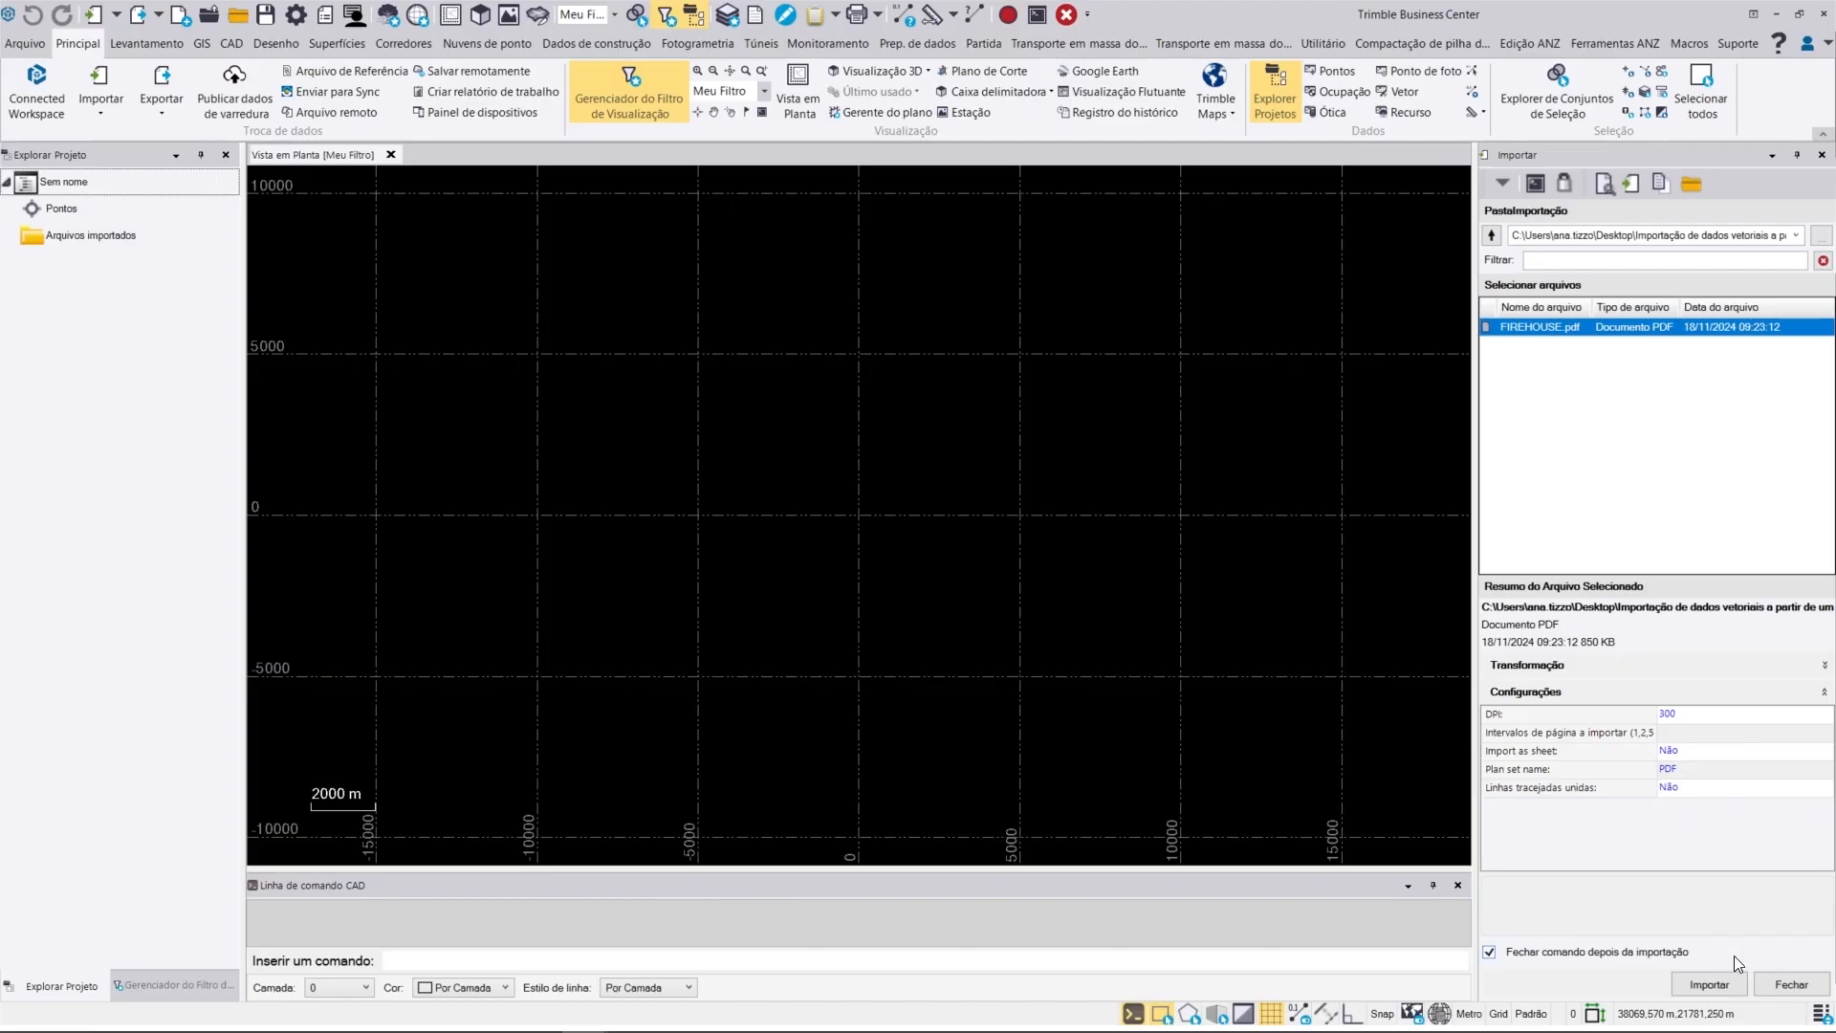
# Step: Import FIREHOUSE.pdf and scale it by a known distance of 40, picked between the 0 and 40' ends of the drawing's scale bar
pyautogui.click(1711, 984)
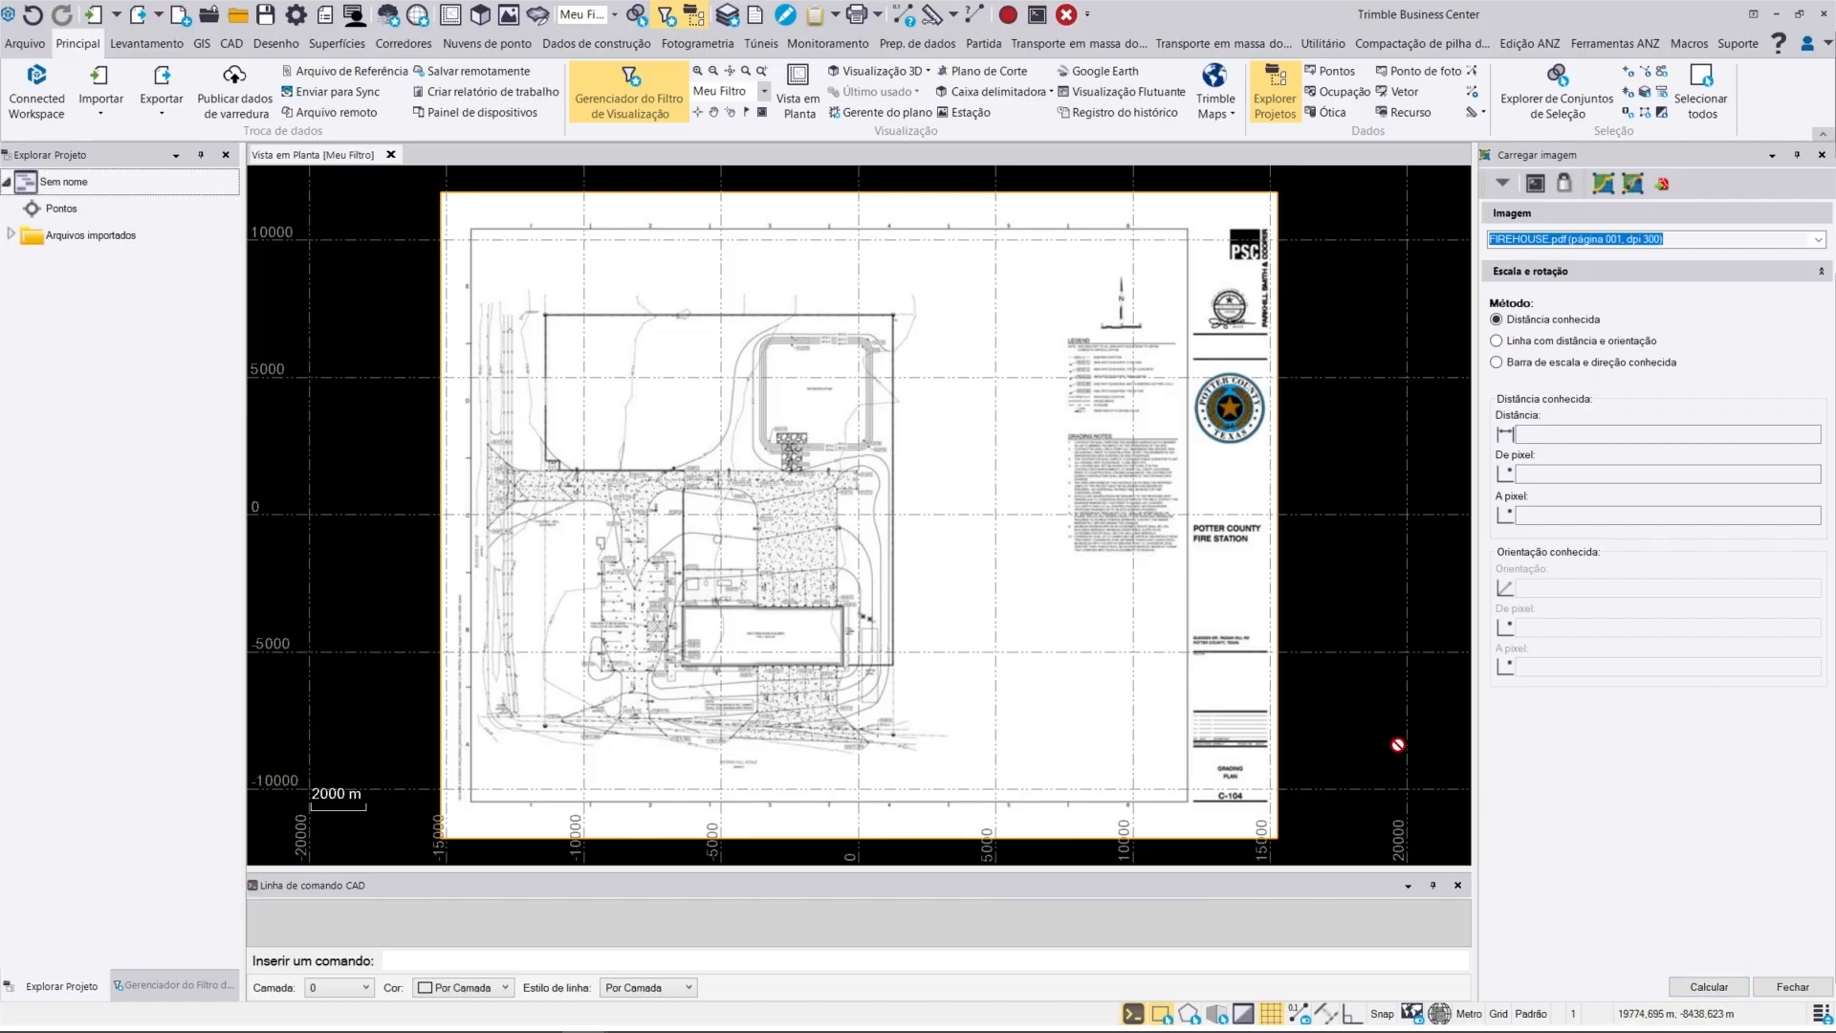
pyautogui.scroll(3, 1138, 326)
pyautogui.scroll(8, 1148, 328)
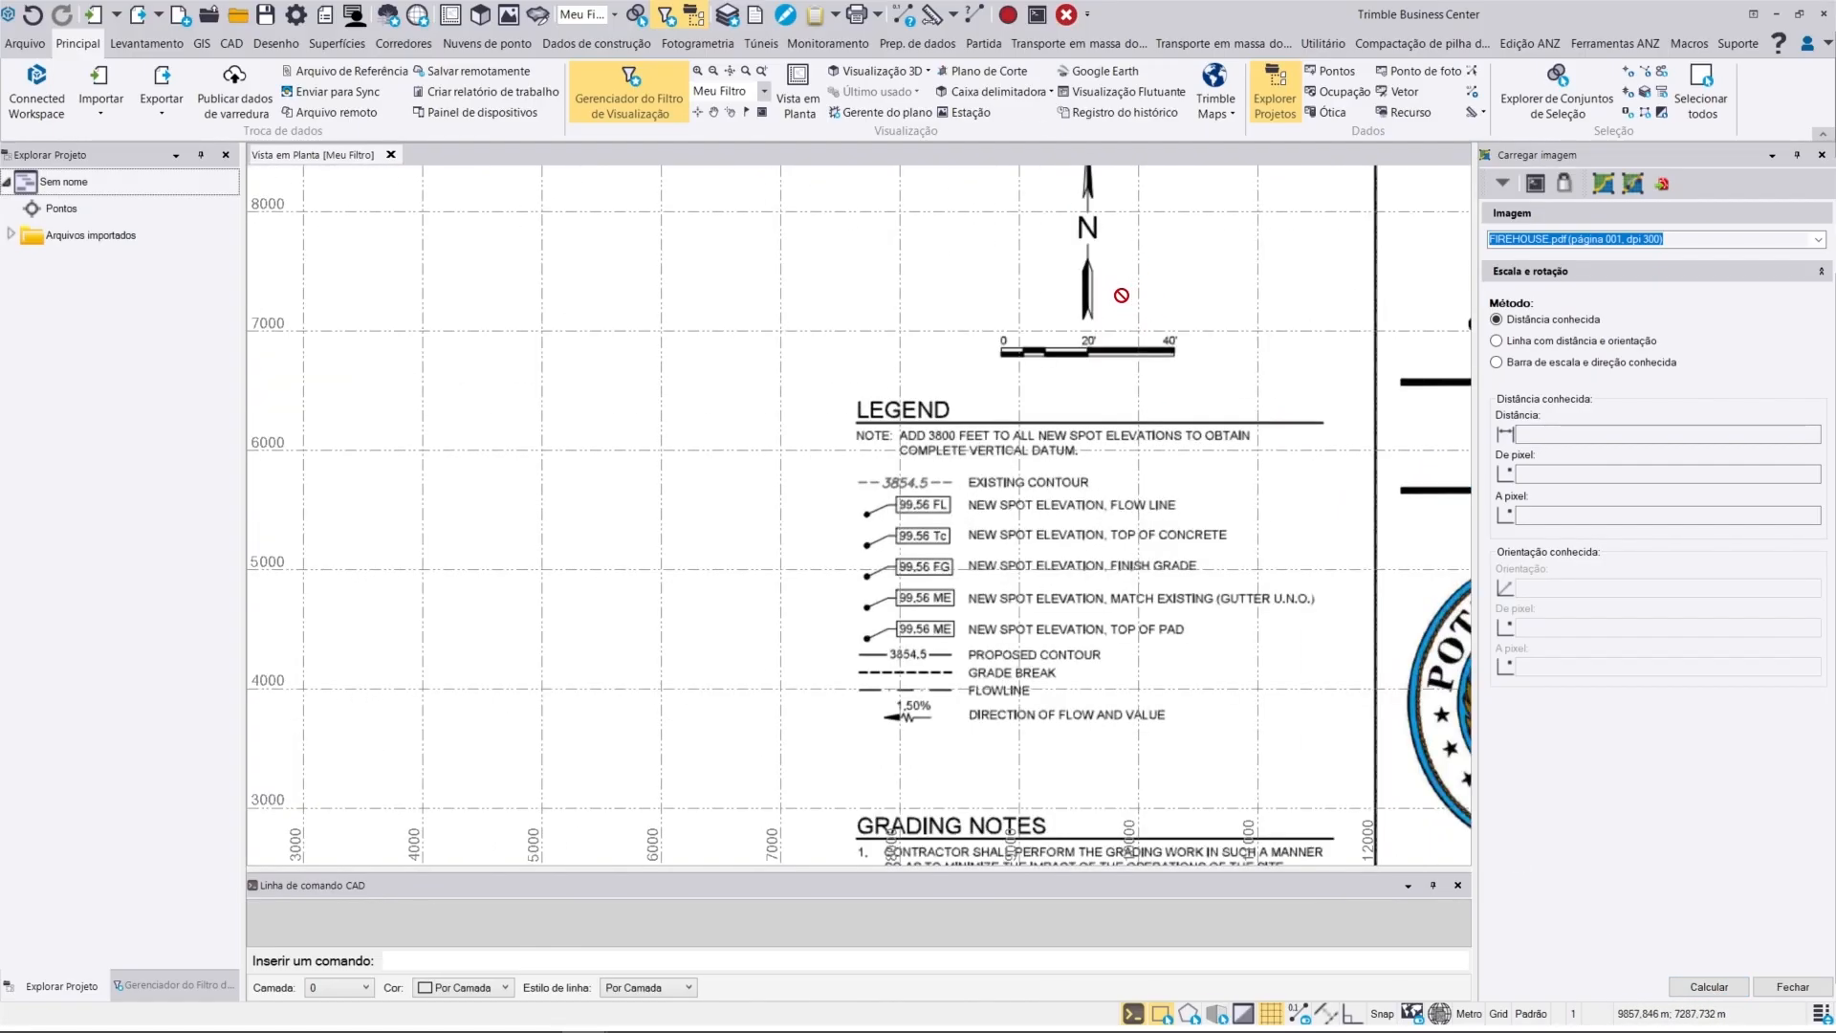
pyautogui.click(1556, 434)
pyautogui.write('40')
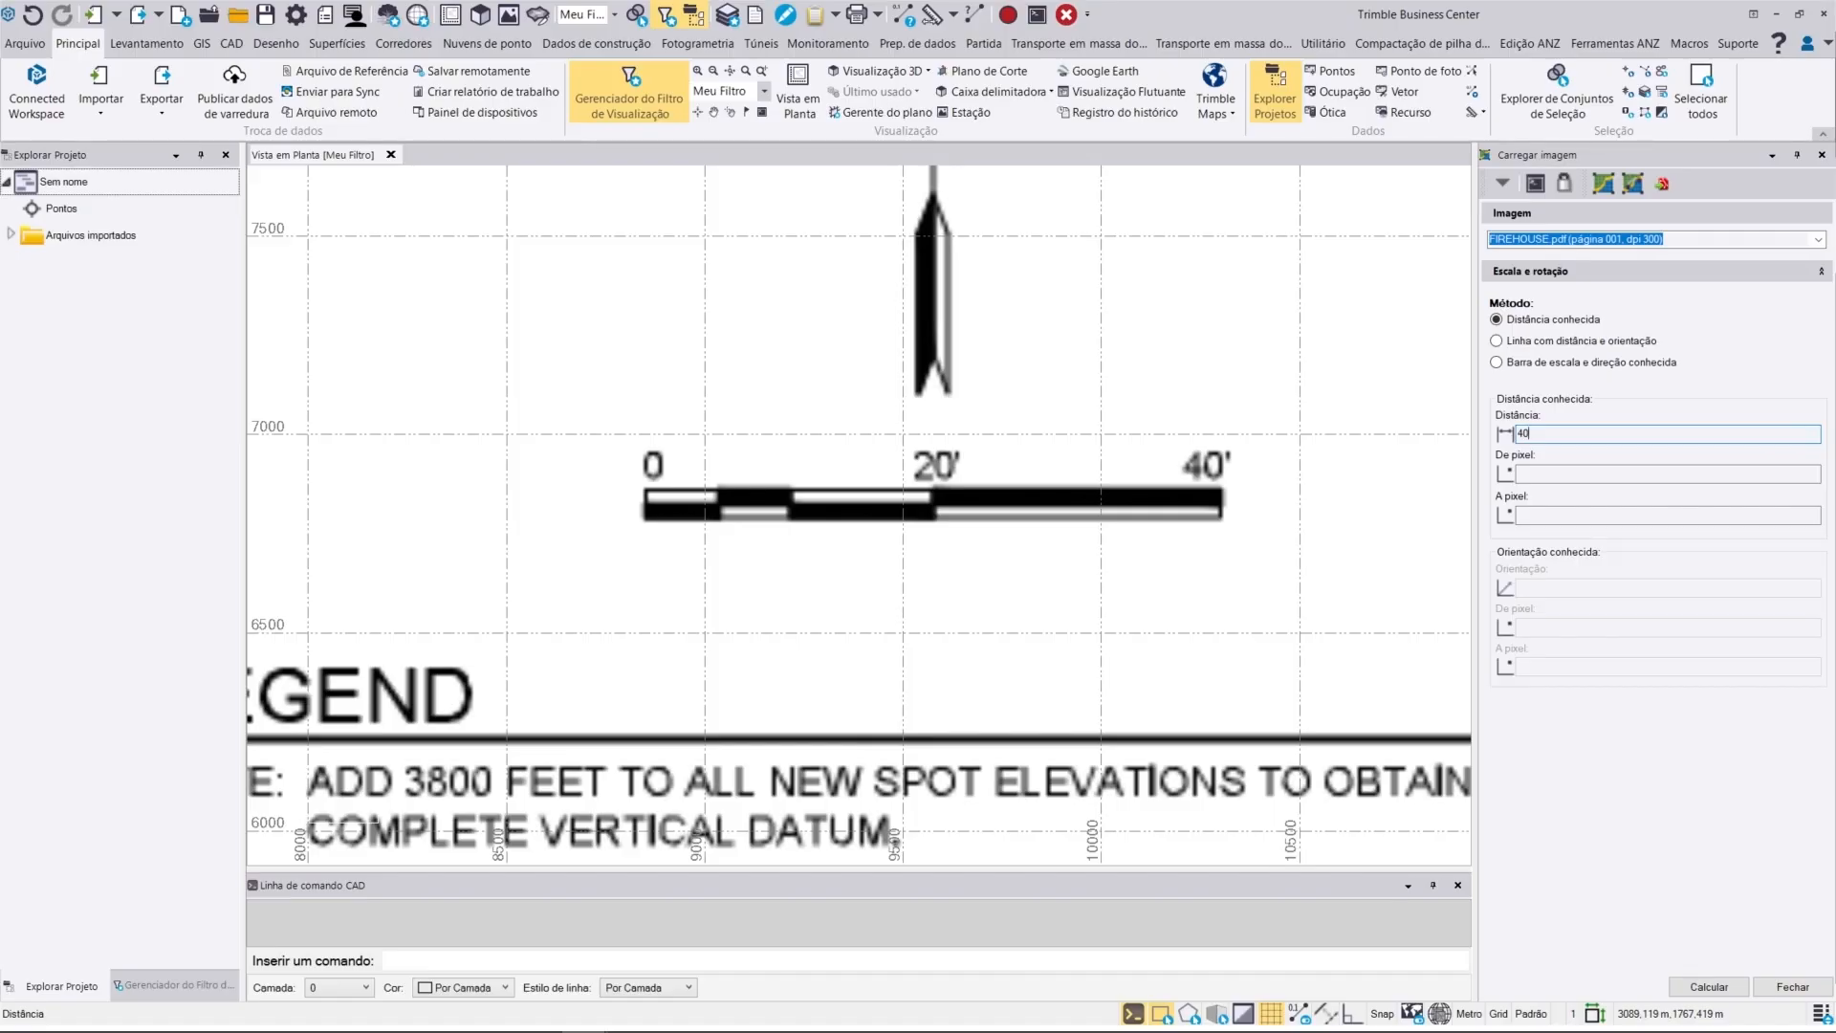
pyautogui.press('Tab')
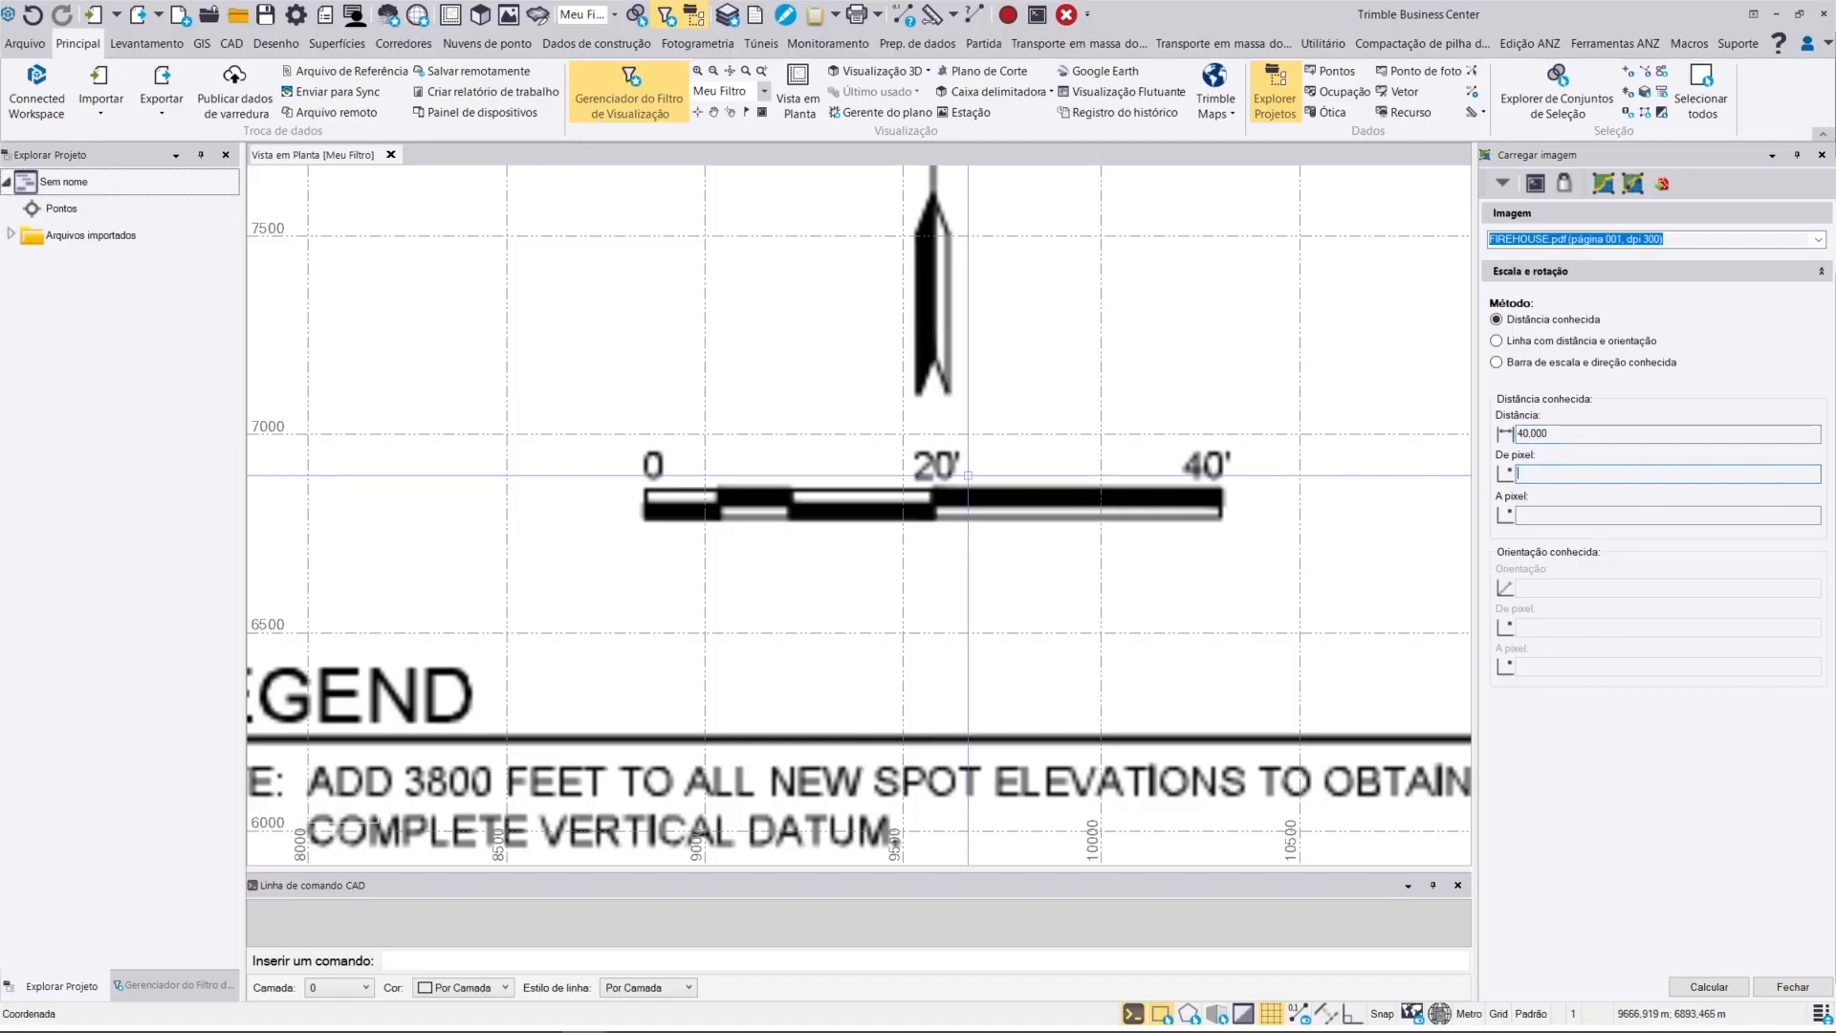
pyautogui.click(647, 522)
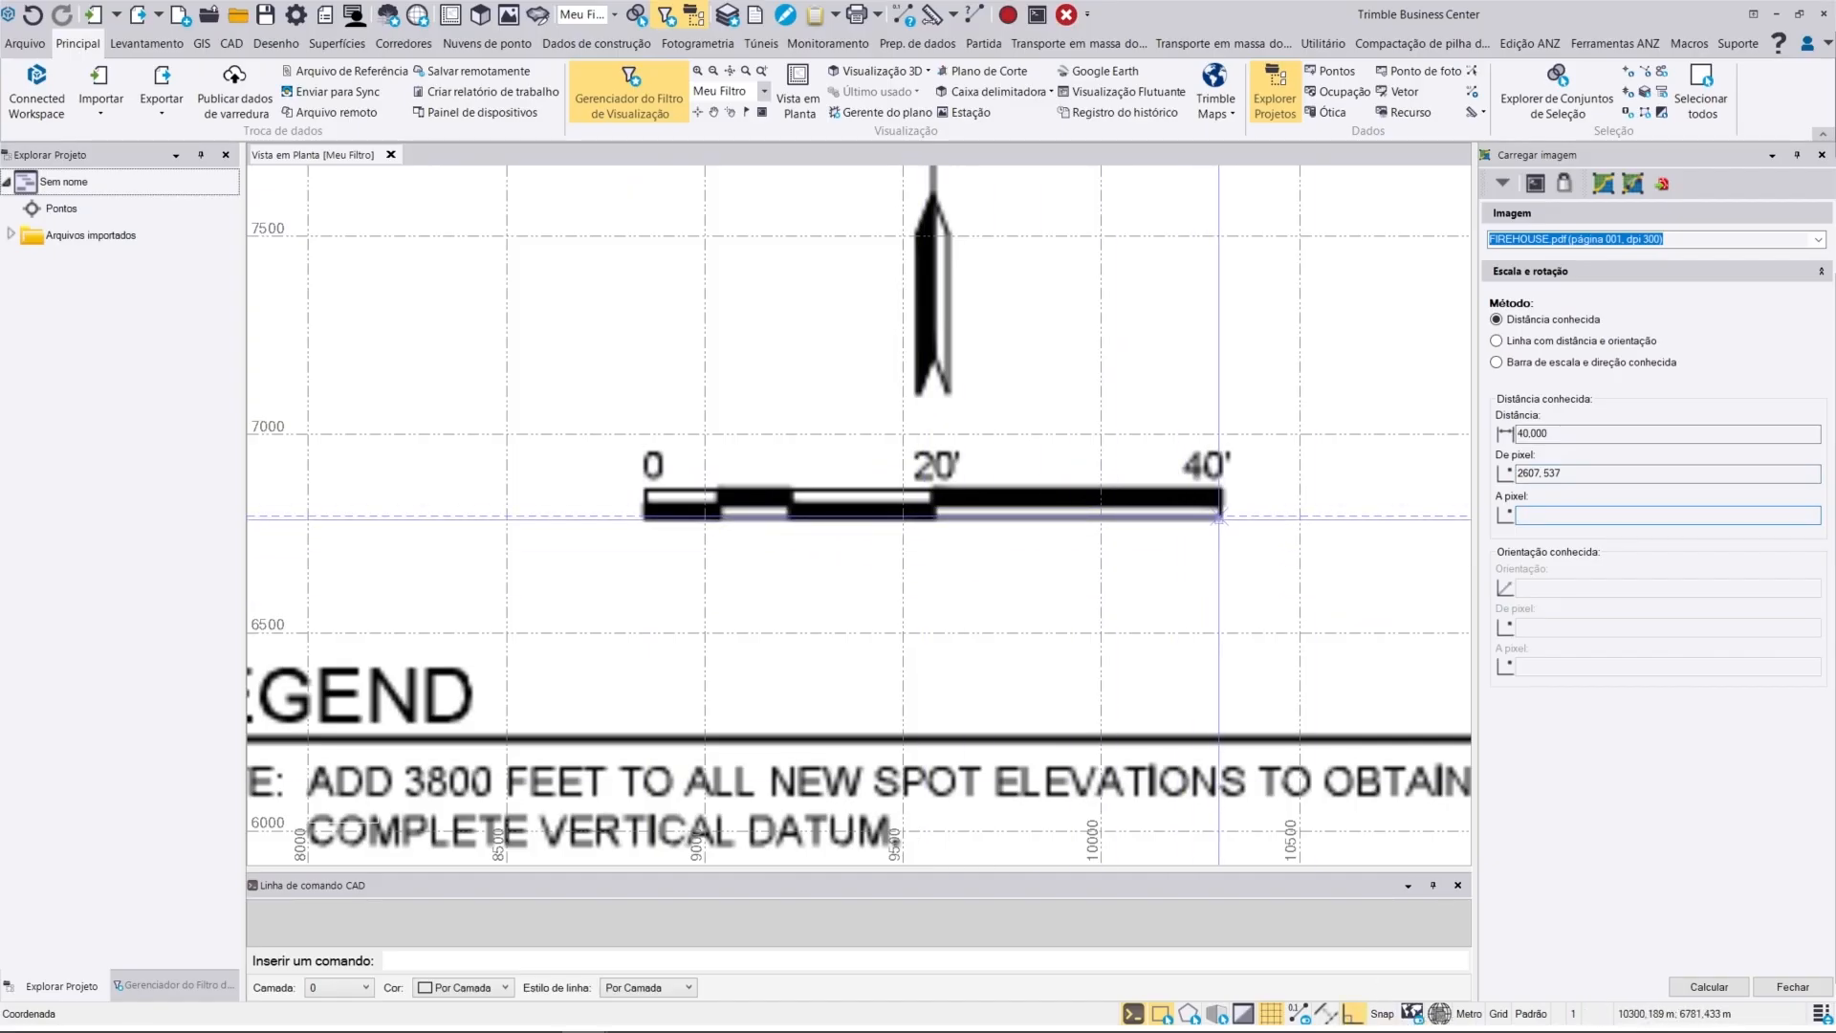
pyautogui.click(1221, 516)
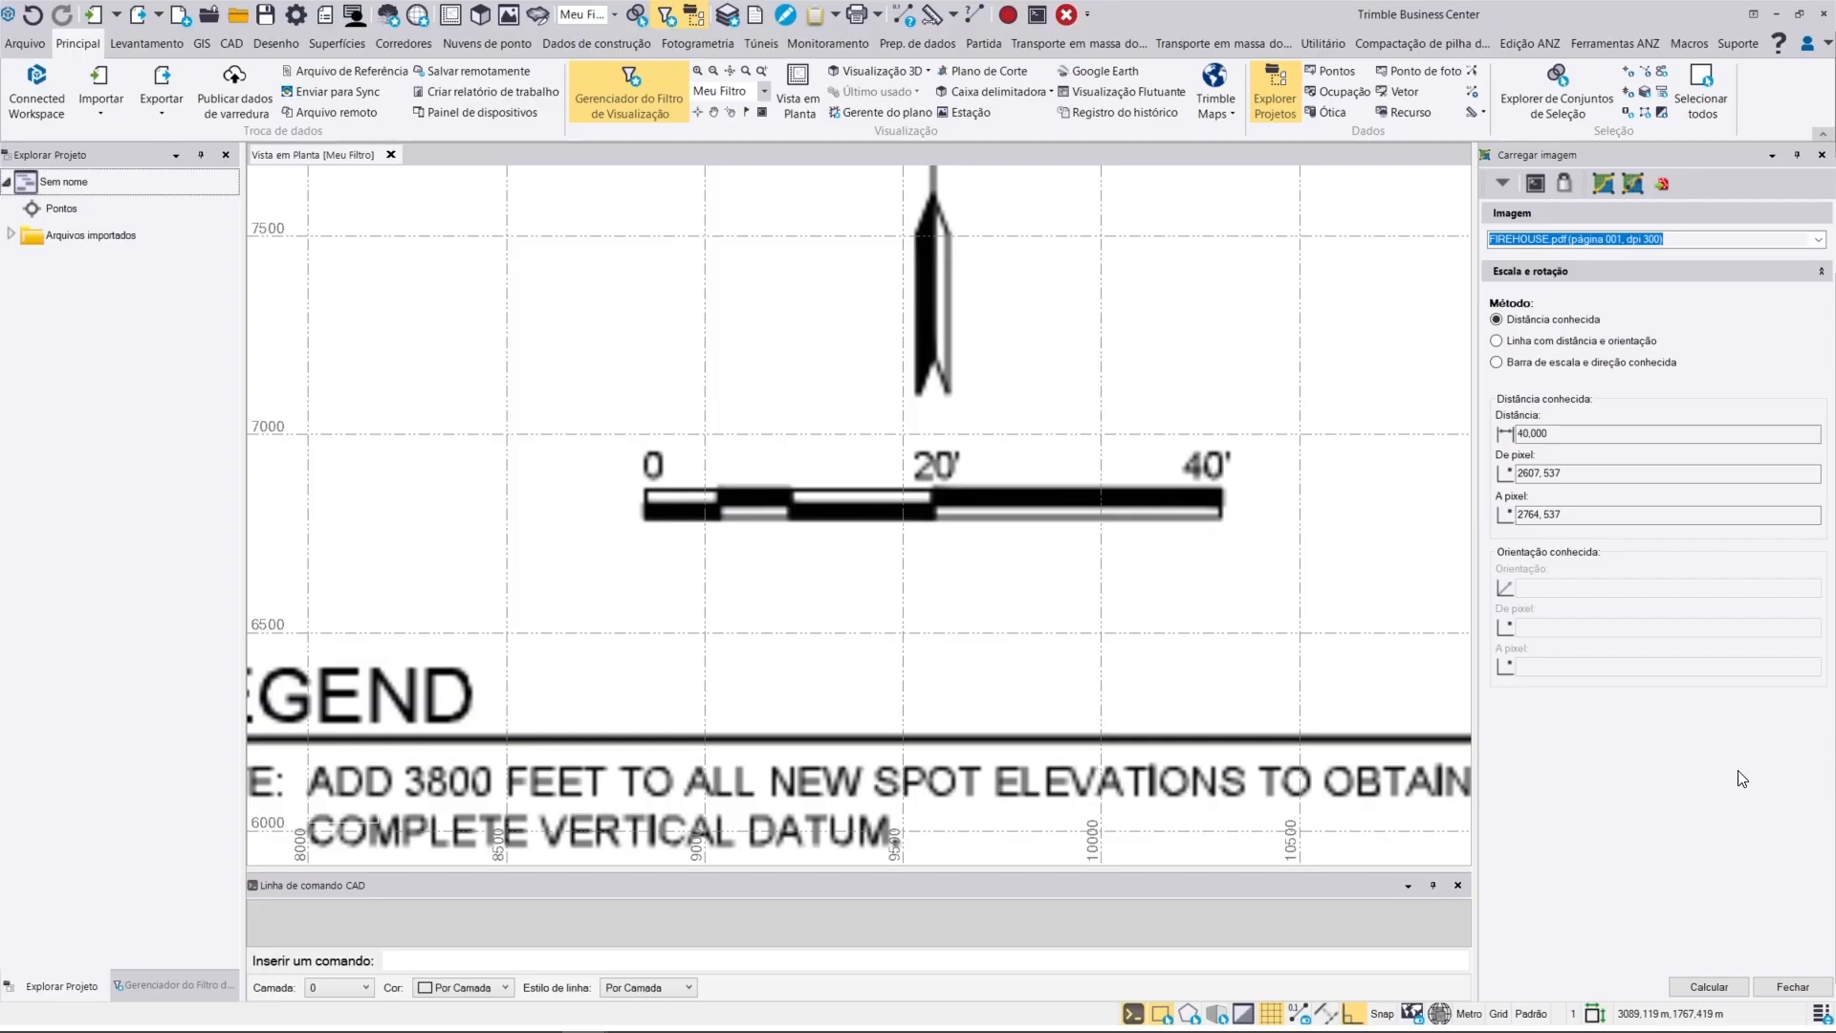
pyautogui.click(1729, 985)
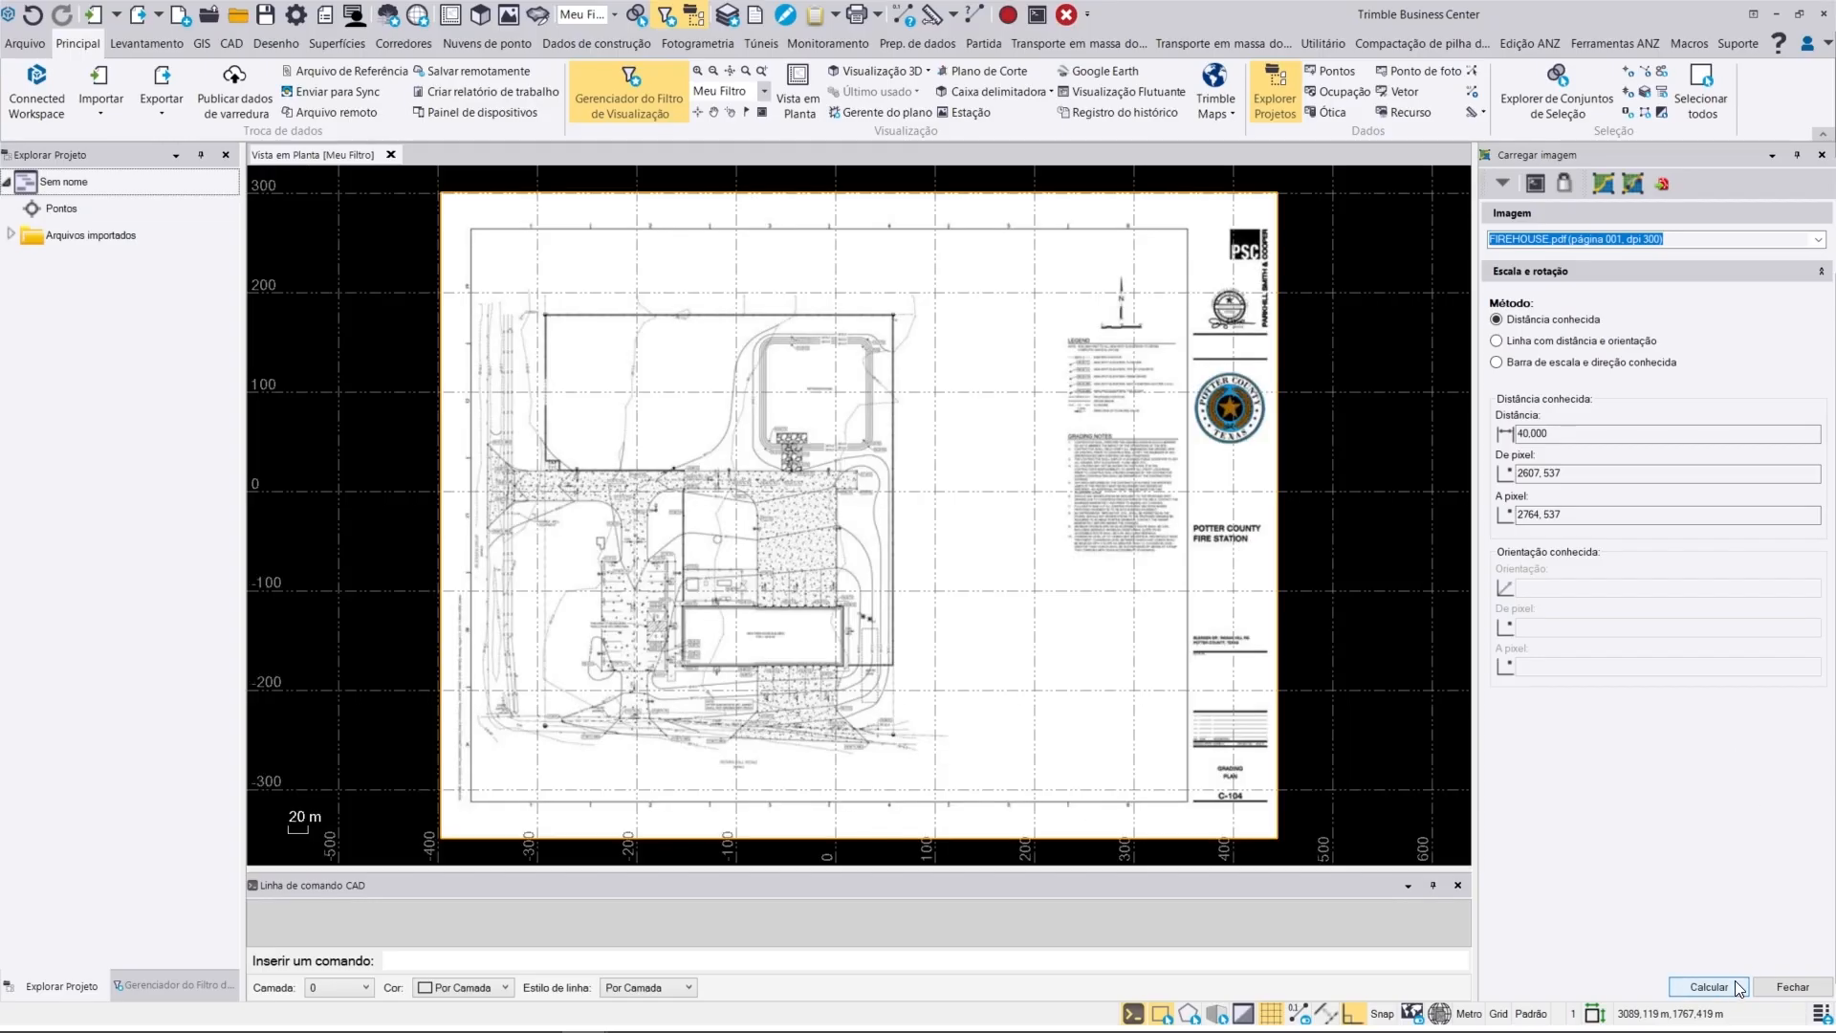
pyautogui.click(1793, 986)
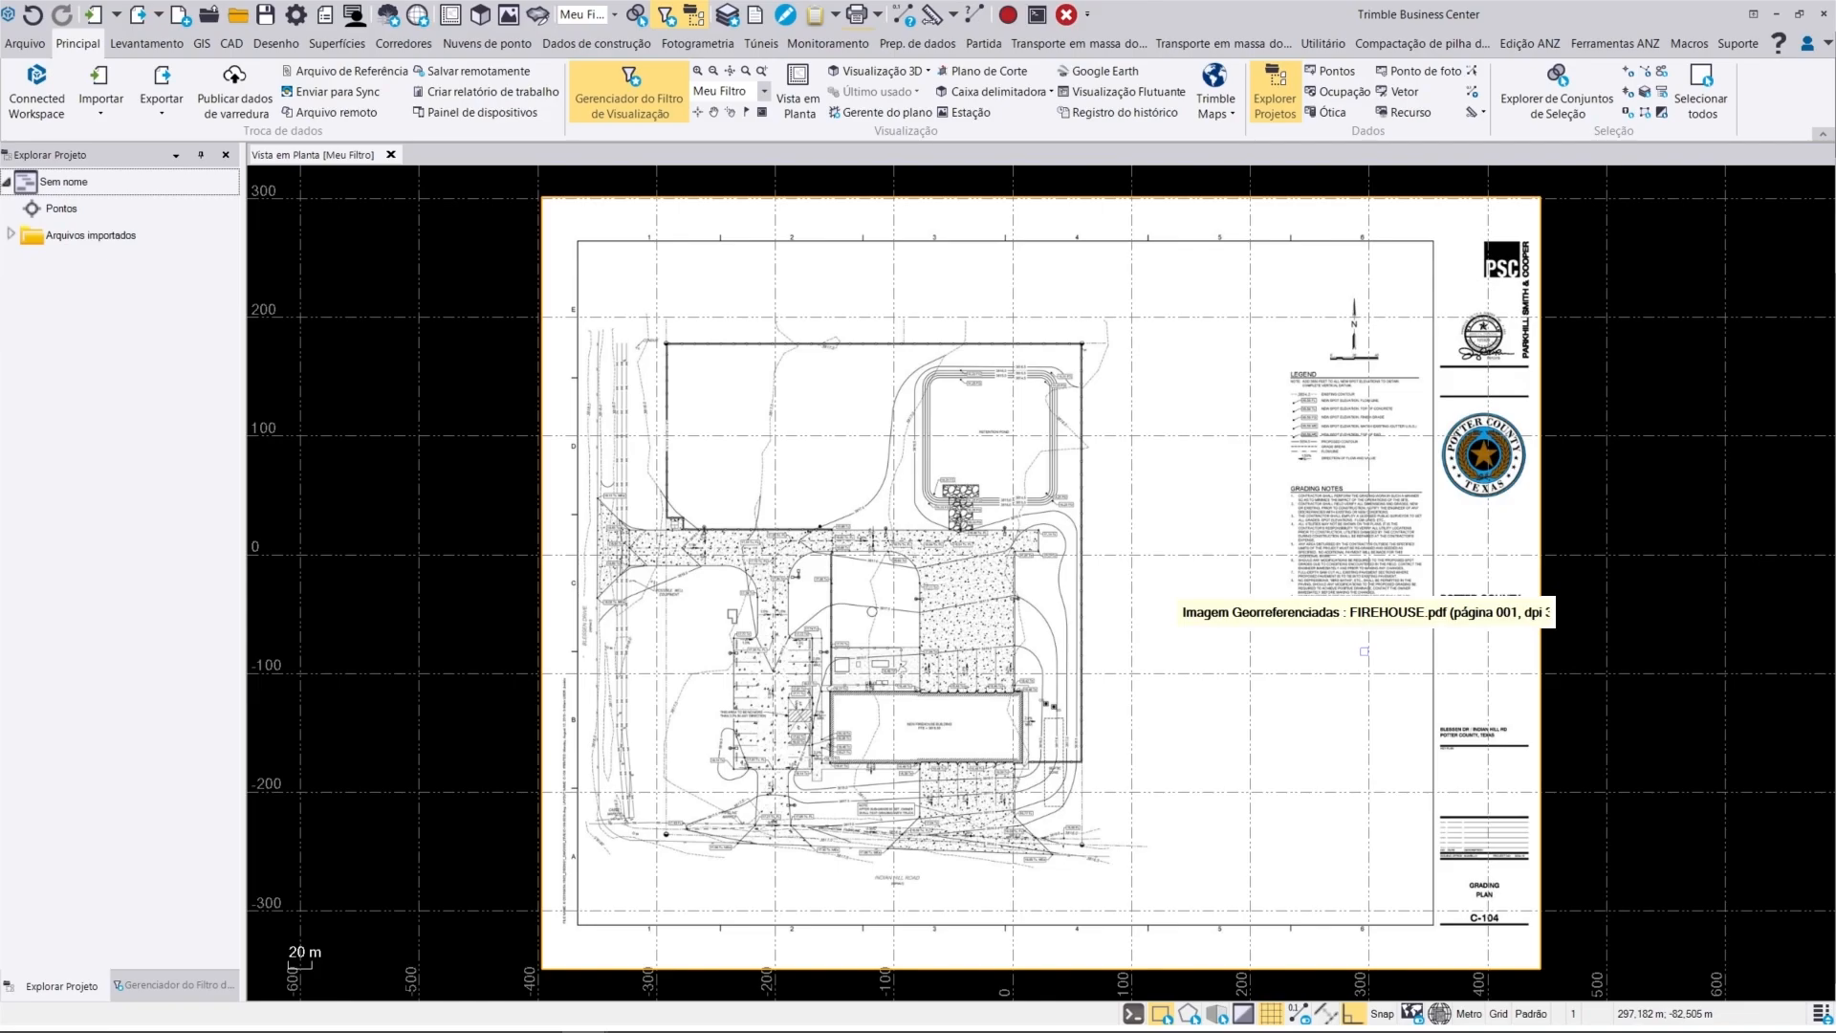
# Step: Measure the distance between the ends of two neighbouring parking stall lines on the plan
pyautogui.click(929, 14)
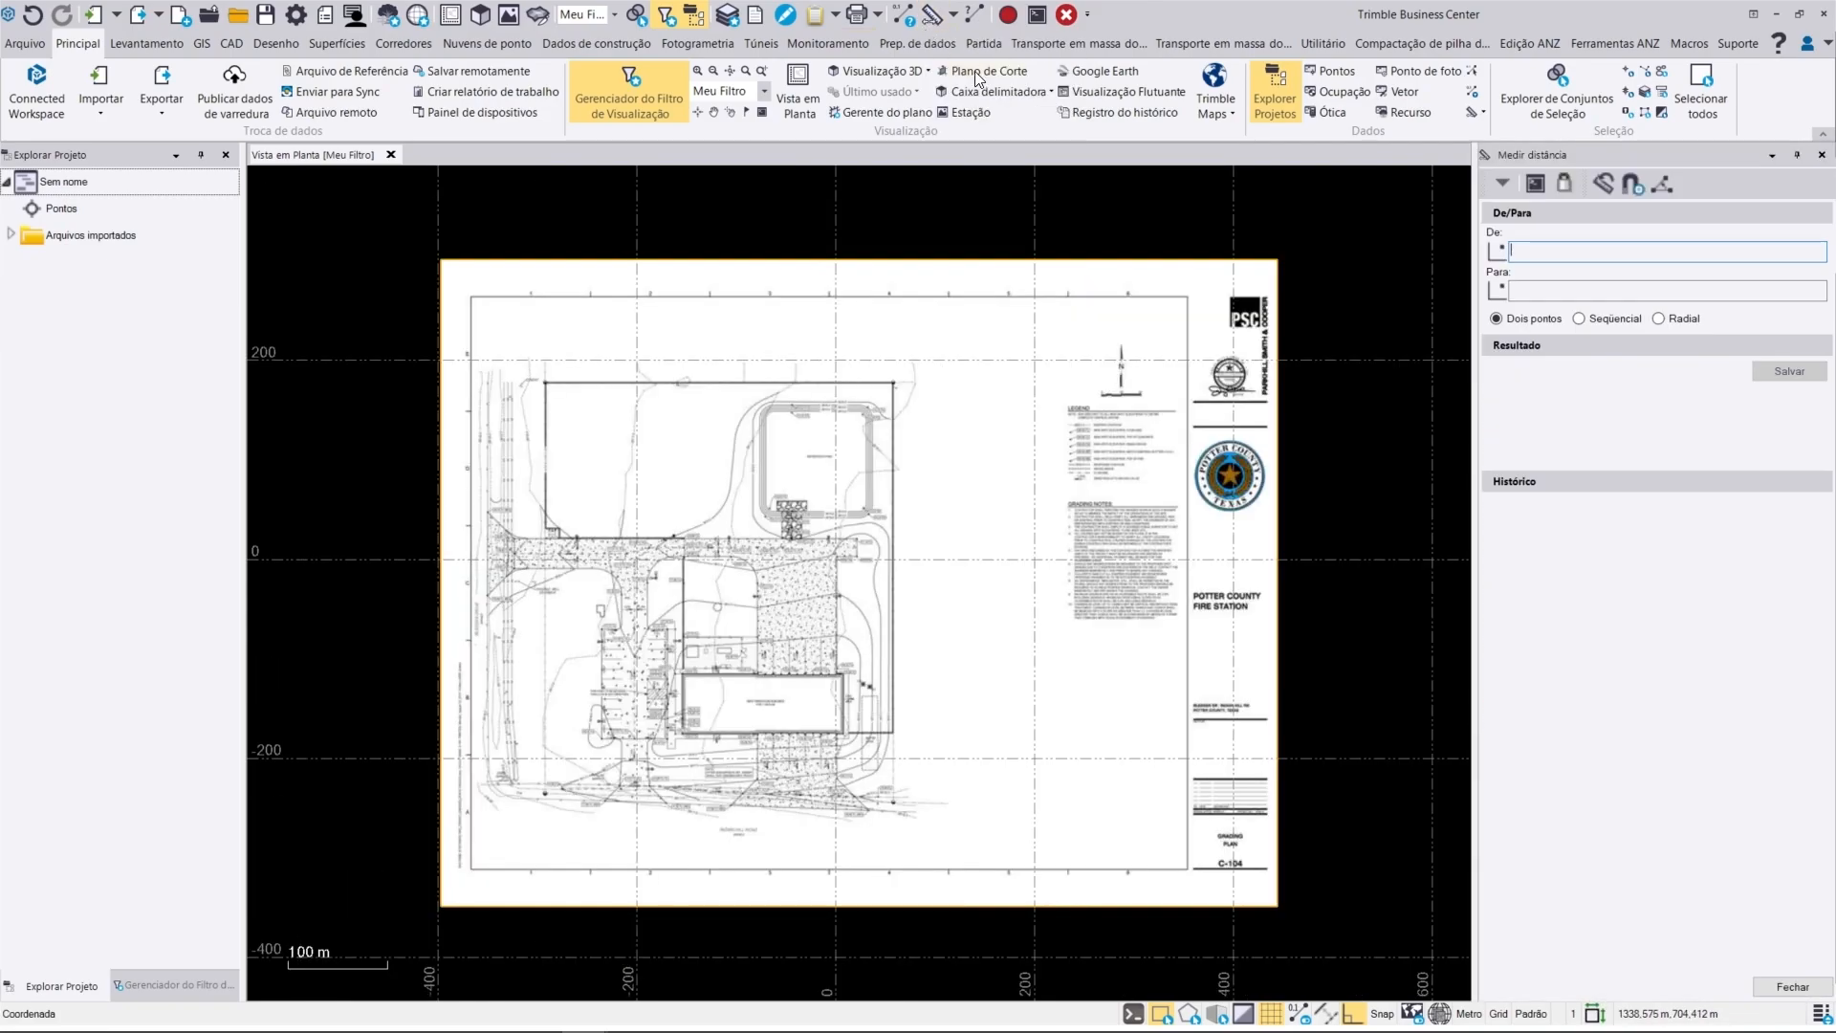
pyautogui.scroll(6, 636, 636)
pyautogui.scroll(10, 652, 629)
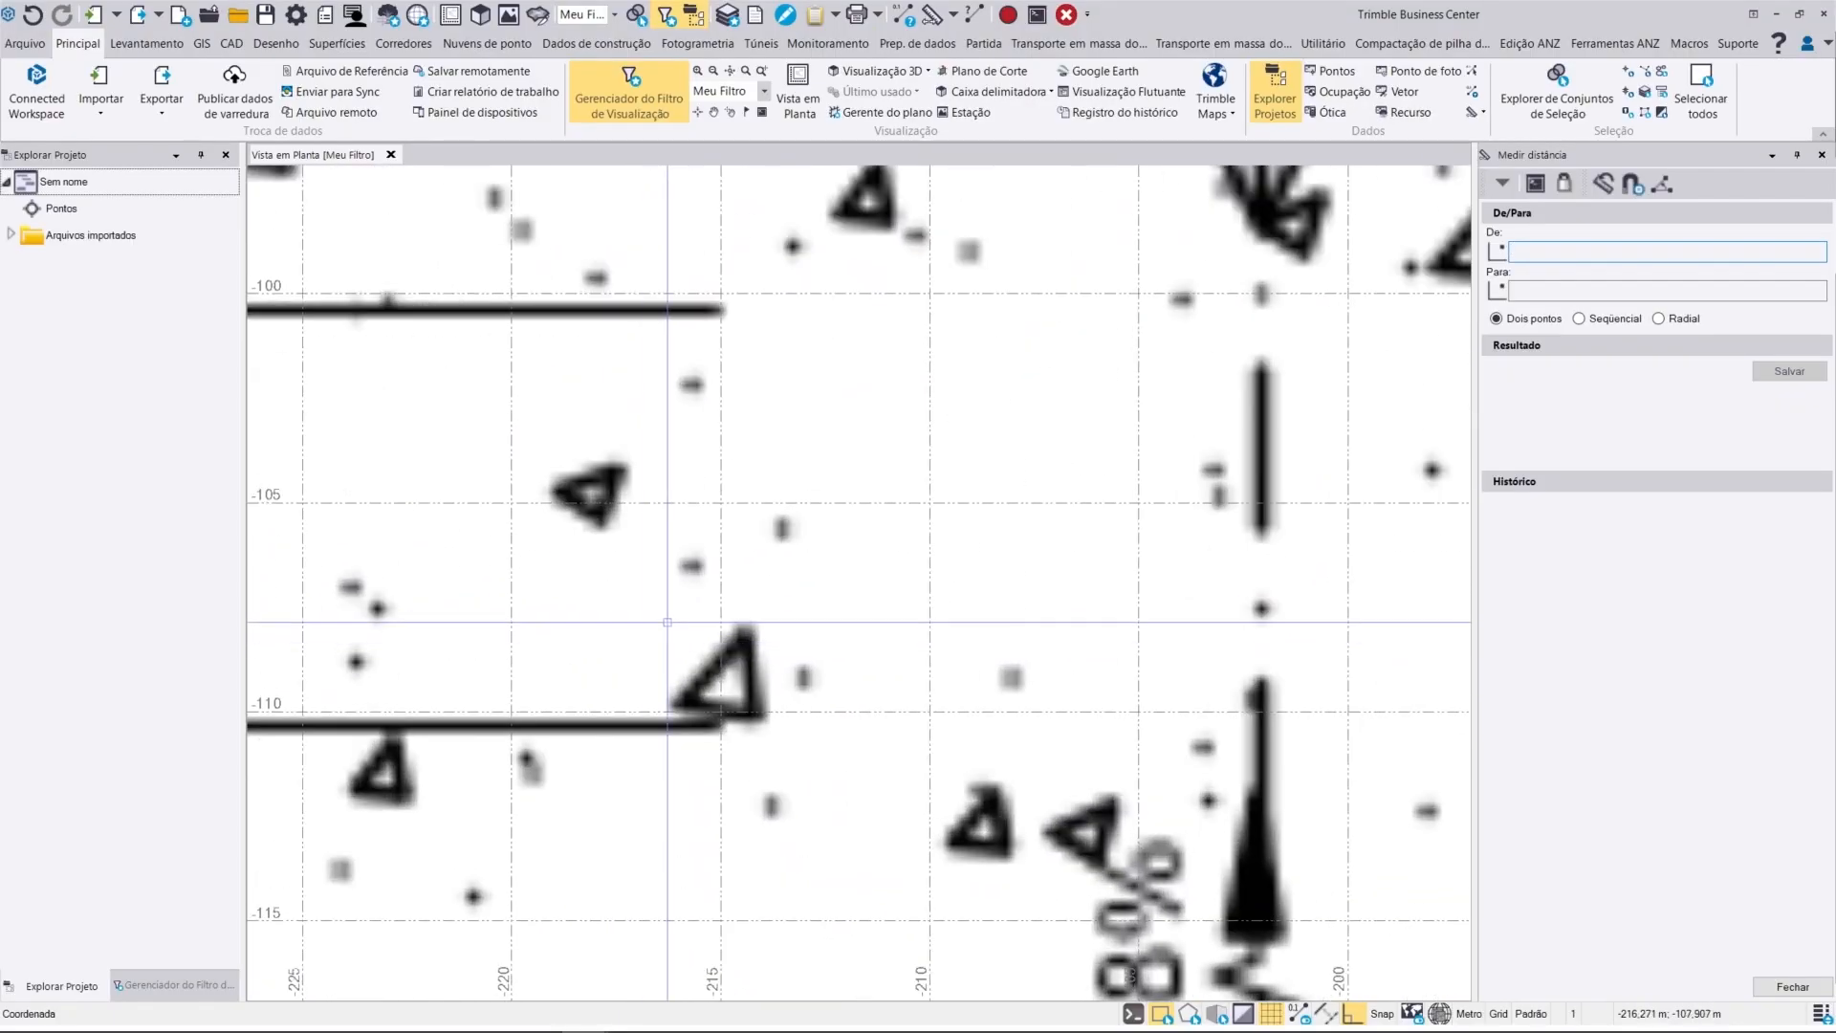
pyautogui.moveTo(665, 625); pyautogui.dragTo(761, 550, button='middle')
pyautogui.click(820, 232)
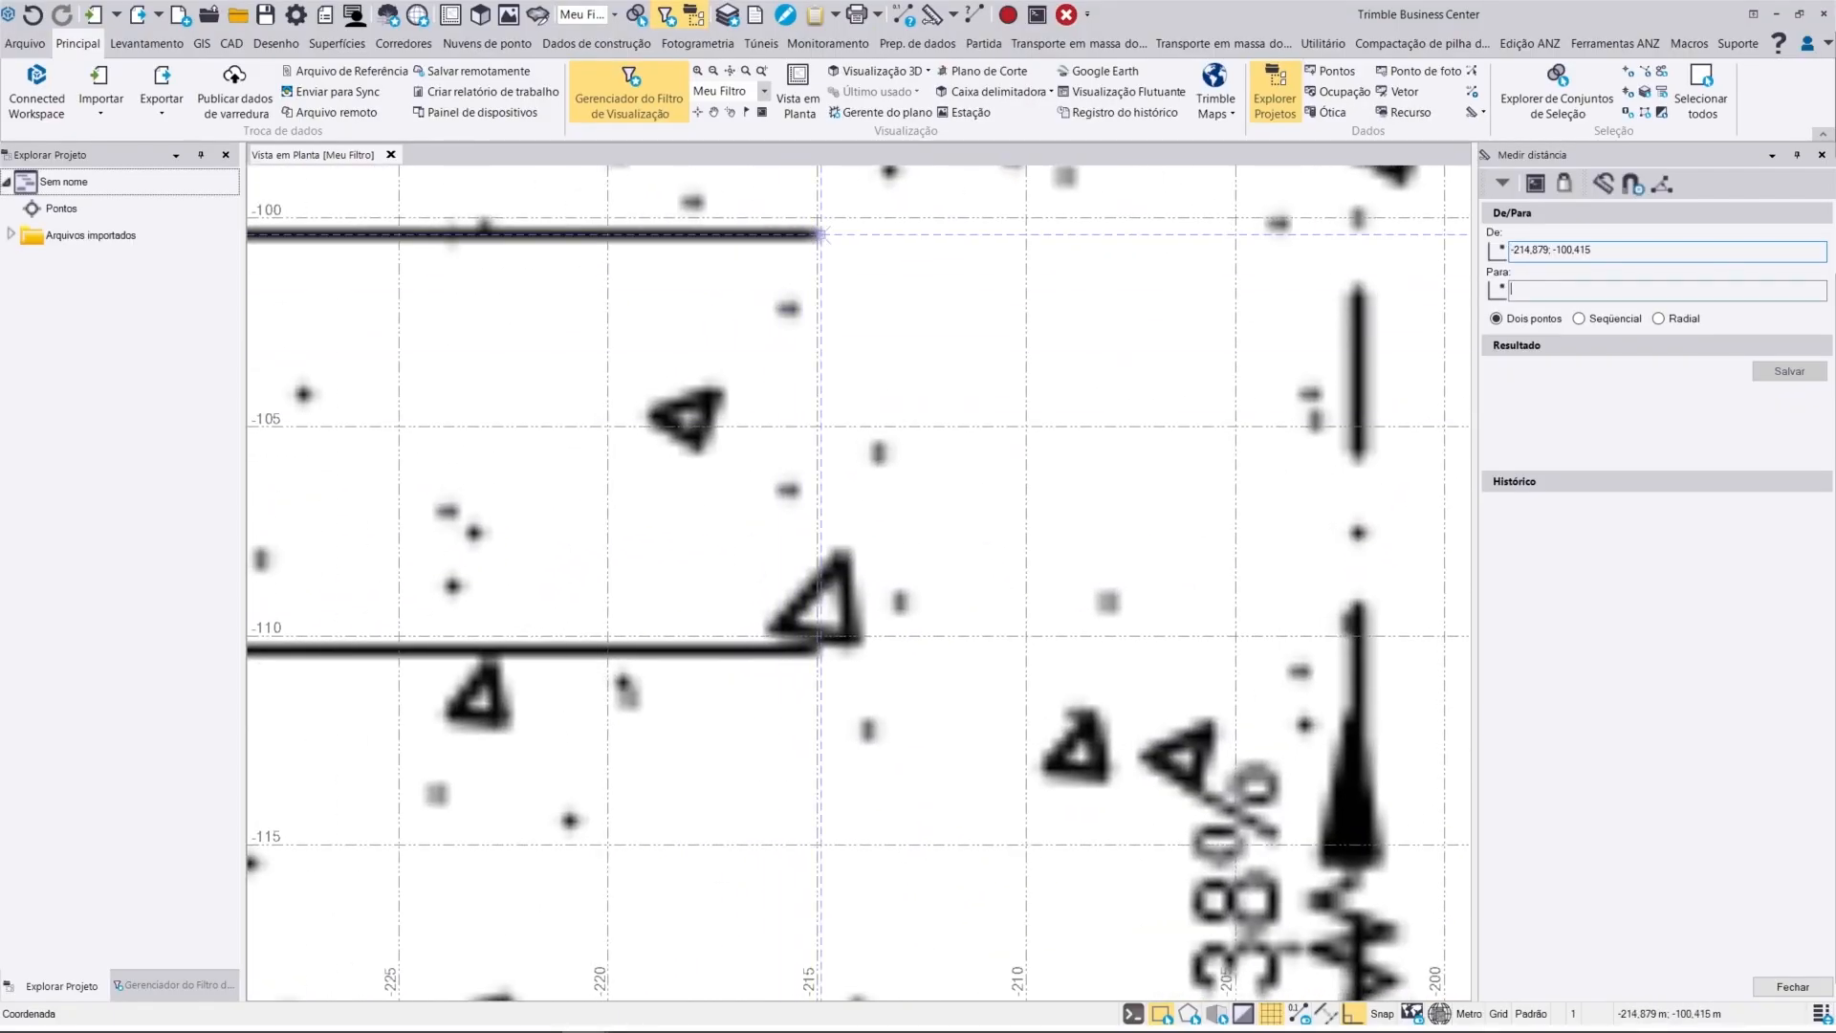
pyautogui.click(820, 649)
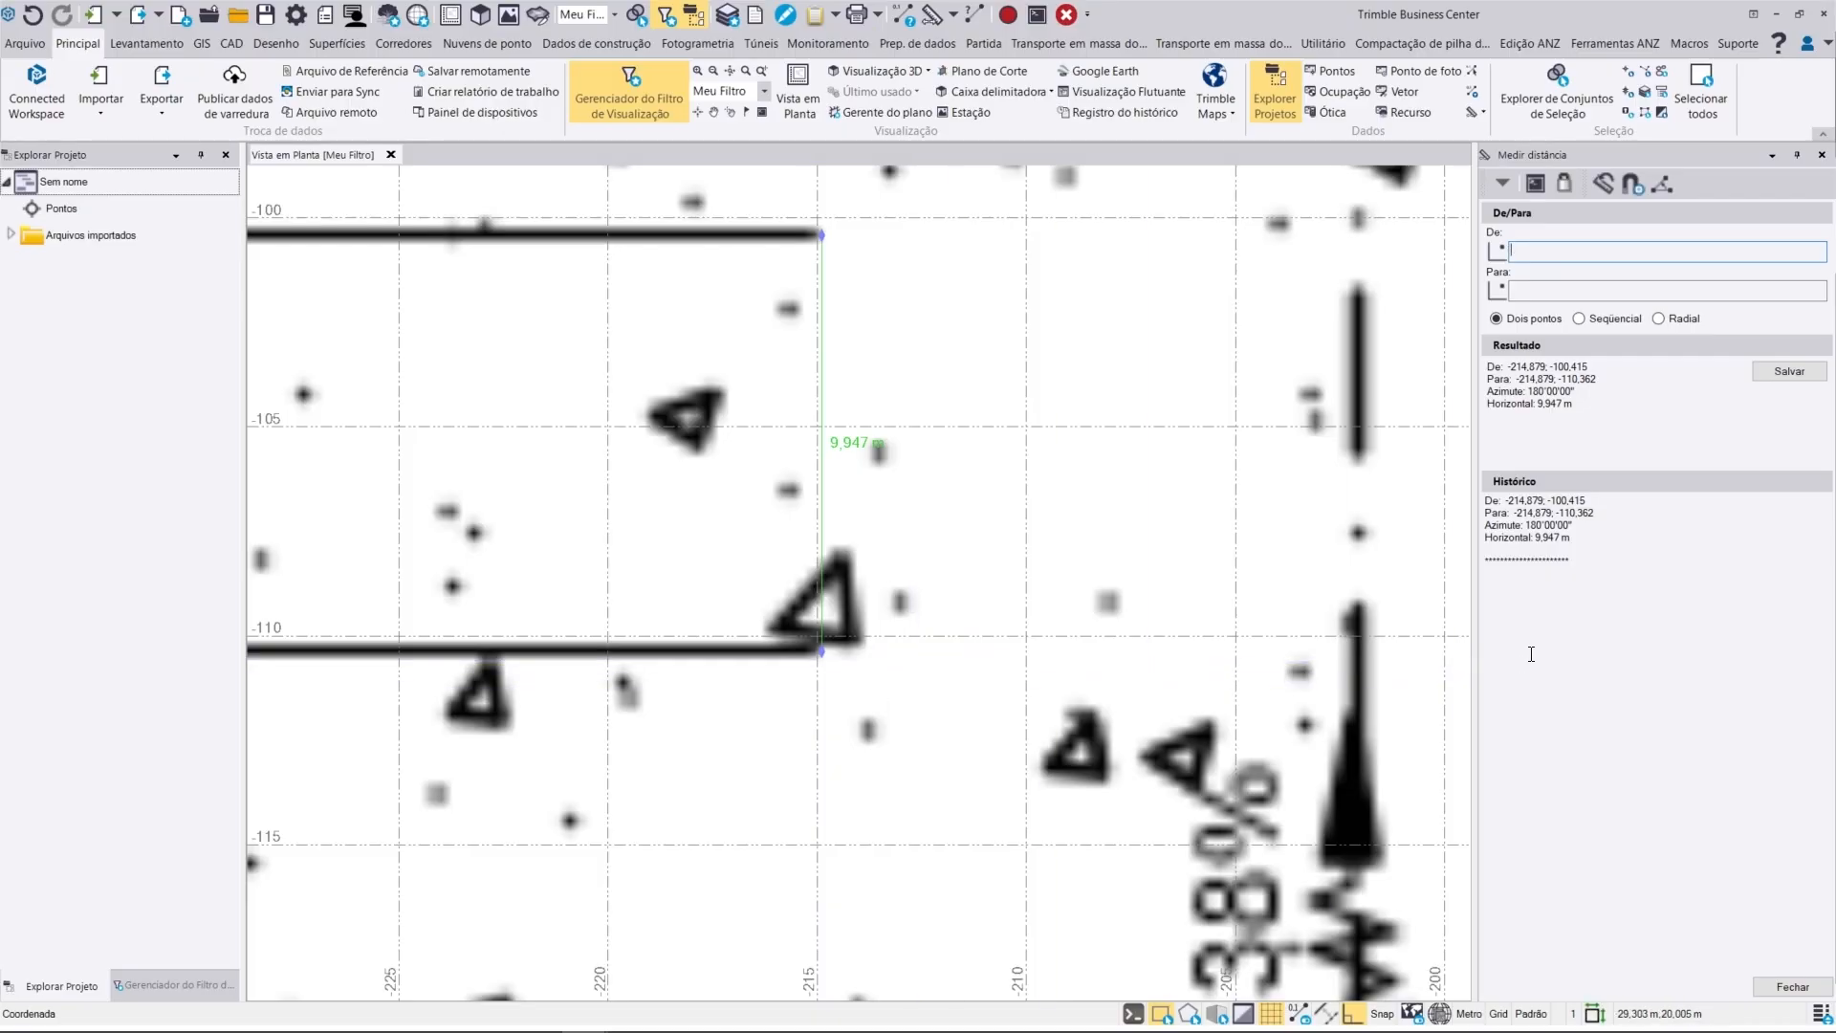
pyautogui.click(1793, 986)
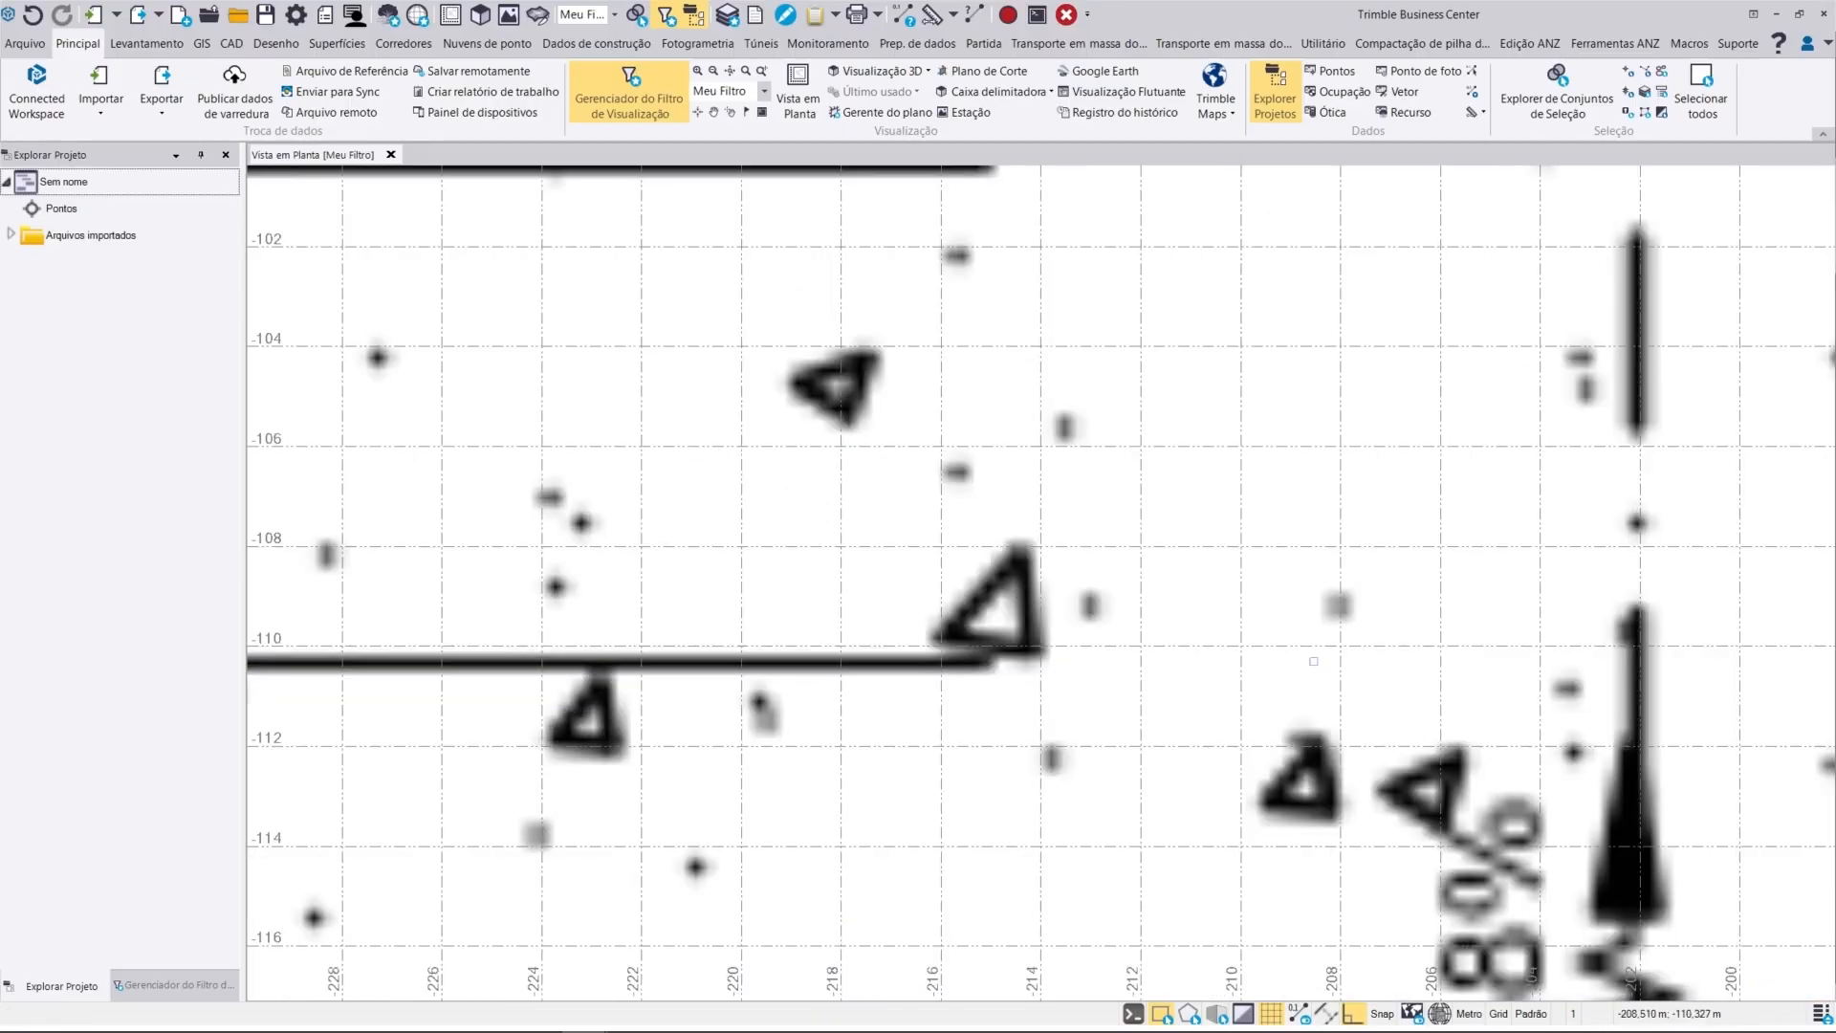
# Step: Import the vector data of FIREHOUSE.pdf page 001, joining dashed lines with raw data discarded and preserving the native PDF layers
pyautogui.scroll(-6, 1141, 494)
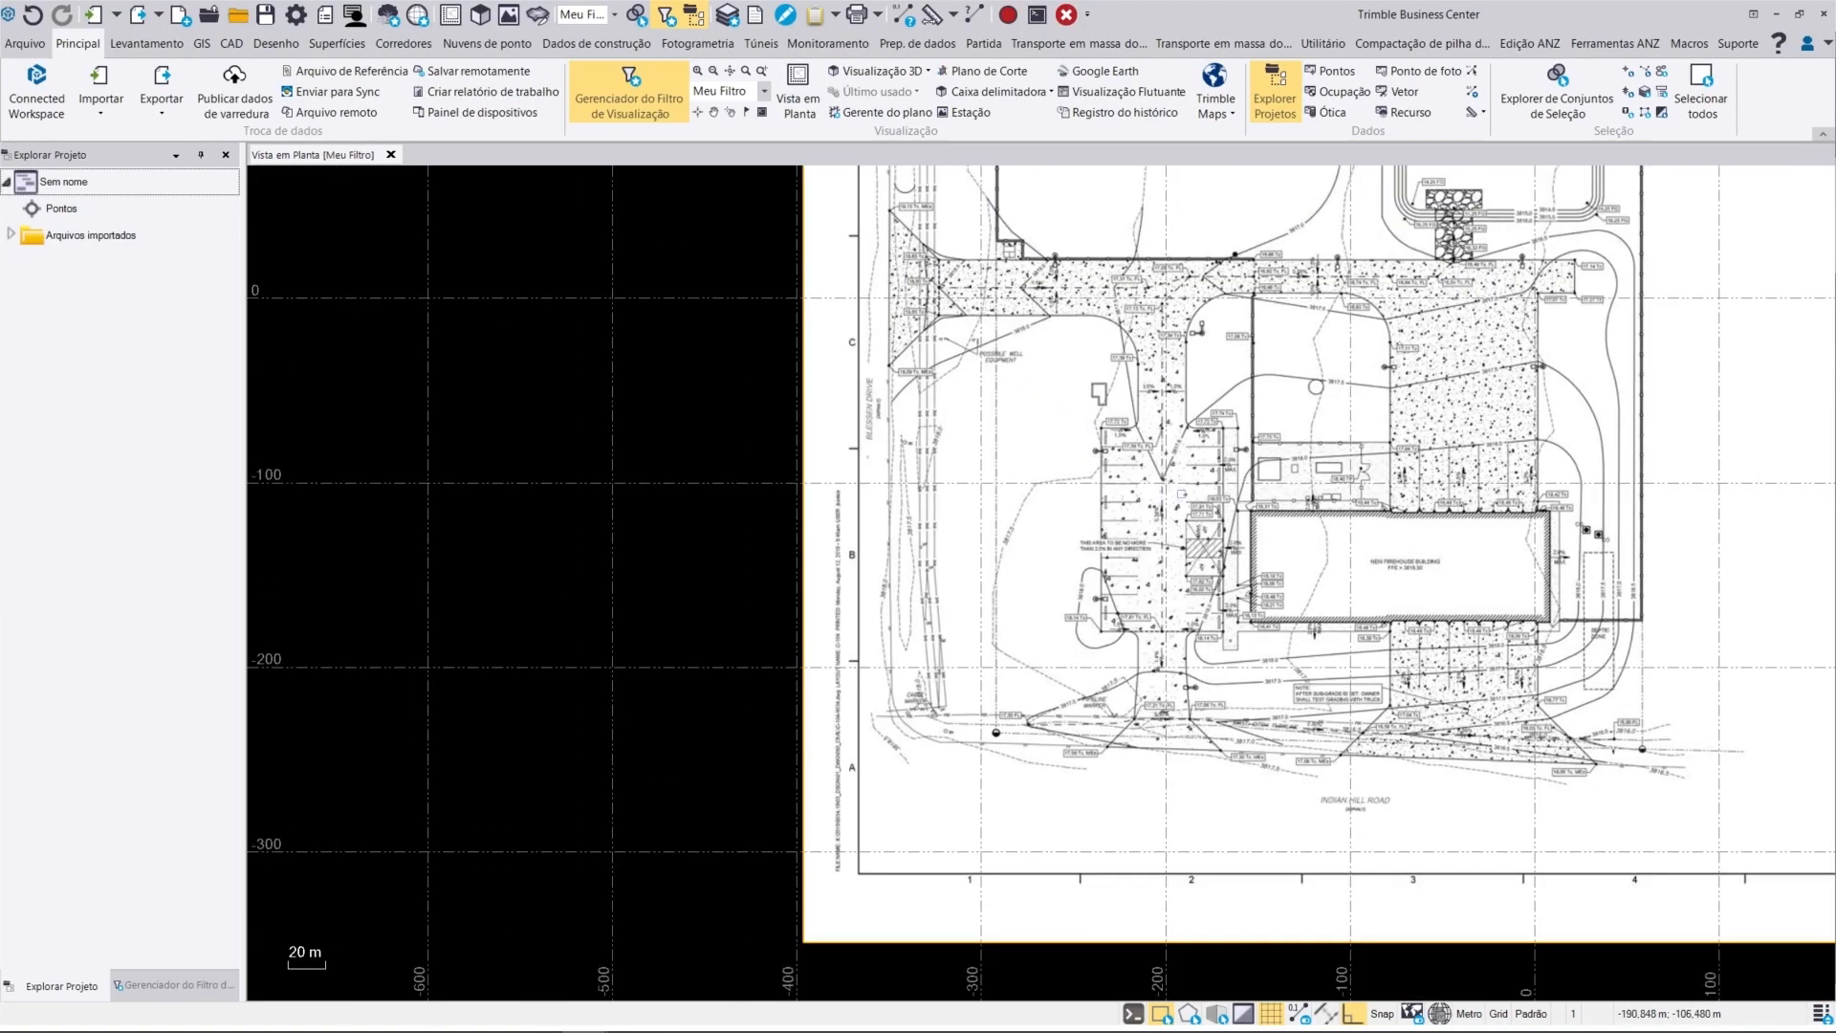
pyautogui.moveTo(1289, 431); pyautogui.dragTo(1012, 578, button='middle')
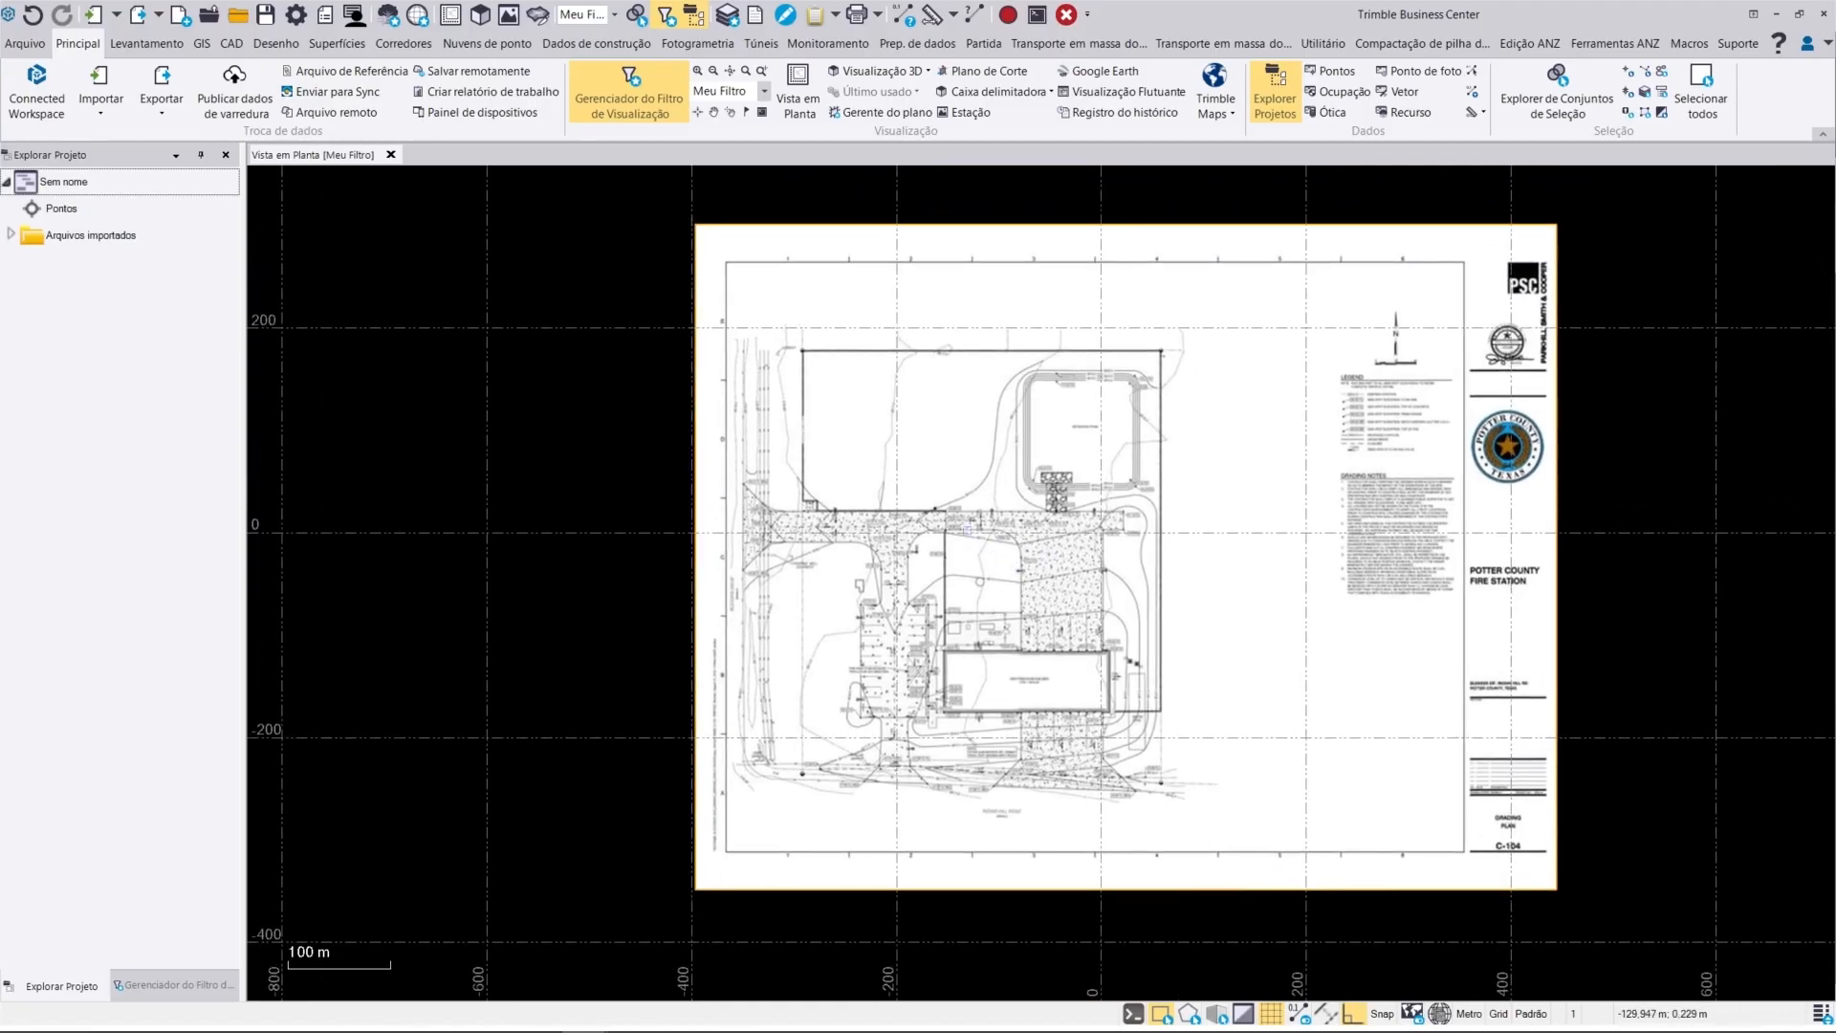
pyautogui.scroll(1, 972, 542)
pyautogui.moveTo(1008, 510); pyautogui.dragTo(935, 528, button='middle')
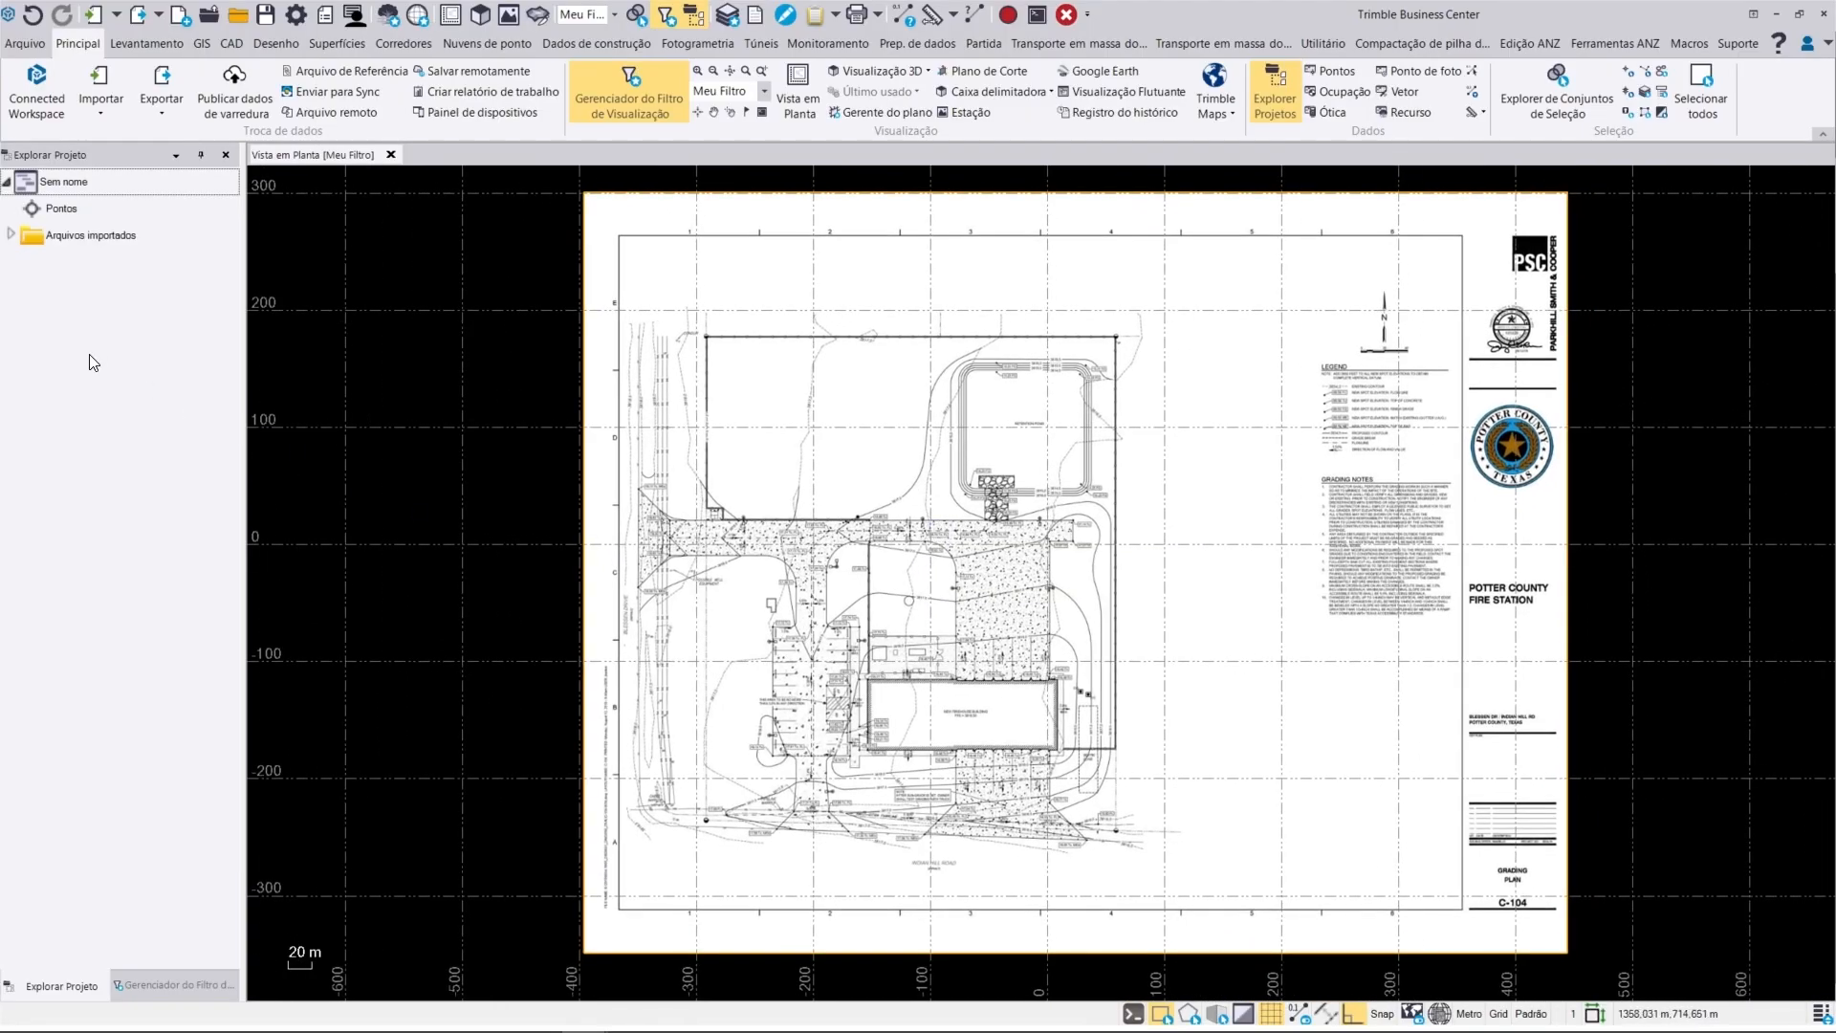
pyautogui.click(12, 235)
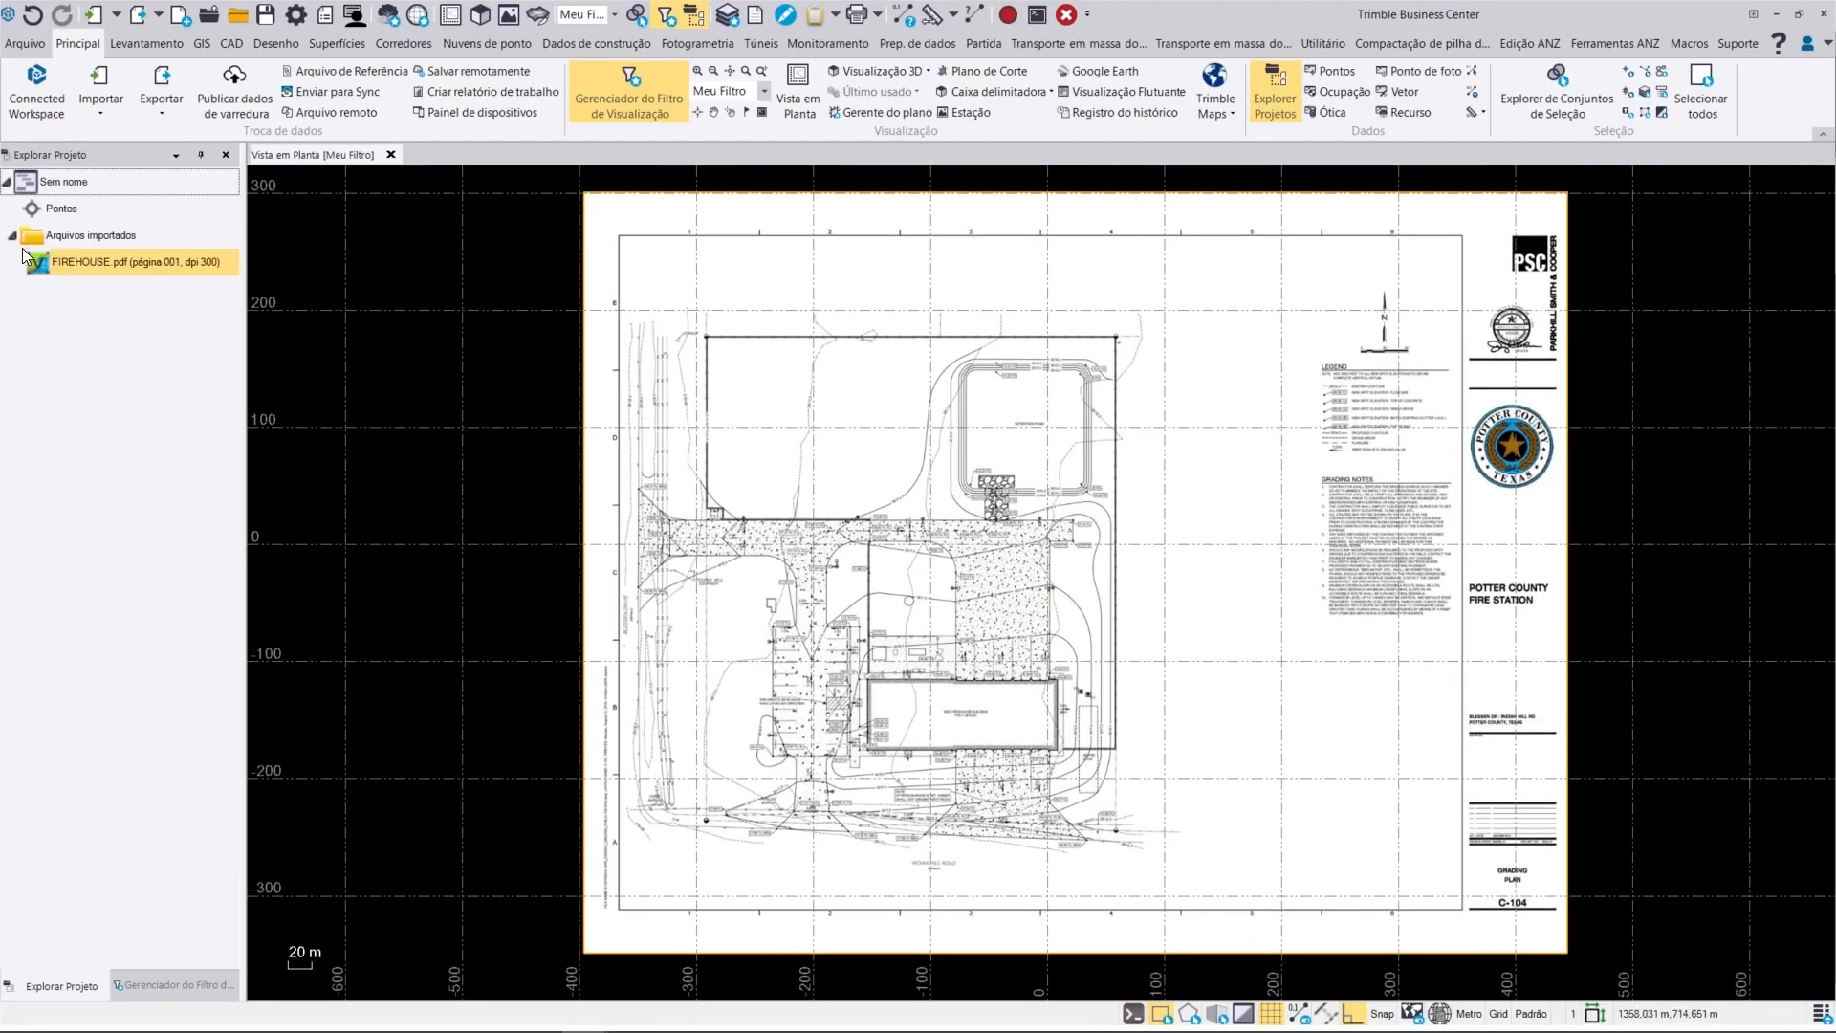
pyautogui.rightClick(71, 262)
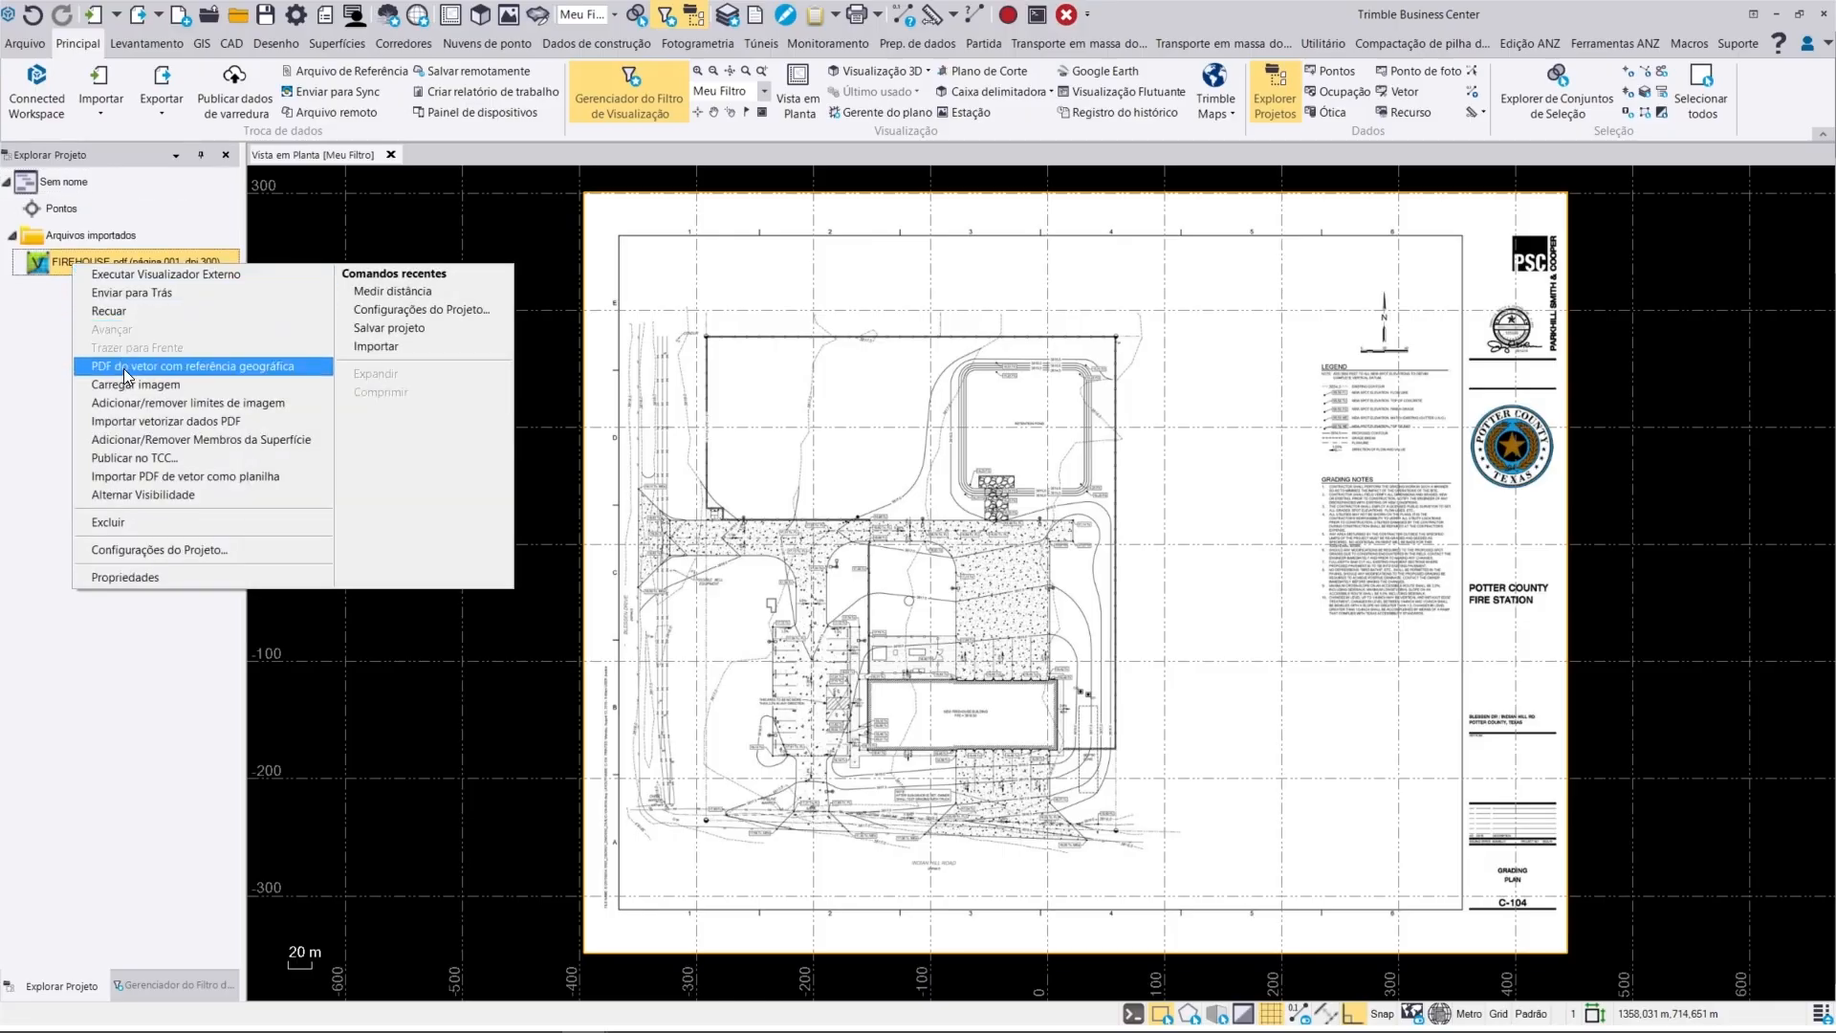
pyautogui.click(145, 421)
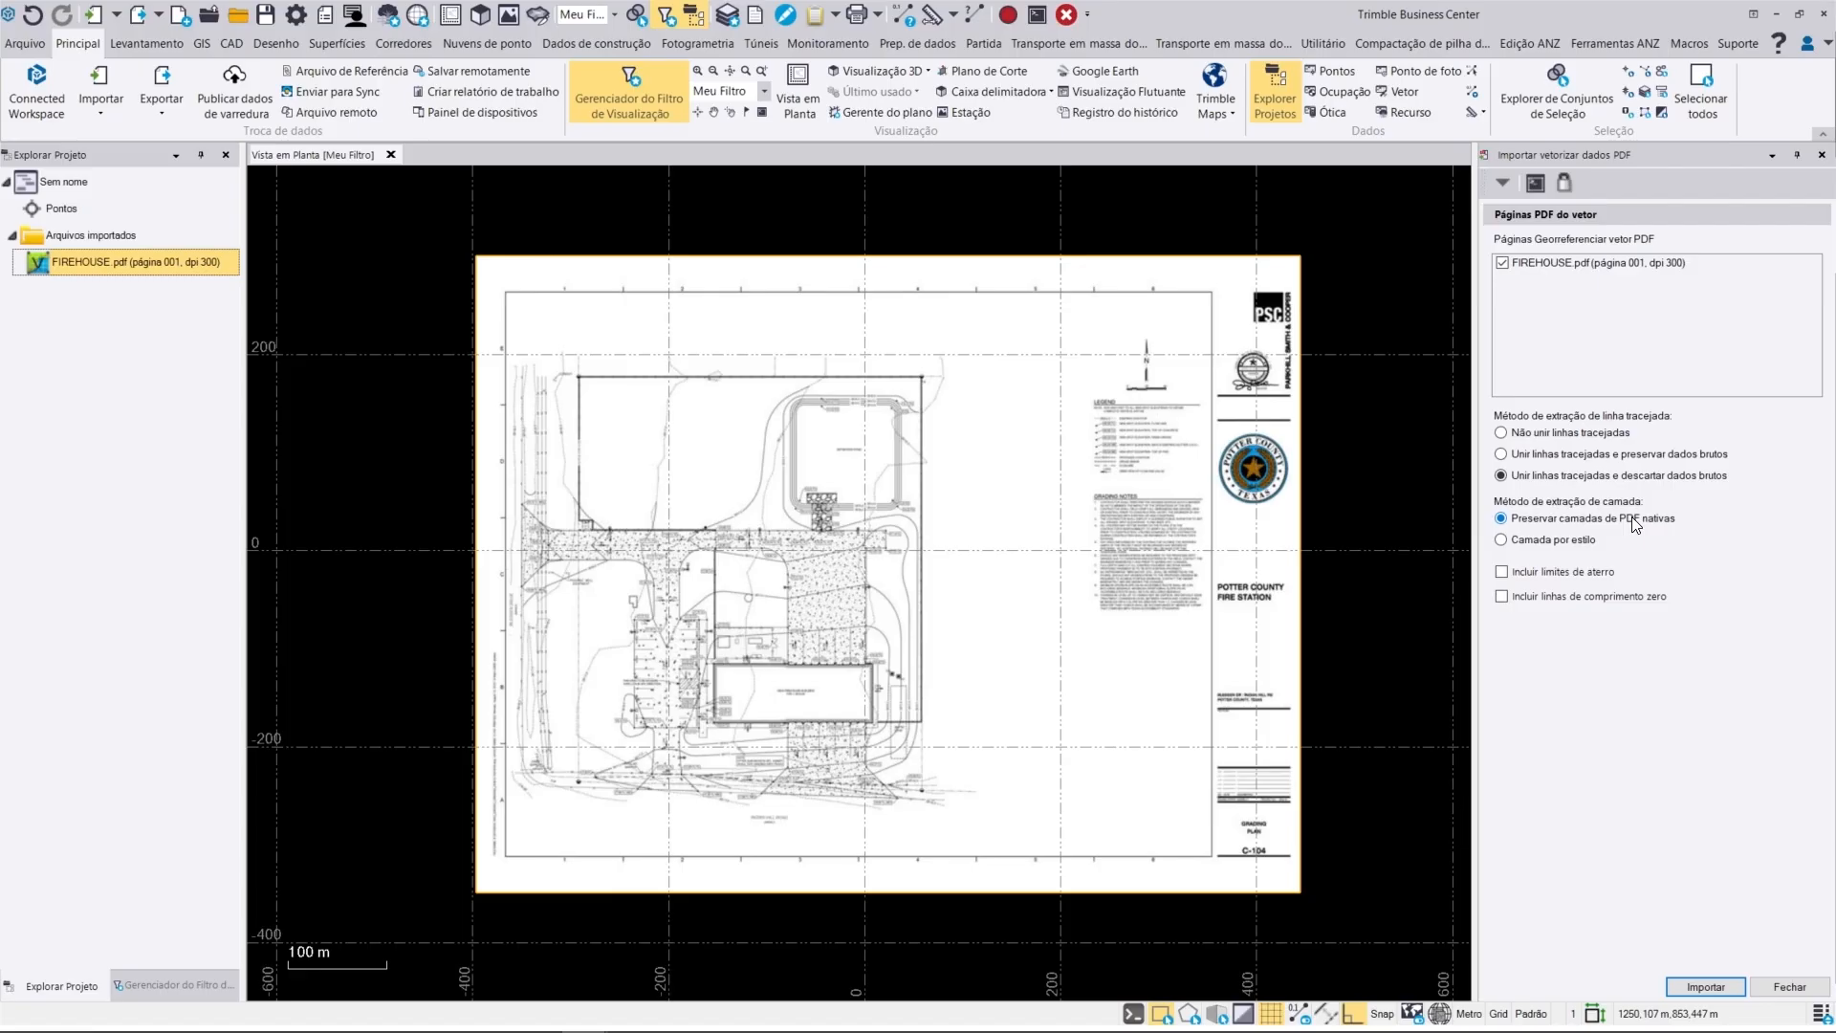
pyautogui.click(1713, 985)
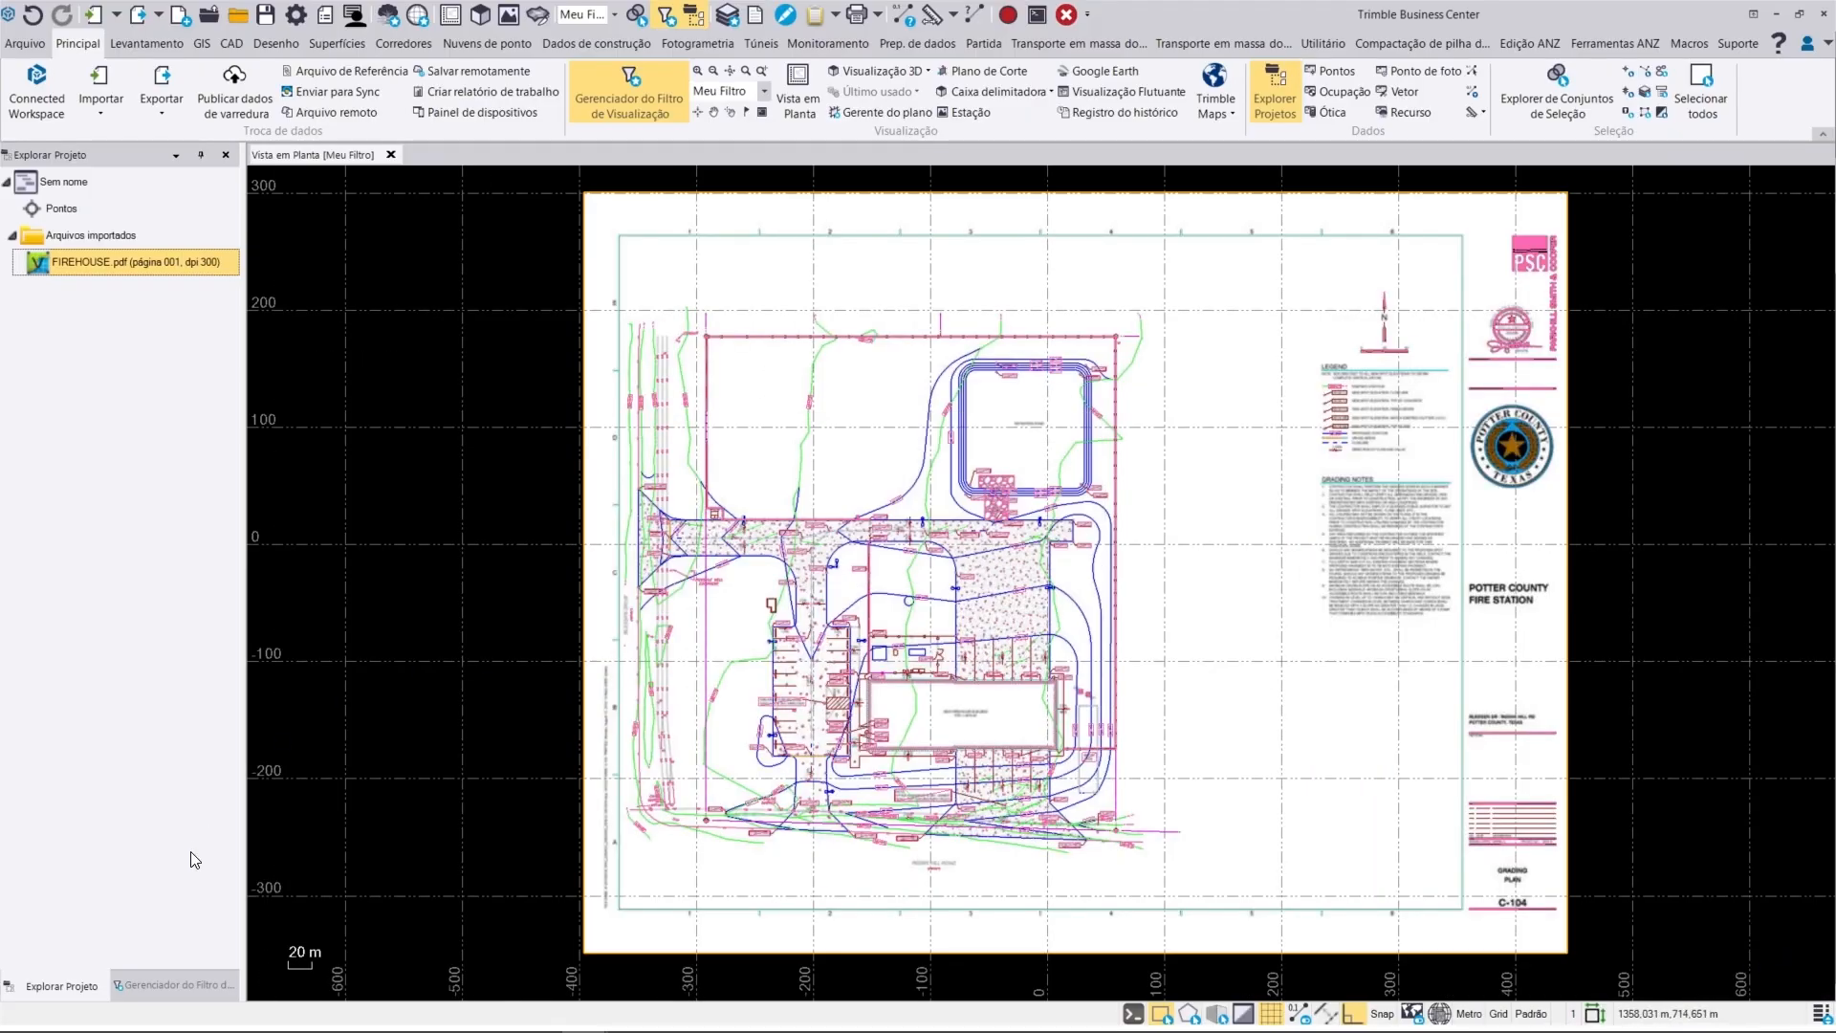
# Step: Show the view filter's layer list and select sample polylines in the plan to check the imported linework and its layers
pyautogui.click(153, 986)
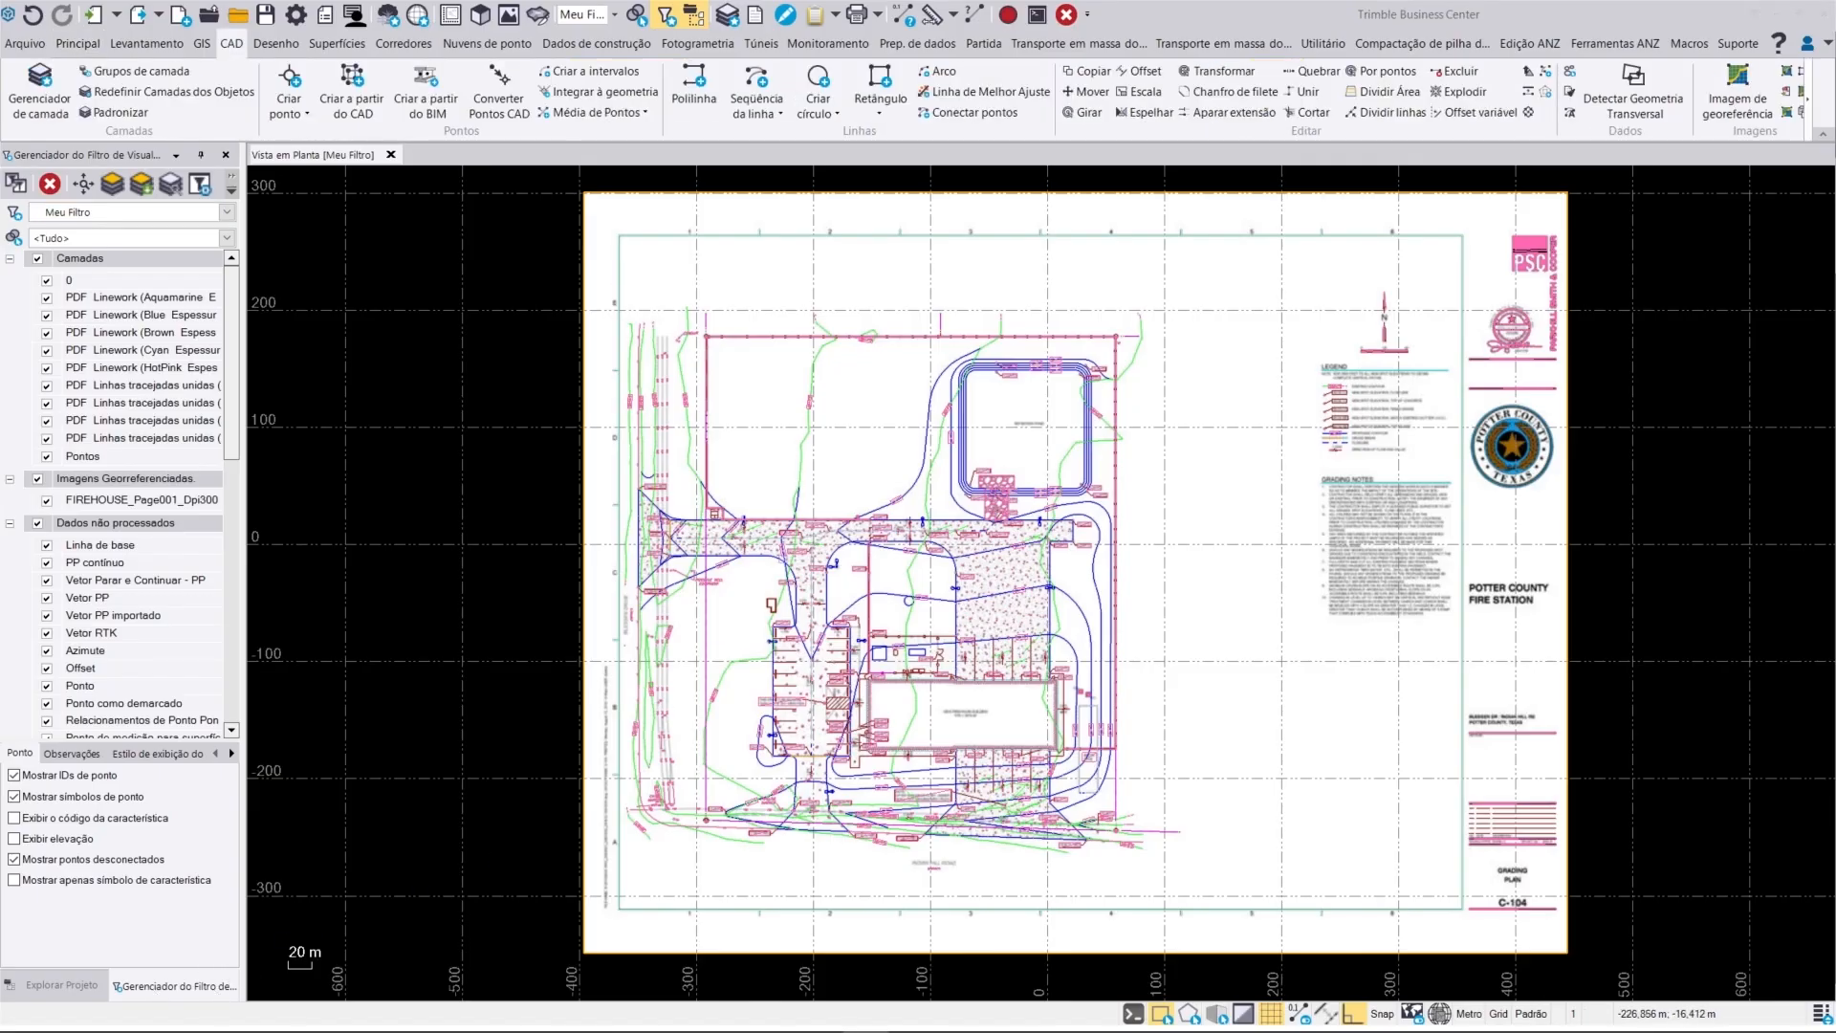
pyautogui.click(922, 337)
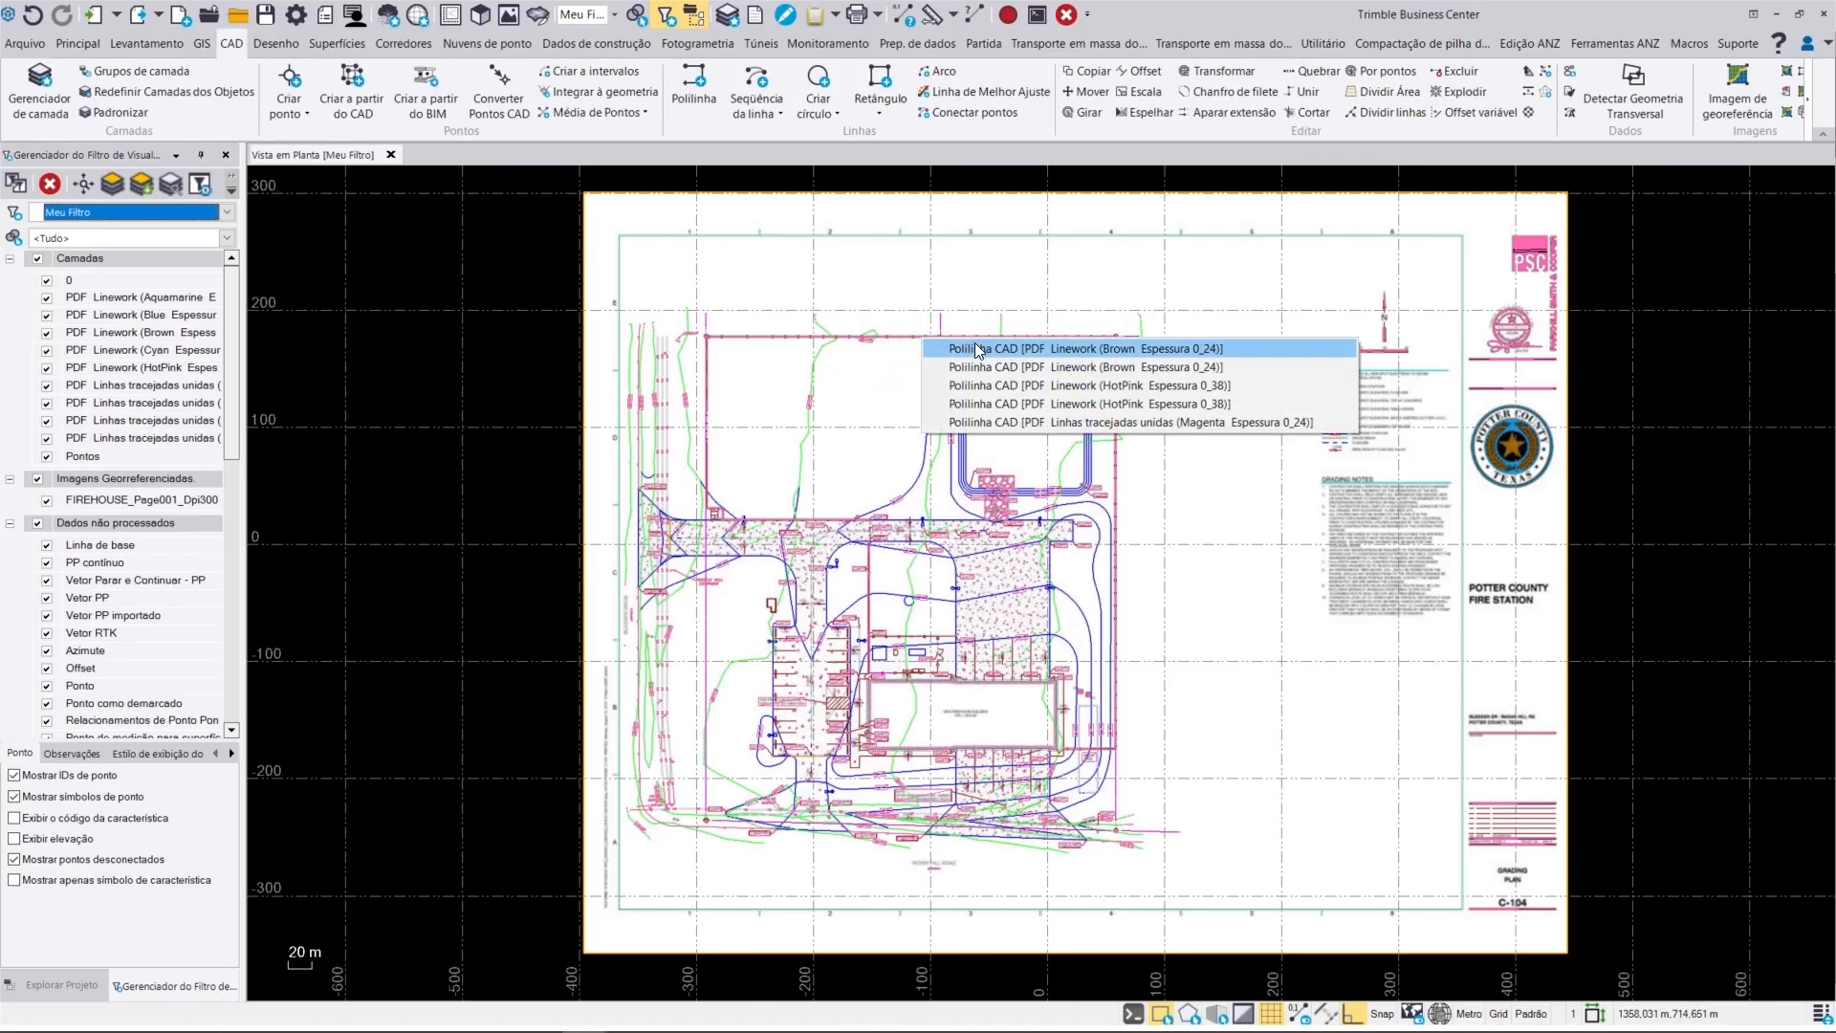
pyautogui.click(933, 348)
pyautogui.press('Escape')
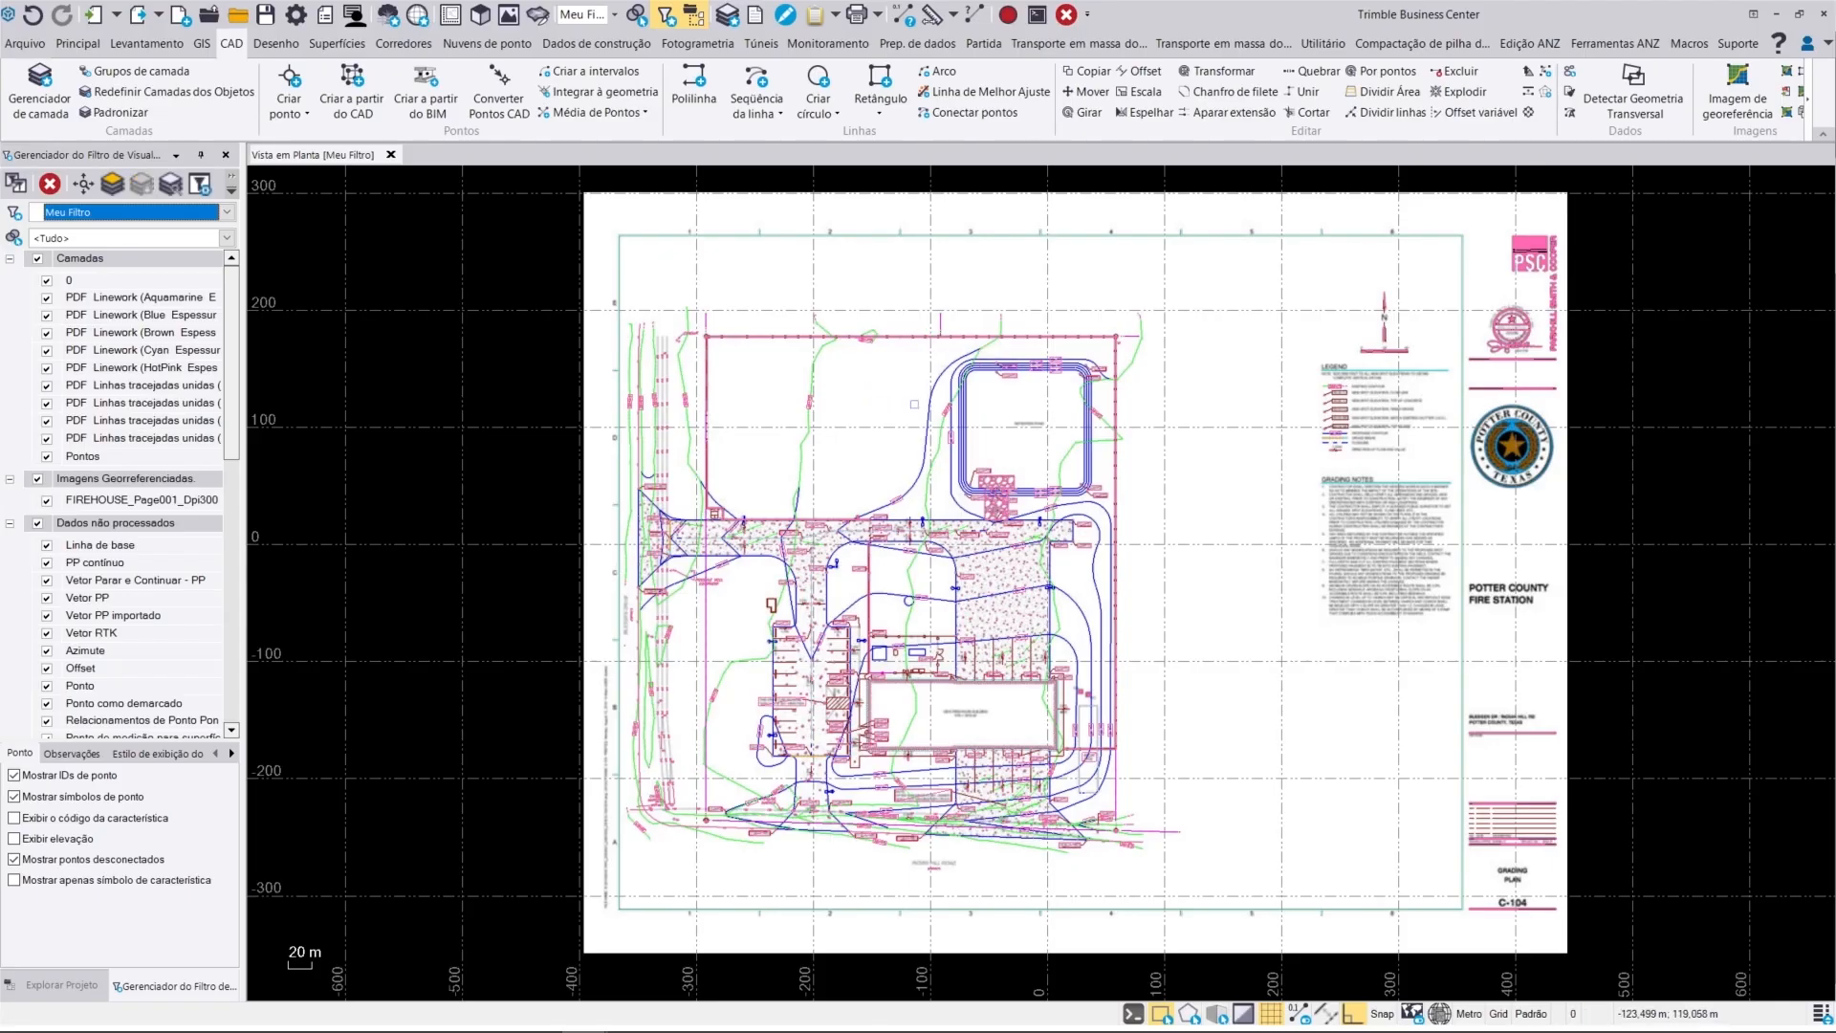
pyautogui.click(983, 373)
pyautogui.click(1029, 382)
pyautogui.press('Escape')
# Step: Hide the georeferenced images and delete the sheet border, legend and title block linework
pyautogui.click(38, 479)
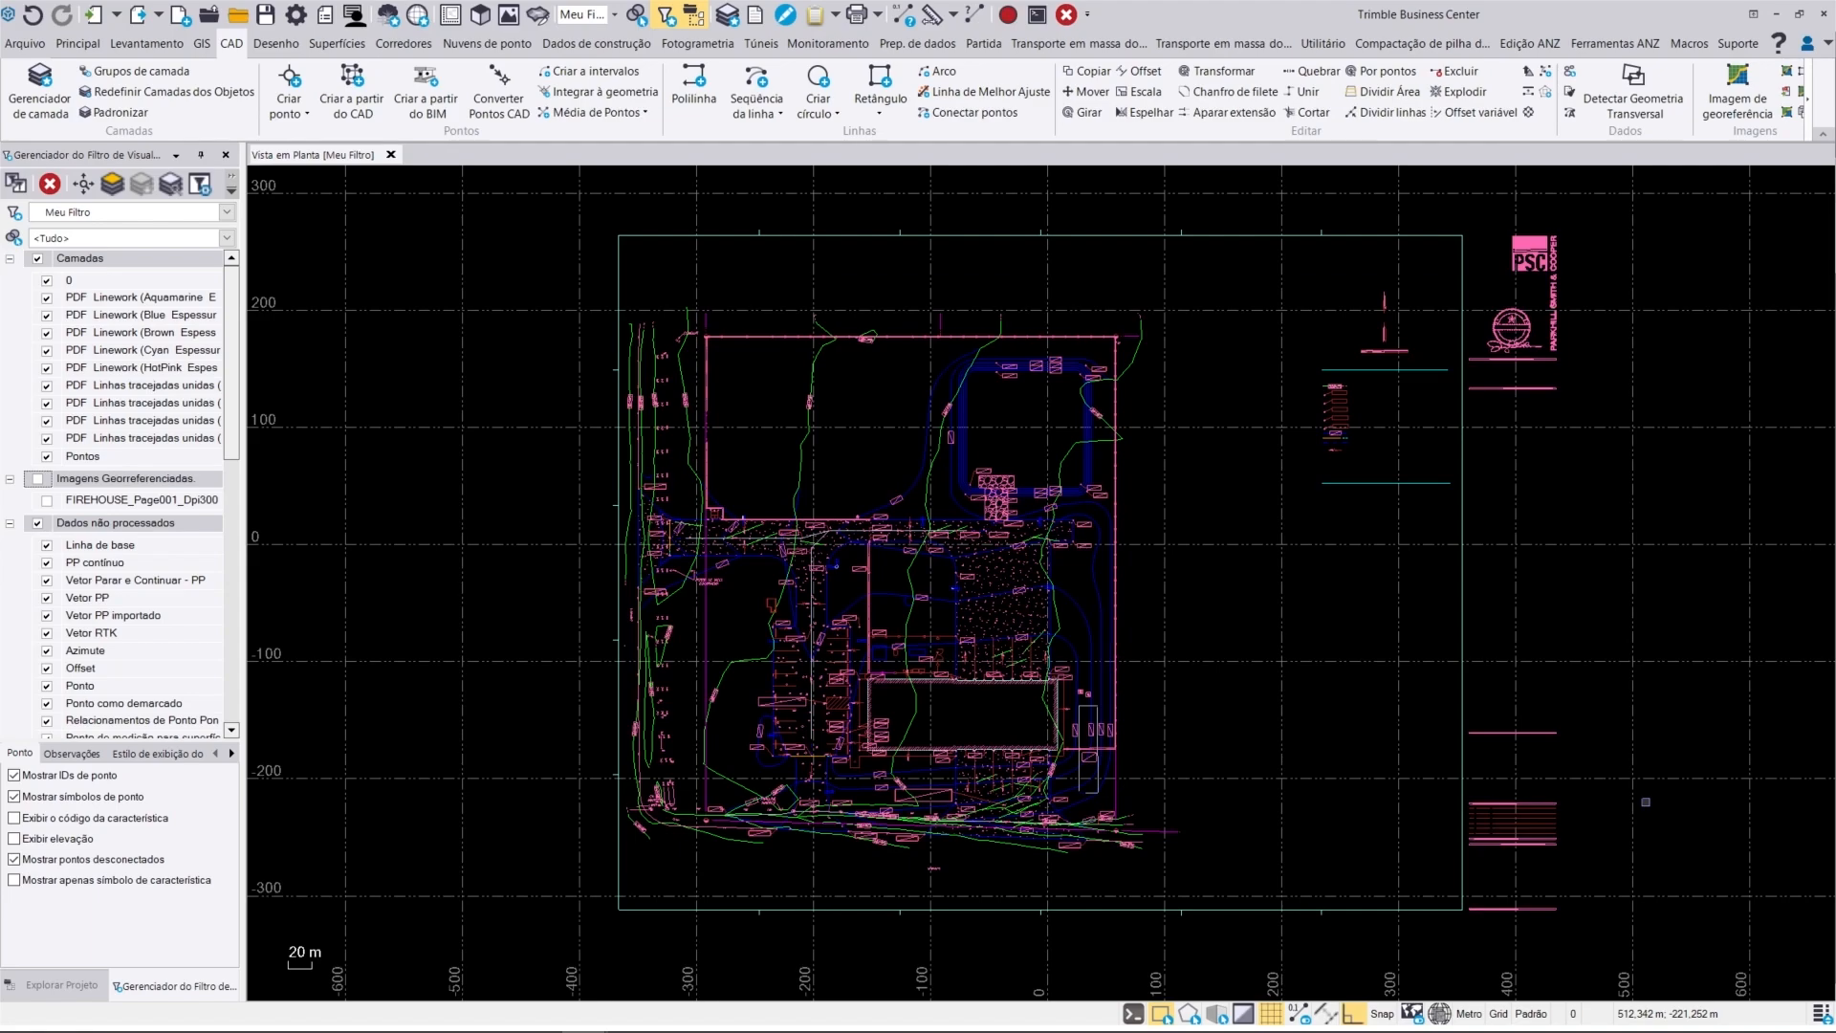
pyautogui.moveTo(1670, 953)
pyautogui.mouseDown()
pyautogui.moveTo(1486, 749)
pyautogui.moveTo(1228, 273)
pyautogui.moveTo(1252, 200)
pyautogui.moveTo(1218, 200)
pyautogui.mouseUp()
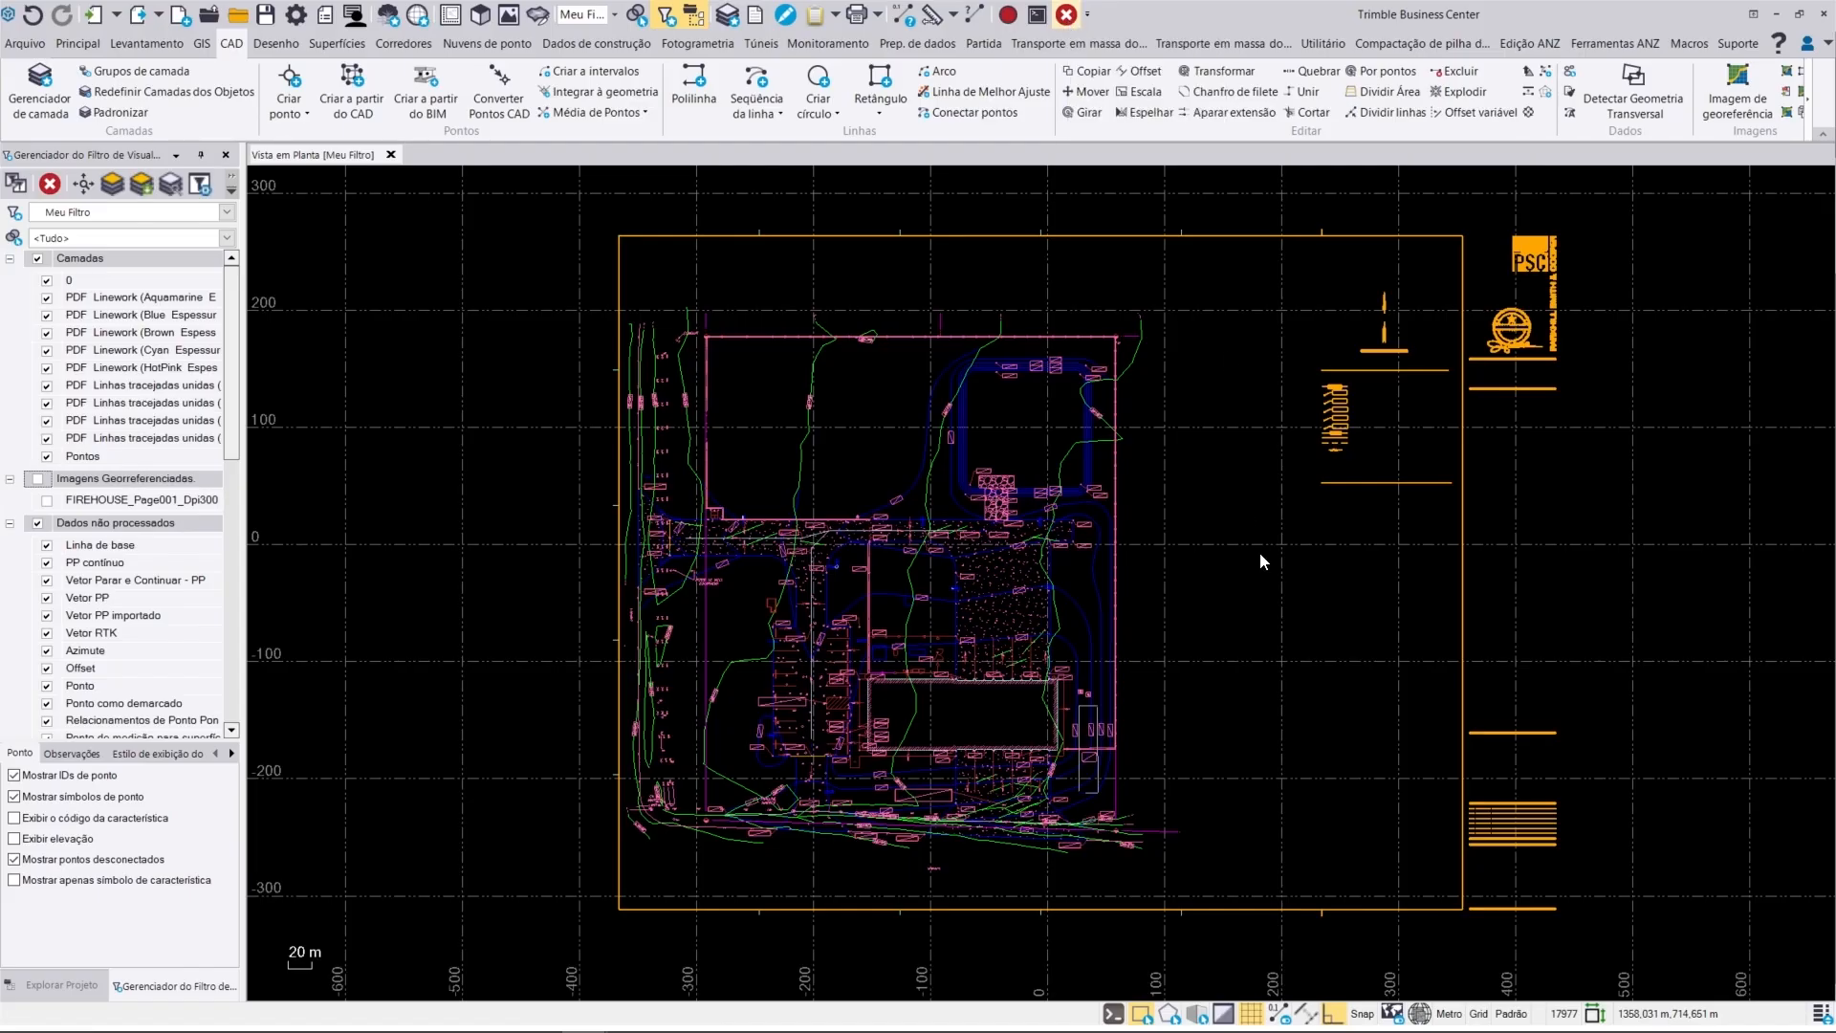
pyautogui.press('Delete')
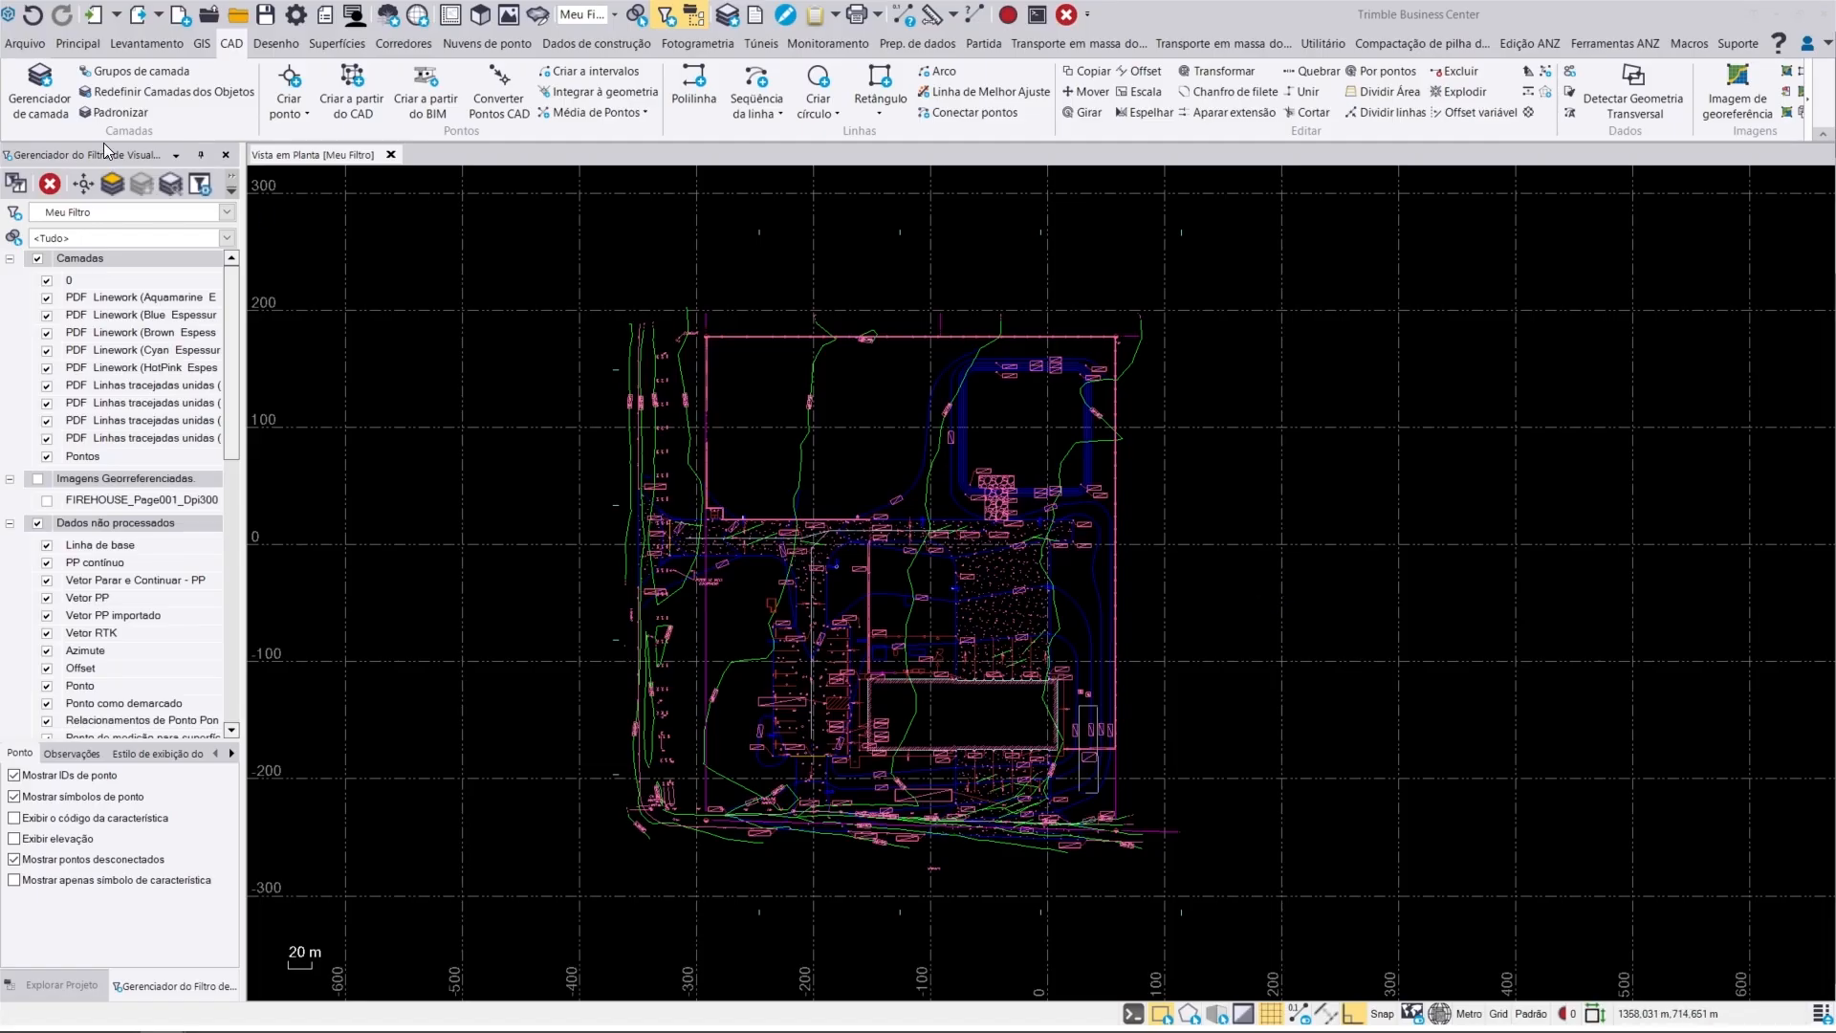
# Step: Create a protected layer named Curva de nível existente with green (Verde) colour and 0.40 mm line weight
pyautogui.click(38, 107)
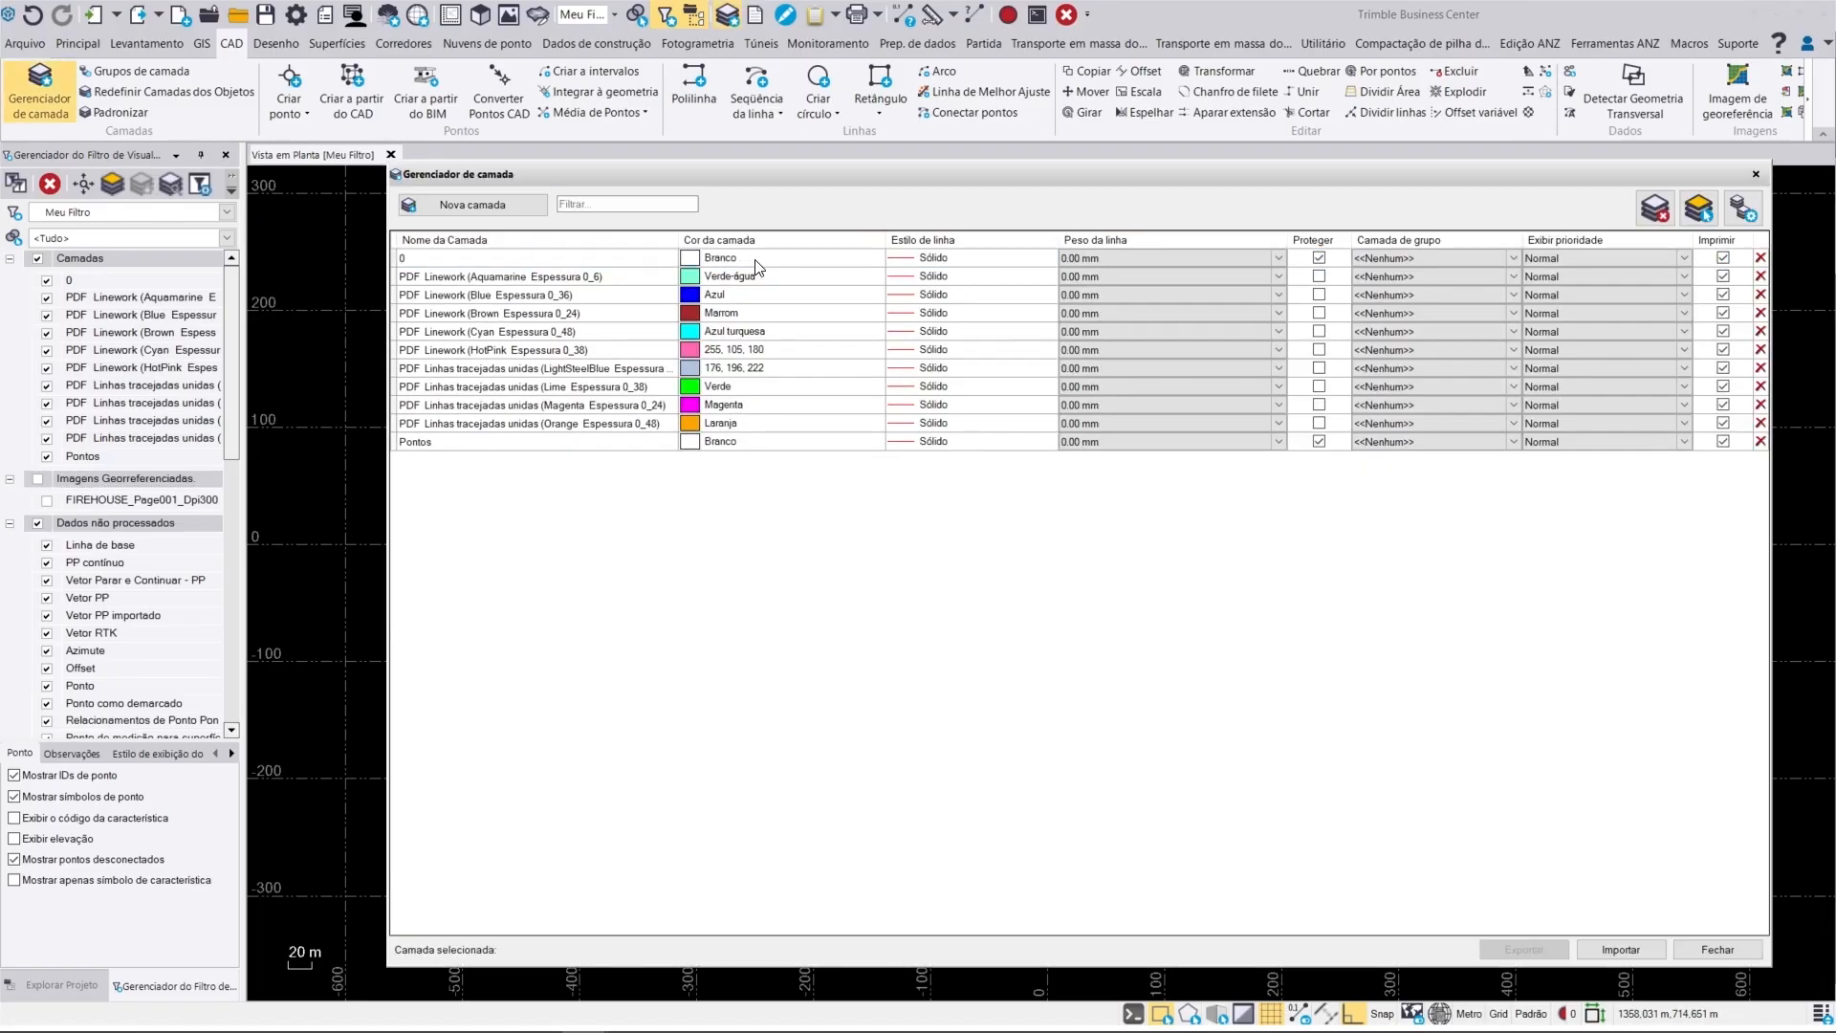
pyautogui.moveTo(812, 170); pyautogui.dragTo(735, 174)
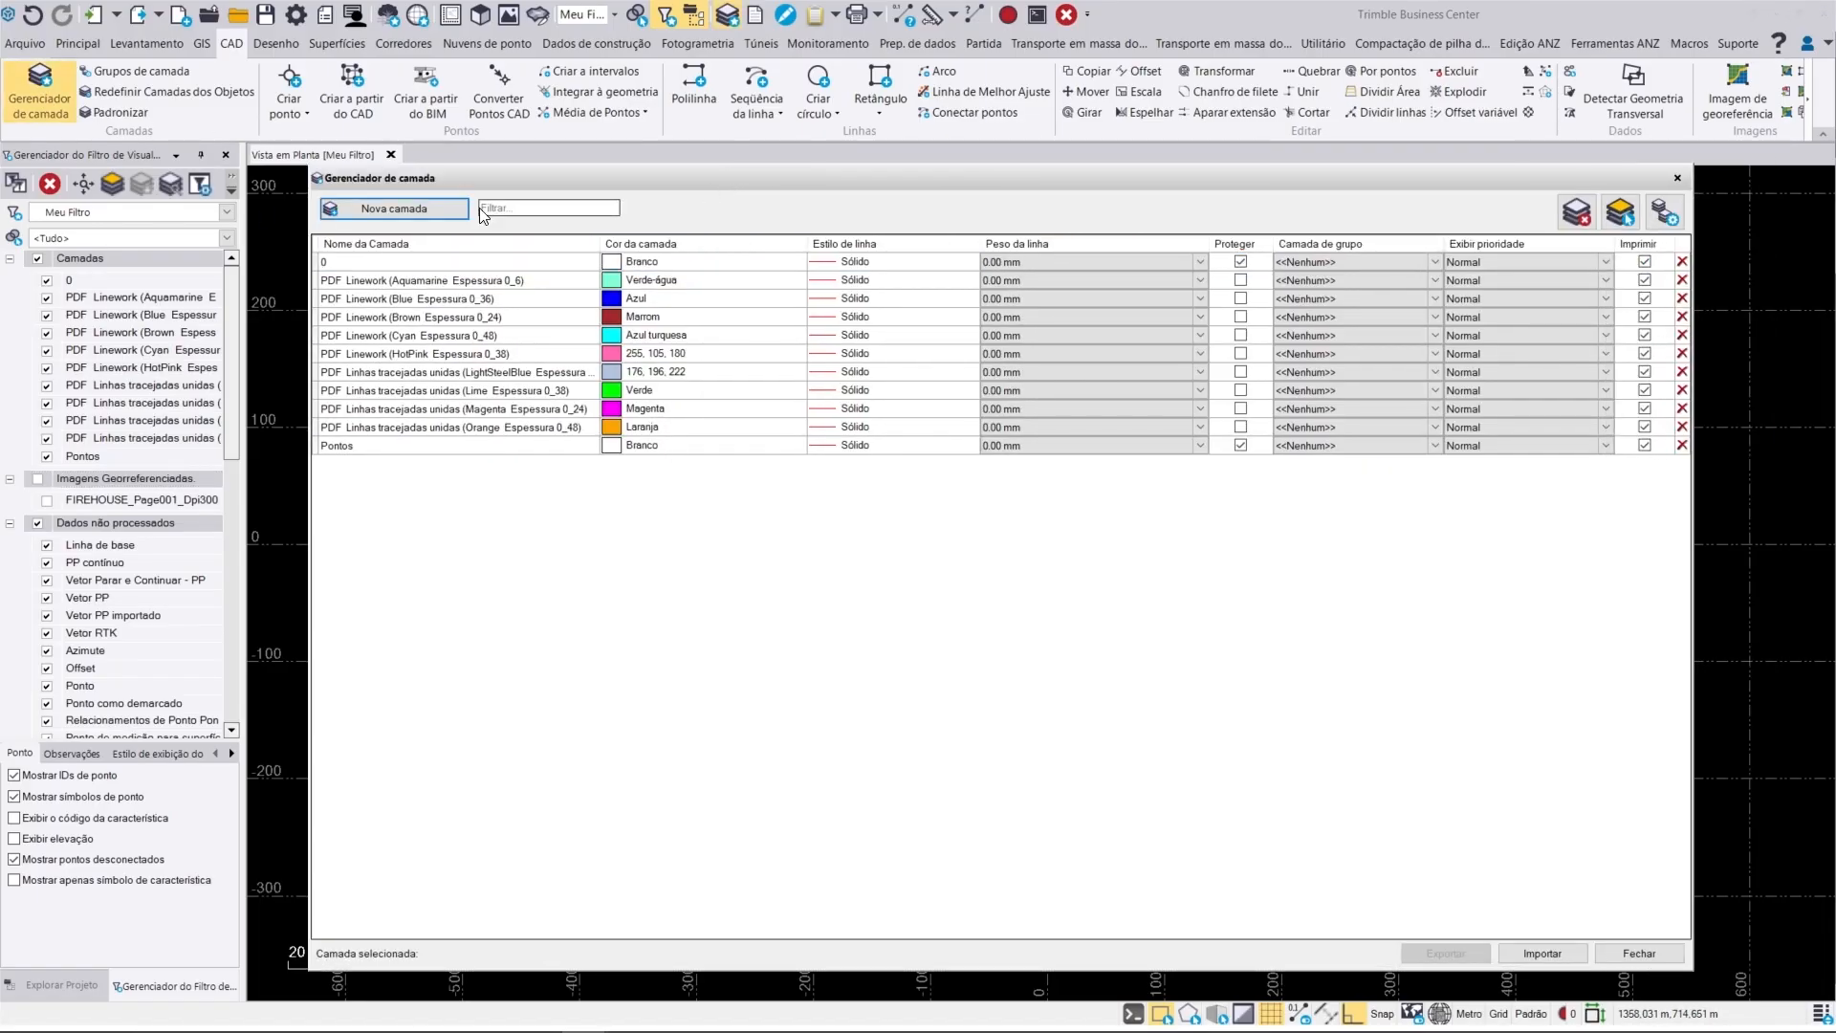
pyautogui.click(435, 207)
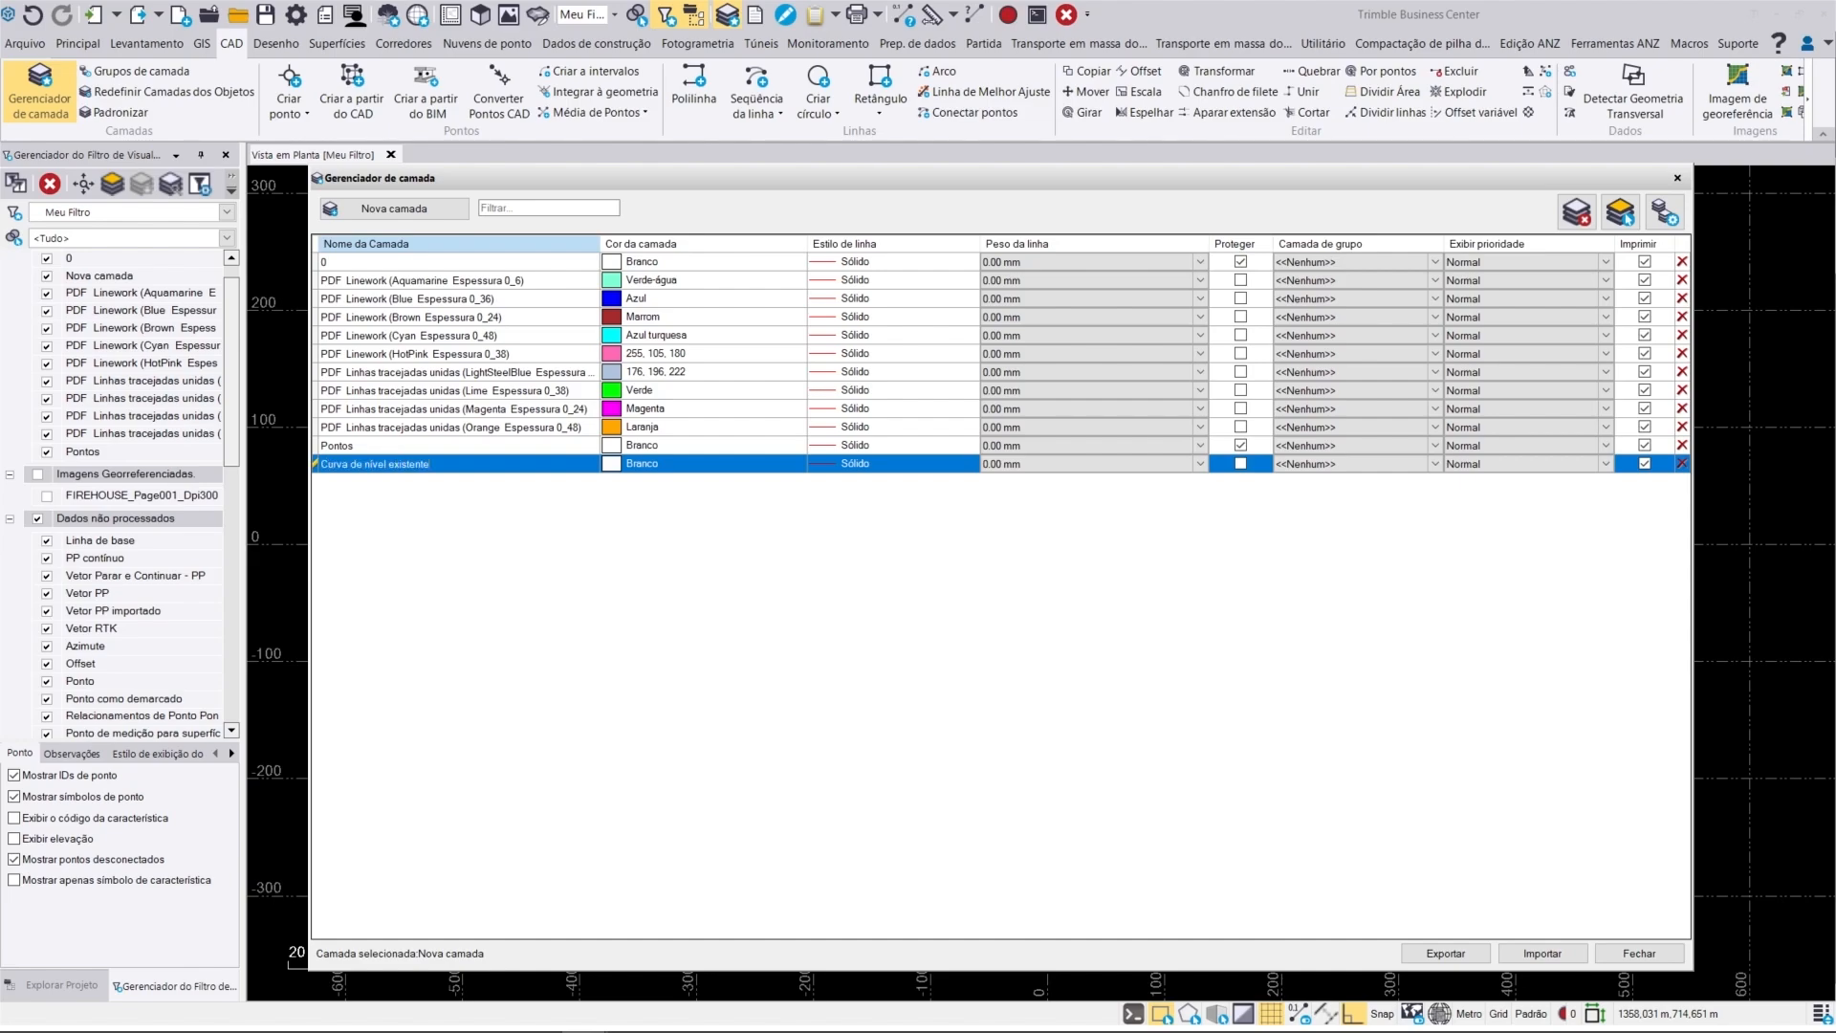
pyautogui.click(670, 464)
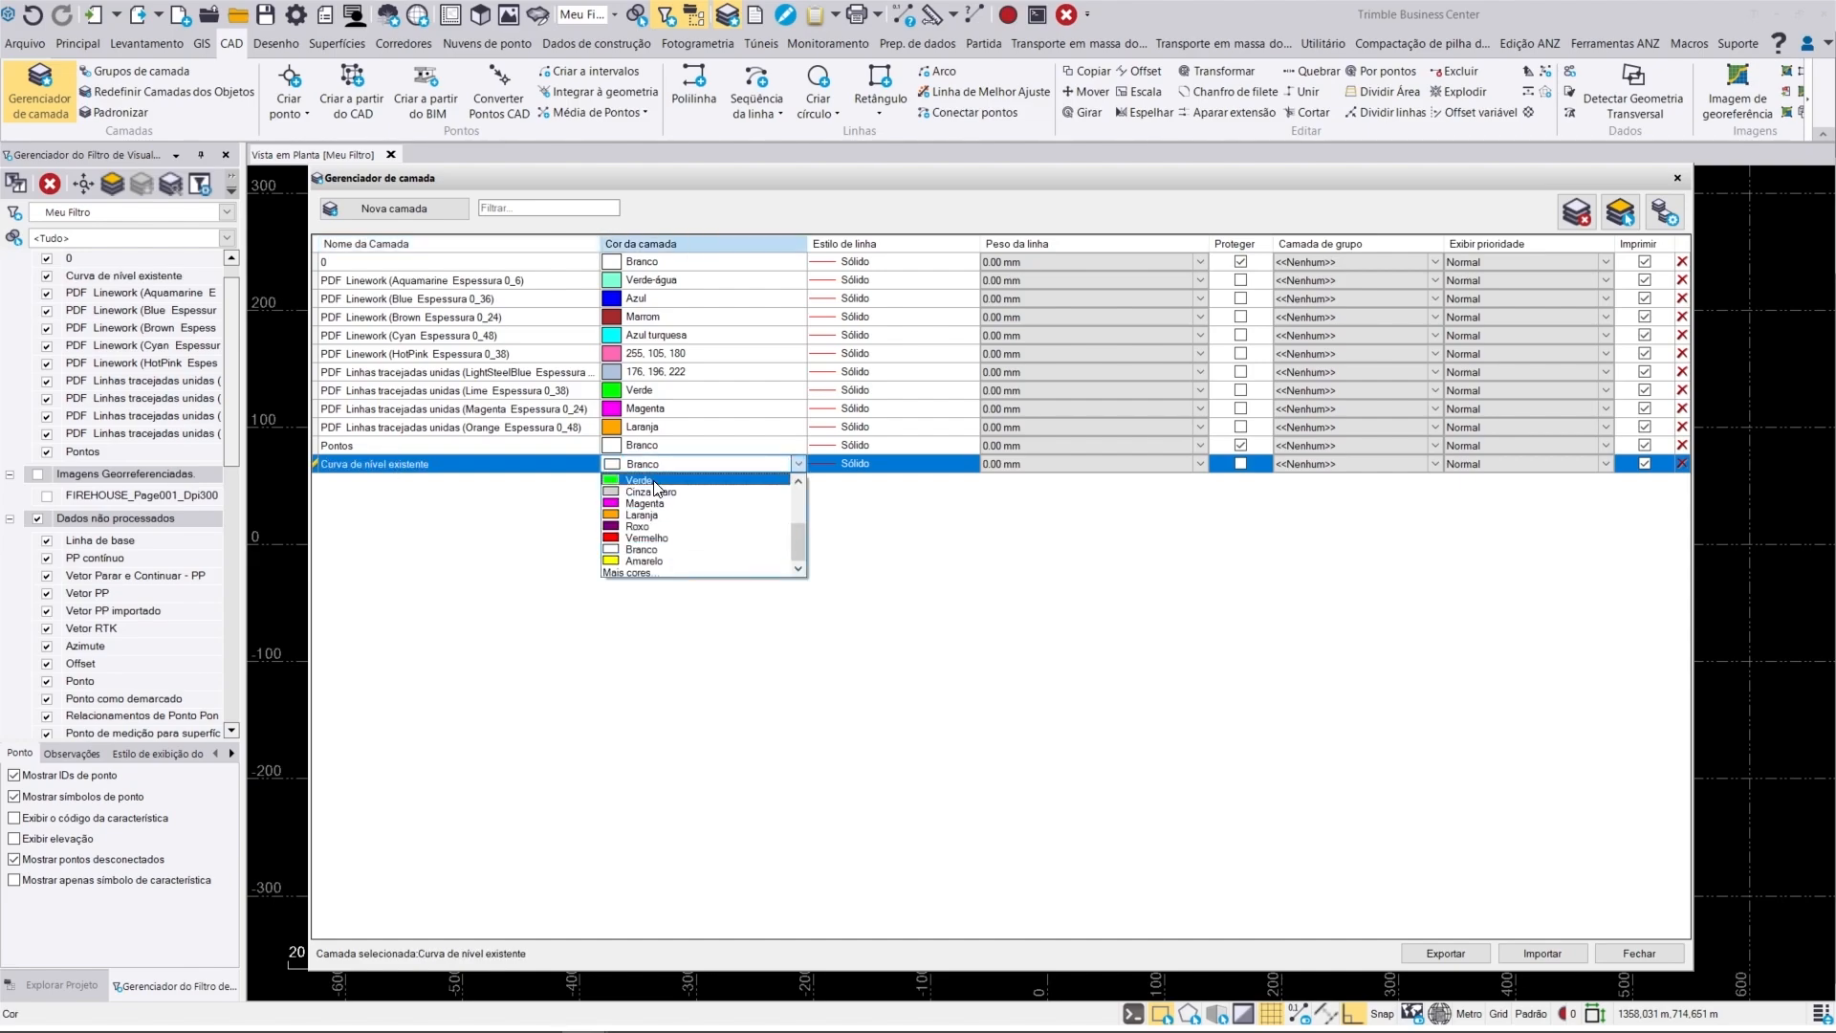
pyautogui.click(658, 490)
pyautogui.click(1100, 464)
pyautogui.click(1052, 570)
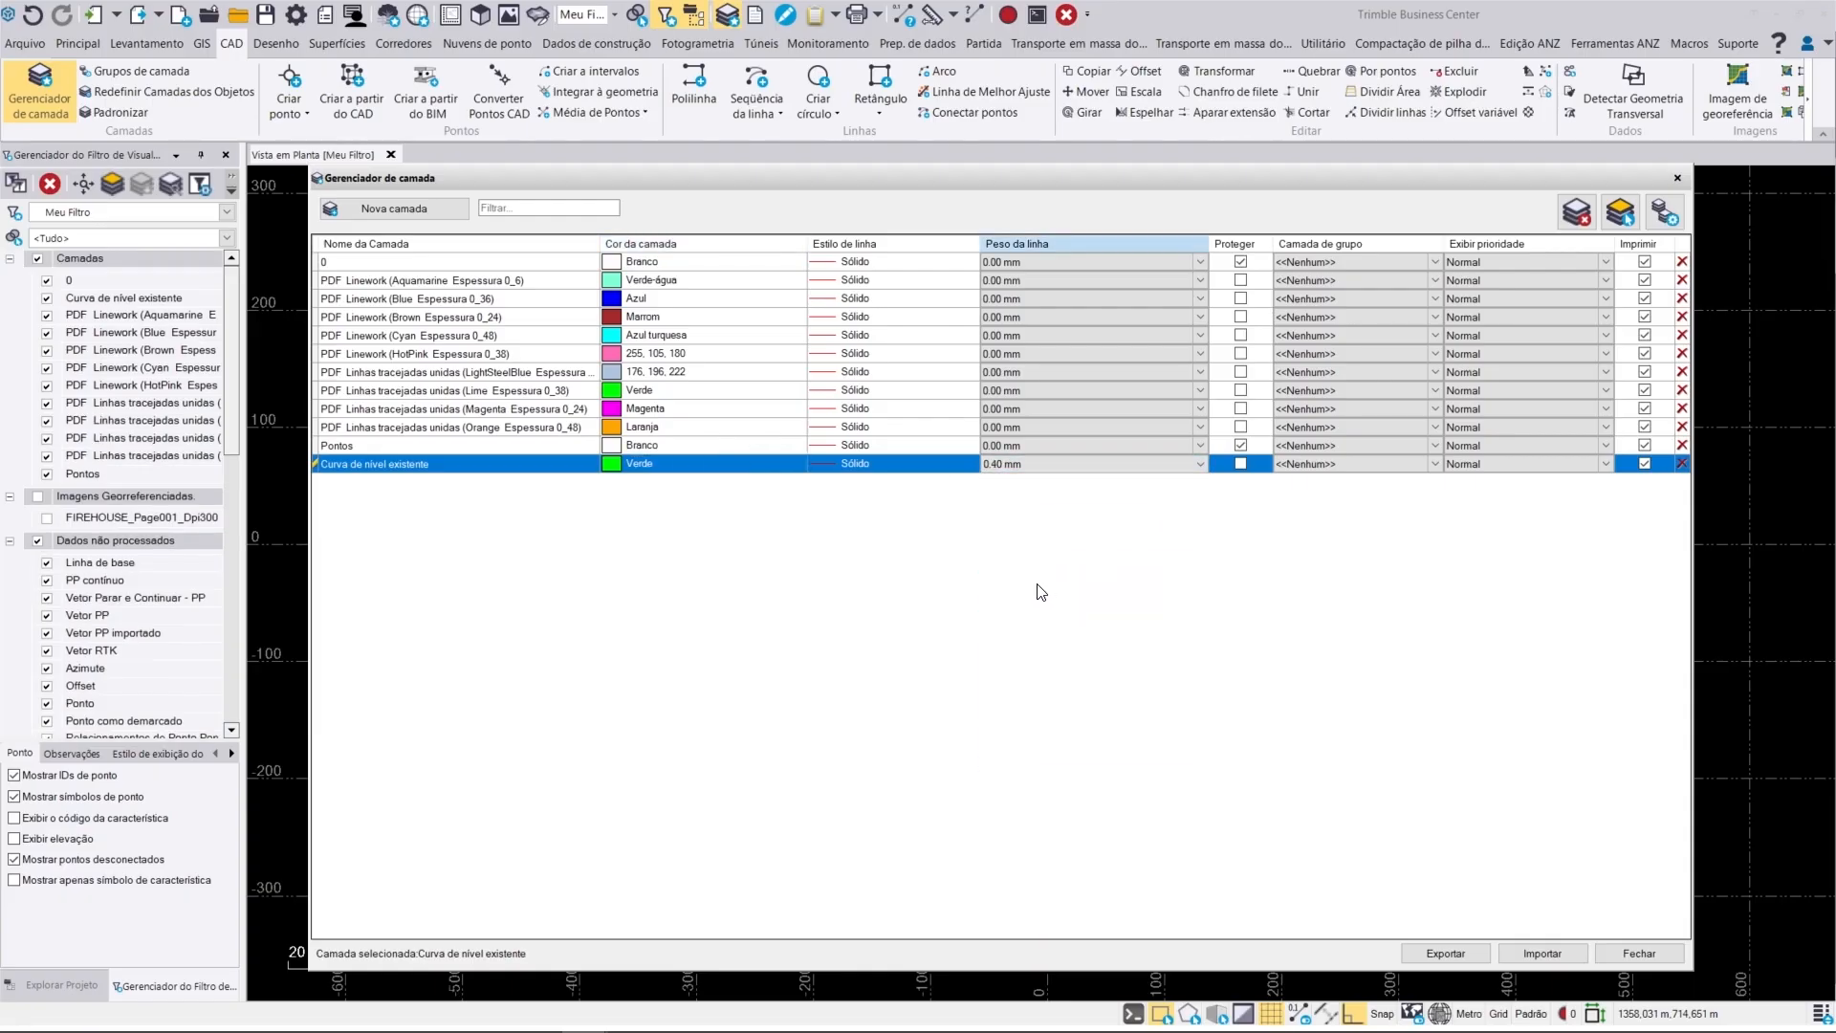
pyautogui.click(1240, 464)
# Step: Create a layer group named Existente and assign the Curva de nível existente layer to it
pyautogui.click(1434, 465)
pyautogui.click(1380, 496)
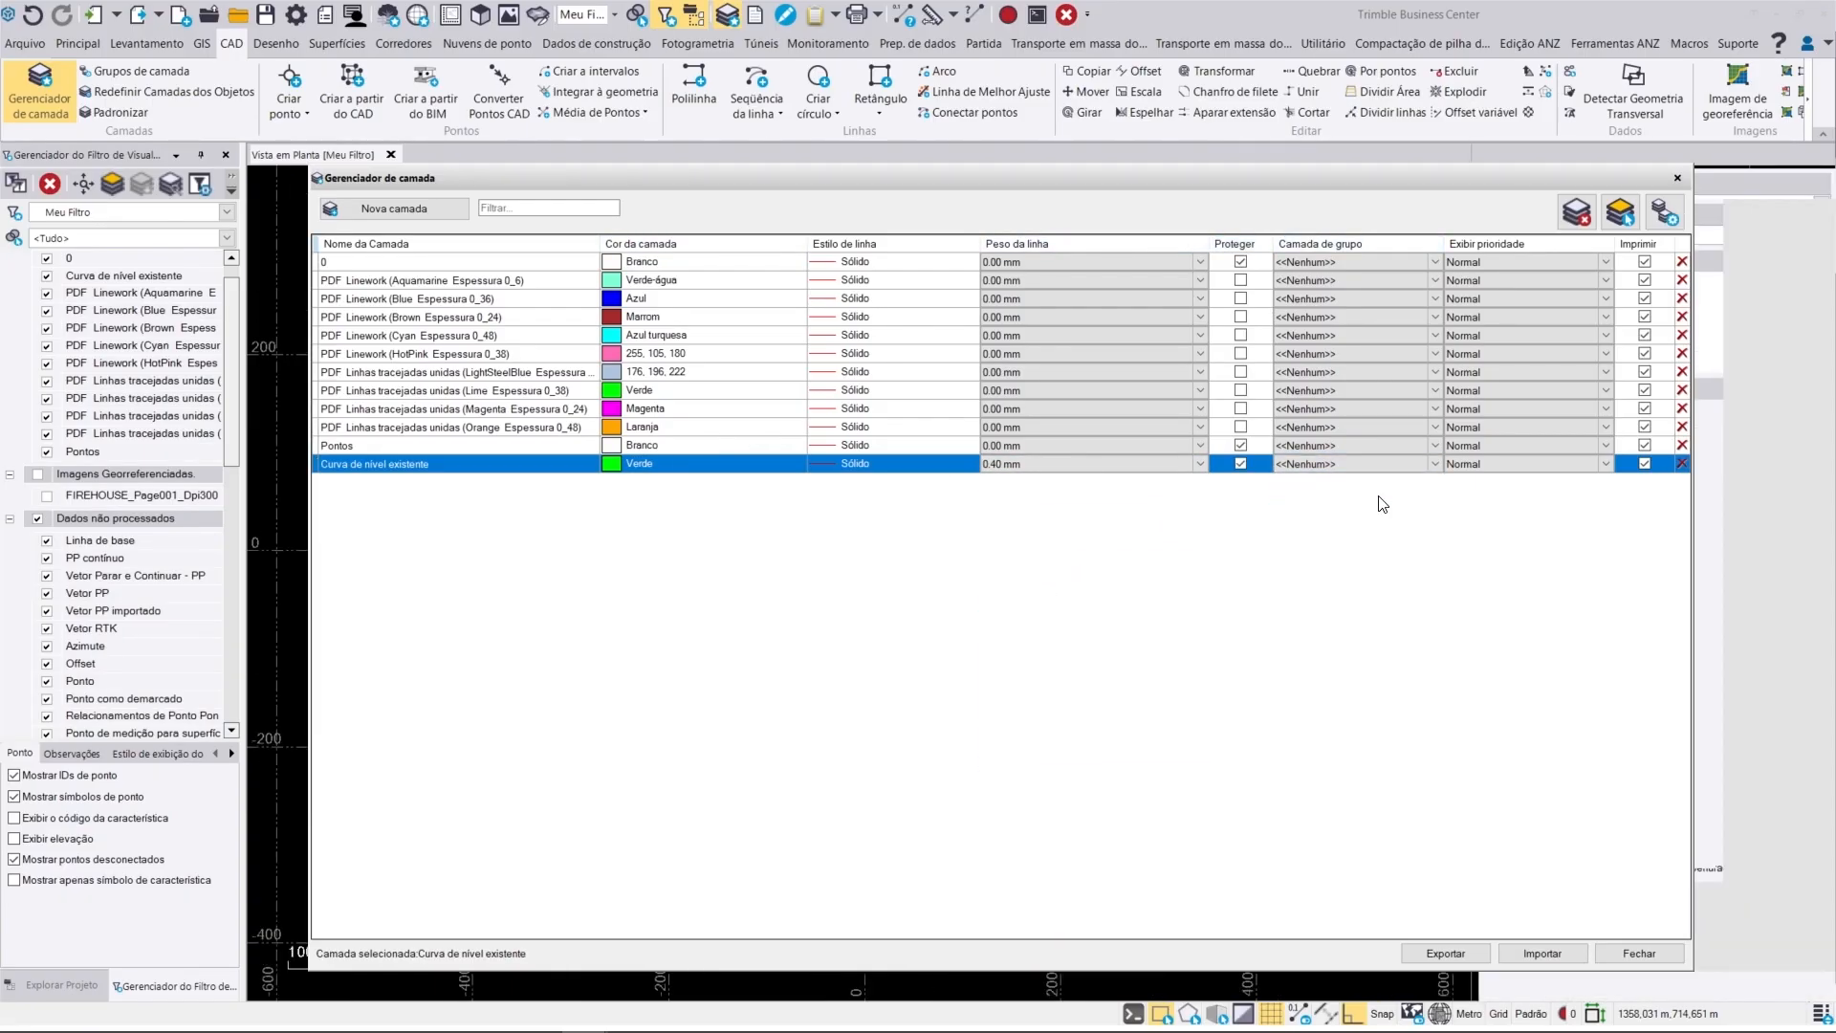
pyautogui.moveTo(1691, 371); pyautogui.dragTo(1408, 375)
pyautogui.click(1617, 680)
pyautogui.doubleClick(1600, 246)
pyautogui.write('Existente')
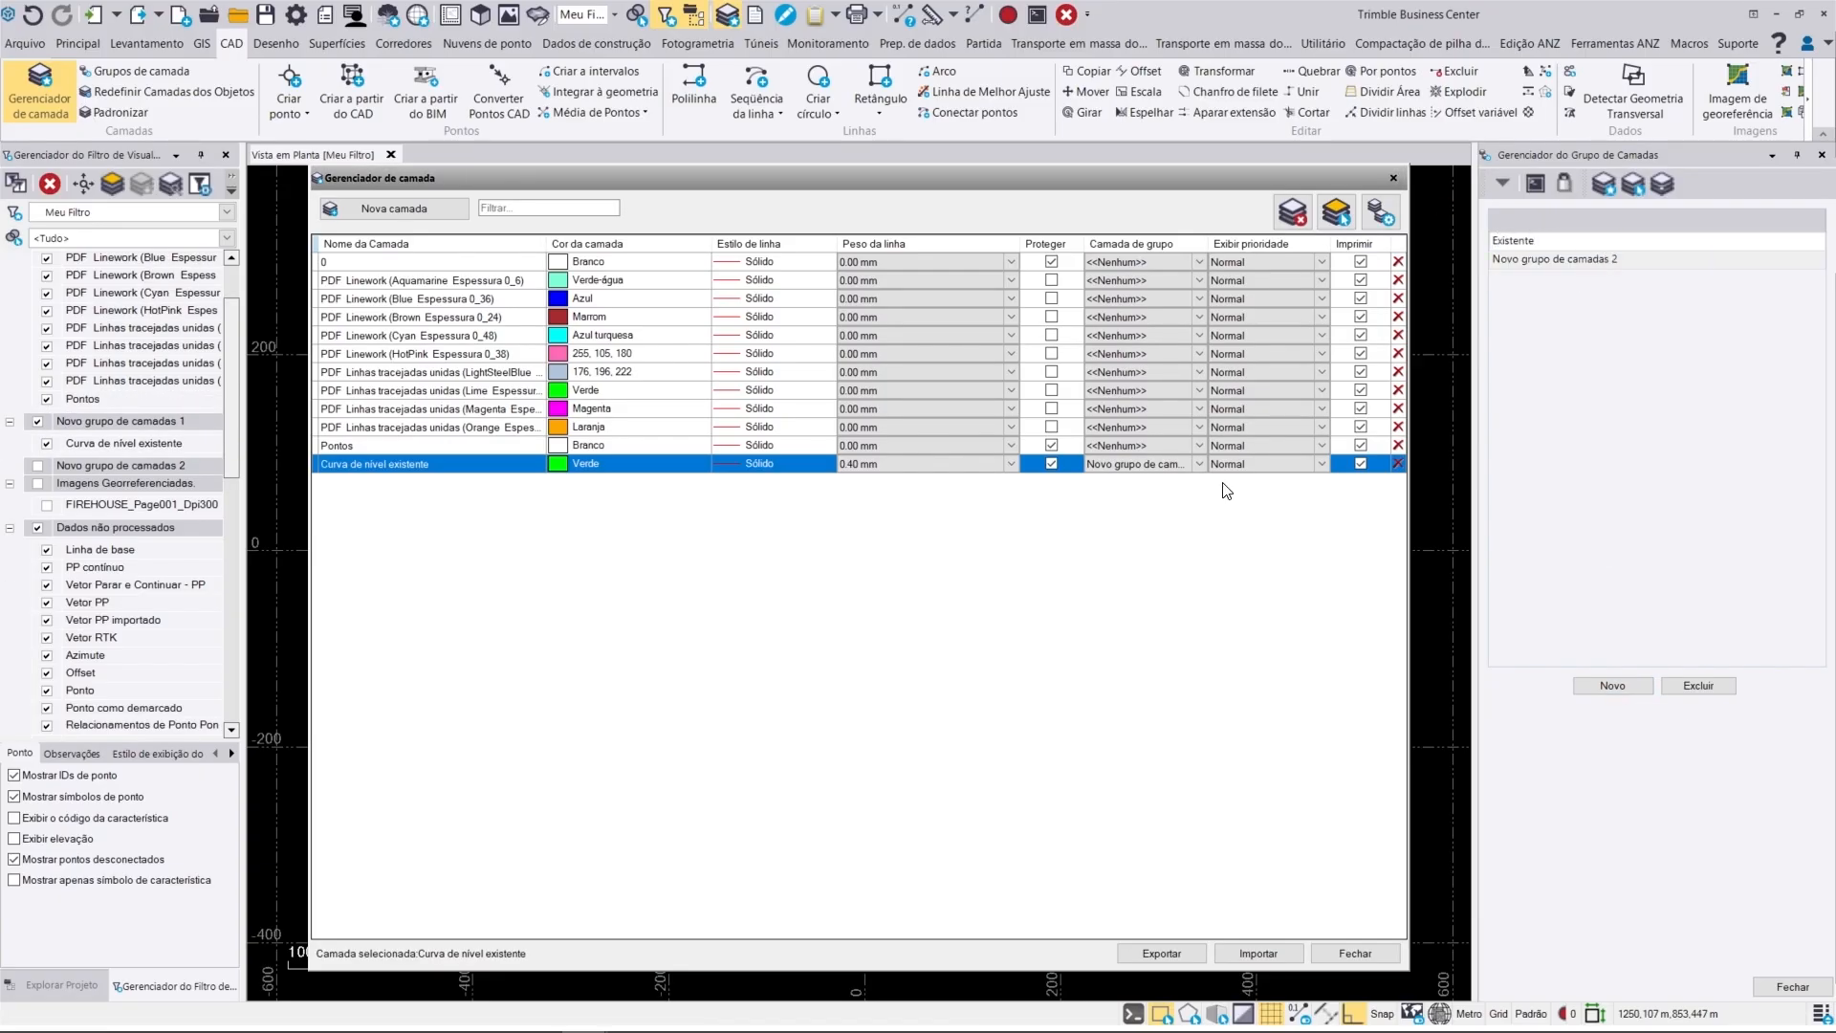
pyautogui.click(1147, 463)
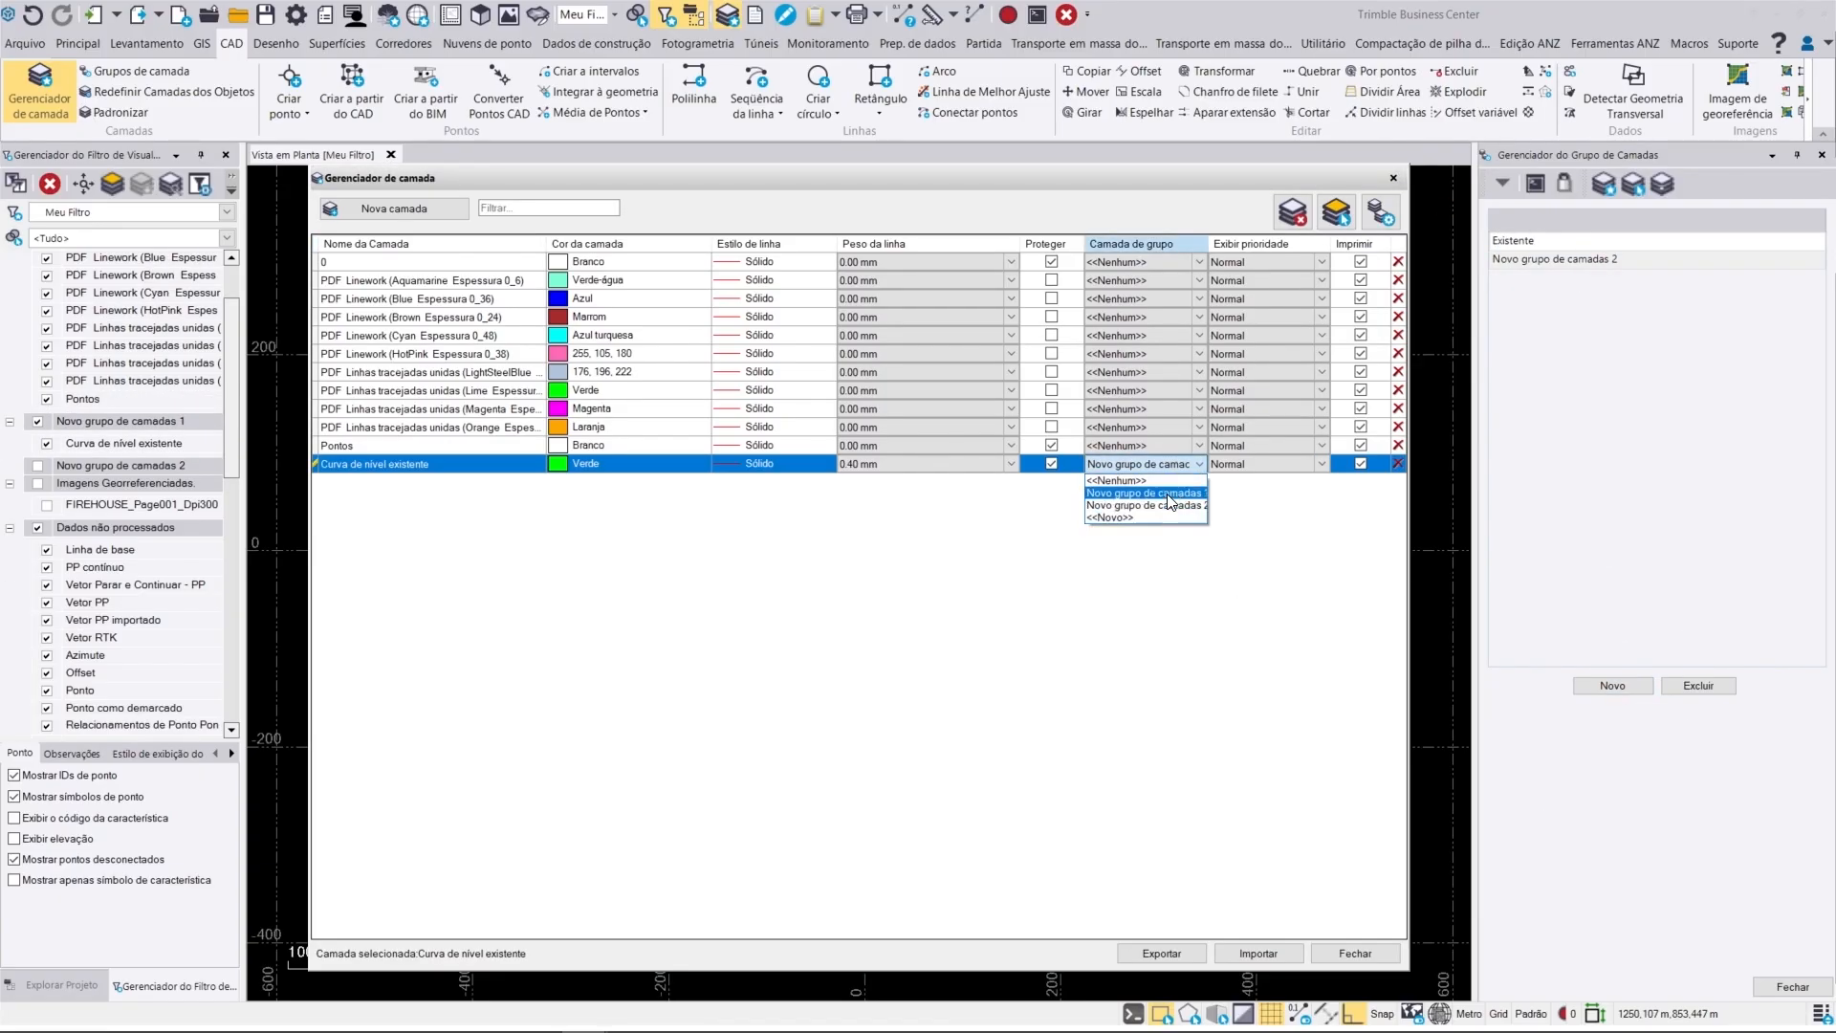
pyautogui.click(1185, 491)
pyautogui.click(1755, 741)
pyautogui.click(1149, 587)
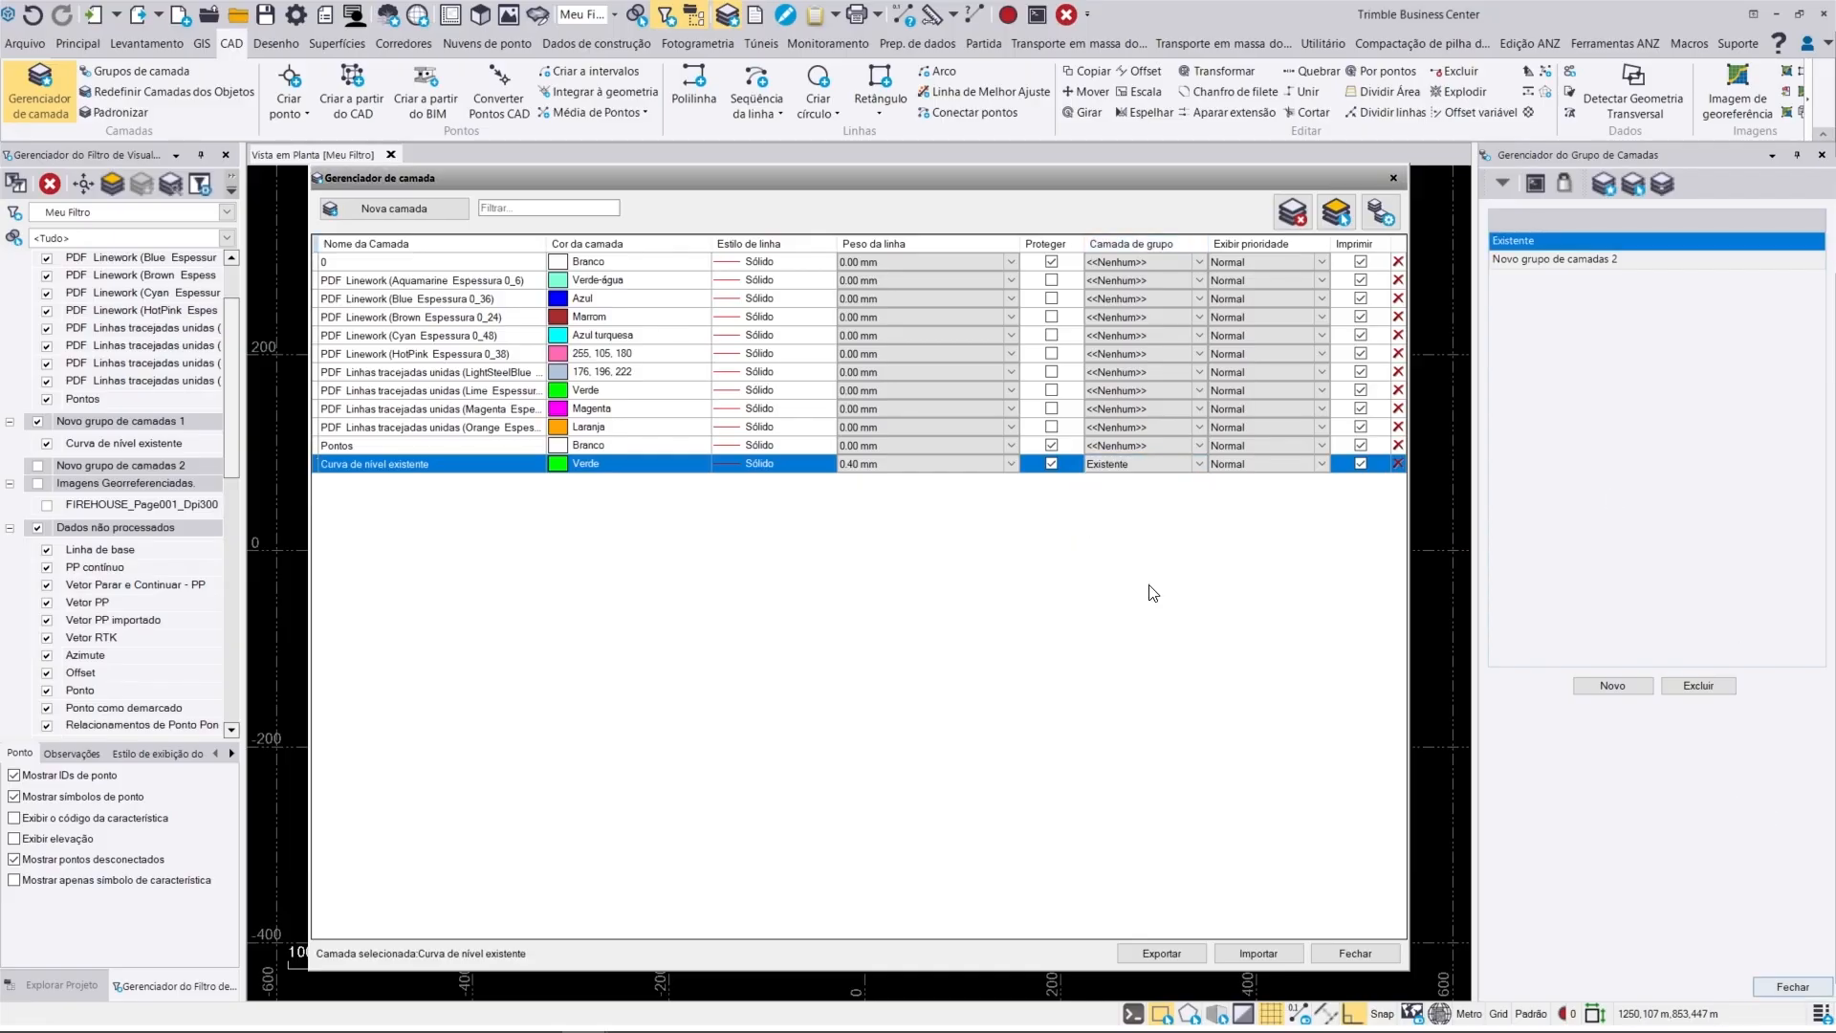
# Step: Create a protected layer named Limites with Verde Médio colour and 0.50 mm line weight
pyautogui.click(440, 210)
pyautogui.write('Limites')
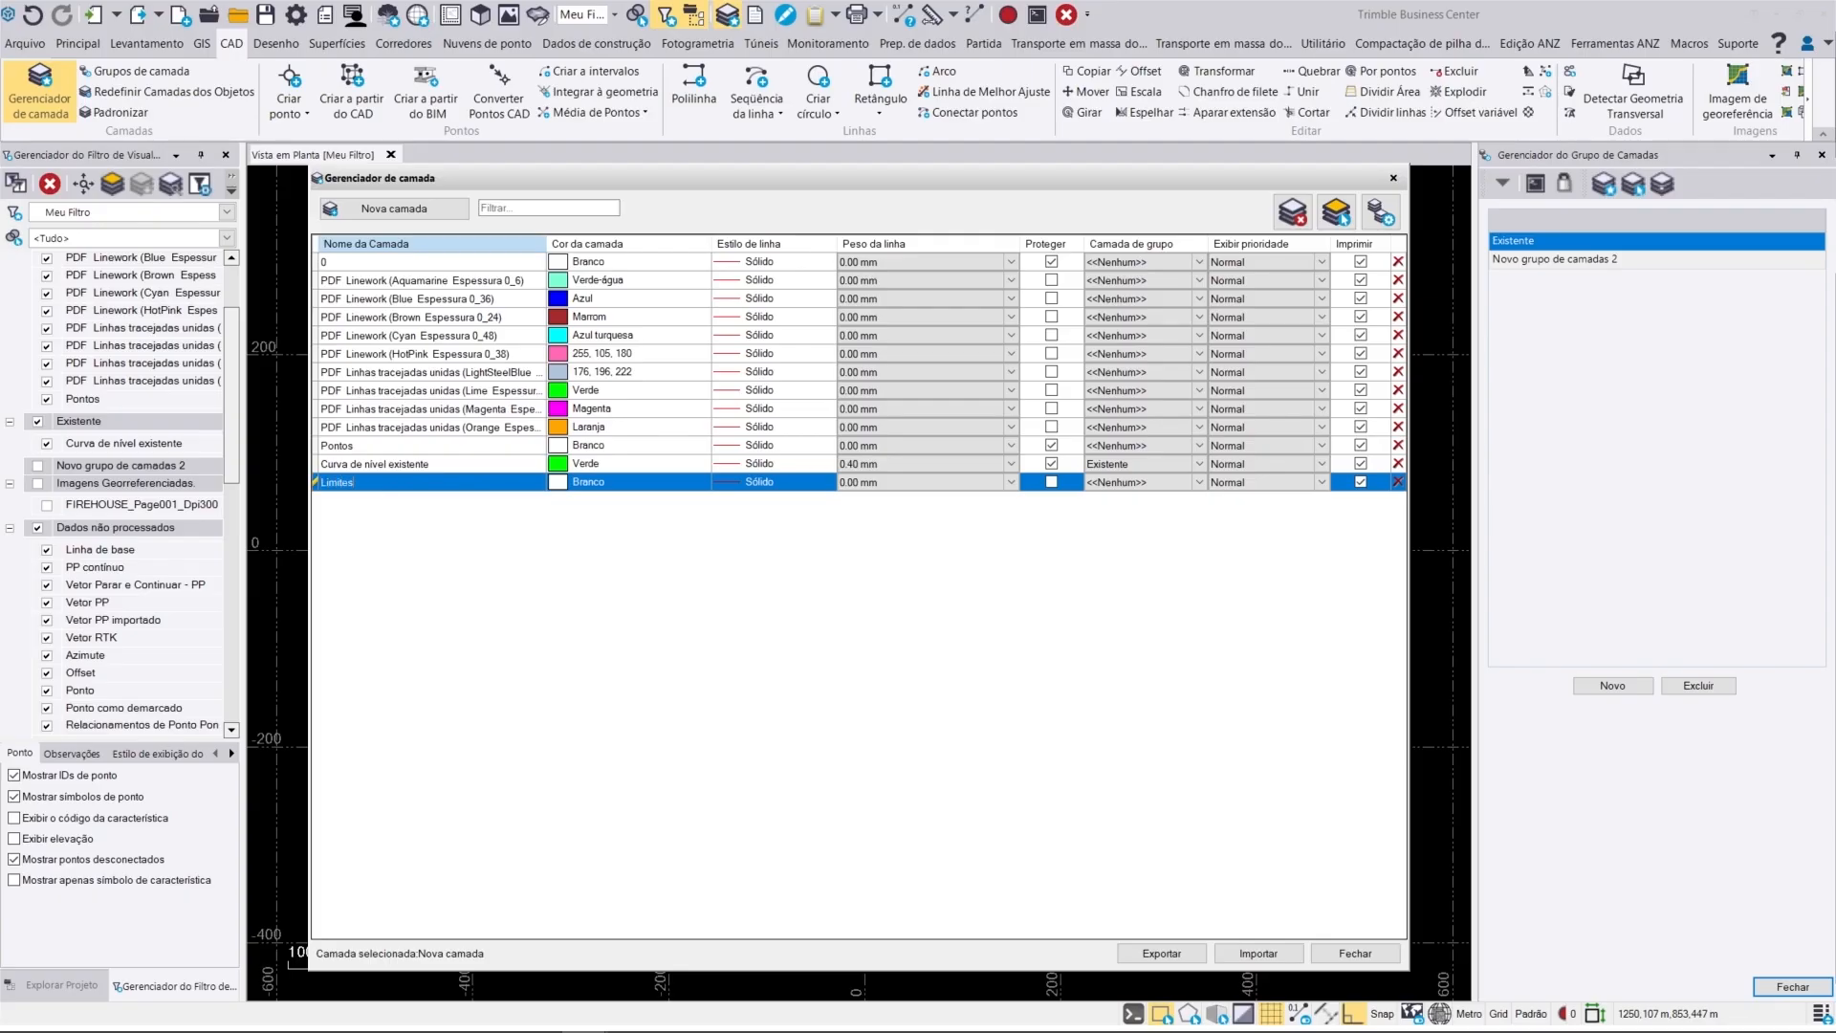
pyautogui.click(599, 481)
pyautogui.click(598, 542)
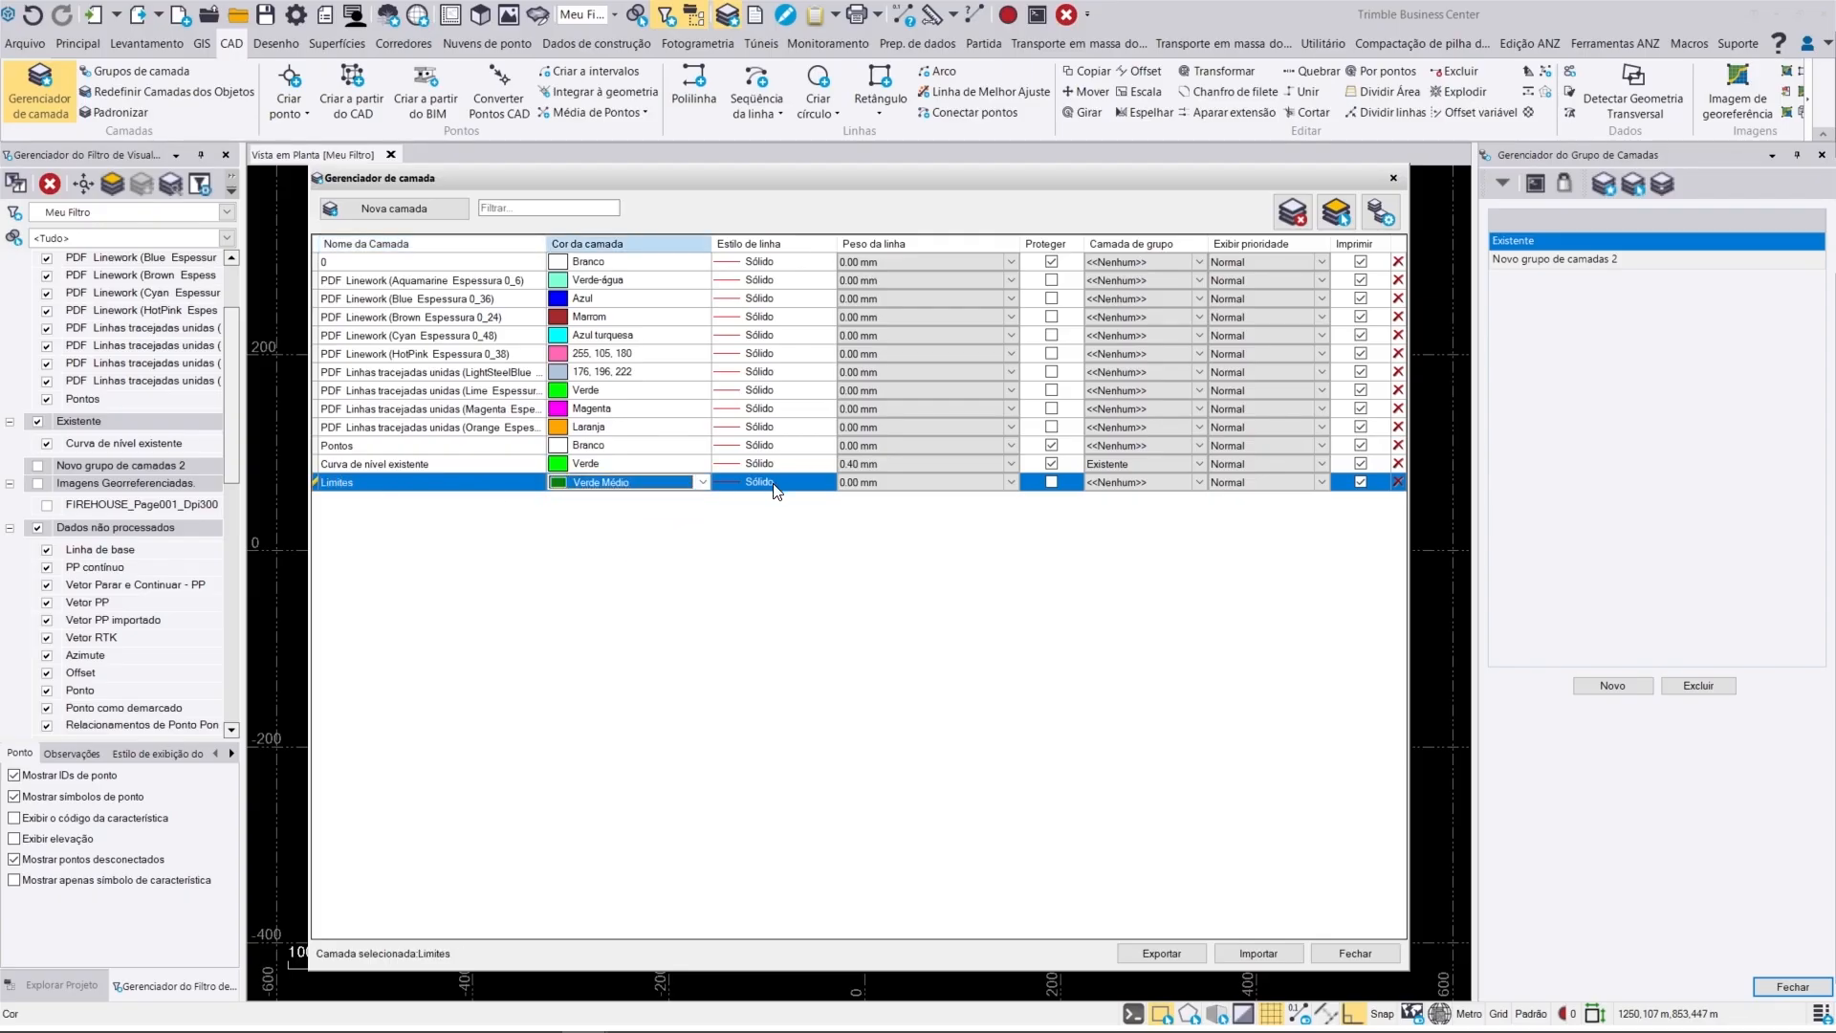
pyautogui.click(921, 484)
pyautogui.click(918, 634)
pyautogui.click(1053, 483)
# Step: Rename the layer group Novo grupo de camadas 2 as Projeto and assign the Limites layer to it
pyautogui.doubleClick(1626, 259)
pyautogui.write('Projeto')
pyautogui.click(1612, 685)
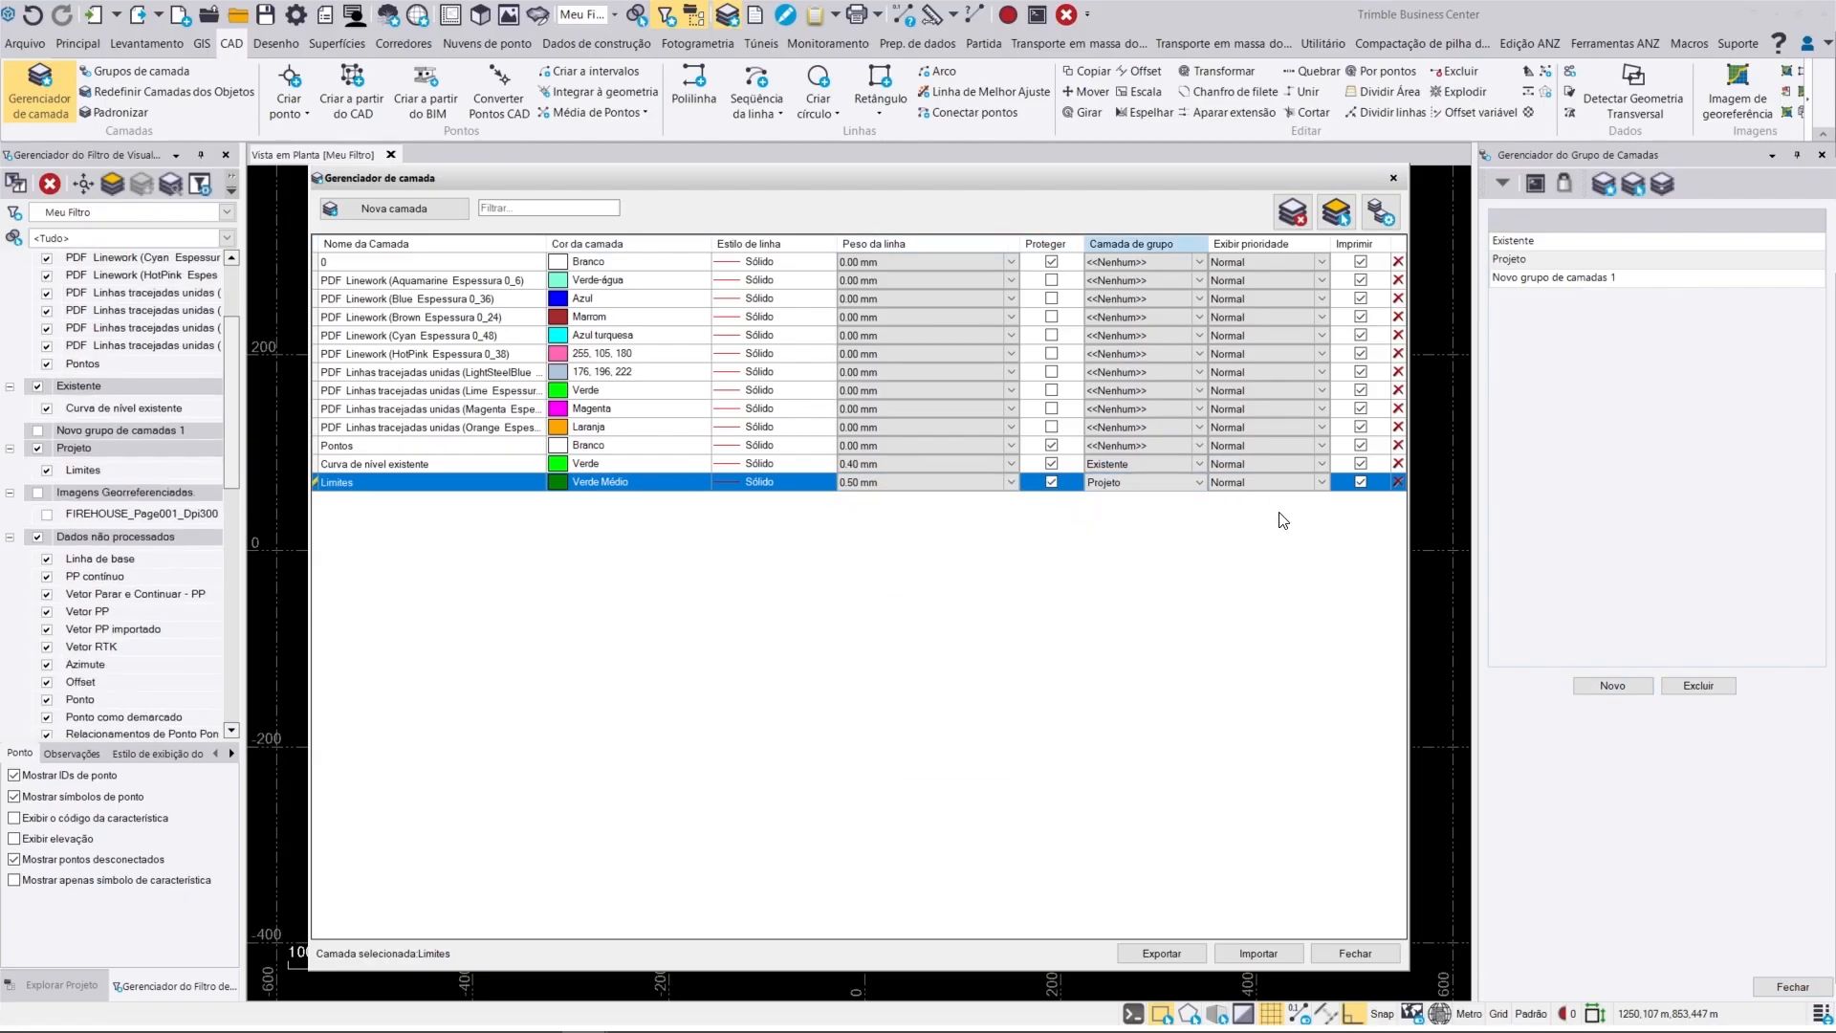
# Step: Create a protected layer named Edificios e terrenos in the Projeto group with Vermelho colour and 0.30 mm line weight
pyautogui.click(427, 210)
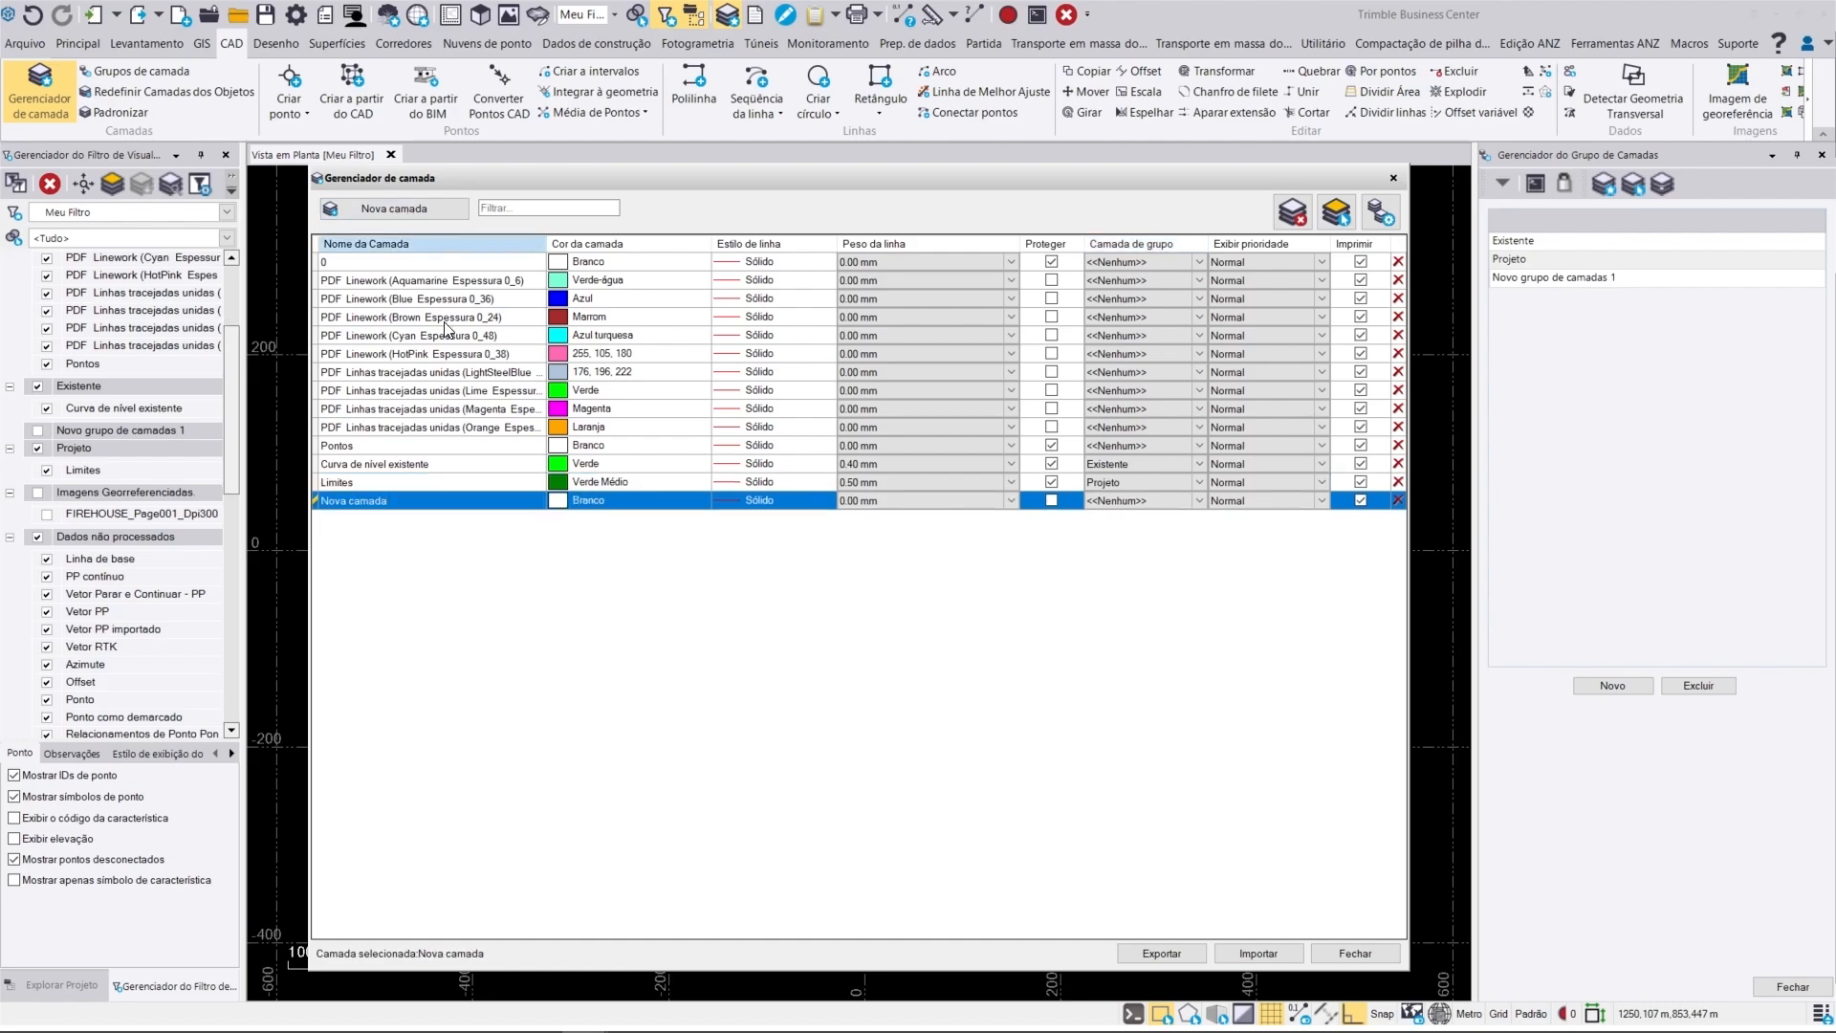
pyautogui.write('Edificios e terrenos')
pyautogui.click(607, 505)
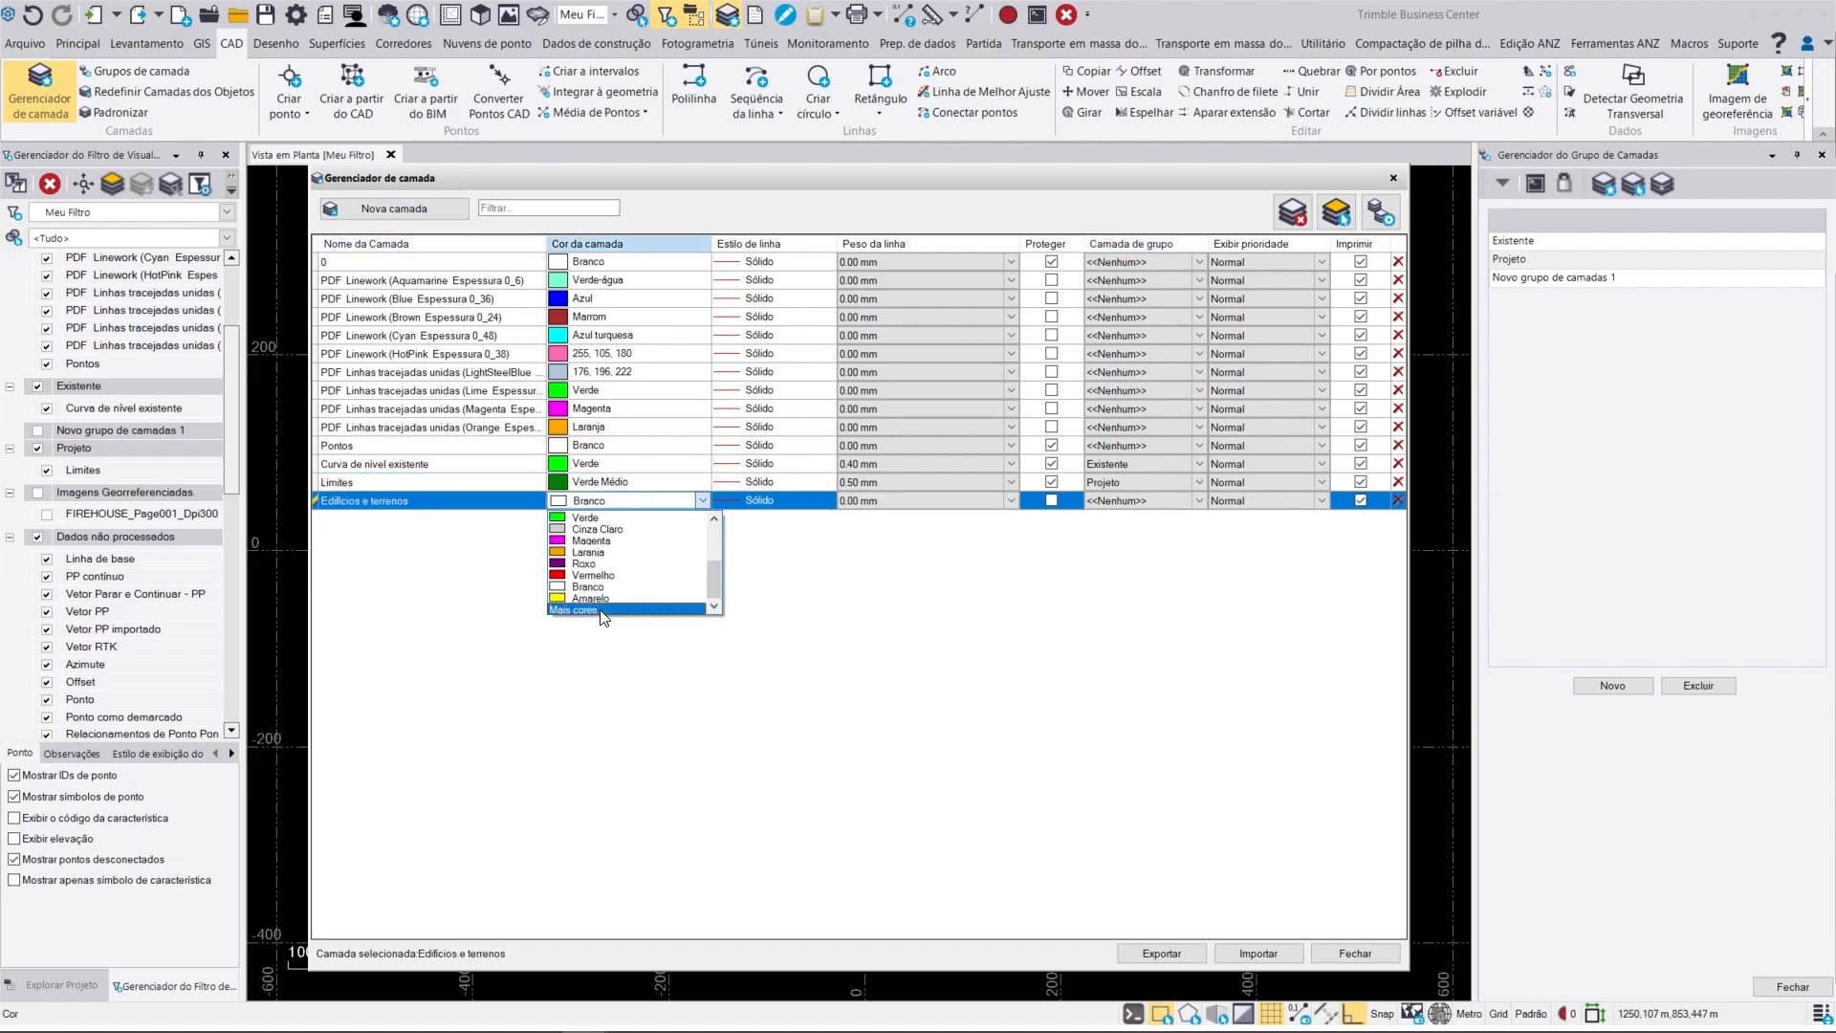
pyautogui.click(588, 574)
pyautogui.click(939, 501)
pyautogui.click(898, 653)
pyautogui.click(923, 501)
pyautogui.click(921, 619)
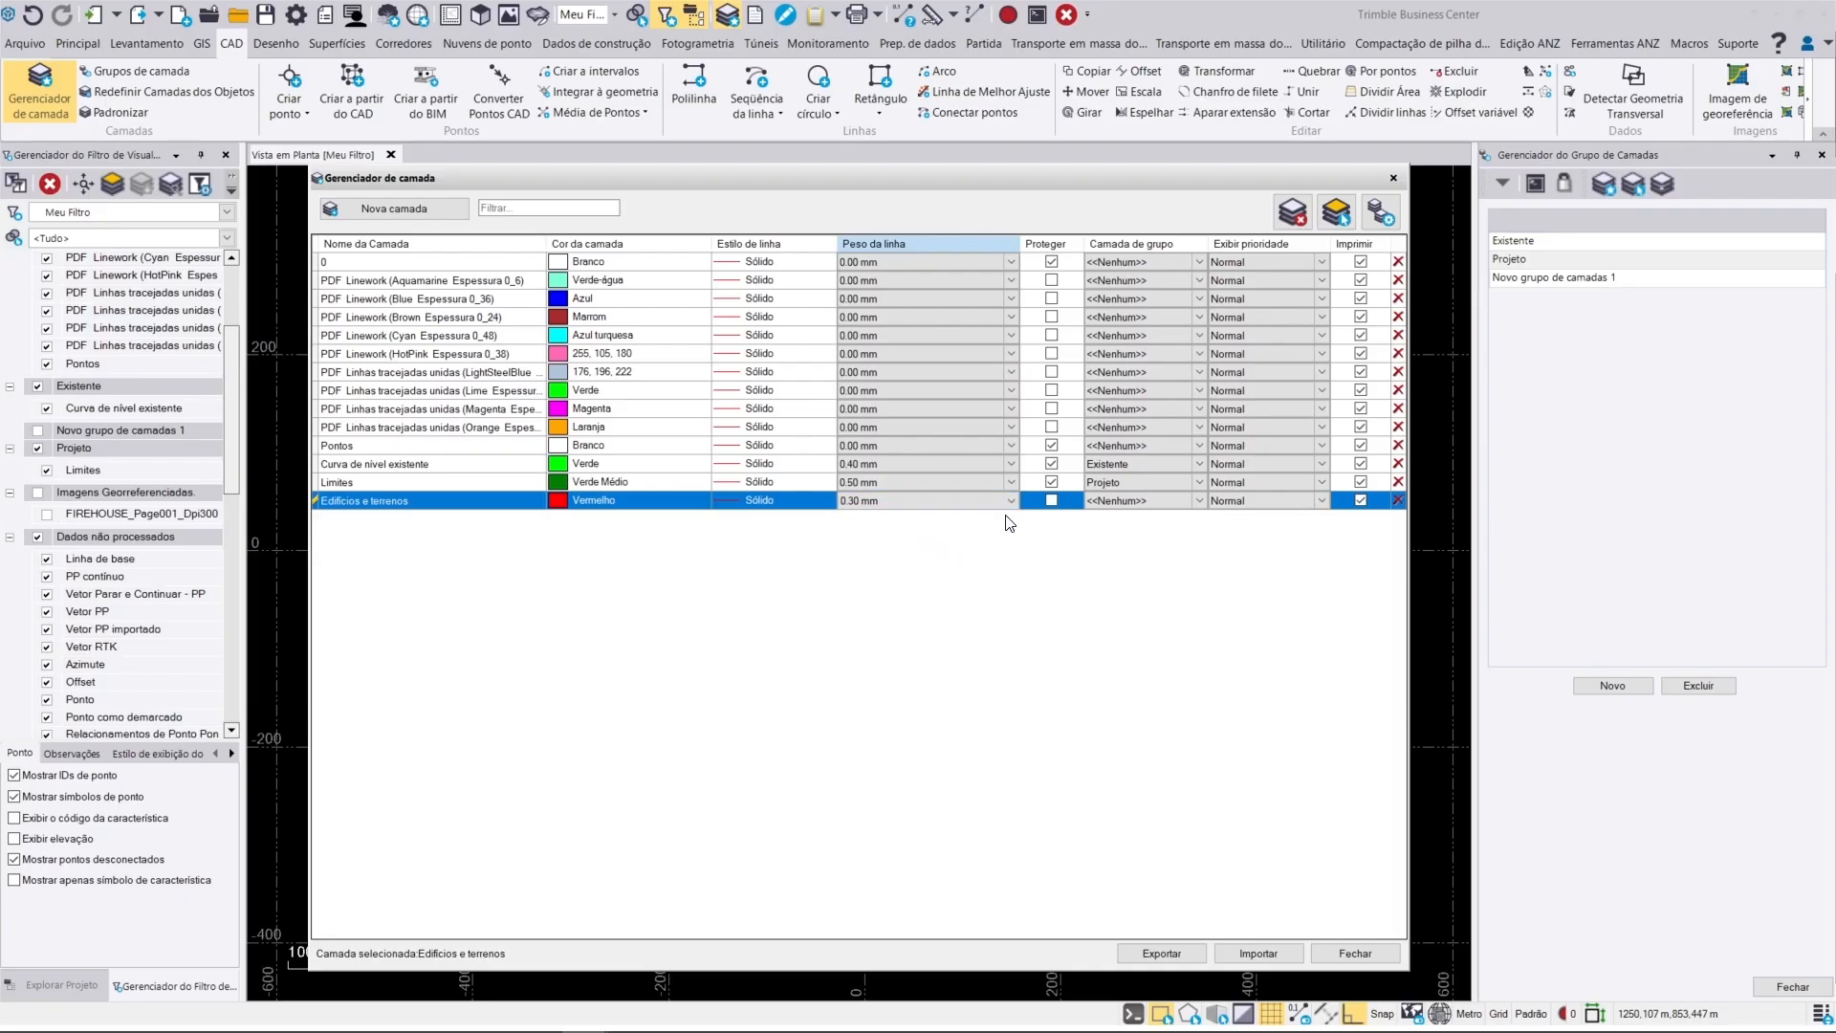
pyautogui.click(1050, 500)
pyautogui.click(1136, 500)
pyautogui.click(1132, 555)
# Step: Create a protected layer named Curva de nível in the Projeto group with Azul colour and 0.50 mm line weight
pyautogui.click(394, 209)
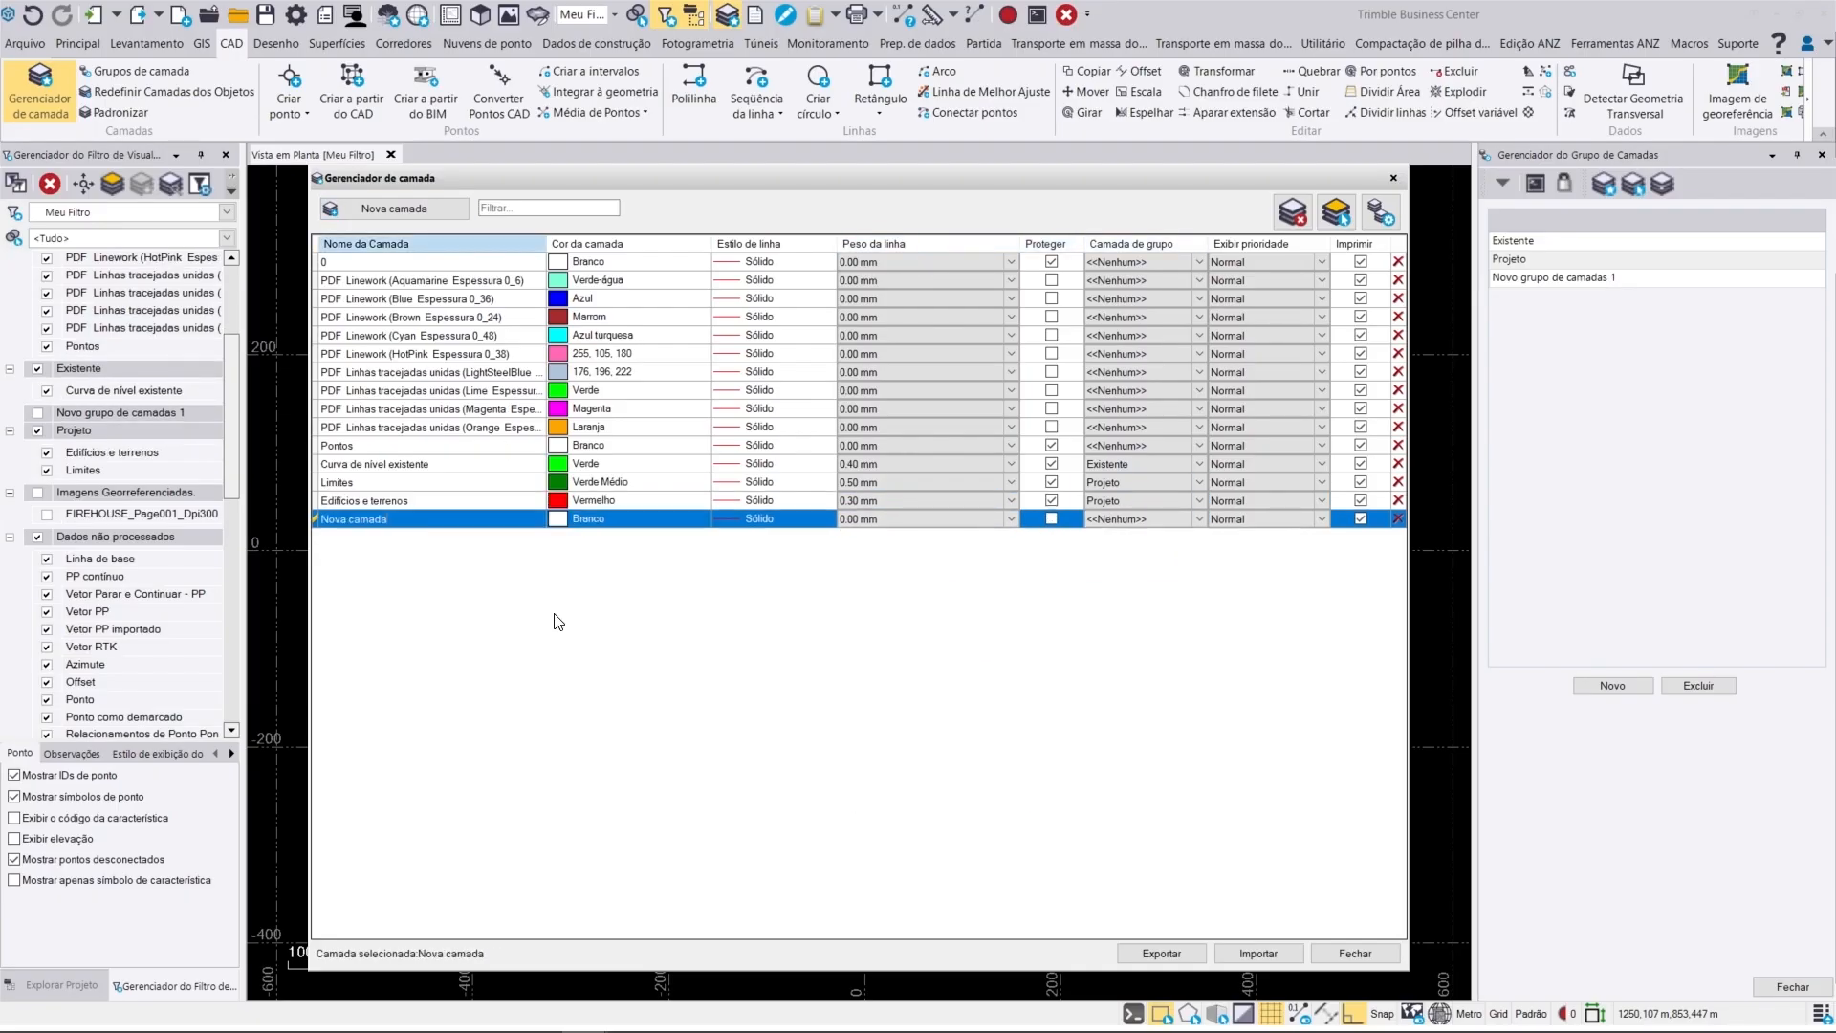
pyautogui.write('Curva de nível')
pyautogui.press('Tab')
pyautogui.click(604, 546)
pyautogui.click(932, 518)
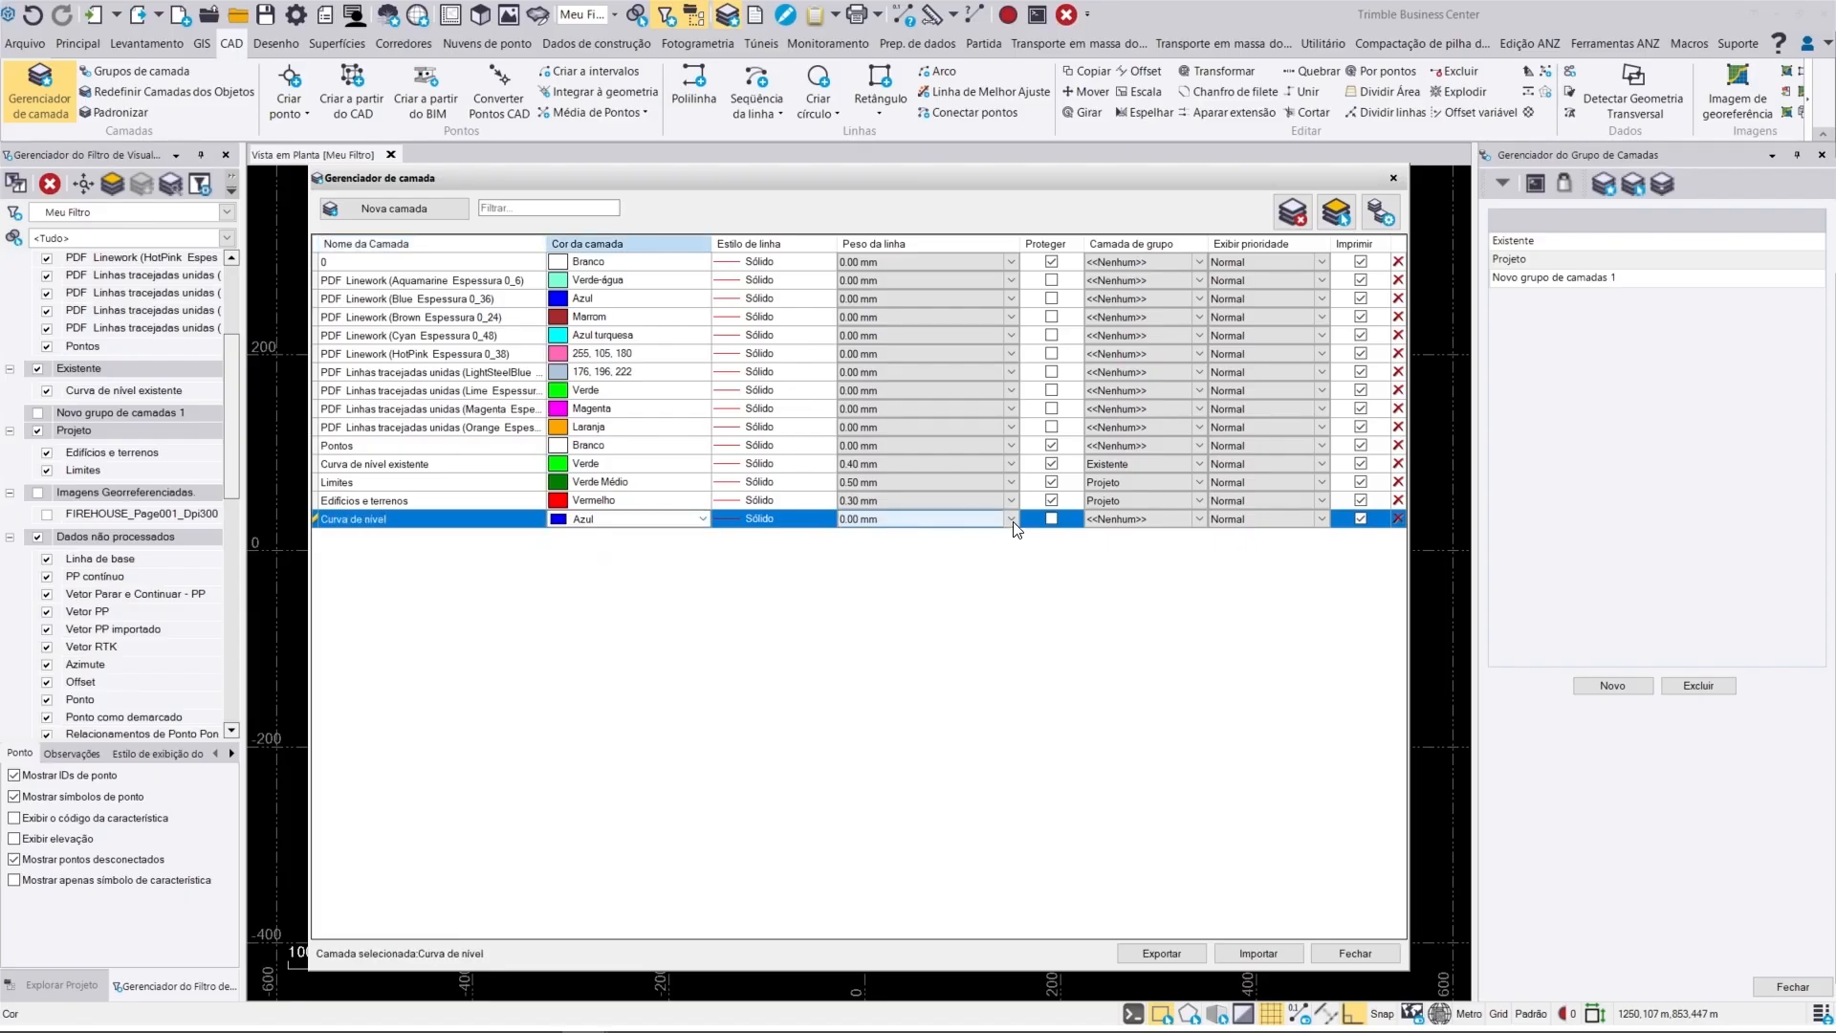
pyautogui.click(906, 671)
pyautogui.click(1051, 518)
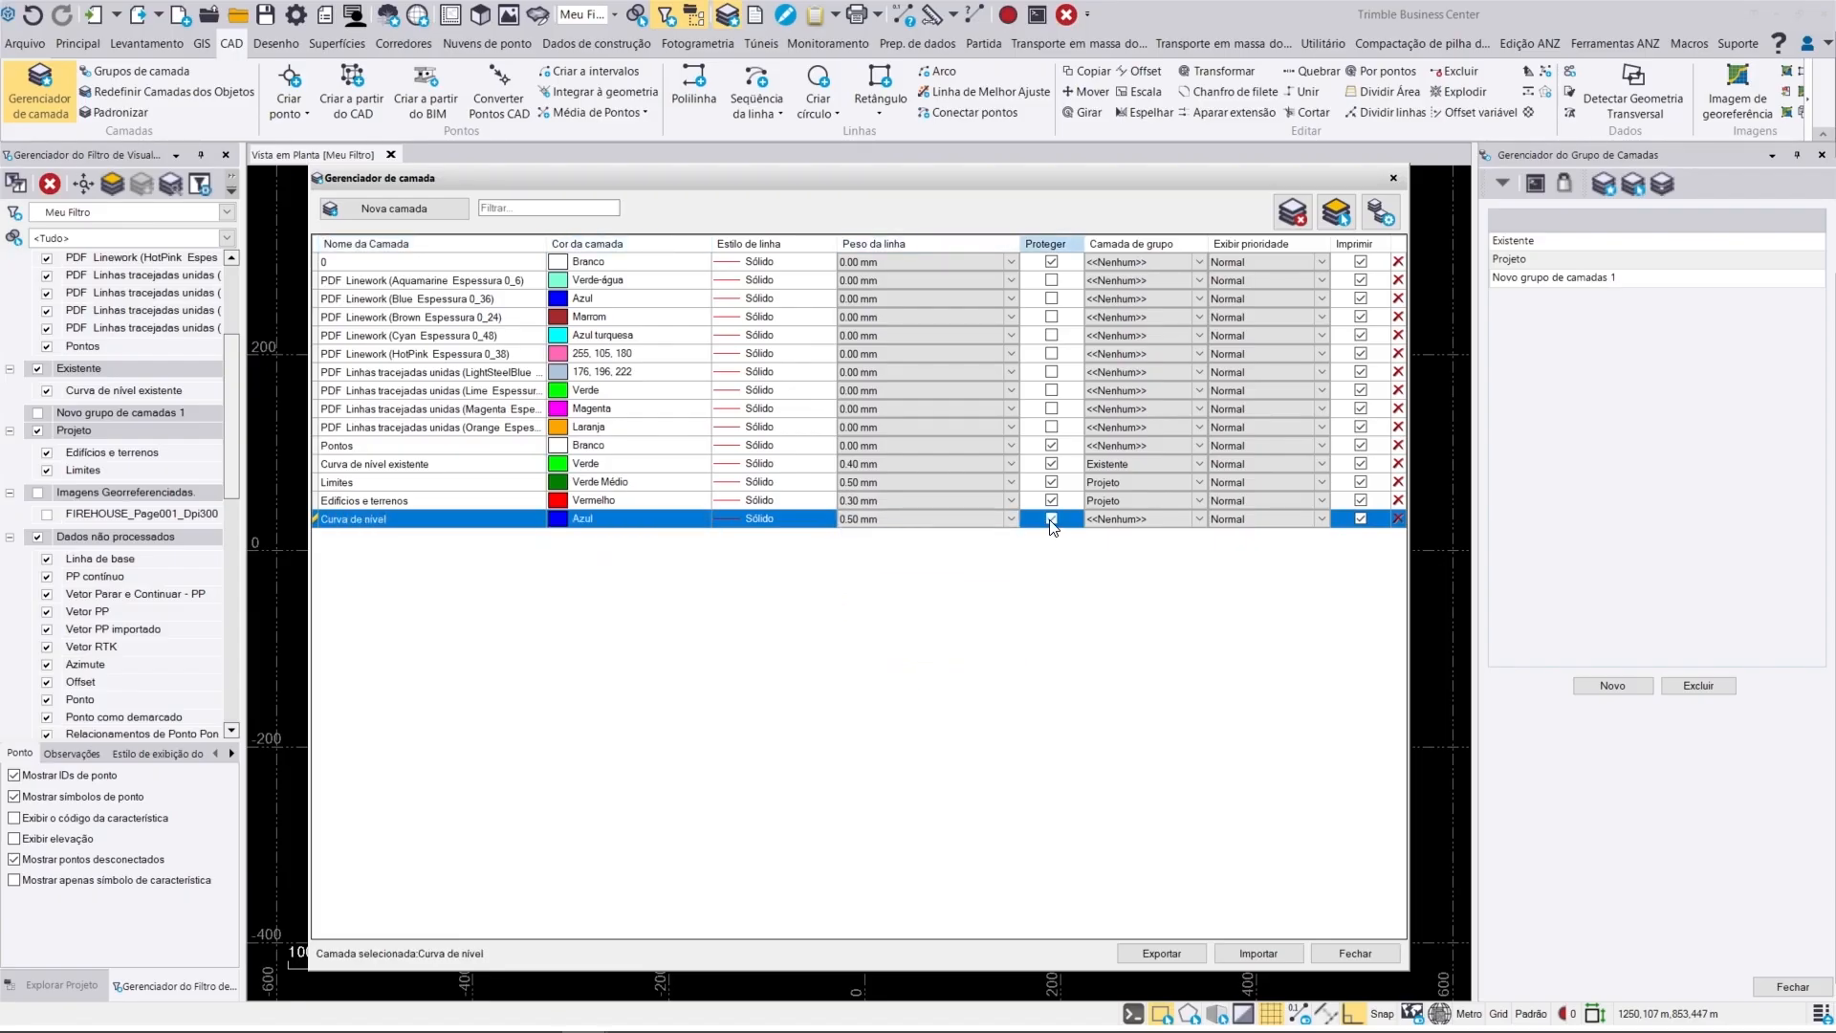
pyautogui.click(1128, 518)
pyautogui.click(1117, 573)
# Step: Create a layer named Regiões in the Projeto group, with Branco colour and 0.00 mm line weight
pyautogui.click(395, 210)
pyautogui.write('Regio')
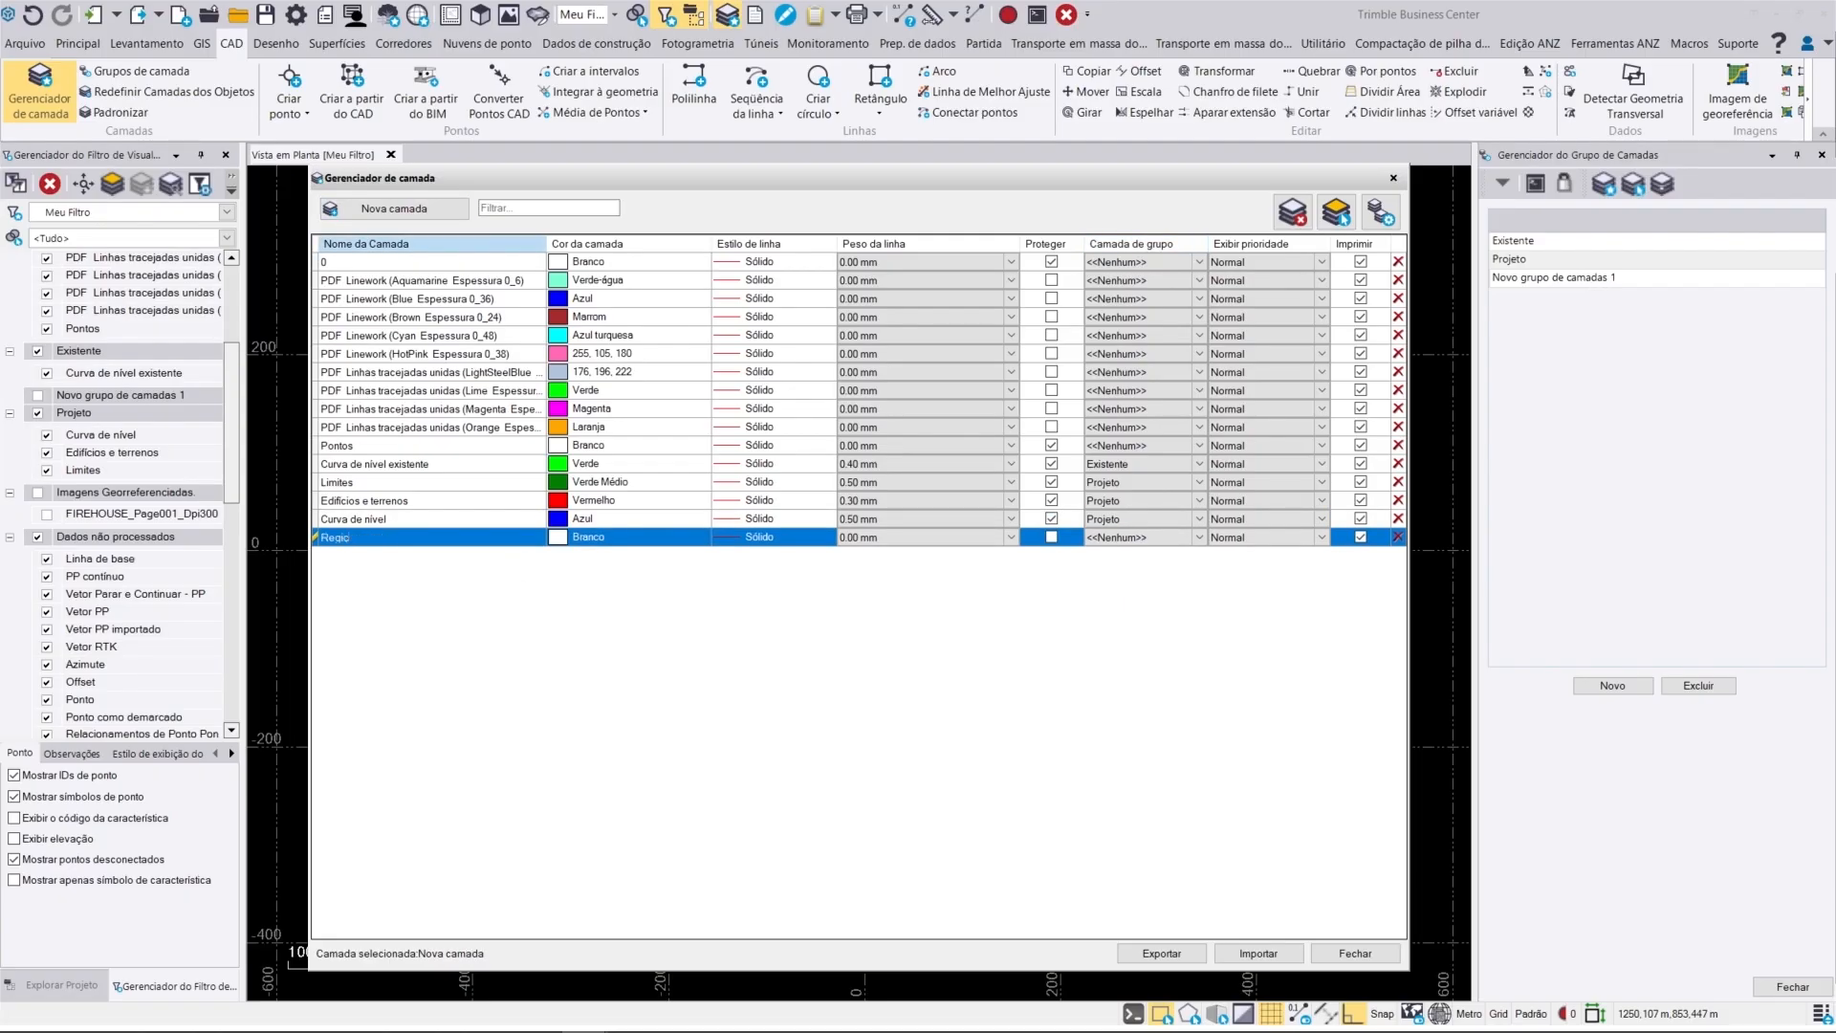
pyautogui.click(618, 543)
pyautogui.click(1012, 537)
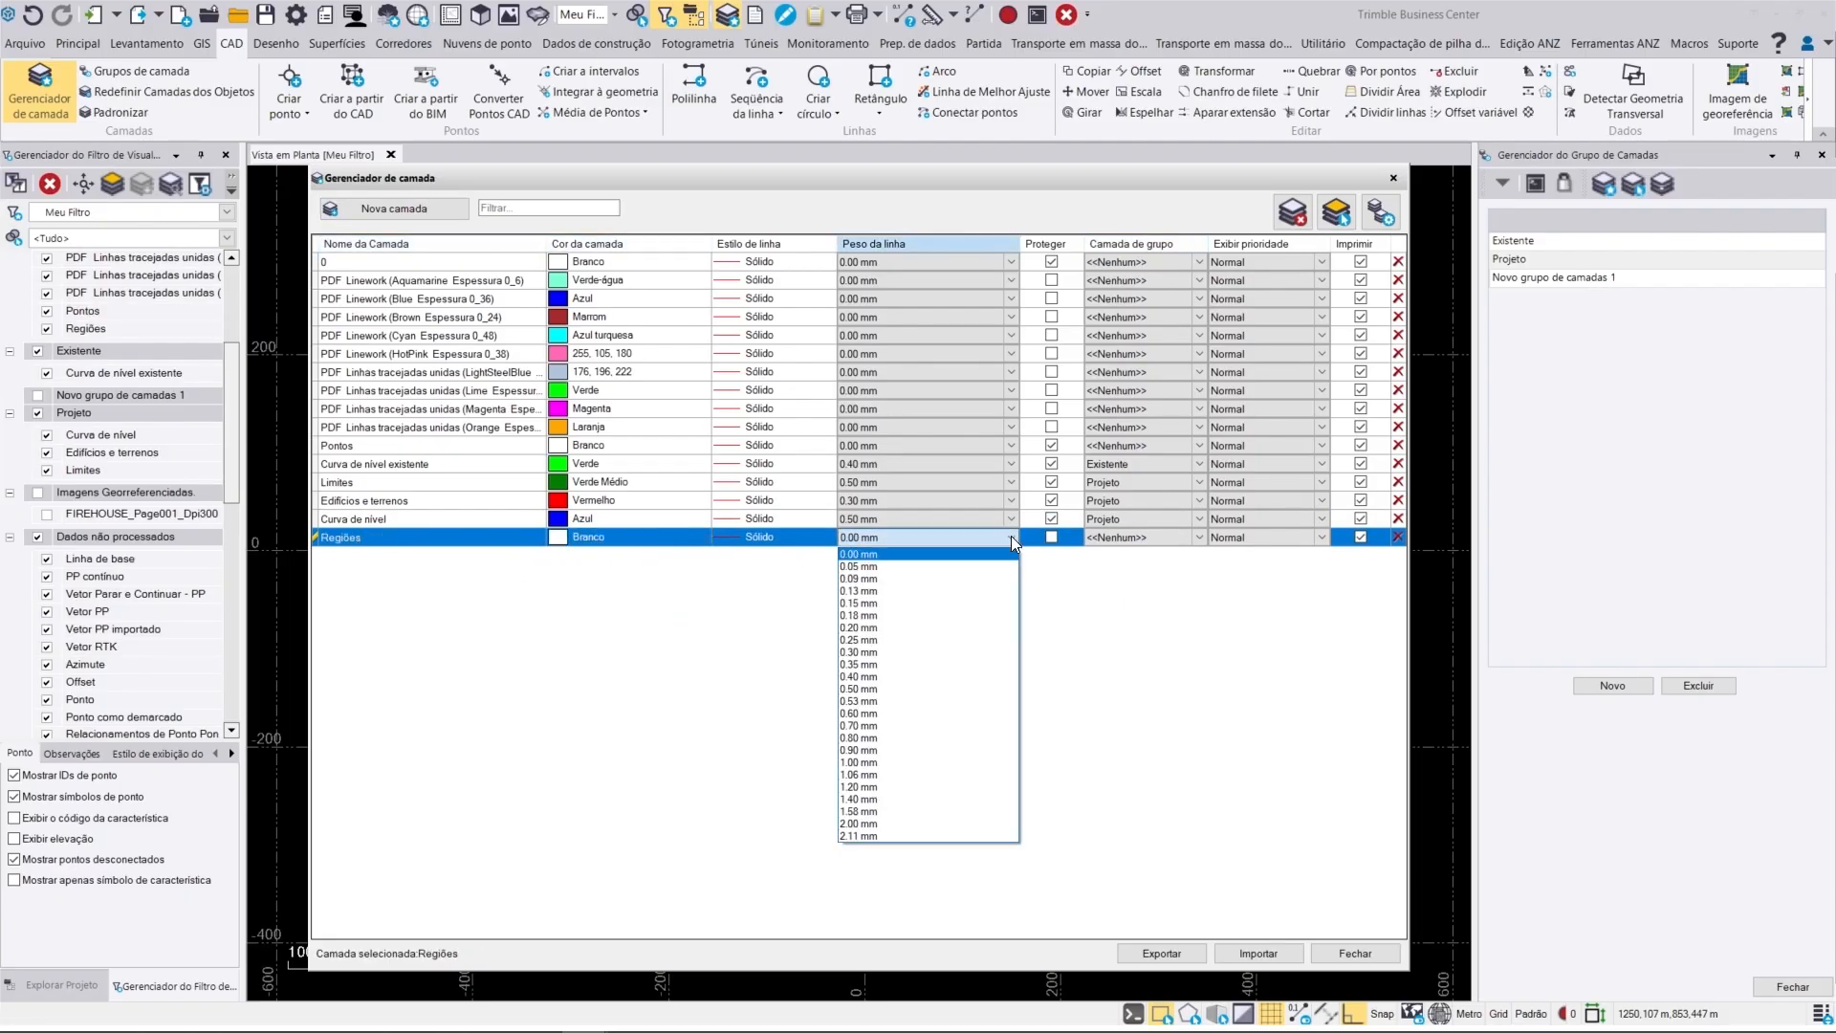
pyautogui.click(897, 554)
pyautogui.click(1128, 537)
pyautogui.click(1115, 590)
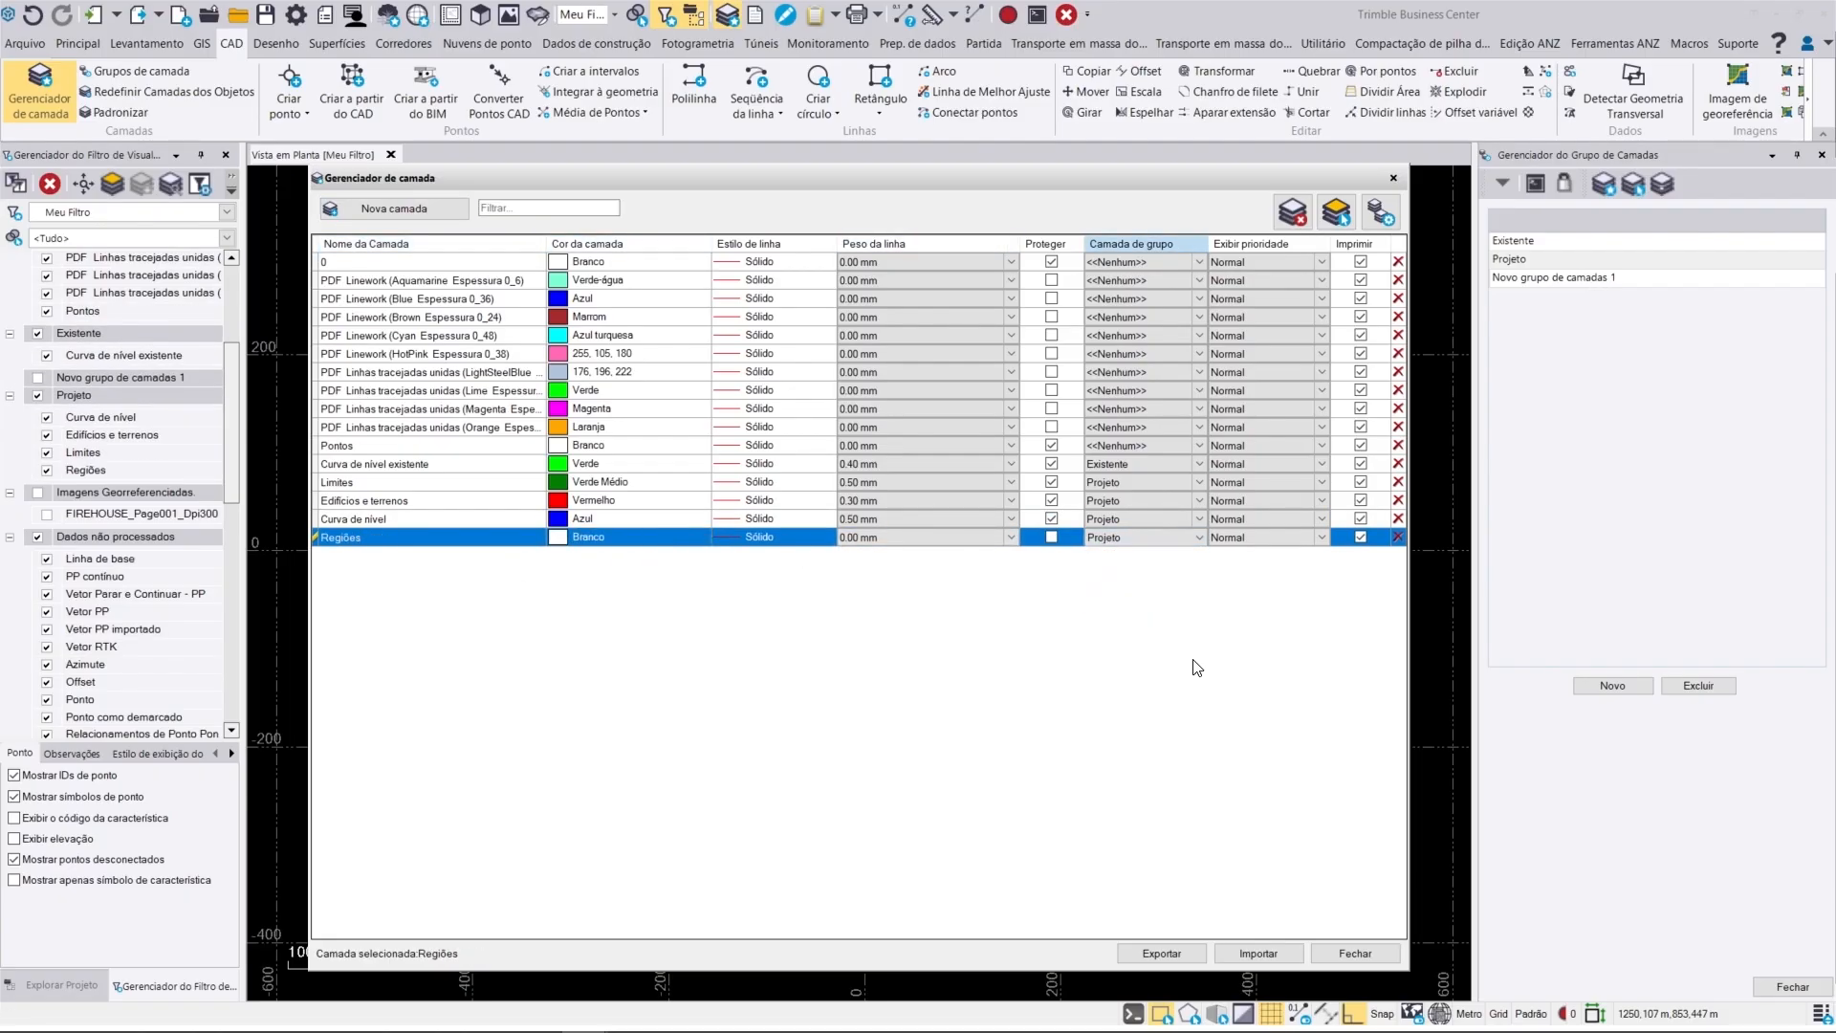
# Step: Delete the unused layer group Novo grupo de camadas 1 and protect the Regiões layer
pyautogui.click(1614, 278)
pyautogui.click(1711, 686)
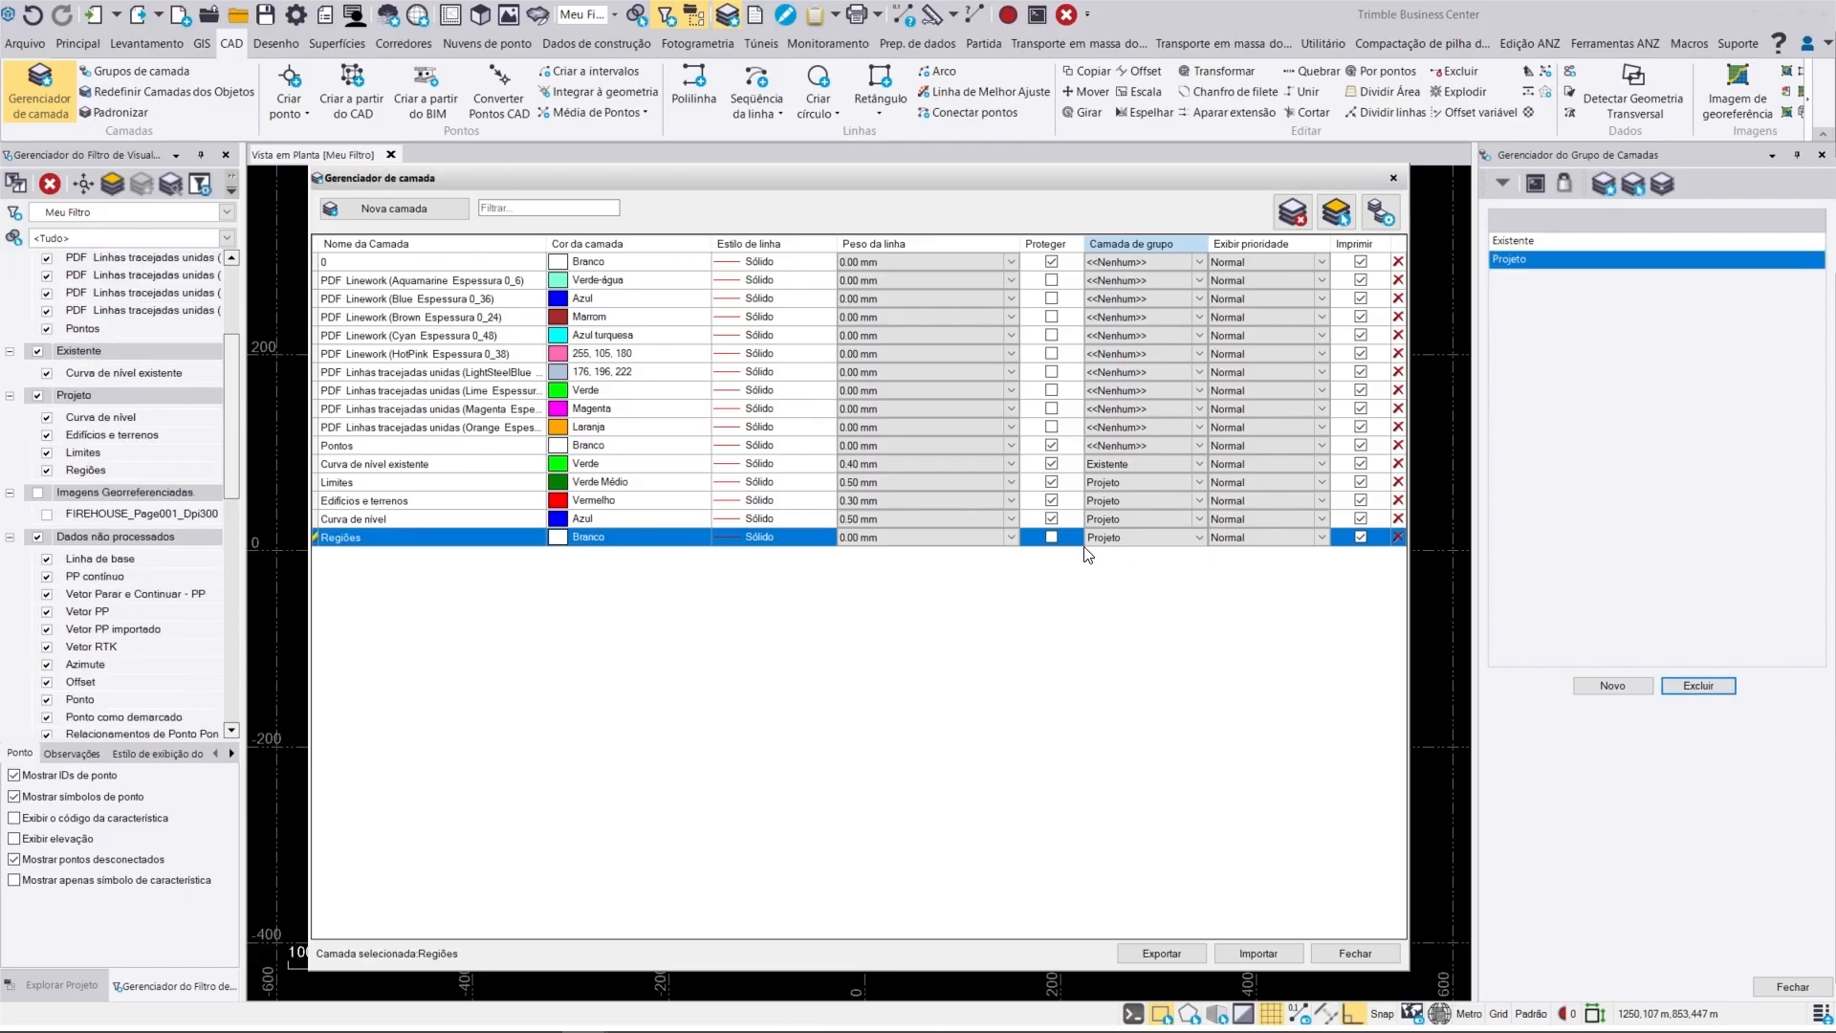
pyautogui.click(1052, 537)
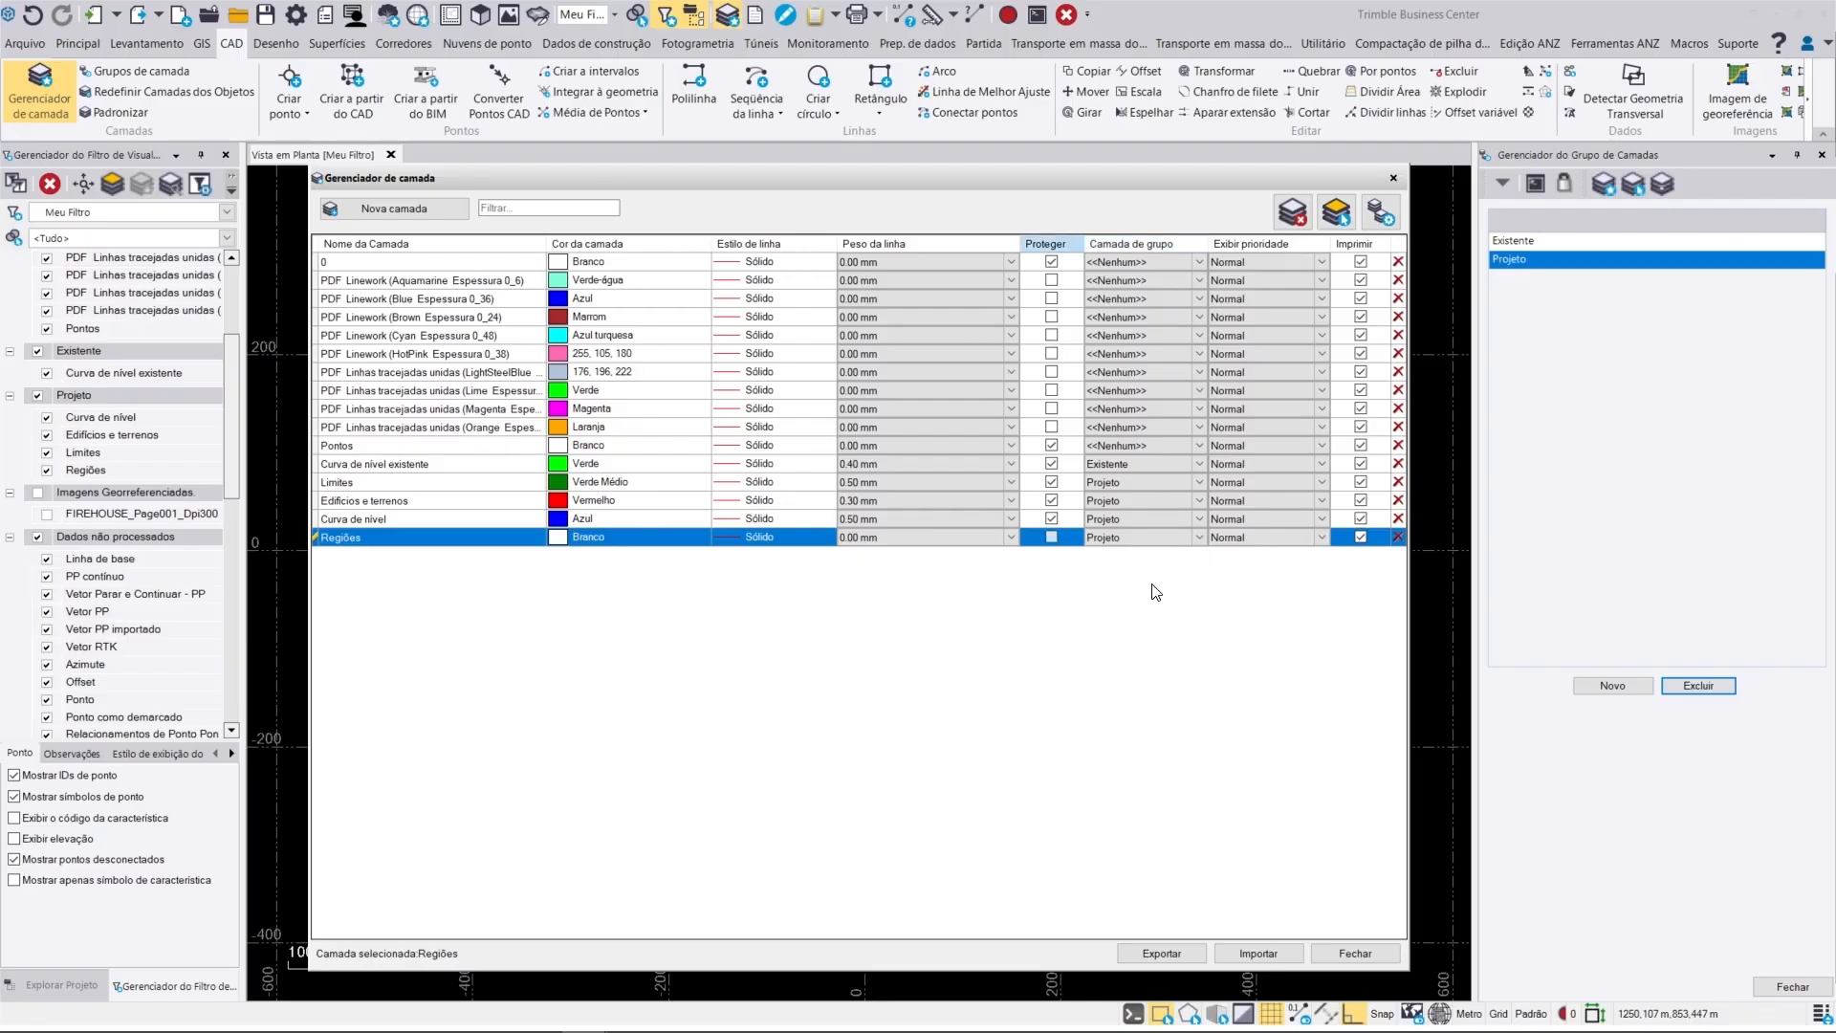
pyautogui.click(1379, 955)
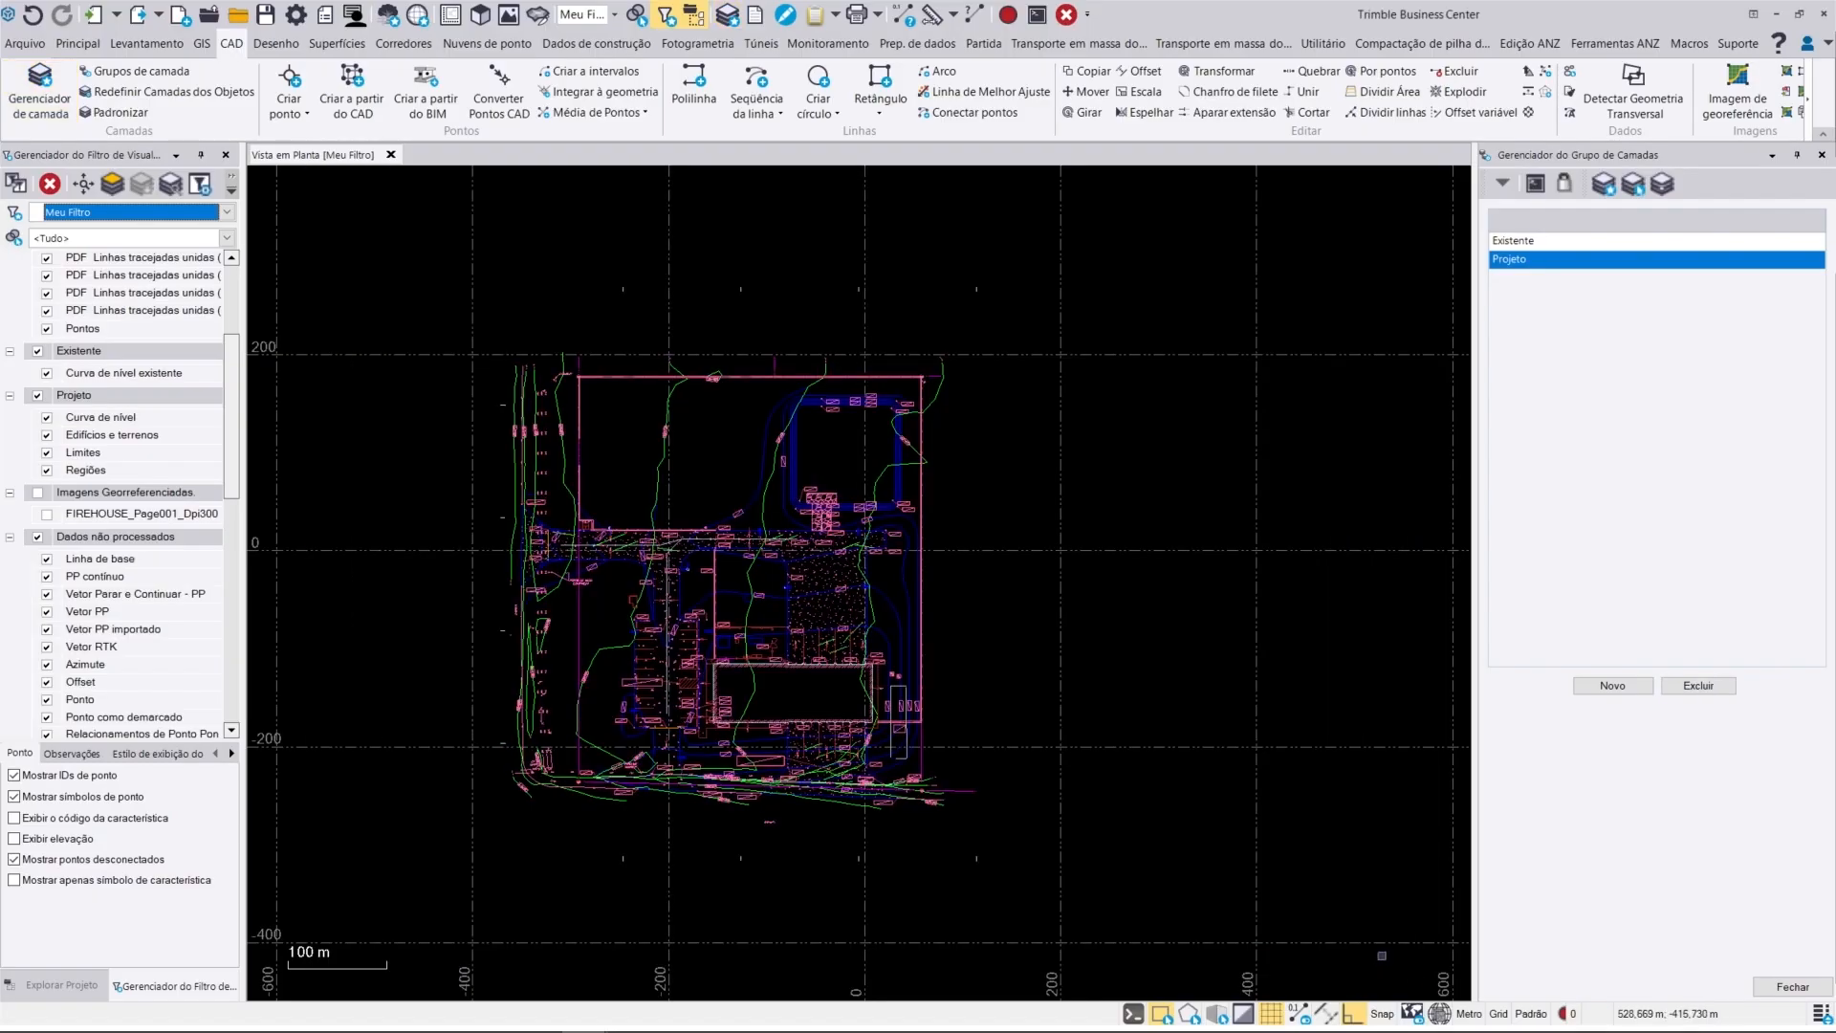
pyautogui.click(1780, 985)
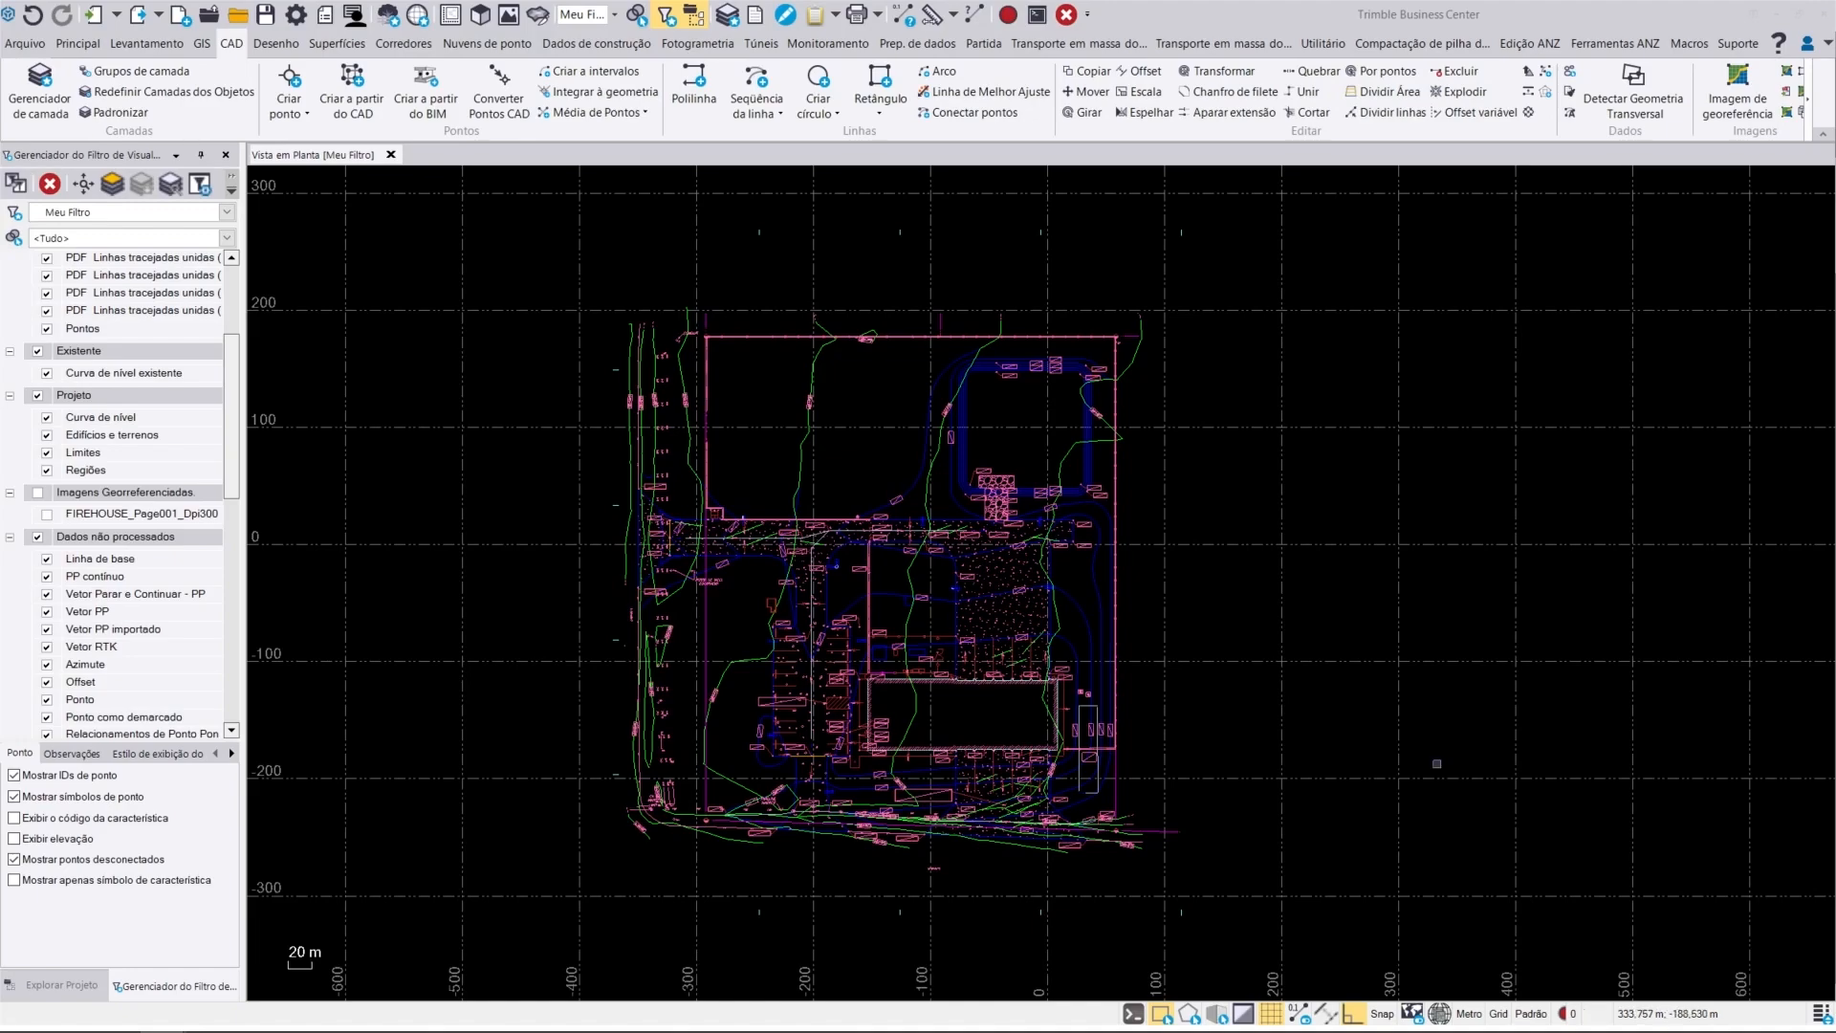
# Step: Standardize the green dashed contour linework by moving all objects on its source layer to Curva de nível existente
pyautogui.click(929, 43)
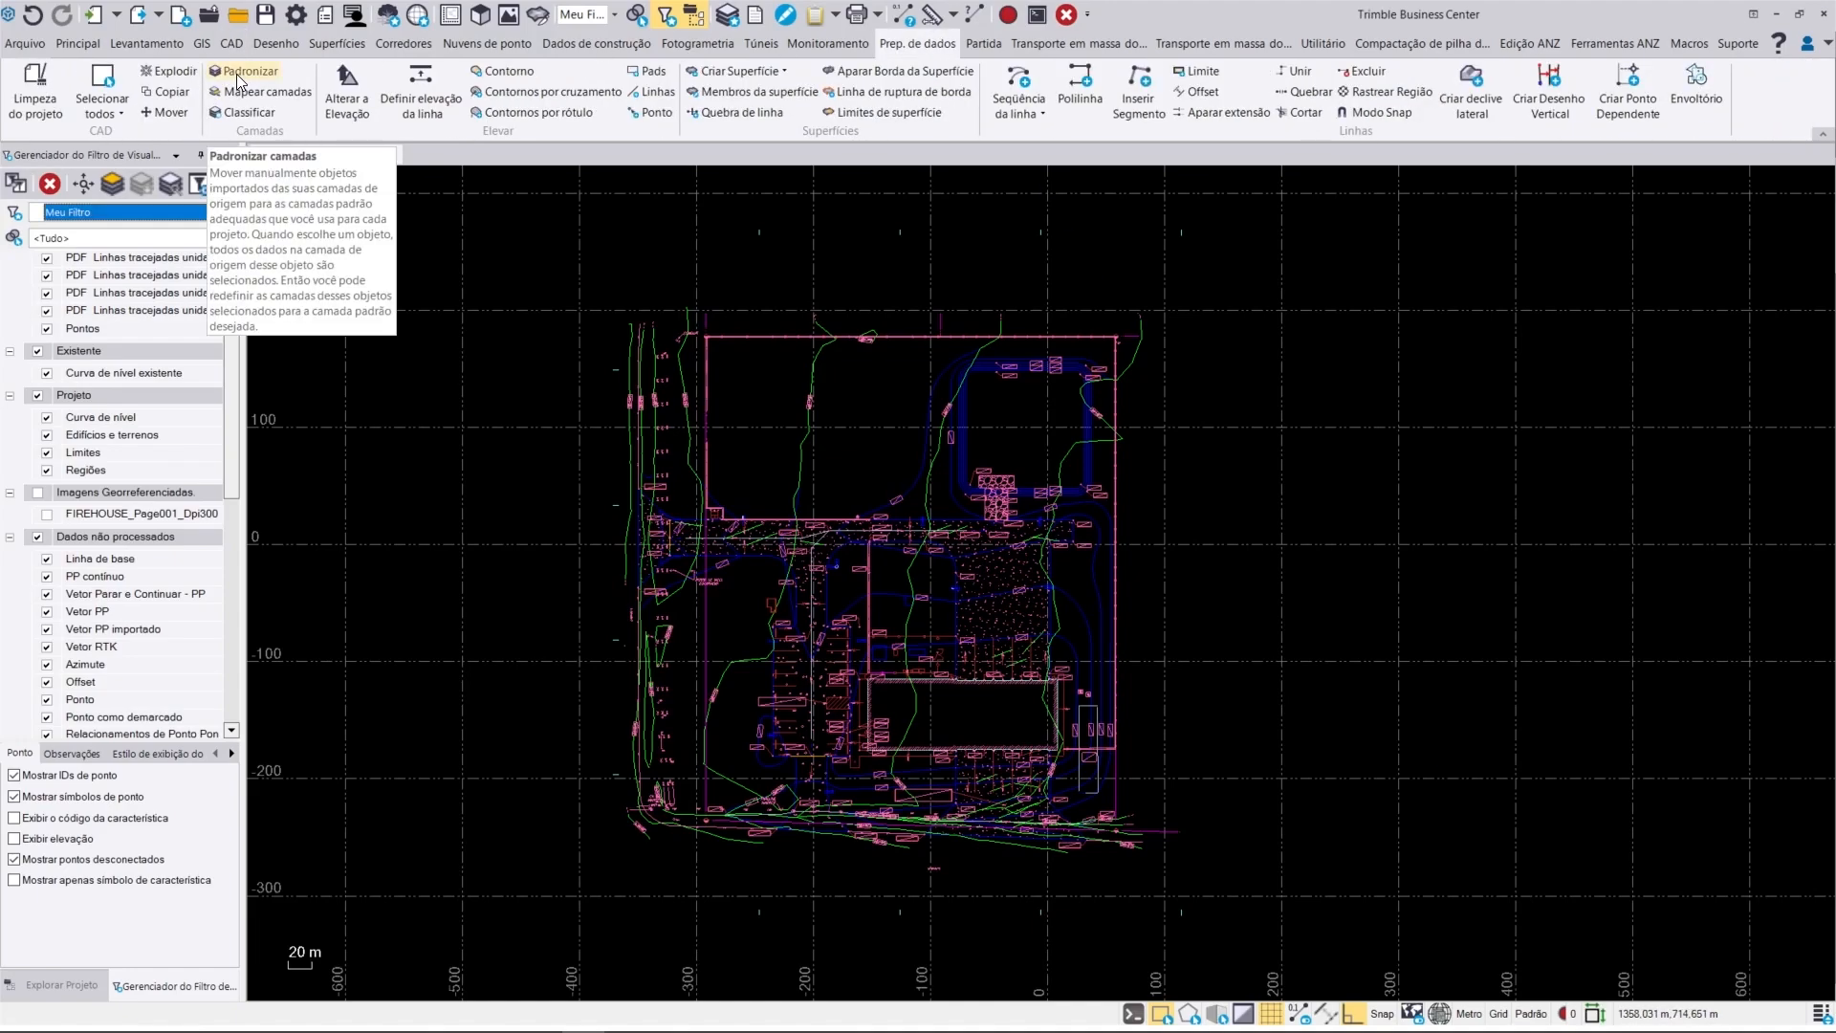
pyautogui.click(239, 74)
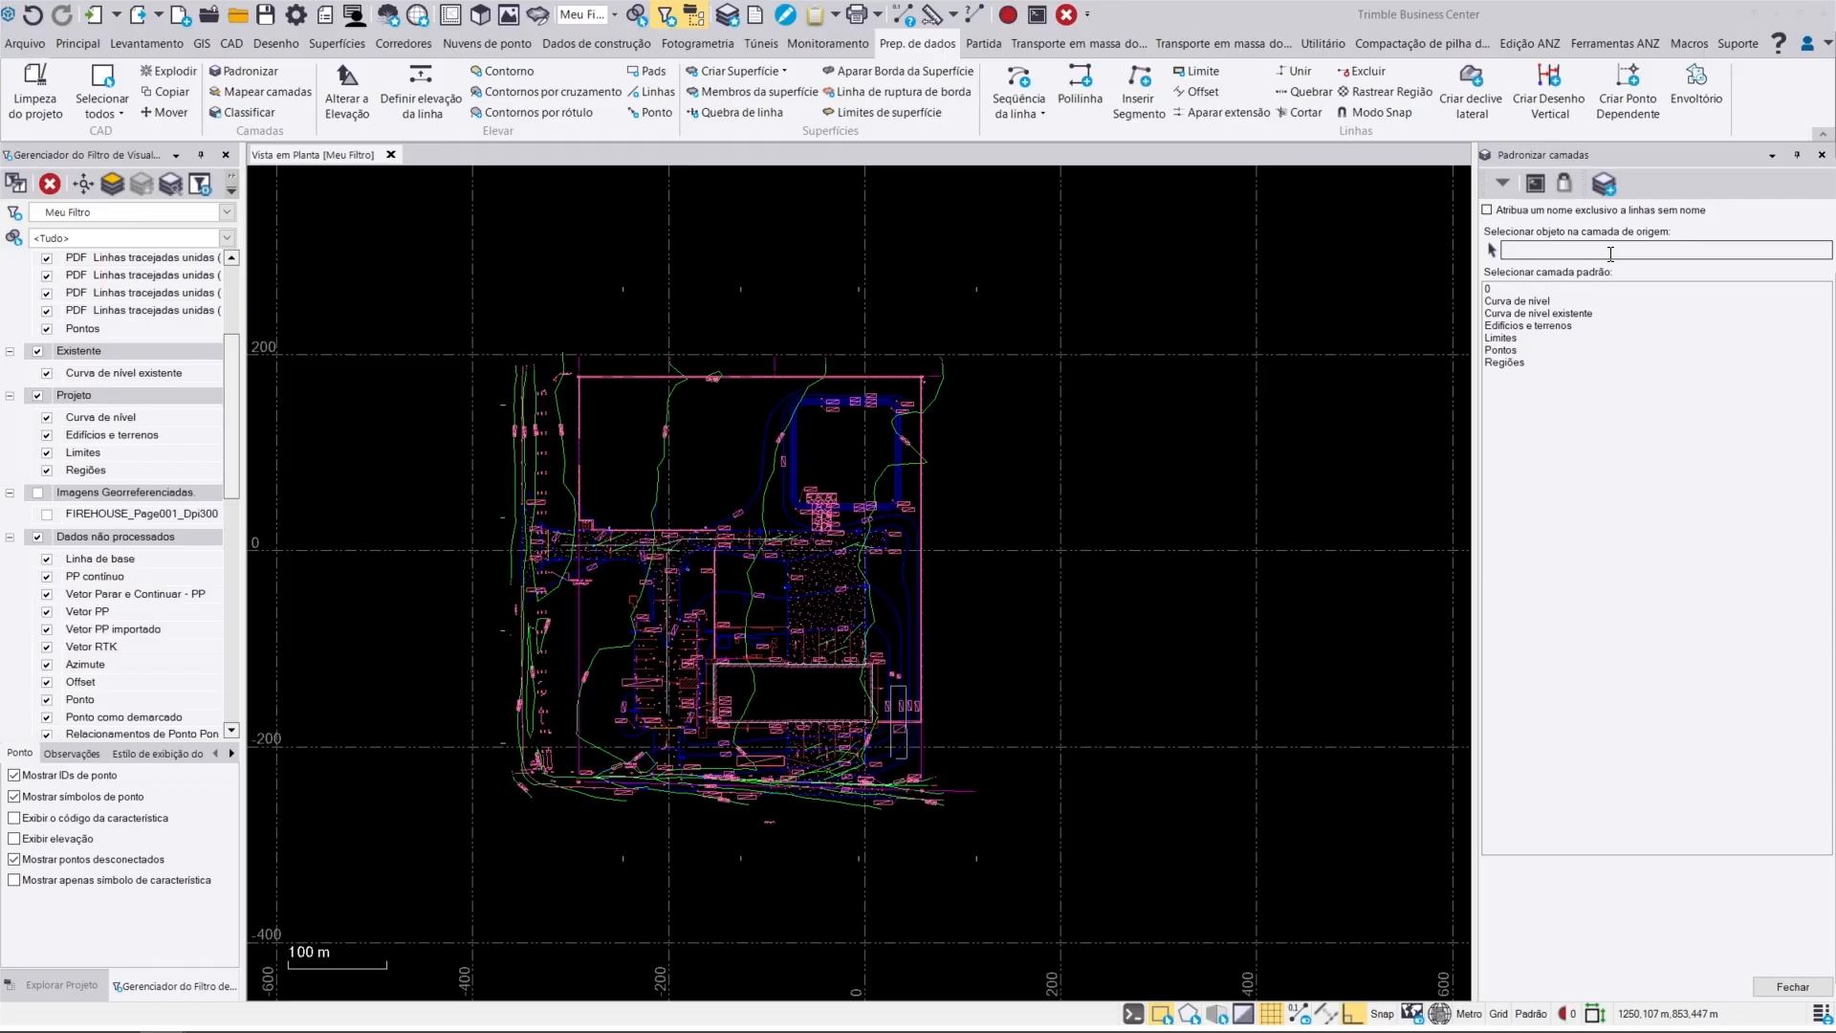
pyautogui.click(1578, 251)
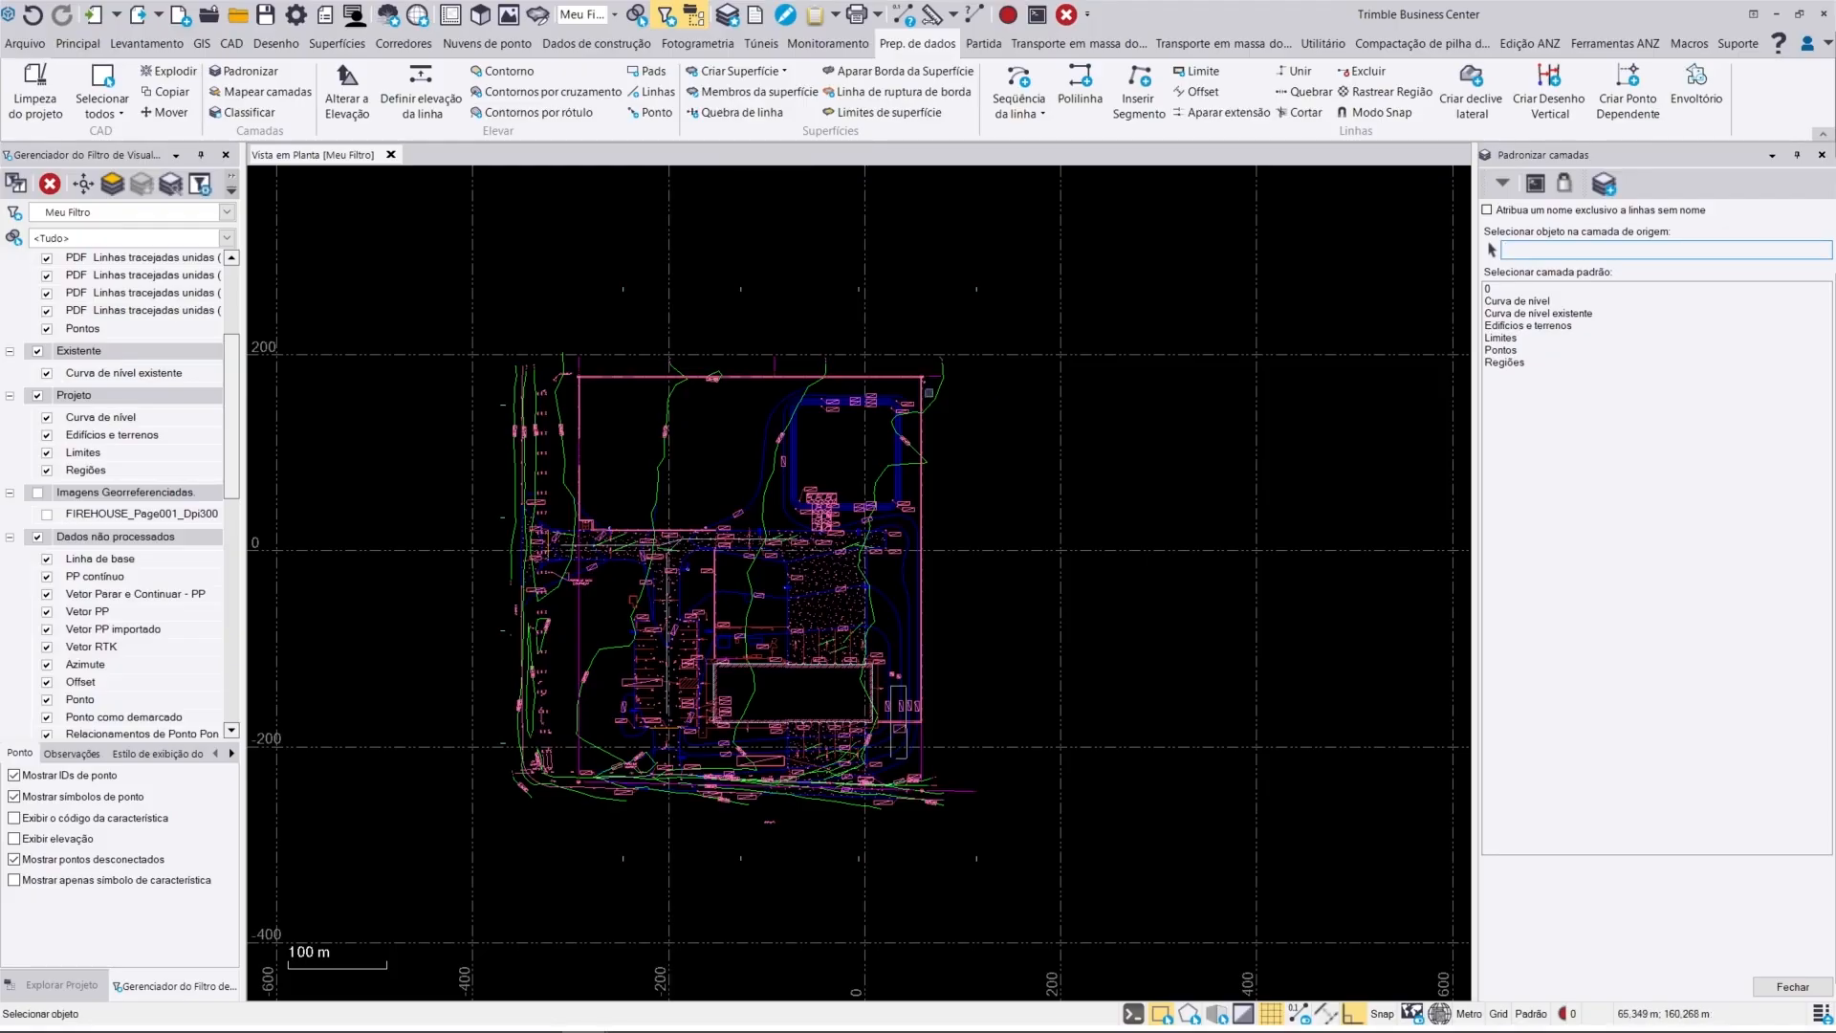
pyautogui.click(936, 391)
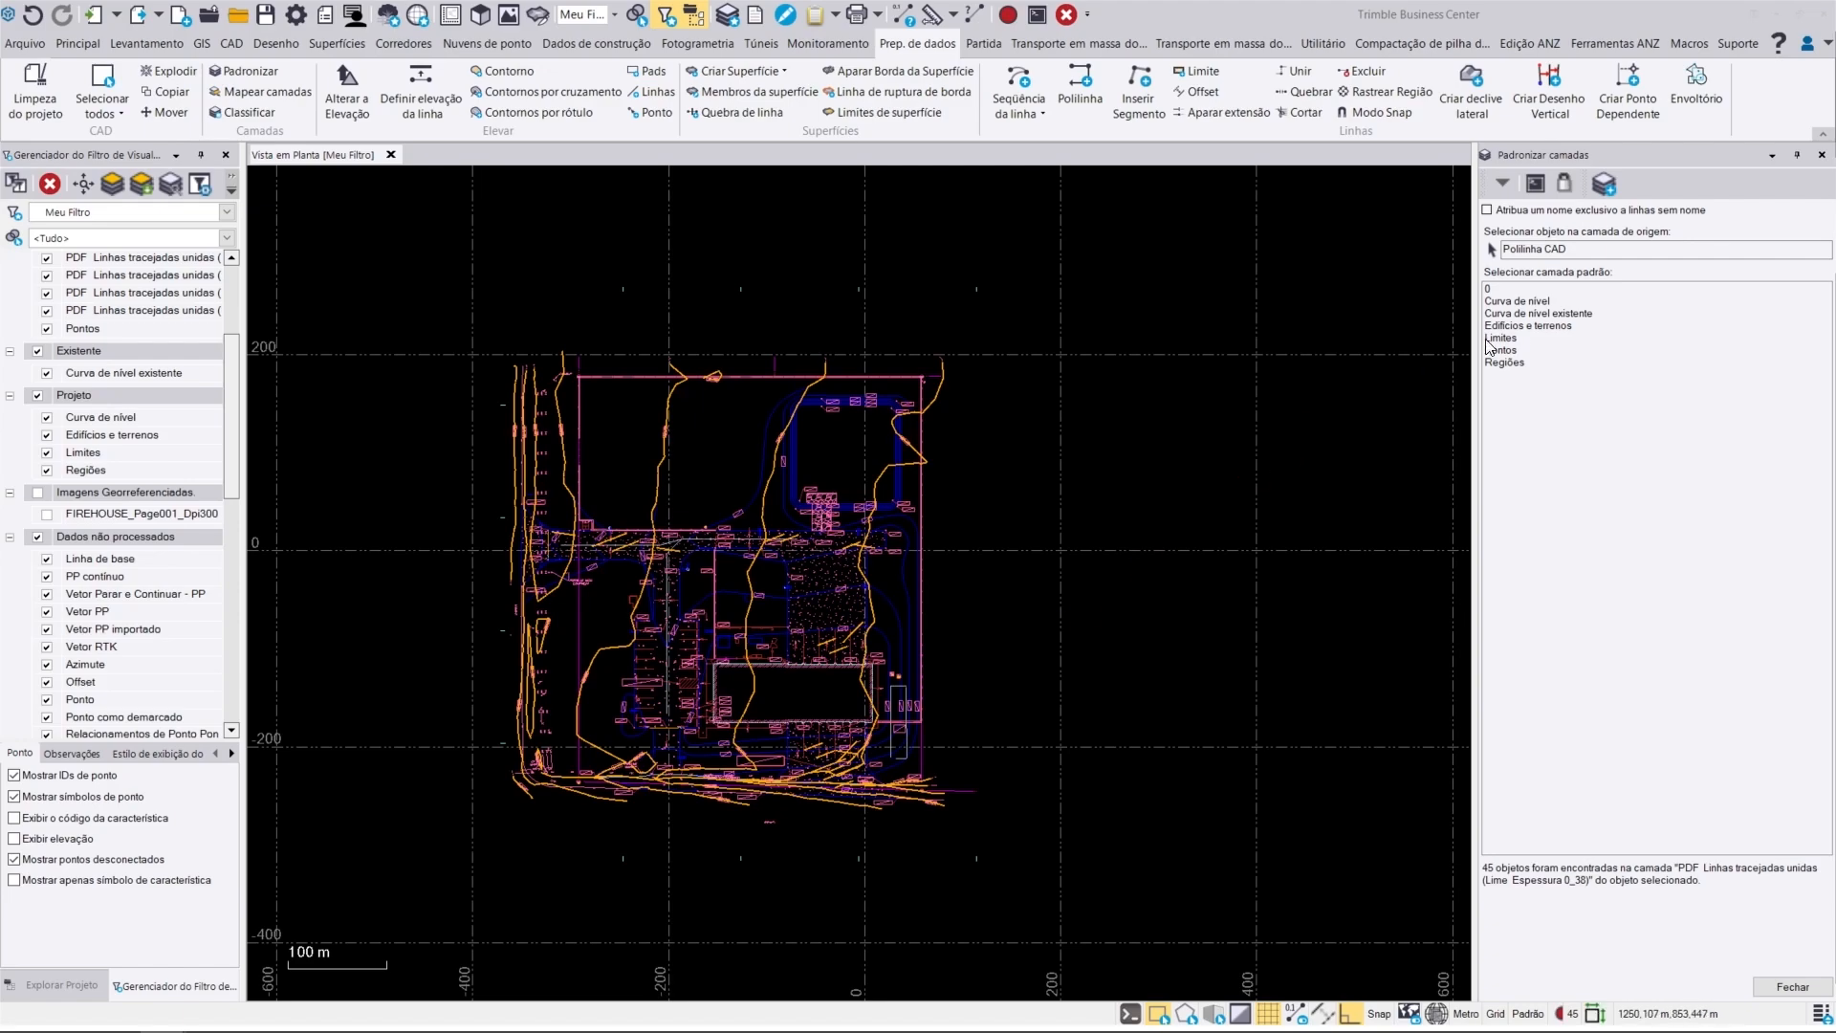
pyautogui.click(1540, 314)
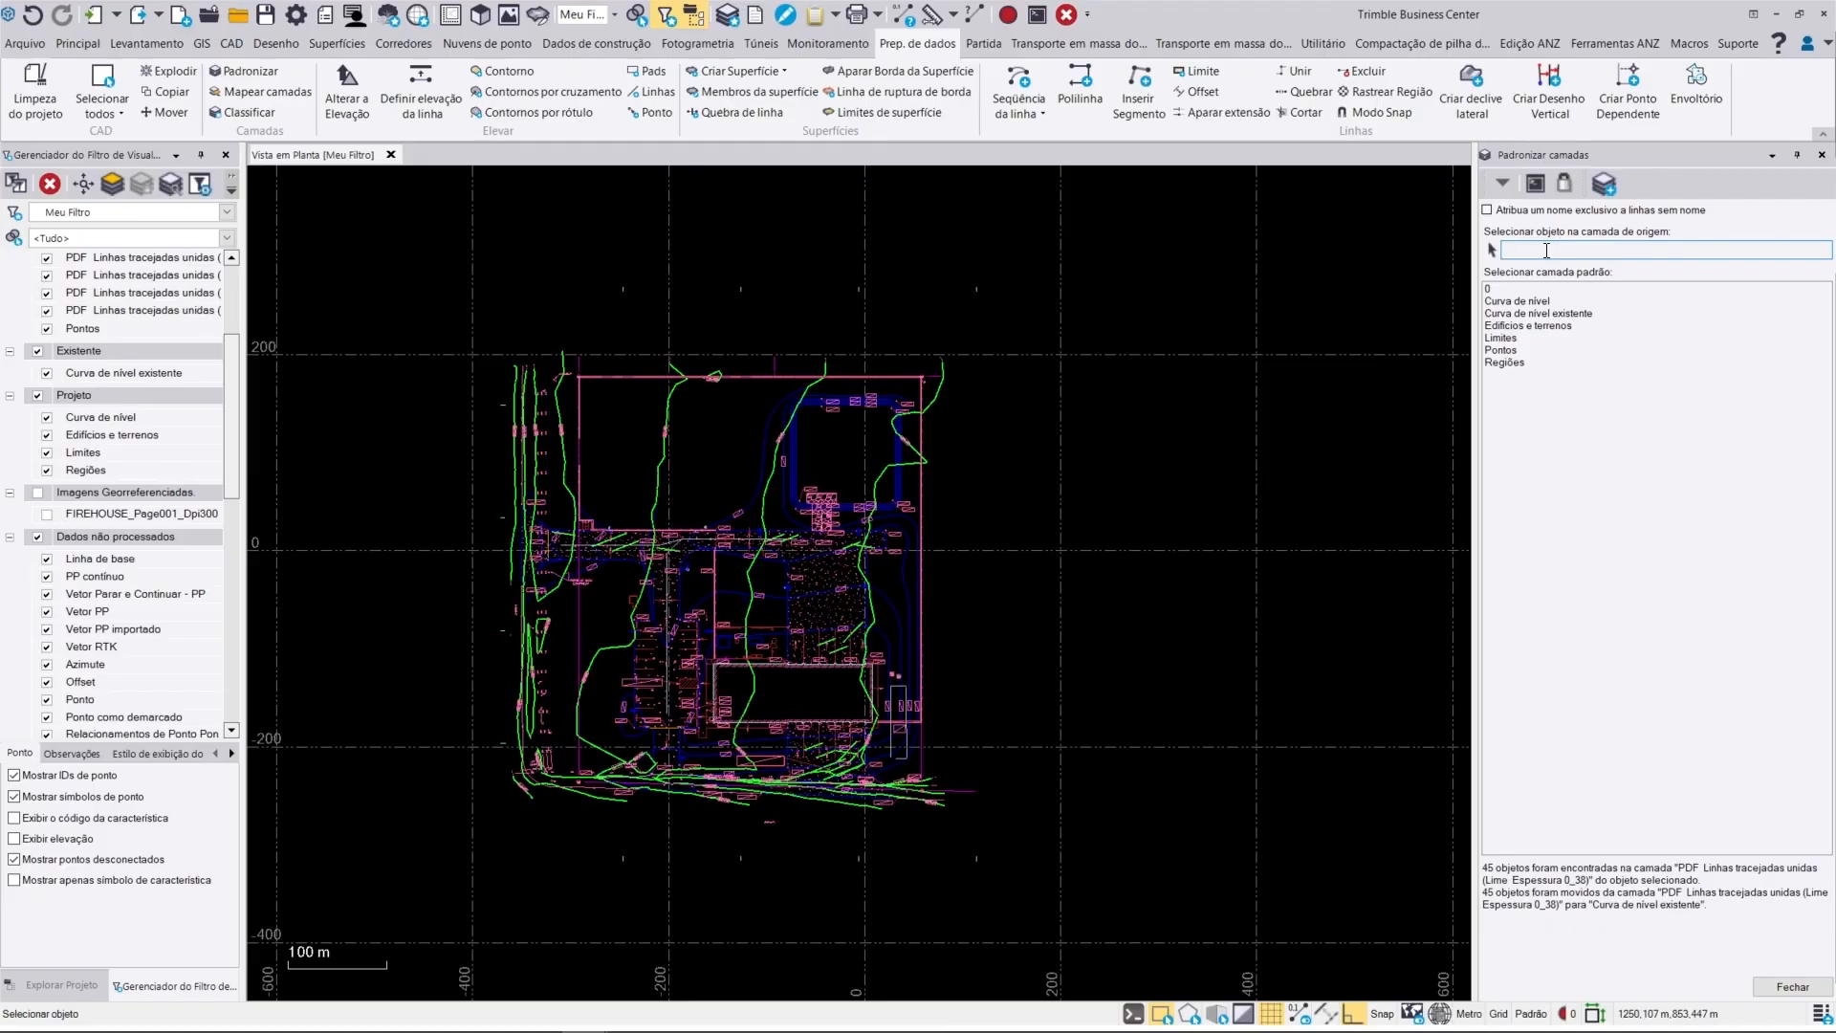
# Step: Move all objects on the blue PDF linework layer to the standard layer Curva de nível
pyautogui.scroll(3, 784, 411)
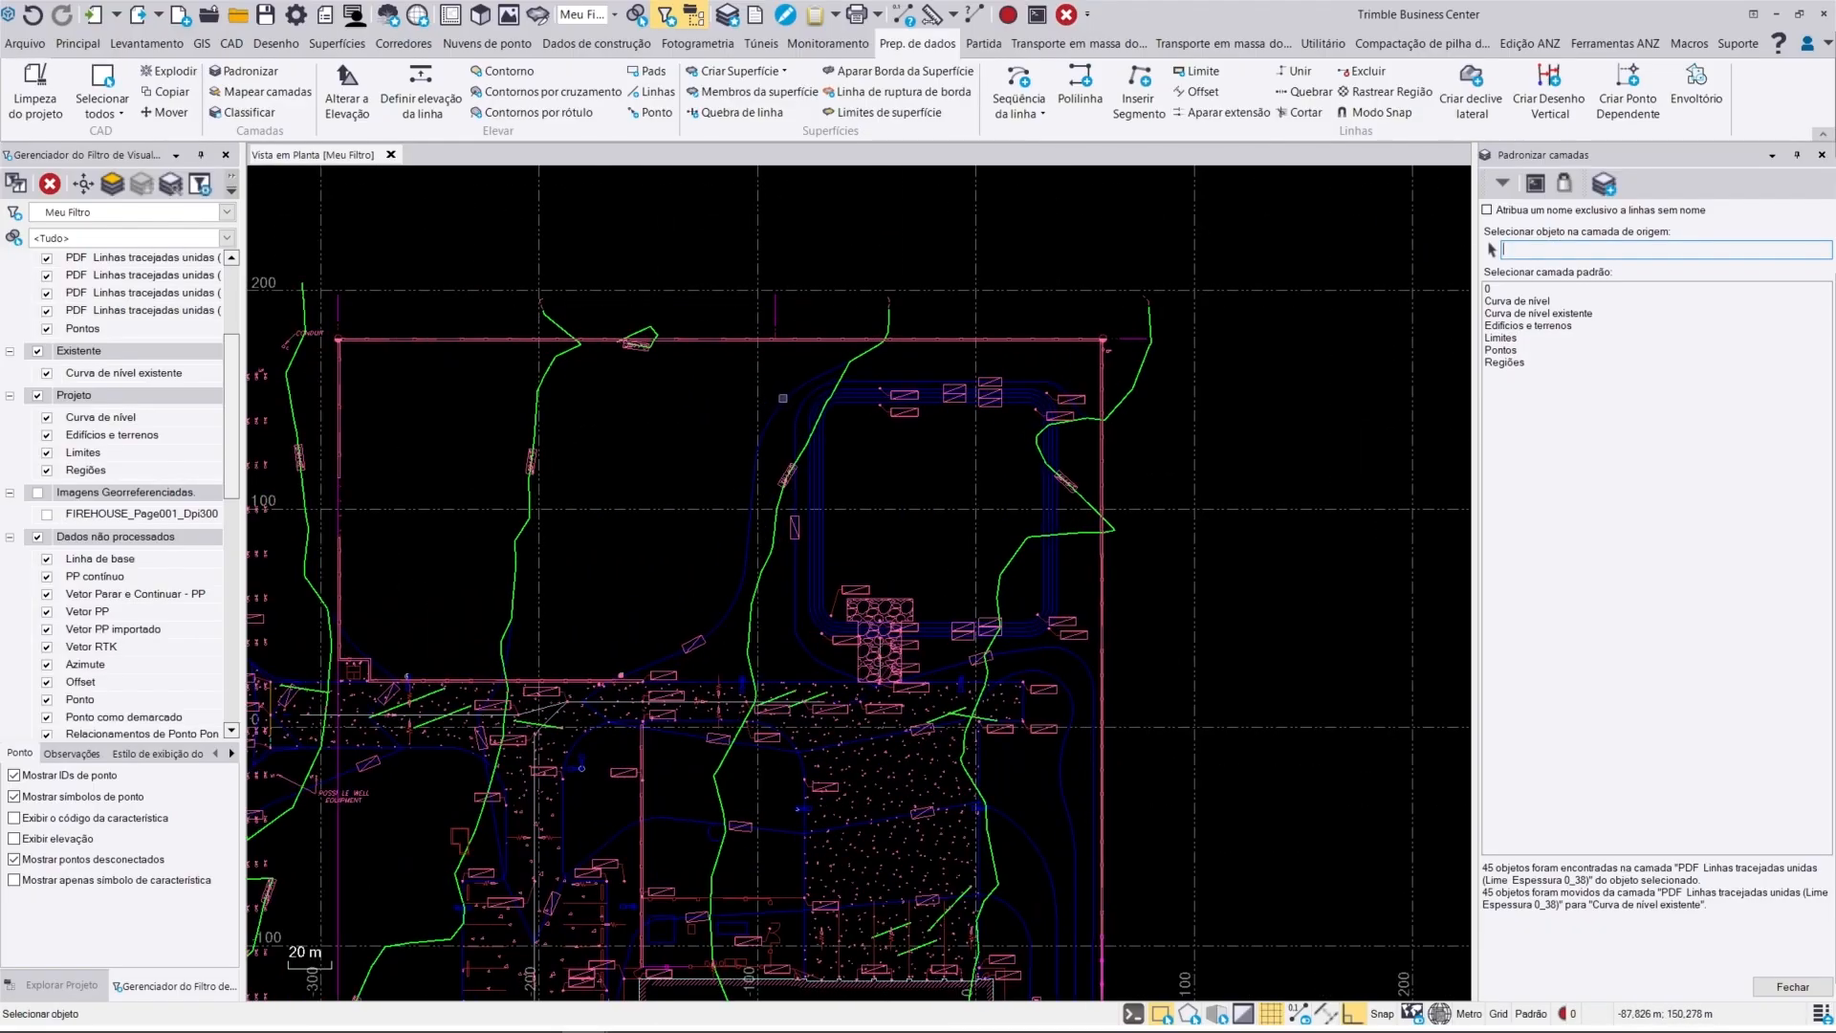
pyautogui.click(784, 396)
pyautogui.scroll(-1, 1327, 409)
pyautogui.scroll(-4, 1327, 409)
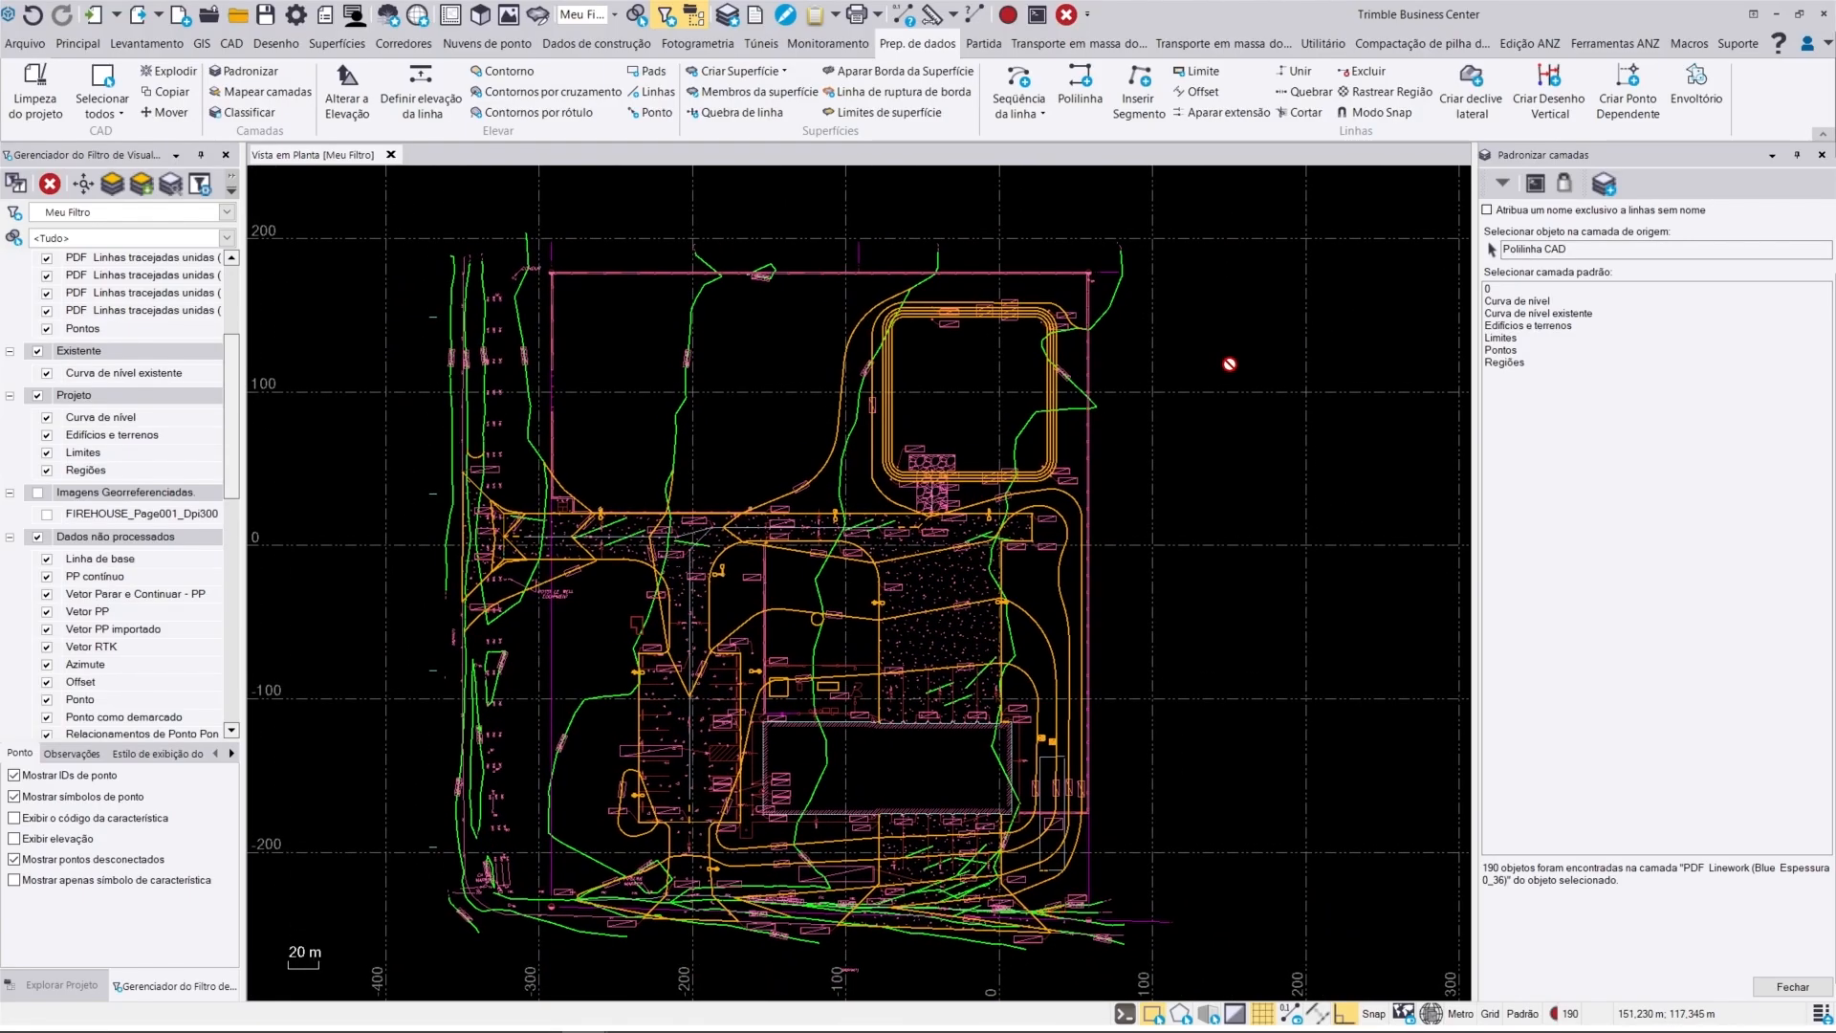
pyautogui.click(1519, 303)
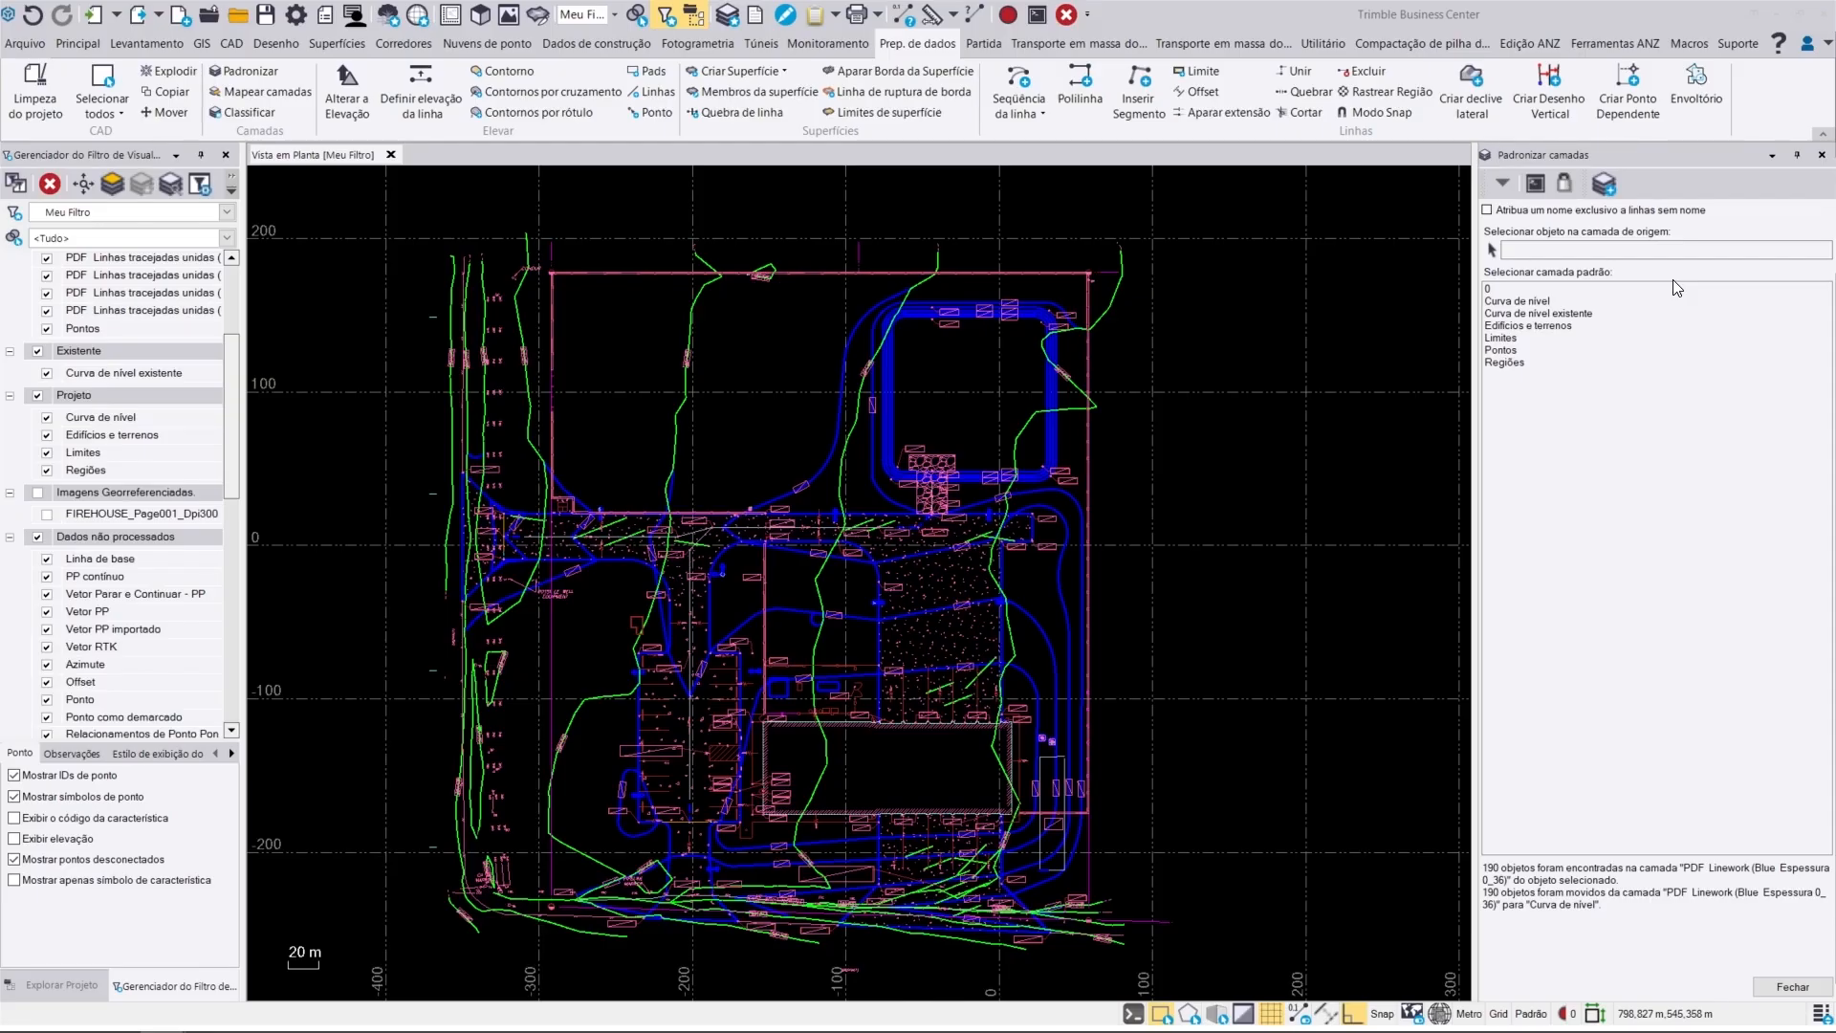
# Step: Hide the Curva de nível existente and Curva de nível layers in the plan view
pyautogui.click(46, 373)
pyautogui.click(45, 417)
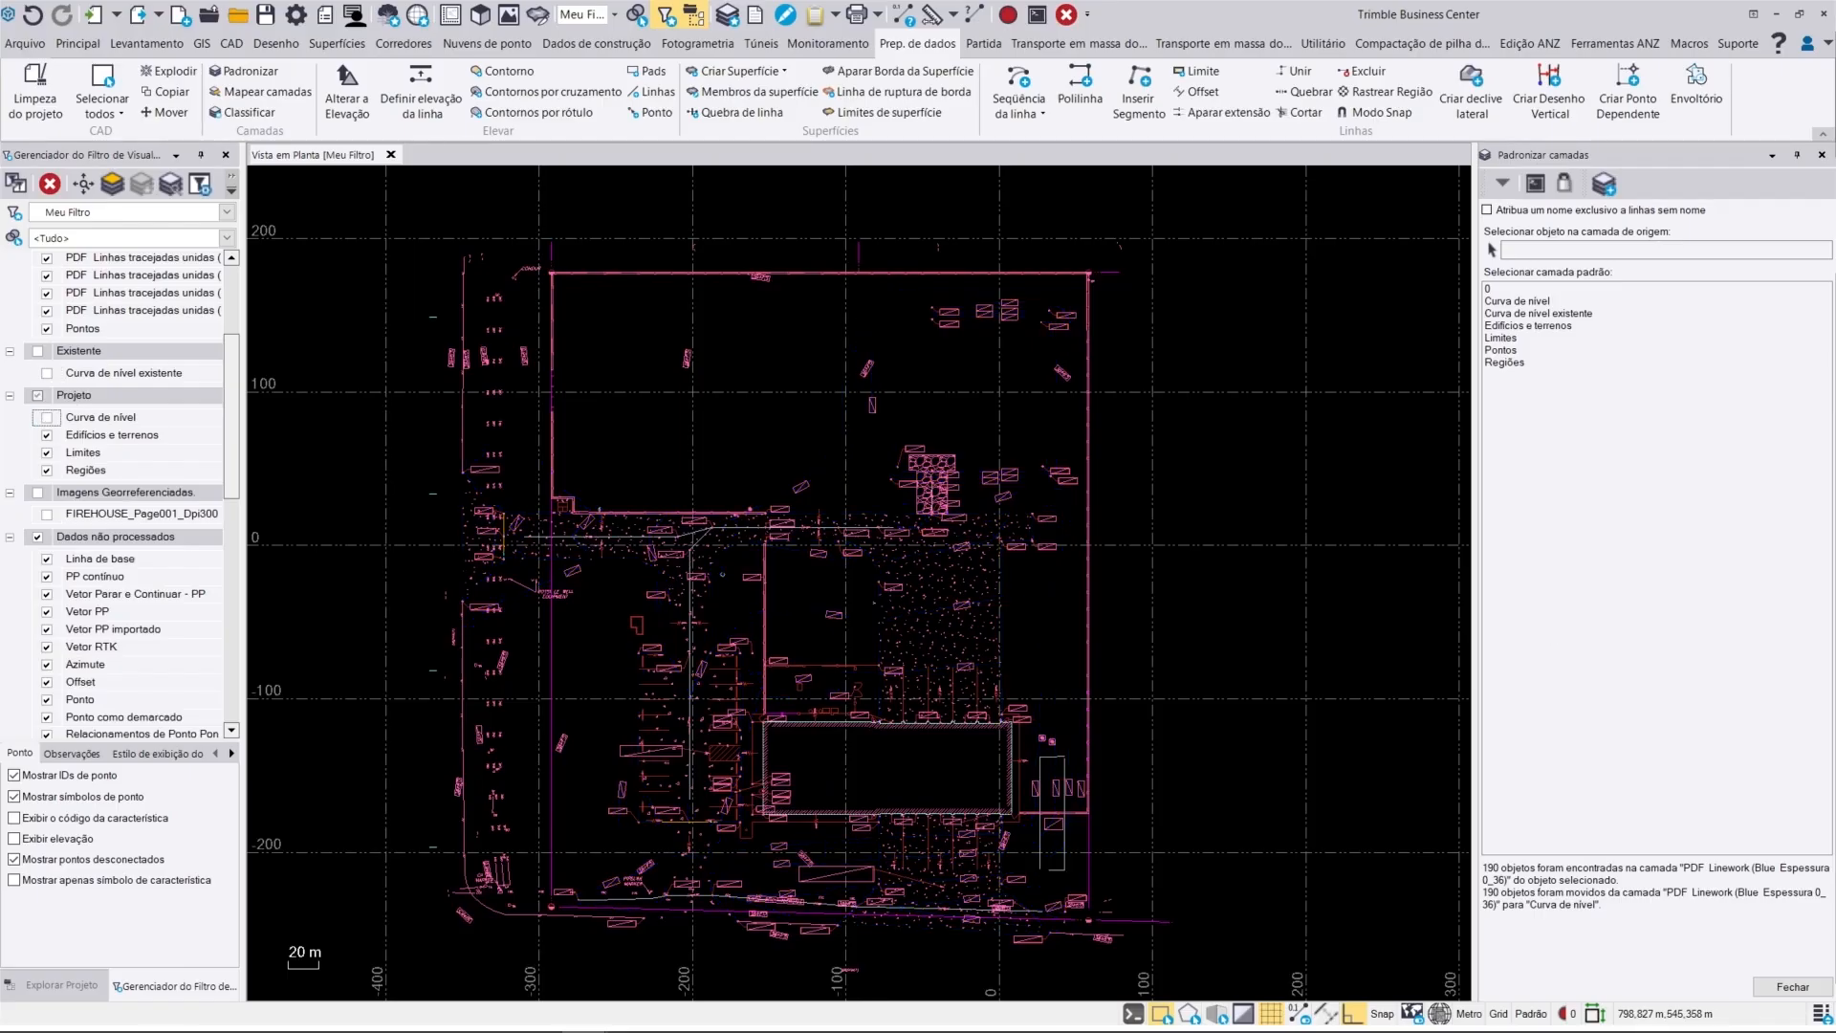
# Step: Try to move the building outline's linework to the Edificios e terrenos layer
pyautogui.scroll(8, 783, 753)
pyautogui.click(757, 681)
pyautogui.scroll(-5, 769, 683)
pyautogui.scroll(-4, 1024, 688)
pyautogui.moveTo(1528, 325); pyautogui.dragTo(1470, 345)
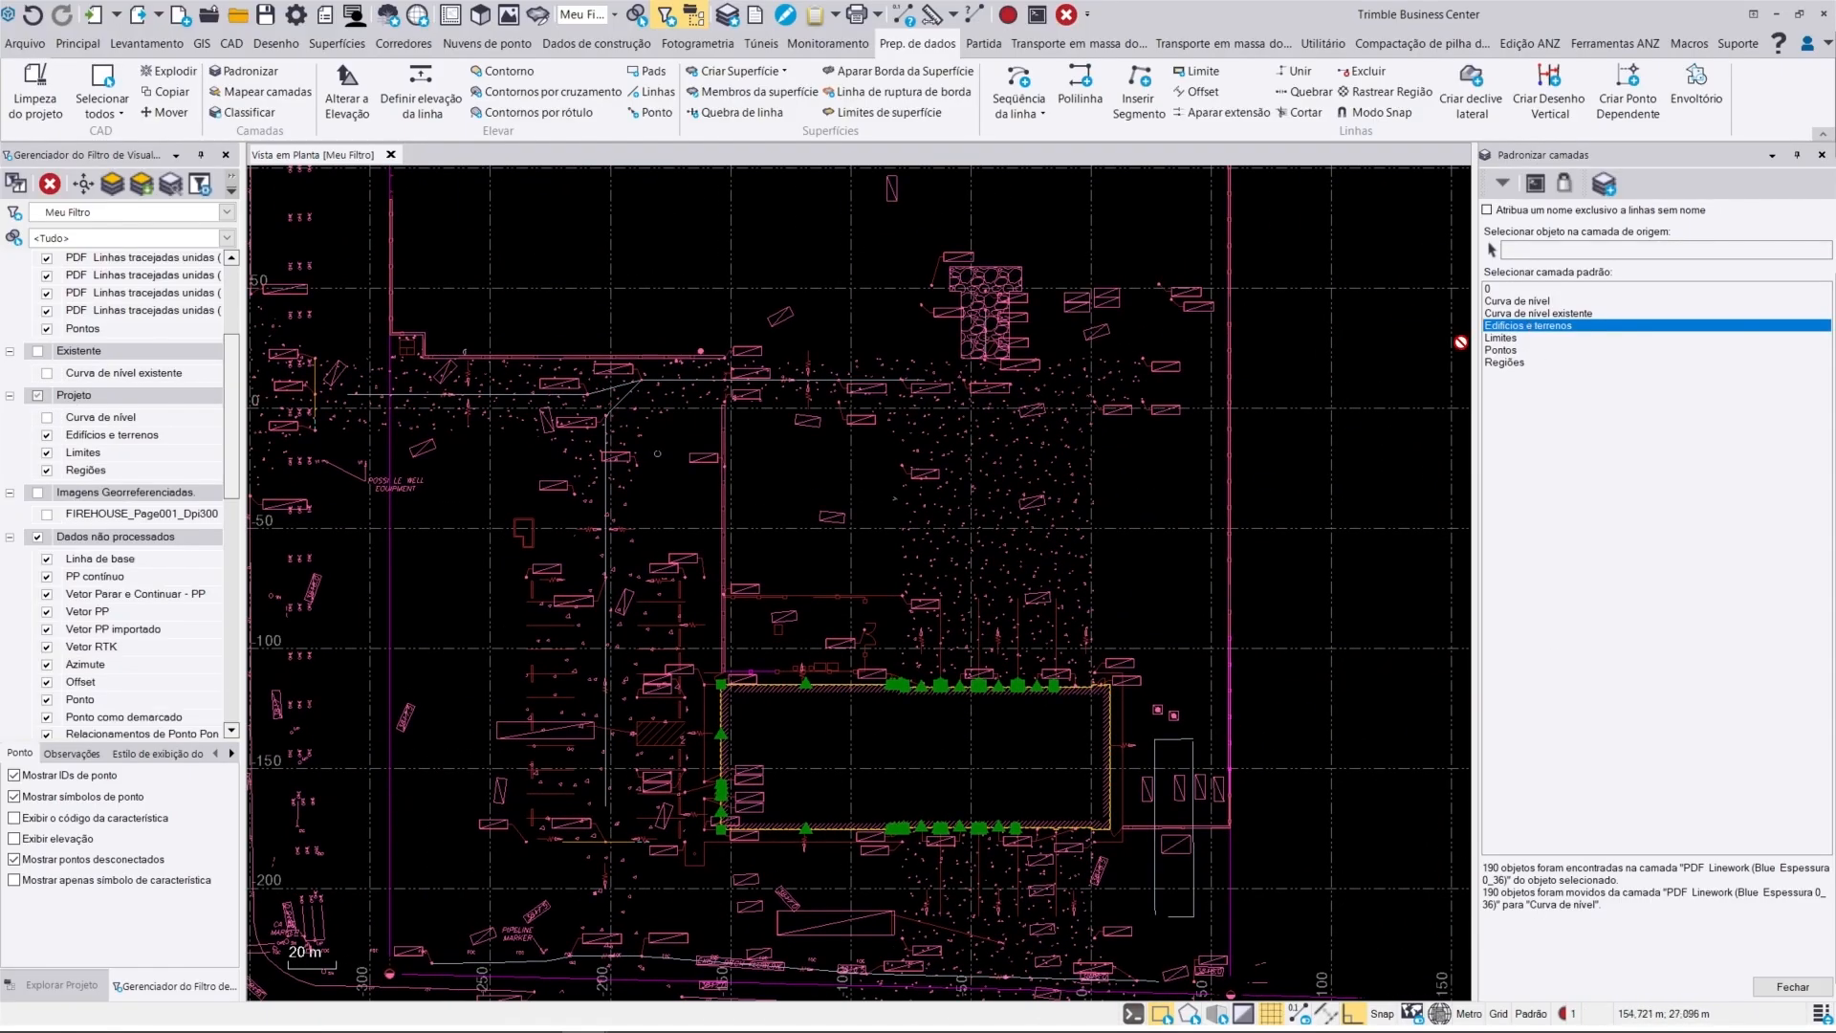
# Step: Move all objects on the building outline's PDF Linework (Aquamarine Espessura 0_6) layer to Edificios e terrenos
pyautogui.scroll(8, 1110, 702)
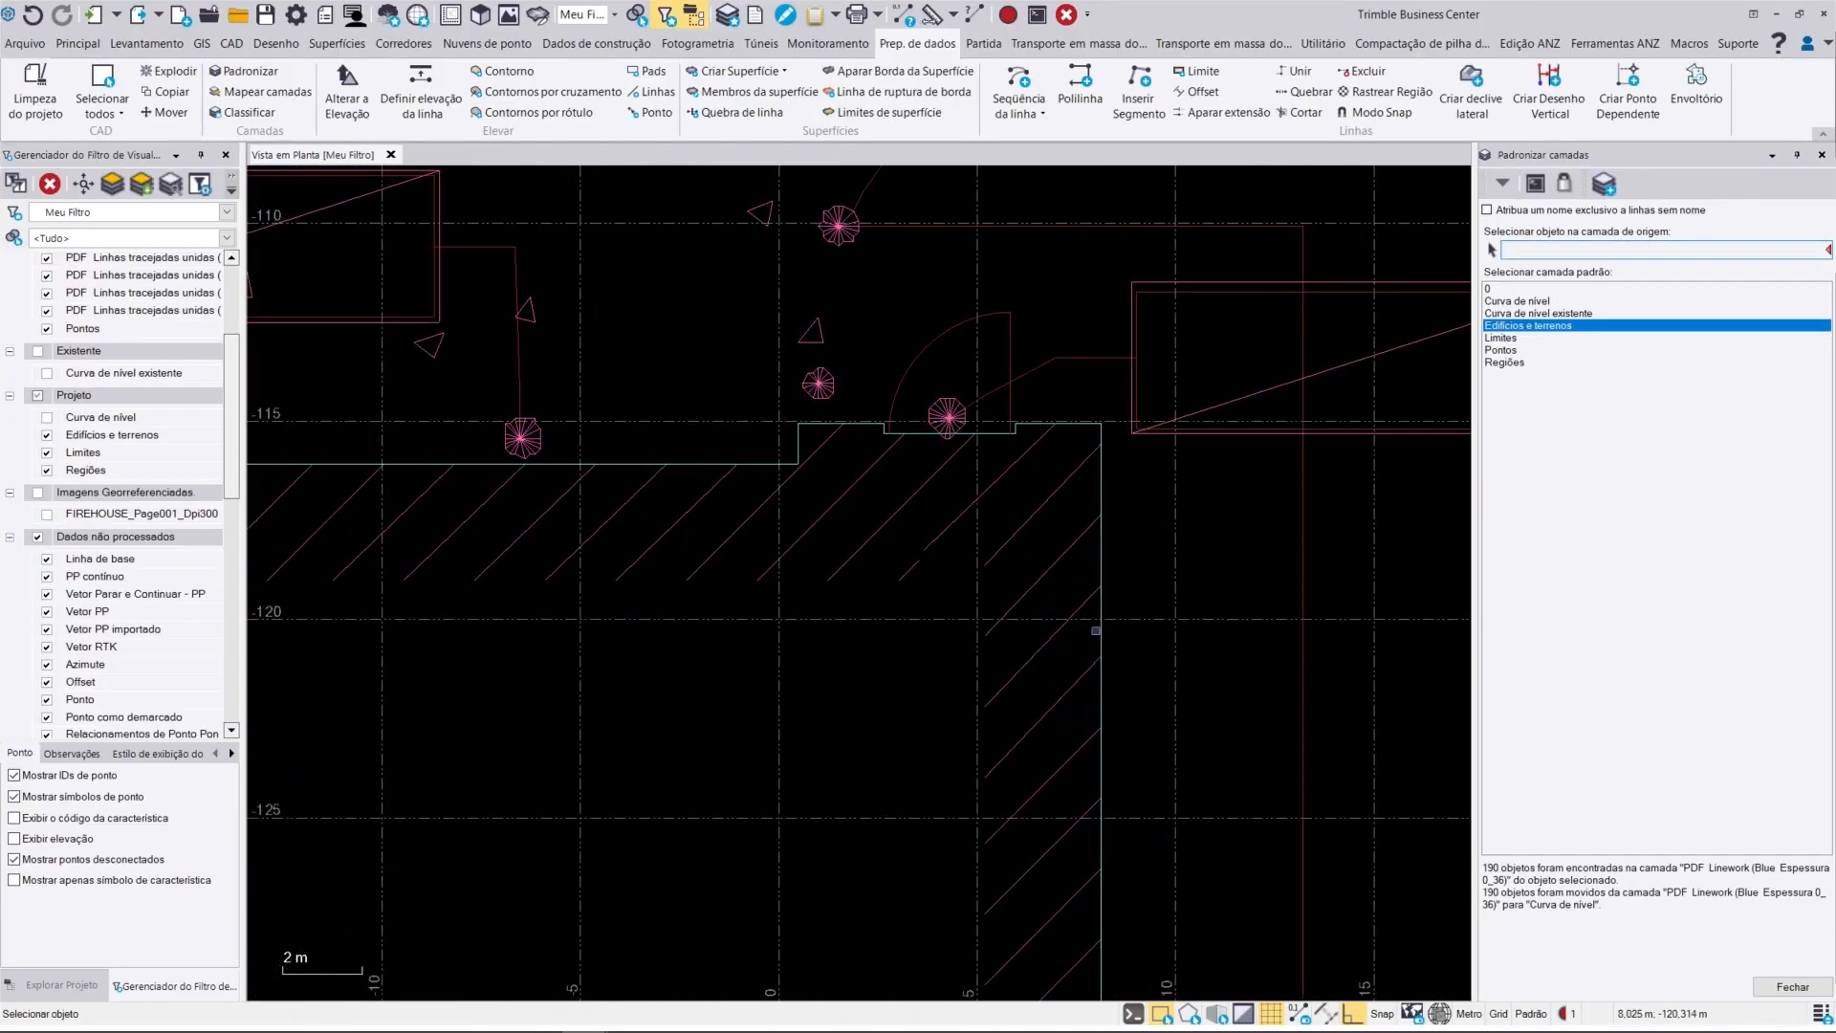
pyautogui.click(1100, 627)
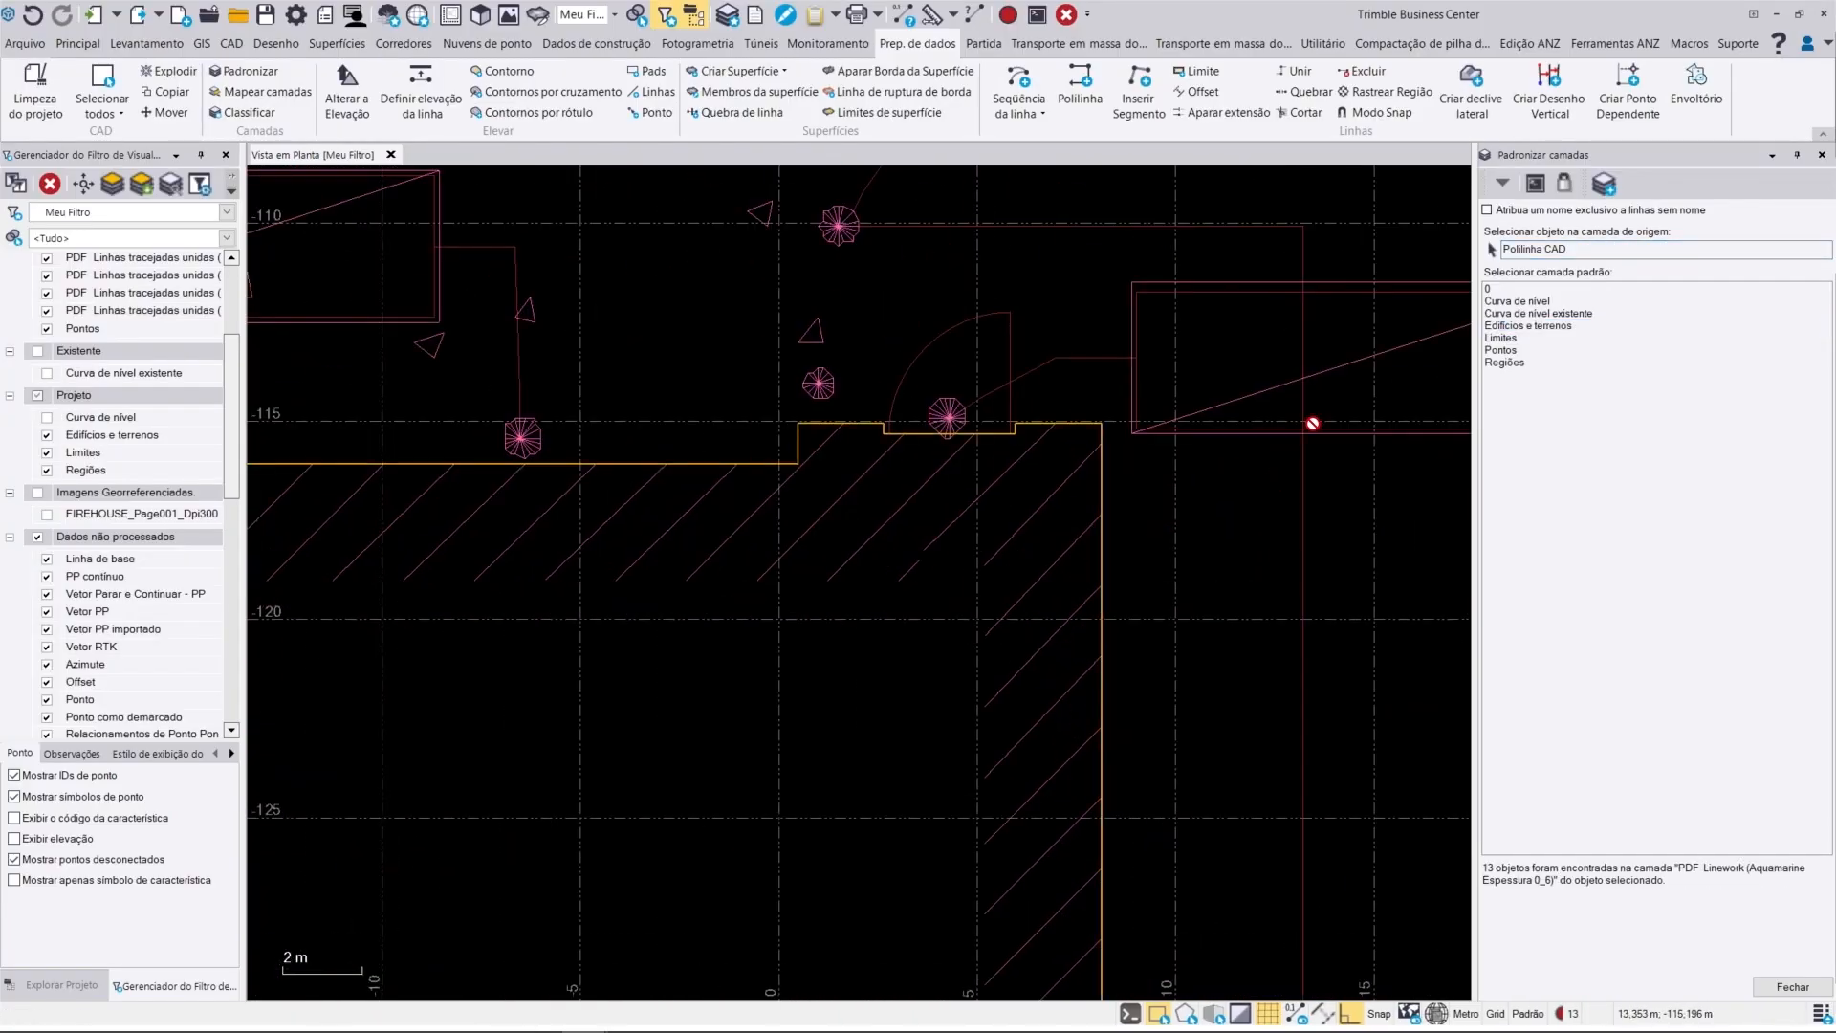
pyautogui.click(1528, 325)
pyautogui.scroll(-5, 913, 685)
pyautogui.scroll(-5, 914, 686)
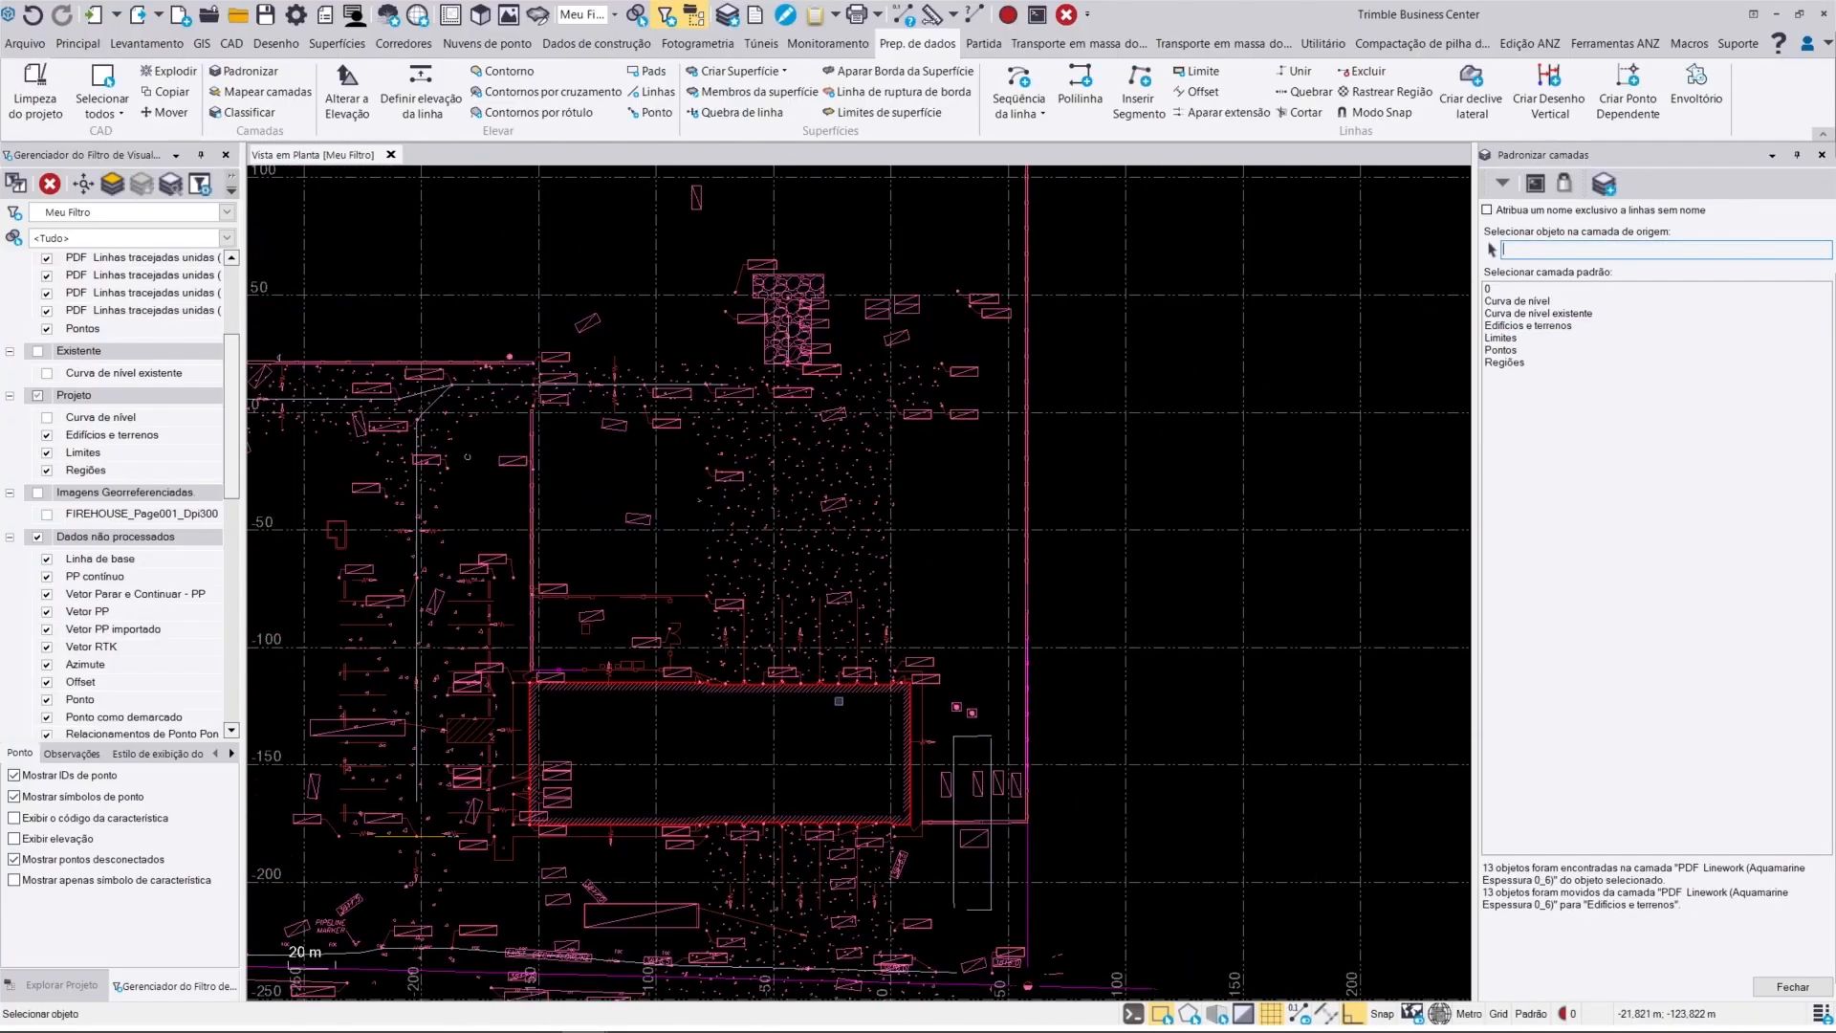
# Step: Examine the building outline, then hide the Projeto layer group to check the linework remaining on the PDF layers
pyautogui.scroll(5, 1084, 660)
pyautogui.scroll(3, 1084, 660)
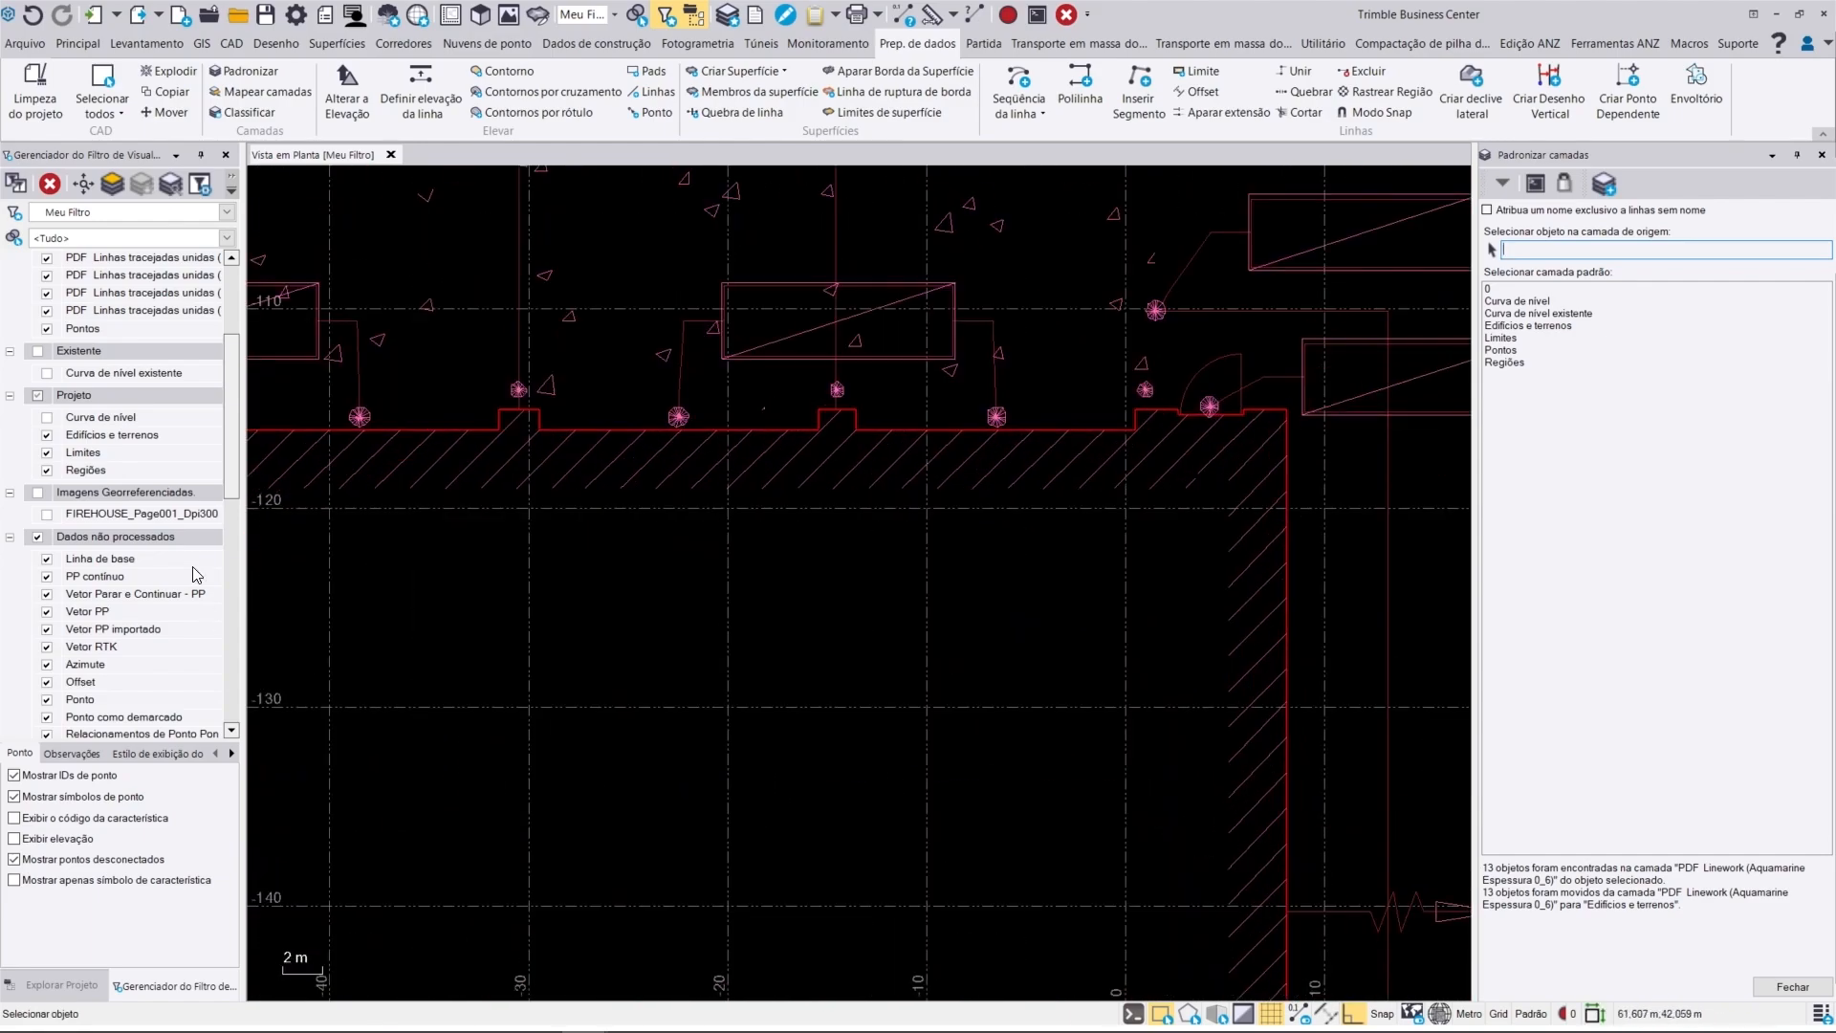
pyautogui.click(38, 394)
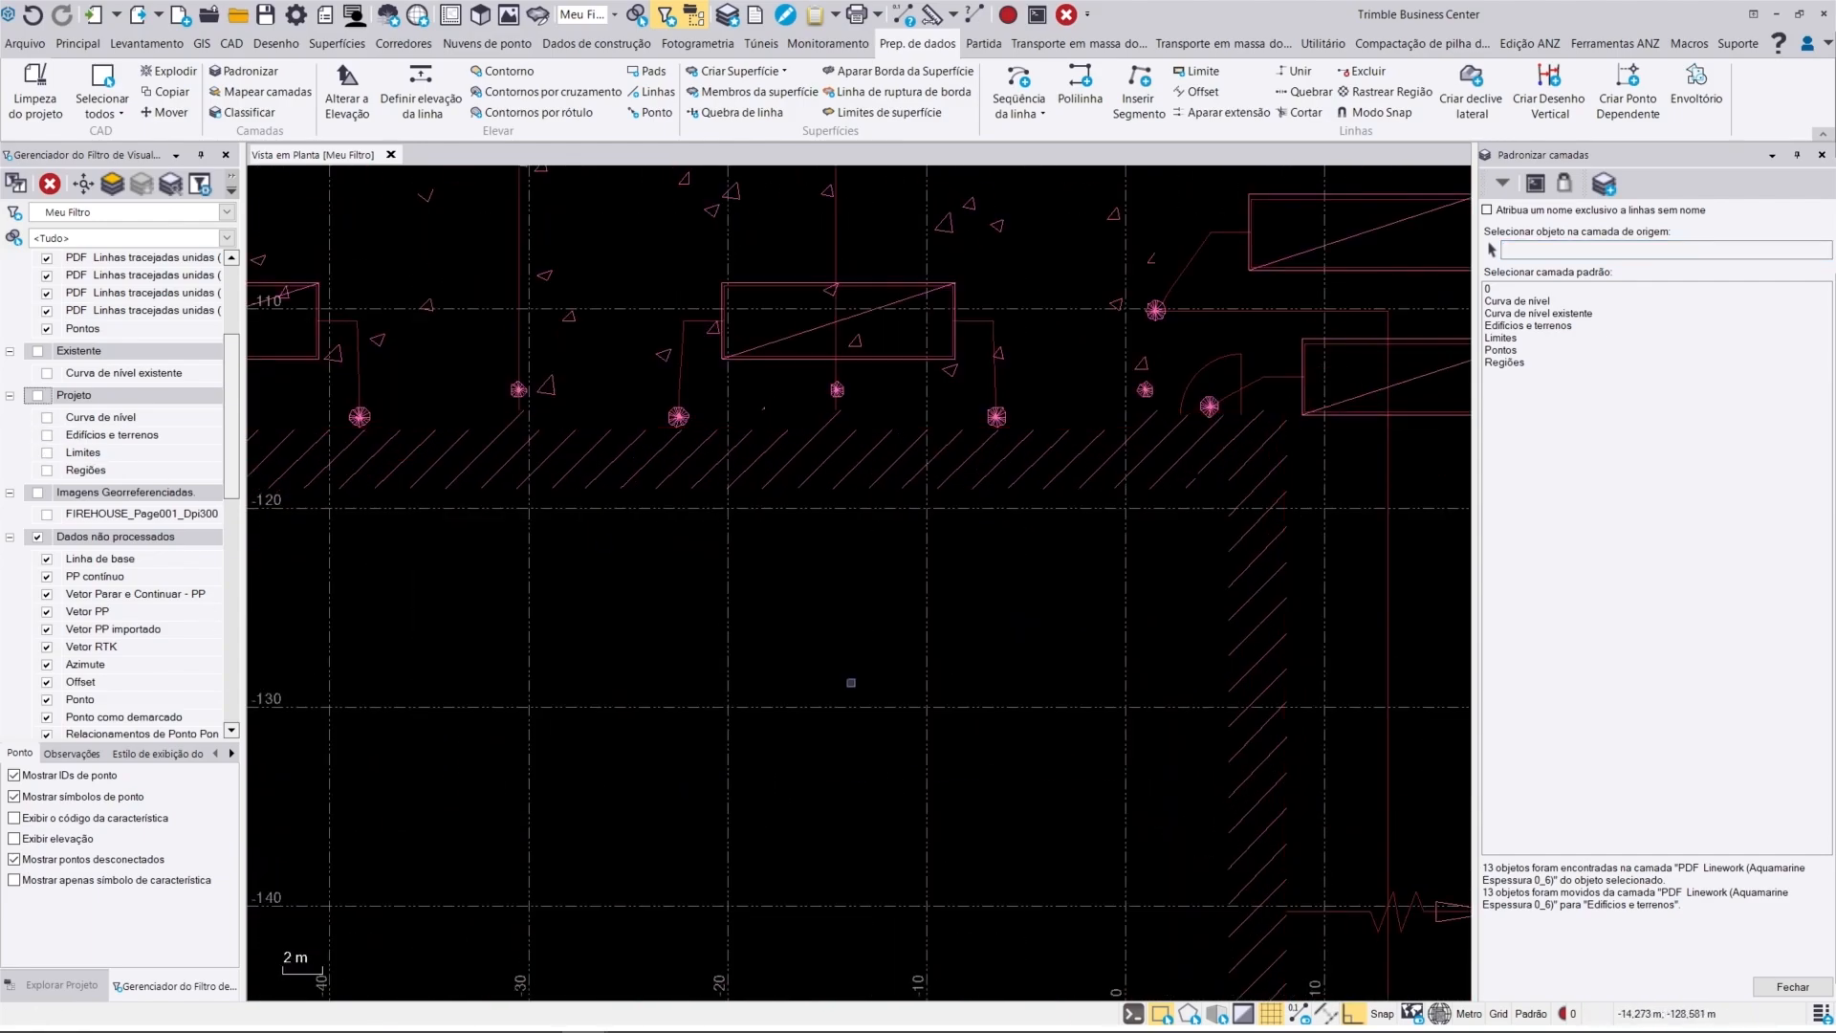
pyautogui.scroll(-5, 988, 726)
pyautogui.scroll(-1, 981, 689)
pyautogui.moveTo(981, 688); pyautogui.dragTo(976, 714, button='middle')
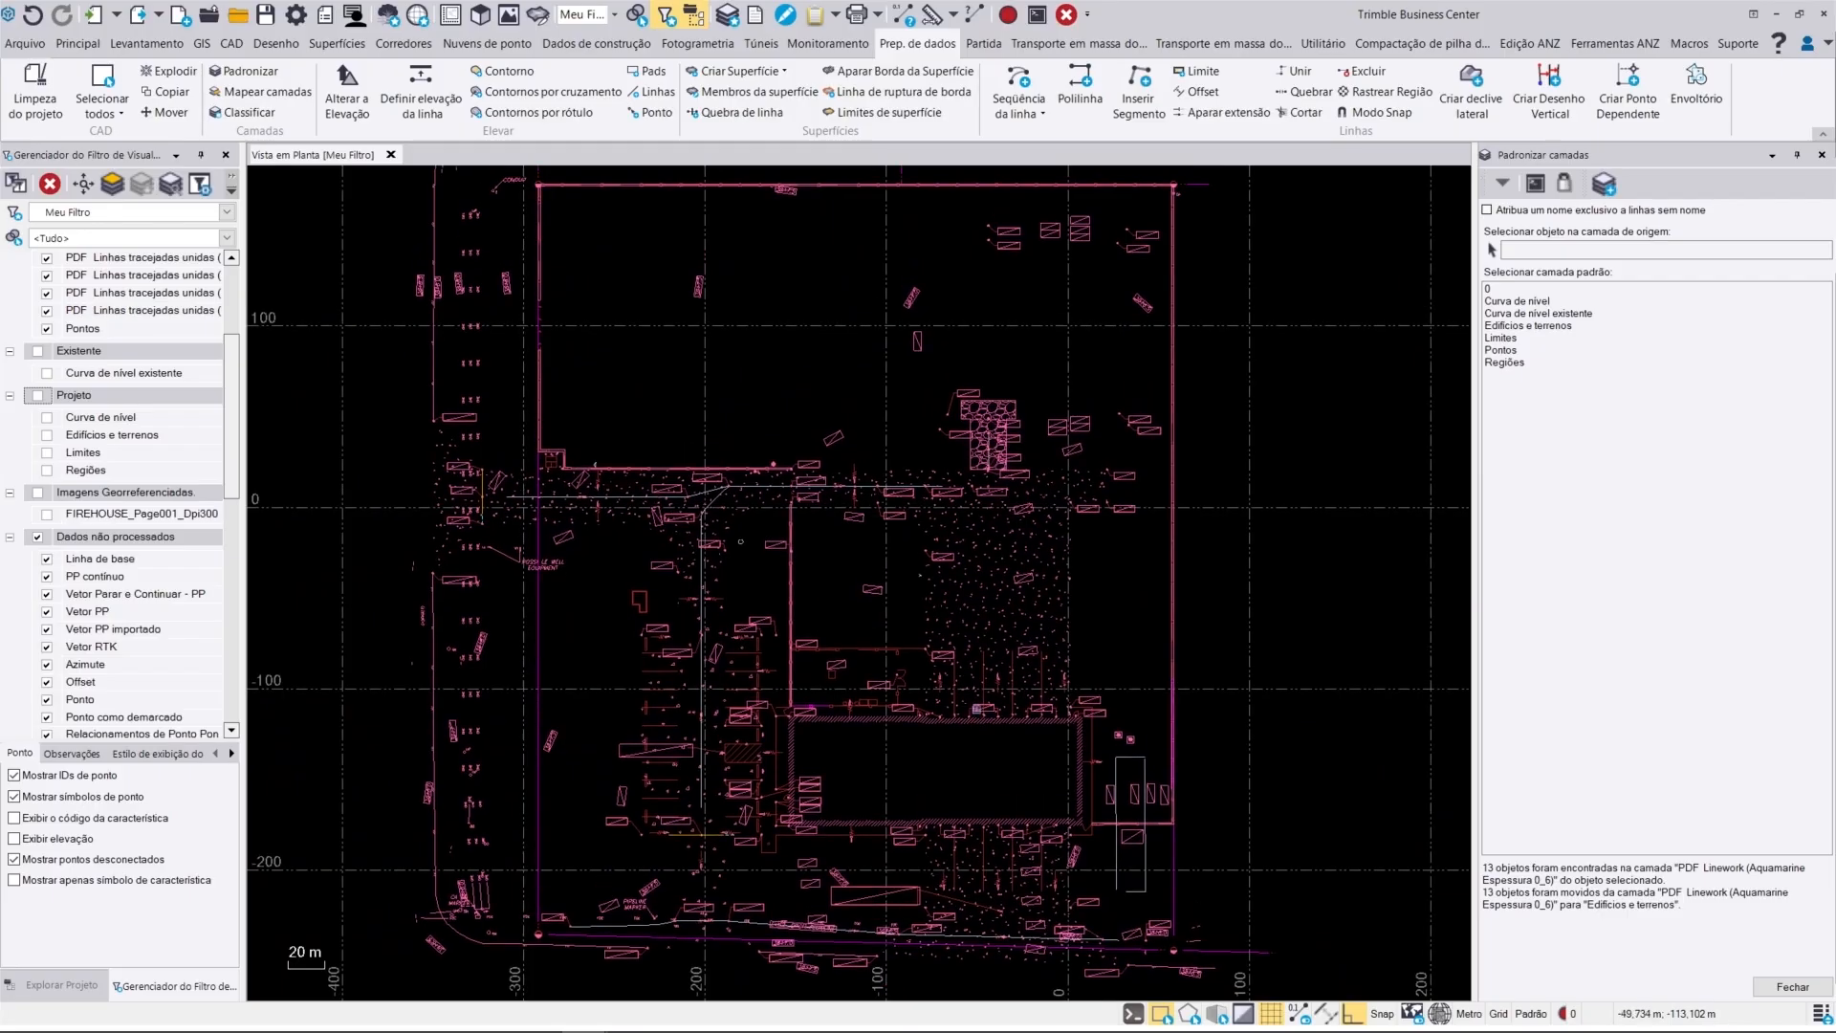
# Step: Show the Projeto and Existente layer groups, hide the ungrouped Camadas layers, and finish standardizing layers
pyautogui.click(37, 395)
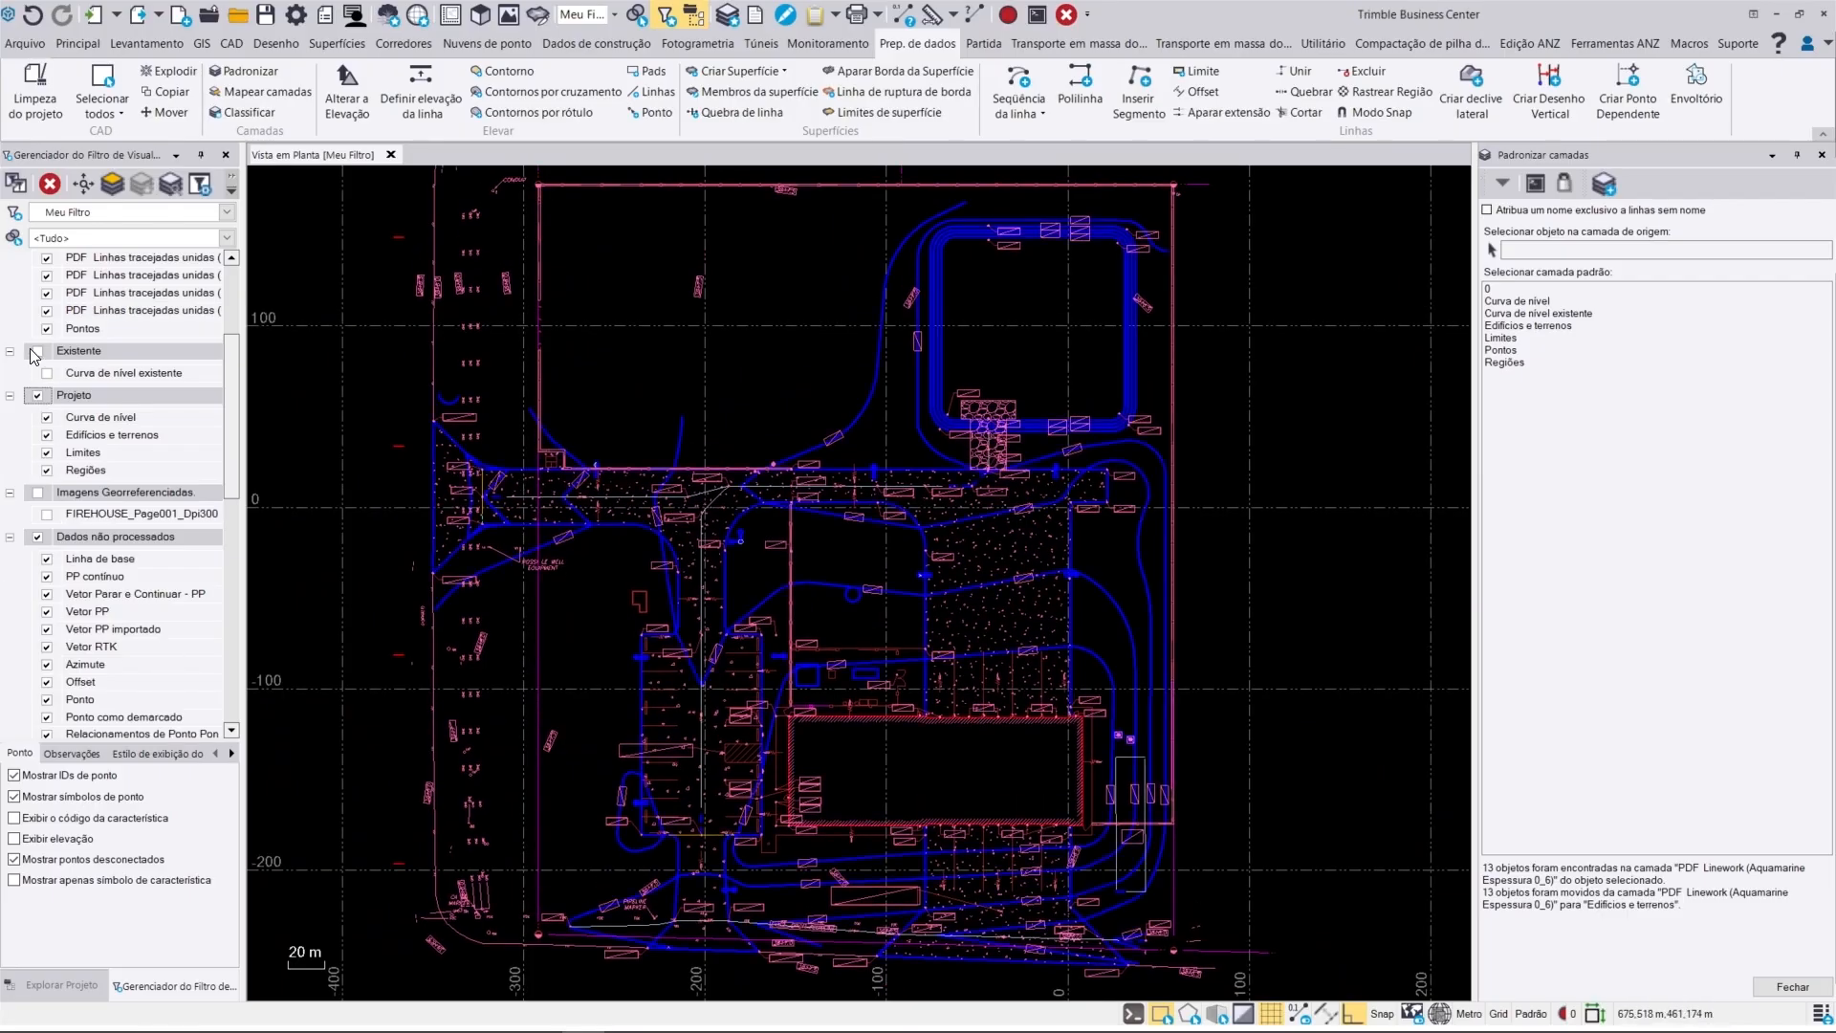
pyautogui.click(37, 351)
pyautogui.scroll(3, 115, 382)
pyautogui.click(38, 258)
pyautogui.scroll(-4, 718, 538)
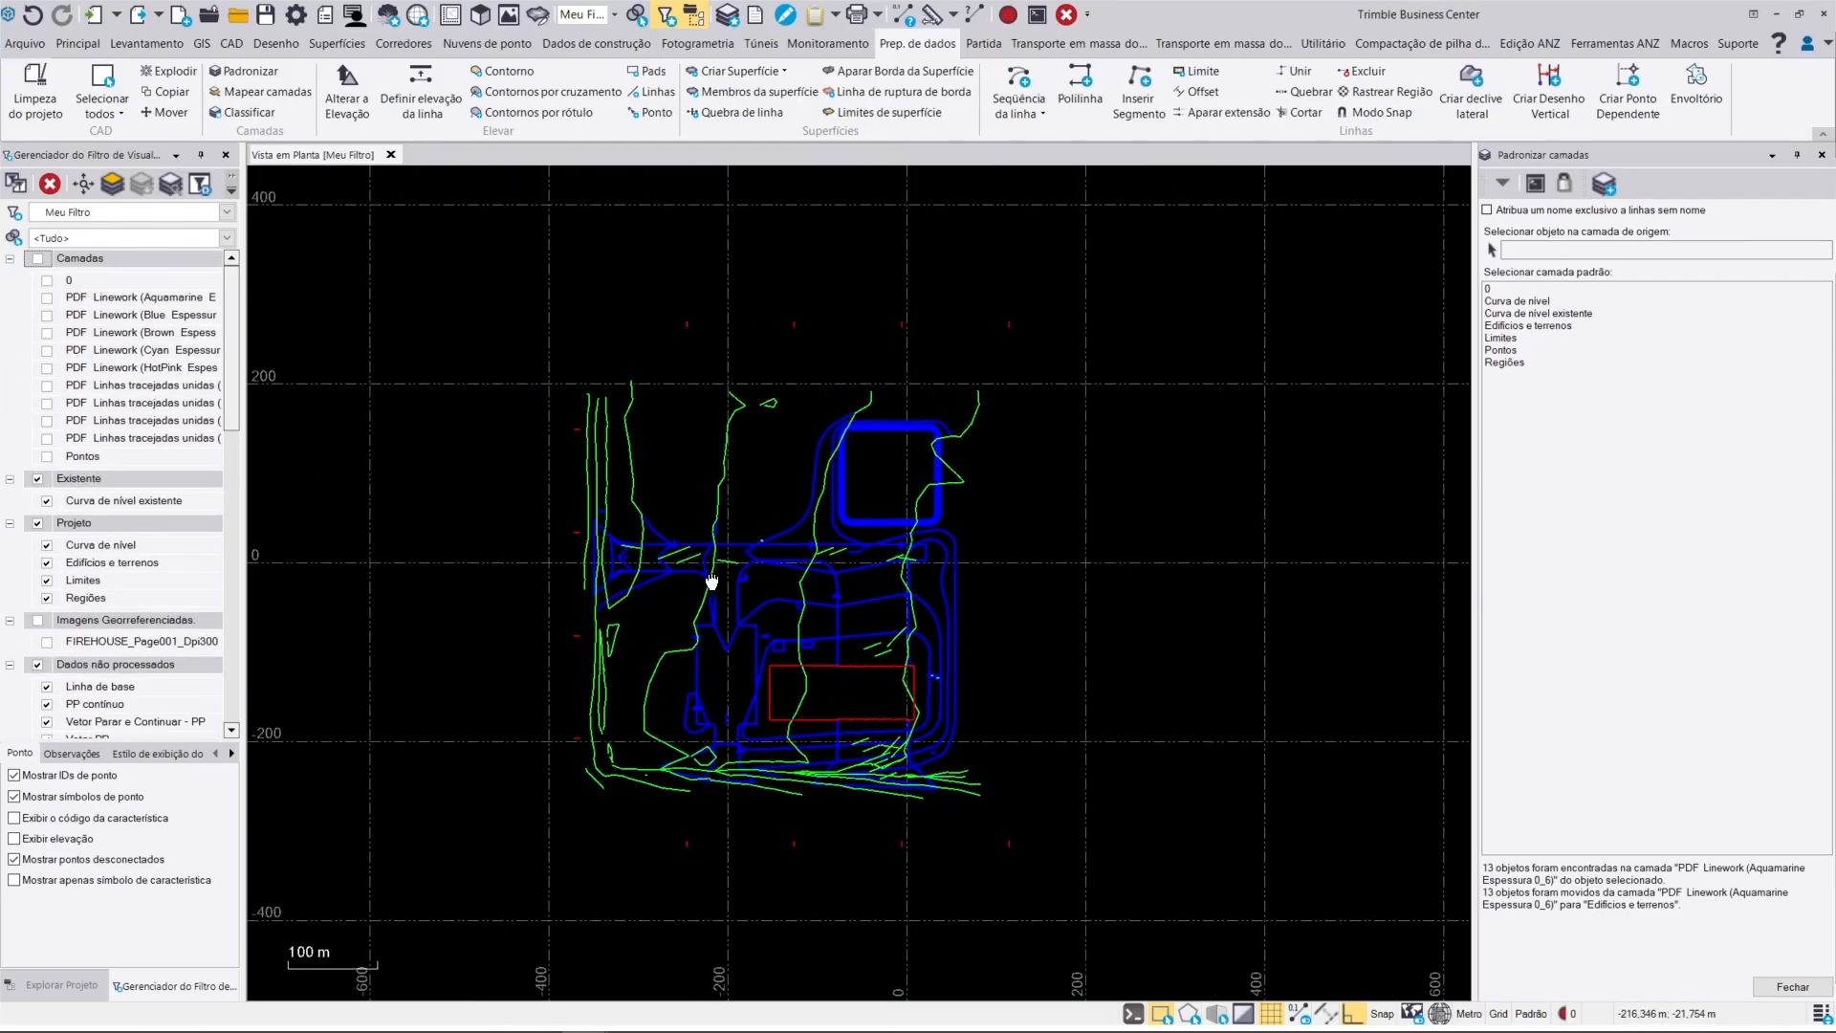
pyautogui.click(1771, 991)
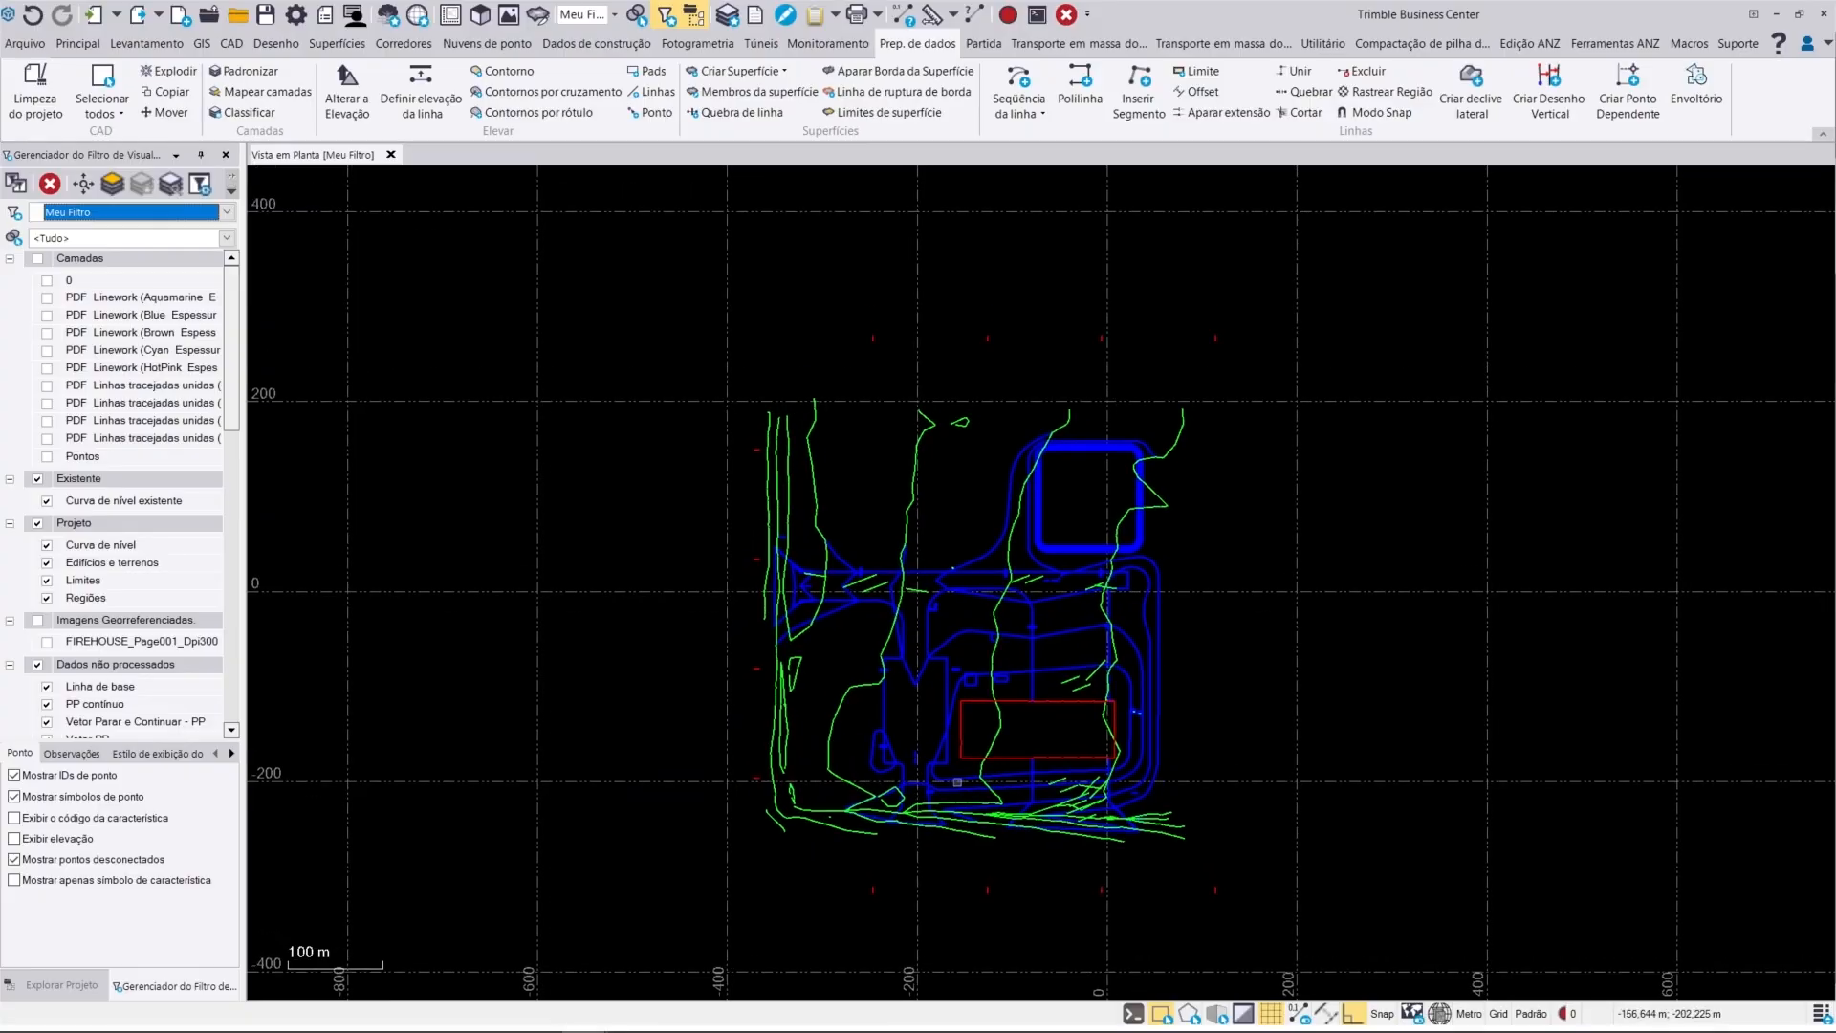
# Step: Show the ungrouped Camadas layers, hide the Existente and Projeto groups, and delete all the leftover PDF linework
pyautogui.click(37, 259)
pyautogui.click(38, 479)
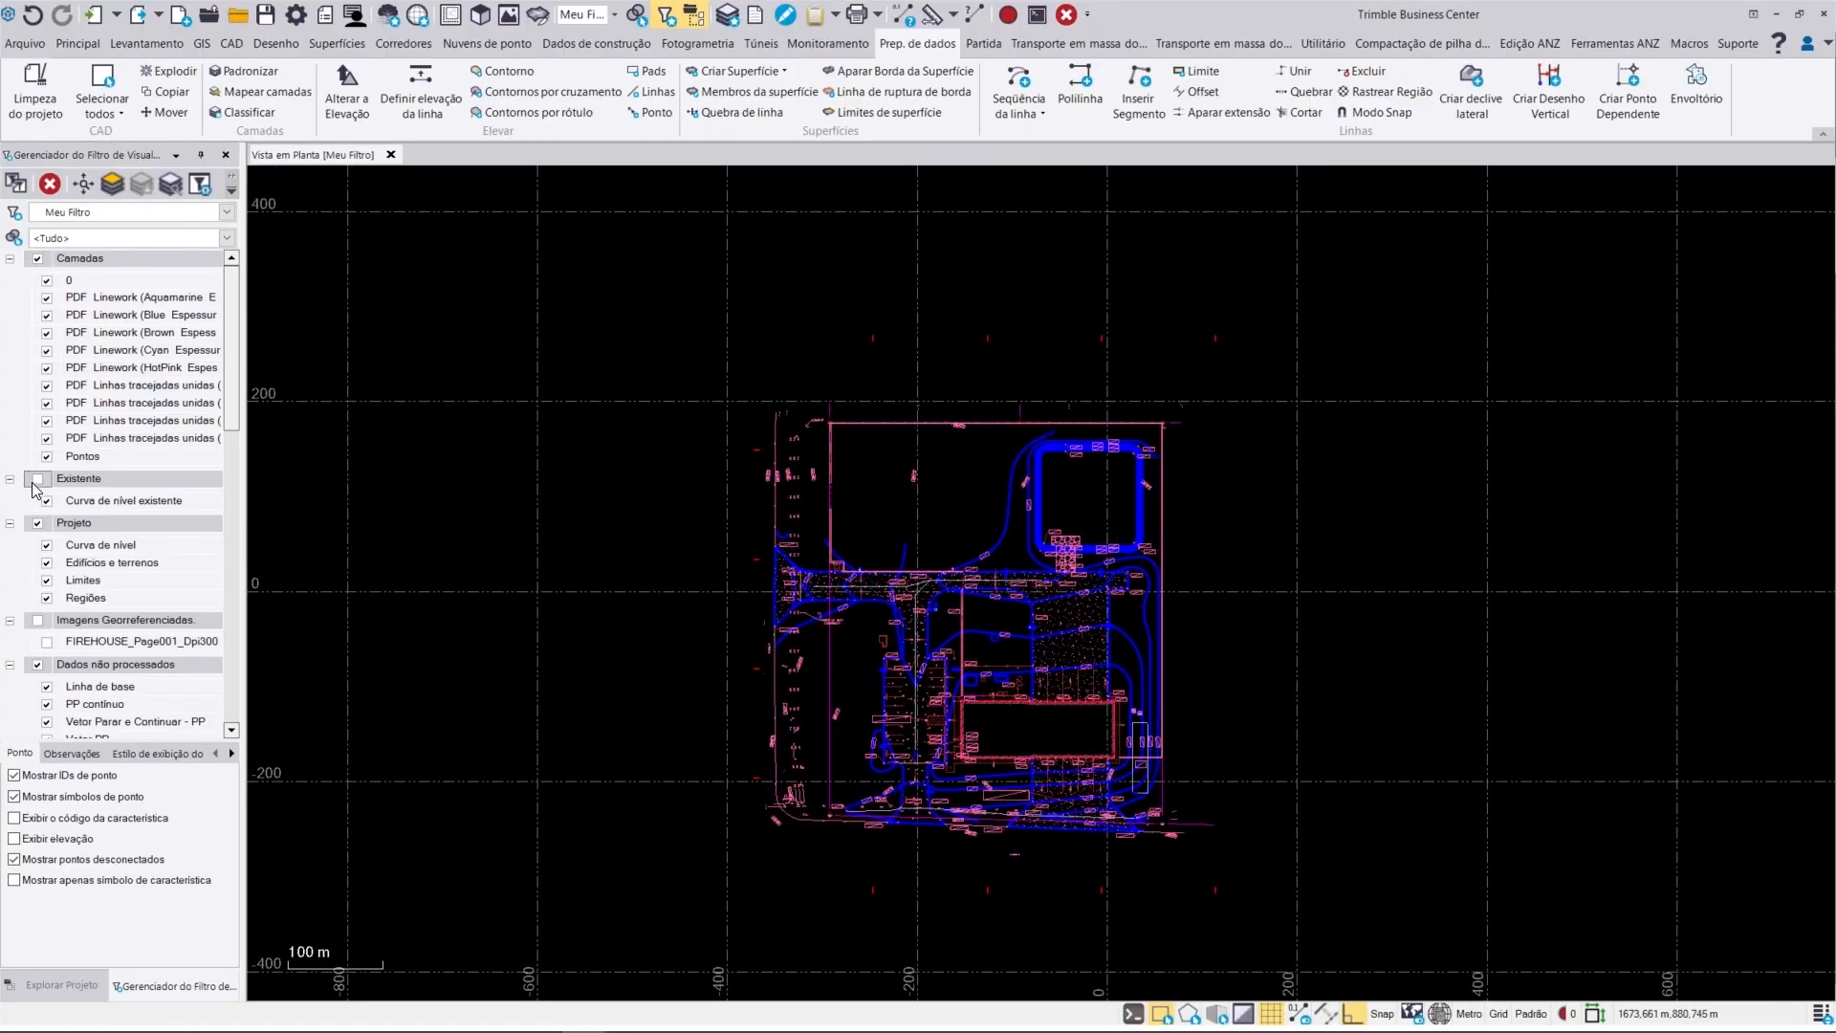
pyautogui.click(37, 523)
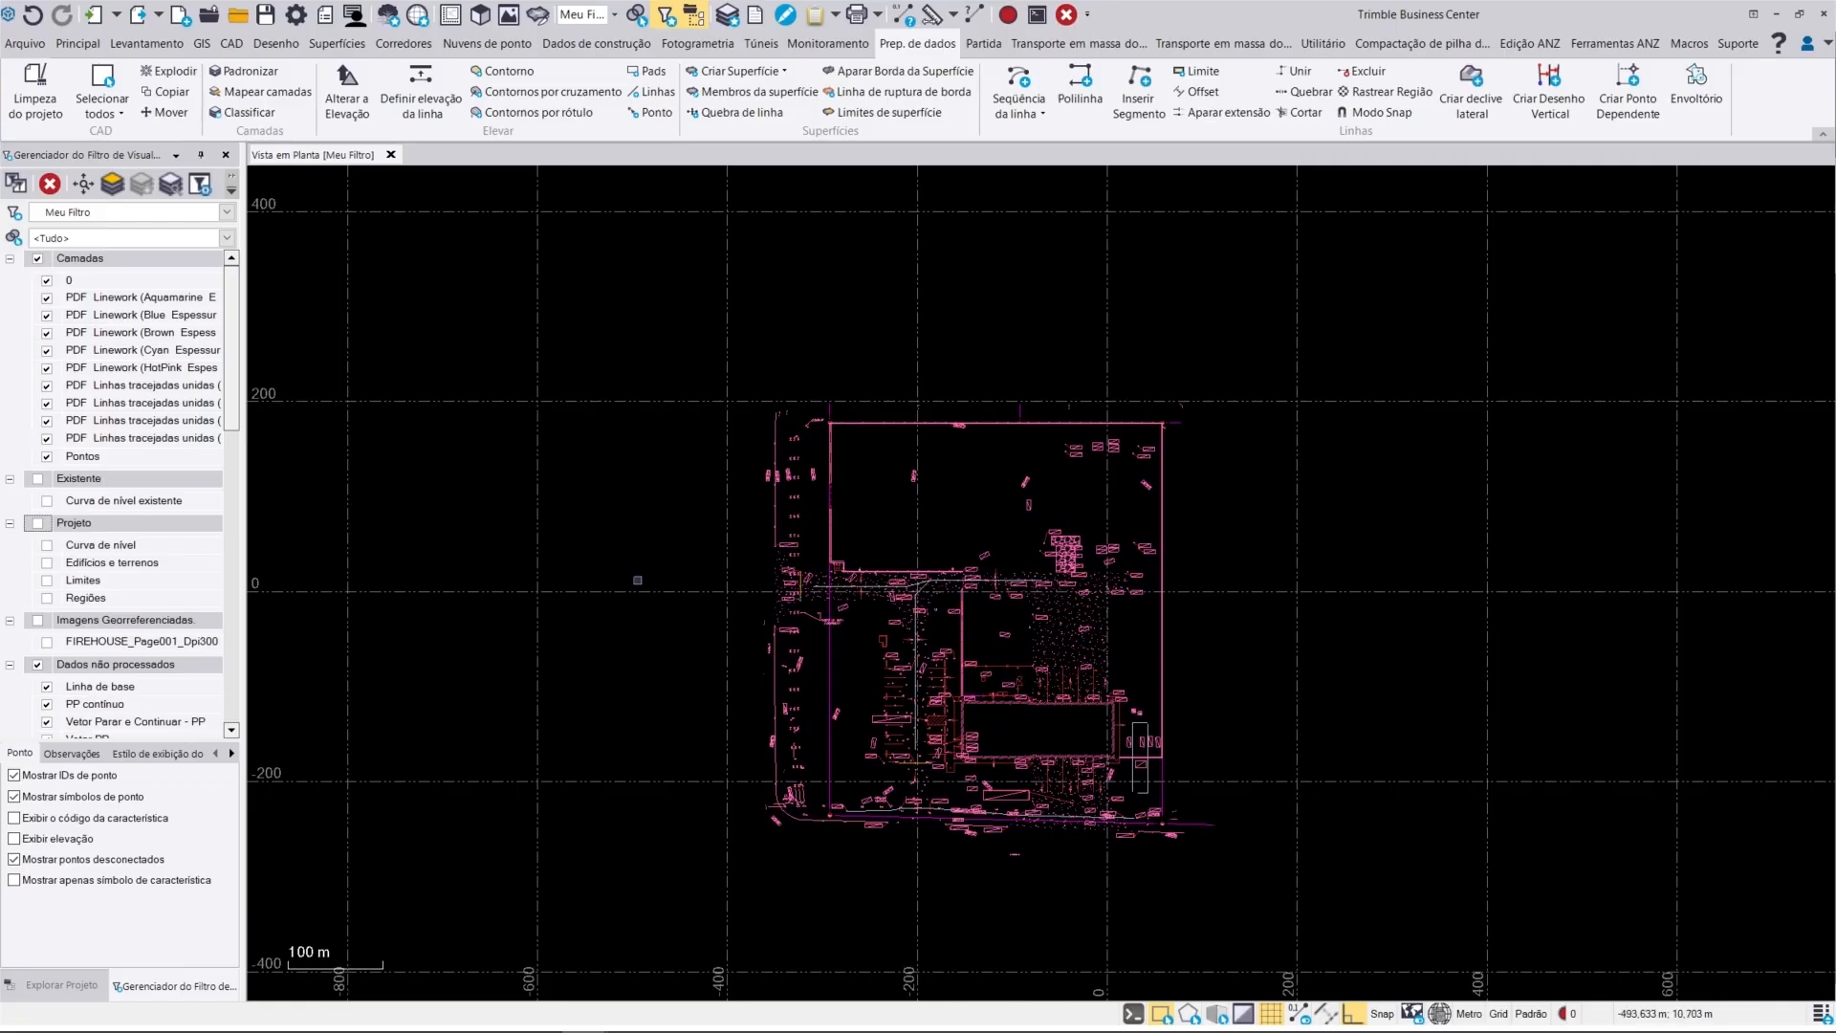
pyautogui.moveTo(1329, 880)
pyautogui.mouseDown()
pyautogui.moveTo(745, 533)
pyautogui.moveTo(672, 410)
pyautogui.moveTo(674, 381)
pyautogui.mouseUp()
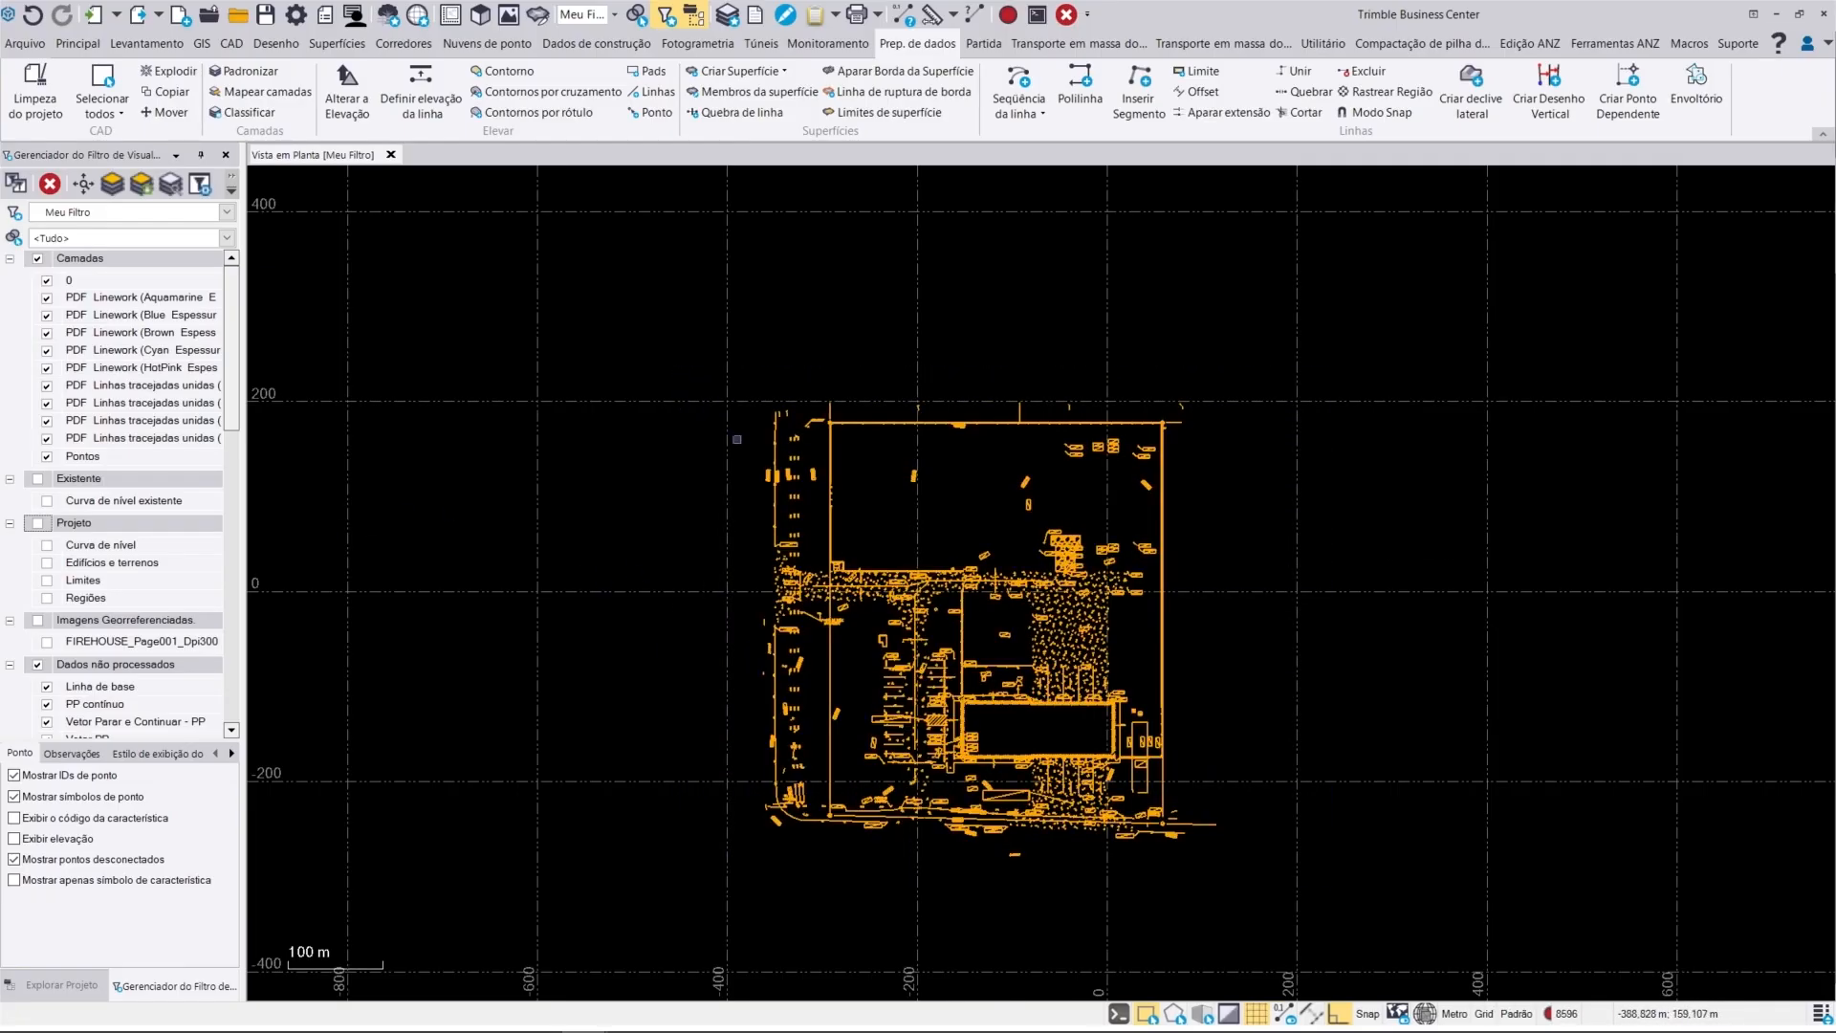
pyautogui.click(1066, 15)
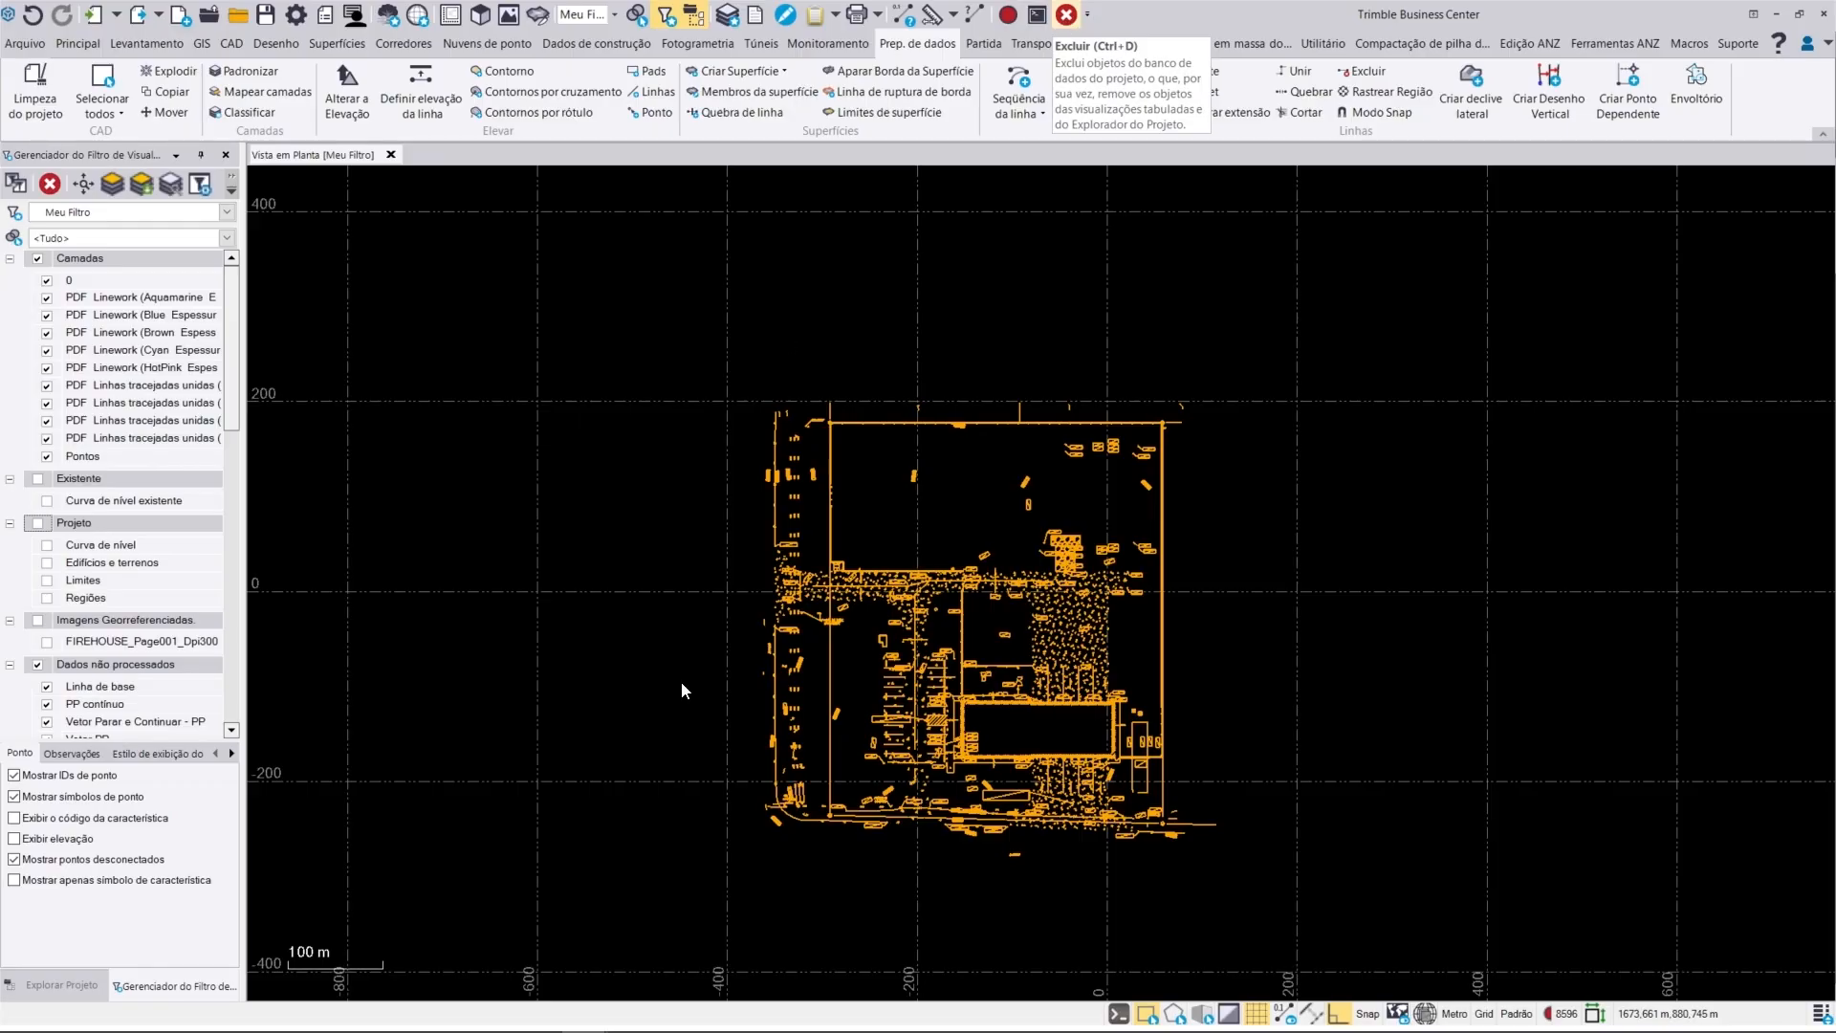
# Step: Show the Existente and Projeto groups again and collapse the Camadas, Dados não processados, Fotogrametria and Valor groups
pyautogui.click(37, 478)
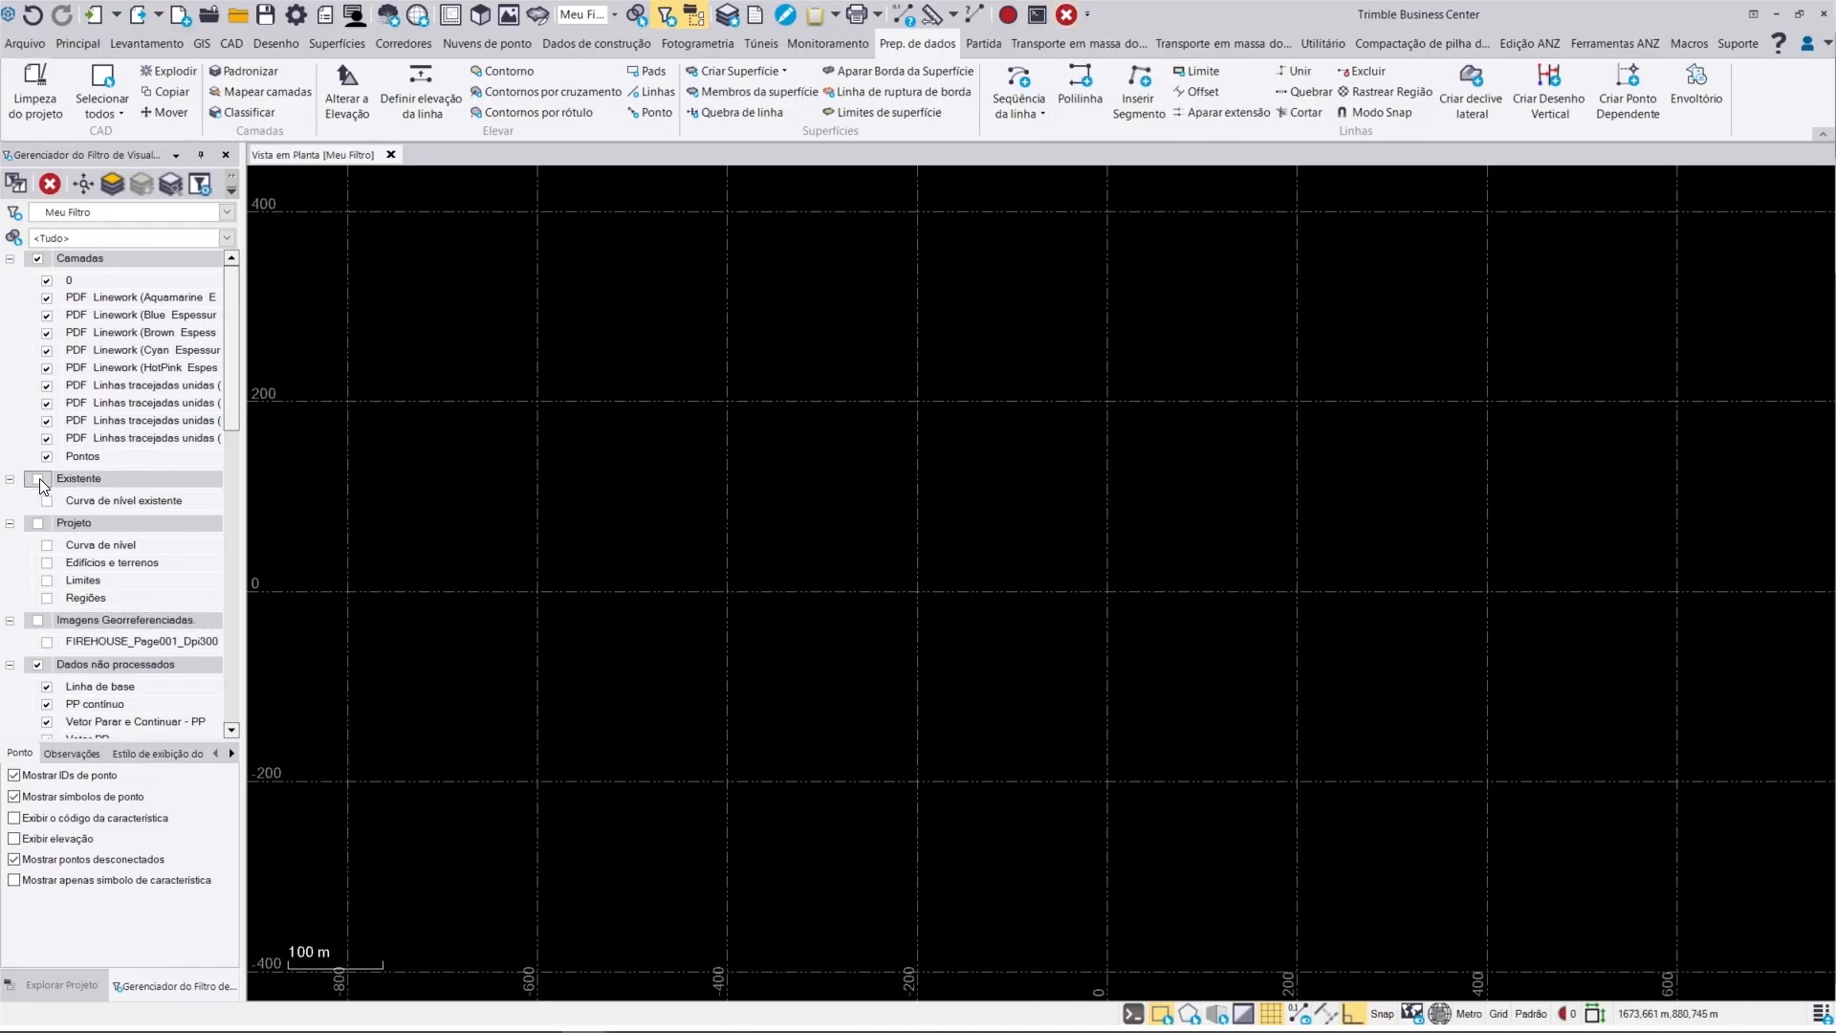
pyautogui.click(37, 523)
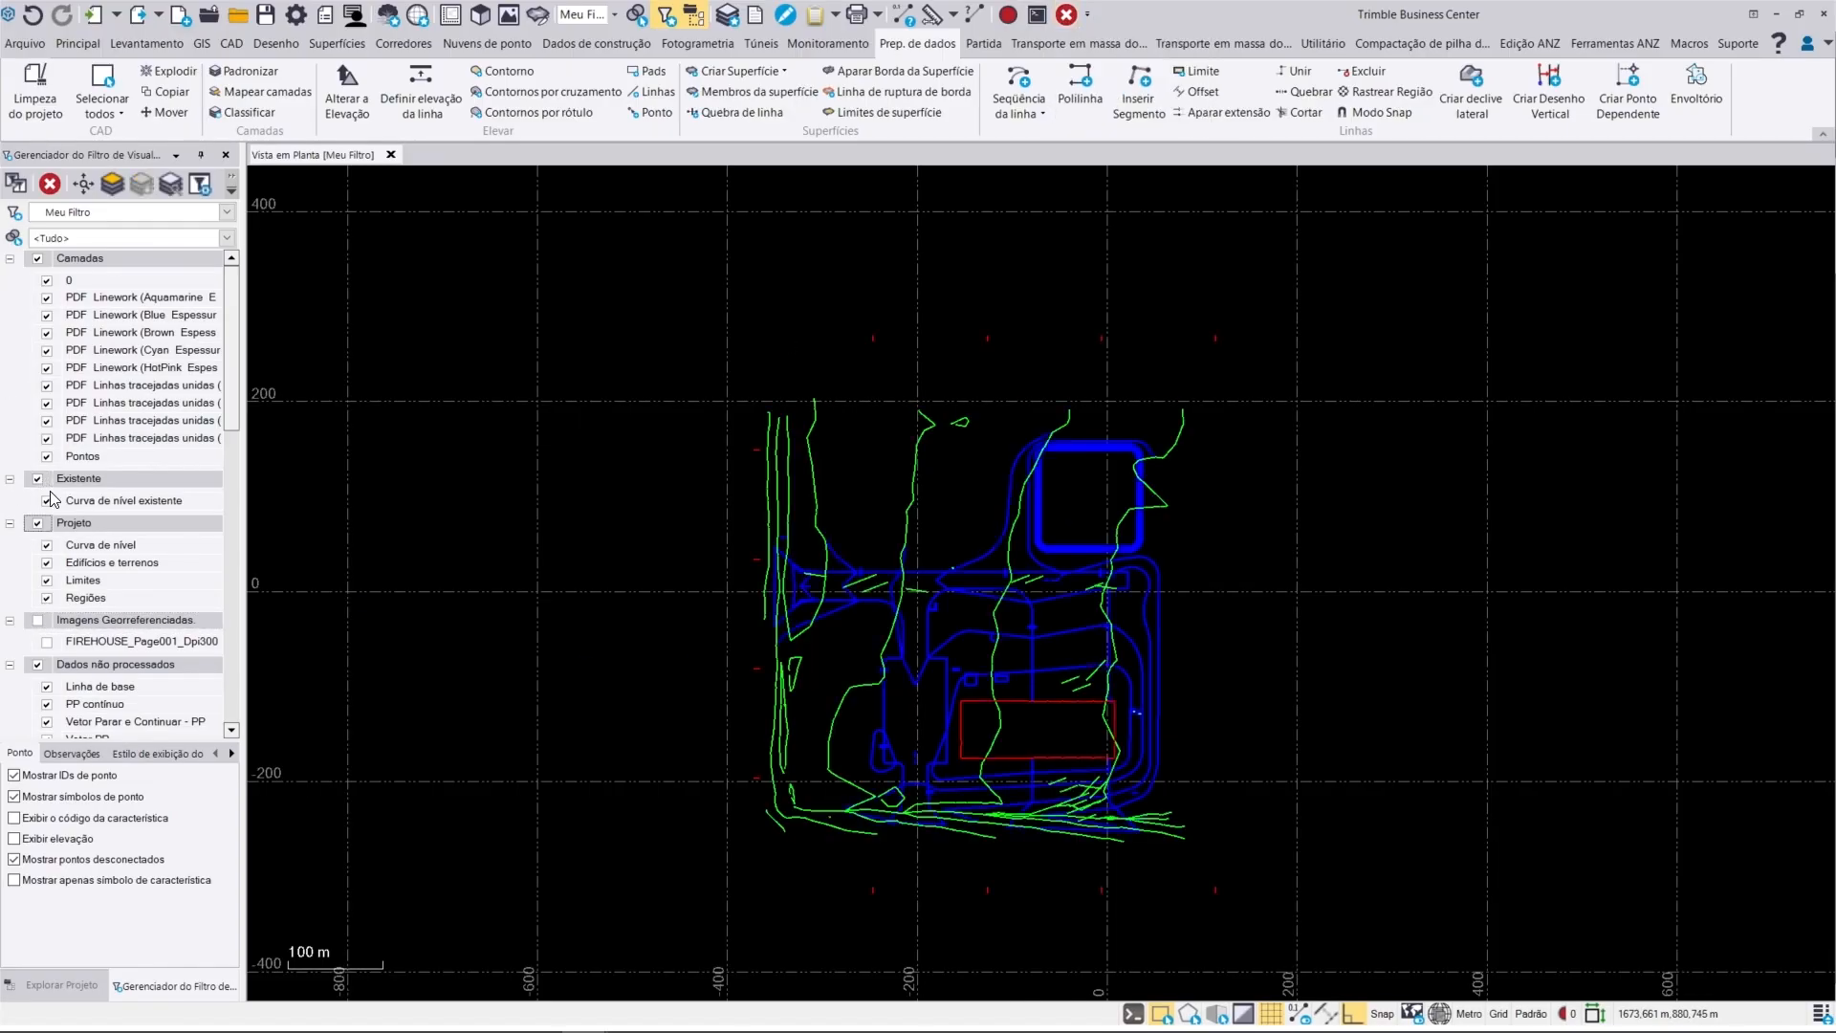
pyautogui.click(10, 258)
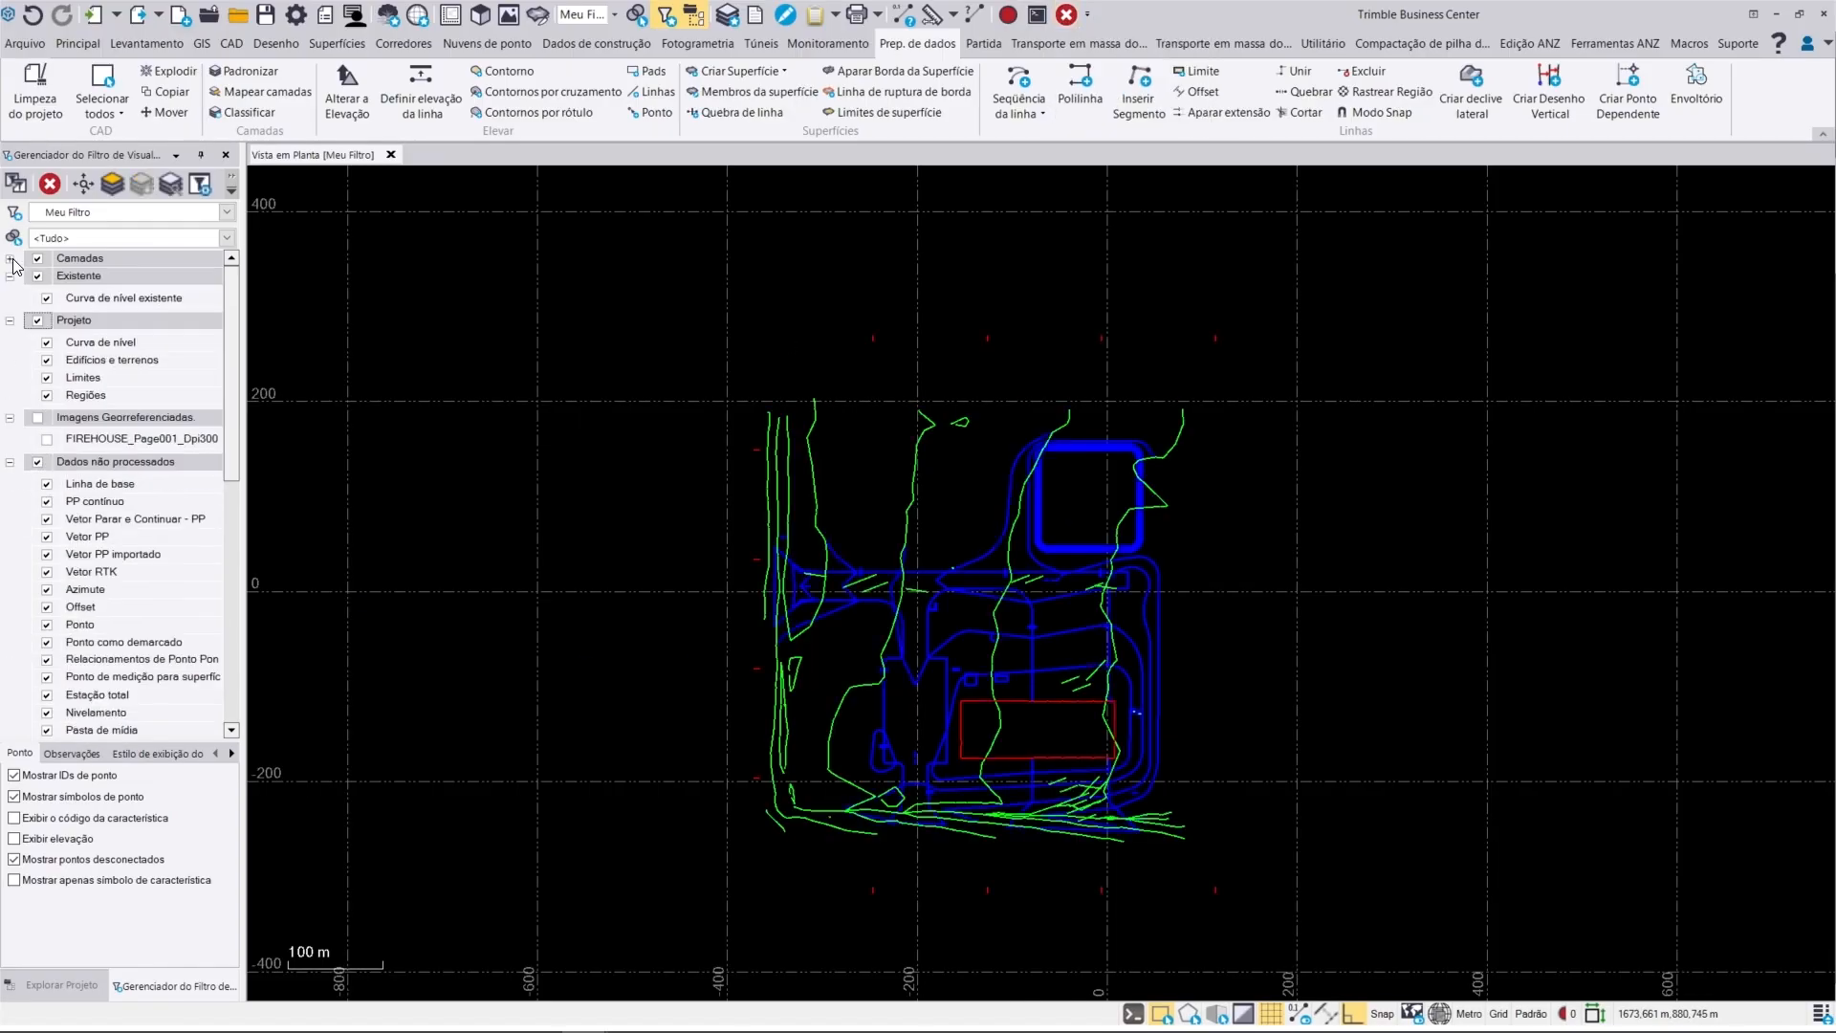
pyautogui.click(11, 462)
pyautogui.click(10, 479)
pyautogui.click(10, 496)
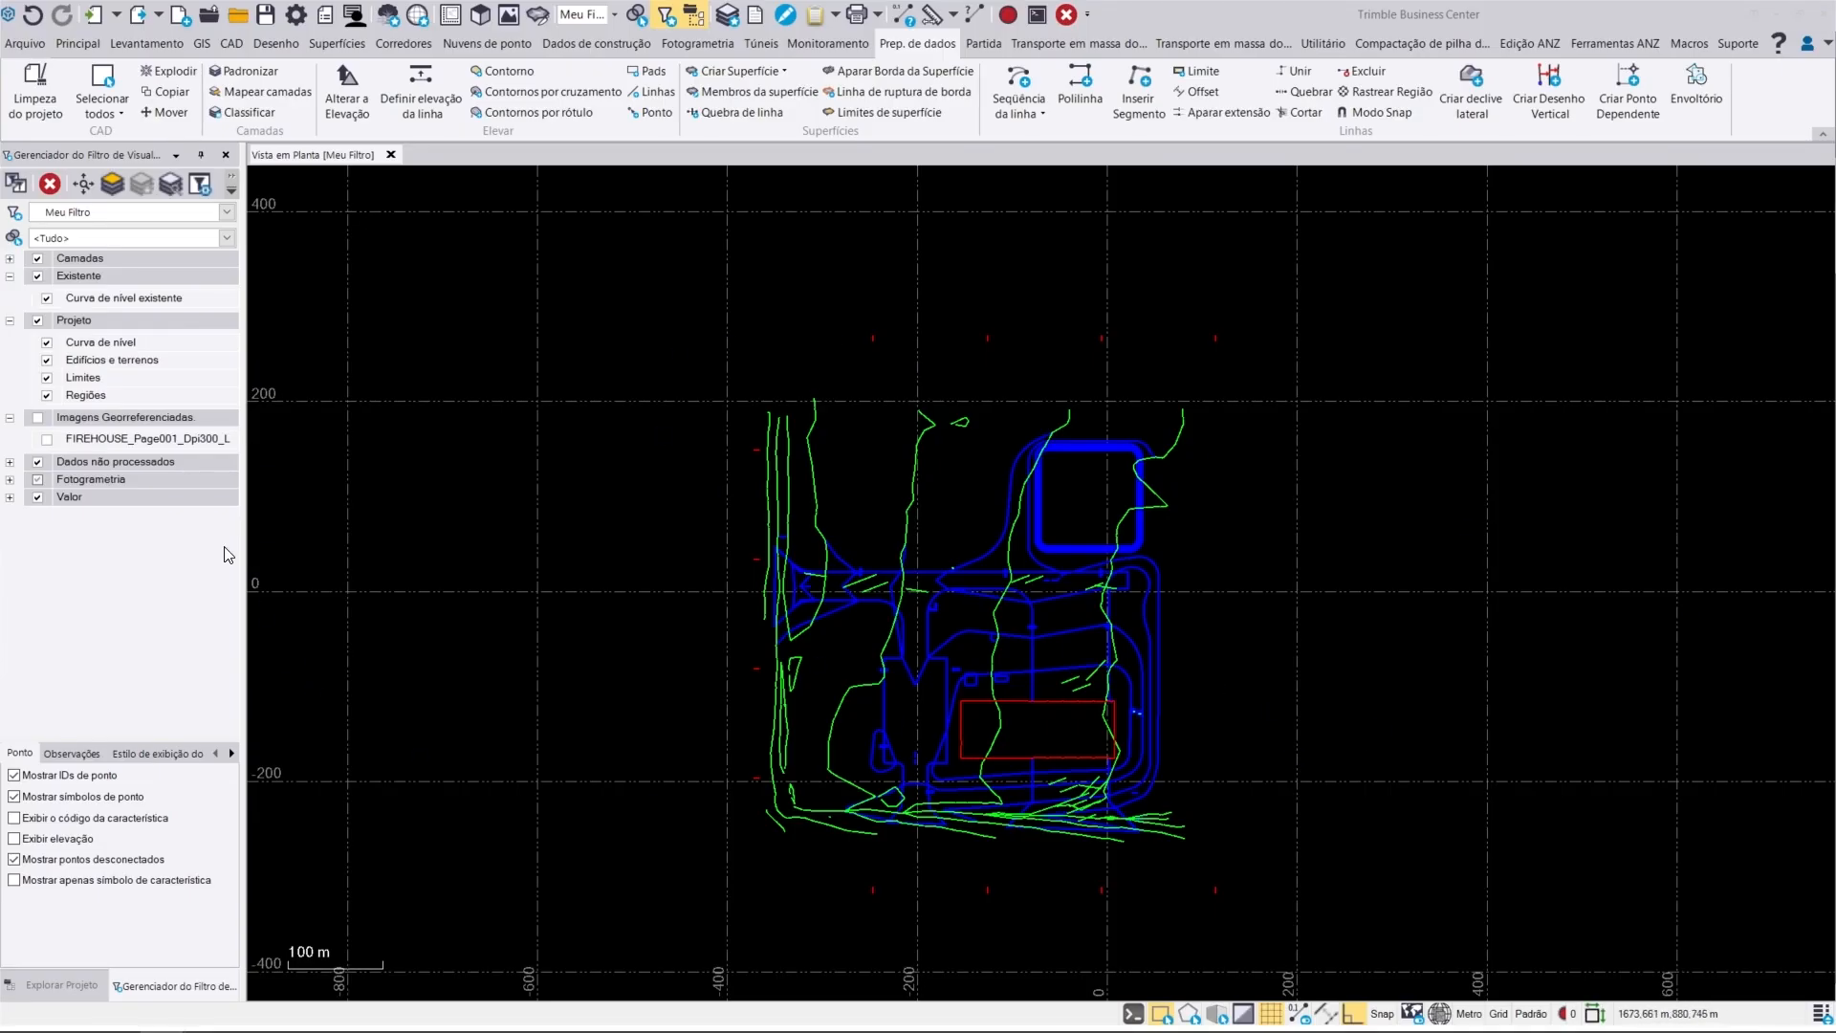
# Step: Show the georeferenced FIREHOUSE image and set the elevation of the existing contour crossing the retention pond's east side to 3816.5 m
pyautogui.click(37, 418)
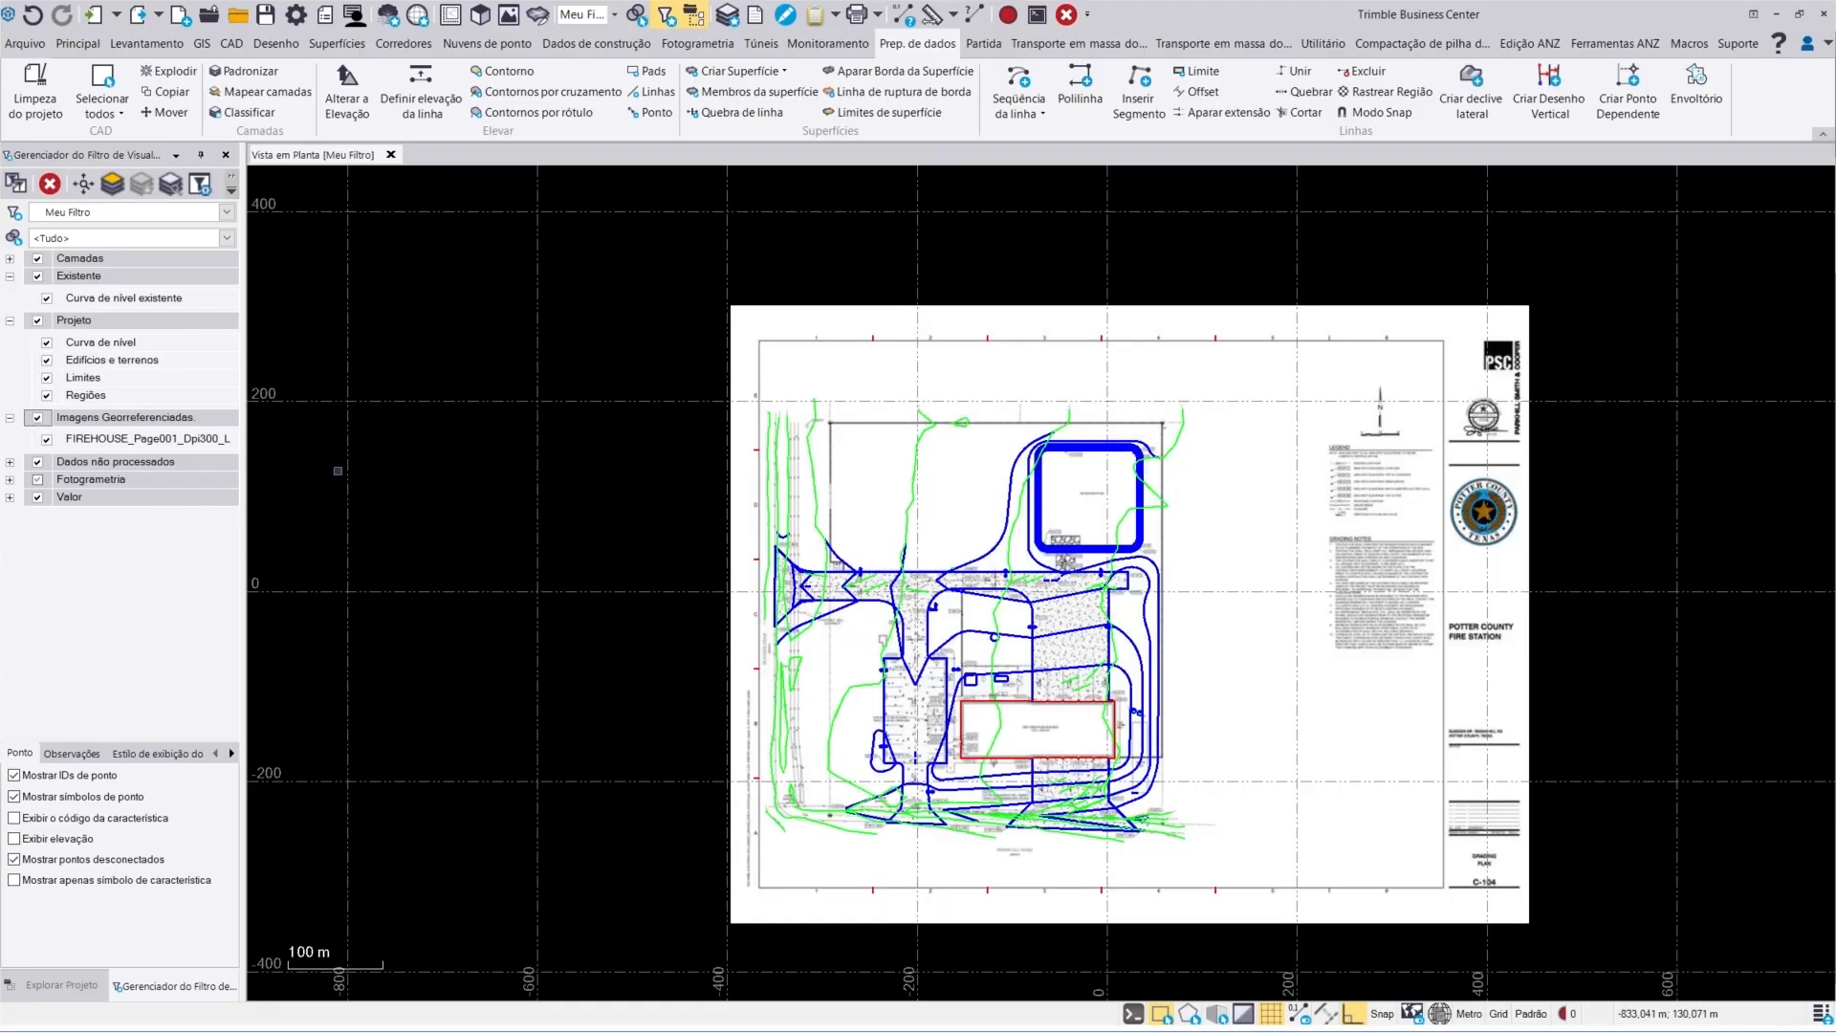
pyautogui.scroll(3, 1246, 435)
pyautogui.scroll(6, 1191, 557)
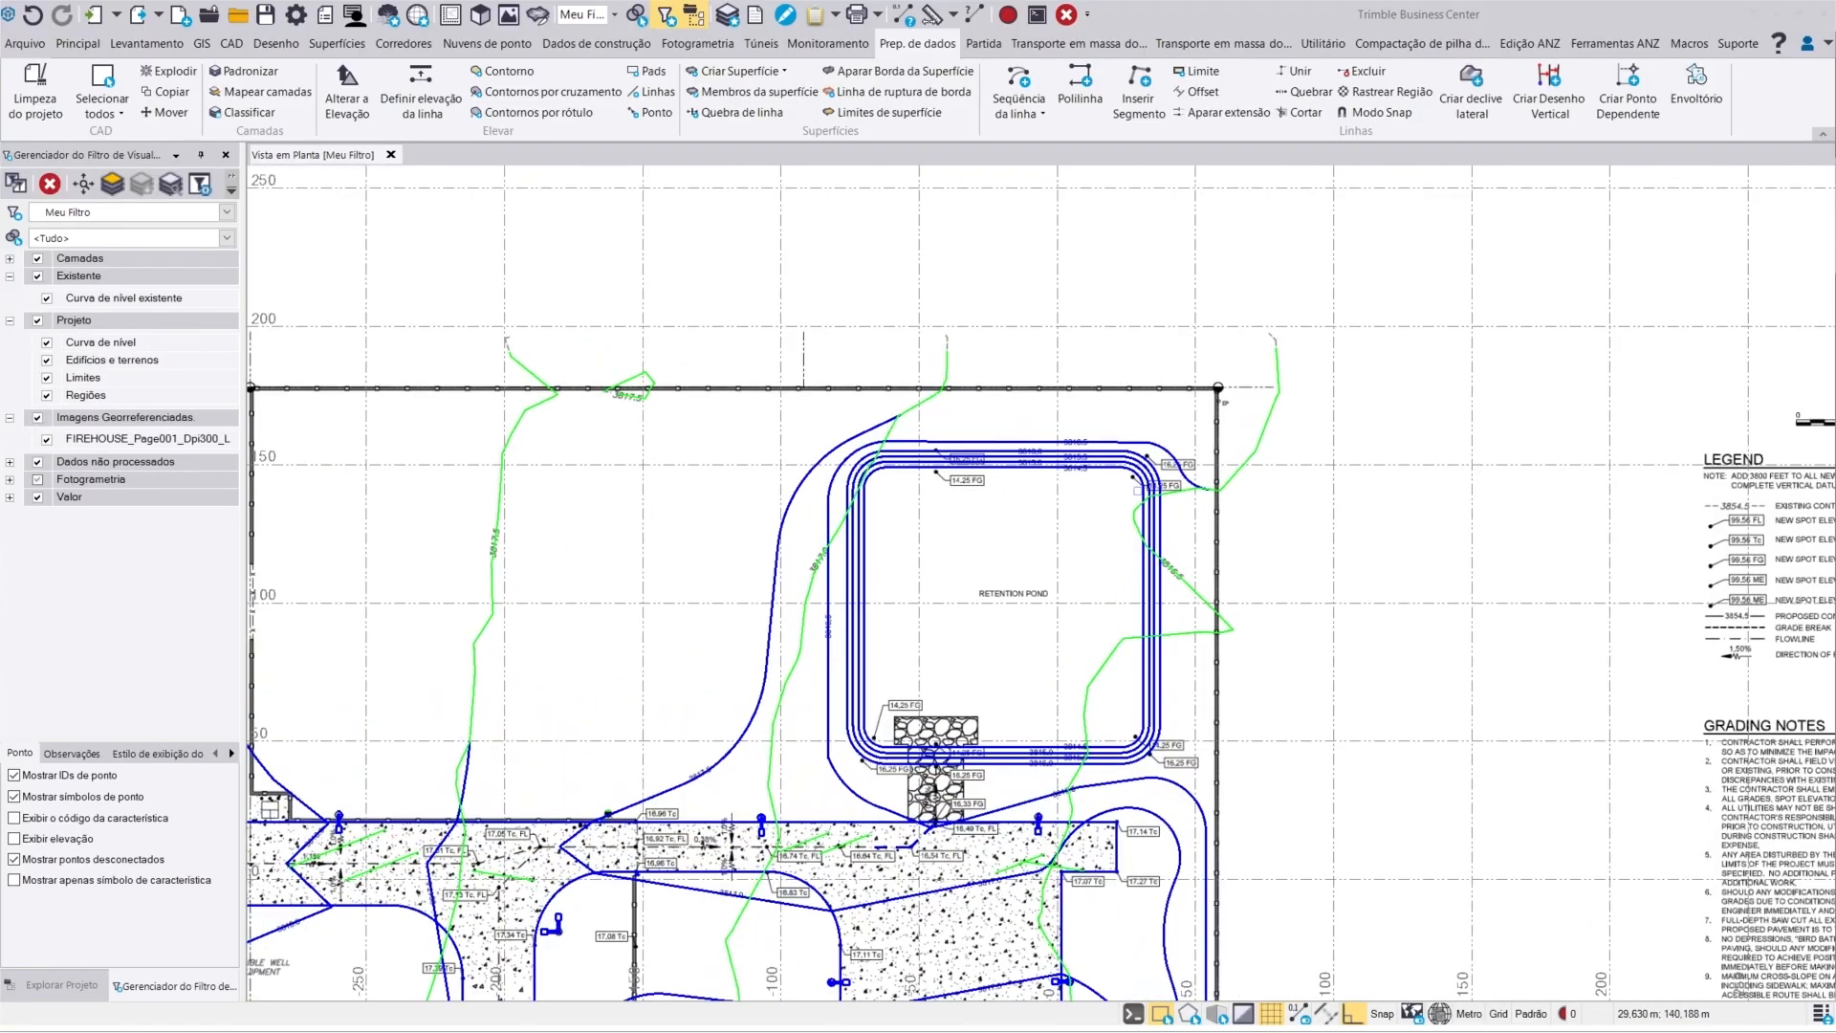
pyautogui.moveTo(1263, 579); pyautogui.dragTo(1080, 625, button='middle')
pyautogui.scroll(1, 949, 649)
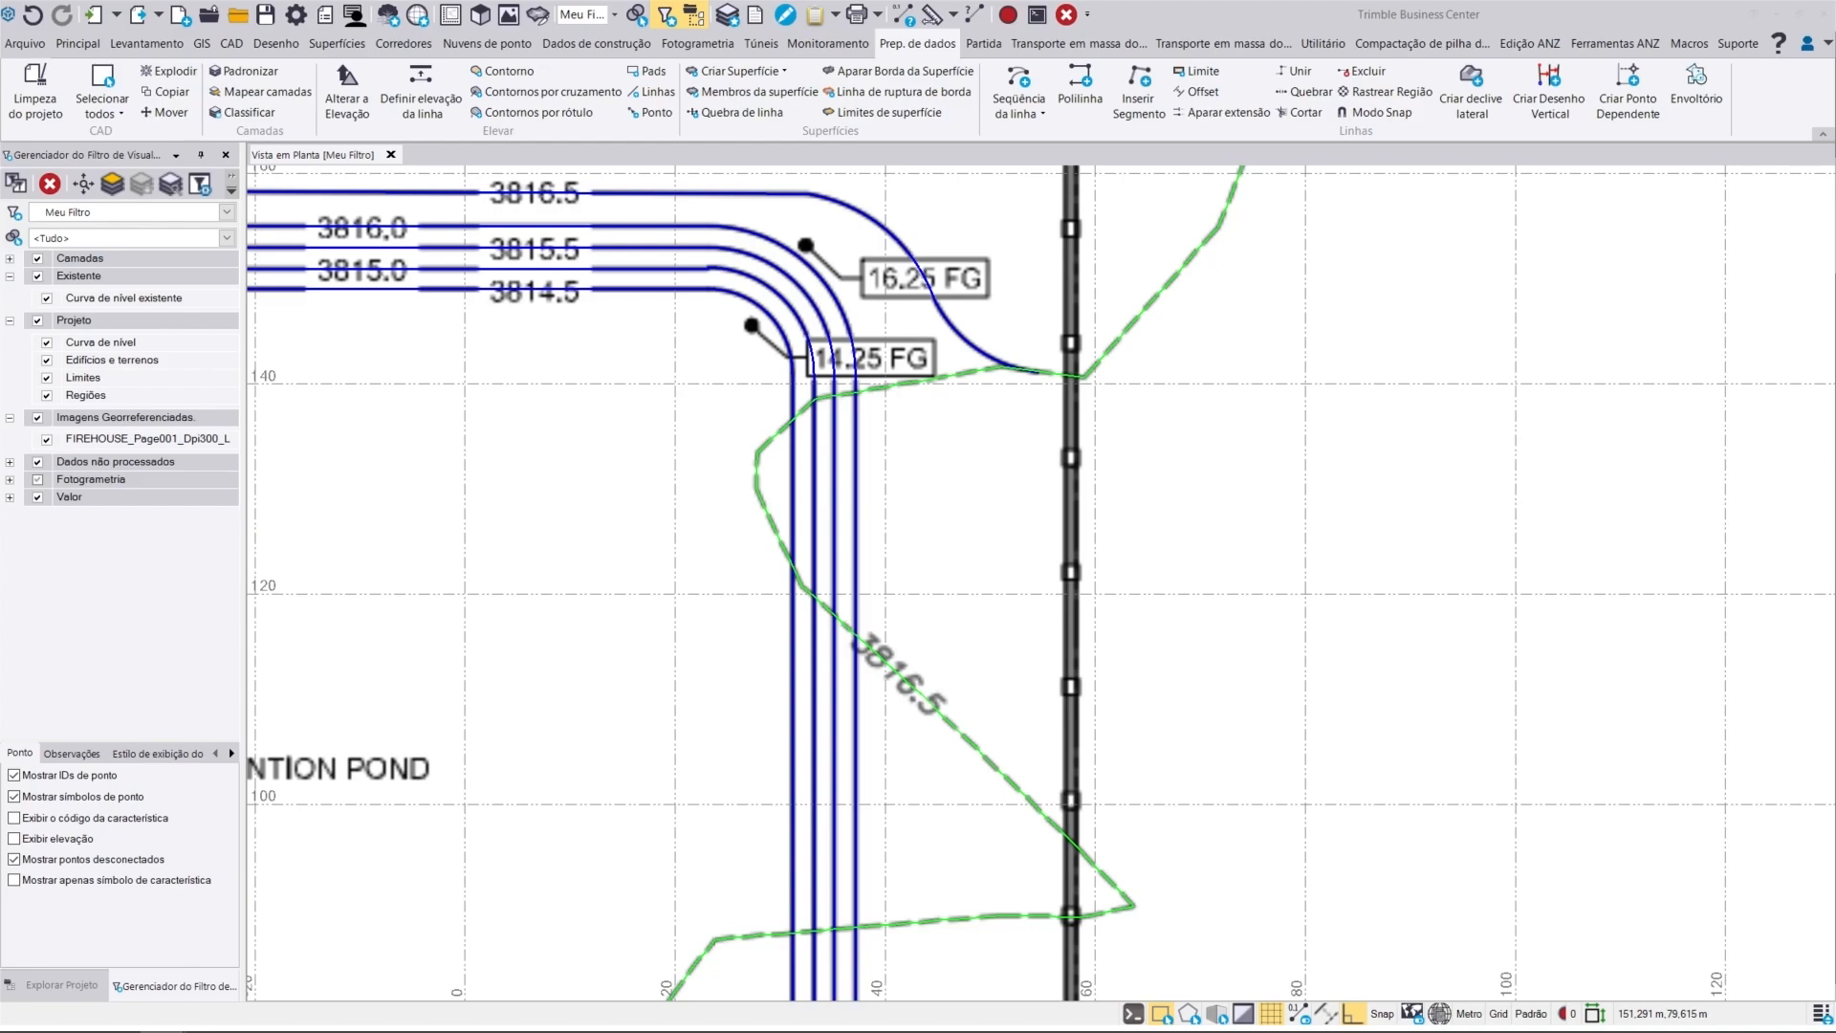
pyautogui.click(419, 105)
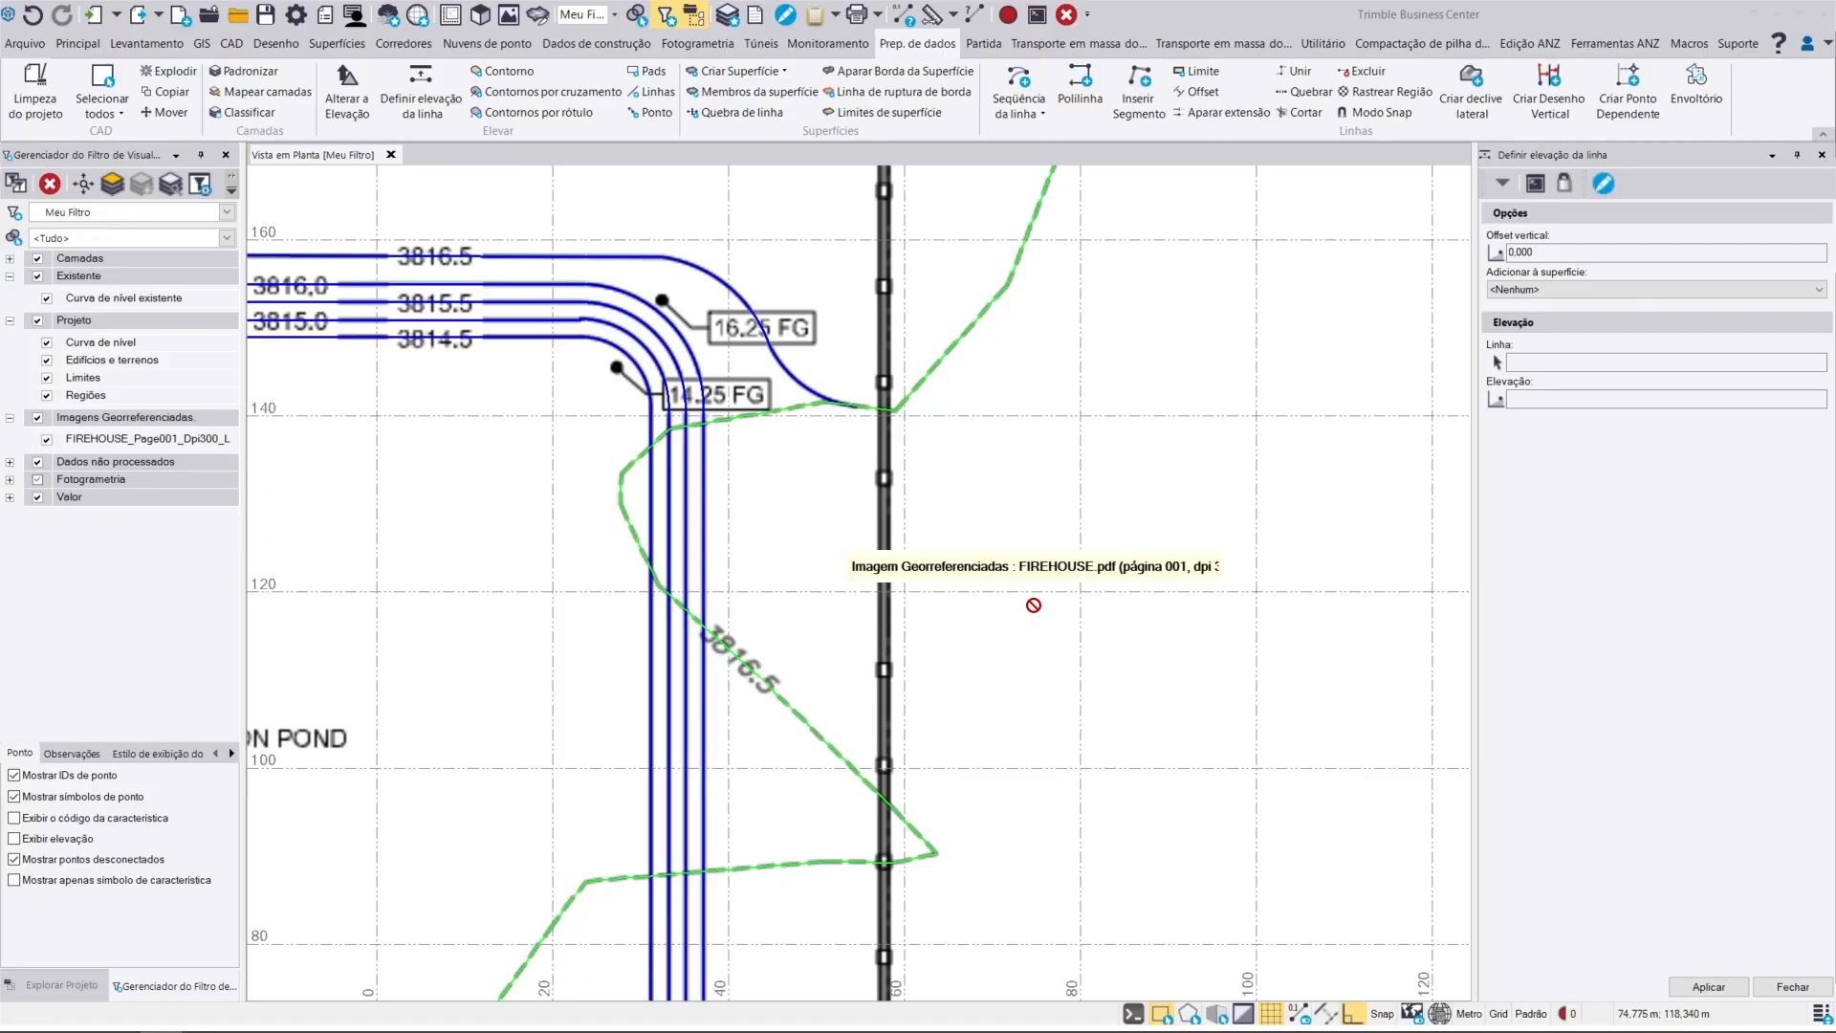
pyautogui.click(1561, 361)
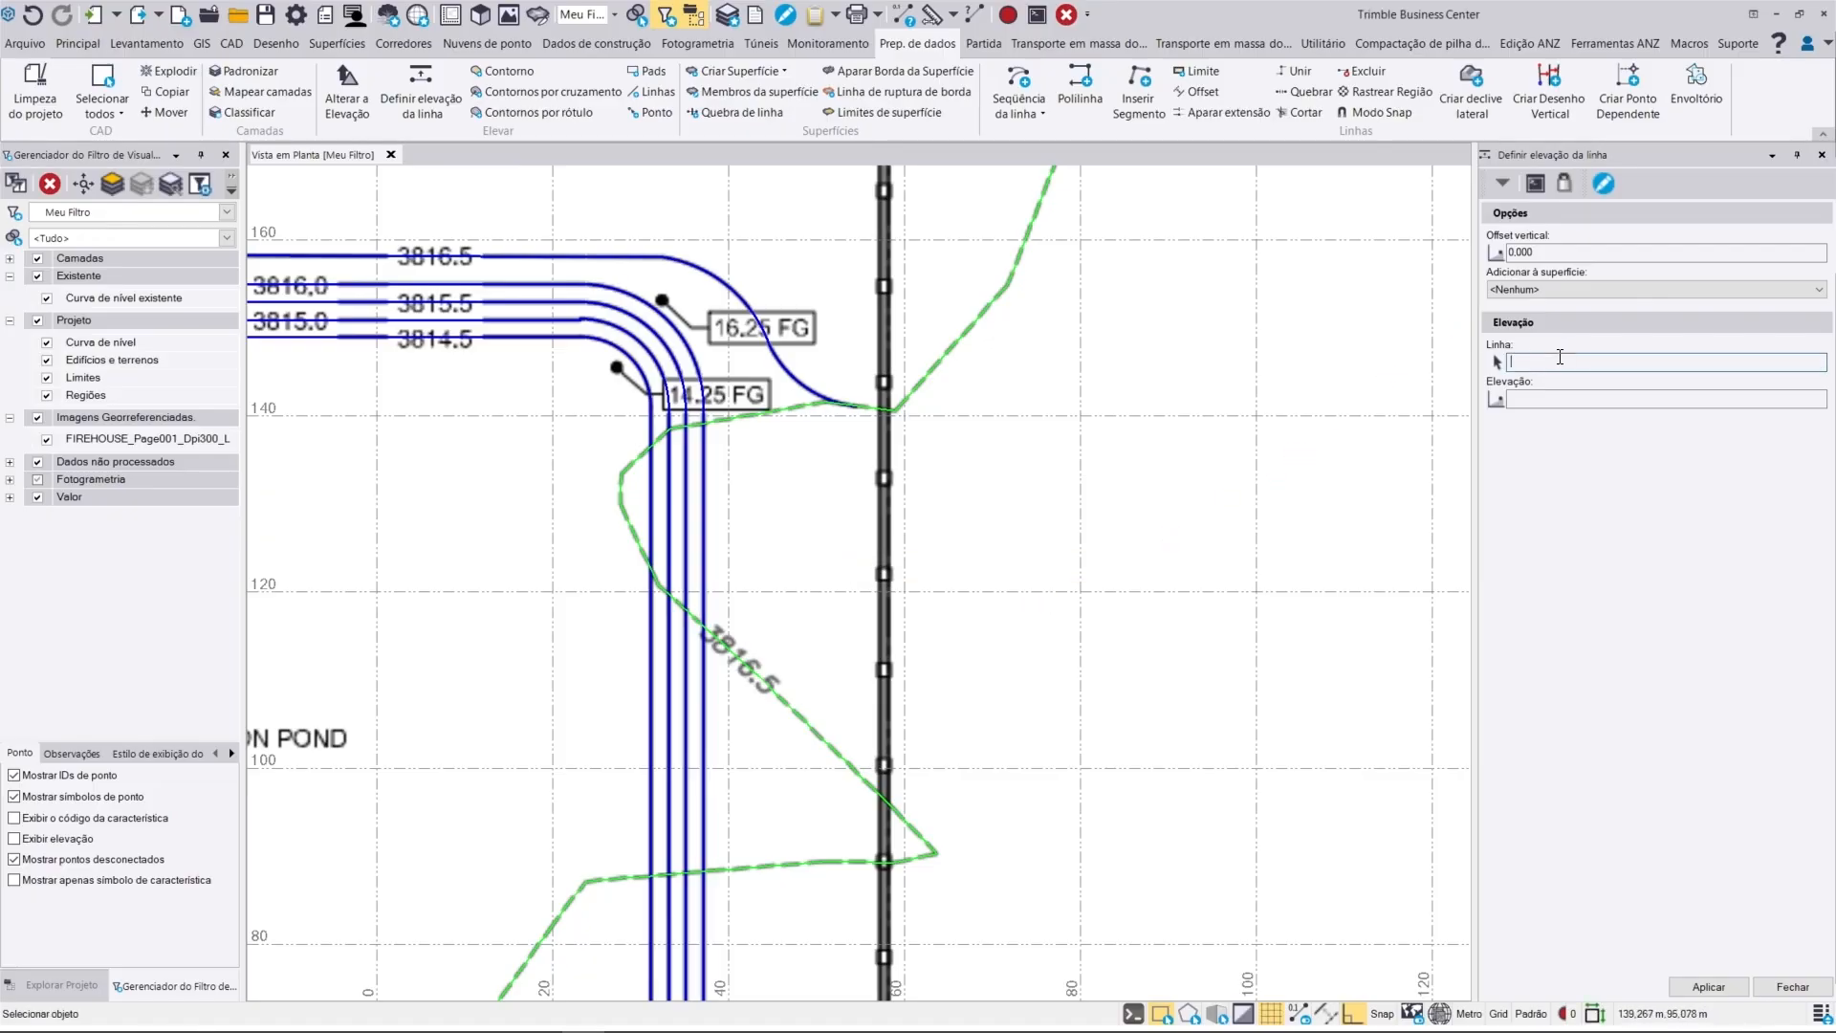
pyautogui.click(953, 344)
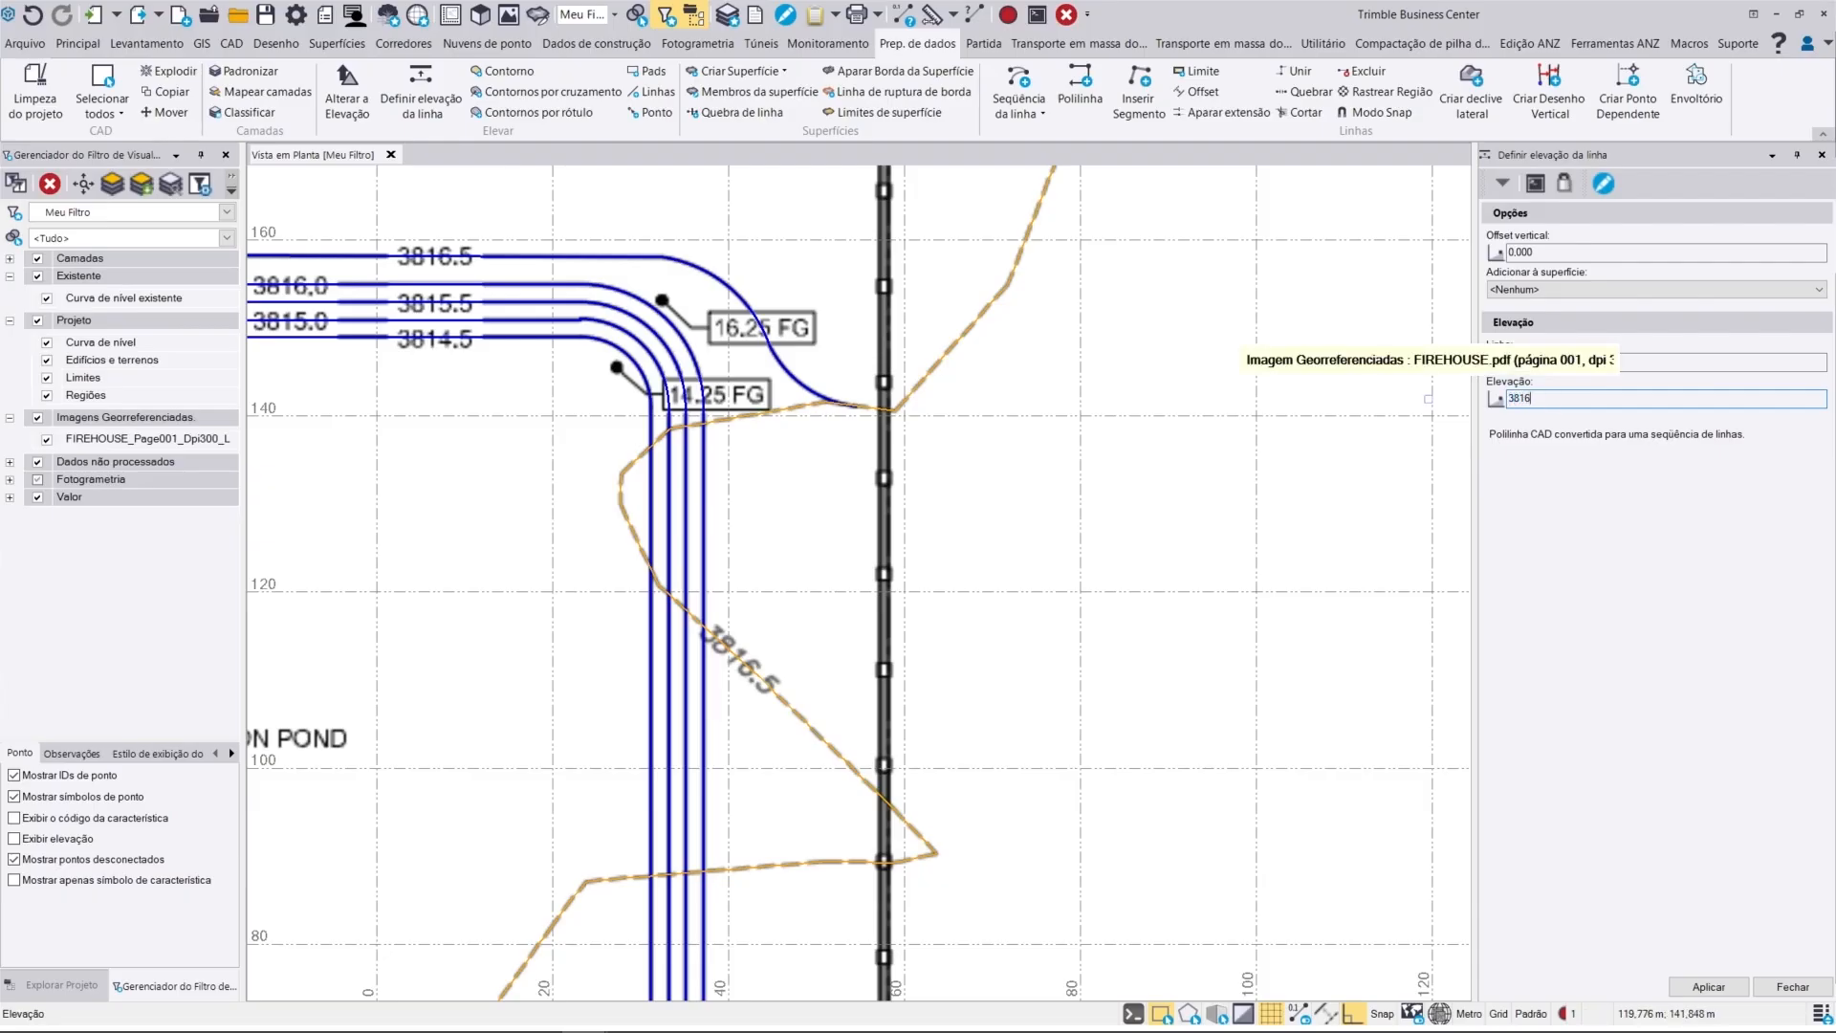
pyautogui.press('Return')
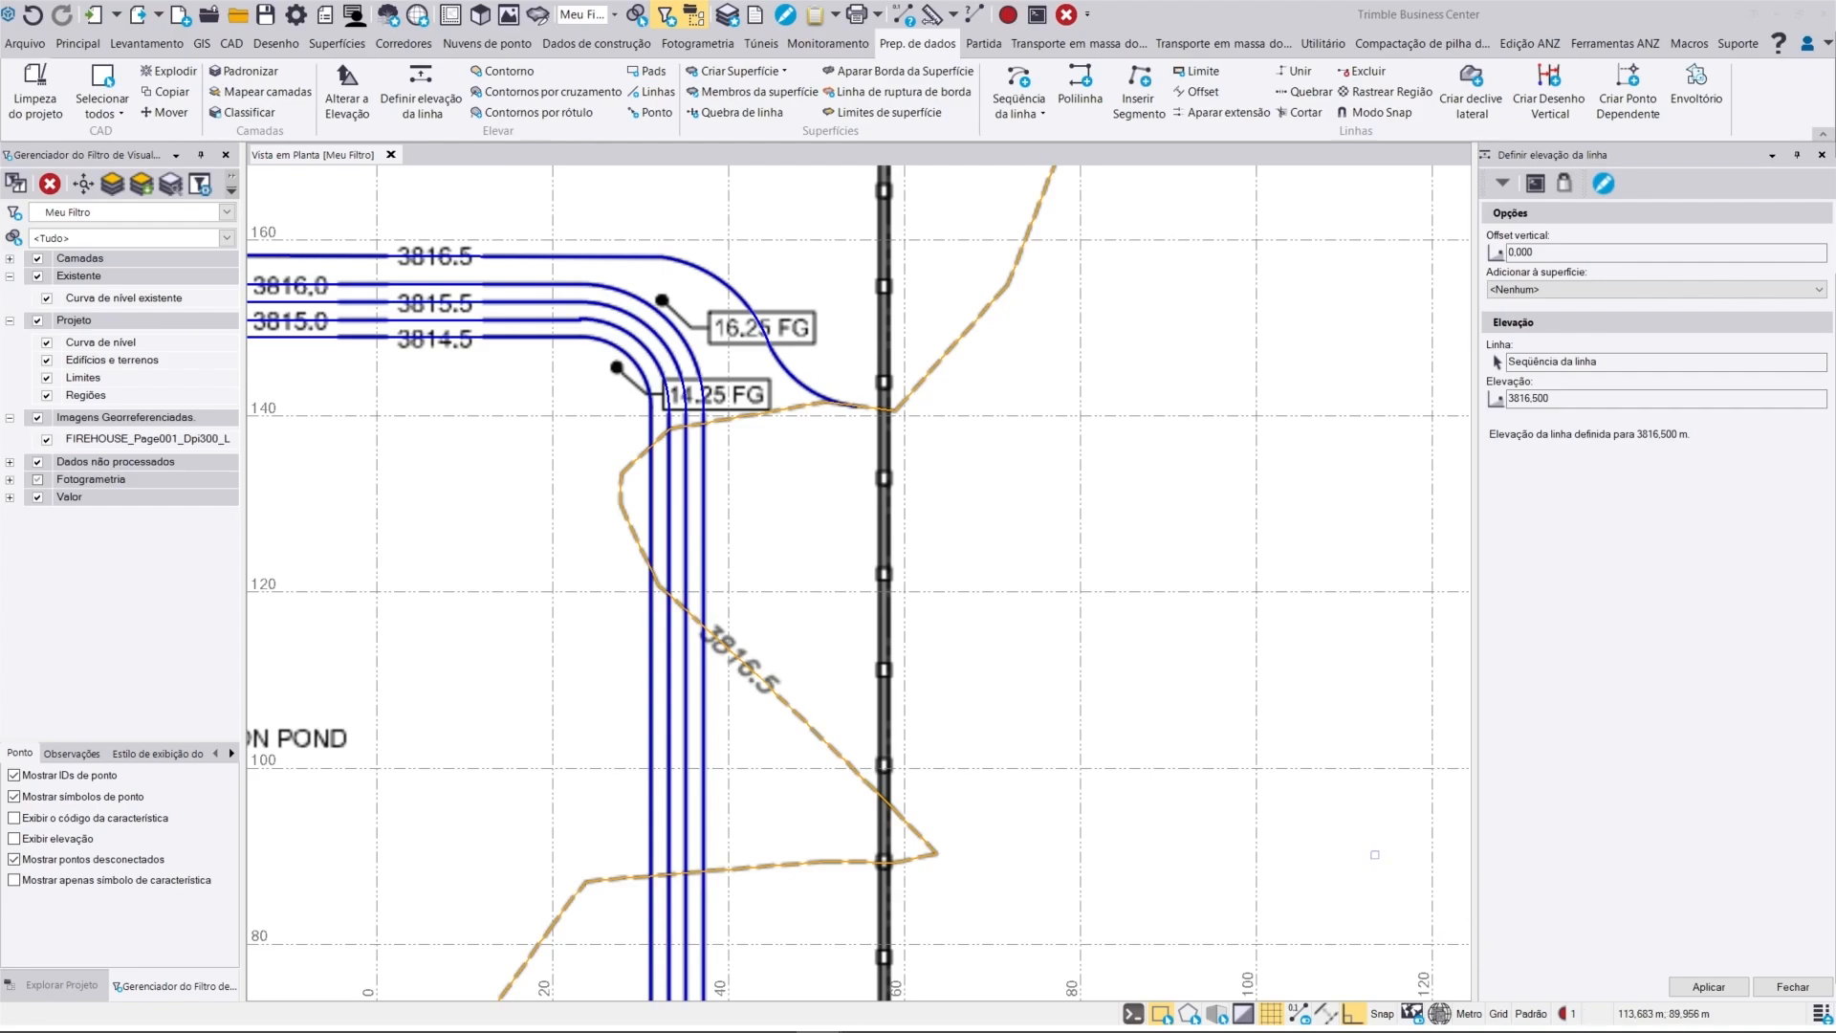
# Step: Set the view filter to display zero-elevation objects in an alternate colour, using Magenta
pyautogui.click(230, 753)
pyautogui.click(230, 753)
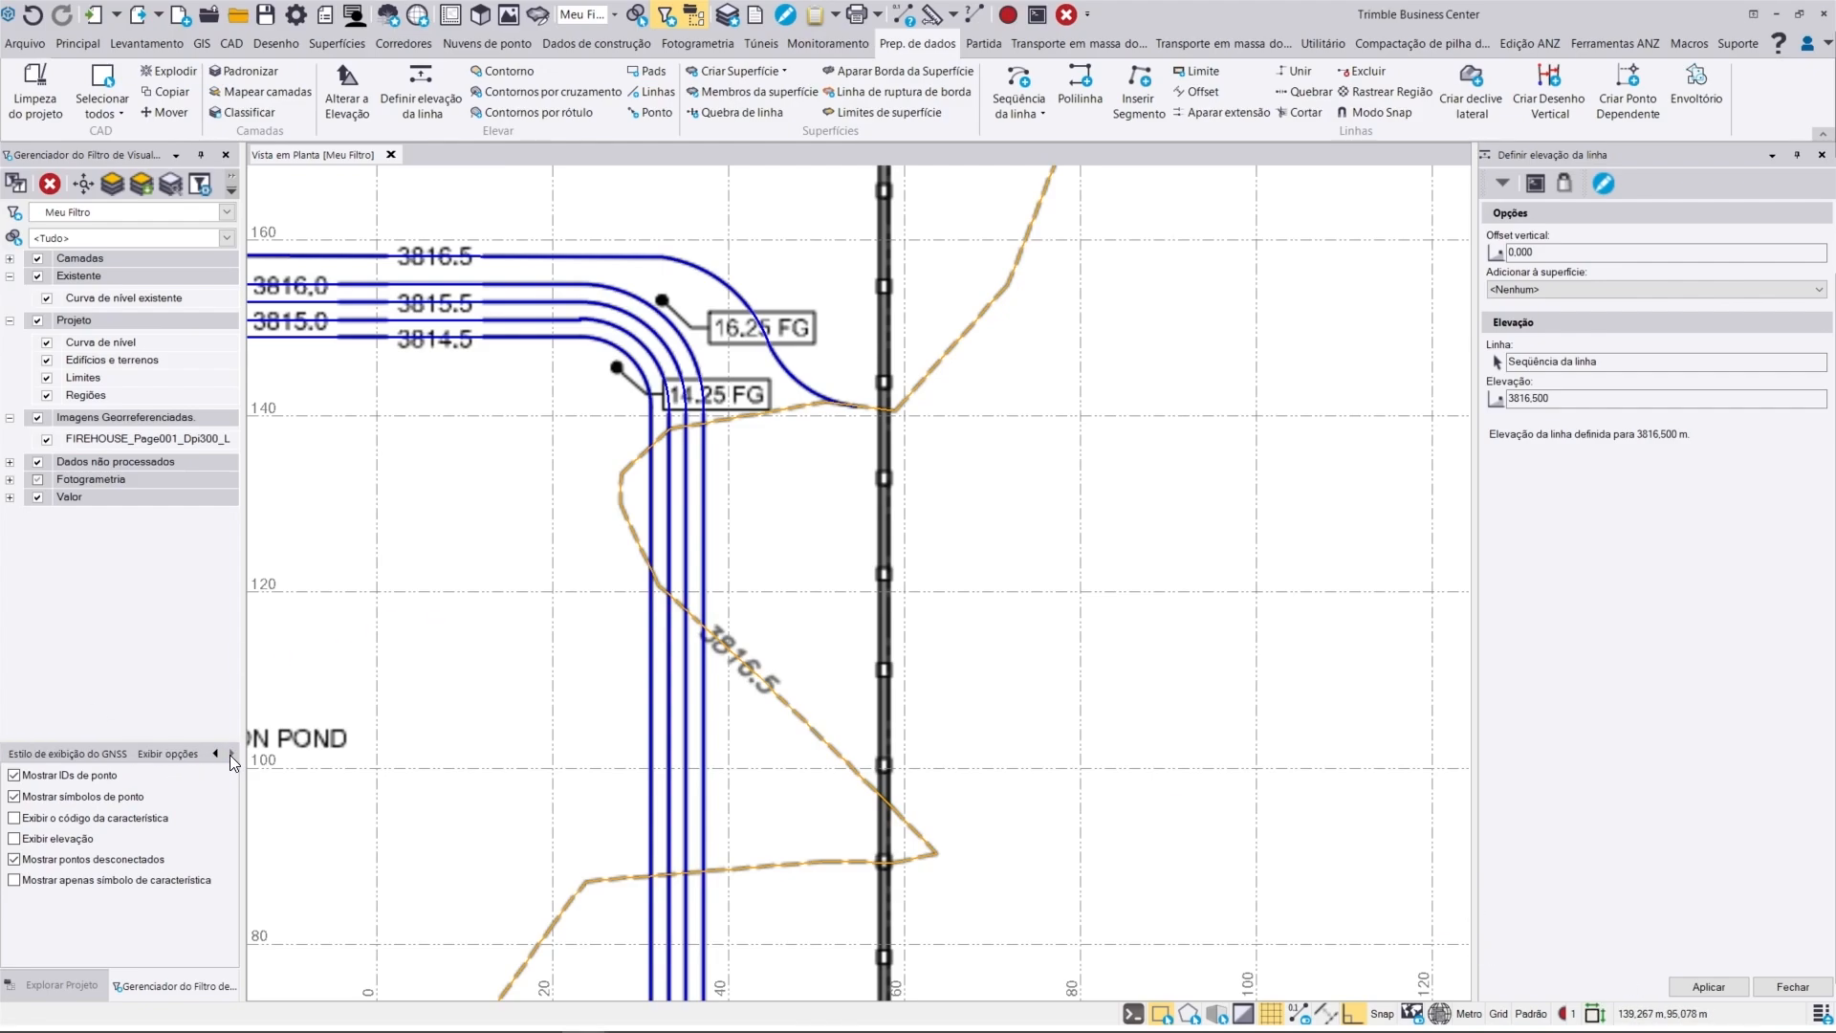
pyautogui.click(179, 753)
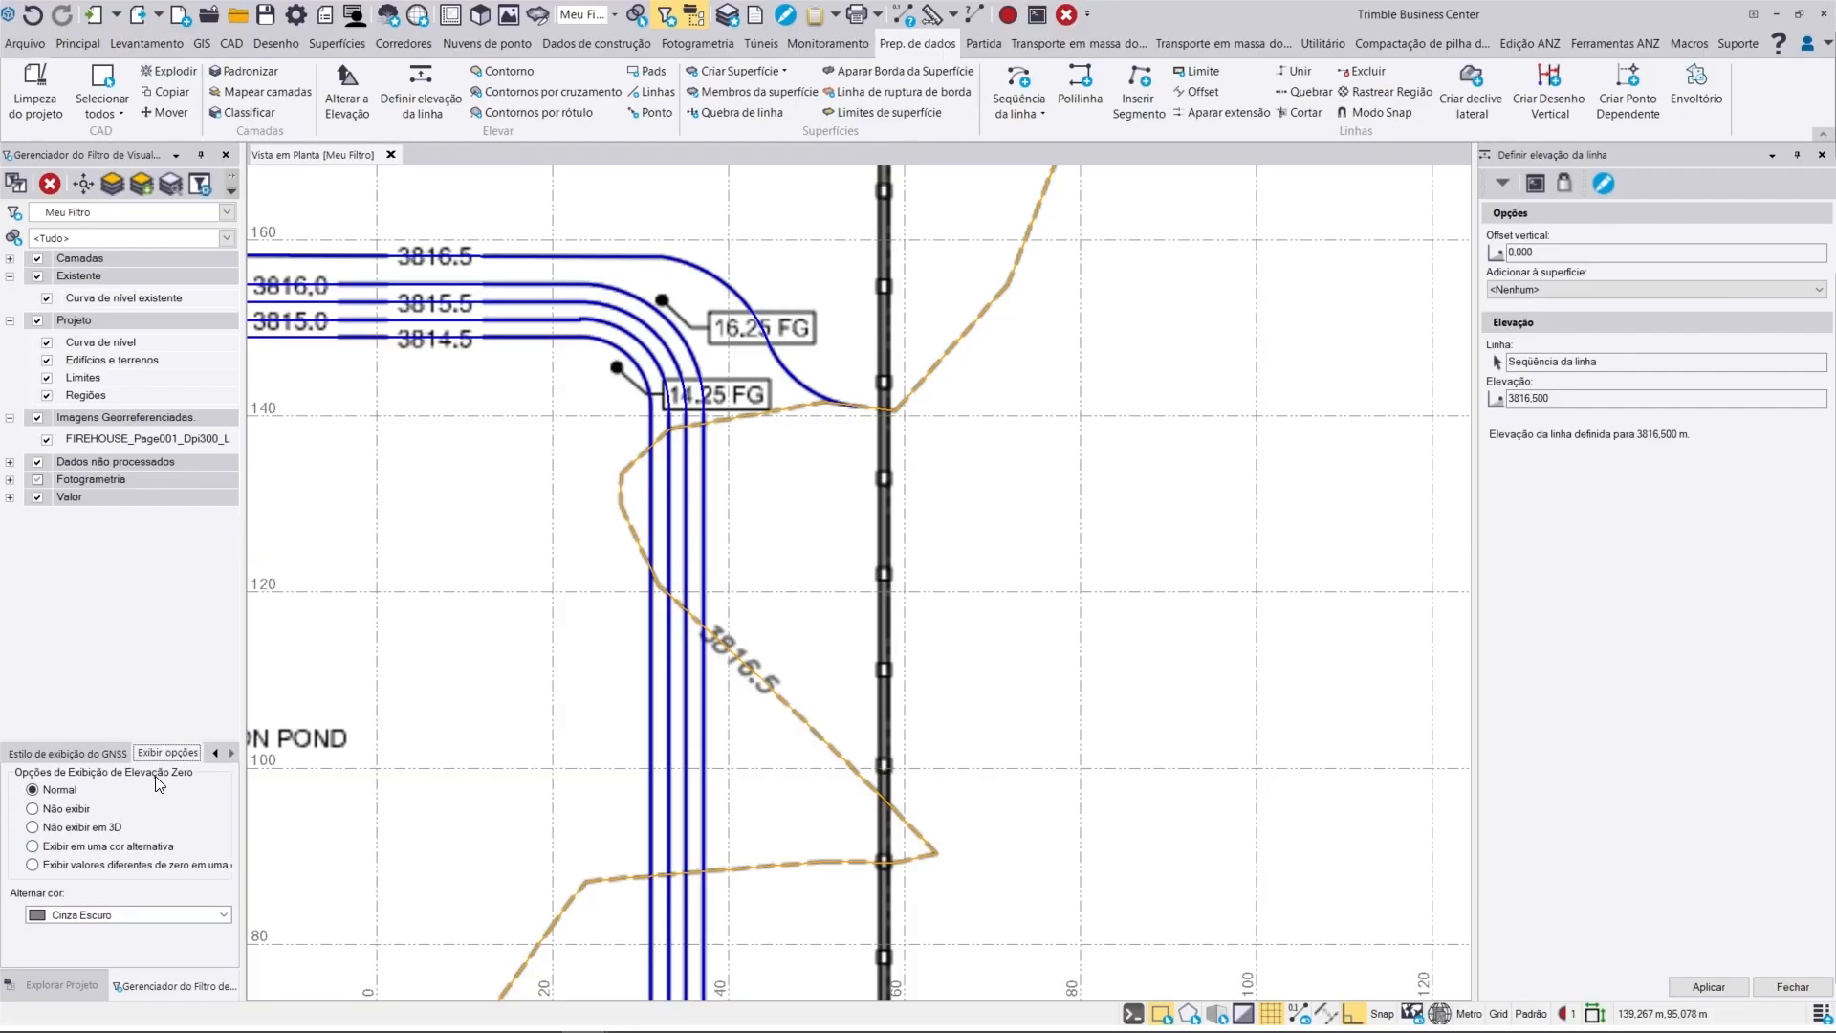
pyautogui.click(146, 846)
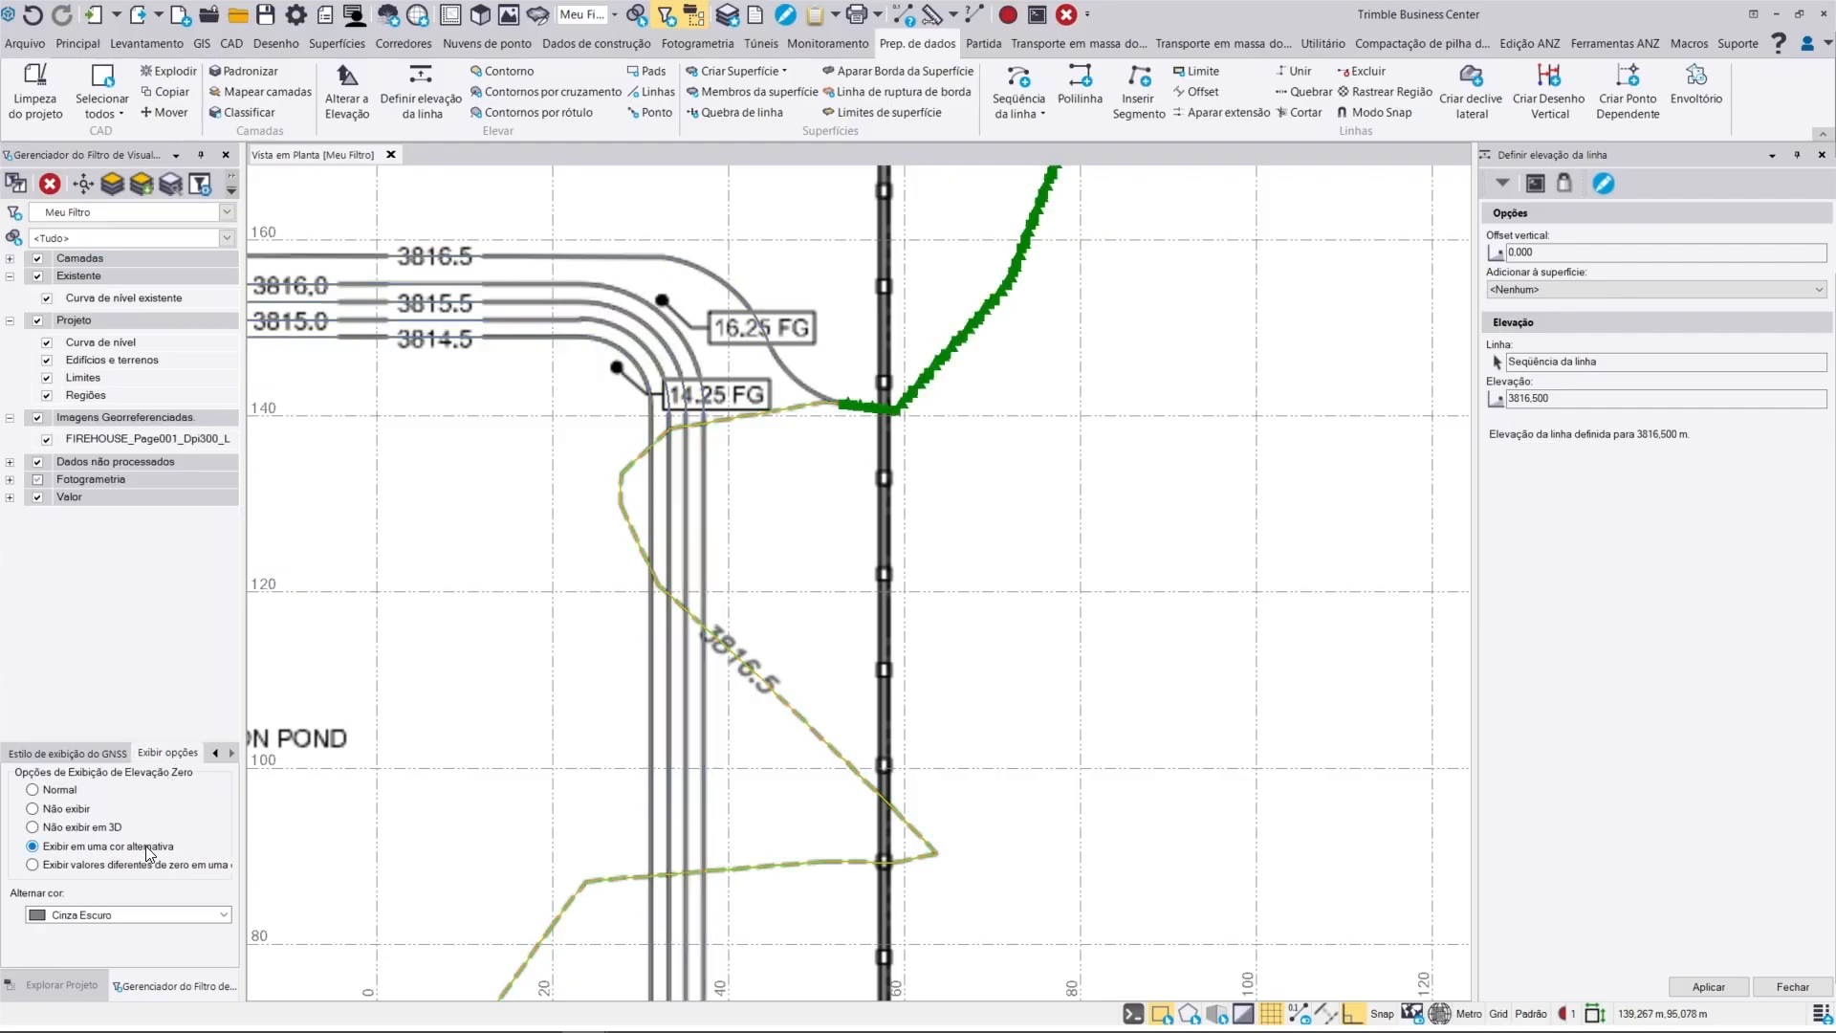
pyautogui.click(163, 914)
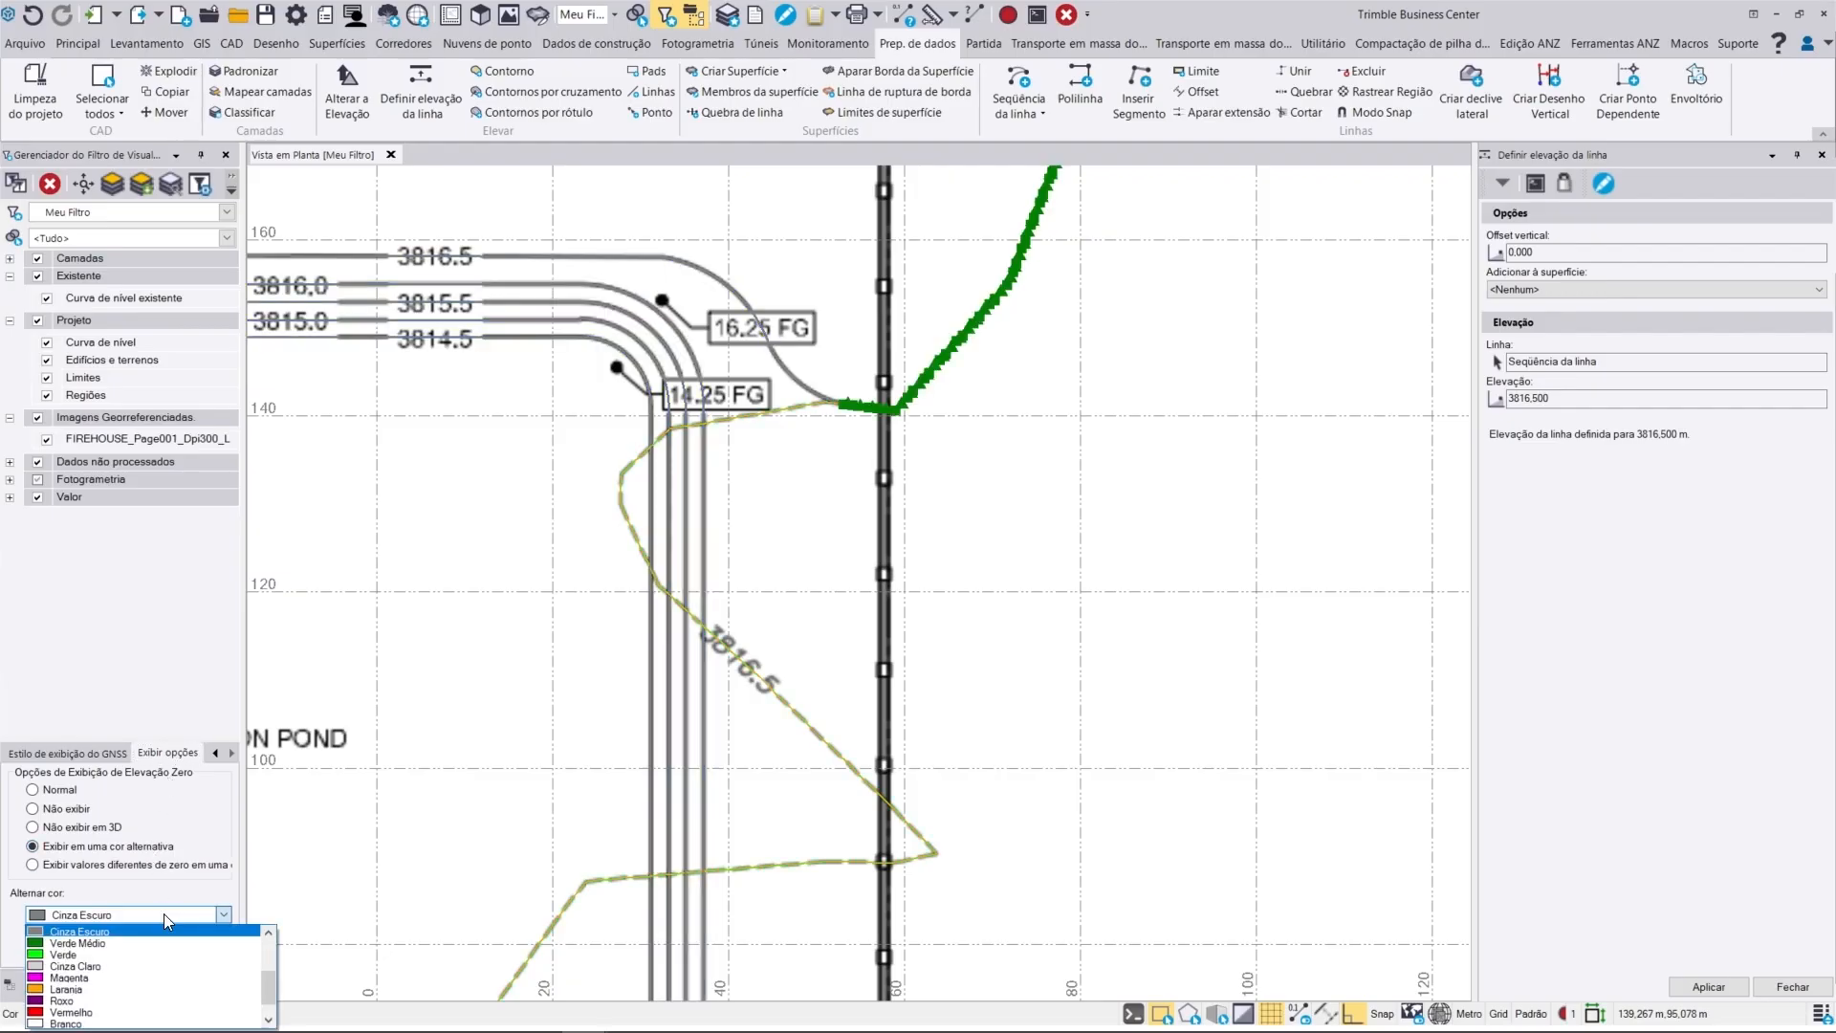
pyautogui.click(108, 977)
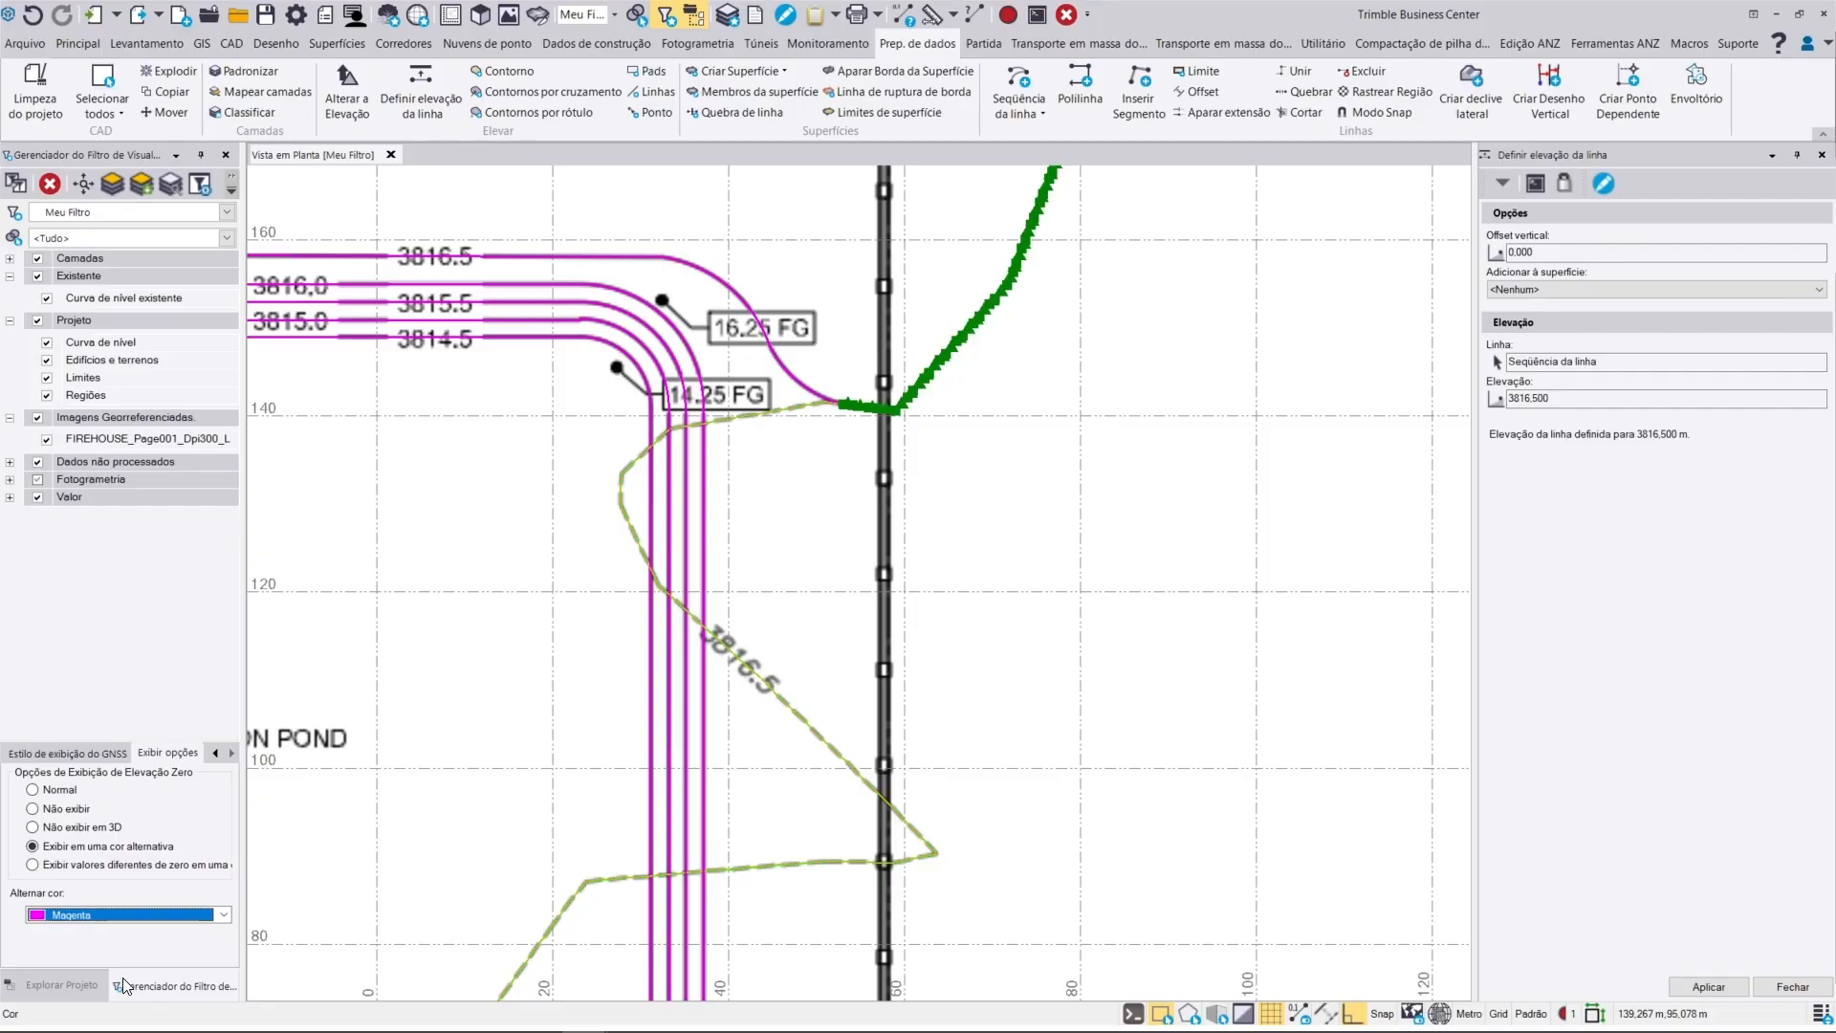
# Step: Set the elevation of the existing contour crossing the retention pond's west side to 3817 m
pyautogui.scroll(-4, 507, 718)
pyautogui.moveTo(493, 723); pyautogui.dragTo(1054, 447, button='middle')
pyautogui.scroll(-3, 858, 594)
pyautogui.moveTo(1103, 613); pyautogui.dragTo(1106, 651, button='middle')
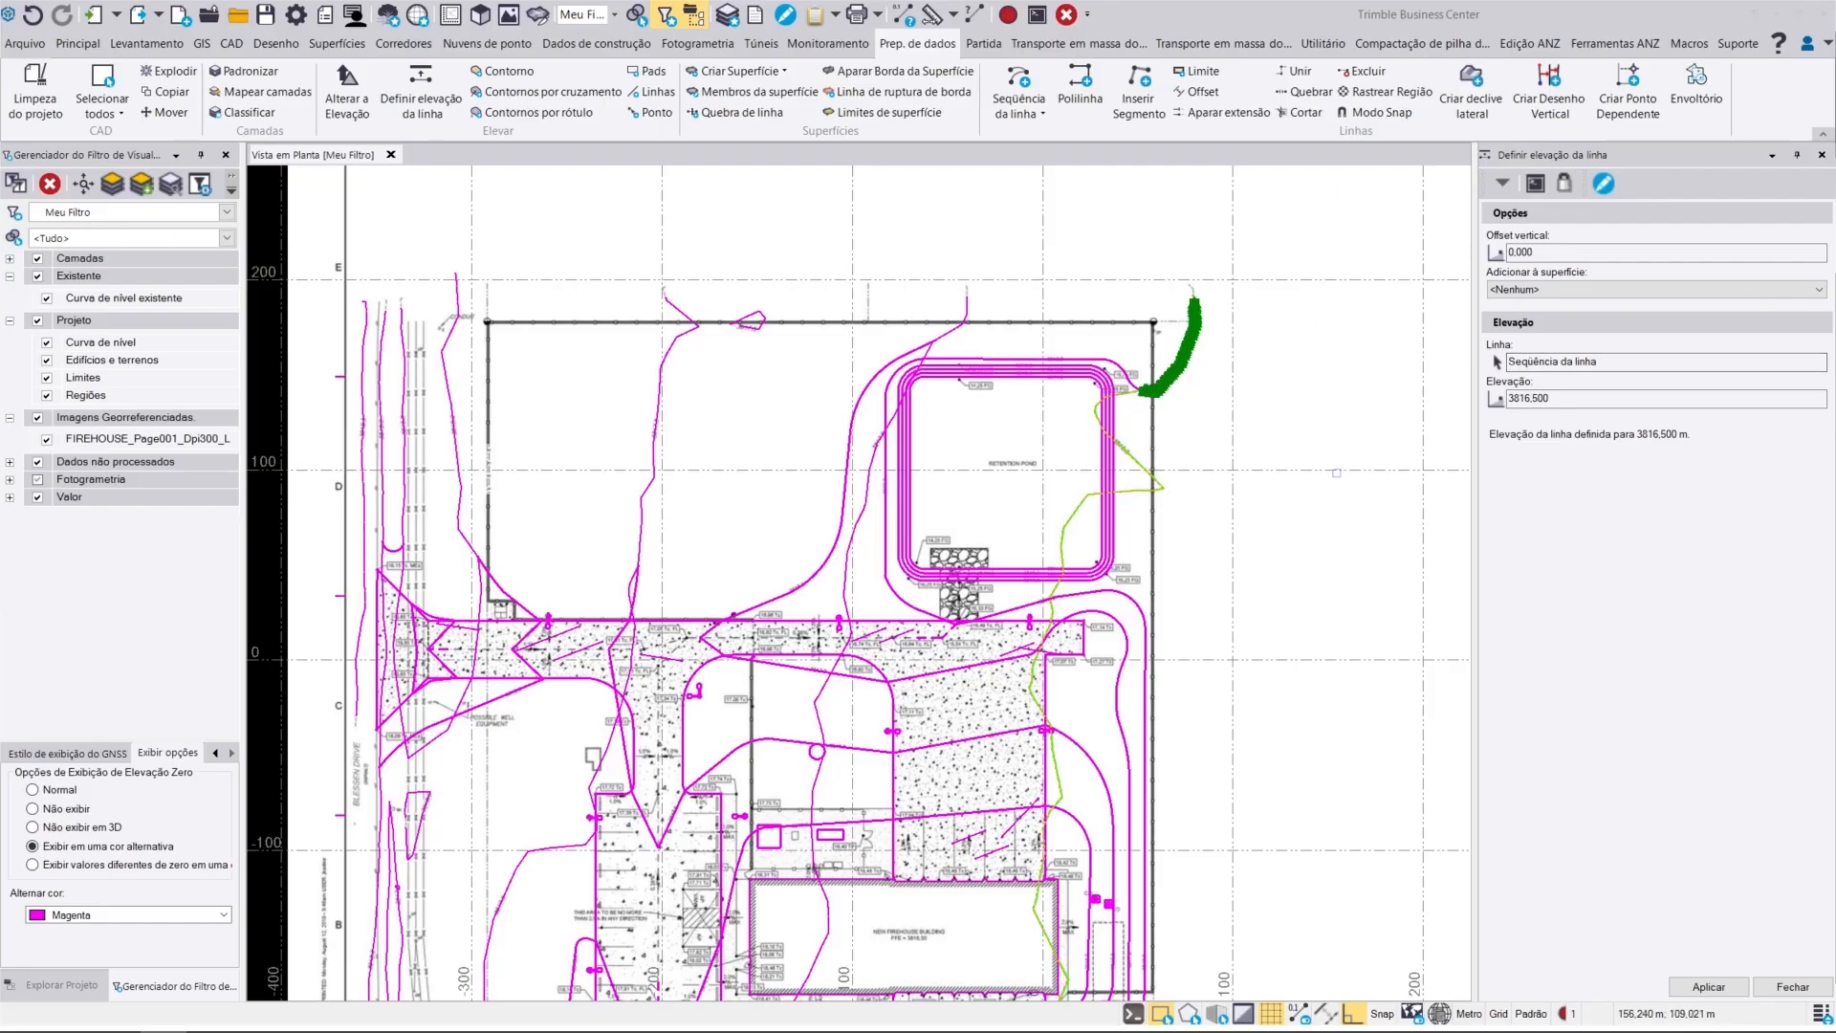
pyautogui.click(1293, 550)
pyautogui.scroll(8, 1052, 421)
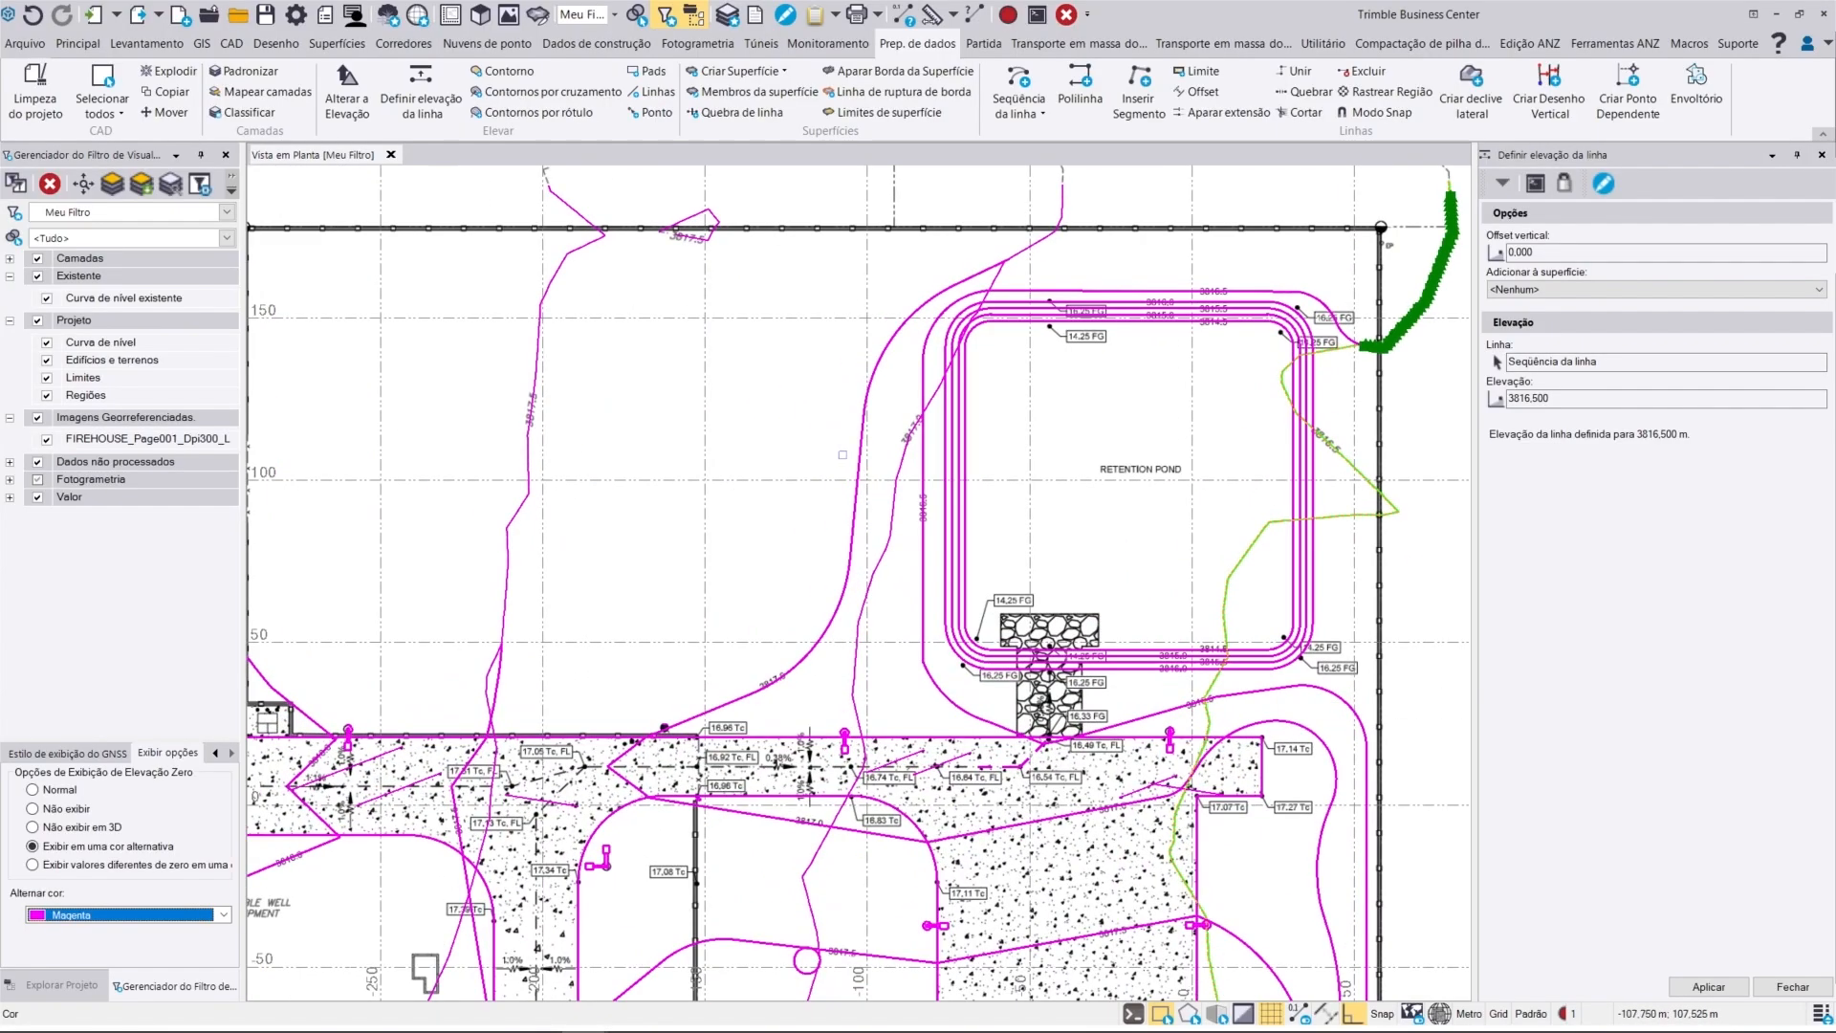
pyautogui.click(1059, 395)
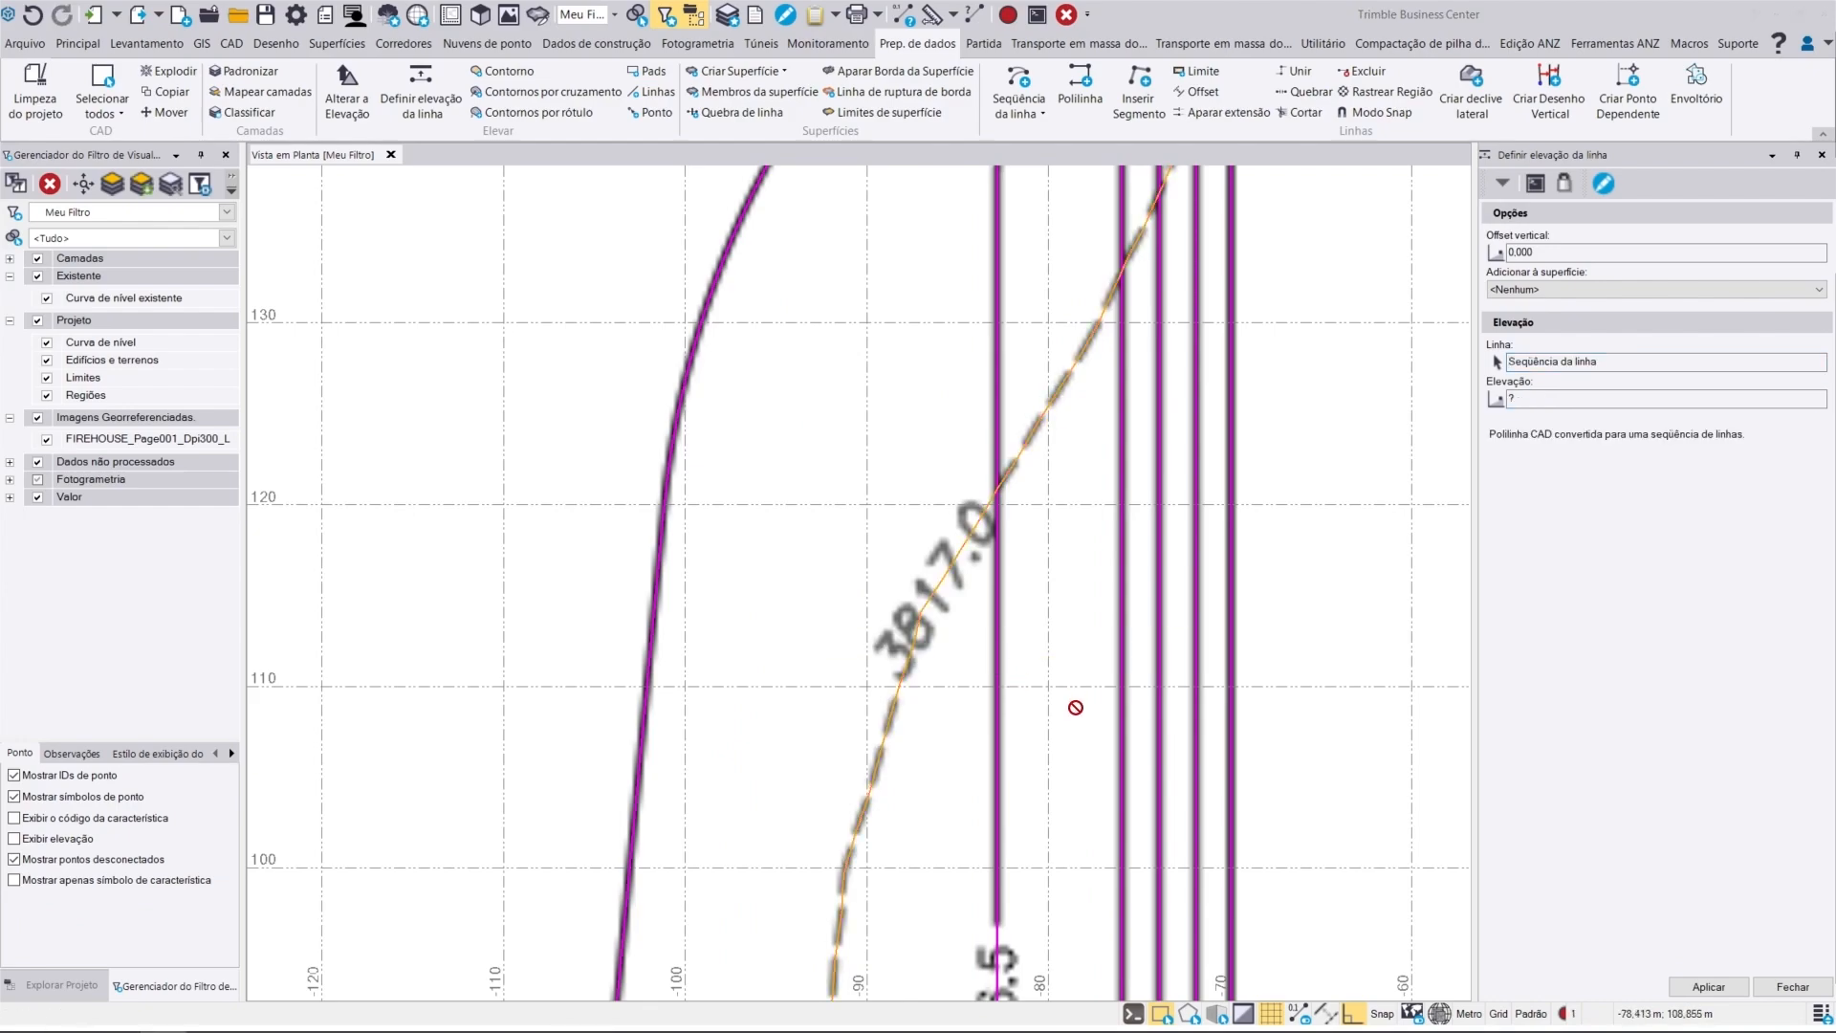
pyautogui.click(1533, 402)
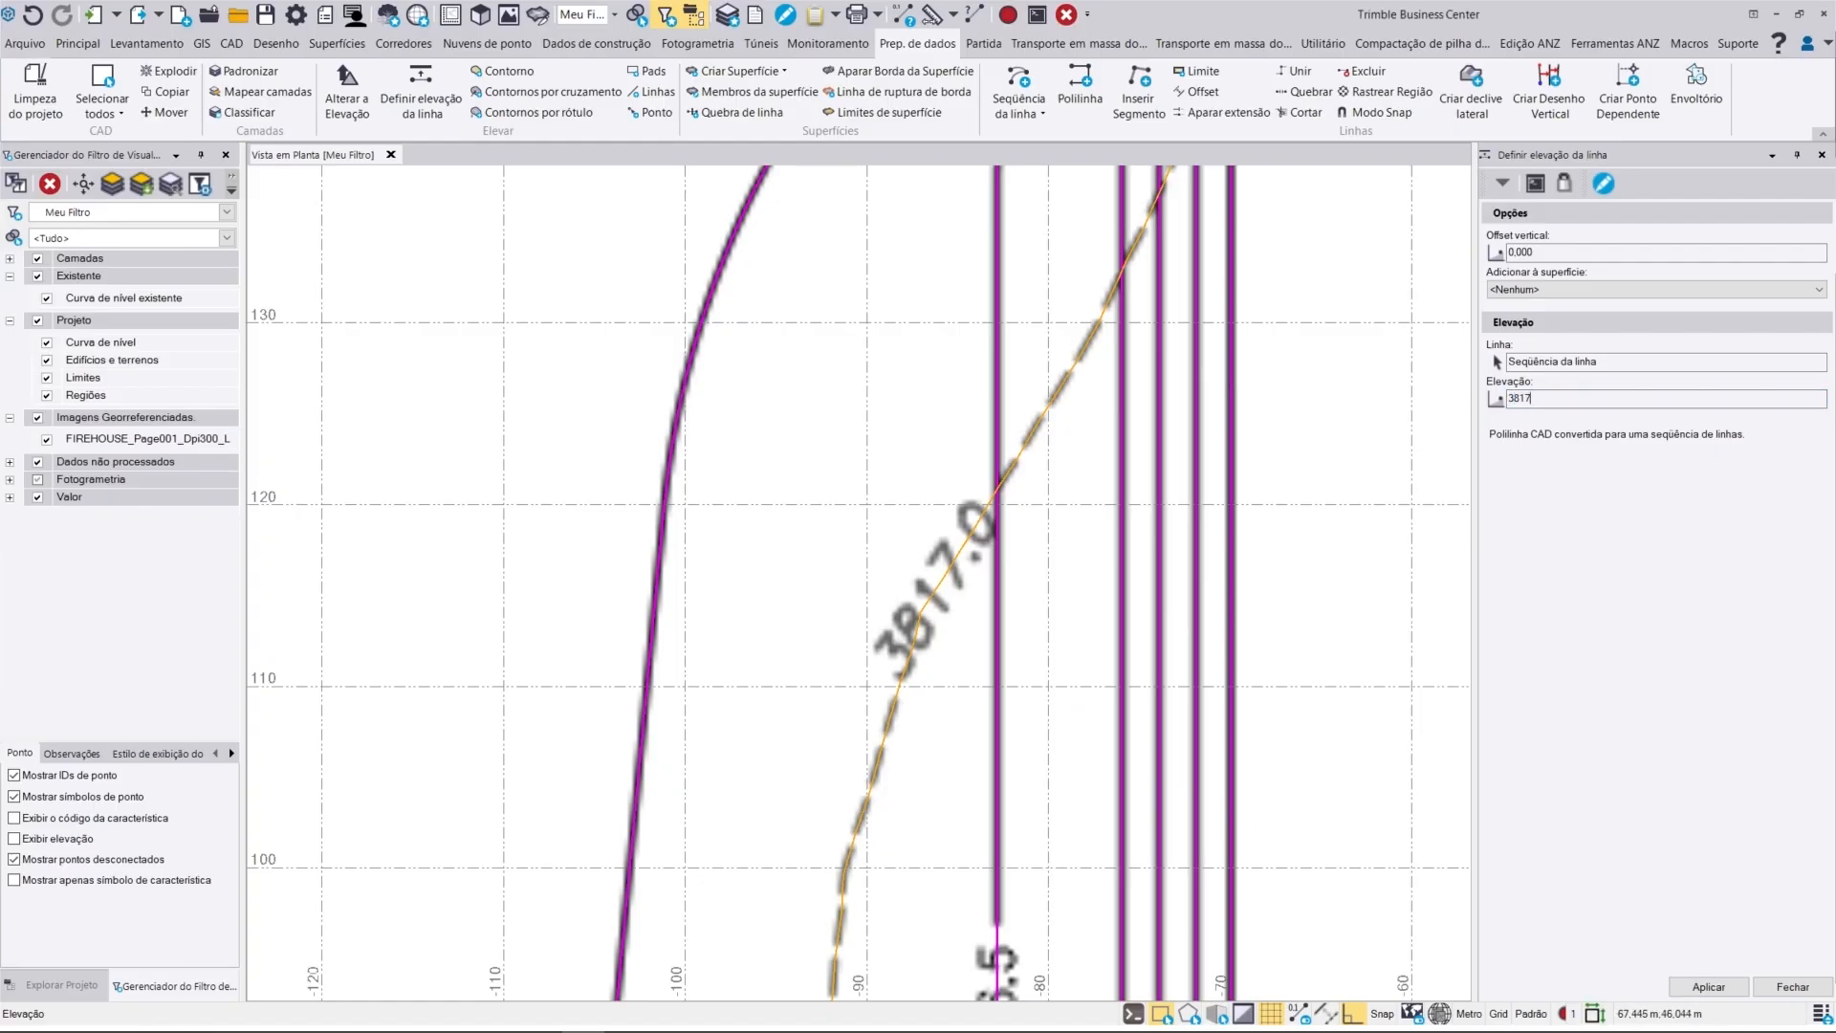
pyautogui.write('3817')
pyautogui.press('Return')
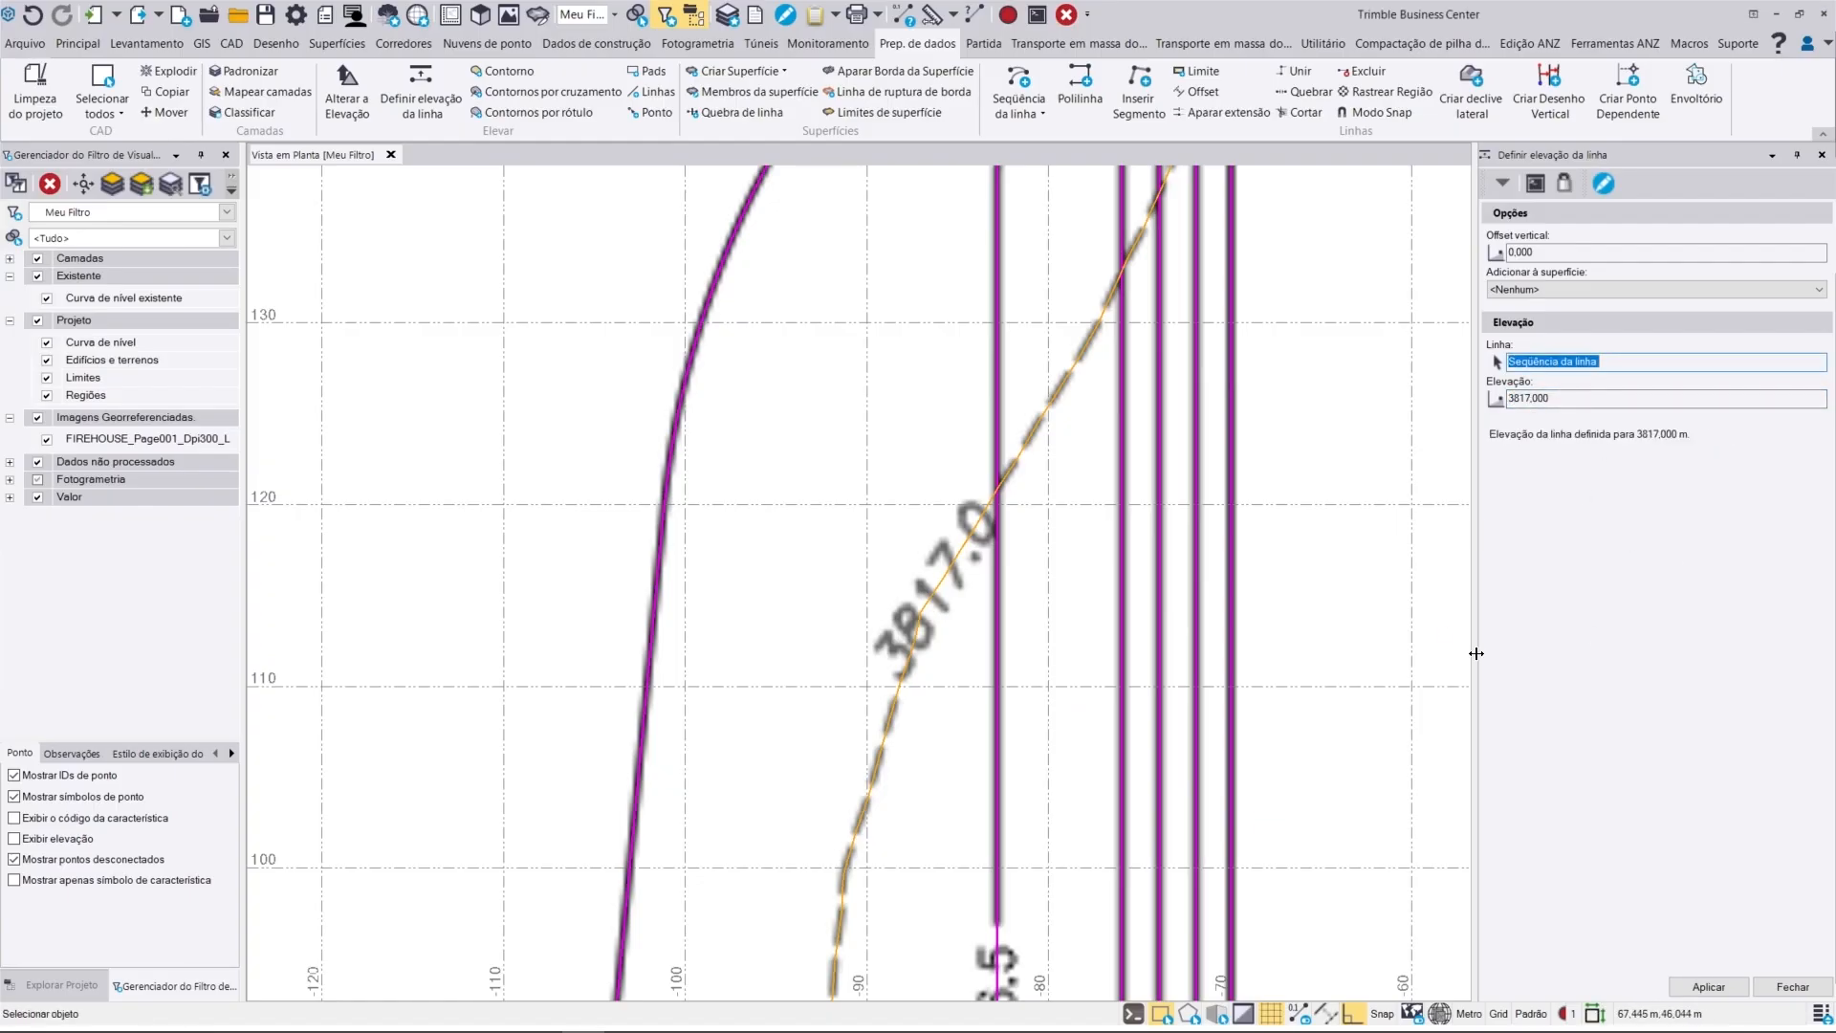
# Step: Set the elevation of the small closed existing contour on the northern boundary line to 3817.5 m
pyautogui.click(1345, 594)
pyautogui.scroll(-5, 1351, 593)
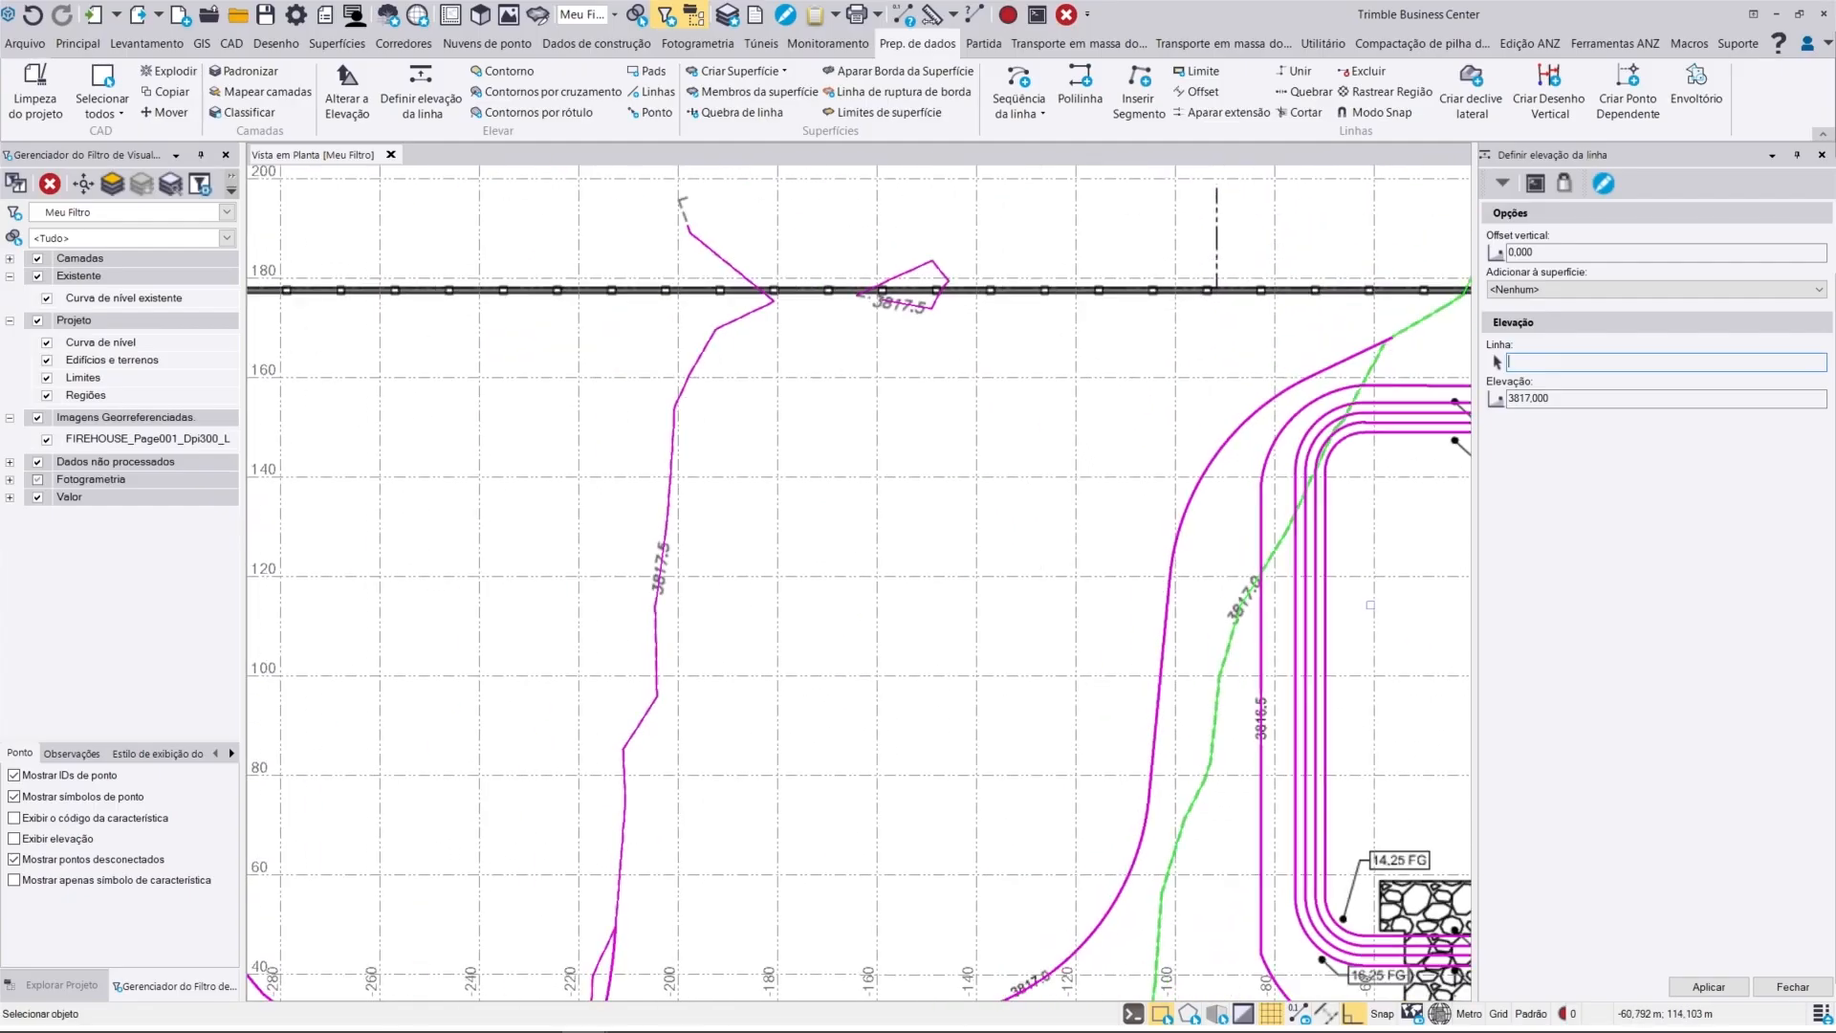
pyautogui.click(960, 575)
pyautogui.scroll(-4, 880, 601)
pyautogui.moveTo(741, 688); pyautogui.dragTo(1123, 746, button='middle')
pyautogui.scroll(6, 1186, 489)
pyautogui.click(1172, 389)
pyautogui.write('3817.5')
pyautogui.press('Return')
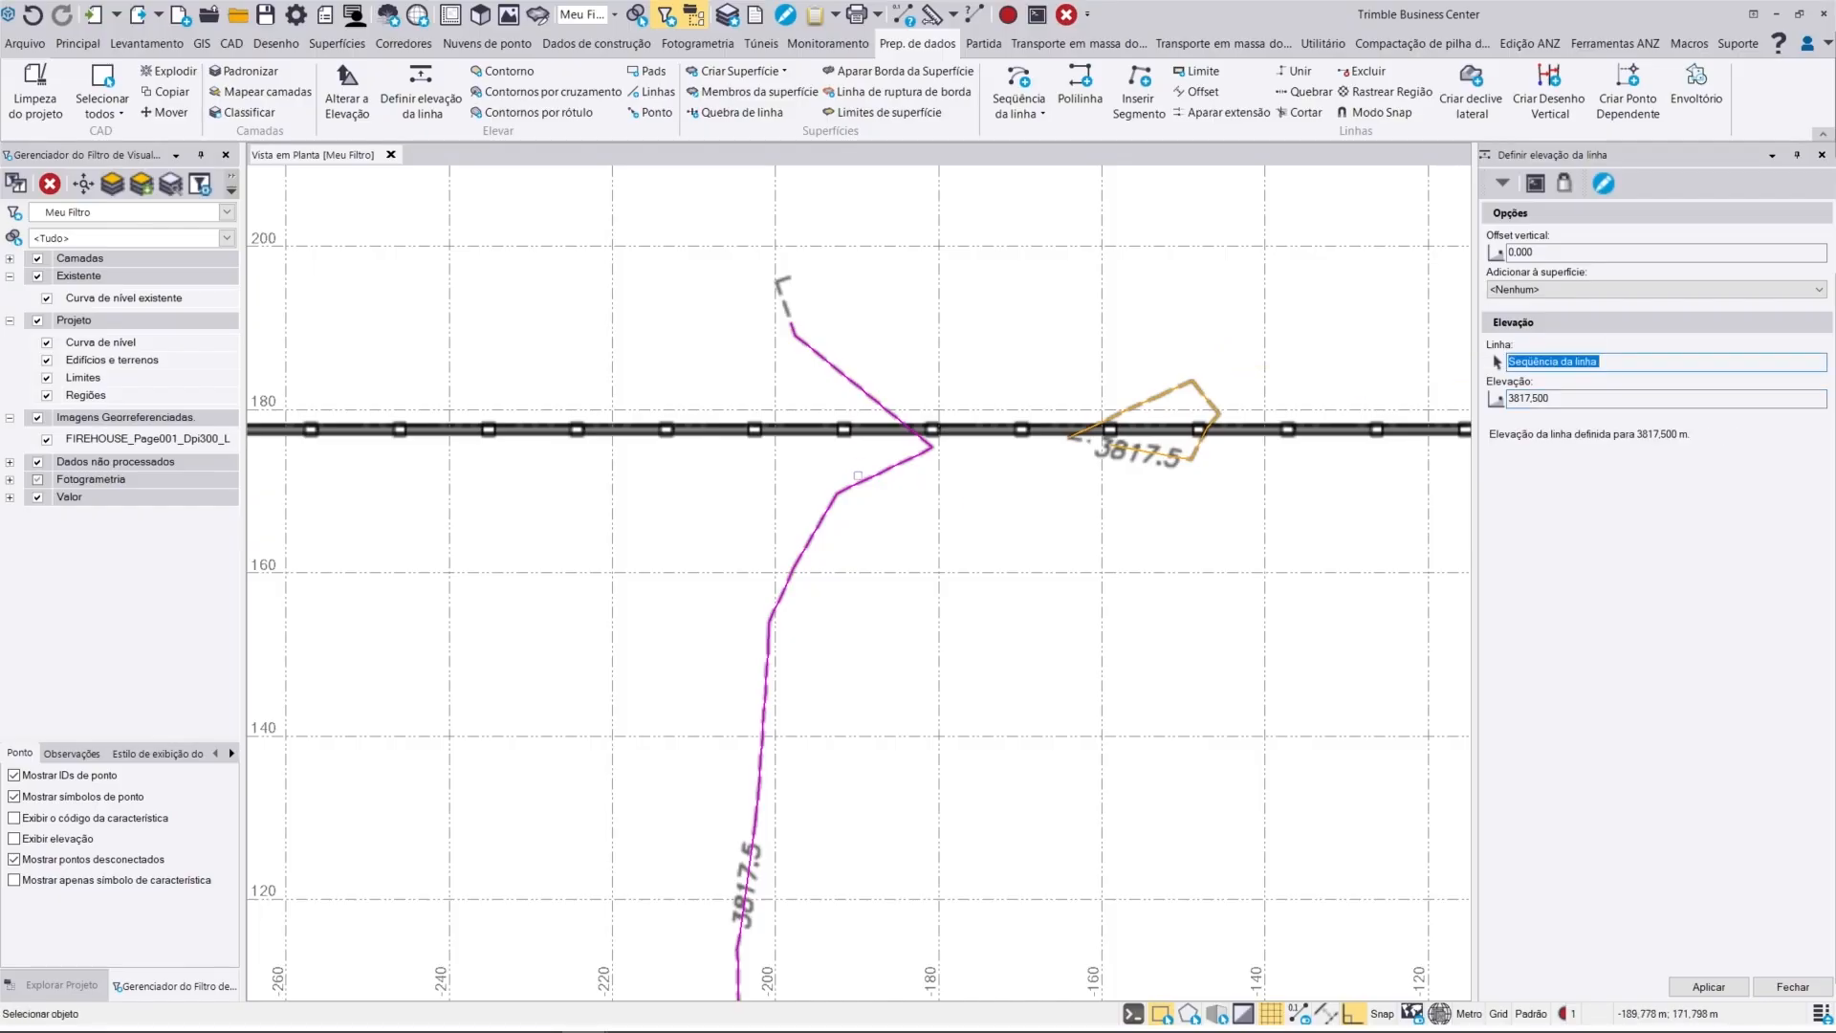
# Step: Set the long existing contour west of the small closed one to 3817.5 m and the next one westward to 3818 m
pyautogui.write('3817.5')
pyautogui.press('Return')
pyautogui.scroll(-5, 859, 582)
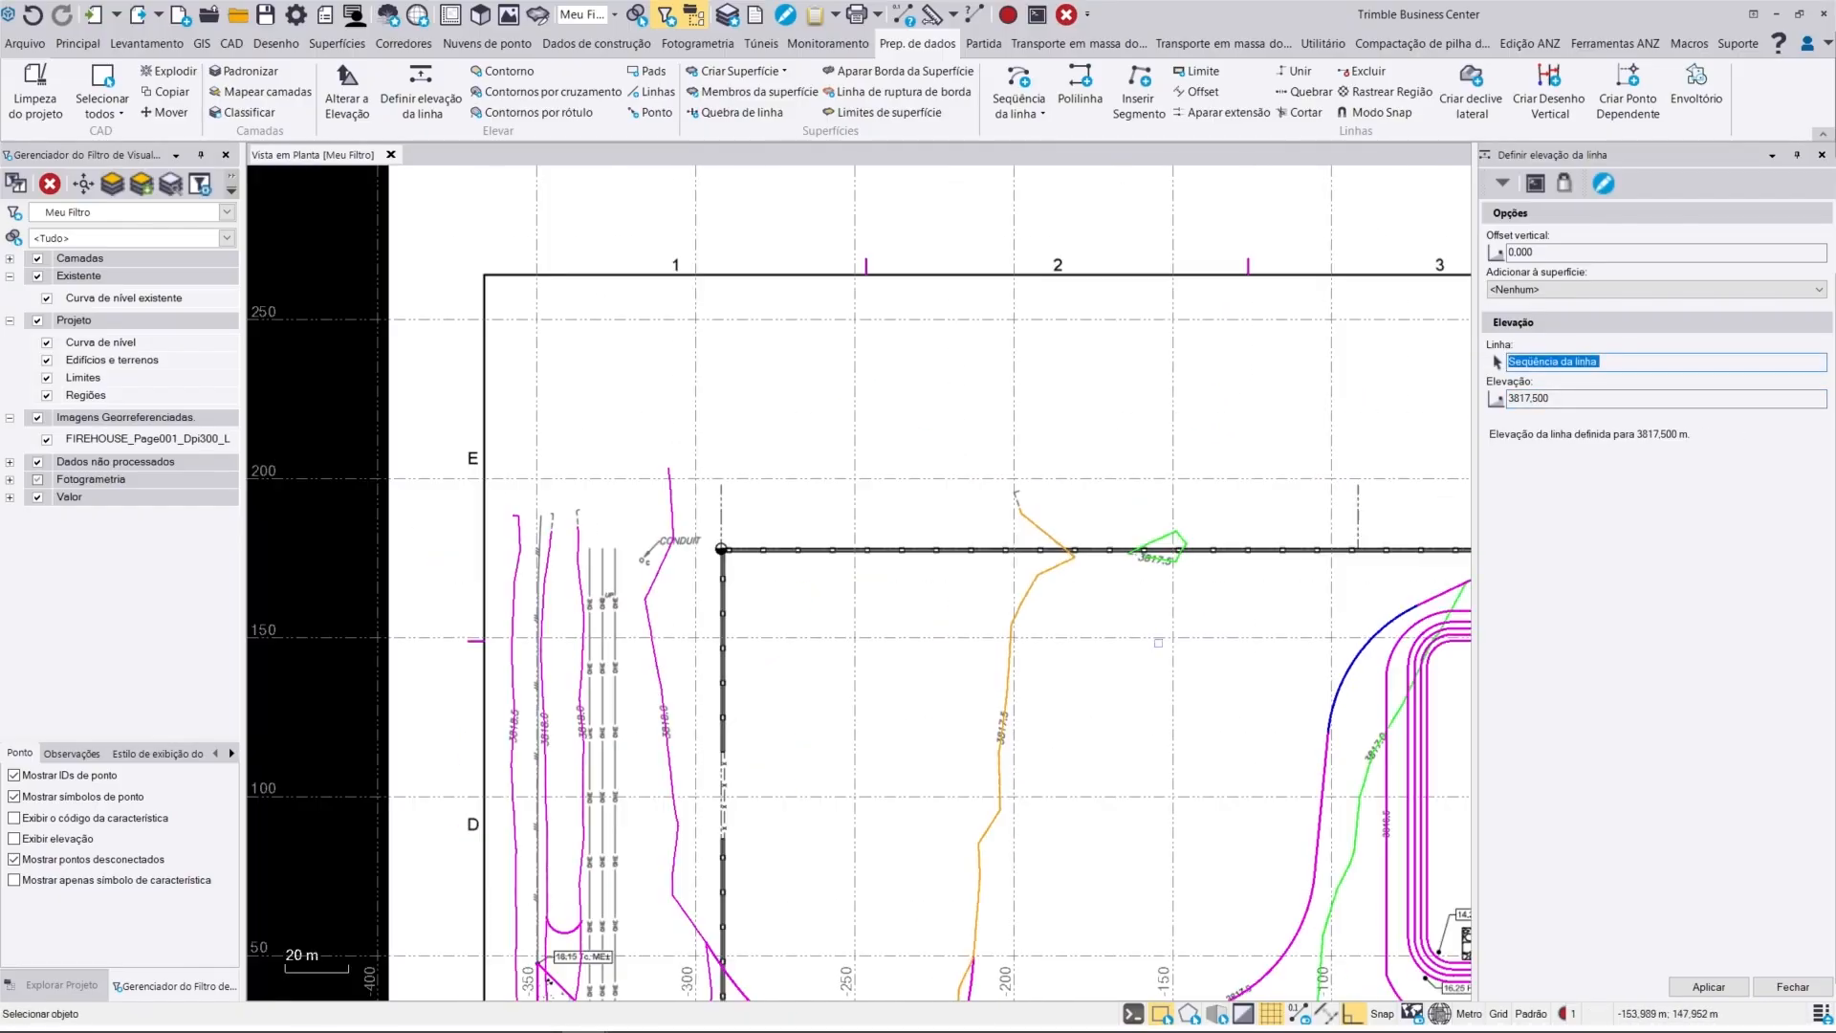
pyautogui.scroll(5, 828, 341)
pyautogui.click(686, 368)
pyautogui.write('3818')
pyautogui.press('Return')
# Step: Set the elevations of two existing contours along the western road to 3818.5 m and 3818 m
pyautogui.scroll(-6, 1298, 473)
pyautogui.scroll(2, 1025, 487)
pyautogui.click(975, 463)
pyautogui.write('3818.5')
pyautogui.press('Return')
pyautogui.click(1030, 475)
pyautogui.write('3818')
pyautogui.press('Return')
# Step: Open a 3D view, orbit it to compare the elevated existing contours with the zero-elevation linework, and close it
pyautogui.scroll(-5, 1178, 507)
pyautogui.scroll(5, 1119, 455)
pyautogui.scroll(-6, 850, 583)
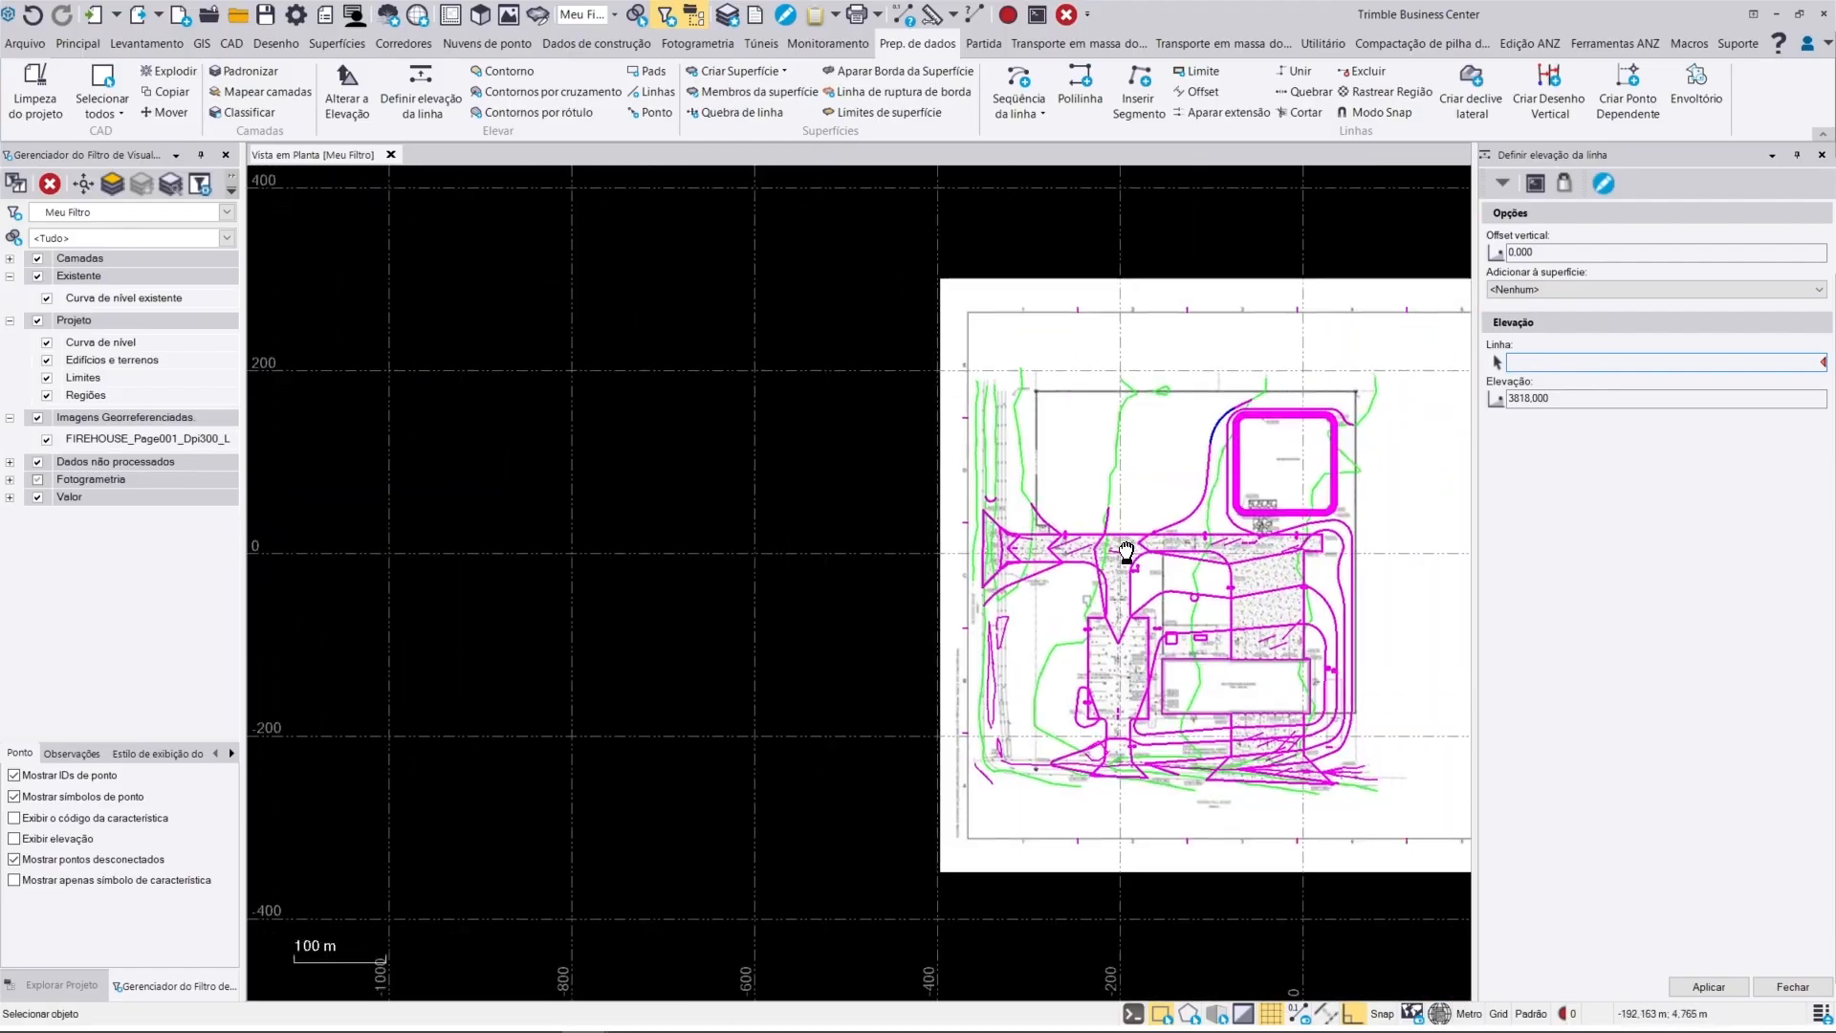
pyautogui.click(480, 14)
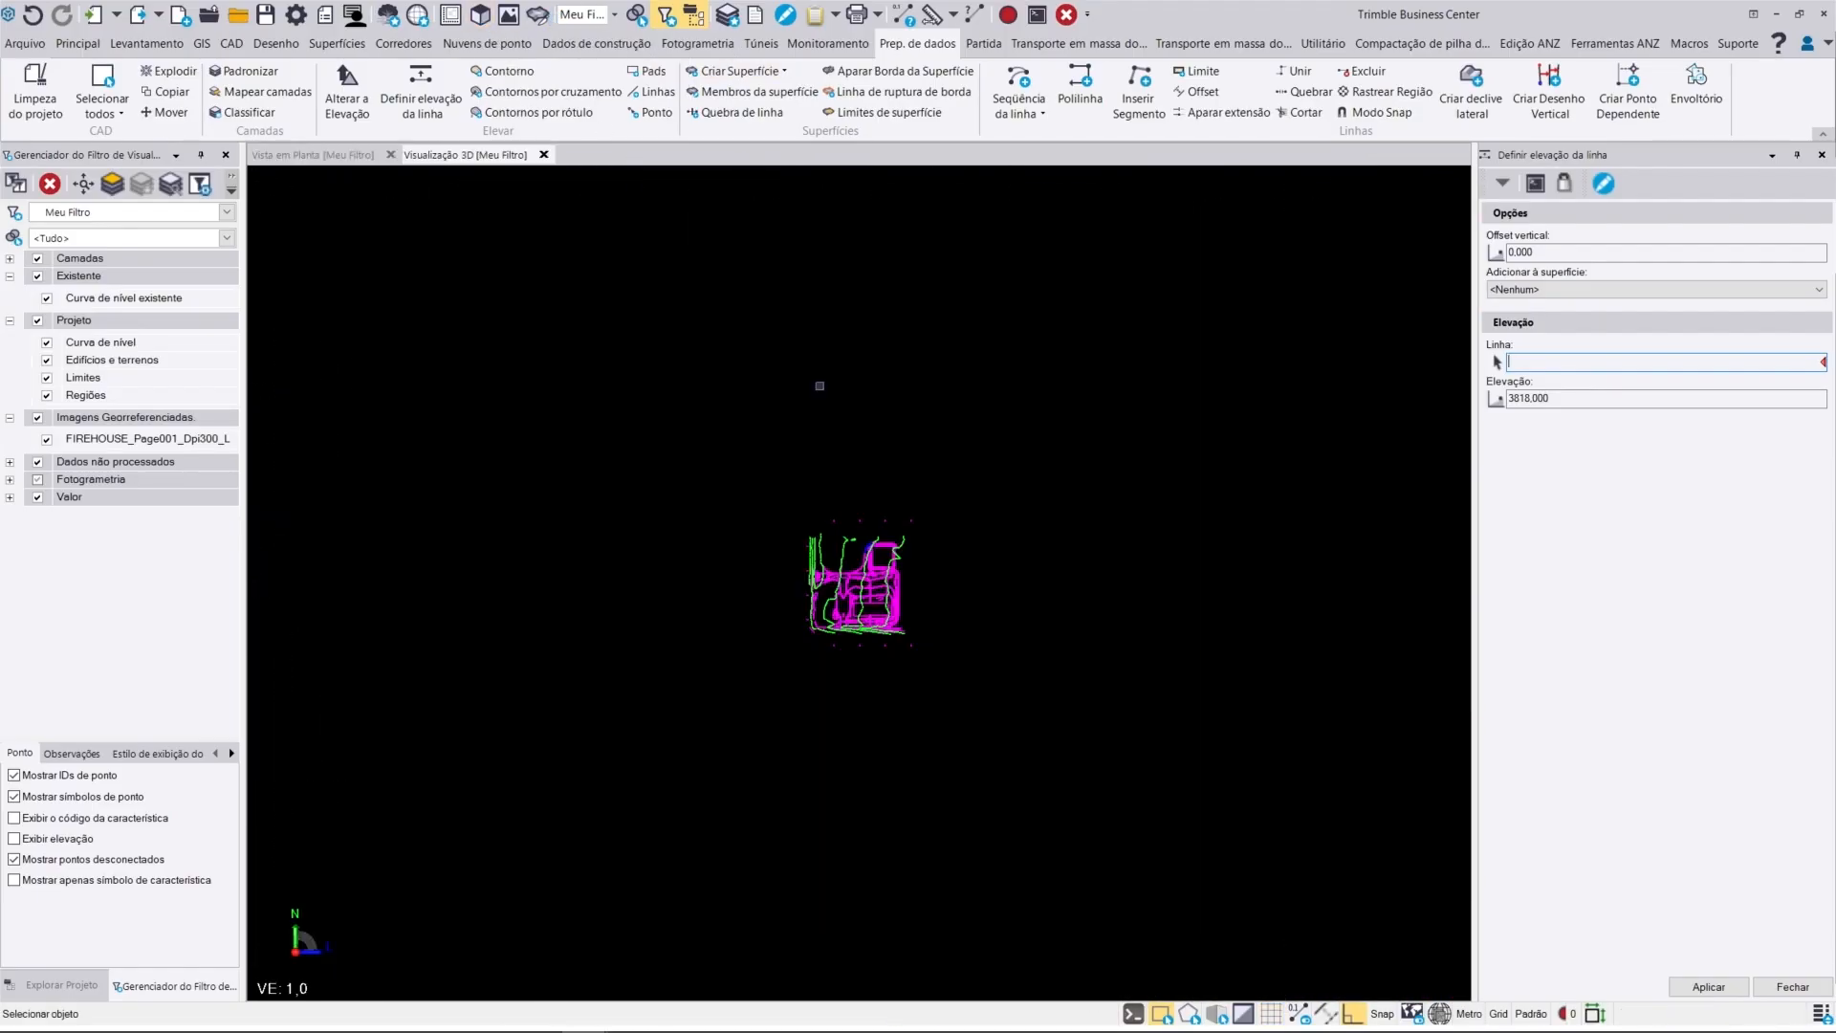
pyautogui.scroll(2, 865, 617)
pyautogui.moveTo(803, 612)
pyautogui.mouseDown(button='right')
pyautogui.moveTo(816, 561)
pyautogui.moveTo(781, 549)
pyautogui.moveTo(839, 689)
pyautogui.moveTo(871, 701)
pyautogui.moveTo(930, 676)
pyautogui.moveTo(872, 708)
pyautogui.mouseUp(button='right')
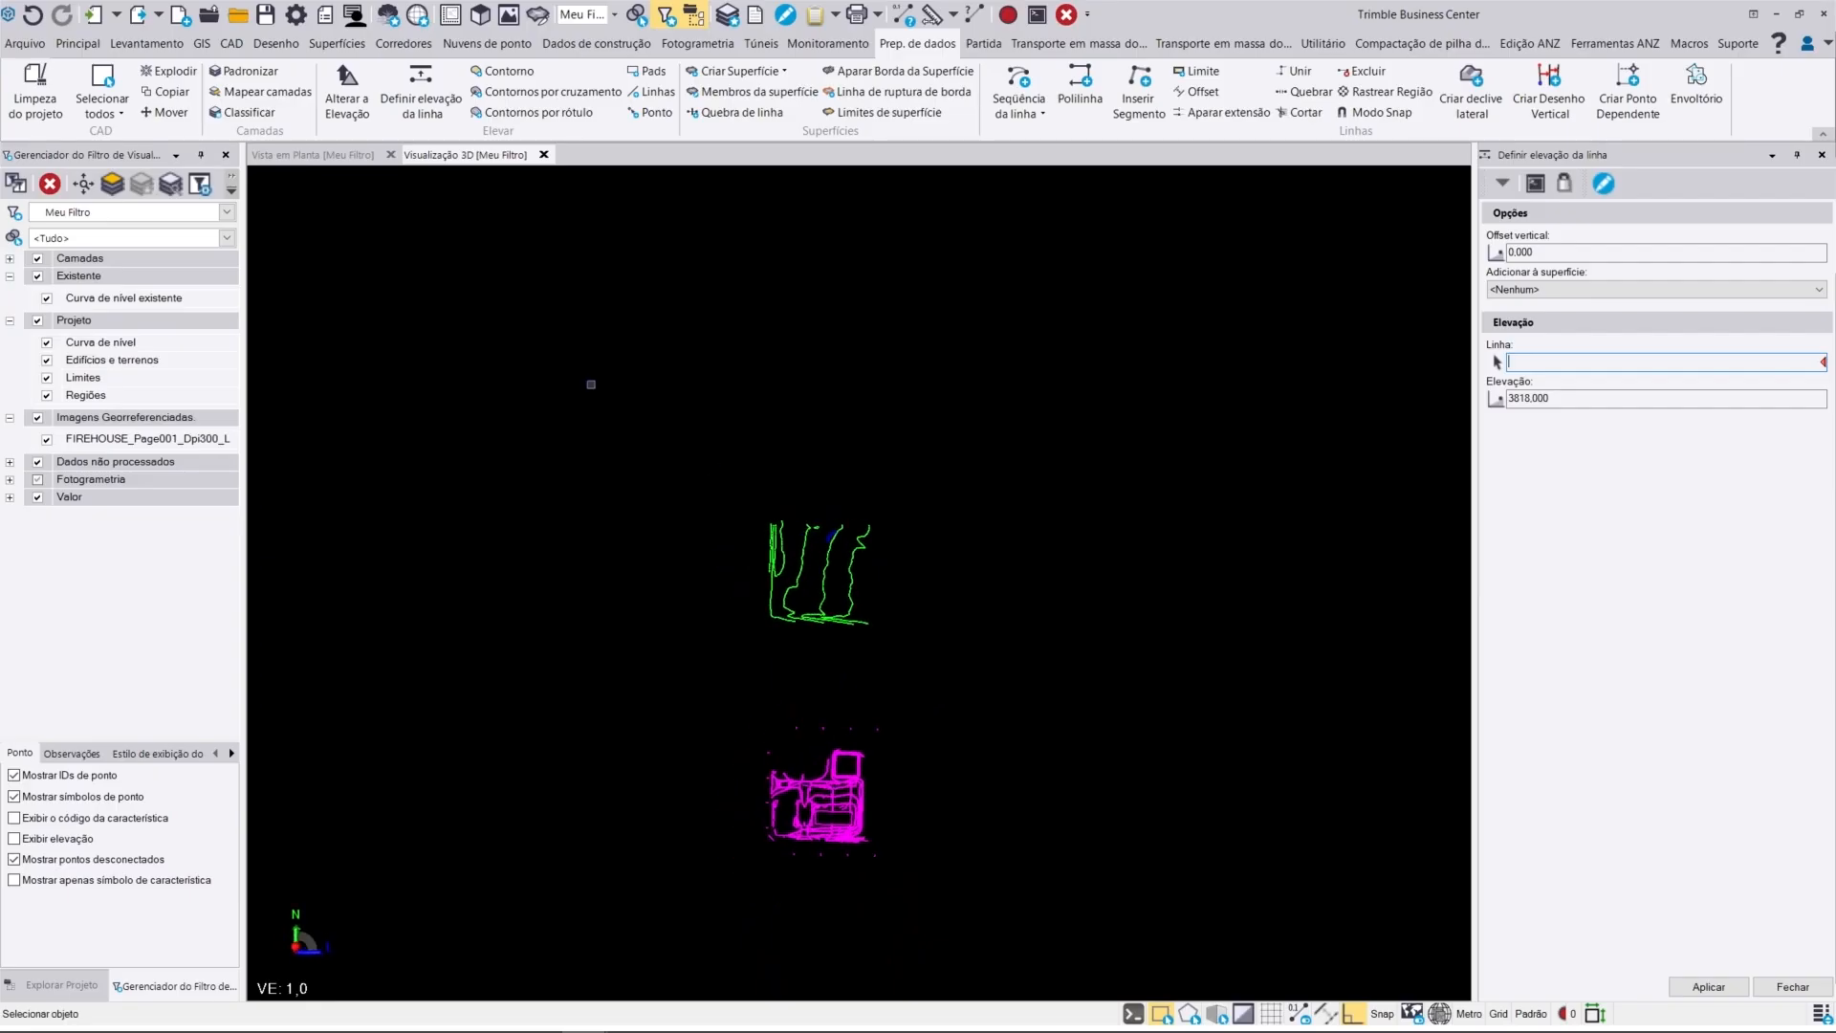
pyautogui.click(544, 155)
# Step: Set the elevation of the closed existing contour beside the pipeline marker to 3817.5 m
pyautogui.scroll(3, 1238, 482)
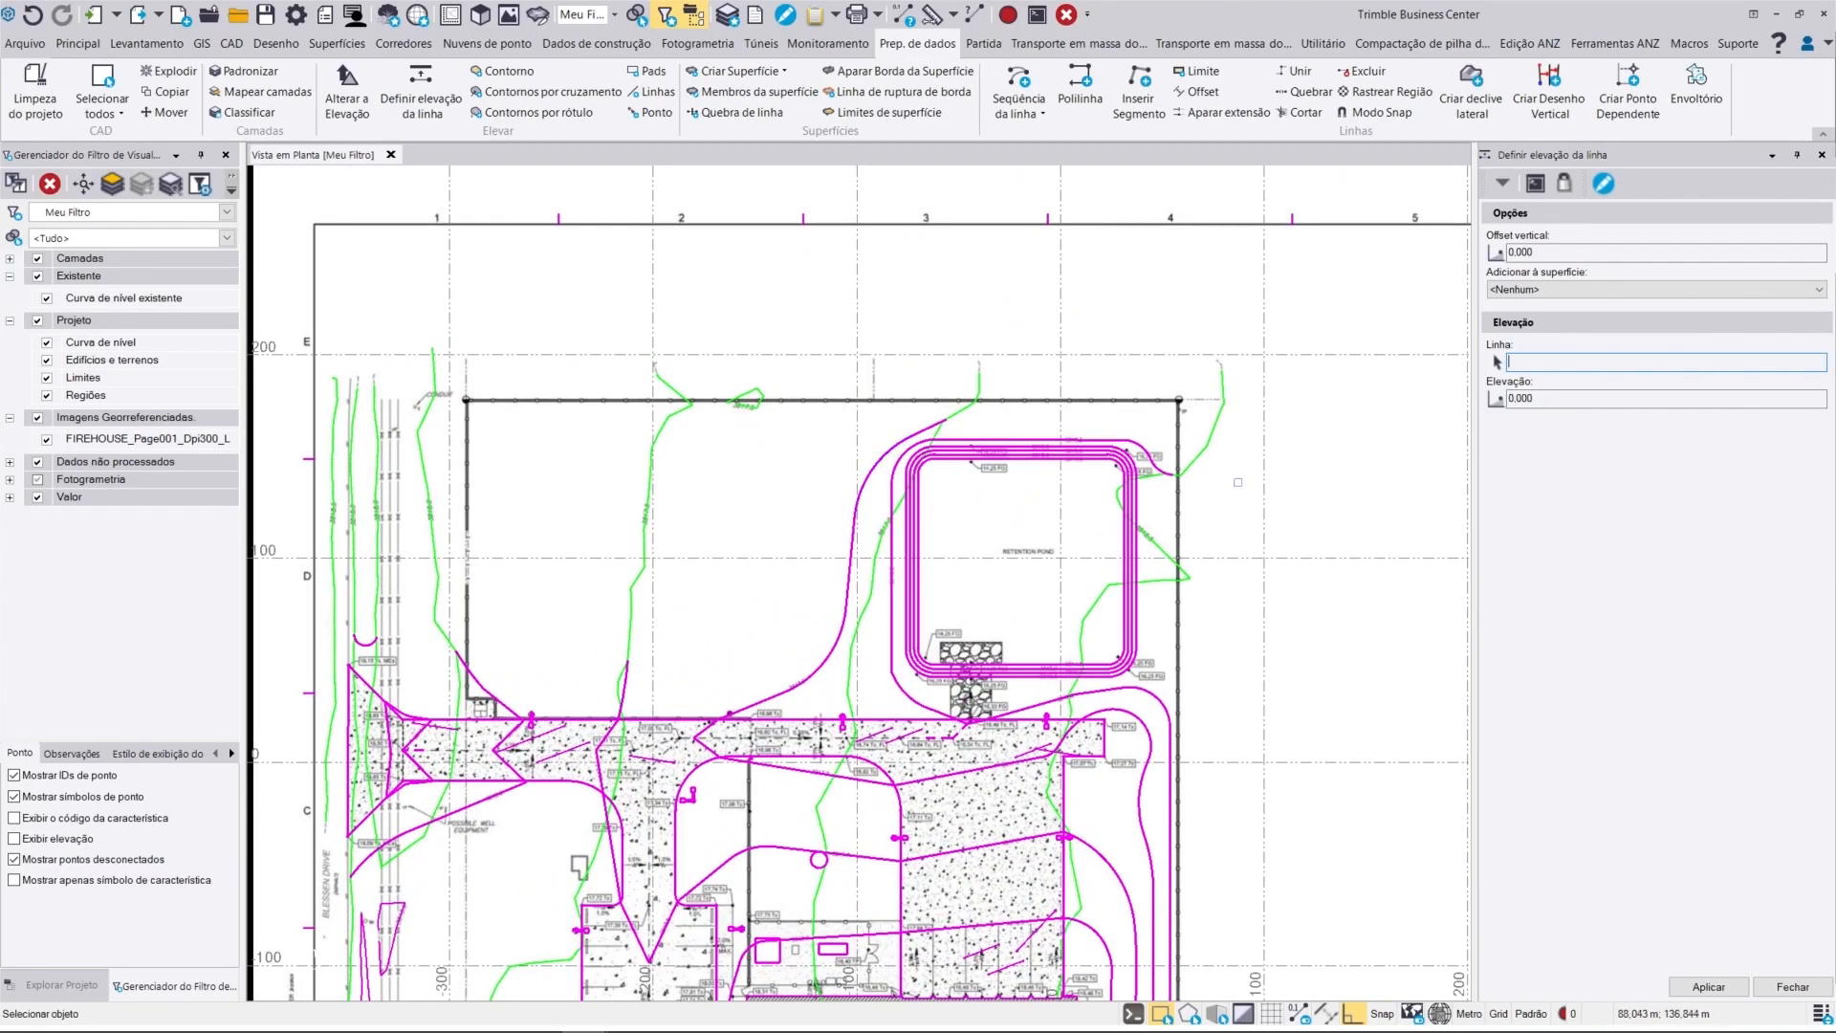
pyautogui.scroll(-4, 875, 408)
pyautogui.scroll(3, 875, 408)
pyautogui.moveTo(1084, 509); pyautogui.dragTo(1064, 517, button='middle')
pyautogui.scroll(-2, 1064, 517)
pyautogui.moveTo(1047, 453); pyautogui.dragTo(1004, 421, button='middle')
pyautogui.scroll(1, 973, 514)
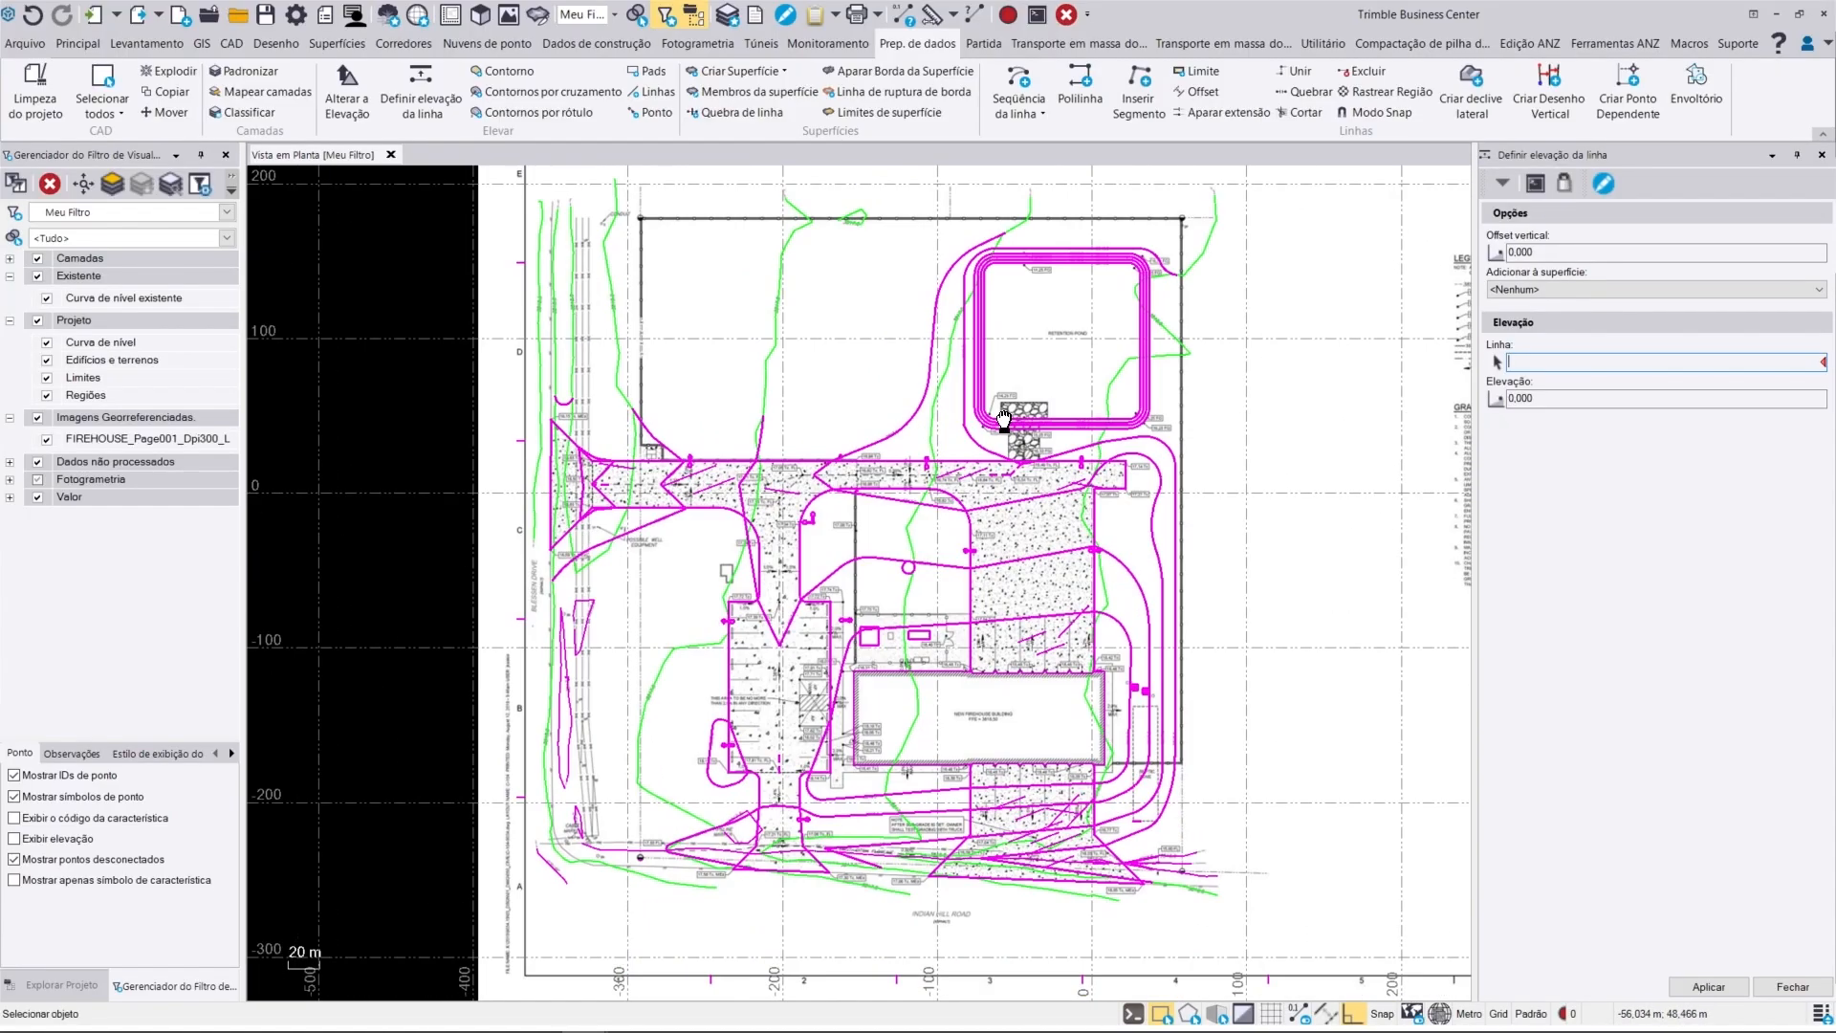
pyautogui.scroll(5, 772, 628)
pyautogui.click(840, 740)
pyautogui.press('Return')
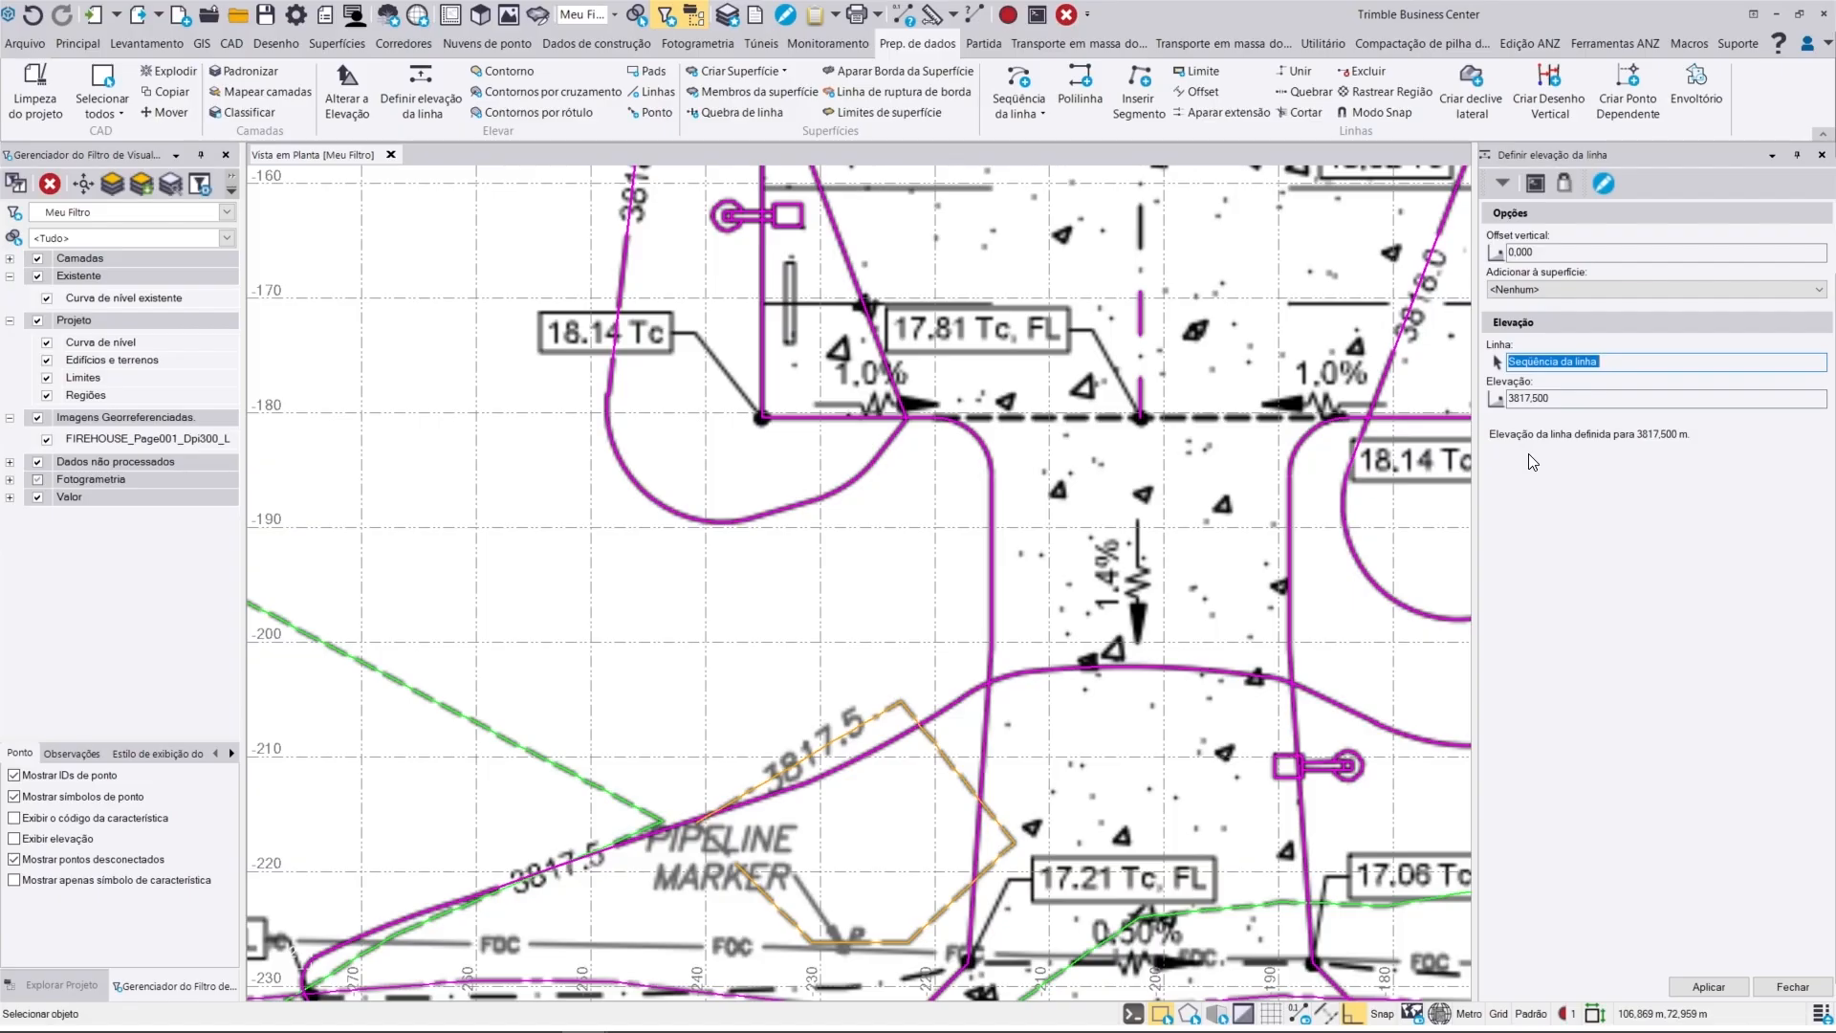
# Step: Set the elevation of the long narrow existing contour along the western road to 3817.5 m
pyautogui.scroll(-3, 636, 623)
pyautogui.moveTo(636, 623); pyautogui.dragTo(1159, 888, button='middle')
pyautogui.scroll(1, 736, 521)
pyautogui.scroll(2, 736, 521)
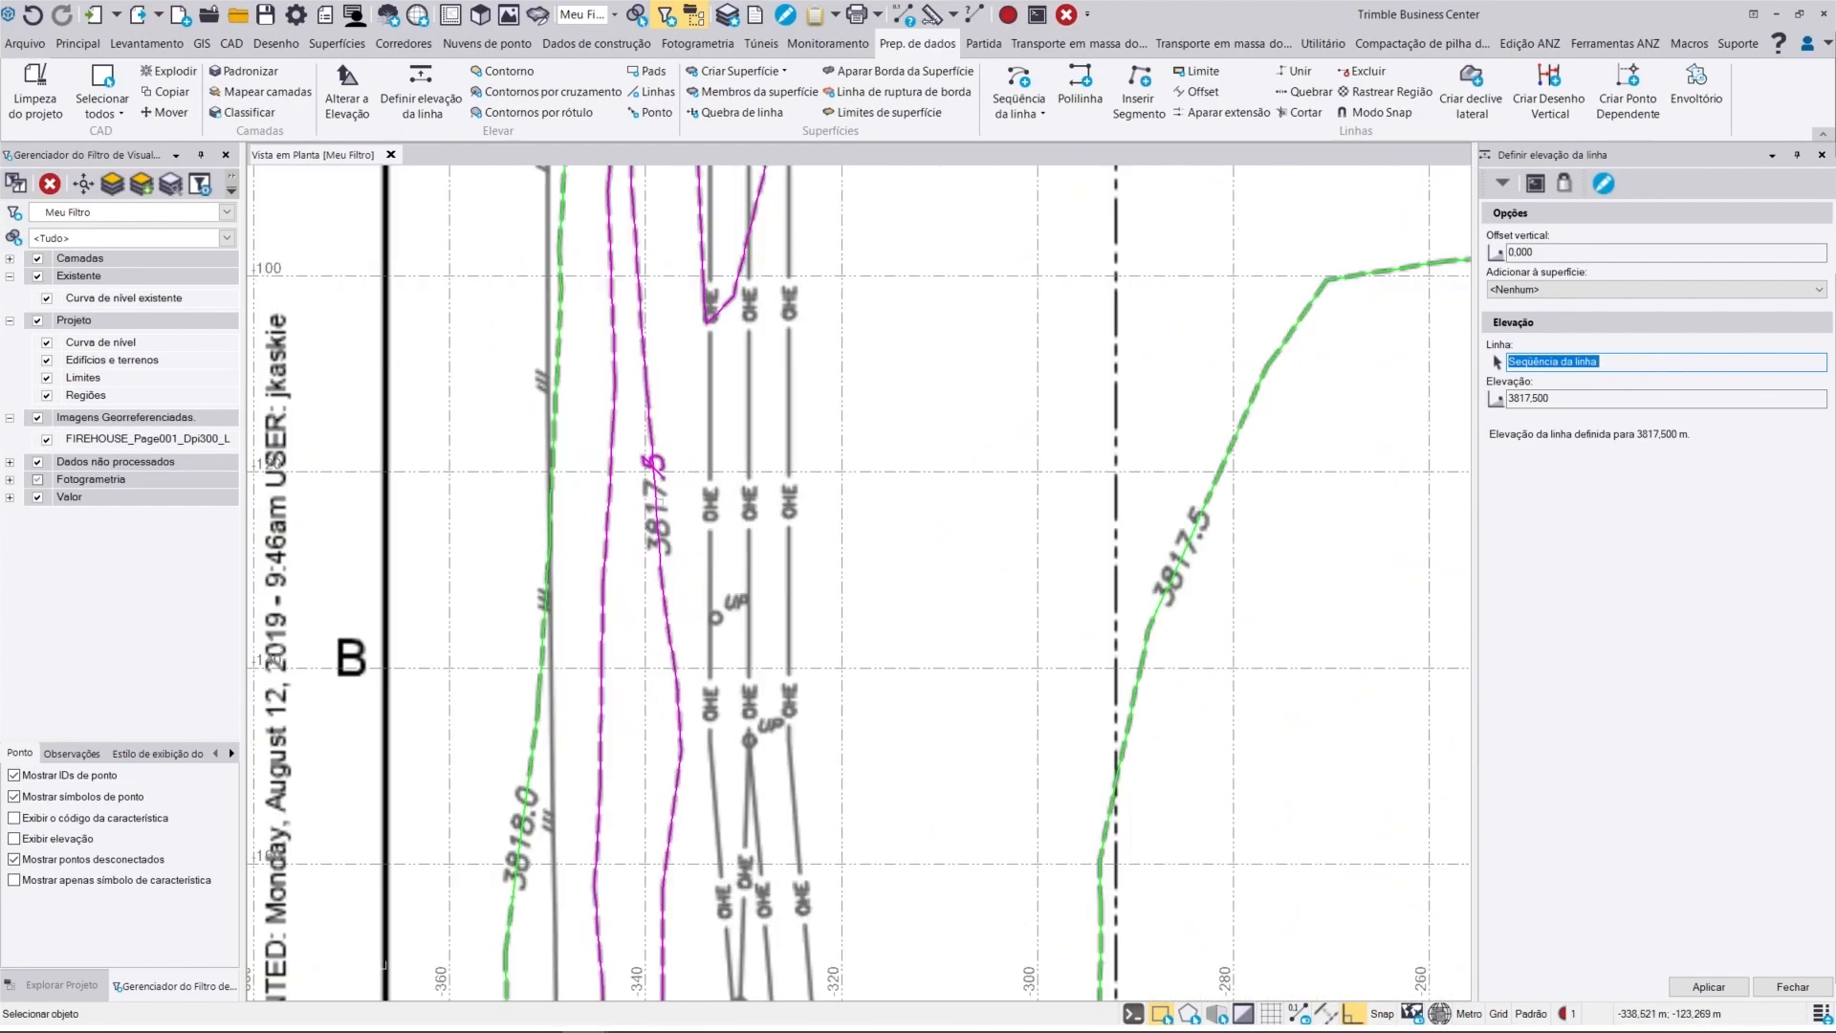
pyautogui.click(660, 535)
pyautogui.write('3817')
pyautogui.press('Return')
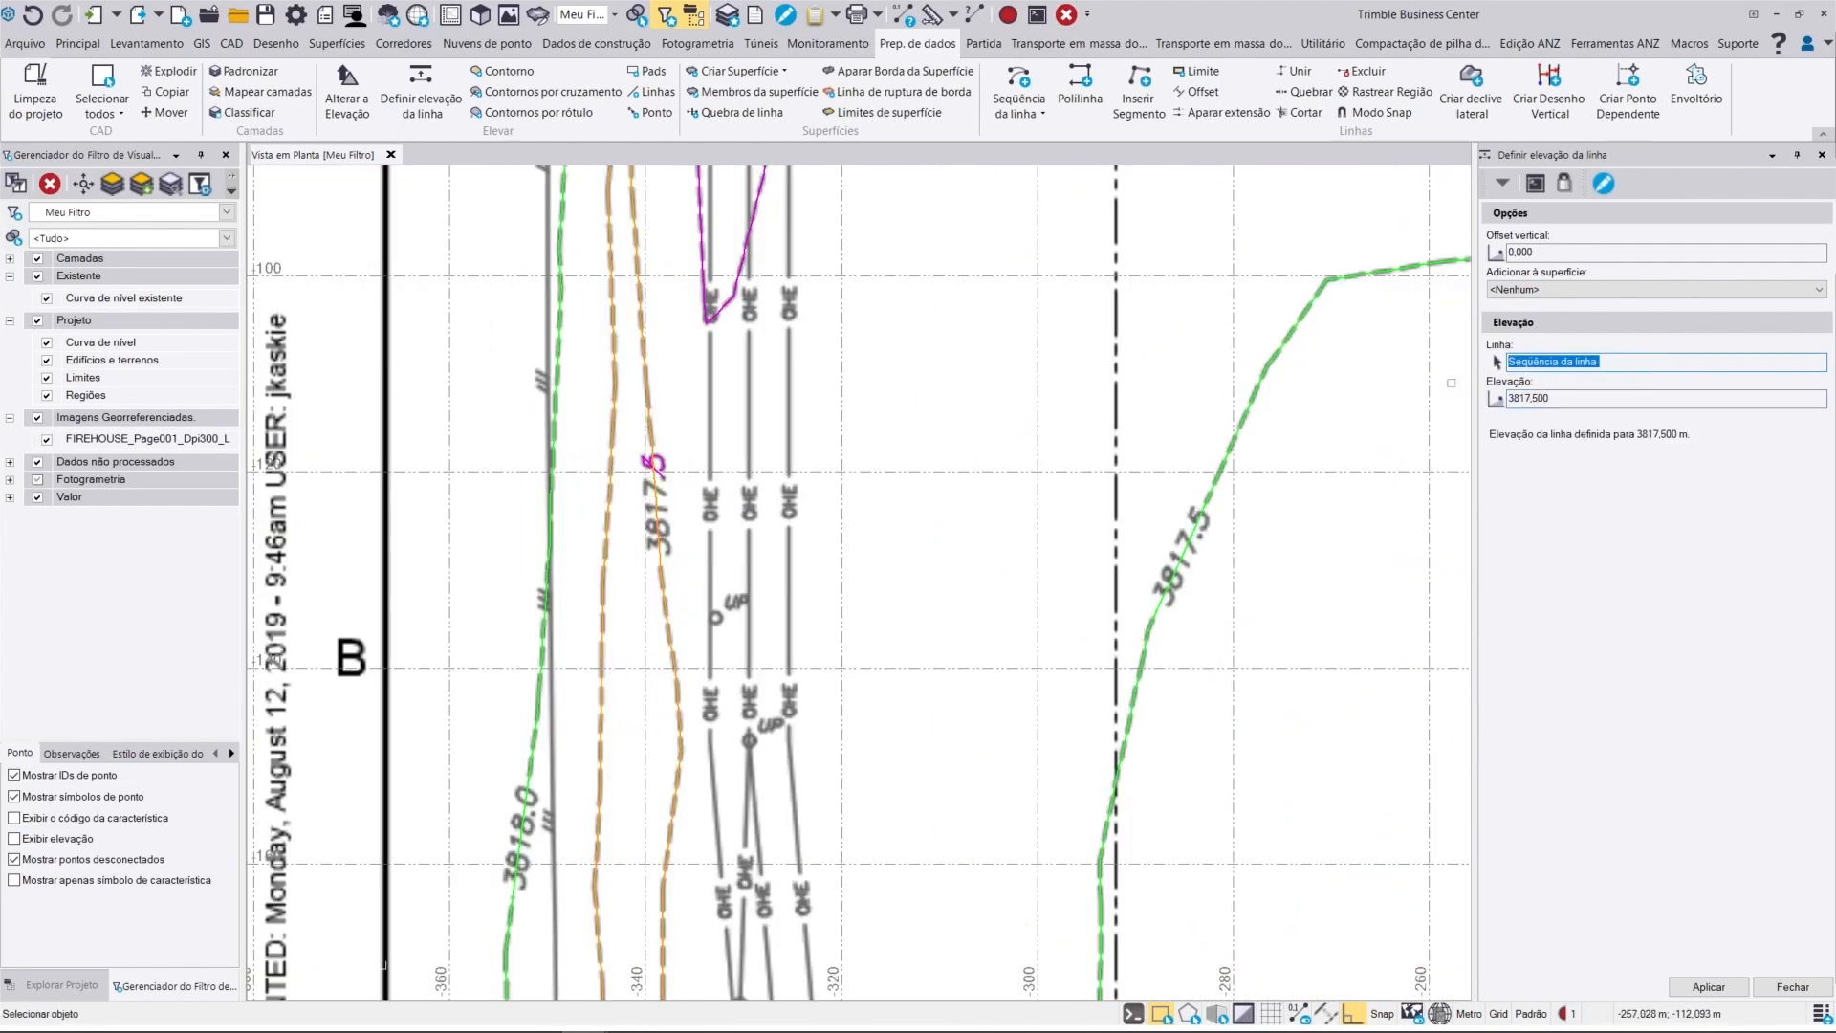
pyautogui.scroll(-2, 676, 481)
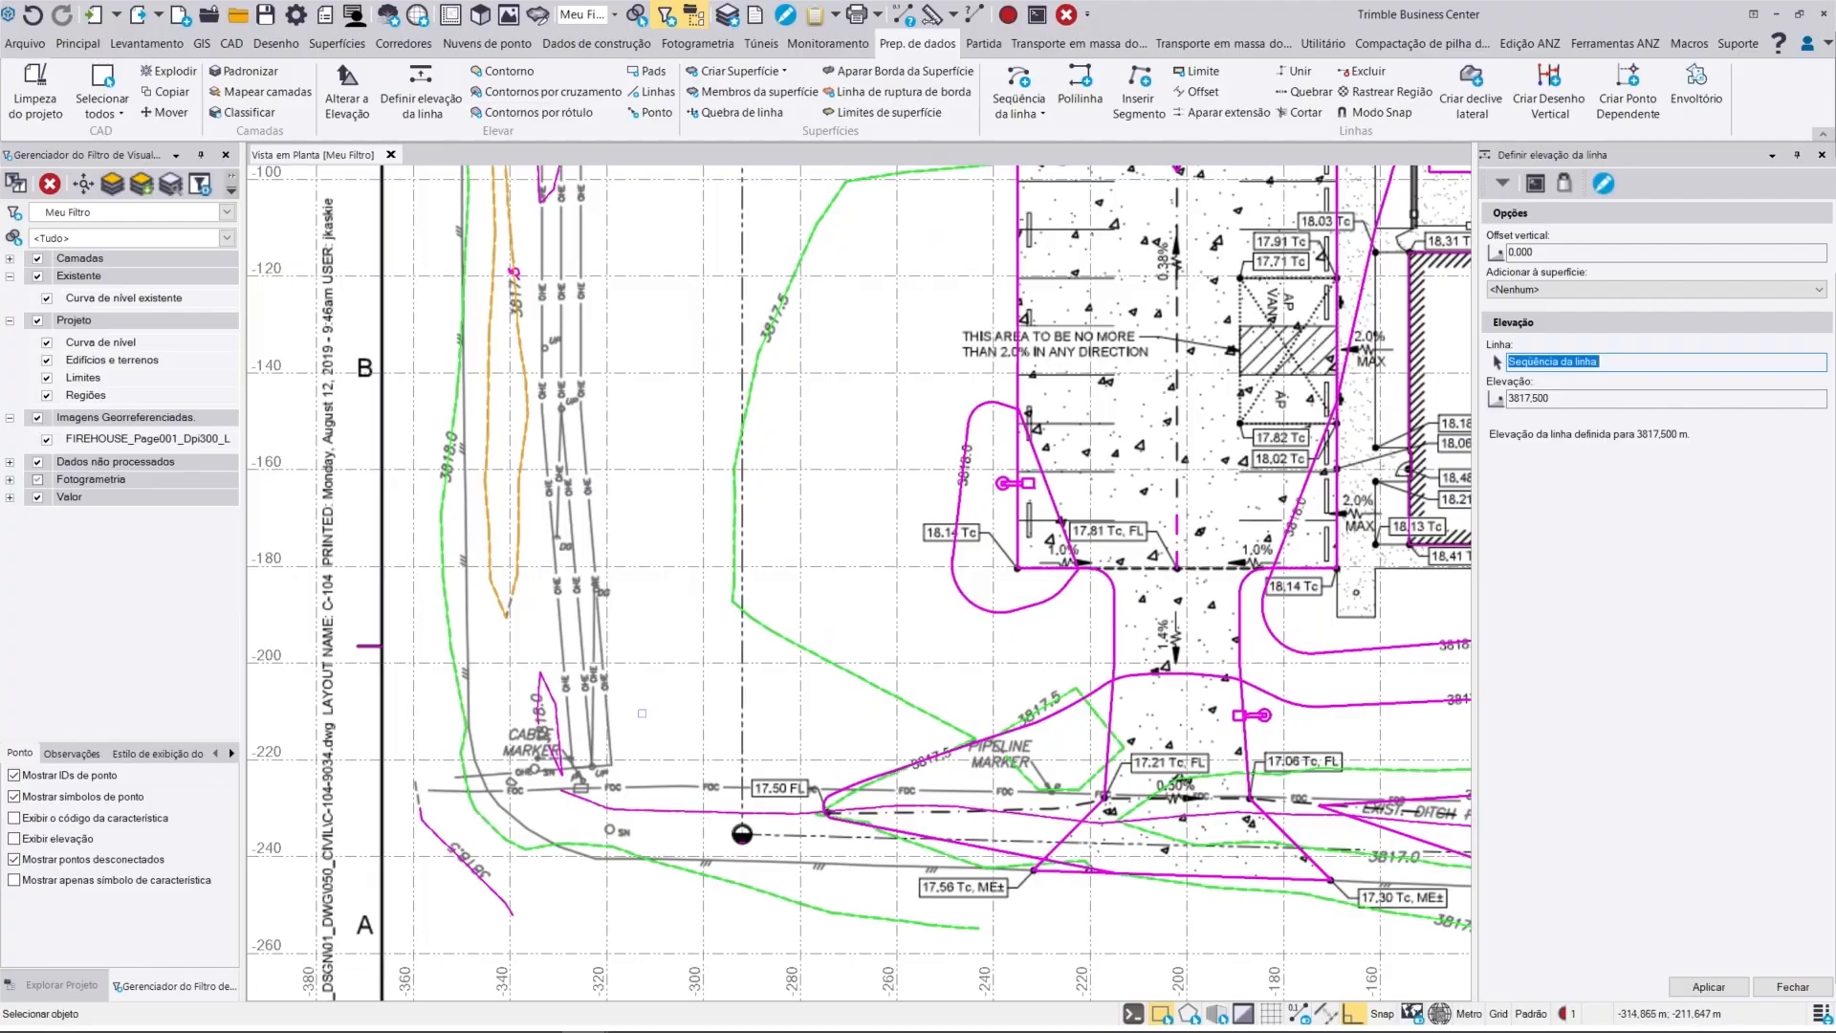
pyautogui.click(655, 660)
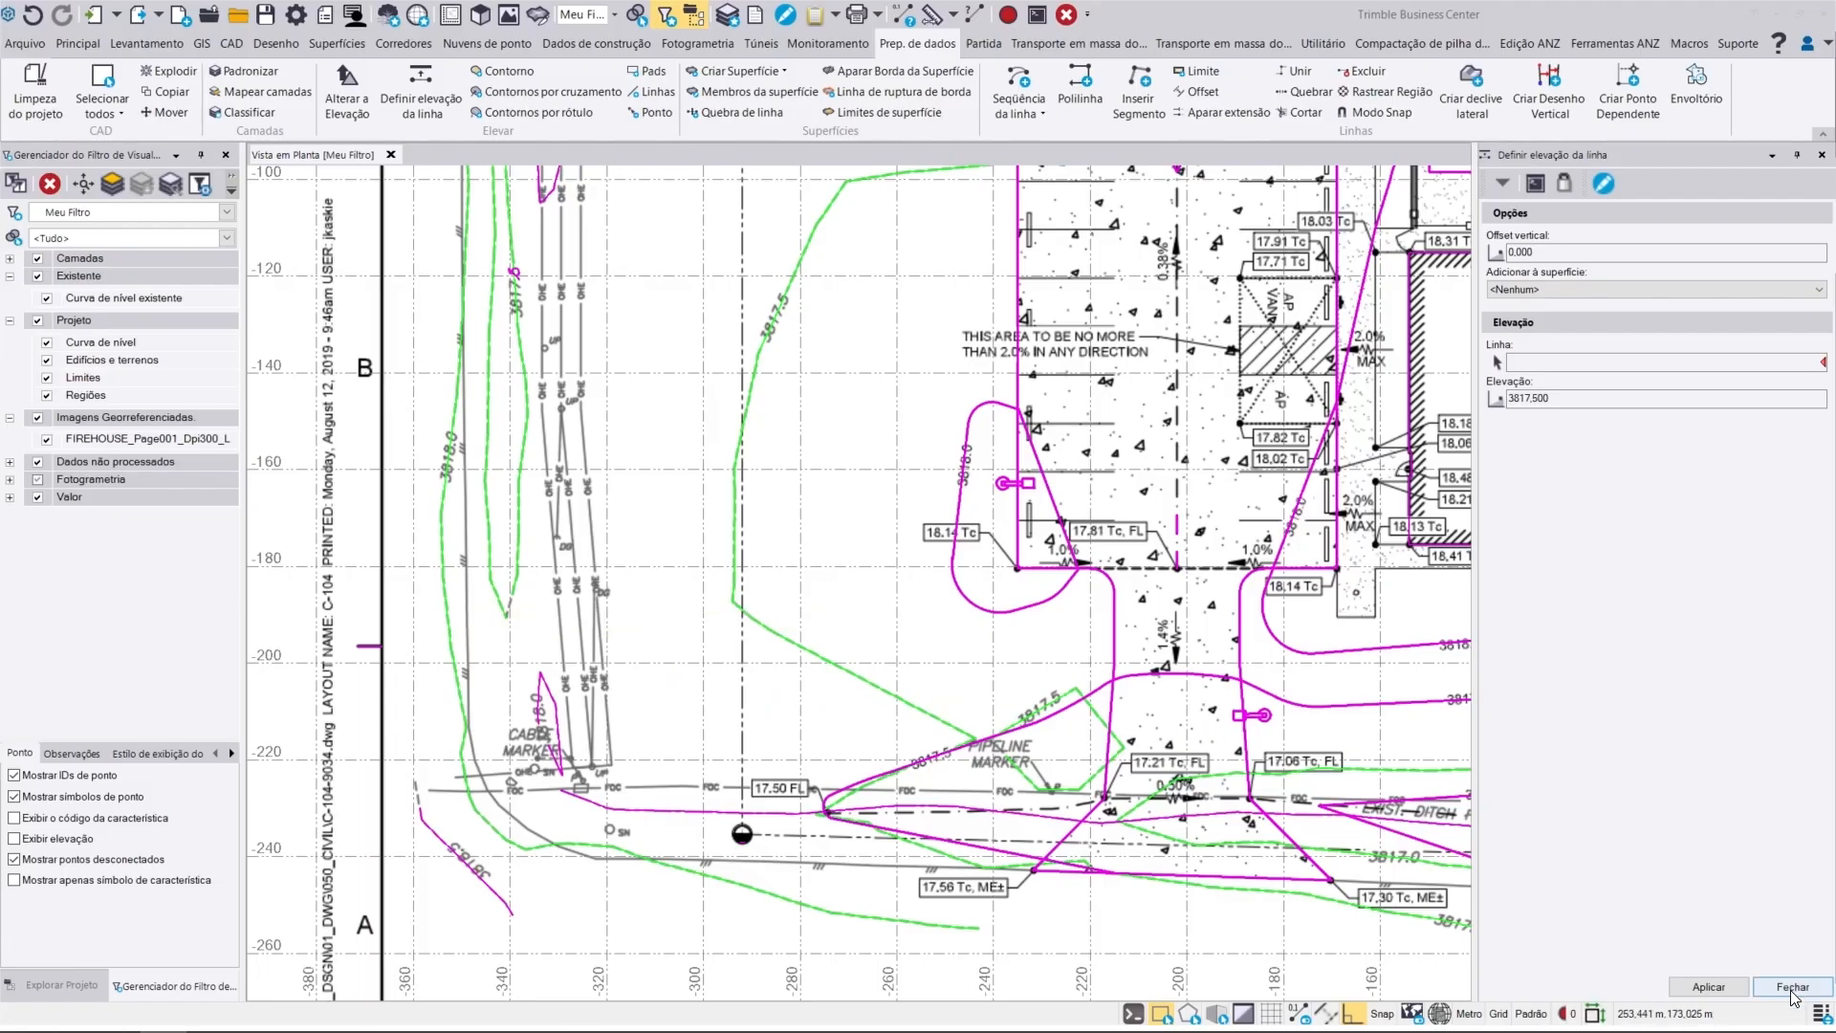
# Step: Start digitizing a new contour east of the retention pond on the layer "Curva de nível existente"
pyautogui.scroll(-2, 1092, 666)
pyautogui.moveTo(1300, 617); pyautogui.dragTo(545, 801, button='middle')
pyautogui.scroll(-3, 1162, 666)
pyautogui.moveTo(1194, 543); pyautogui.dragTo(920, 612, button='middle')
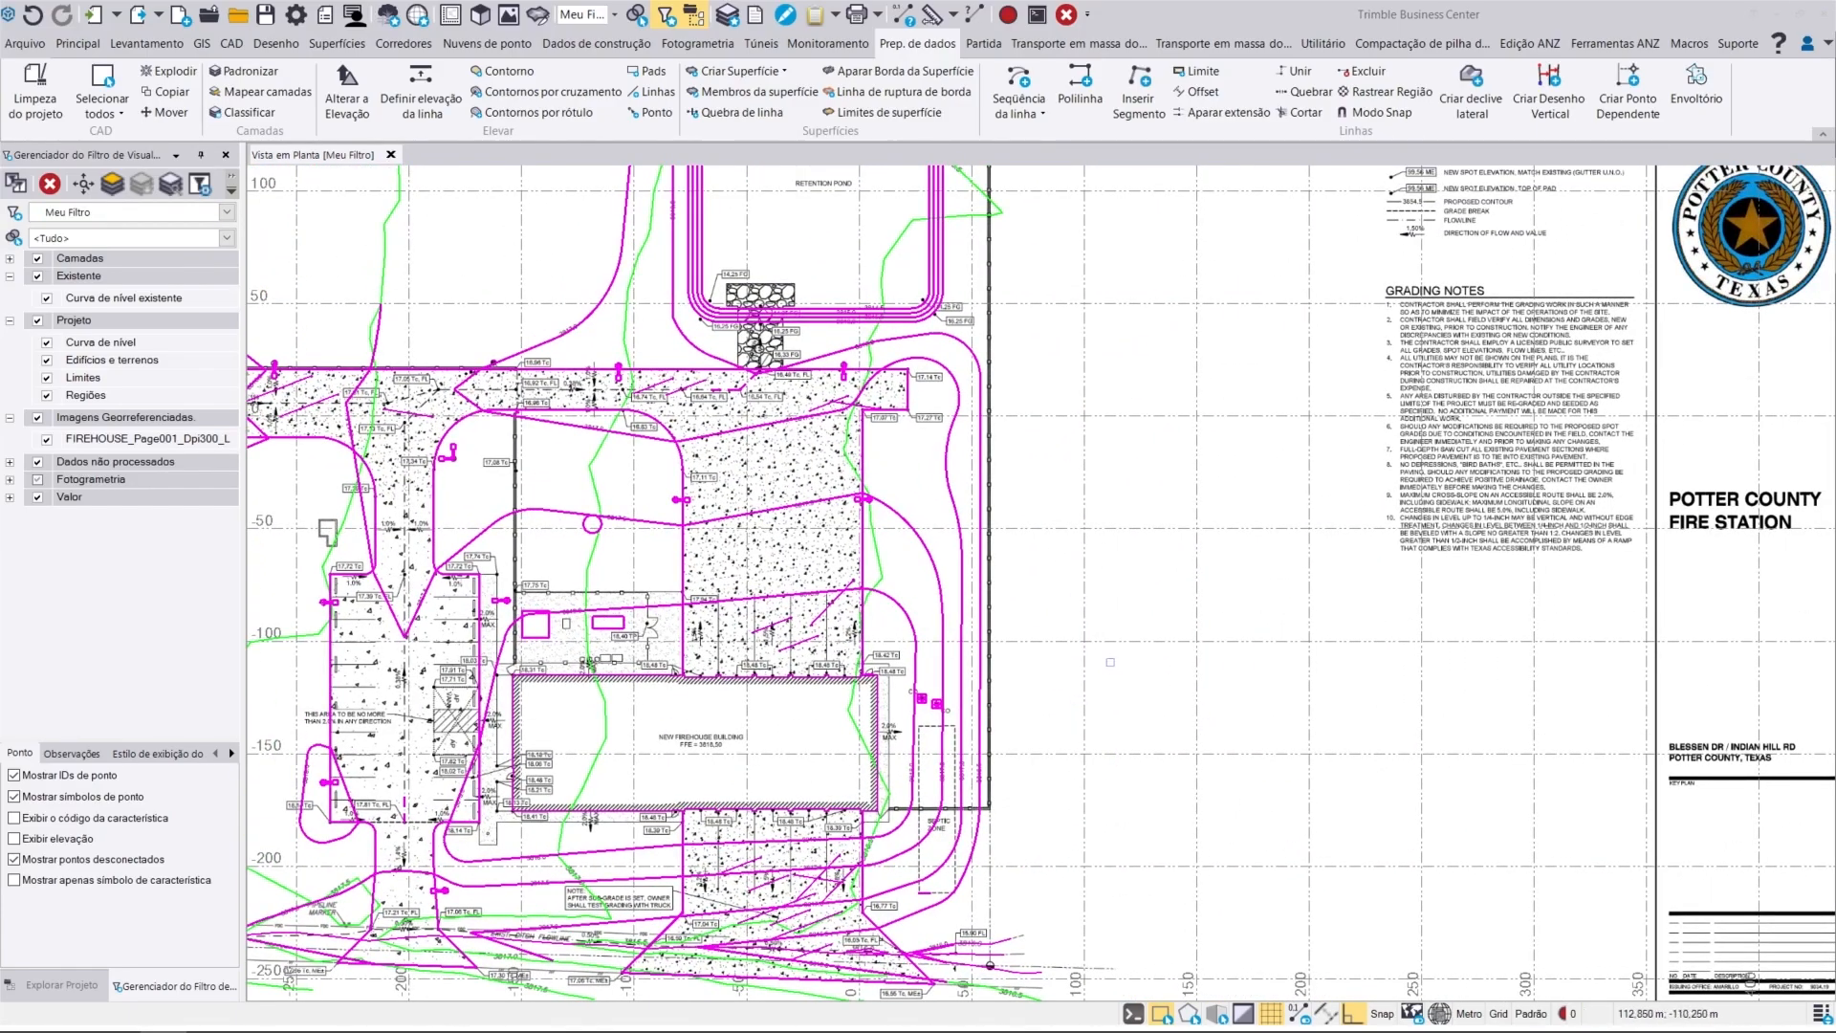
pyautogui.click(982, 45)
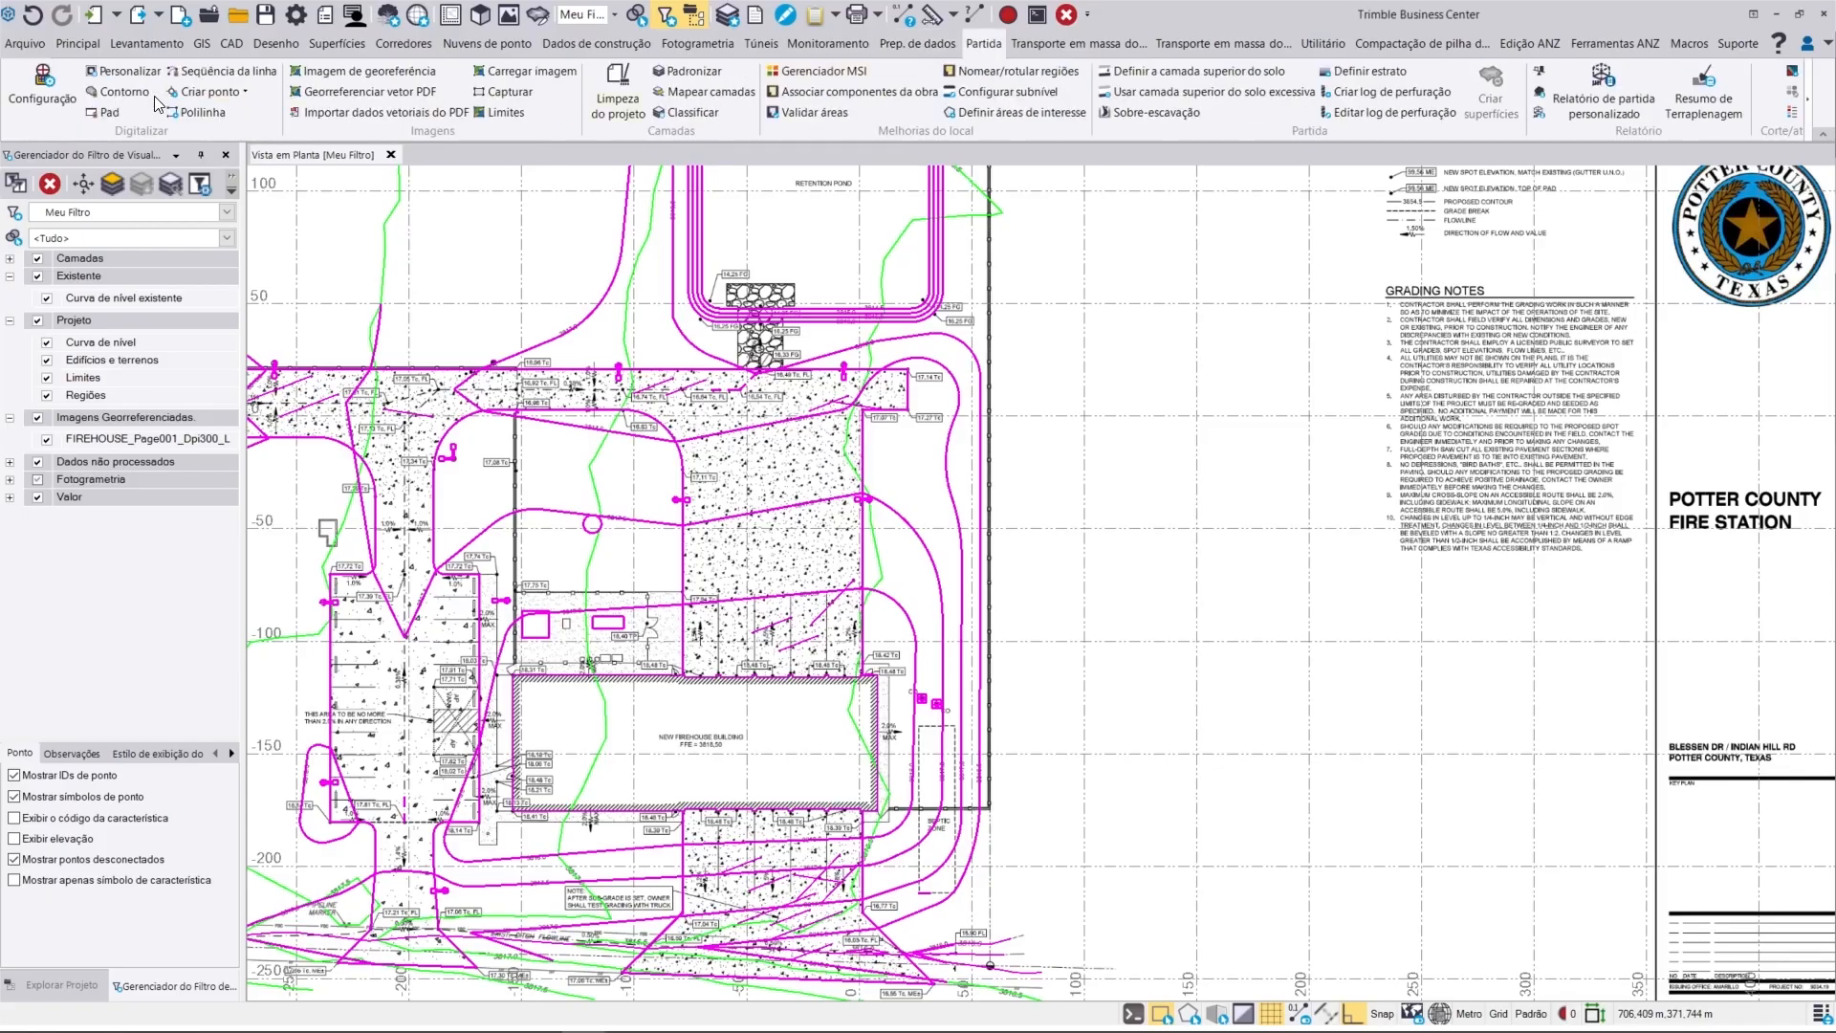
pyautogui.click(124, 92)
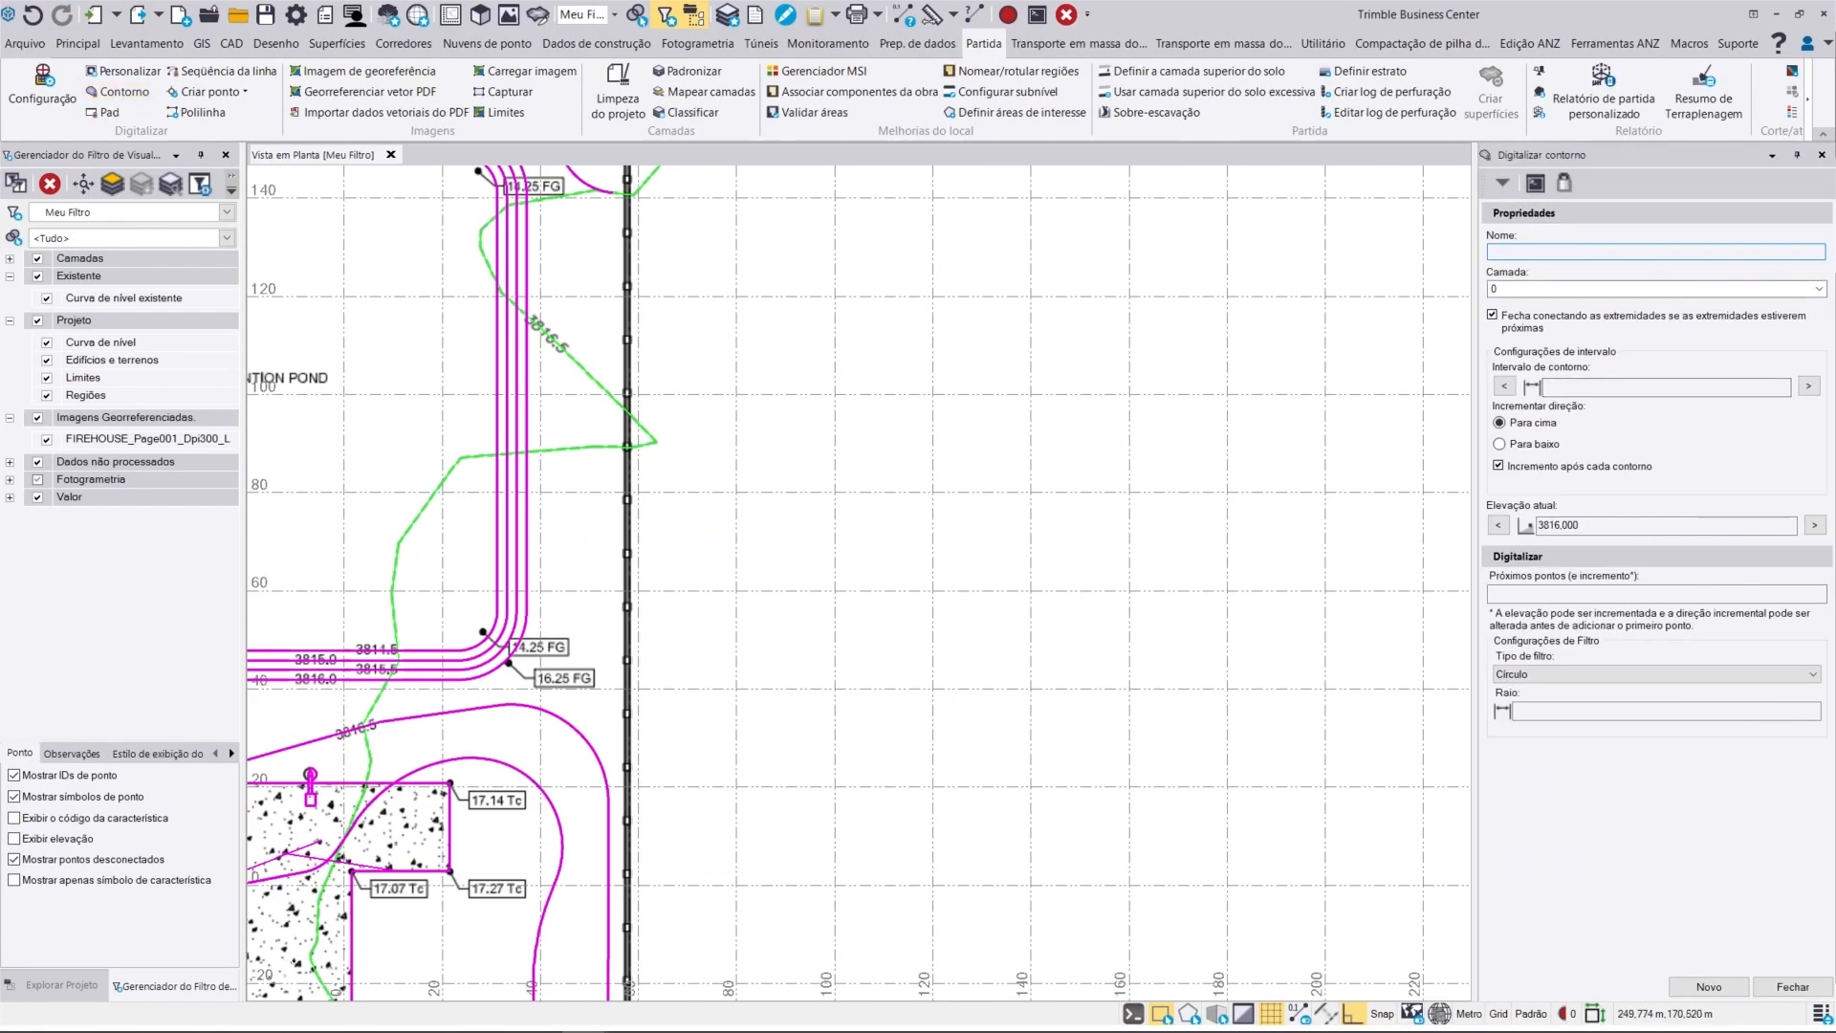
pyautogui.click(1644, 289)
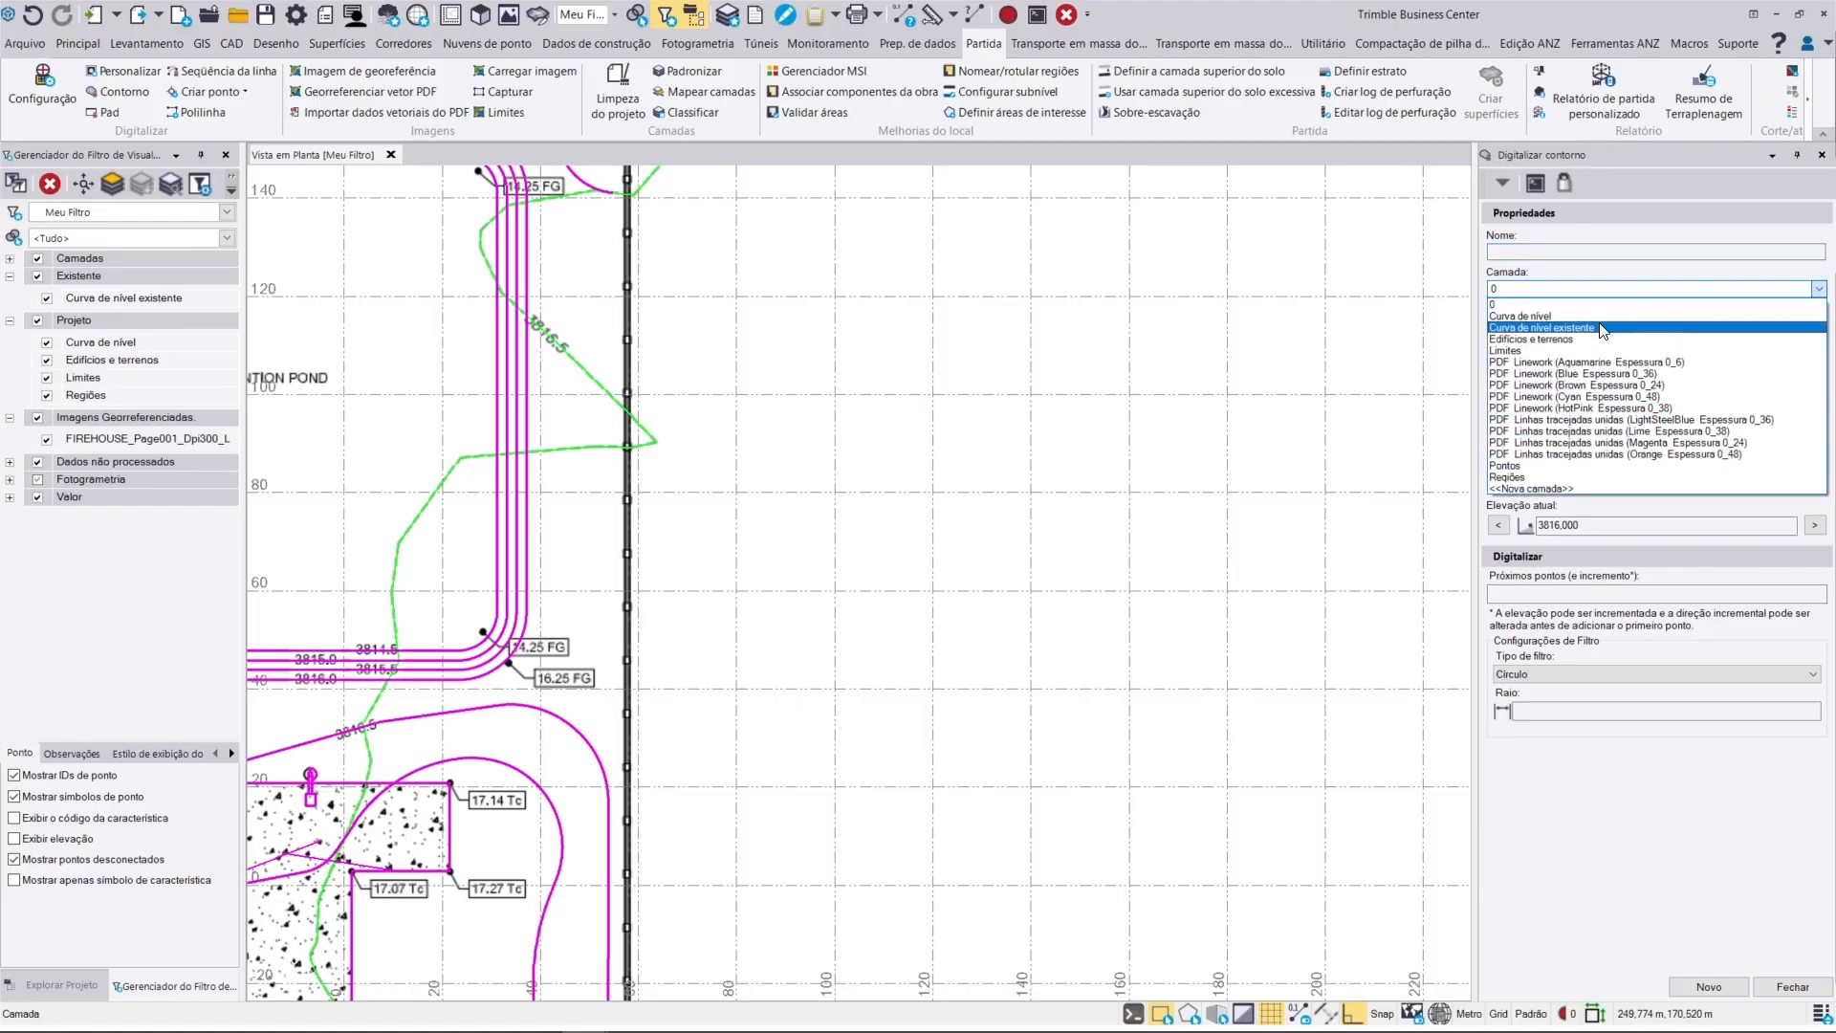
pyautogui.click(1608, 327)
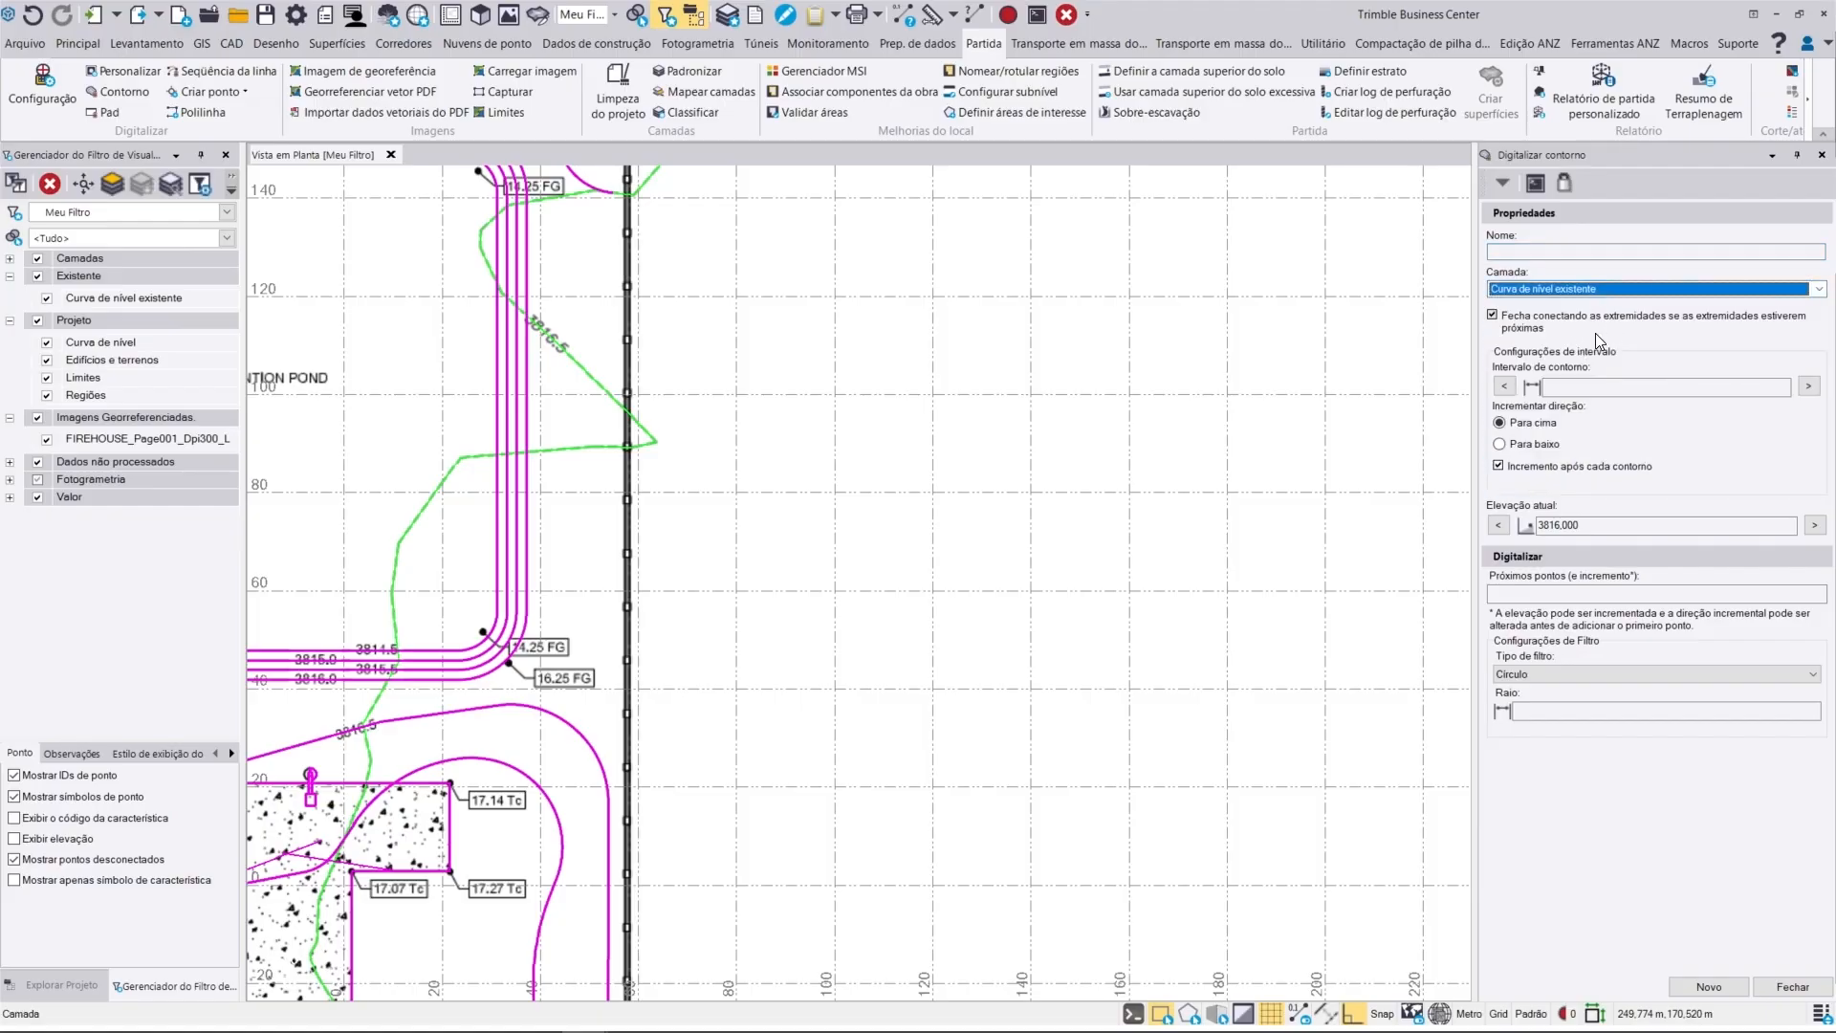
# Step: Digitize a two-point contour at 3816 m just outside the eastern site boundary, from beside the retention pond to south of the building
pyautogui.click(1510, 595)
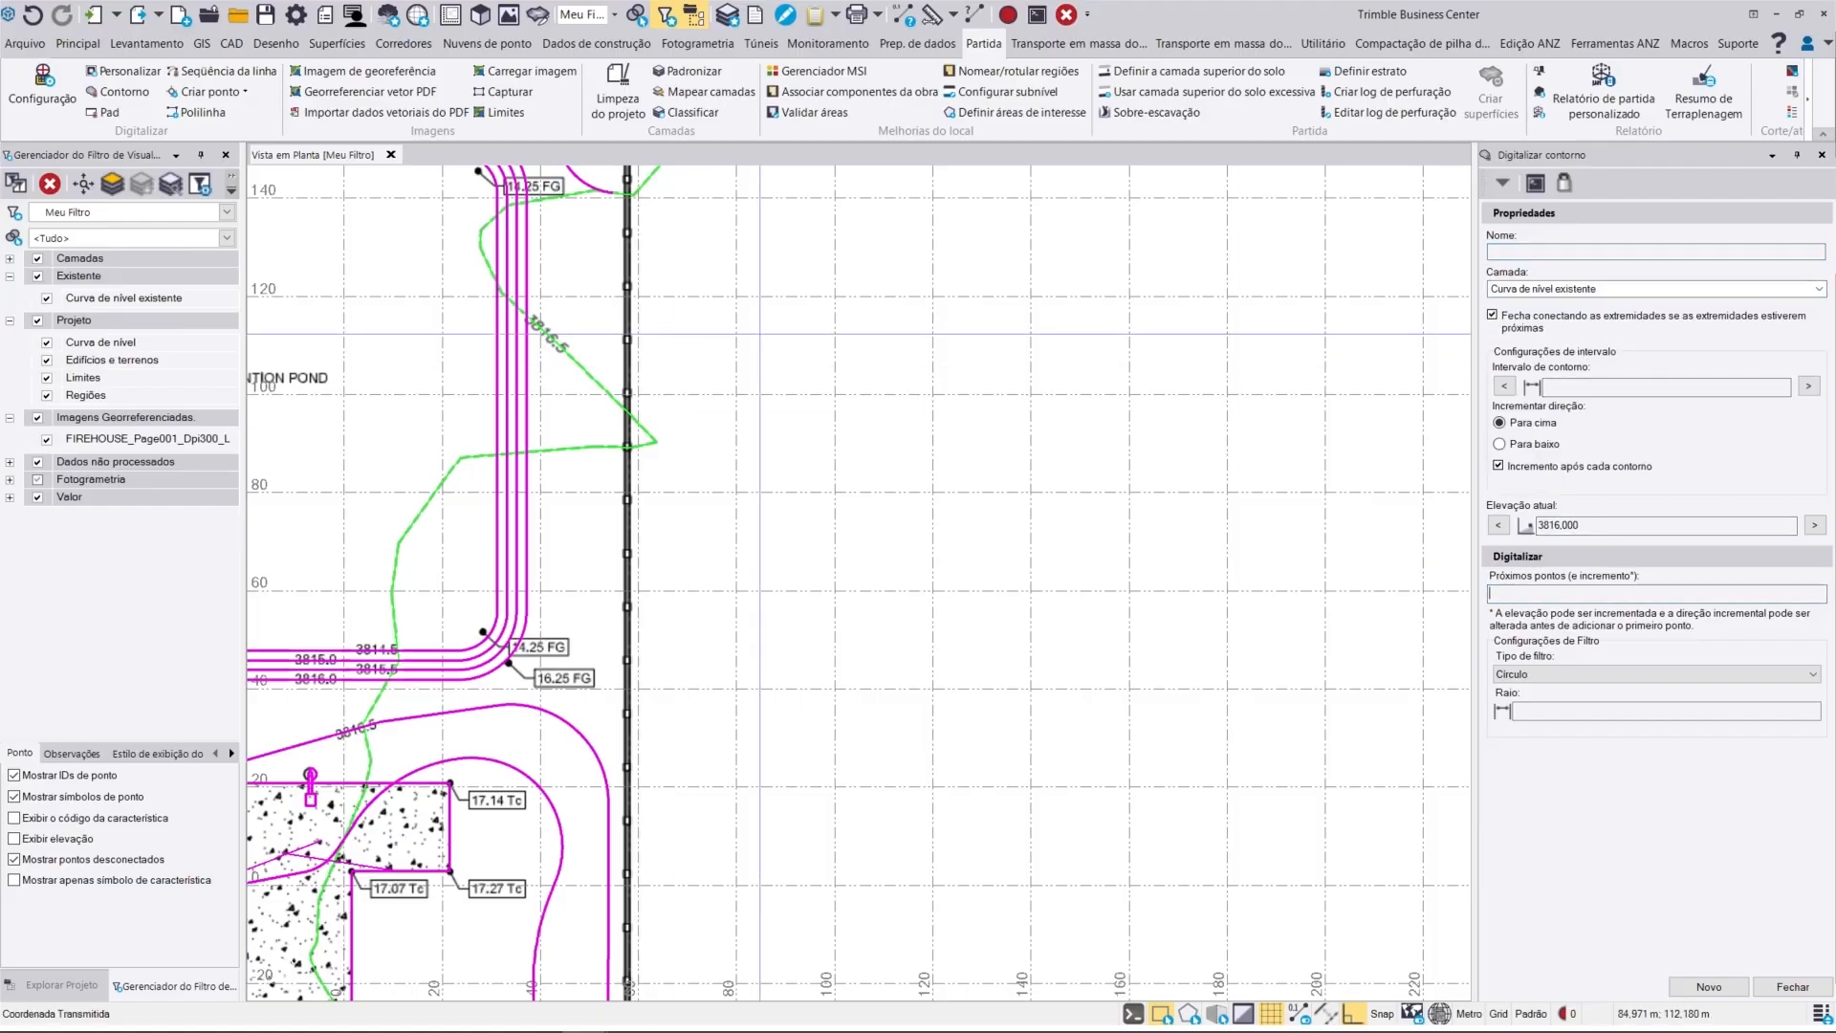
pyautogui.click(677, 328)
pyautogui.scroll(-3, 706, 438)
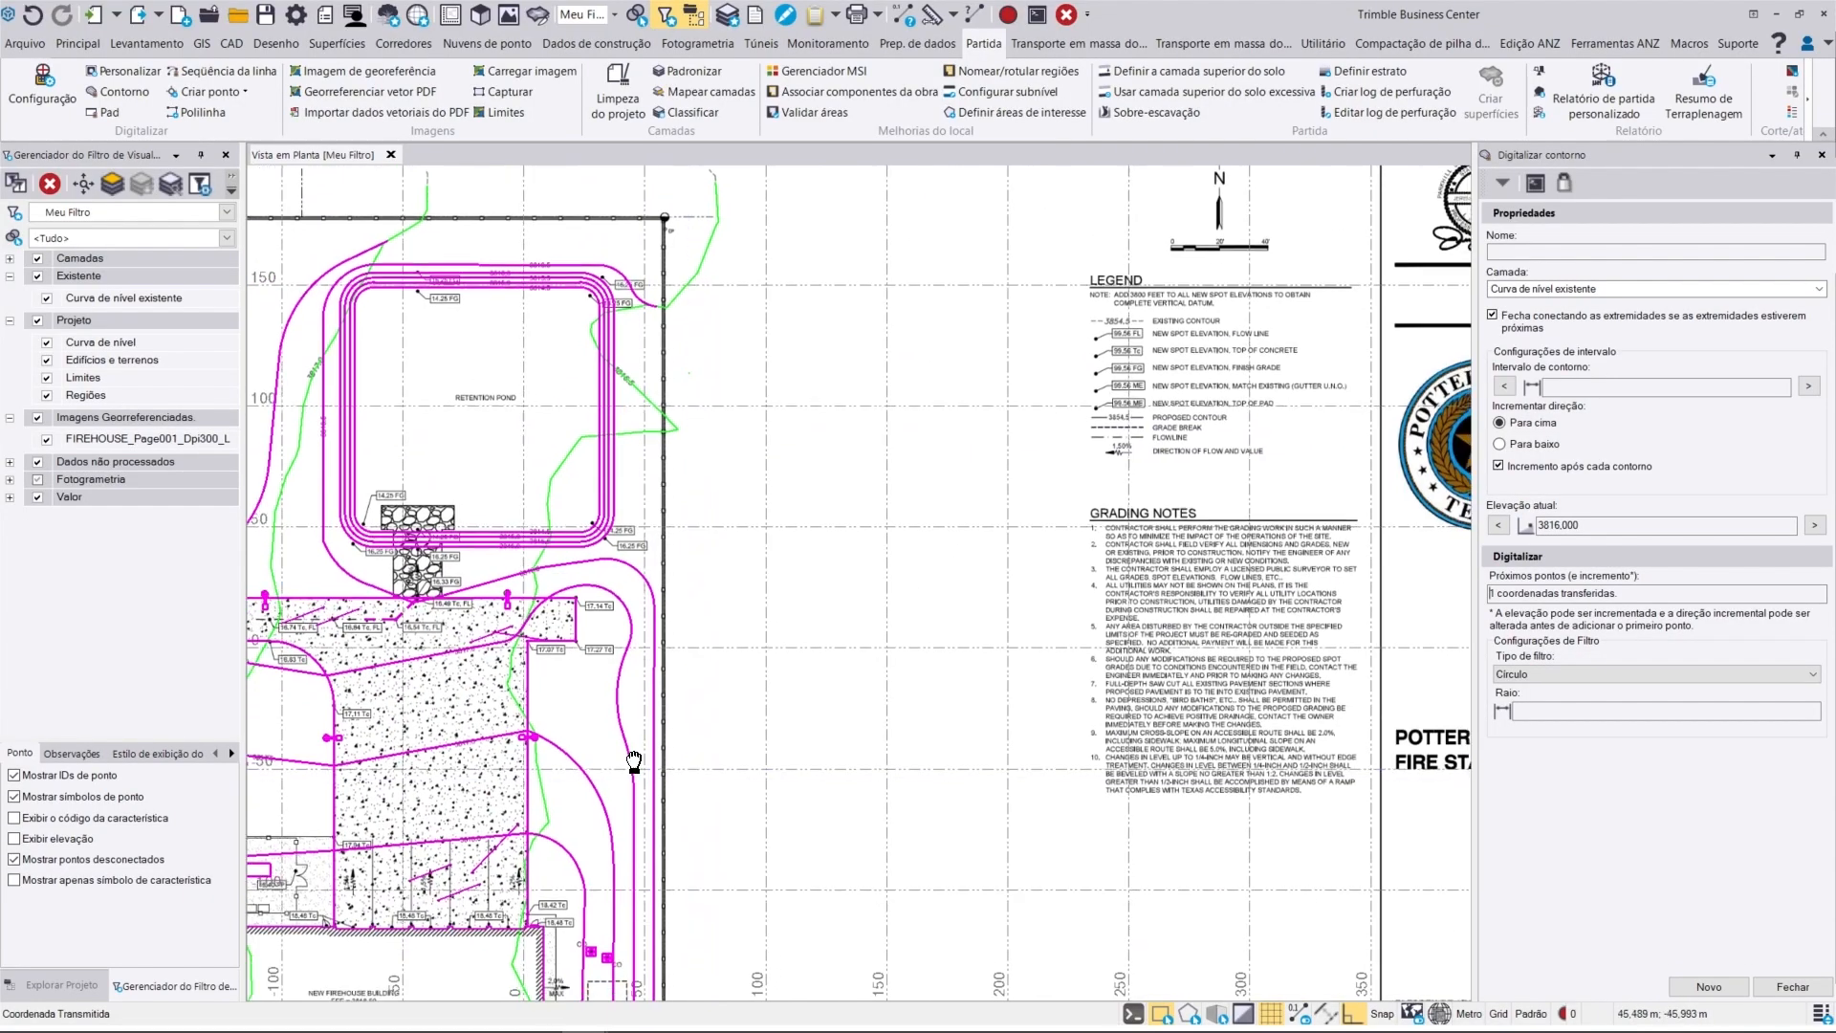
pyautogui.moveTo(755, 945); pyautogui.dragTo(924, 627, button='middle')
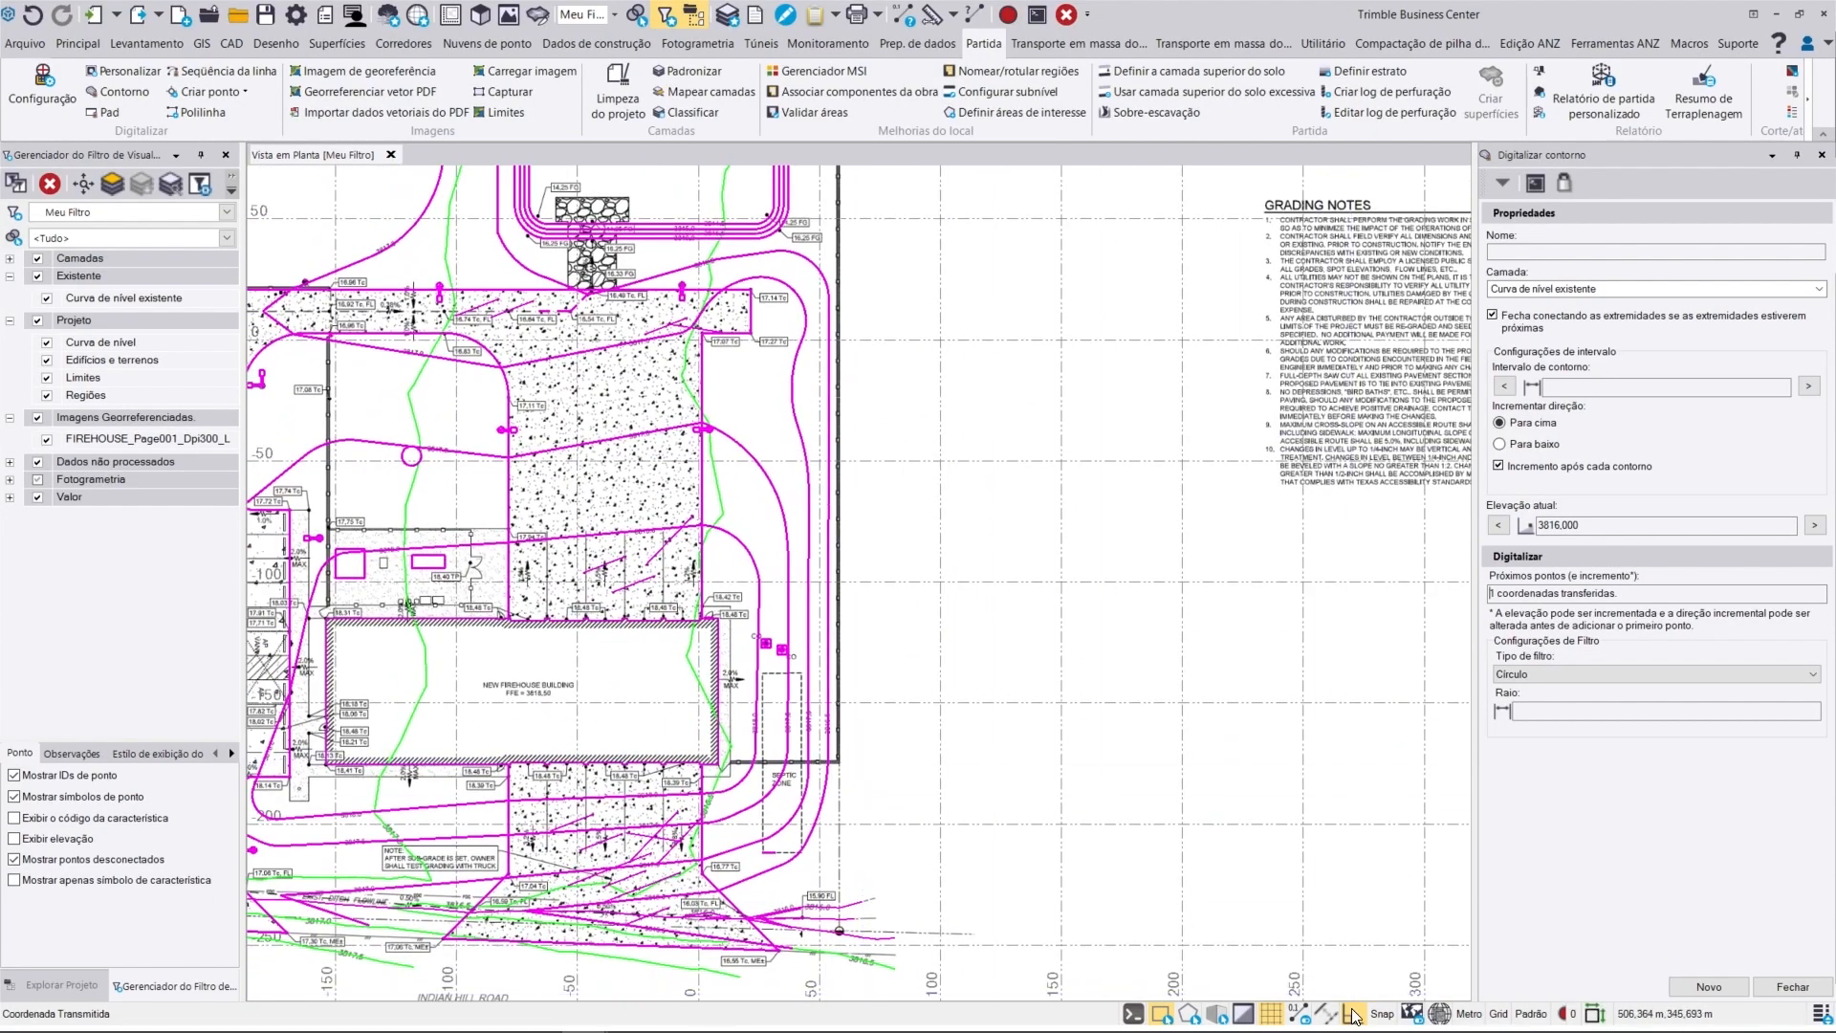
pyautogui.scroll(-1, 824, 860)
pyautogui.moveTo(824, 866); pyautogui.dragTo(859, 719, button='middle')
pyautogui.scroll(2, 905, 746)
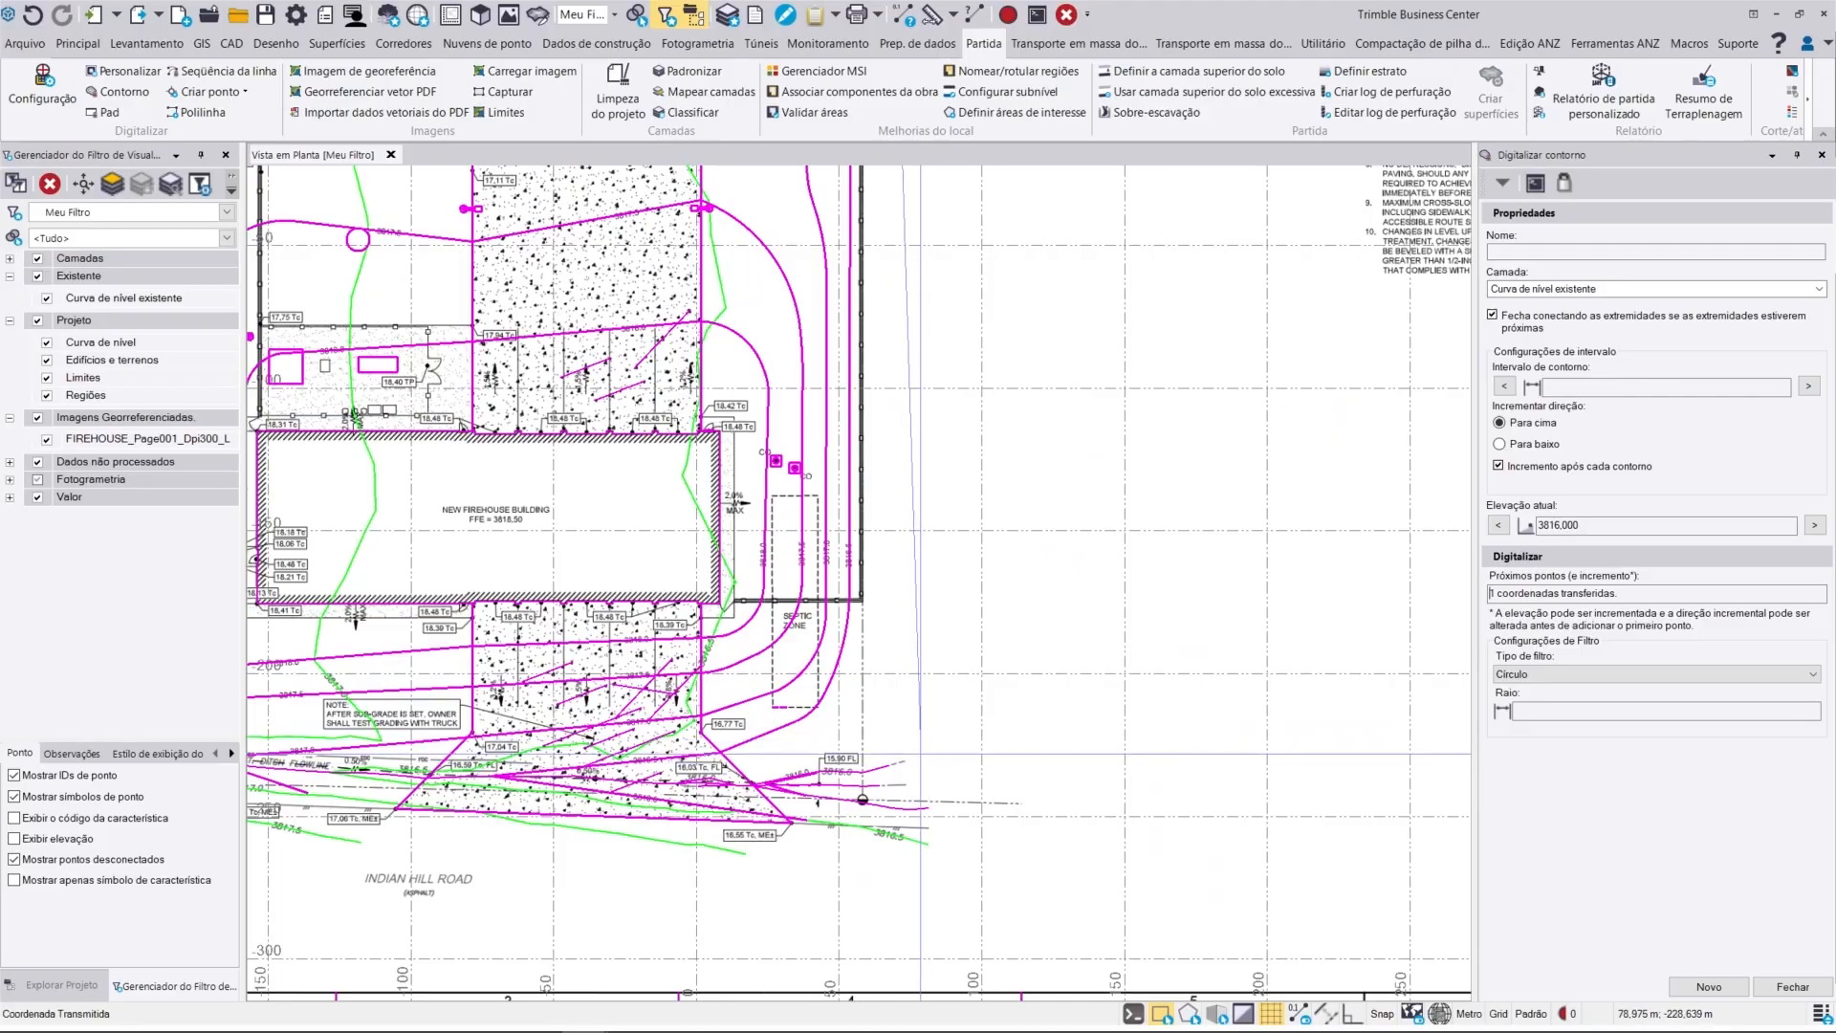
pyautogui.click(894, 745)
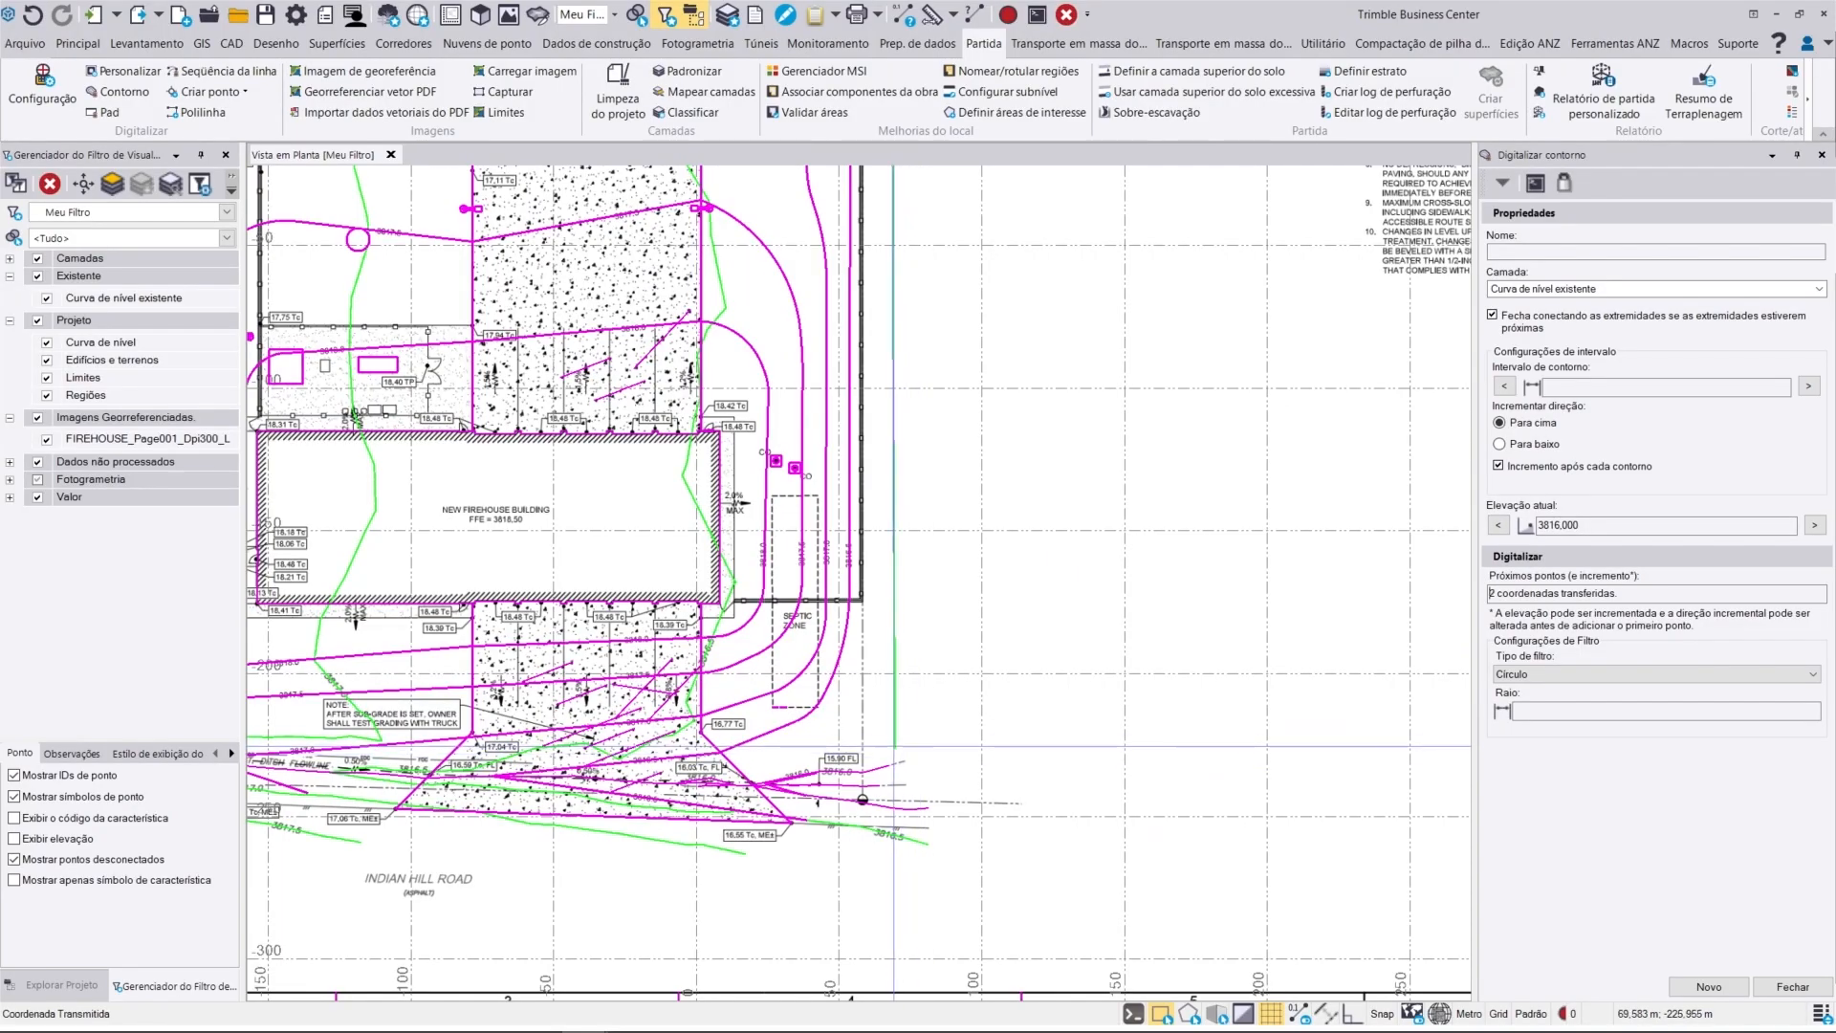
pyautogui.click(1789, 990)
# Step: Try the Invertido display style on the georeferenced FIREHOUSE image and set it to Escurecido instead
pyautogui.scroll(-6, 1165, 612)
pyautogui.moveTo(1240, 497)
pyautogui.mouseDown(button='middle')
pyautogui.moveTo(1184, 533)
pyautogui.moveTo(1100, 662)
pyautogui.moveTo(1079, 622)
pyautogui.mouseUp(button='middle')
pyautogui.scroll(-2, 1106, 619)
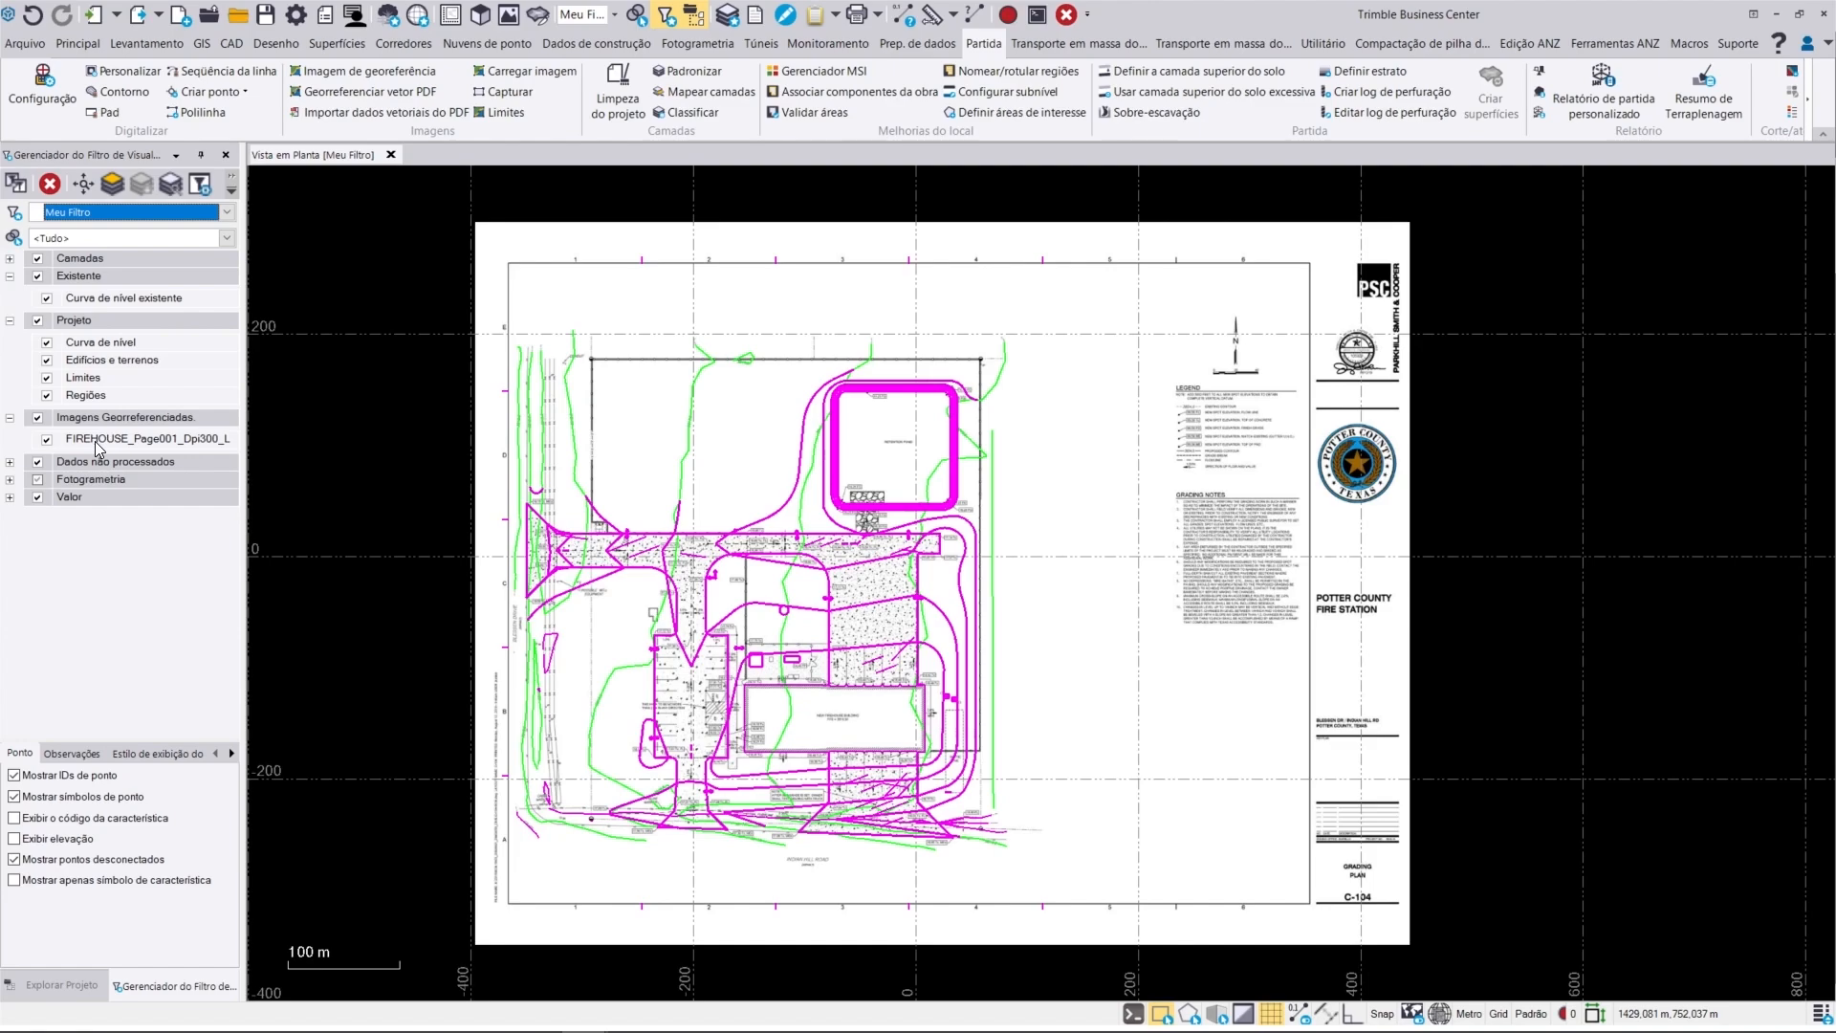
pyautogui.rightClick(139, 444)
pyautogui.click(296, 586)
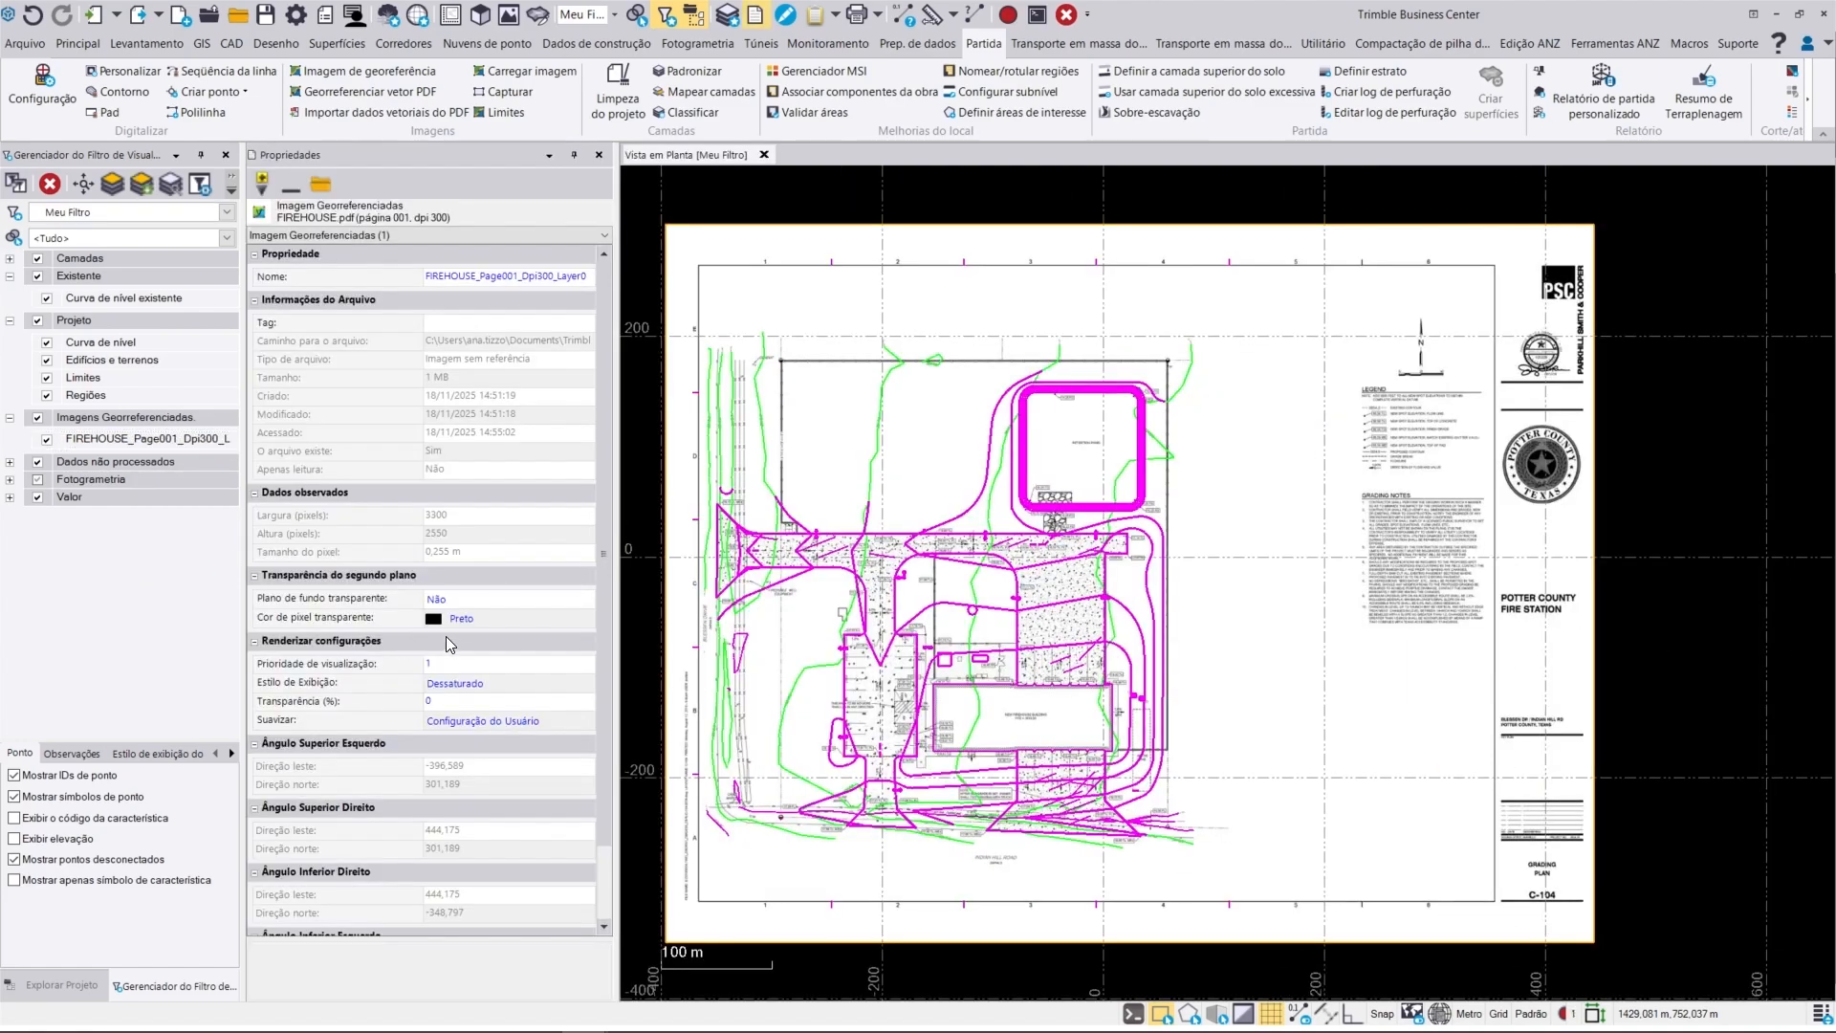
pyautogui.click(474, 683)
pyautogui.click(469, 737)
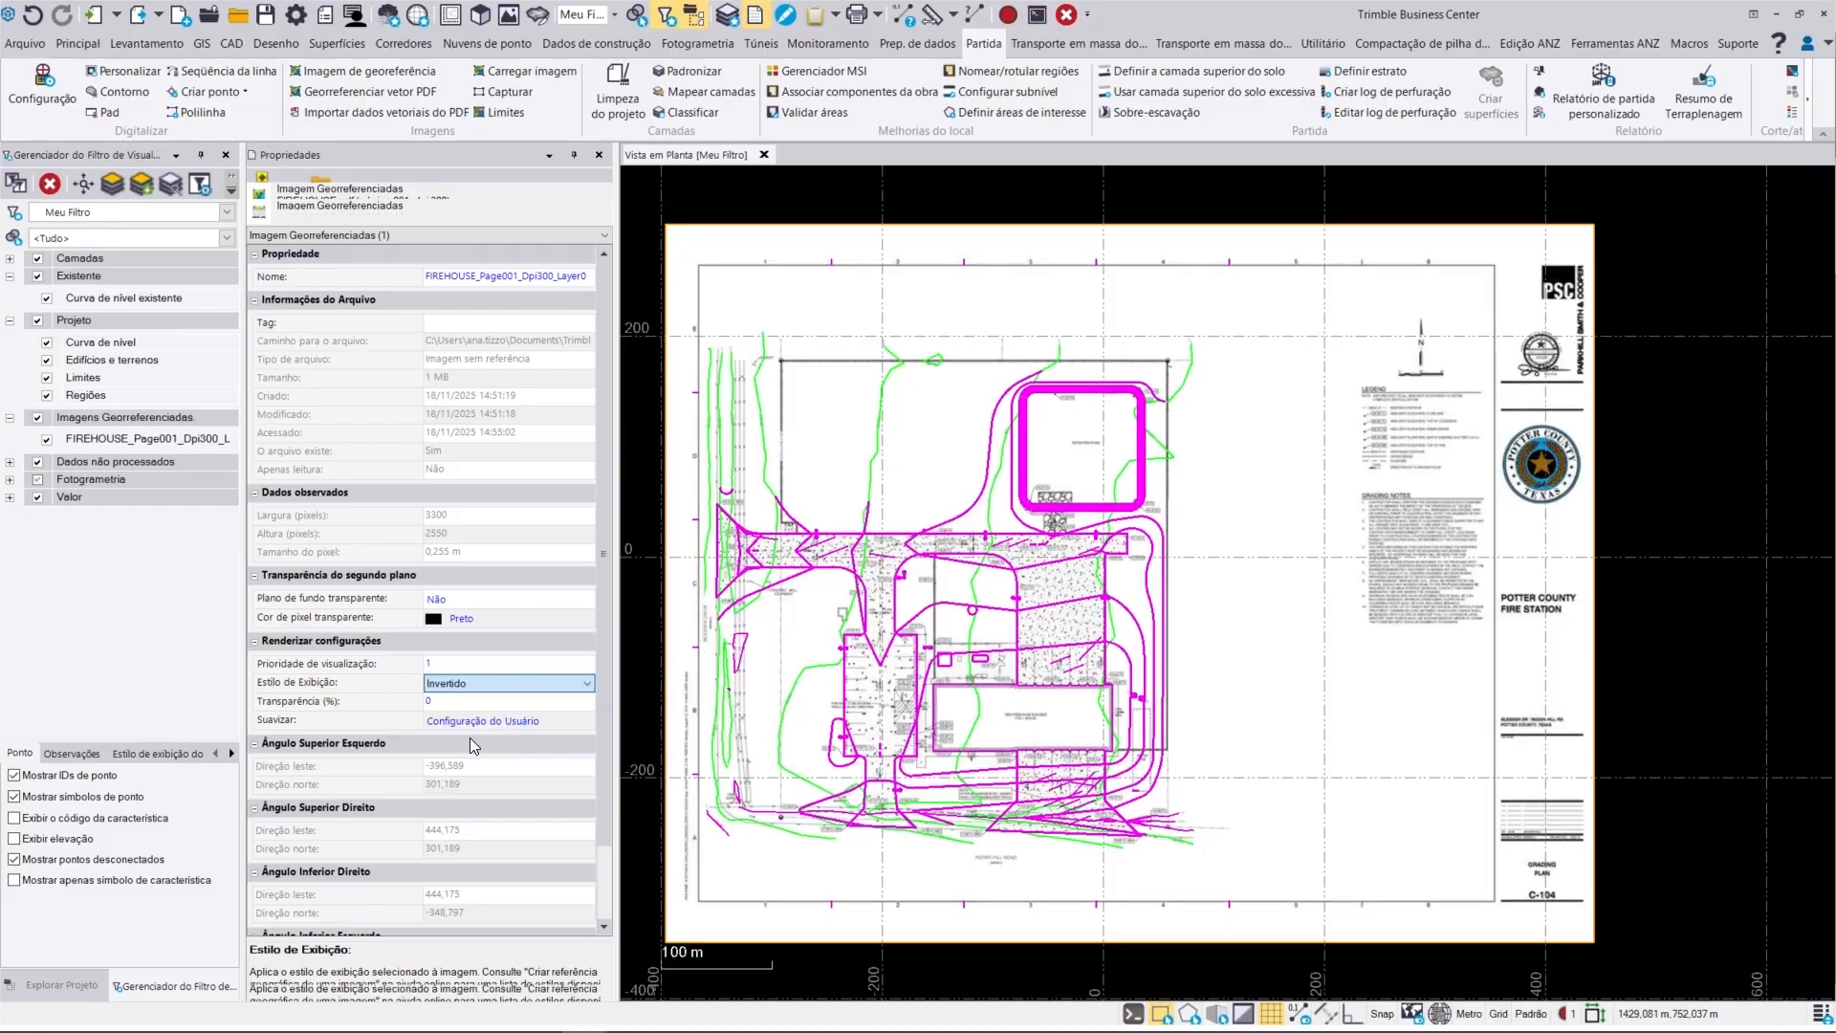
pyautogui.click(473, 681)
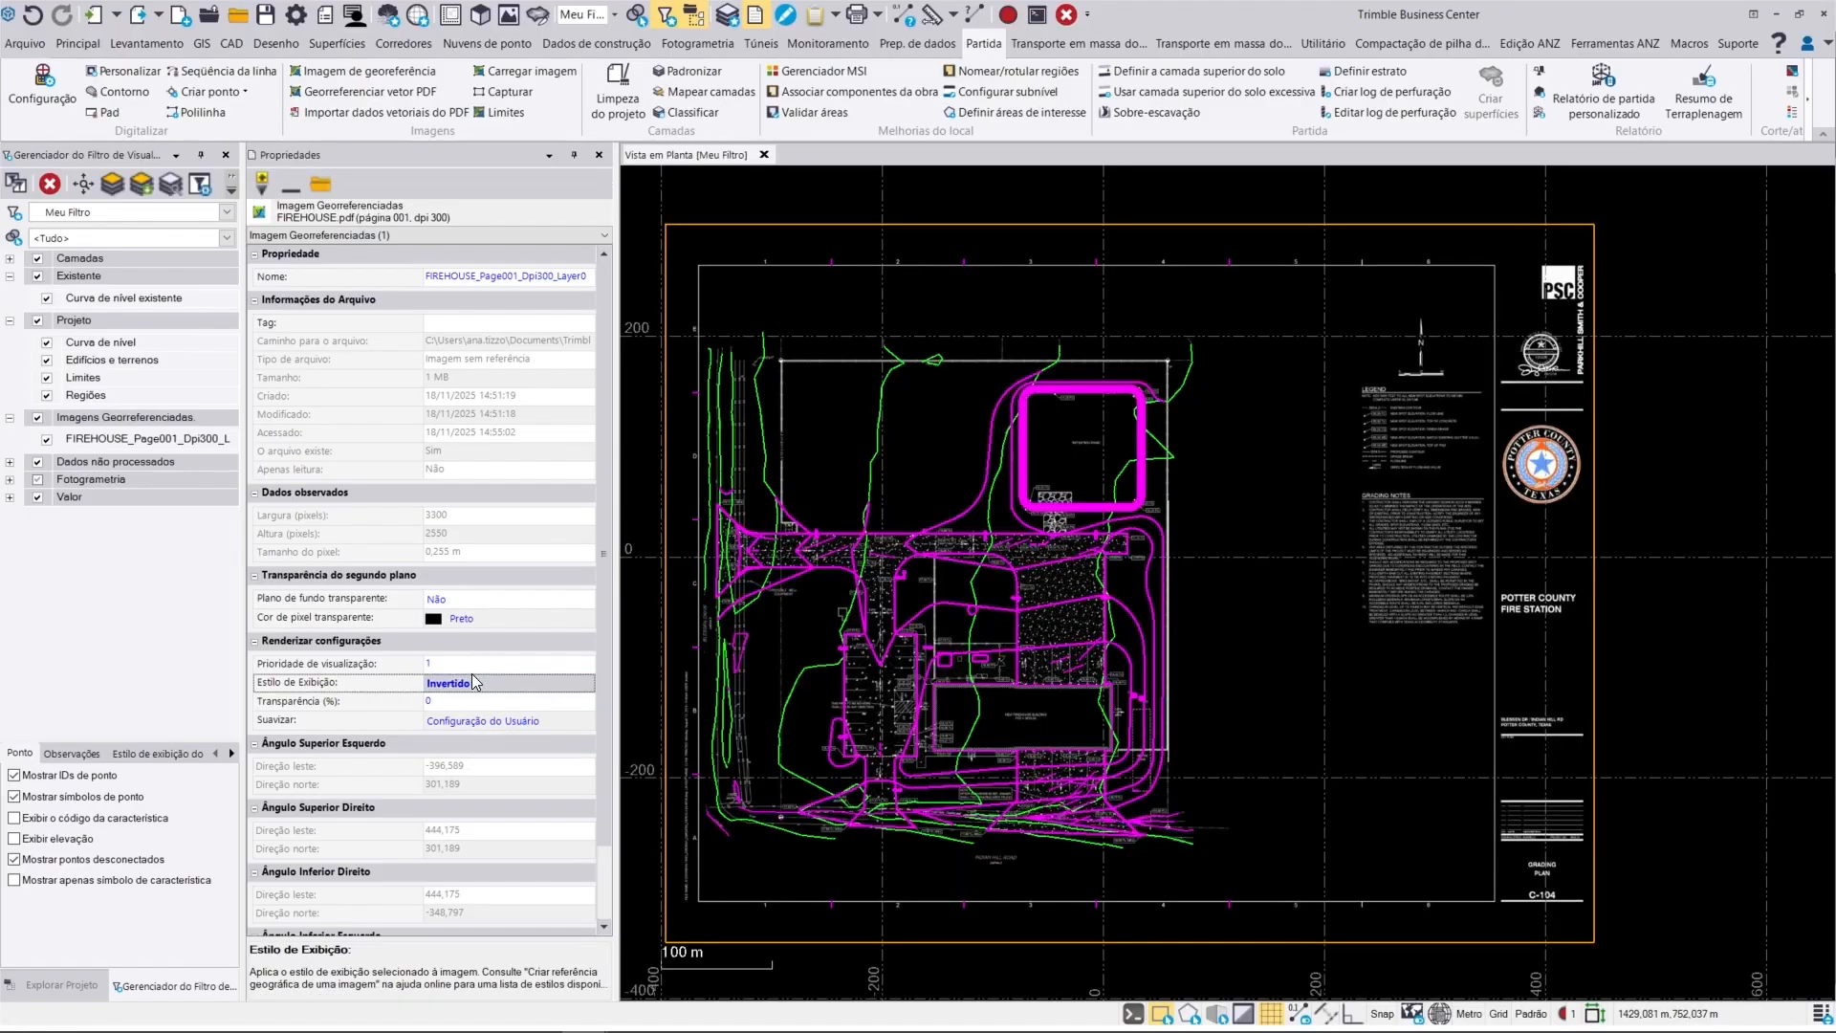
pyautogui.click(466, 687)
pyautogui.click(455, 752)
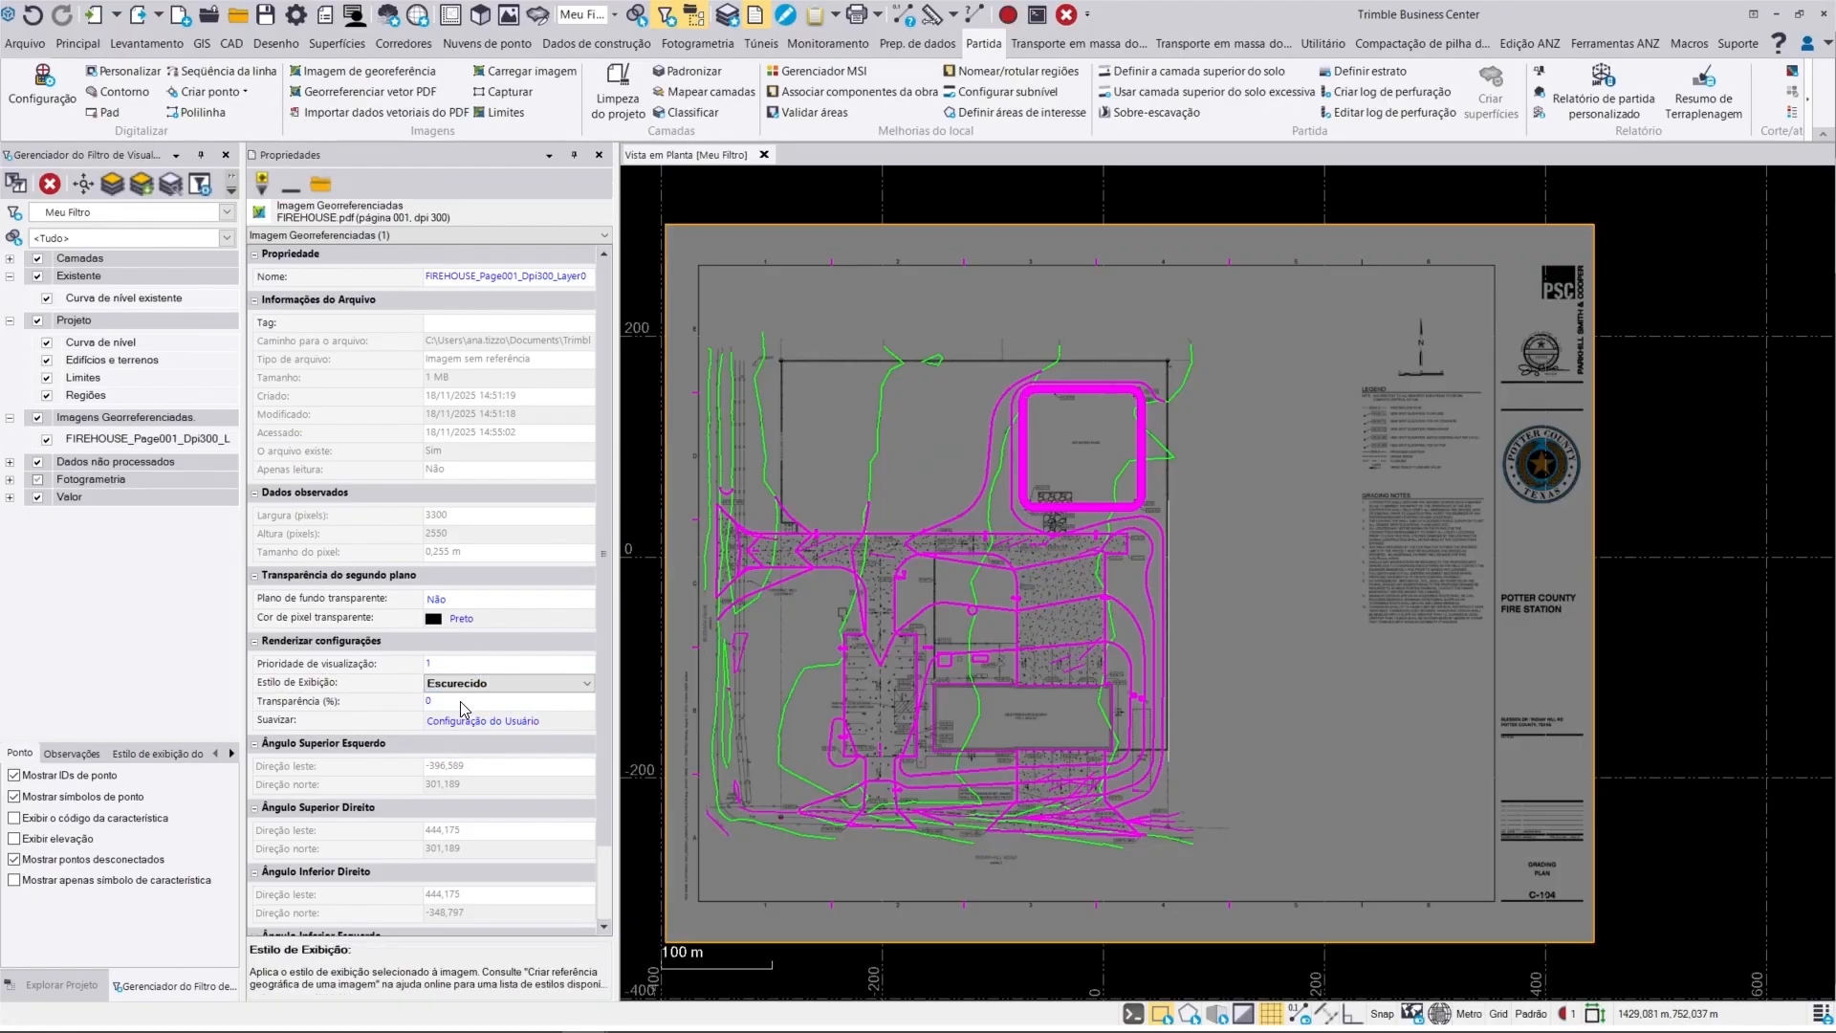
pyautogui.click(599, 153)
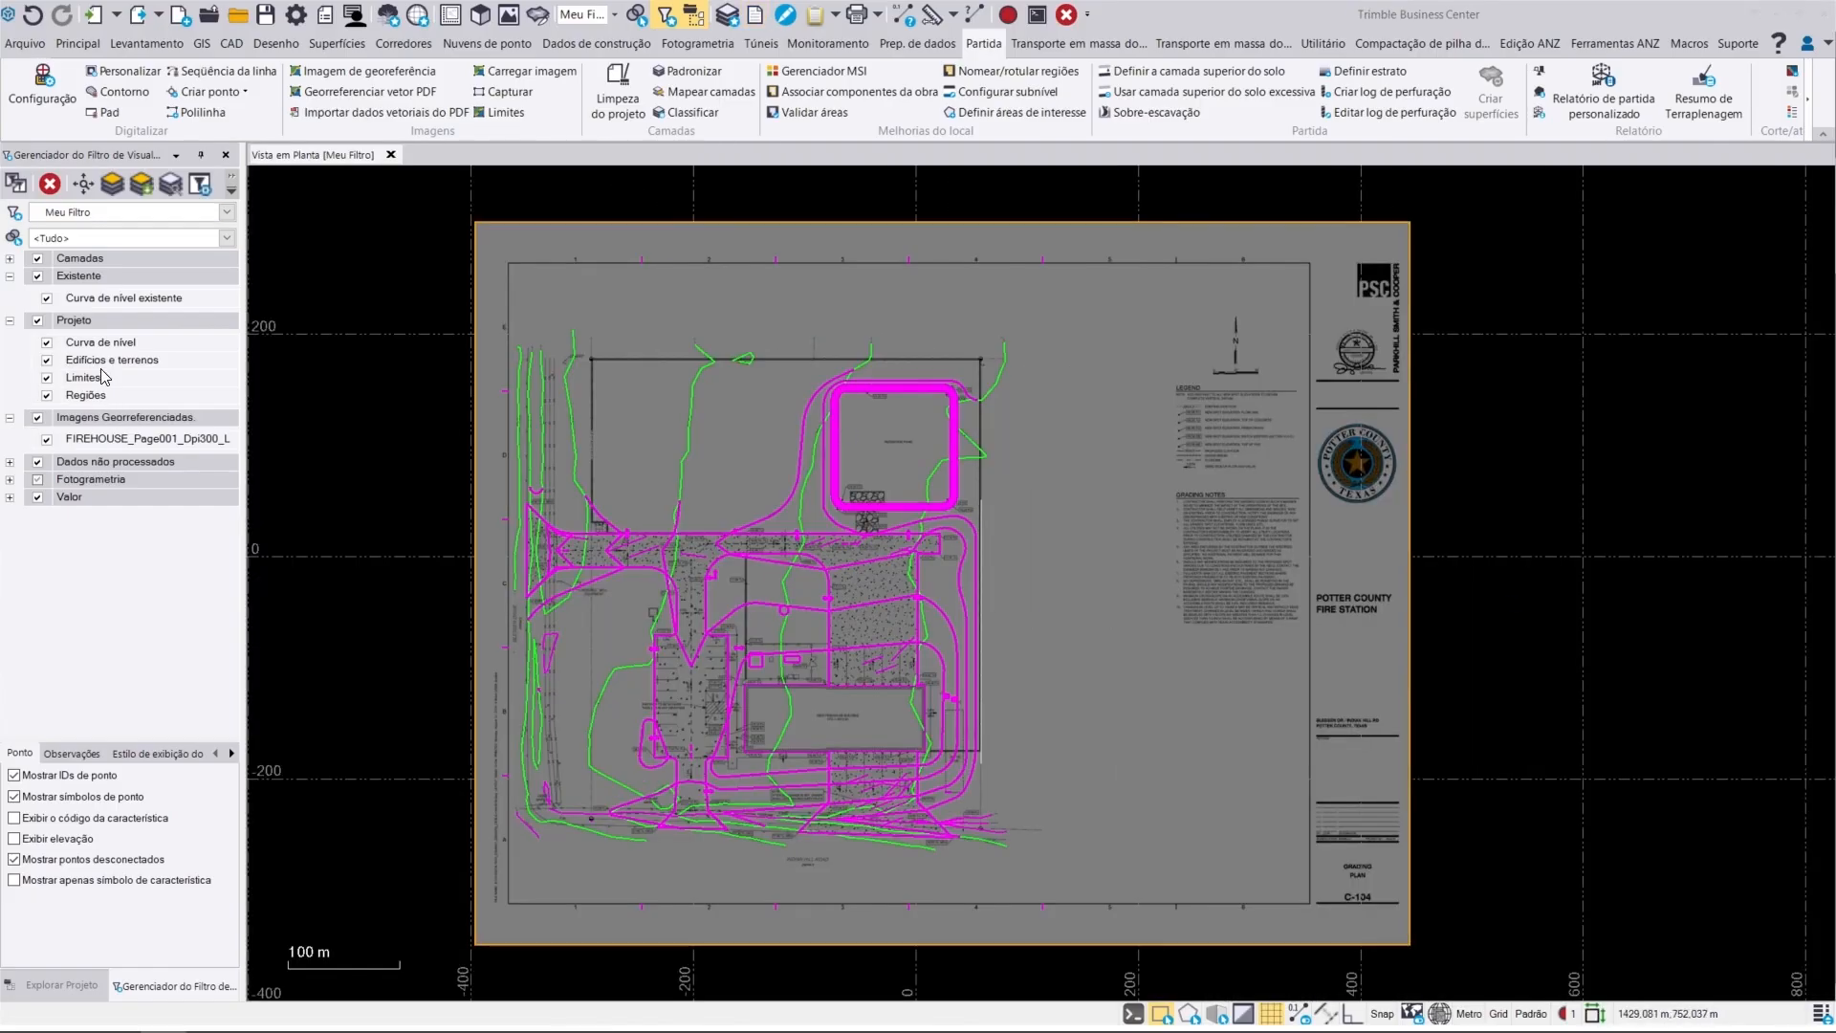
# Step: Hide the Projeto layer group and orbit a 3D view beside the plan to separate the elevated contours from the zero-elevation linework
pyautogui.click(38, 320)
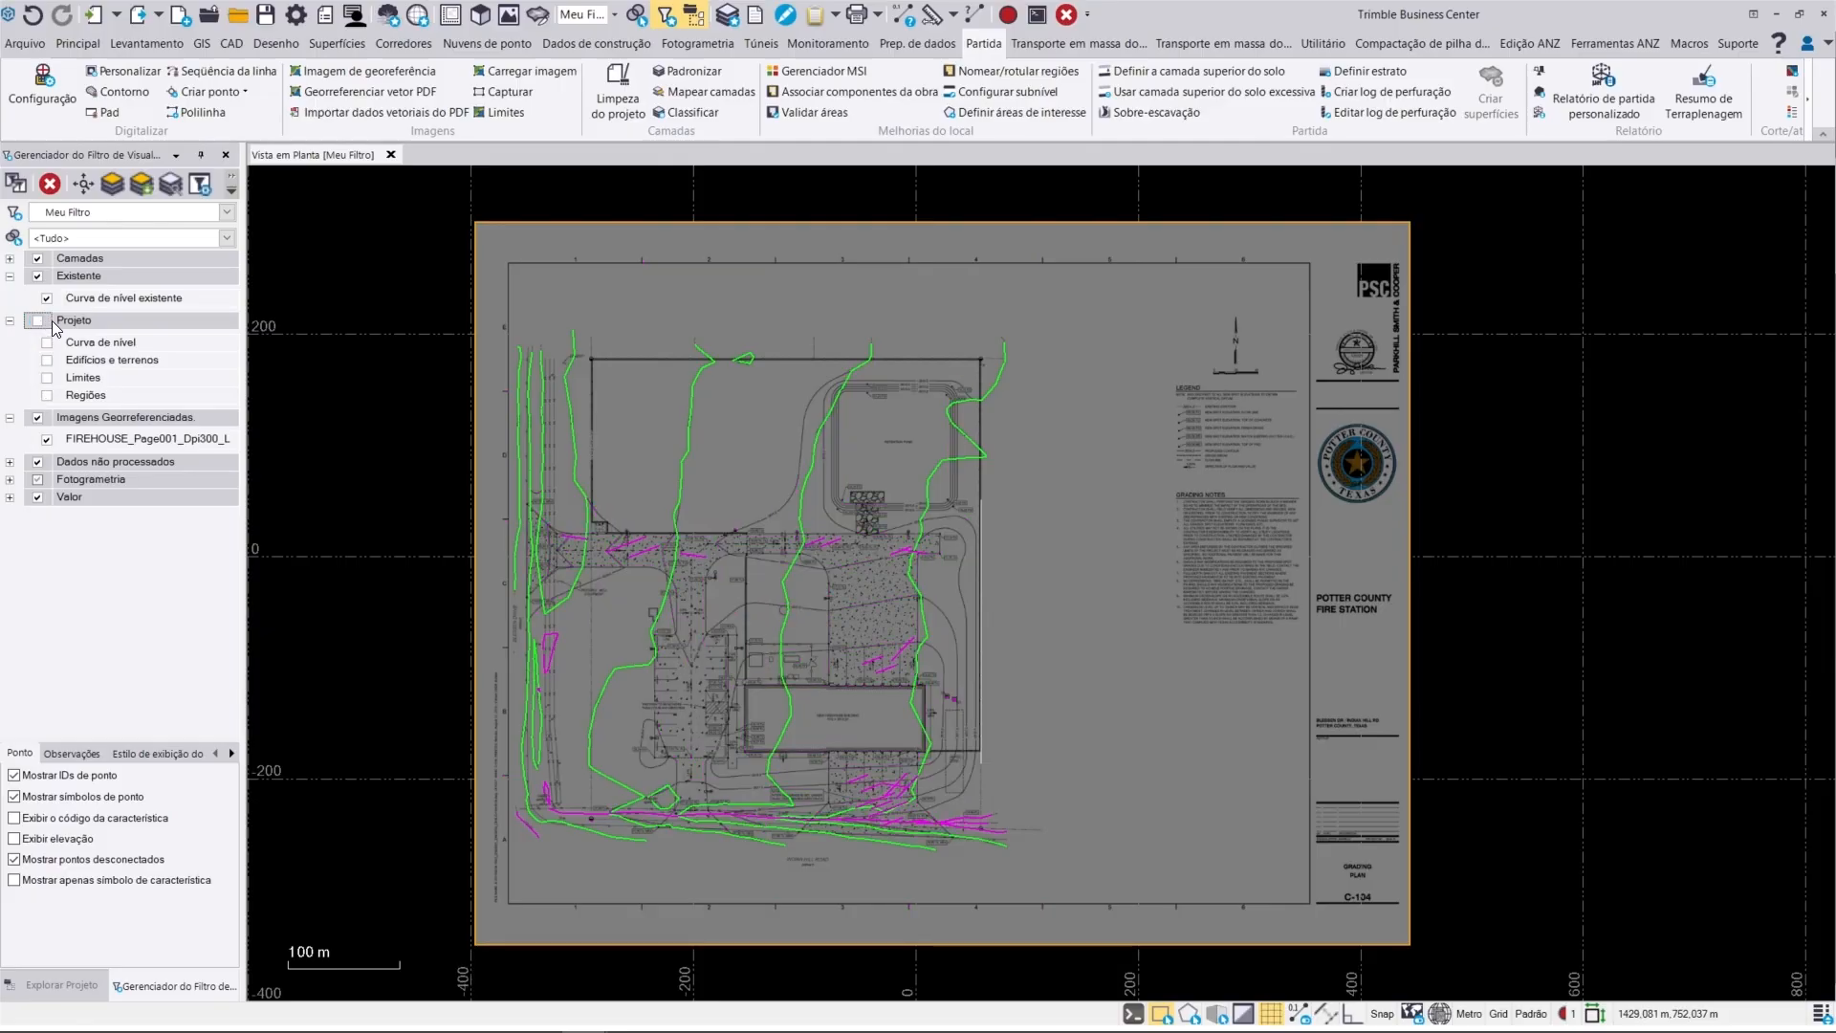
pyautogui.click(478, 16)
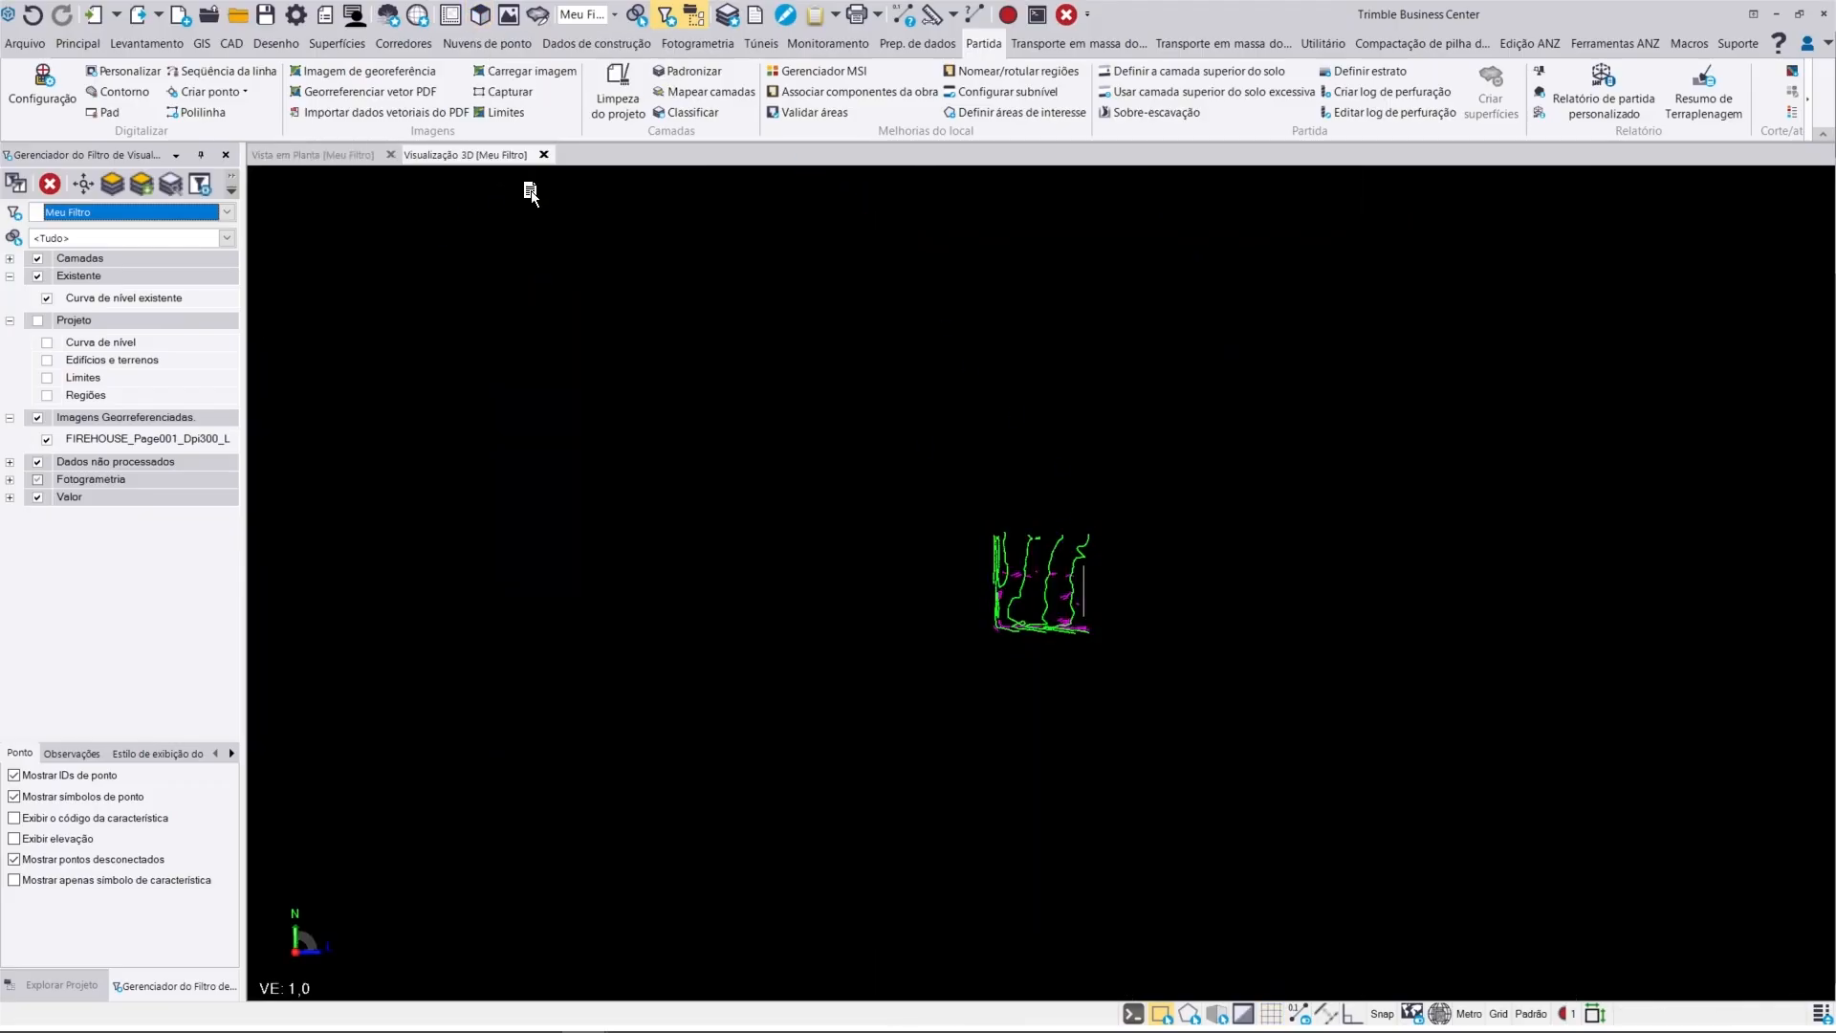
pyautogui.moveTo(1141, 385); pyautogui.dragTo(1141, 384)
pyautogui.click(1184, 415)
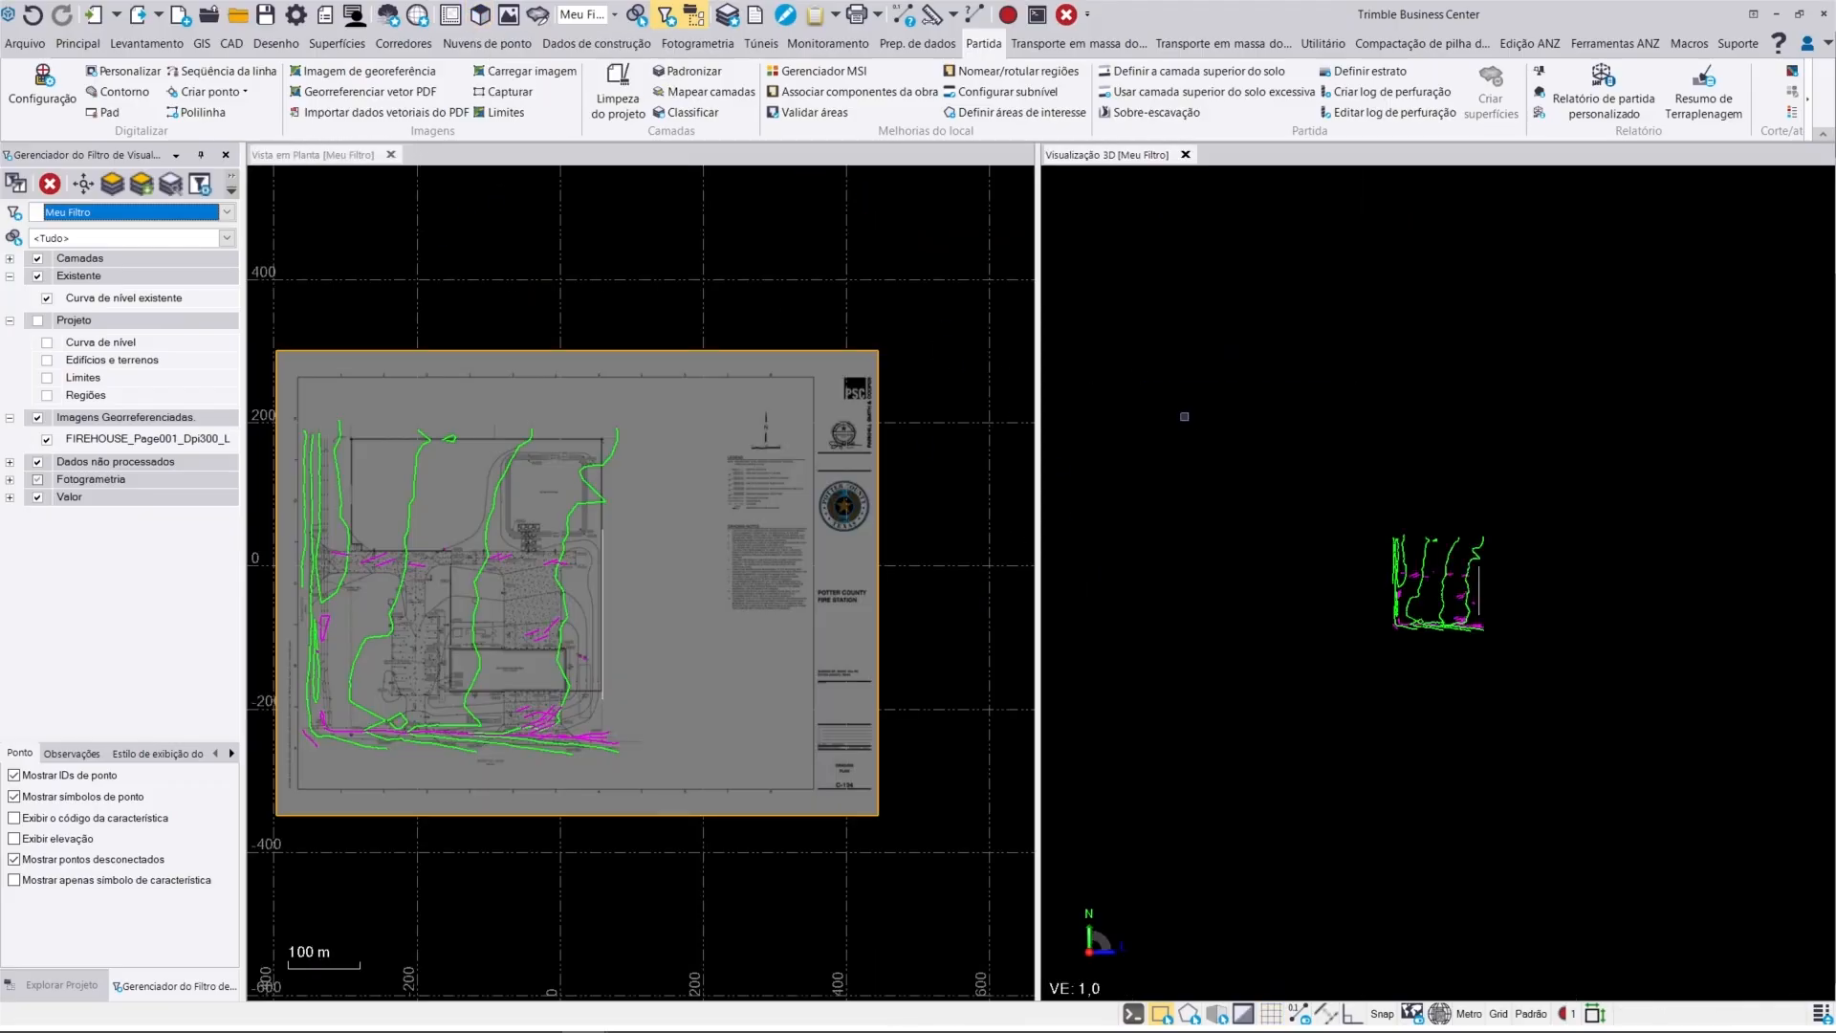
pyautogui.moveTo(1439, 651)
pyautogui.mouseDown(button='right')
pyautogui.moveTo(1424, 591)
pyautogui.moveTo(1441, 585)
pyautogui.mouseUp(button='right')
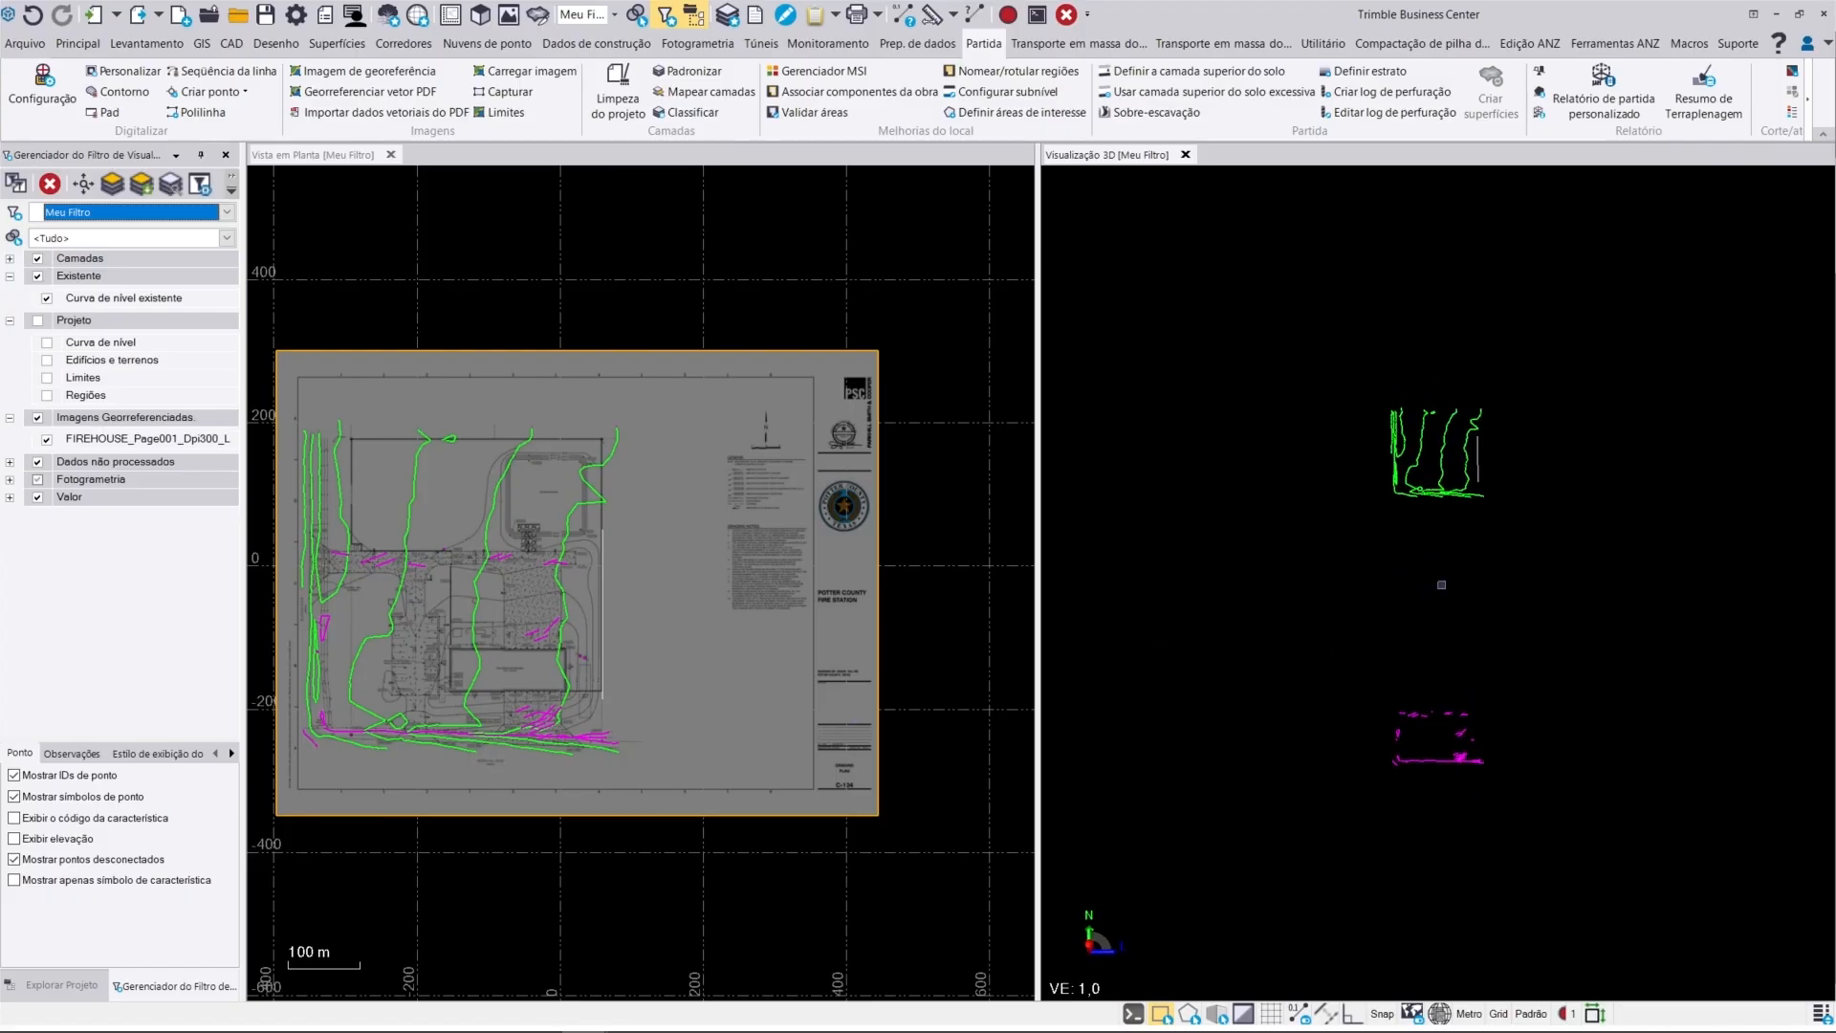
# Step: Move the straight line along the eastern boundary from layer 0 to the layer "Curva de nível existente"
pyautogui.click(1479, 460)
pyautogui.rightClick(1479, 460)
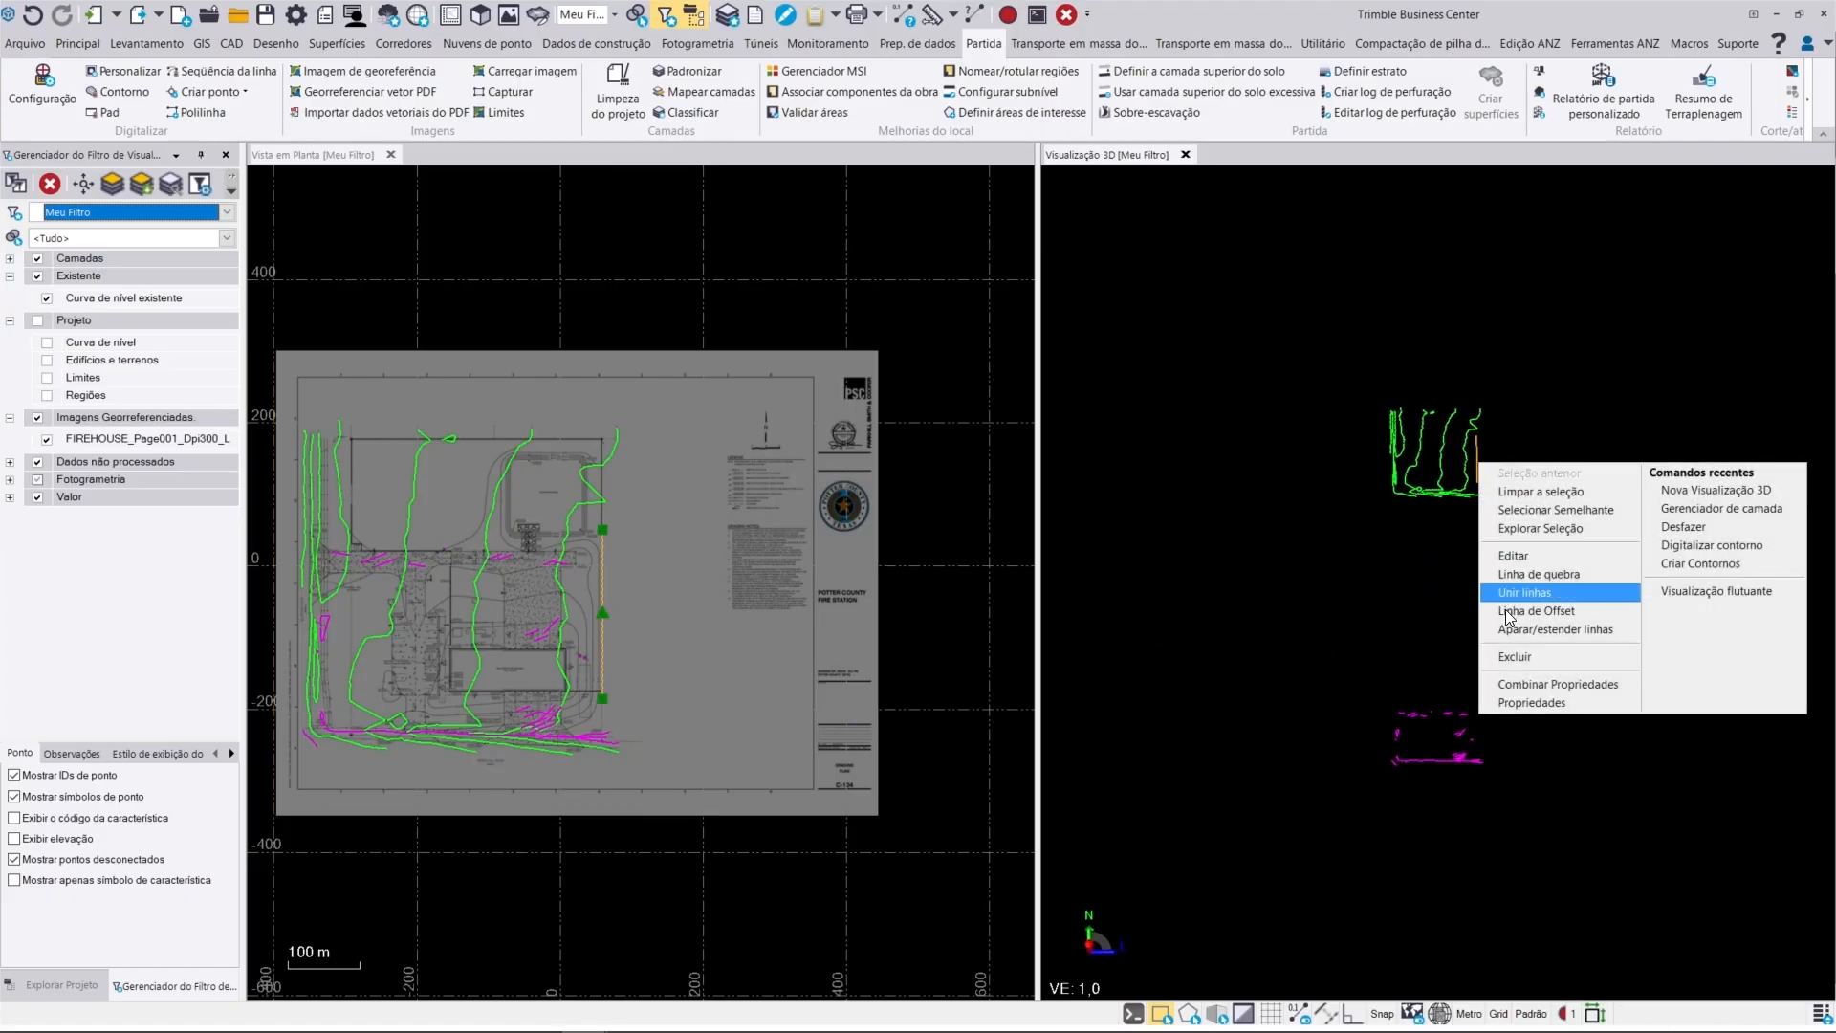
pyautogui.click(1532, 712)
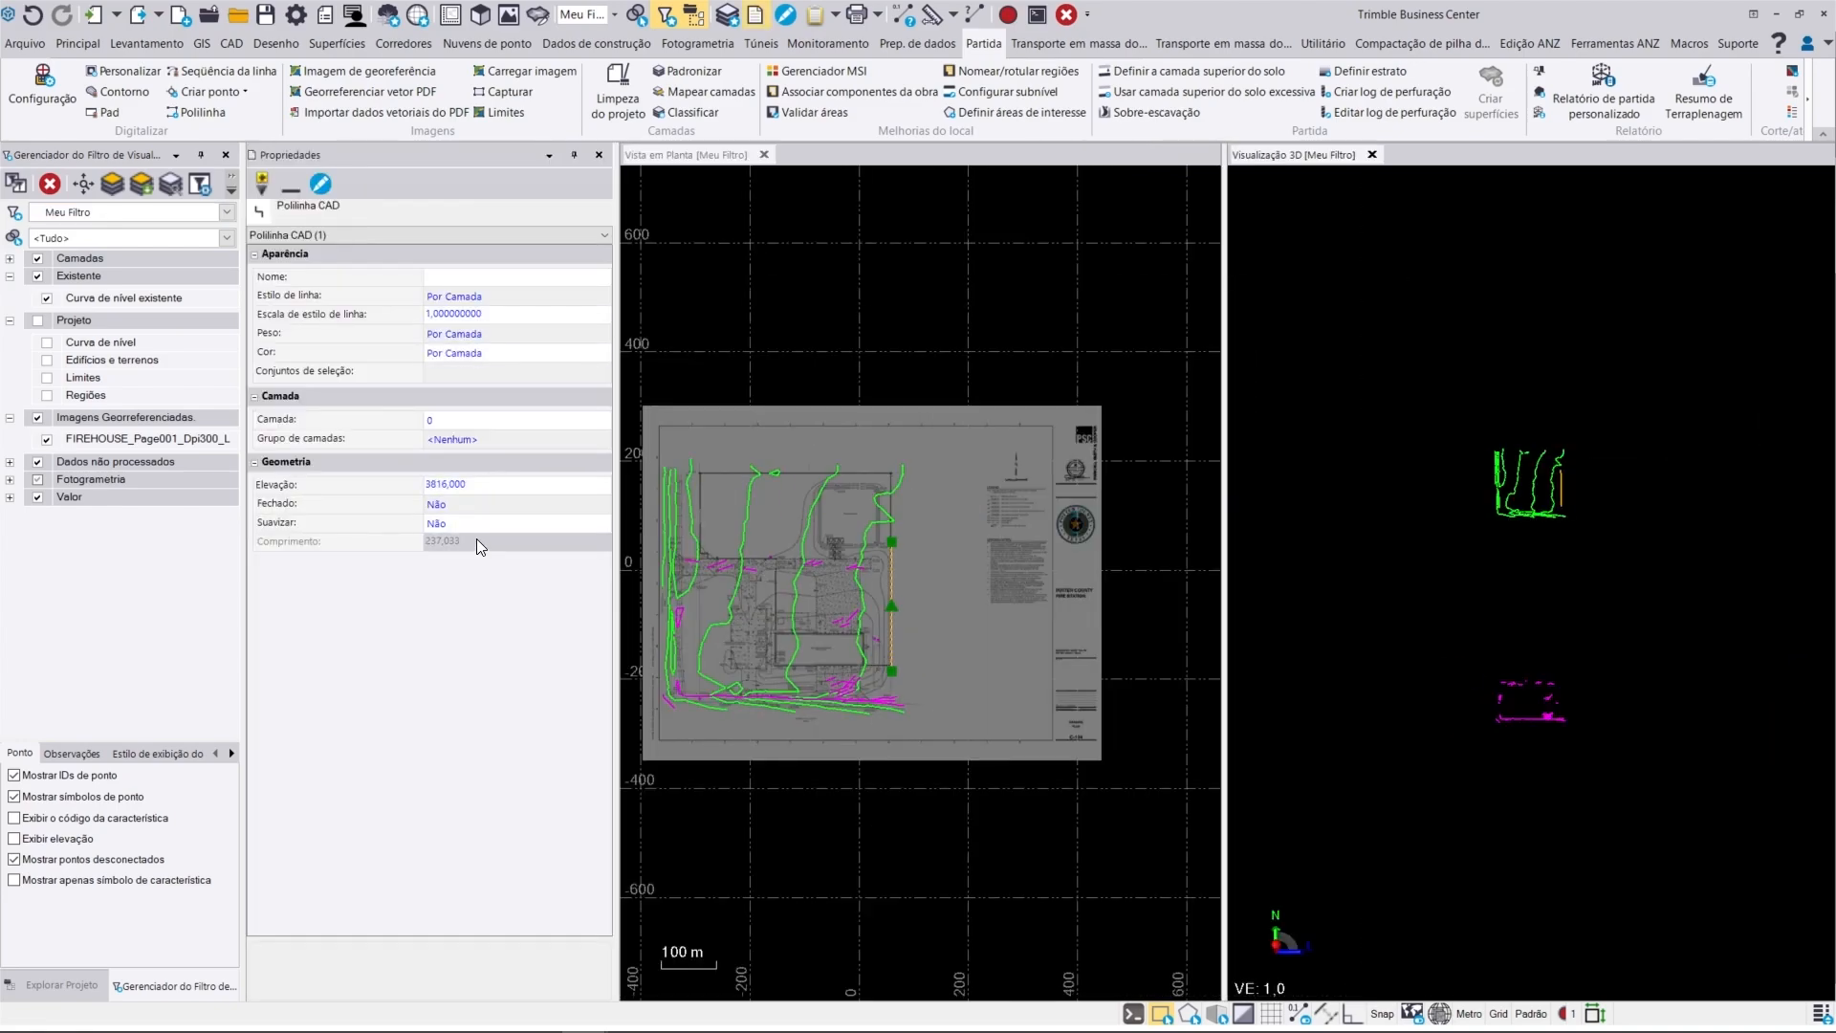
pyautogui.click(492, 420)
pyautogui.click(604, 420)
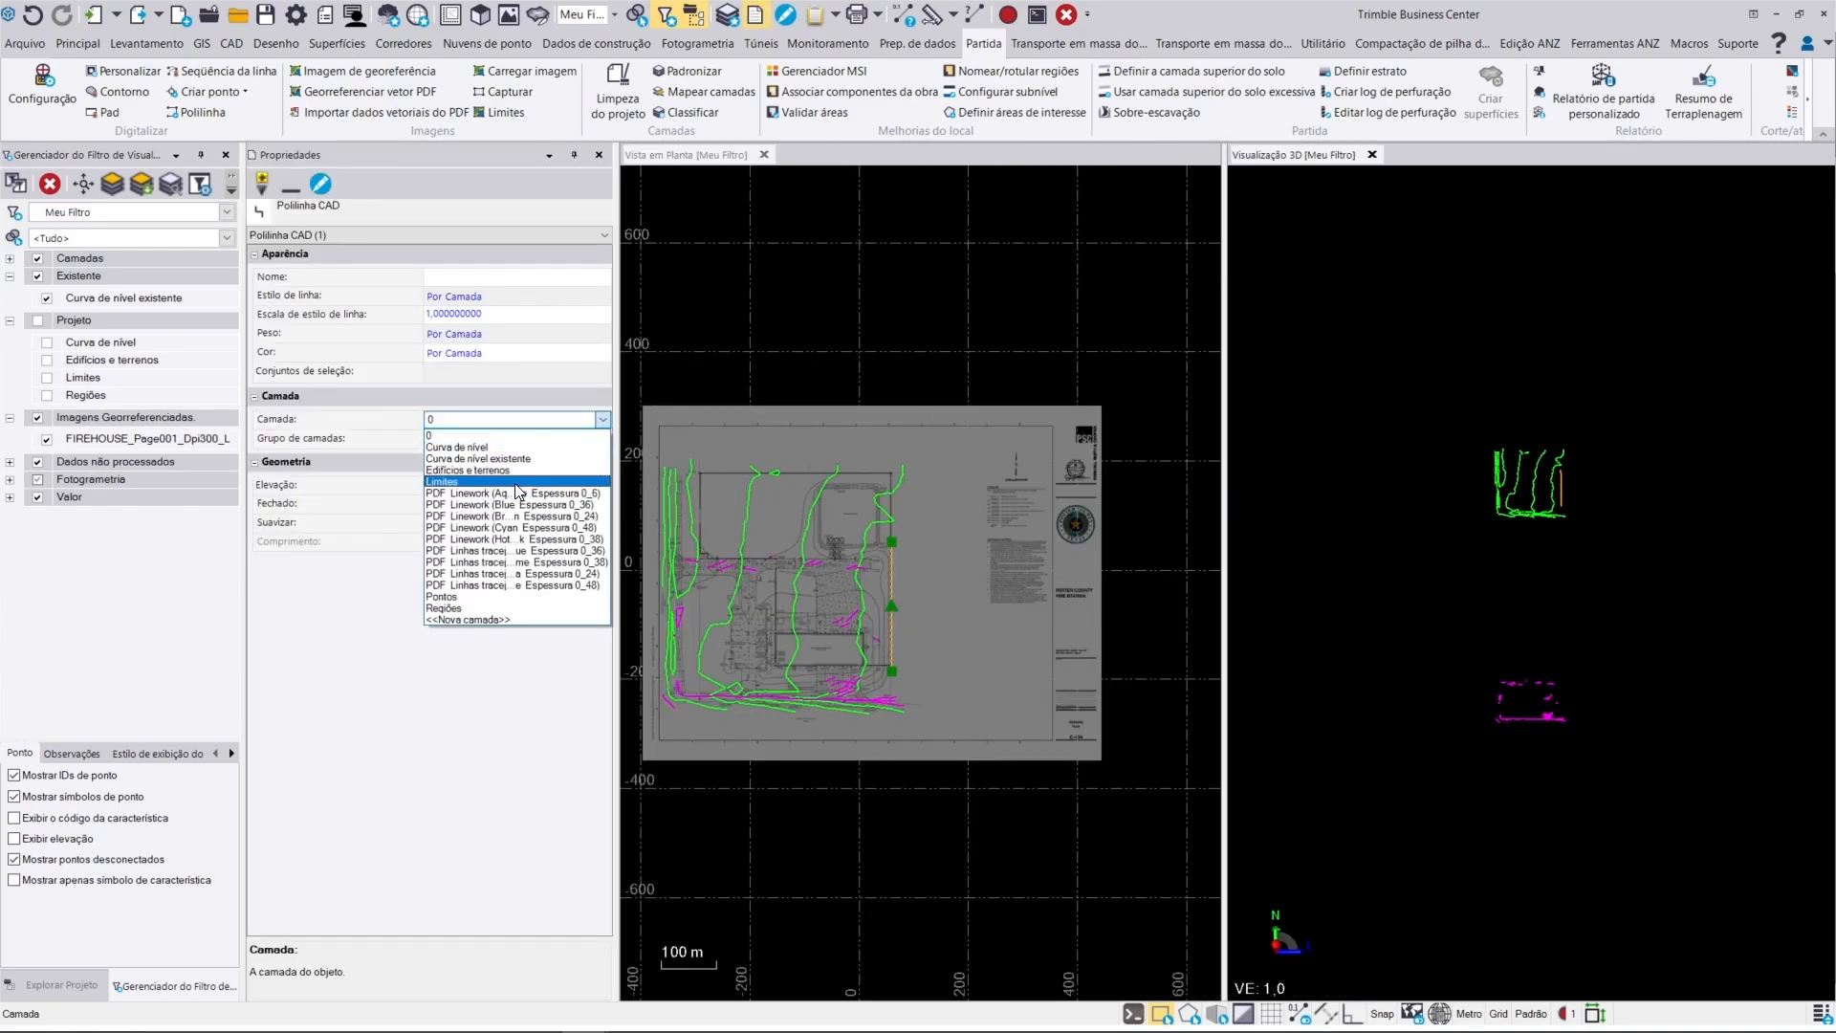
pyautogui.click(519, 457)
pyautogui.click(483, 653)
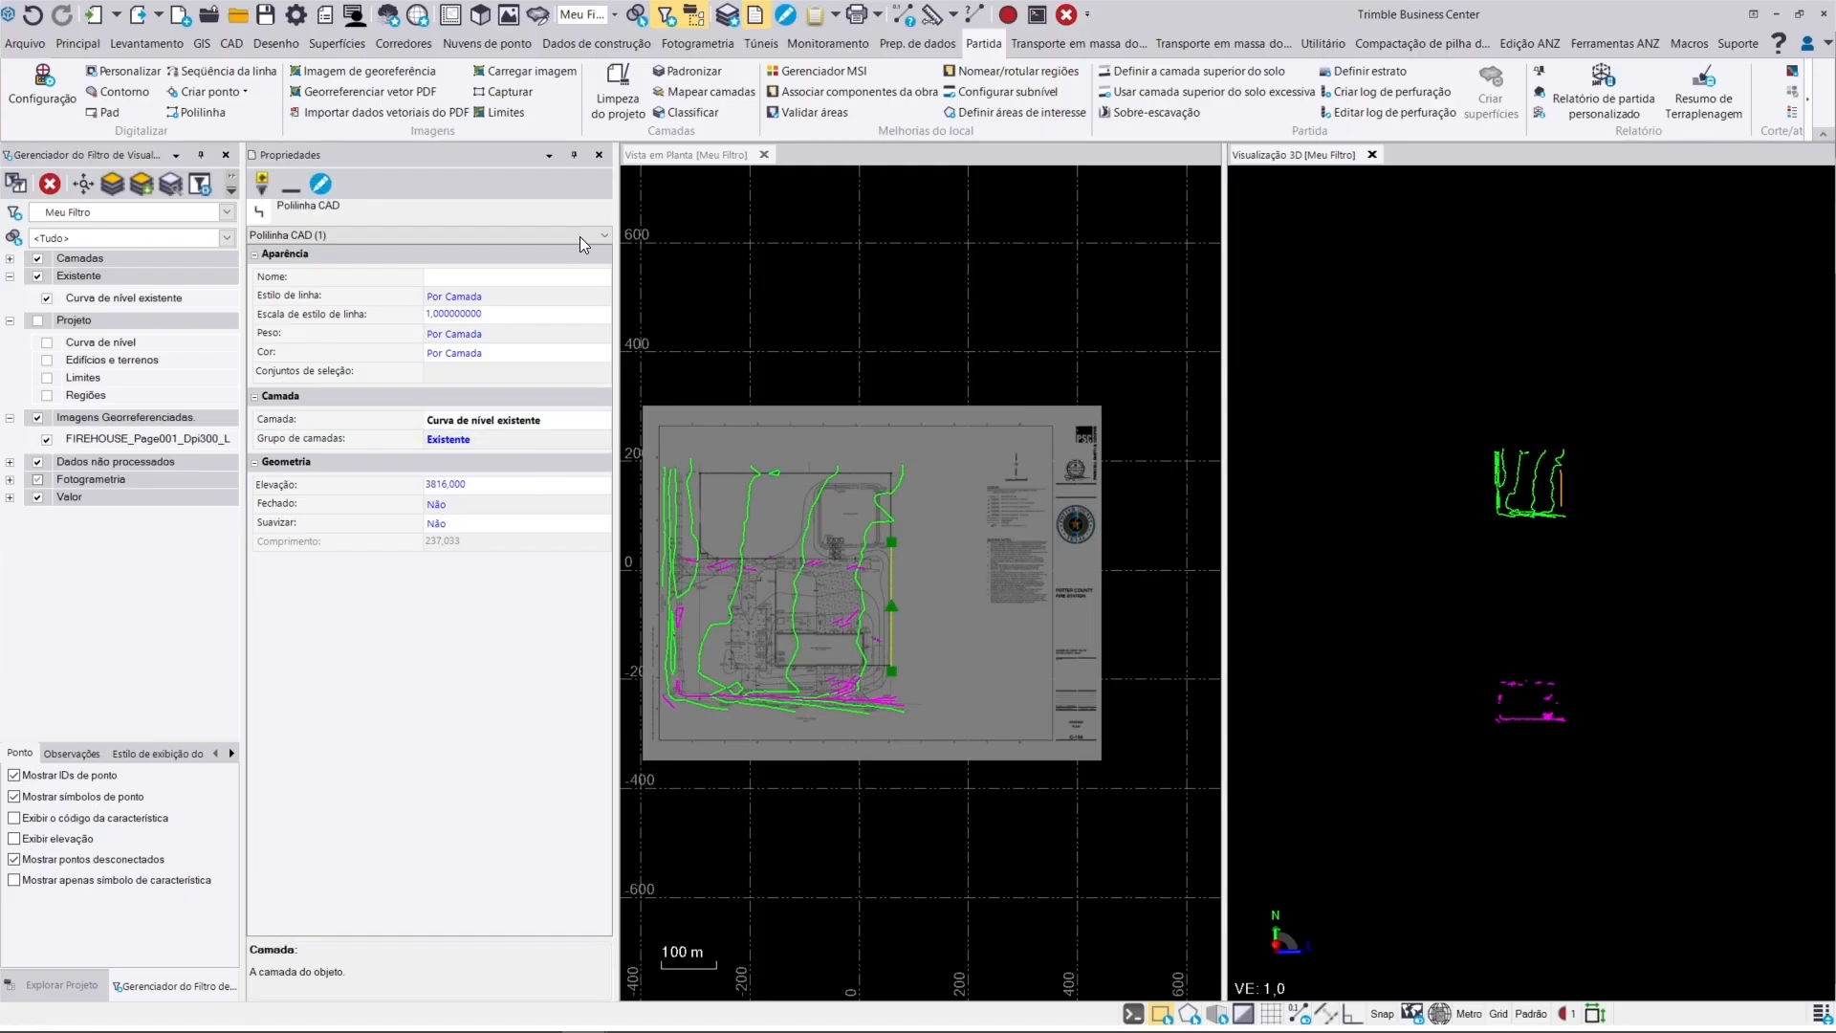
pyautogui.click(599, 156)
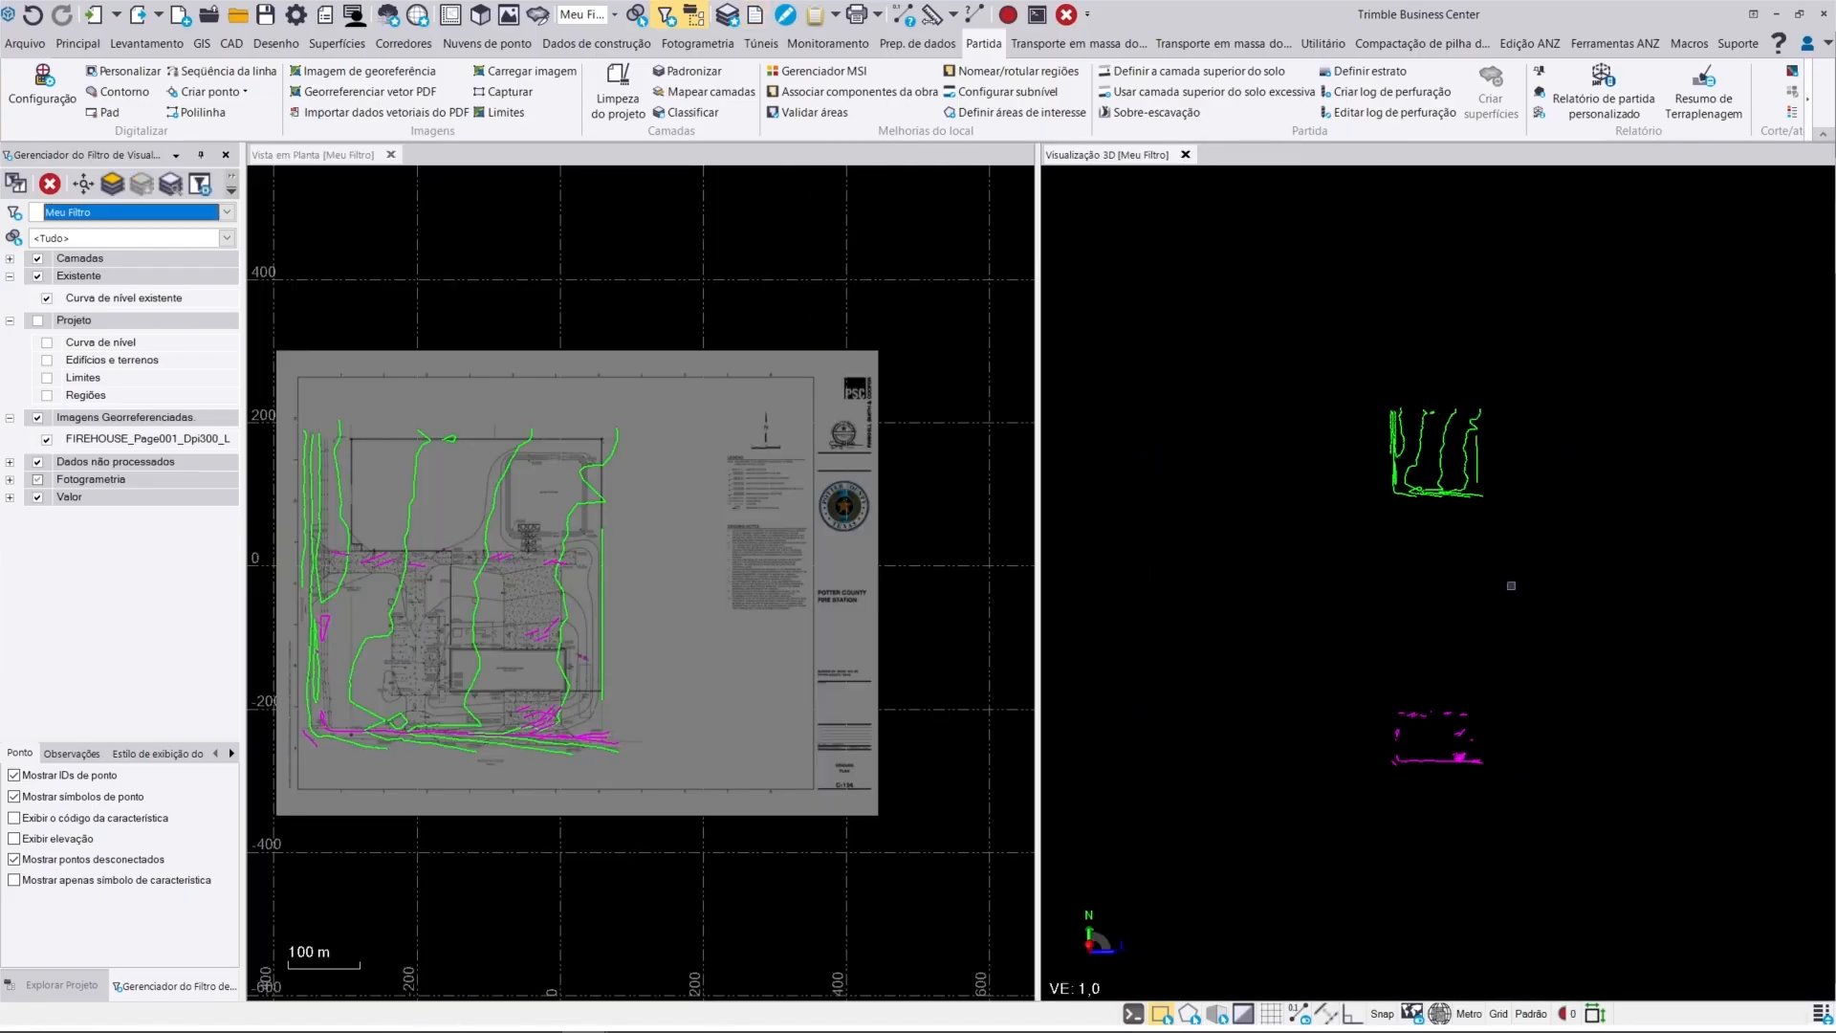
# Step: Delete the leftover magenta linework lying at zero elevation and close the 3D view
pyautogui.press('Delete')
pyautogui.click(1185, 155)
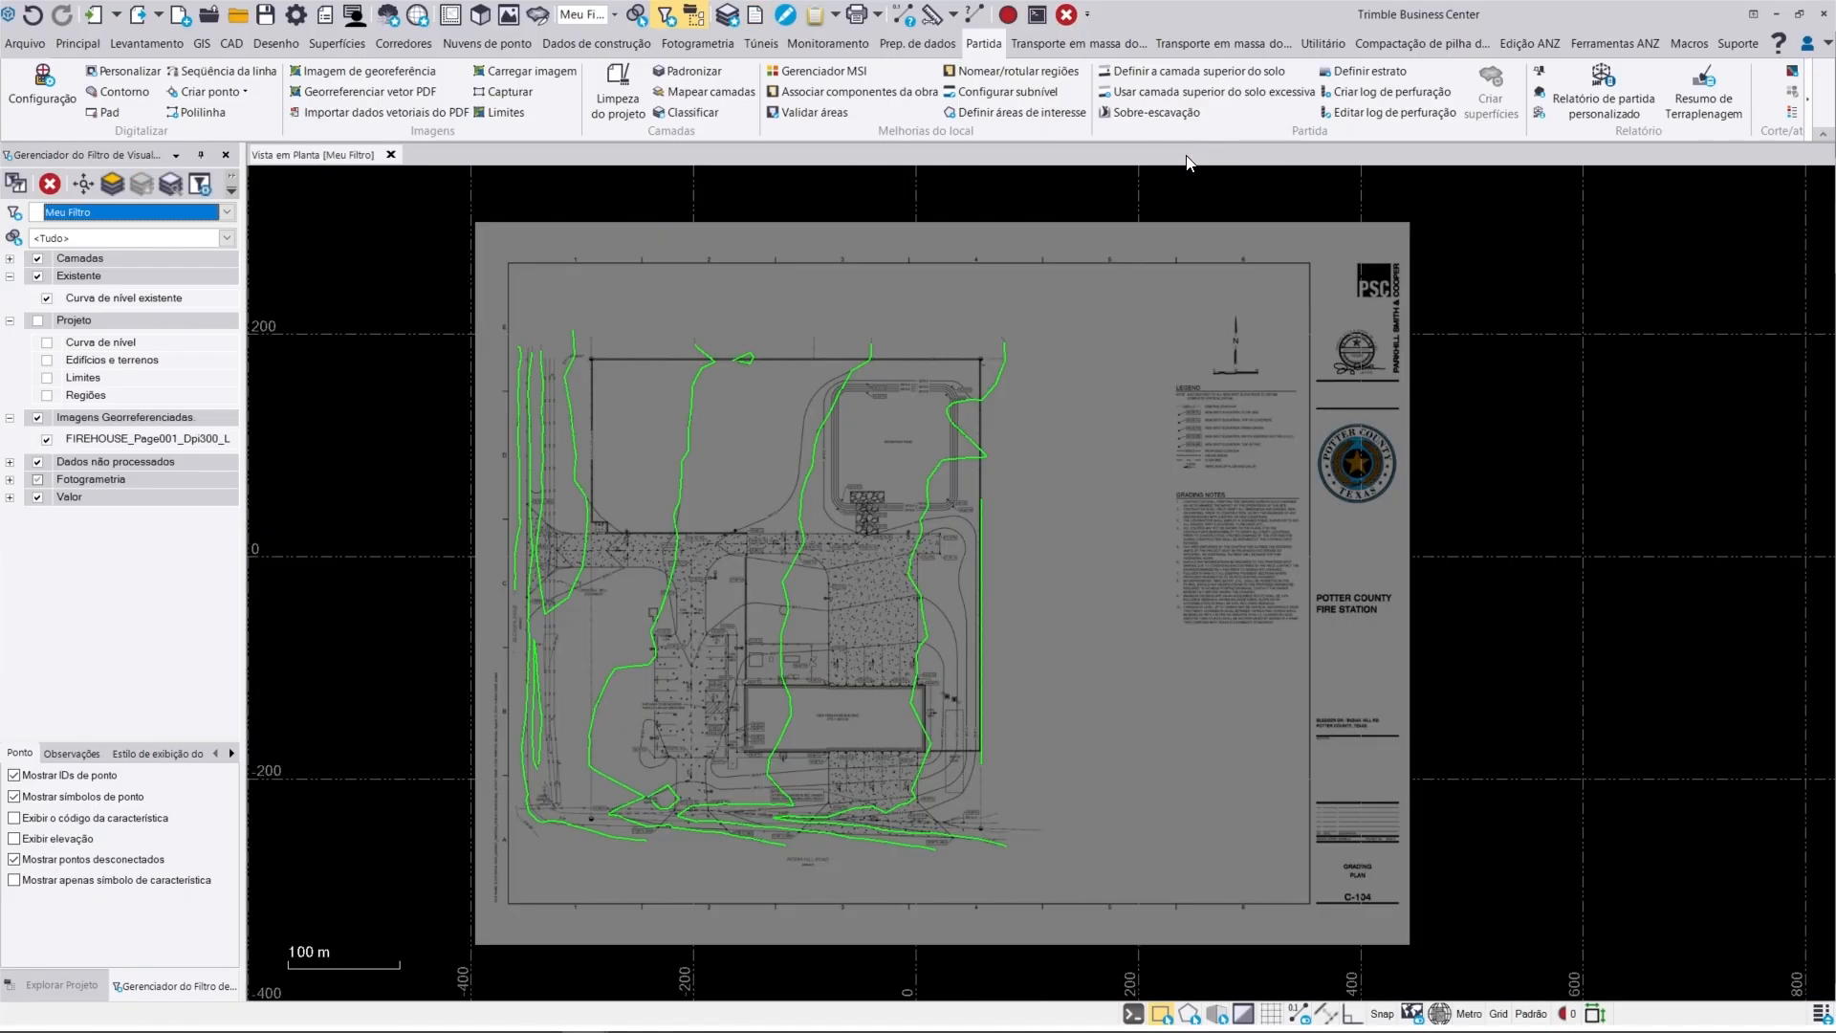
# Step: Show the Projeto layer group instead of Existente and set the line elevation of the retention pond's innermost contour to 3814.5
pyautogui.click(37, 277)
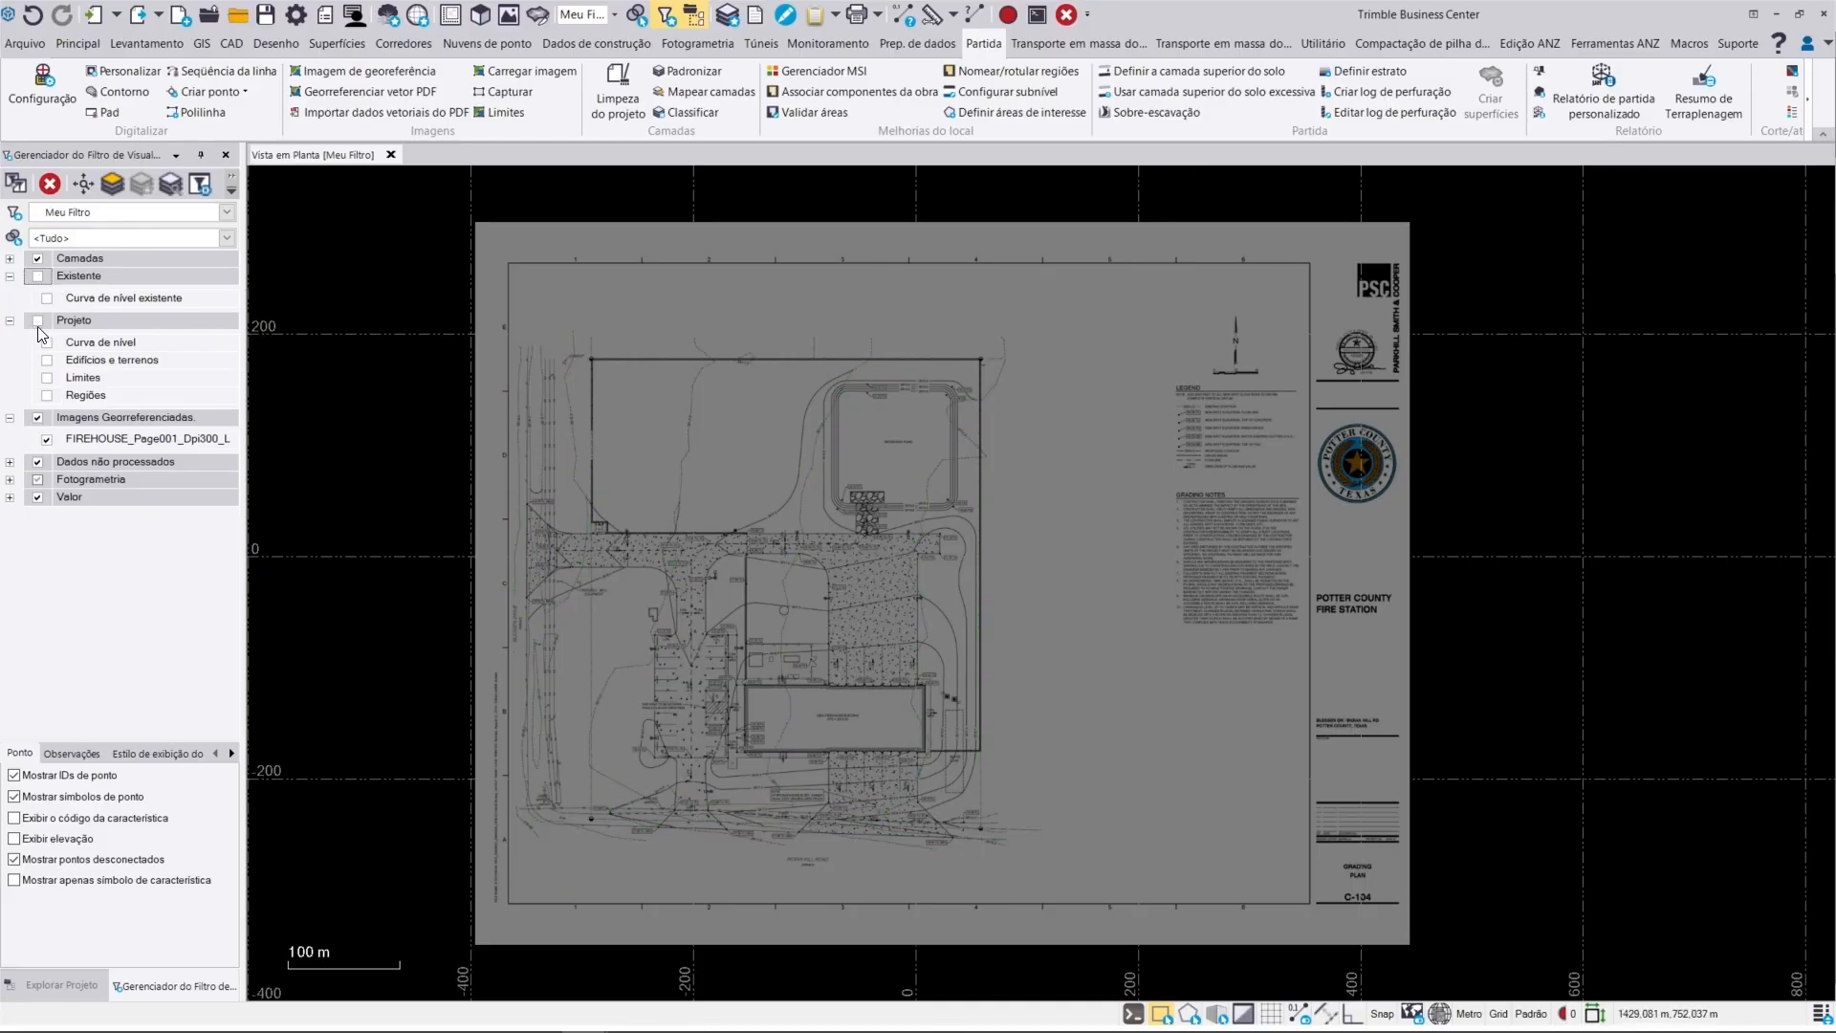
pyautogui.click(37, 321)
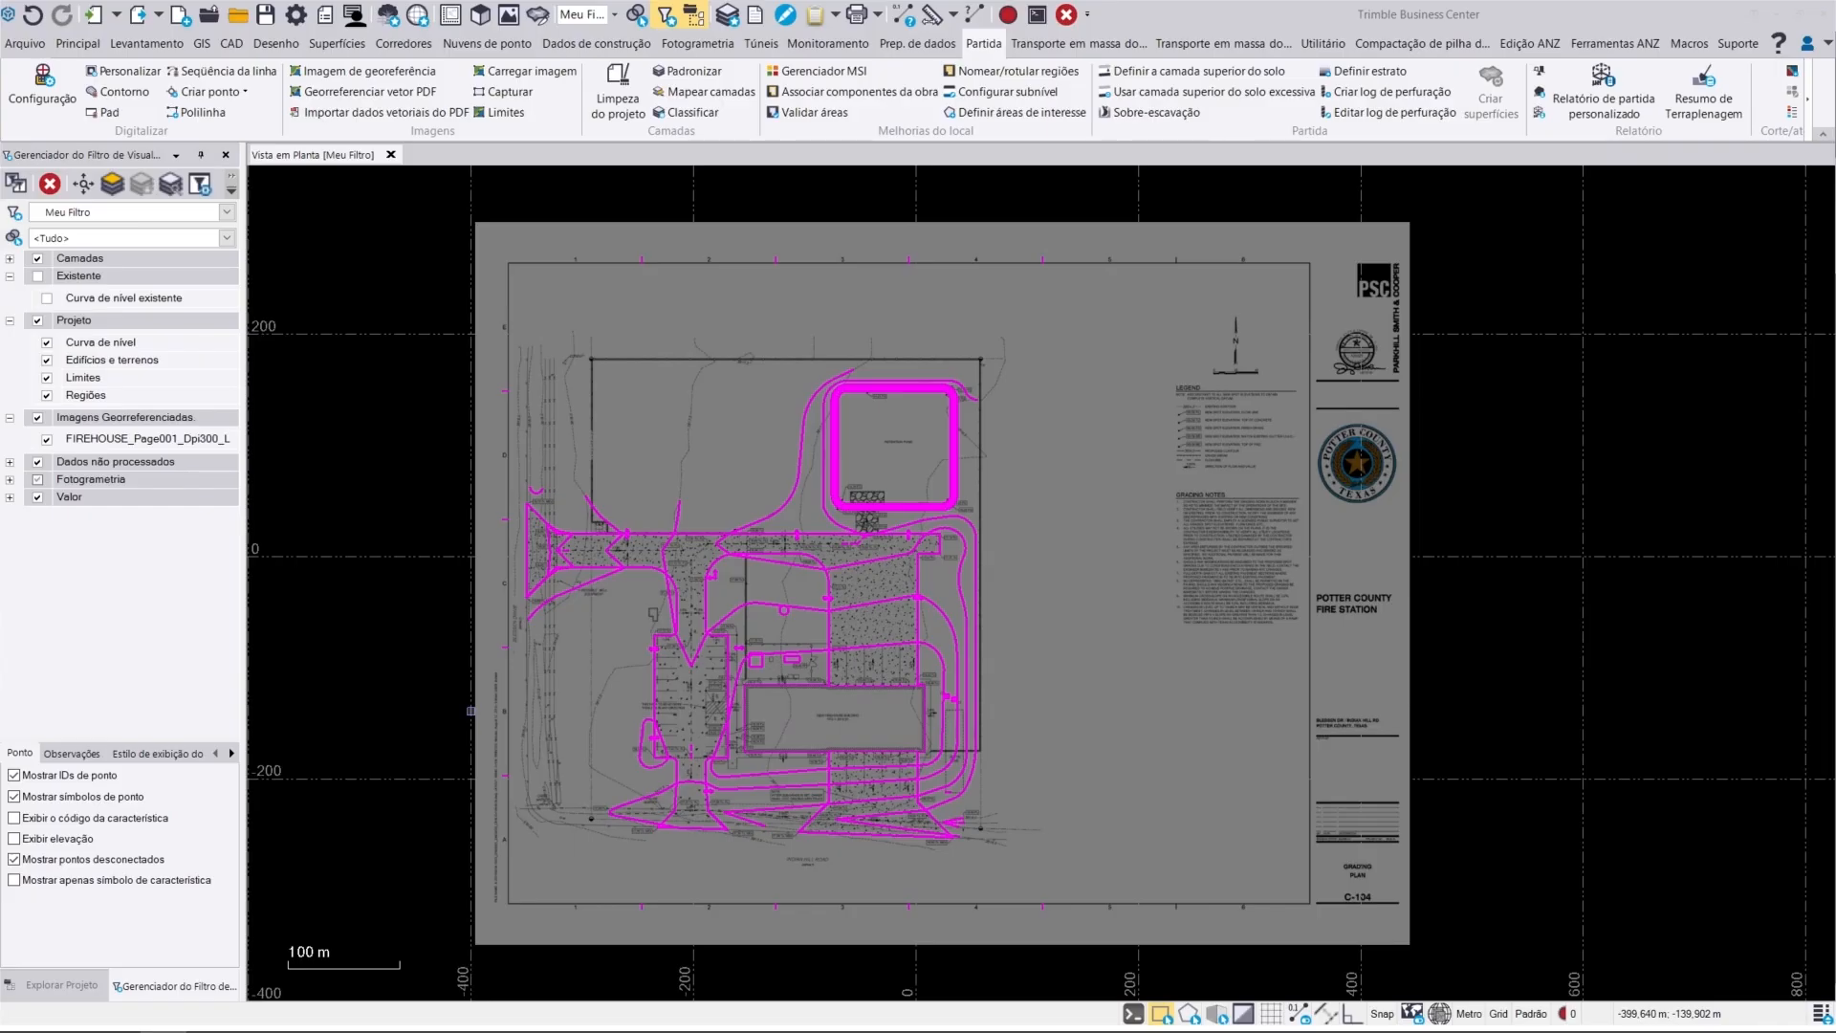
pyautogui.click(918, 43)
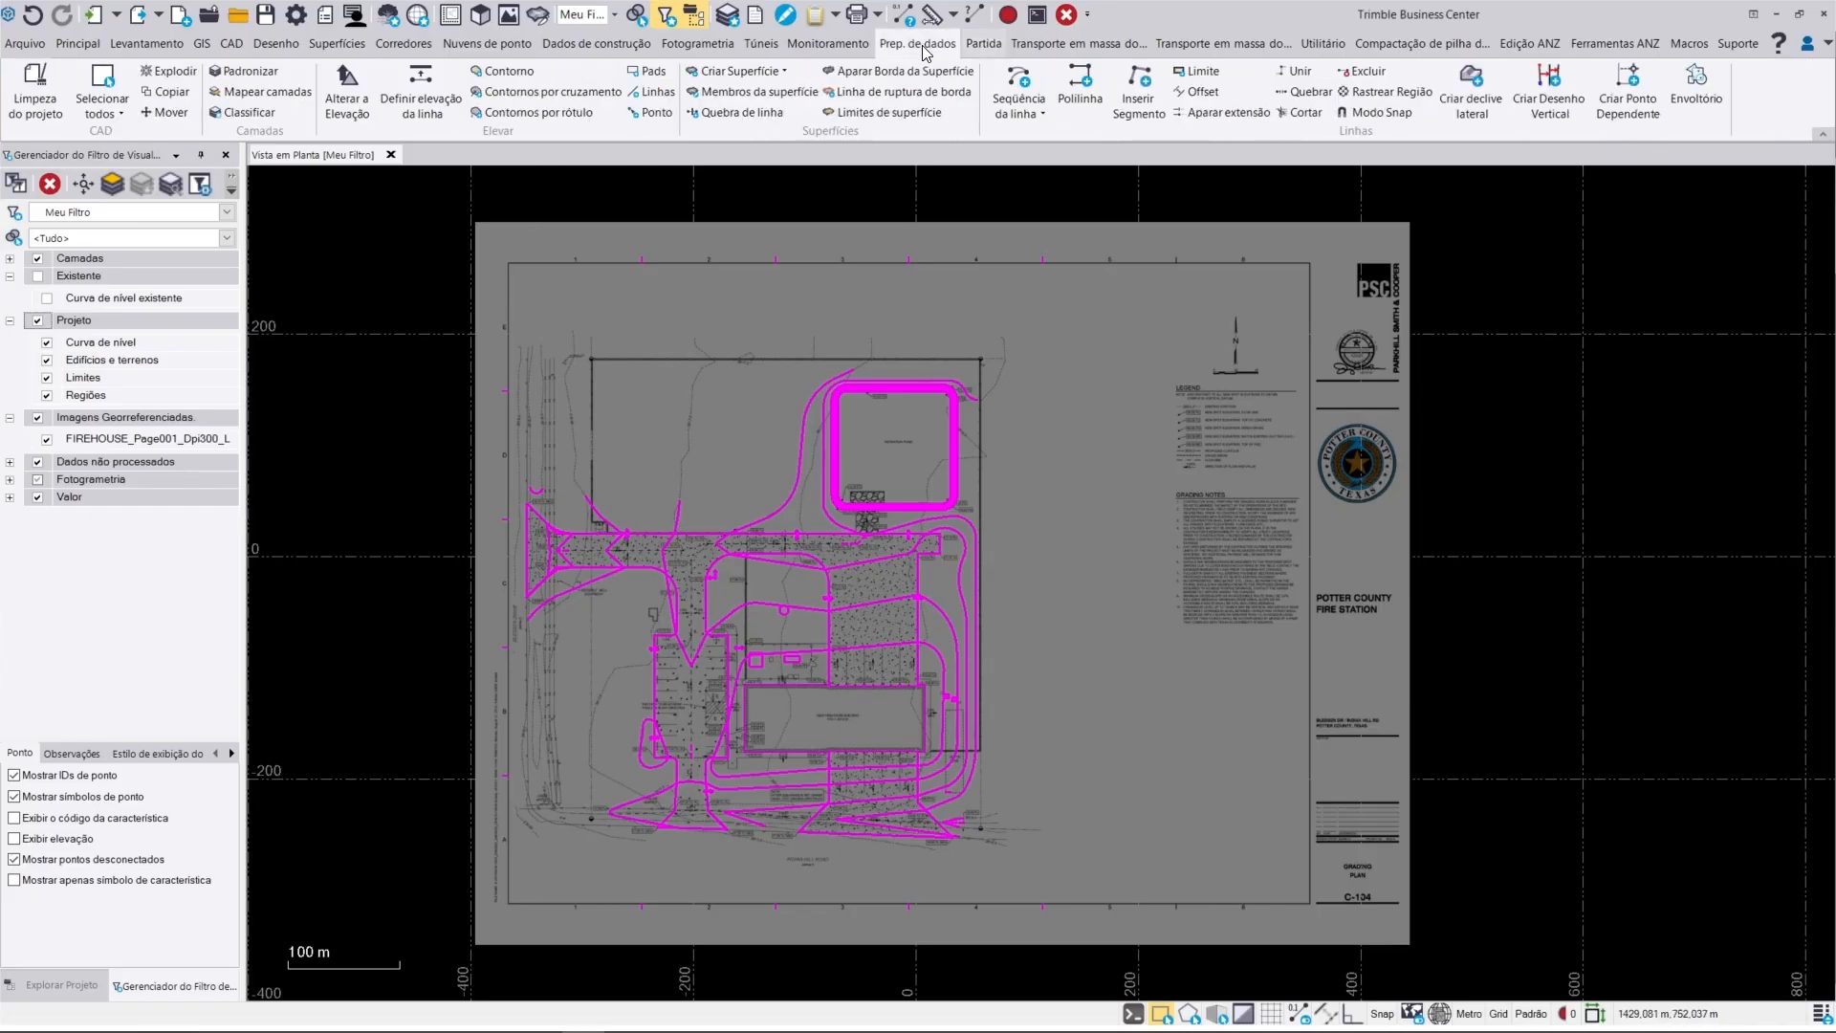
pyautogui.click(413, 103)
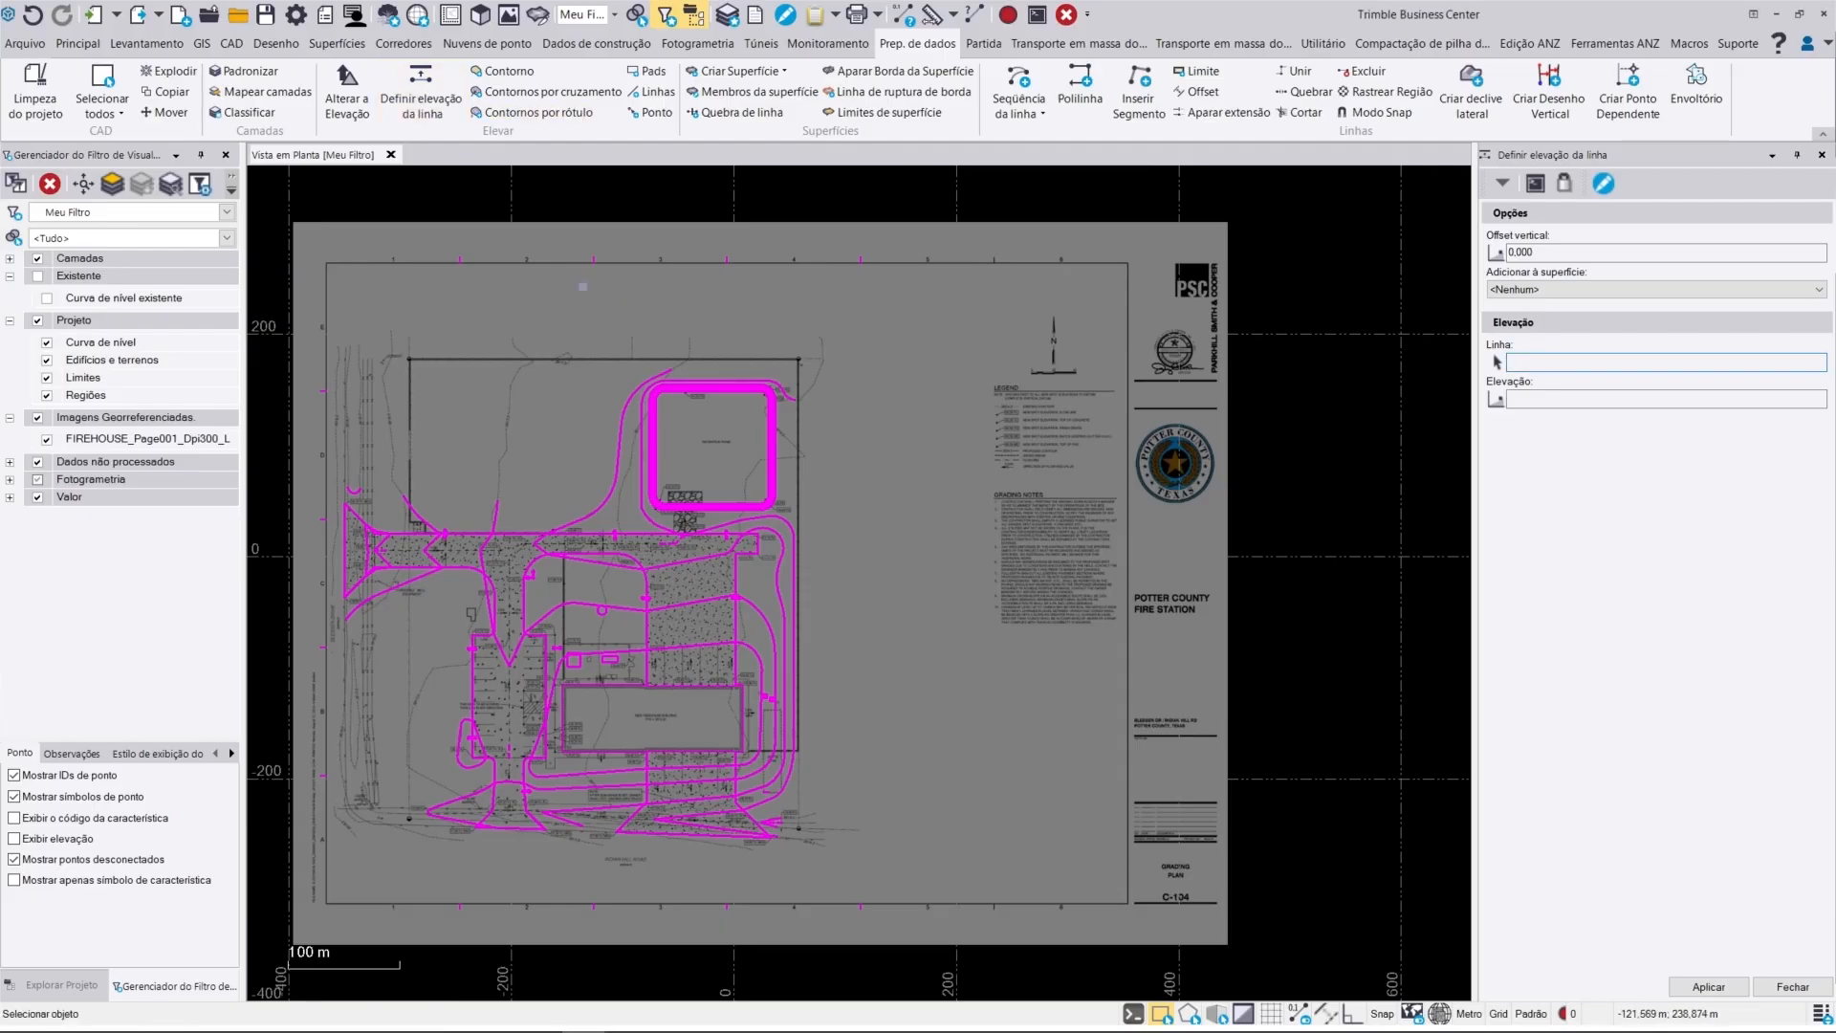
pyautogui.scroll(5, 637, 411)
pyautogui.scroll(8, 923, 359)
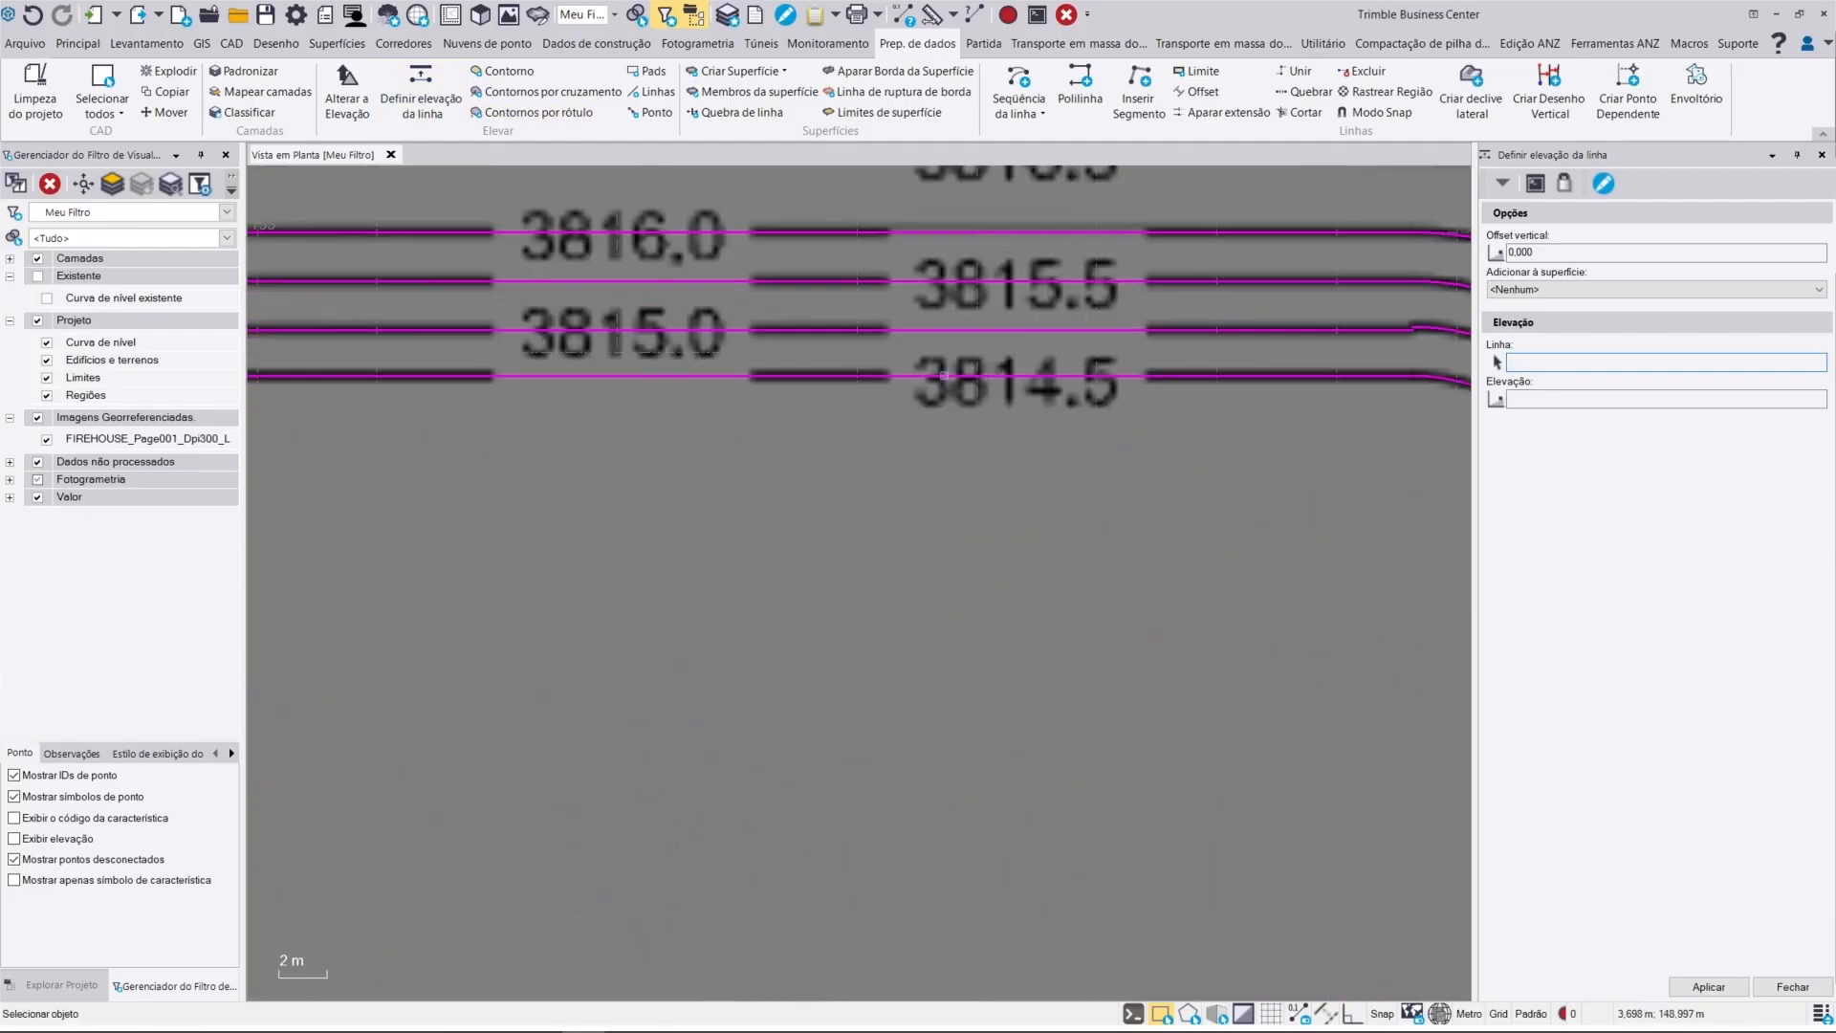
pyautogui.click(927, 355)
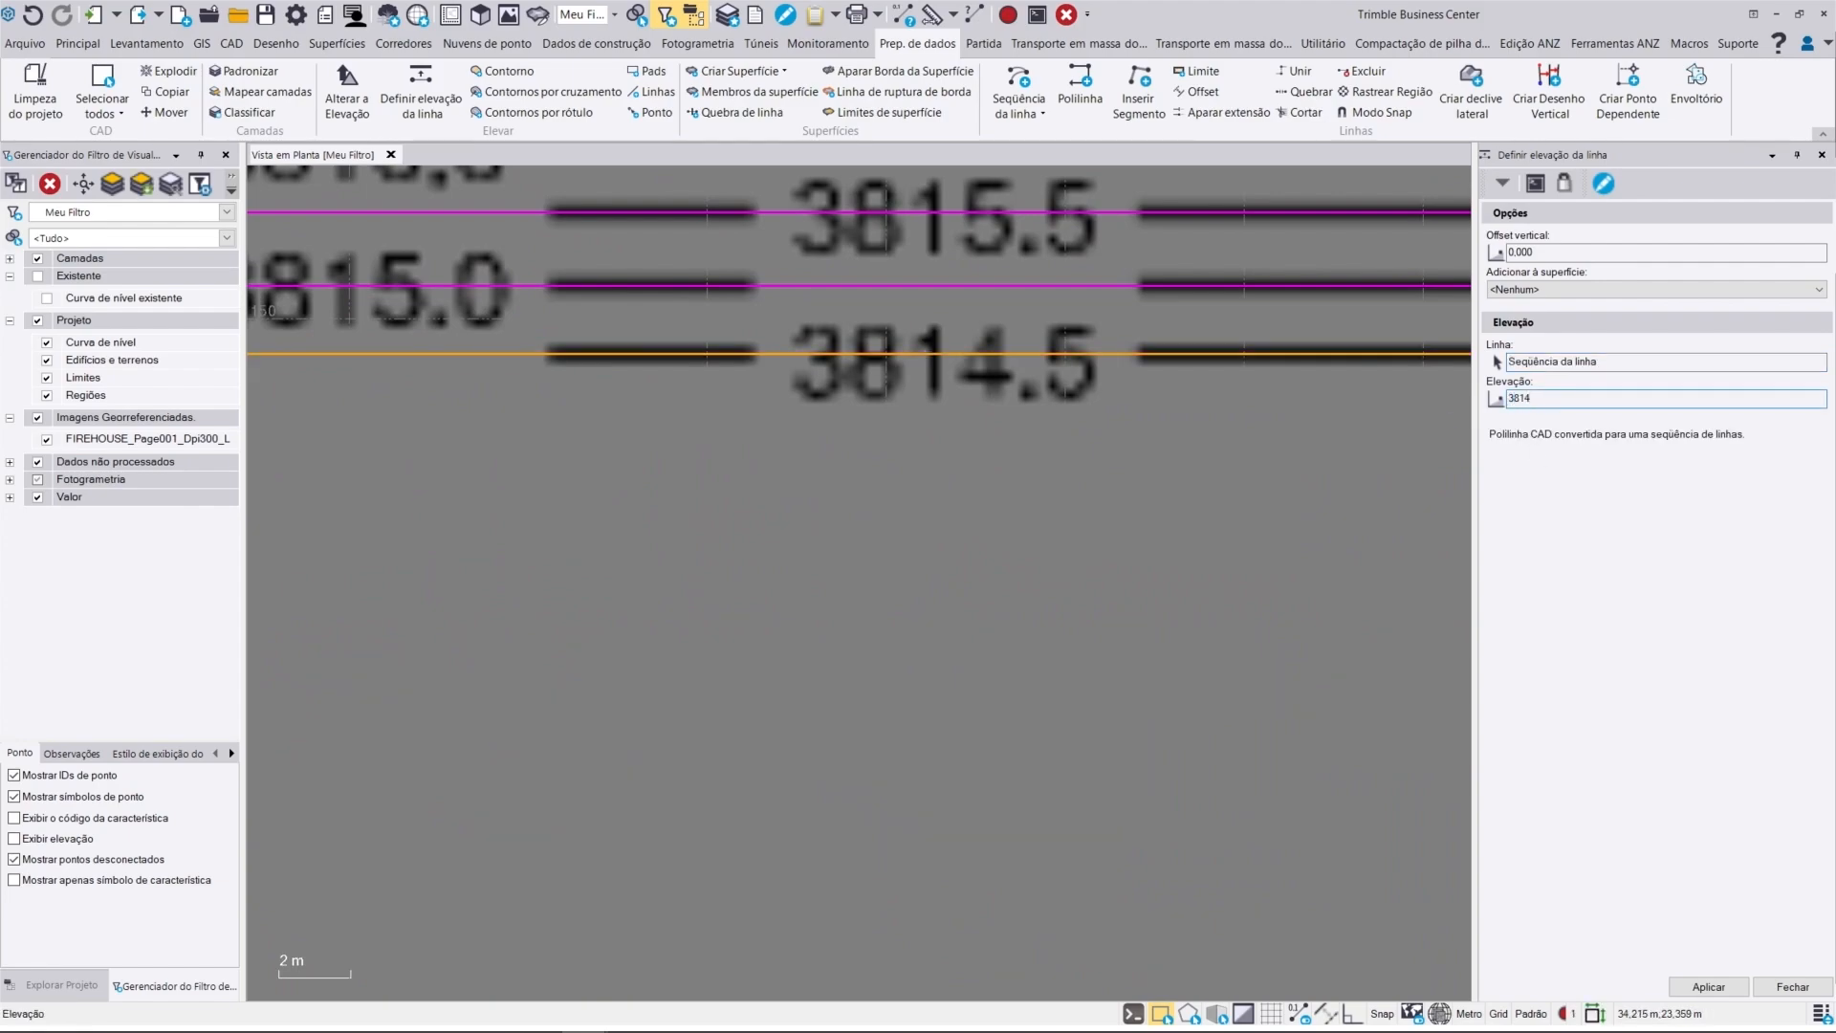
pyautogui.write('3814.5')
pyautogui.press('Return')
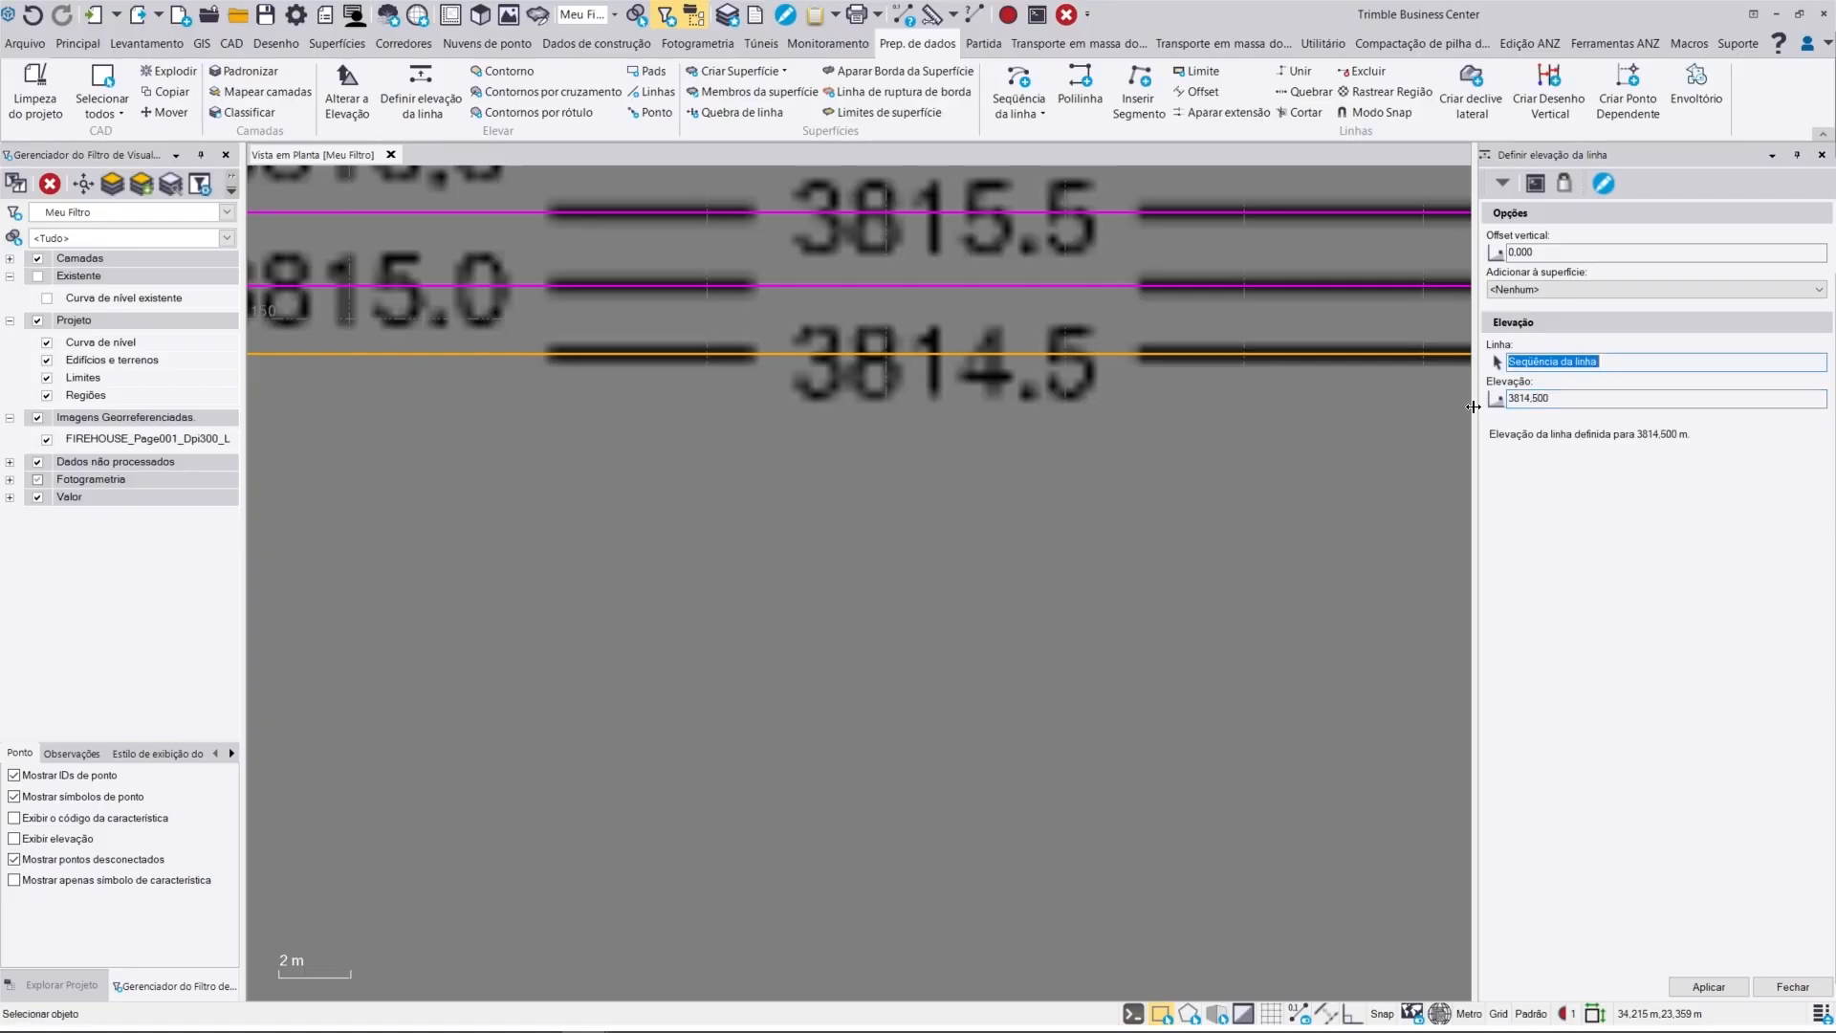
# Step: Set the elevation of the pond contour labelled 3815.0, just outside the innermost one, to 3815
pyautogui.scroll(-8, 1338, 526)
pyautogui.moveTo(1323, 520); pyautogui.dragTo(1172, 292, button='middle')
pyautogui.scroll(-1, 1169, 373)
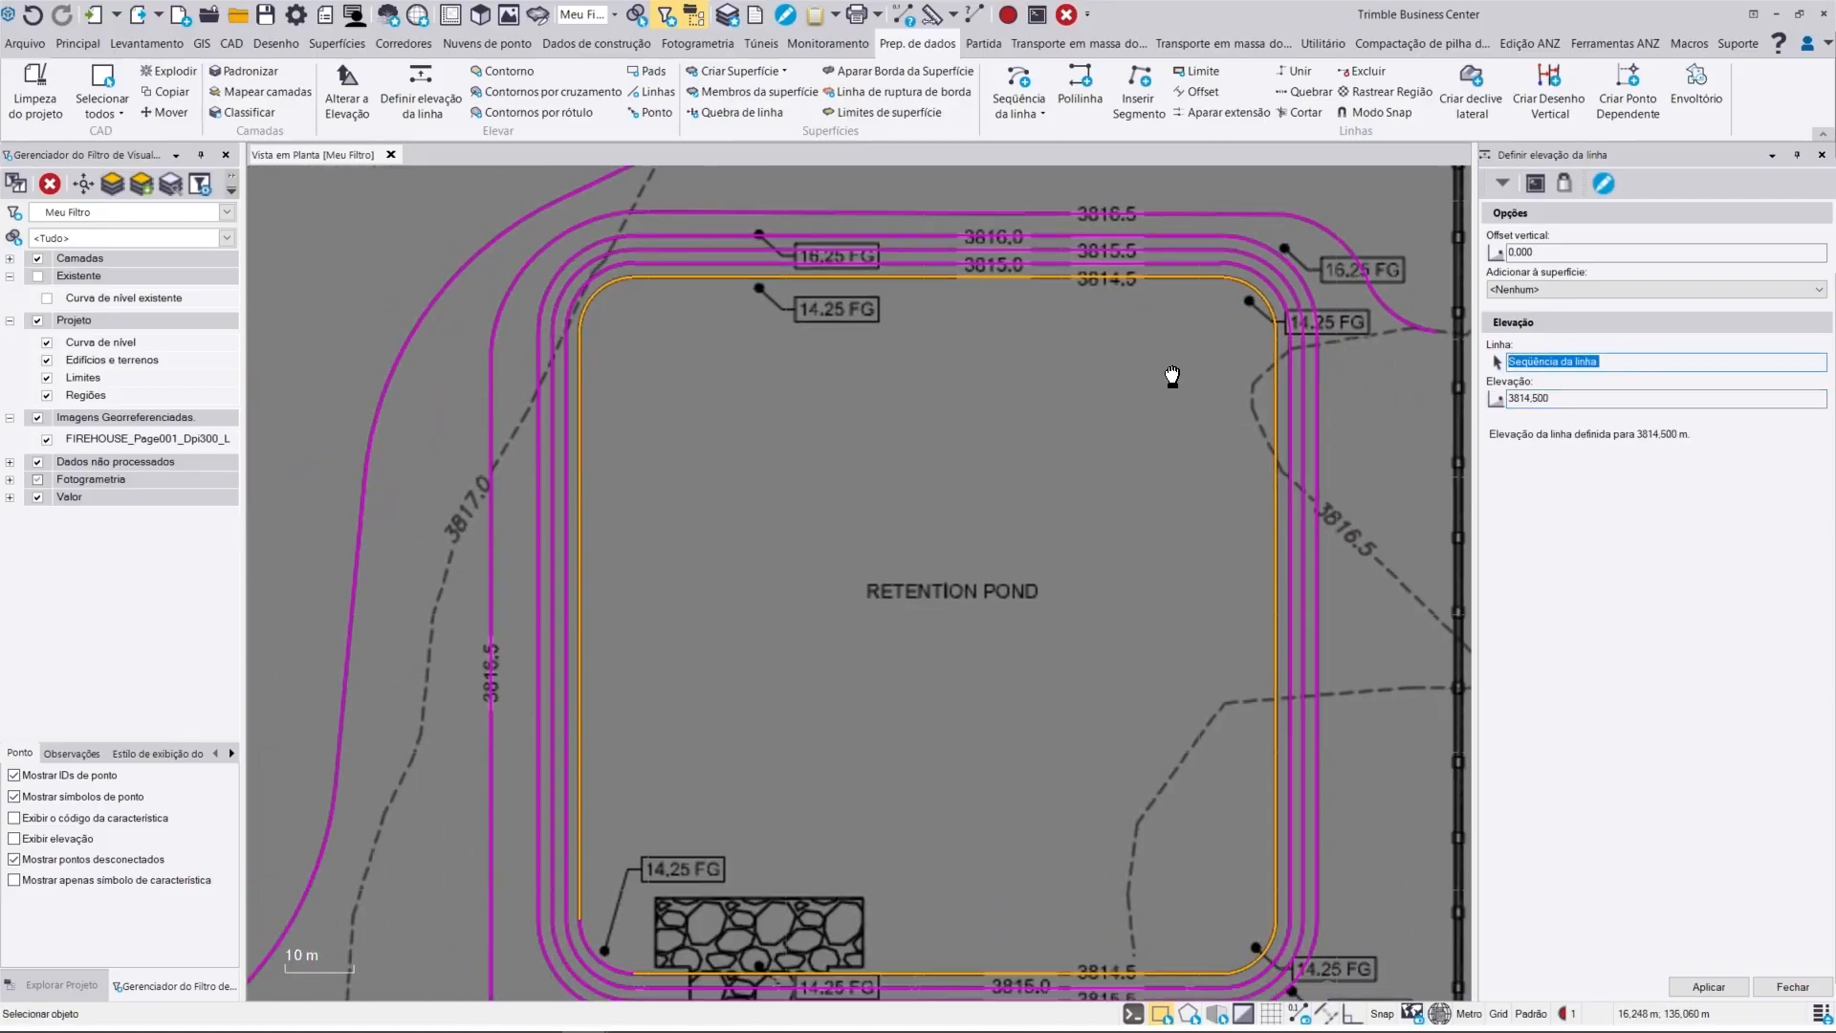
pyautogui.moveTo(1169, 373); pyautogui.dragTo(1153, 335, button='middle')
pyautogui.scroll(6, 999, 249)
pyautogui.click(1628, 362)
pyautogui.click(970, 288)
pyautogui.write('3815')
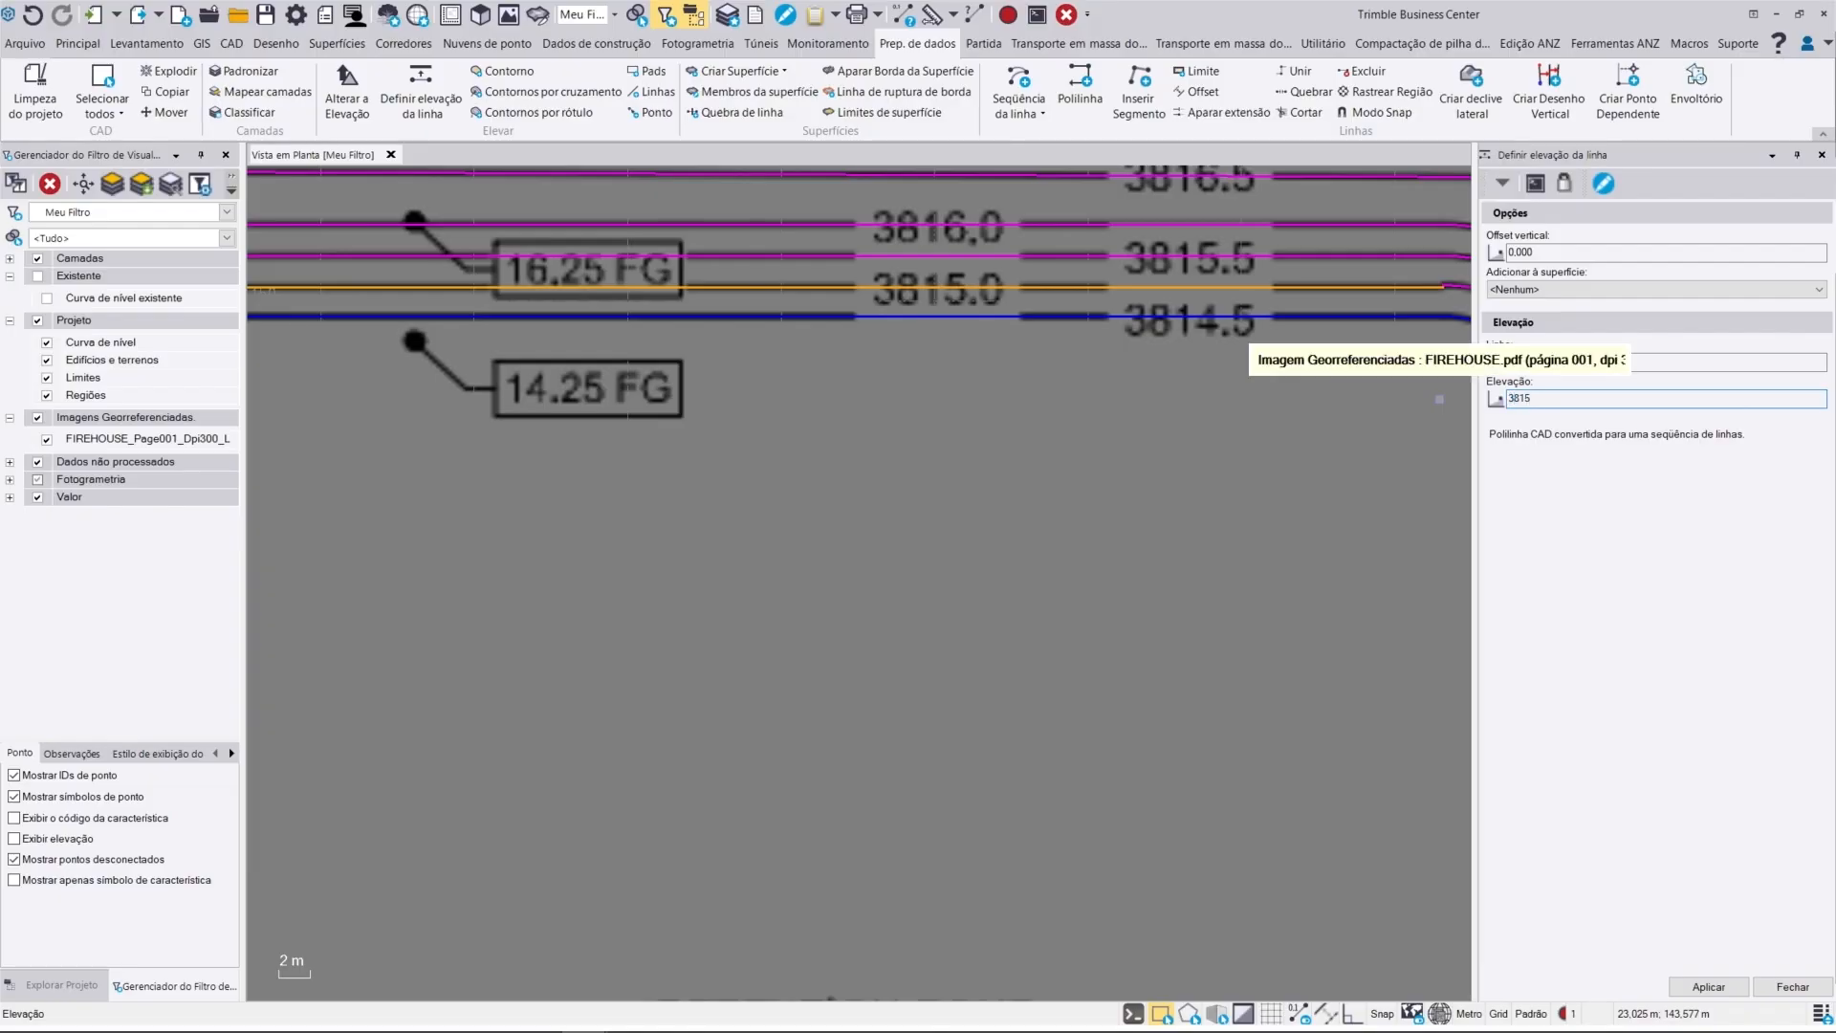
pyautogui.write('5')
pyautogui.press('Return')
# Step: Assign an elevation to the pond contour labelled 3815.5 on the northern side
pyautogui.click(1042, 256)
pyautogui.write('3815')
pyautogui.press('Return')
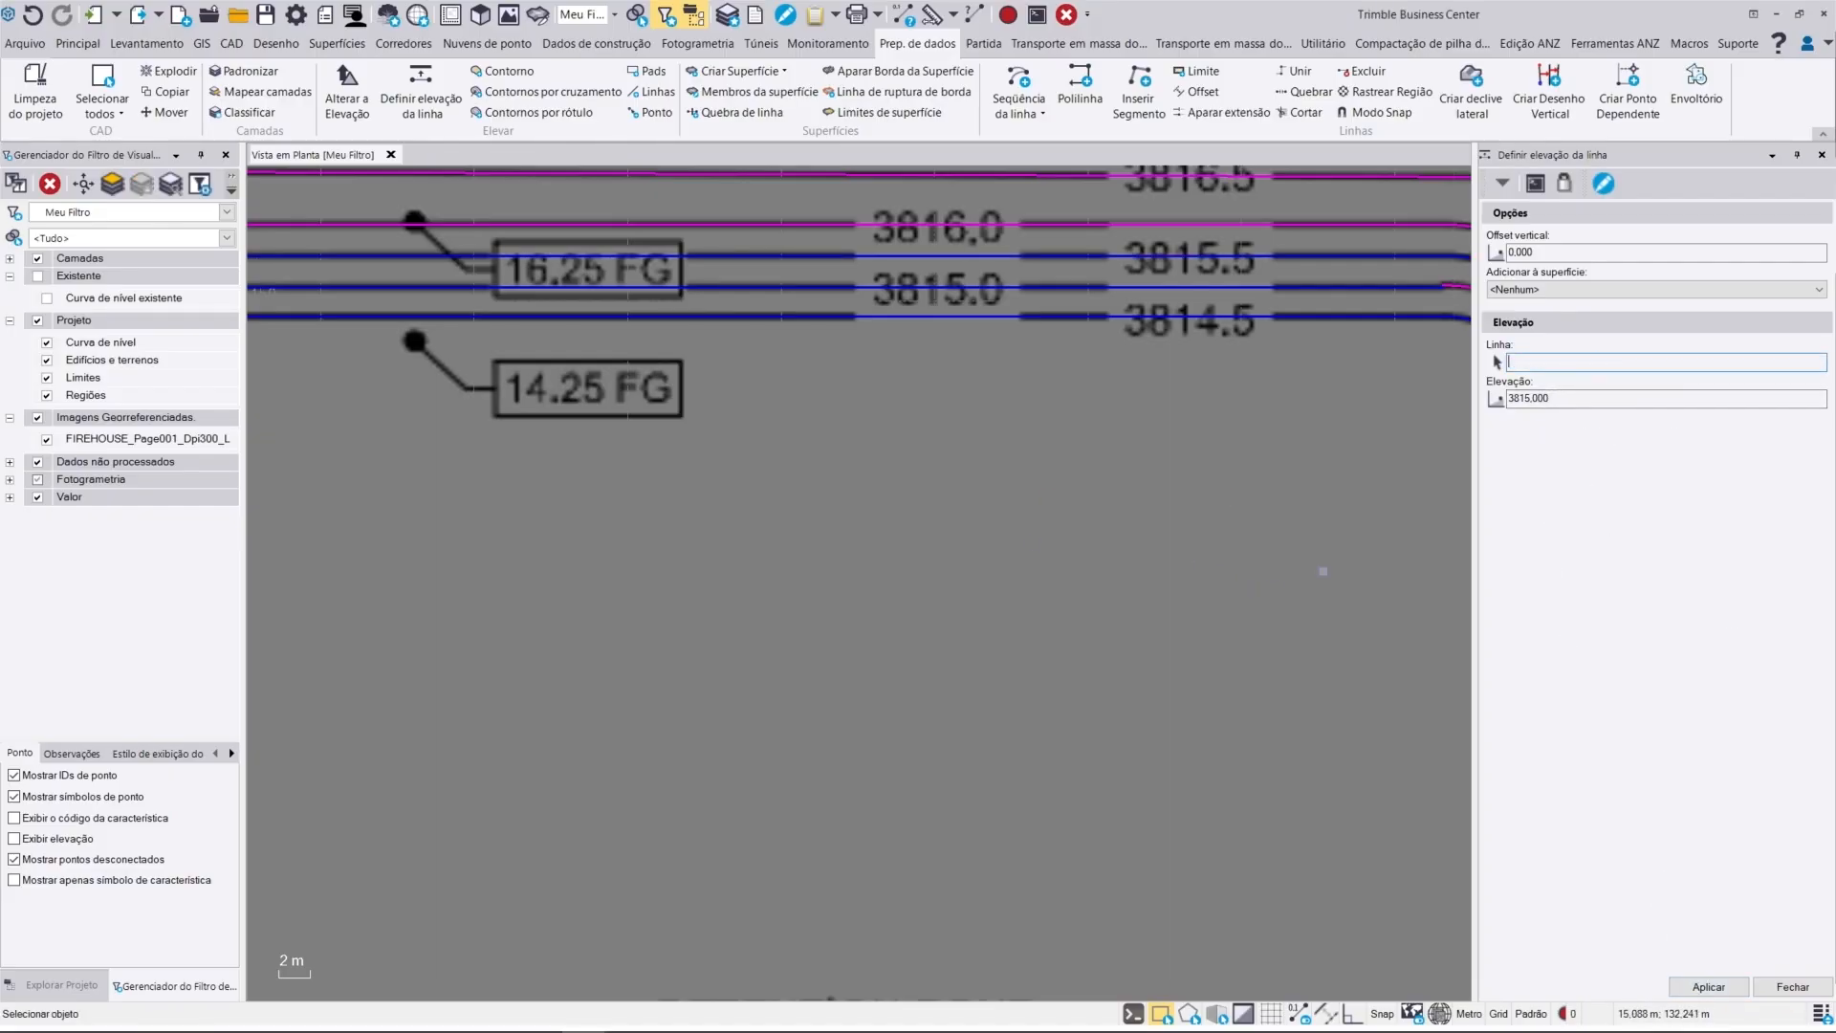
# Step: Set the disconnected arc of the 3815.0 contour at the pond's northwest corner to elevation 3815
pyautogui.scroll(-5, 1270, 586)
pyautogui.moveTo(1312, 607); pyautogui.dragTo(1160, 440, button='middle')
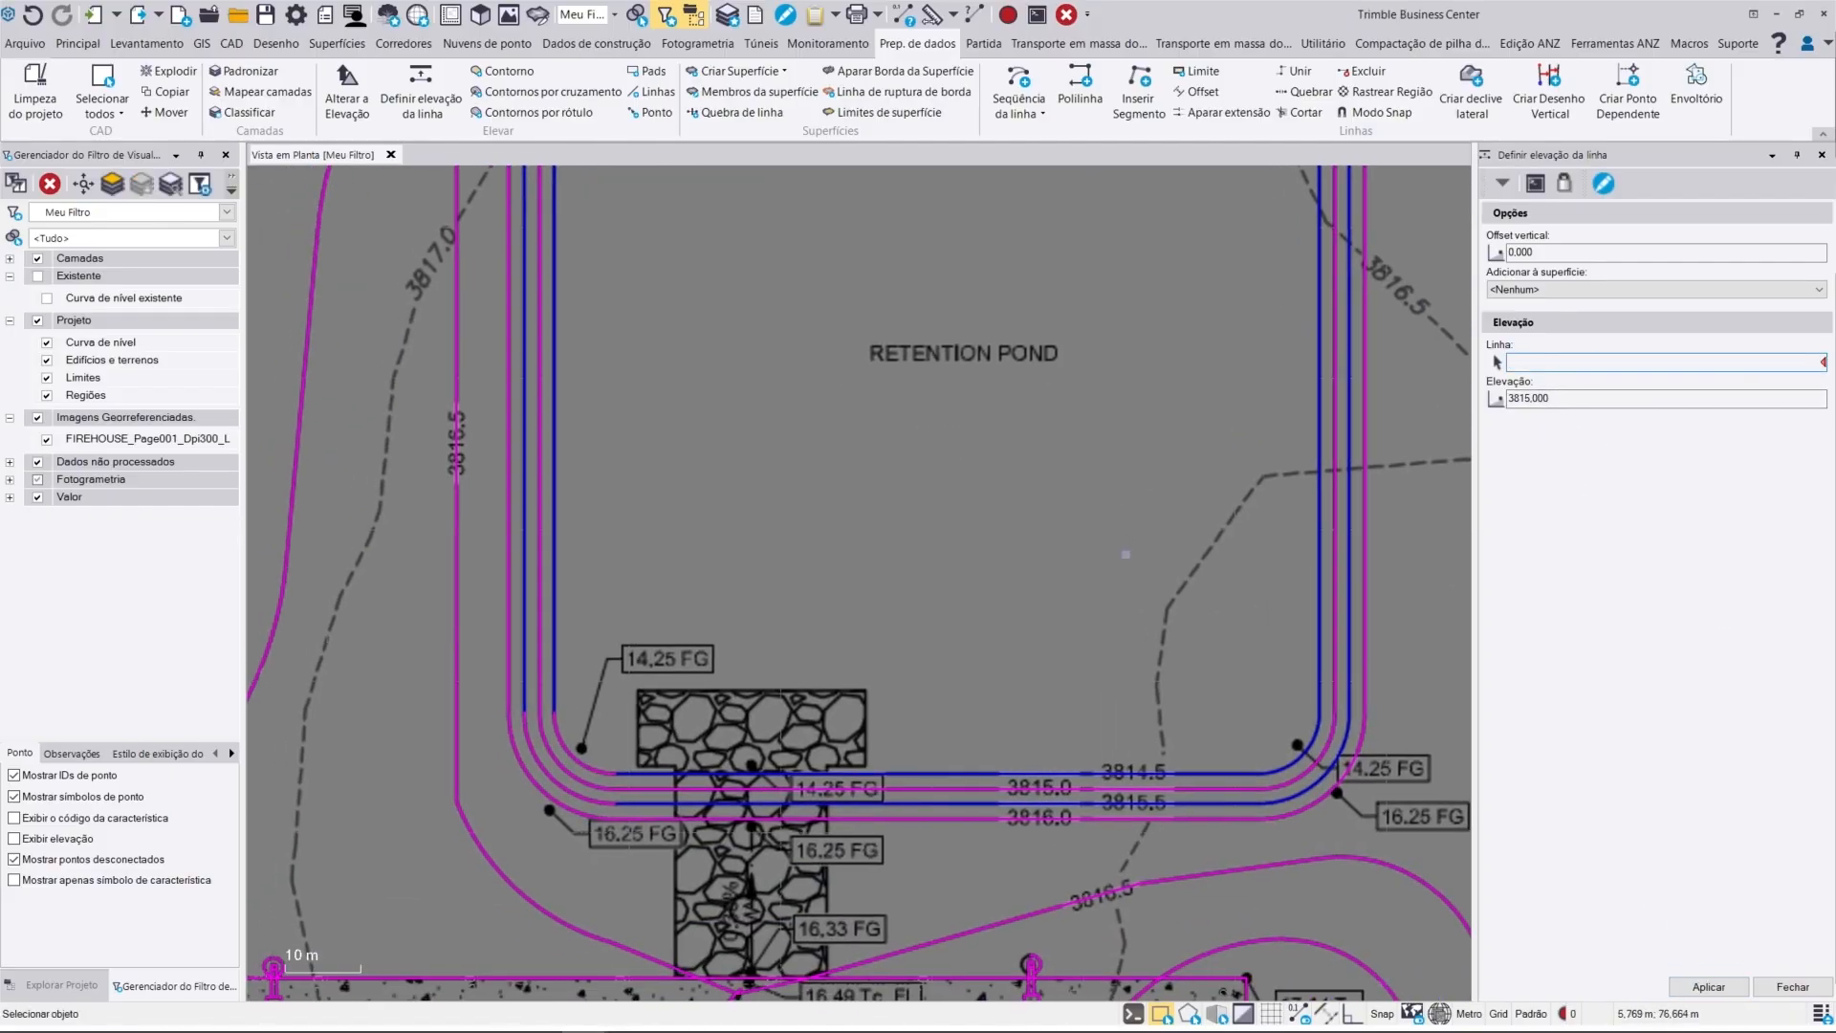
pyautogui.moveTo(999, 530); pyautogui.dragTo(1088, 760, button='middle')
pyautogui.moveTo(927, 504); pyautogui.dragTo(1042, 716, button='middle')
pyautogui.scroll(6, 792, 426)
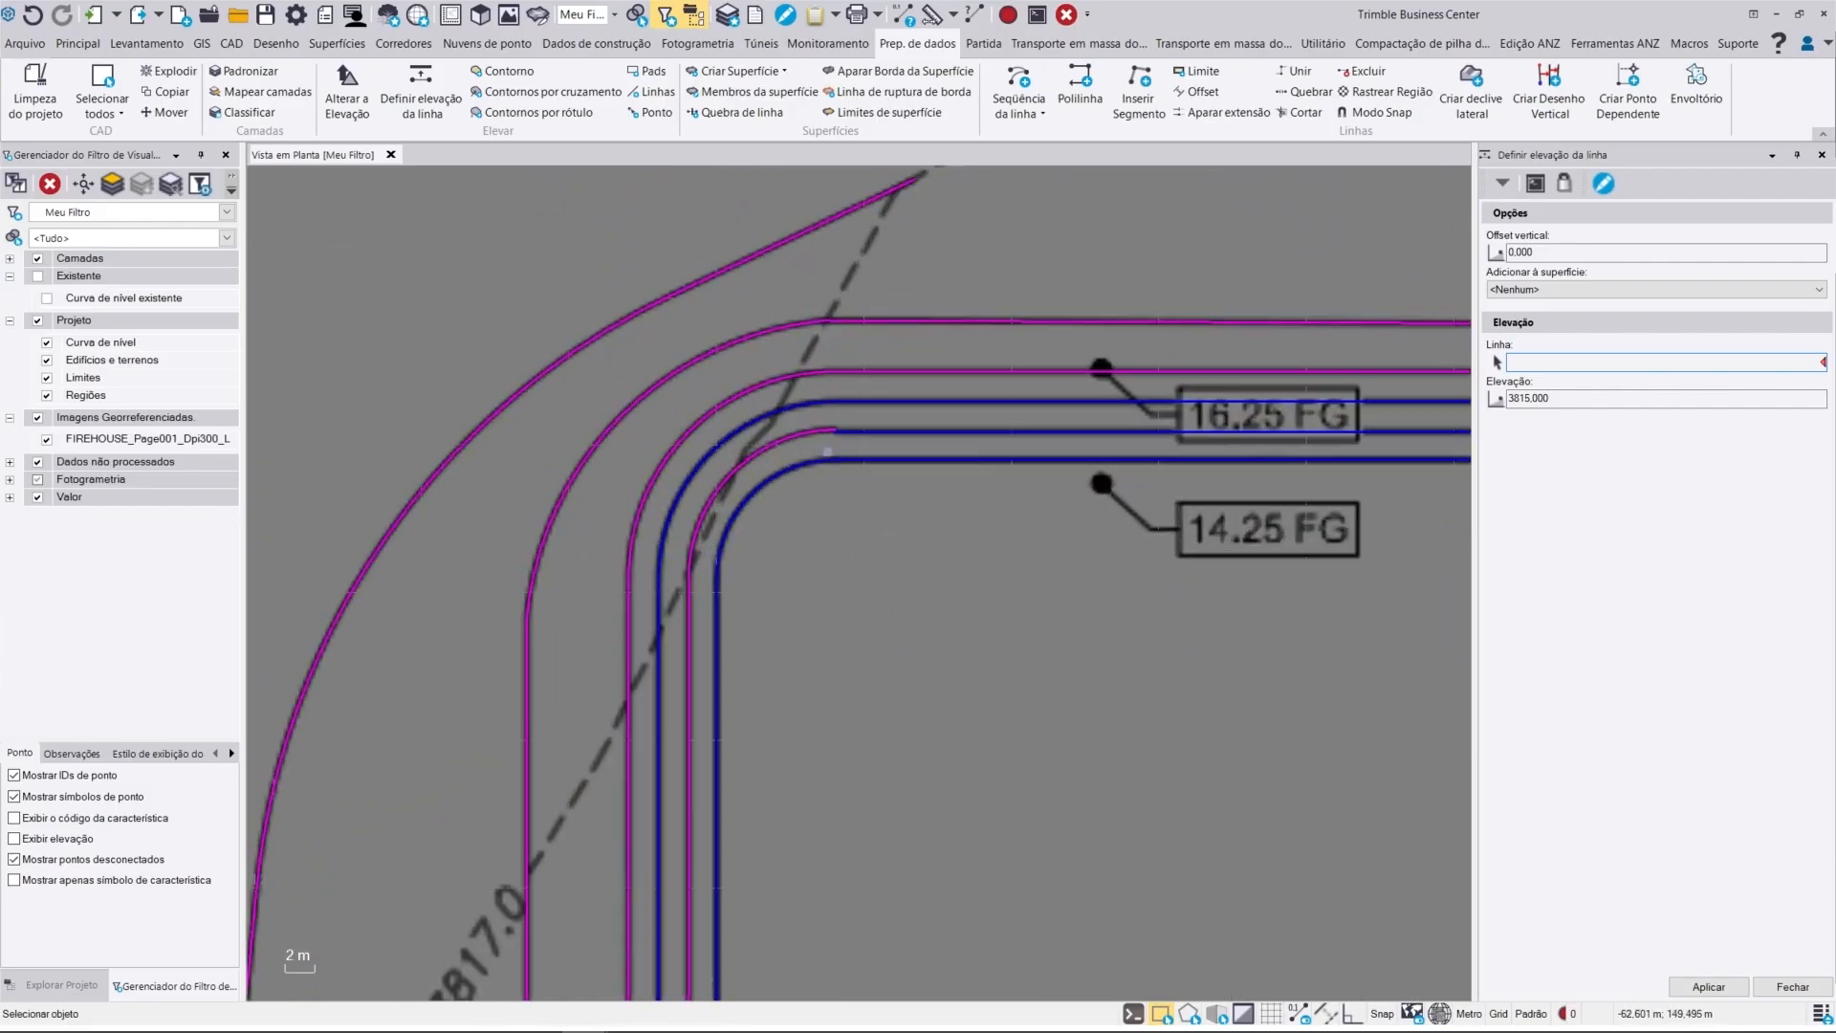
pyautogui.scroll(8, 828, 432)
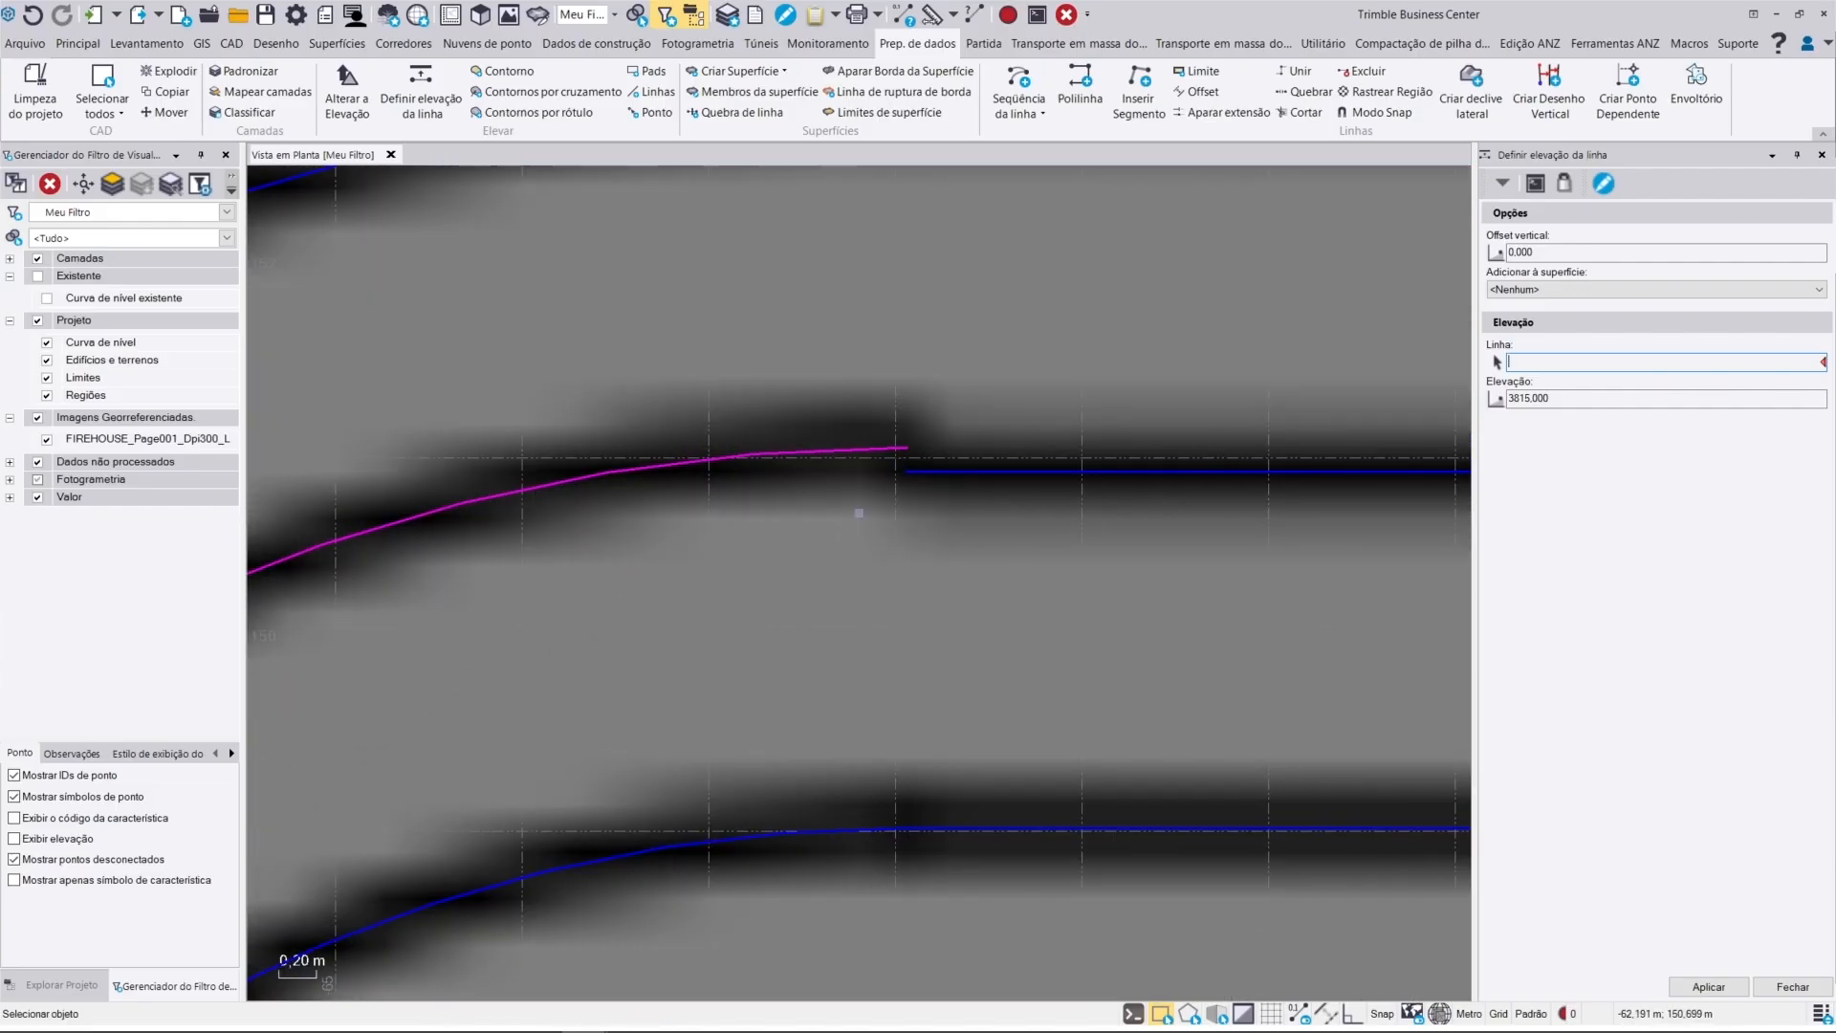
pyautogui.scroll(-6, 859, 514)
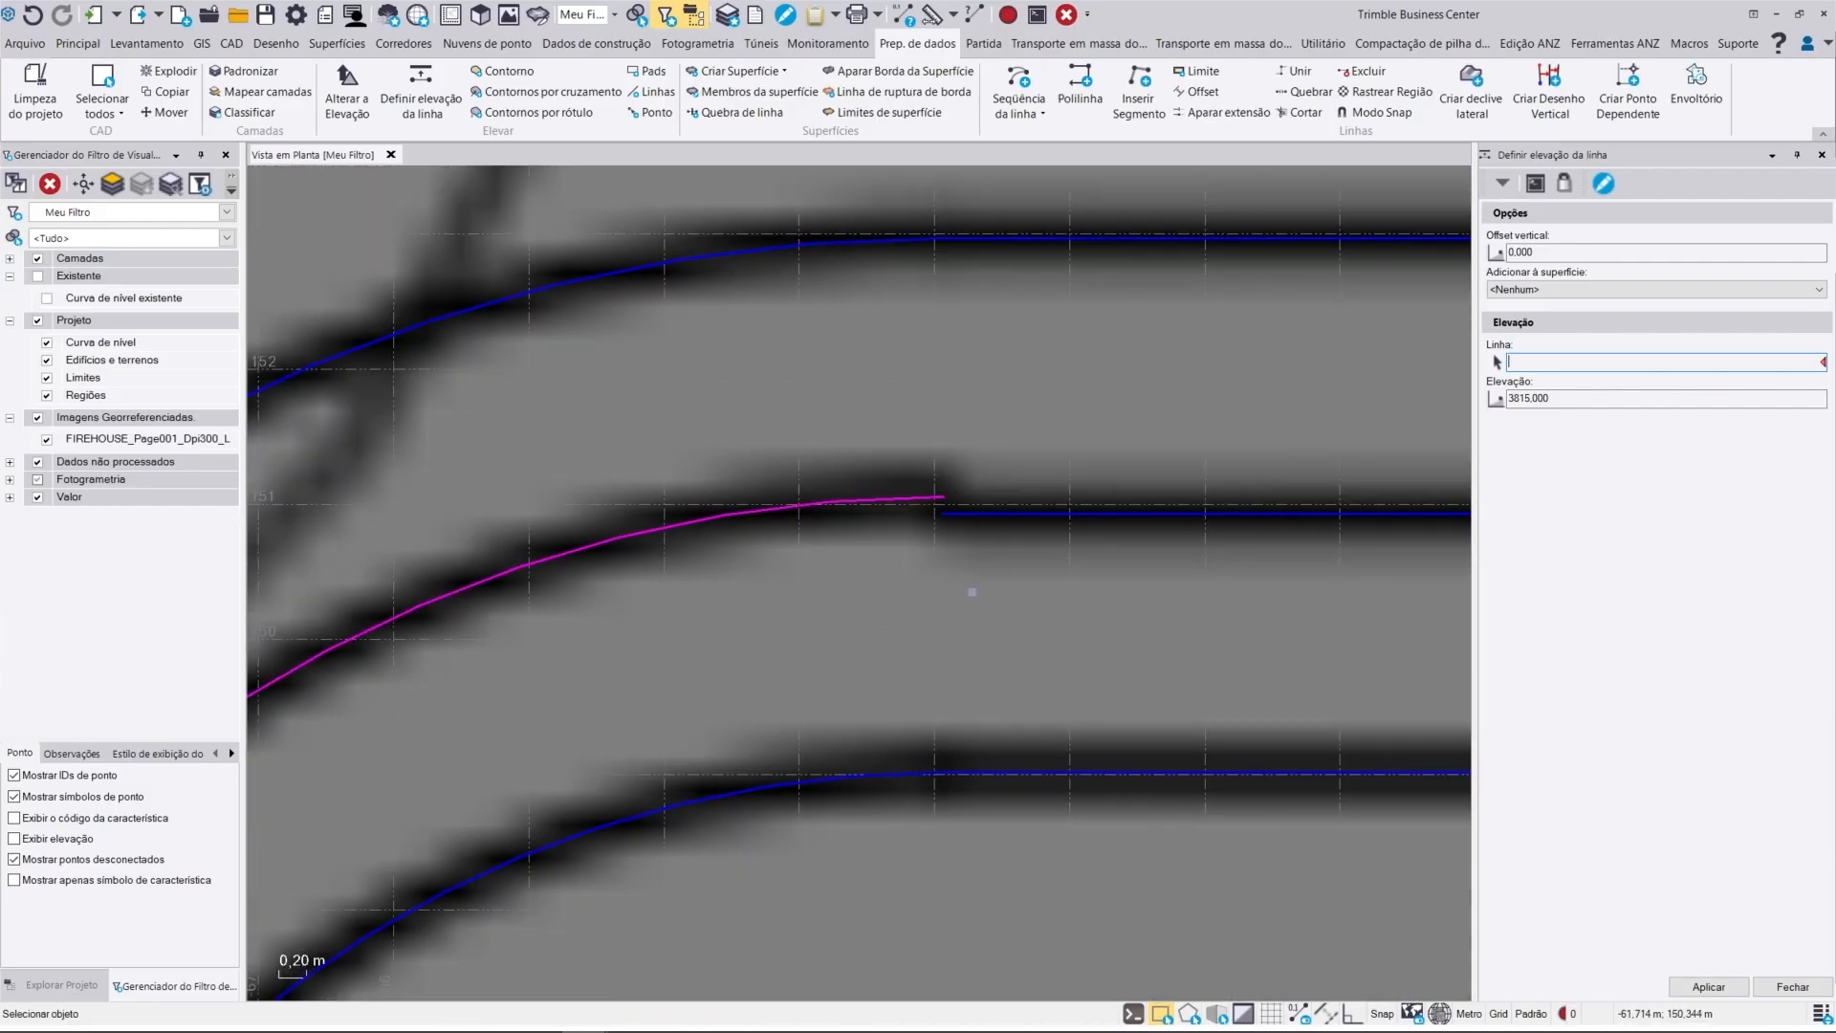
pyautogui.scroll(5, 973, 598)
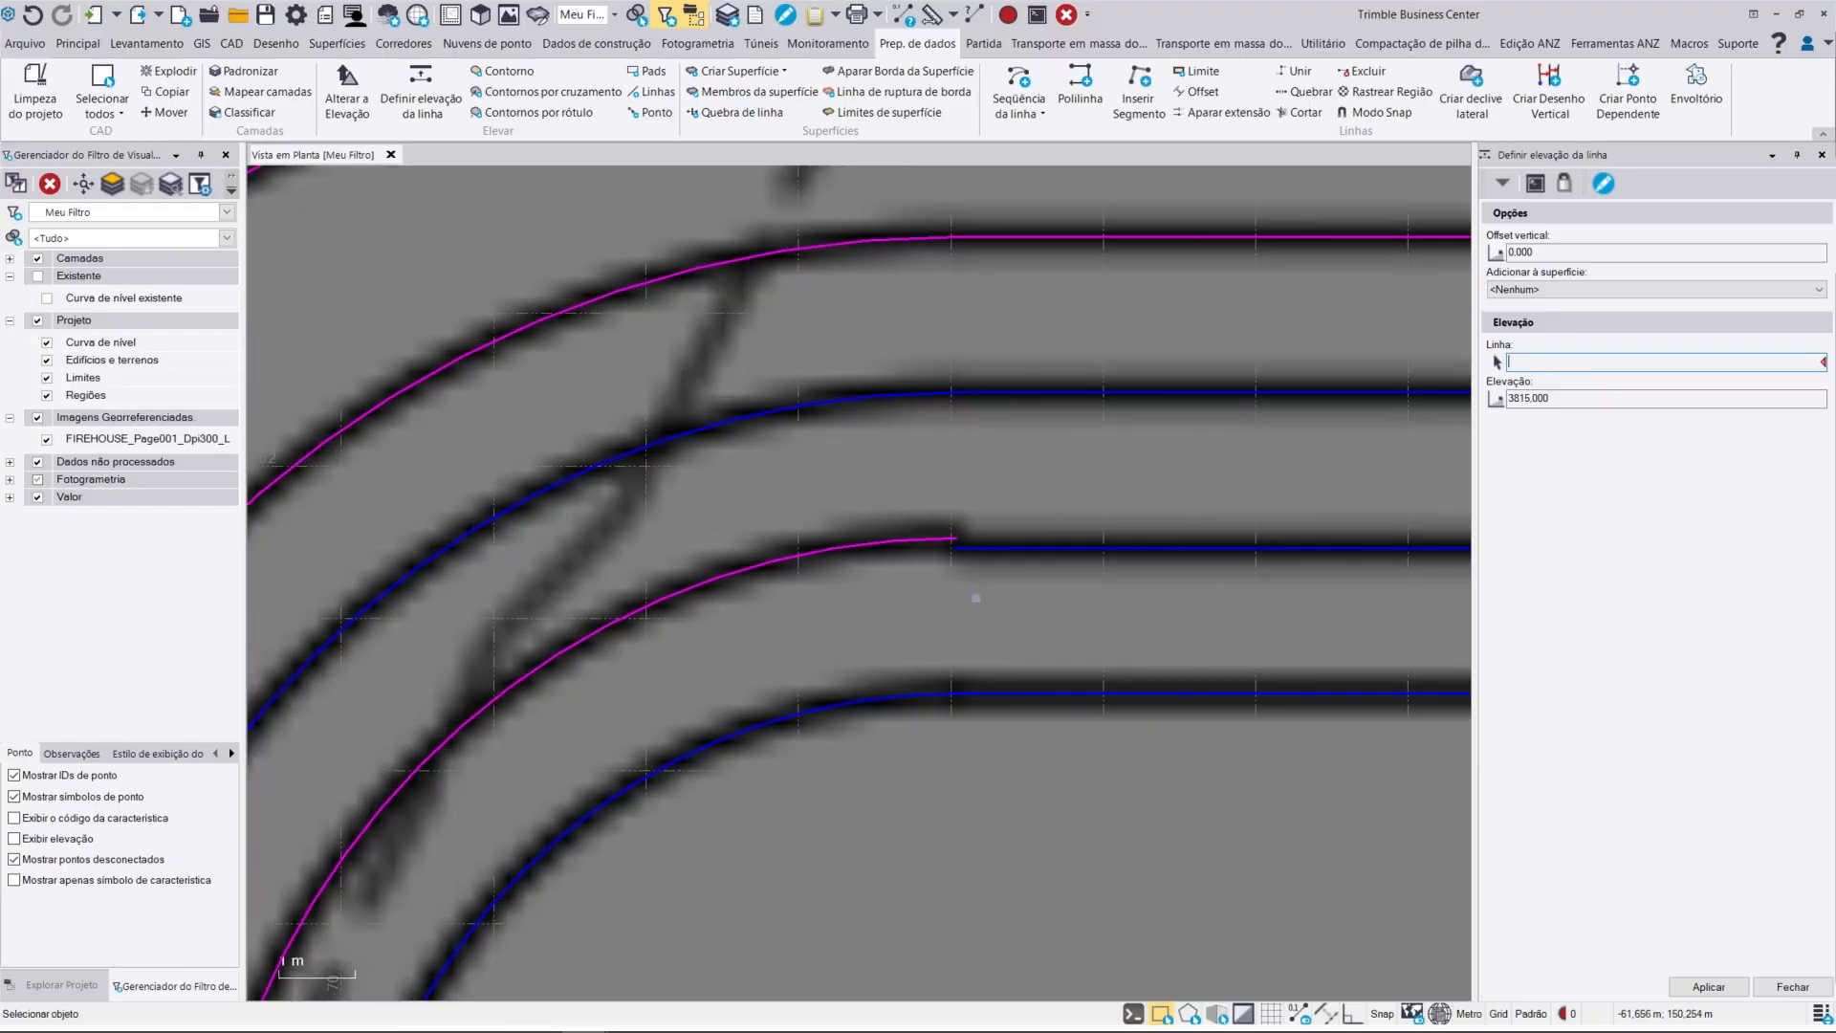
pyautogui.scroll(-1, 973, 597)
pyautogui.scroll(3, 936, 562)
pyautogui.click(938, 482)
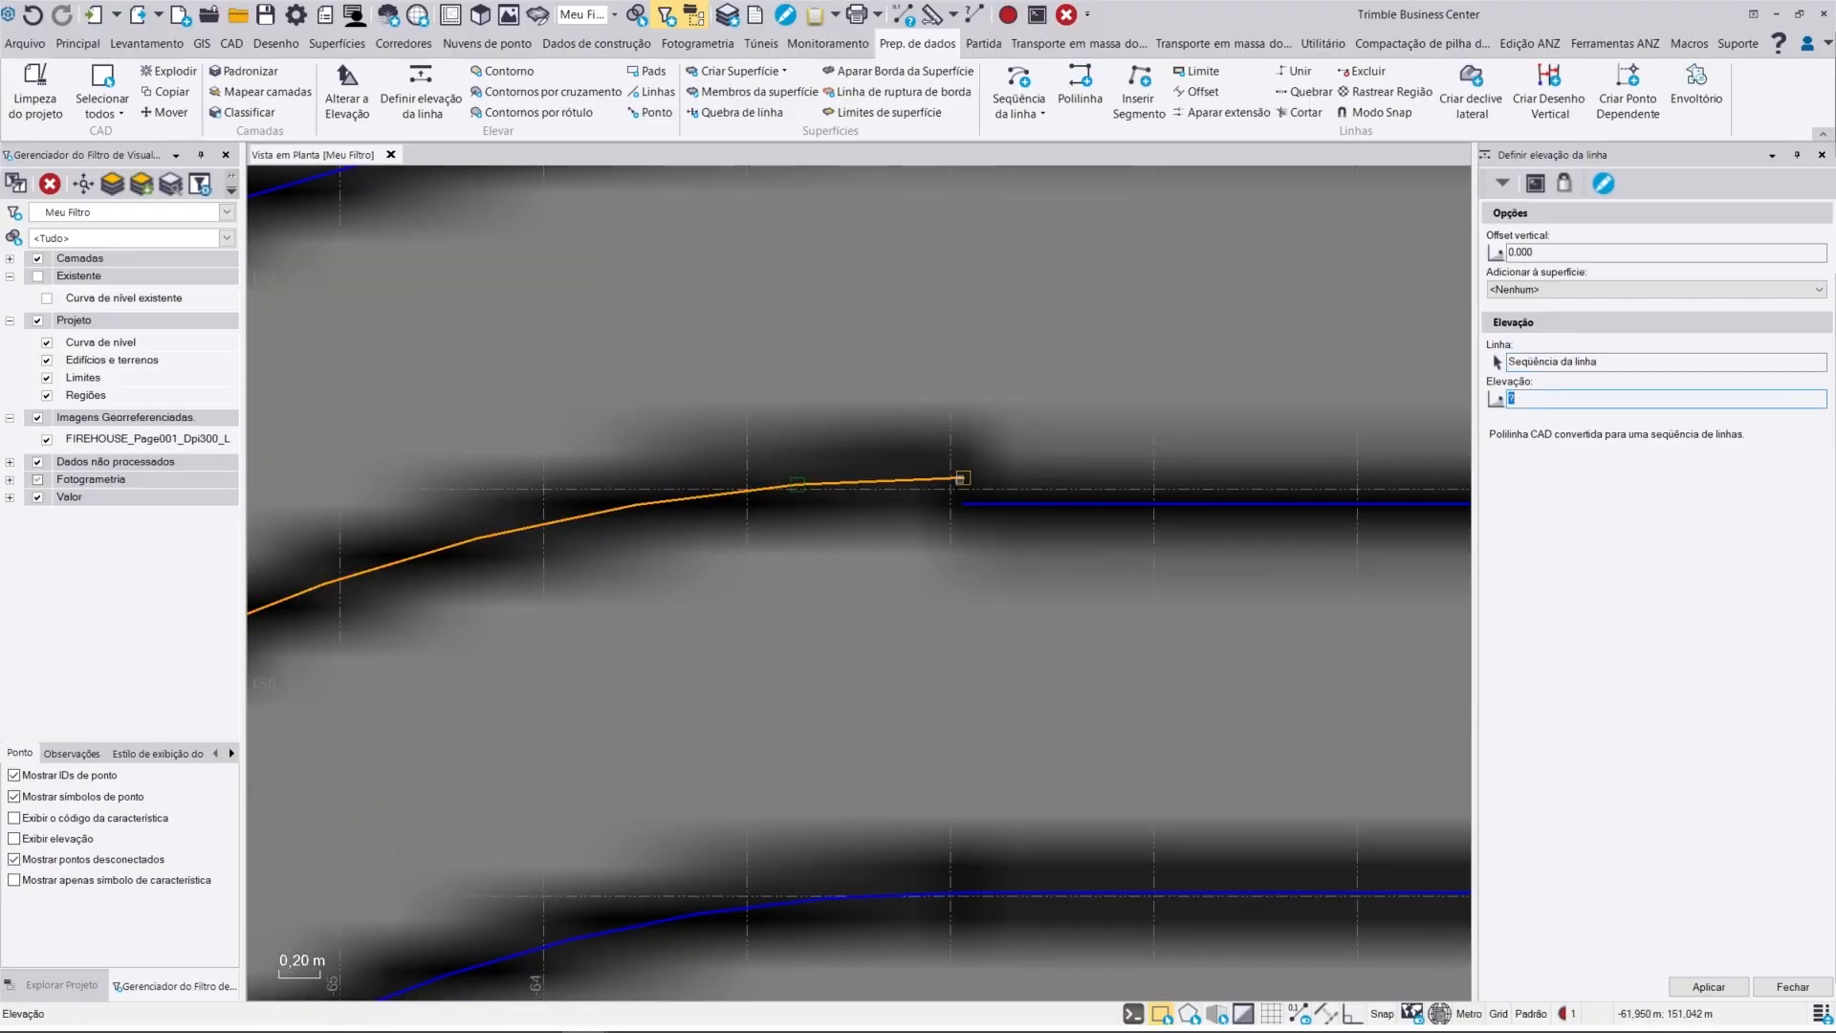
pyautogui.write('3815')
pyautogui.press('Return')
# Step: Elevate the innermost contour's arc at the pond's southwest corner and set the southern segment of the 3815.0 contour to 3815
pyautogui.scroll(-10, 951, 574)
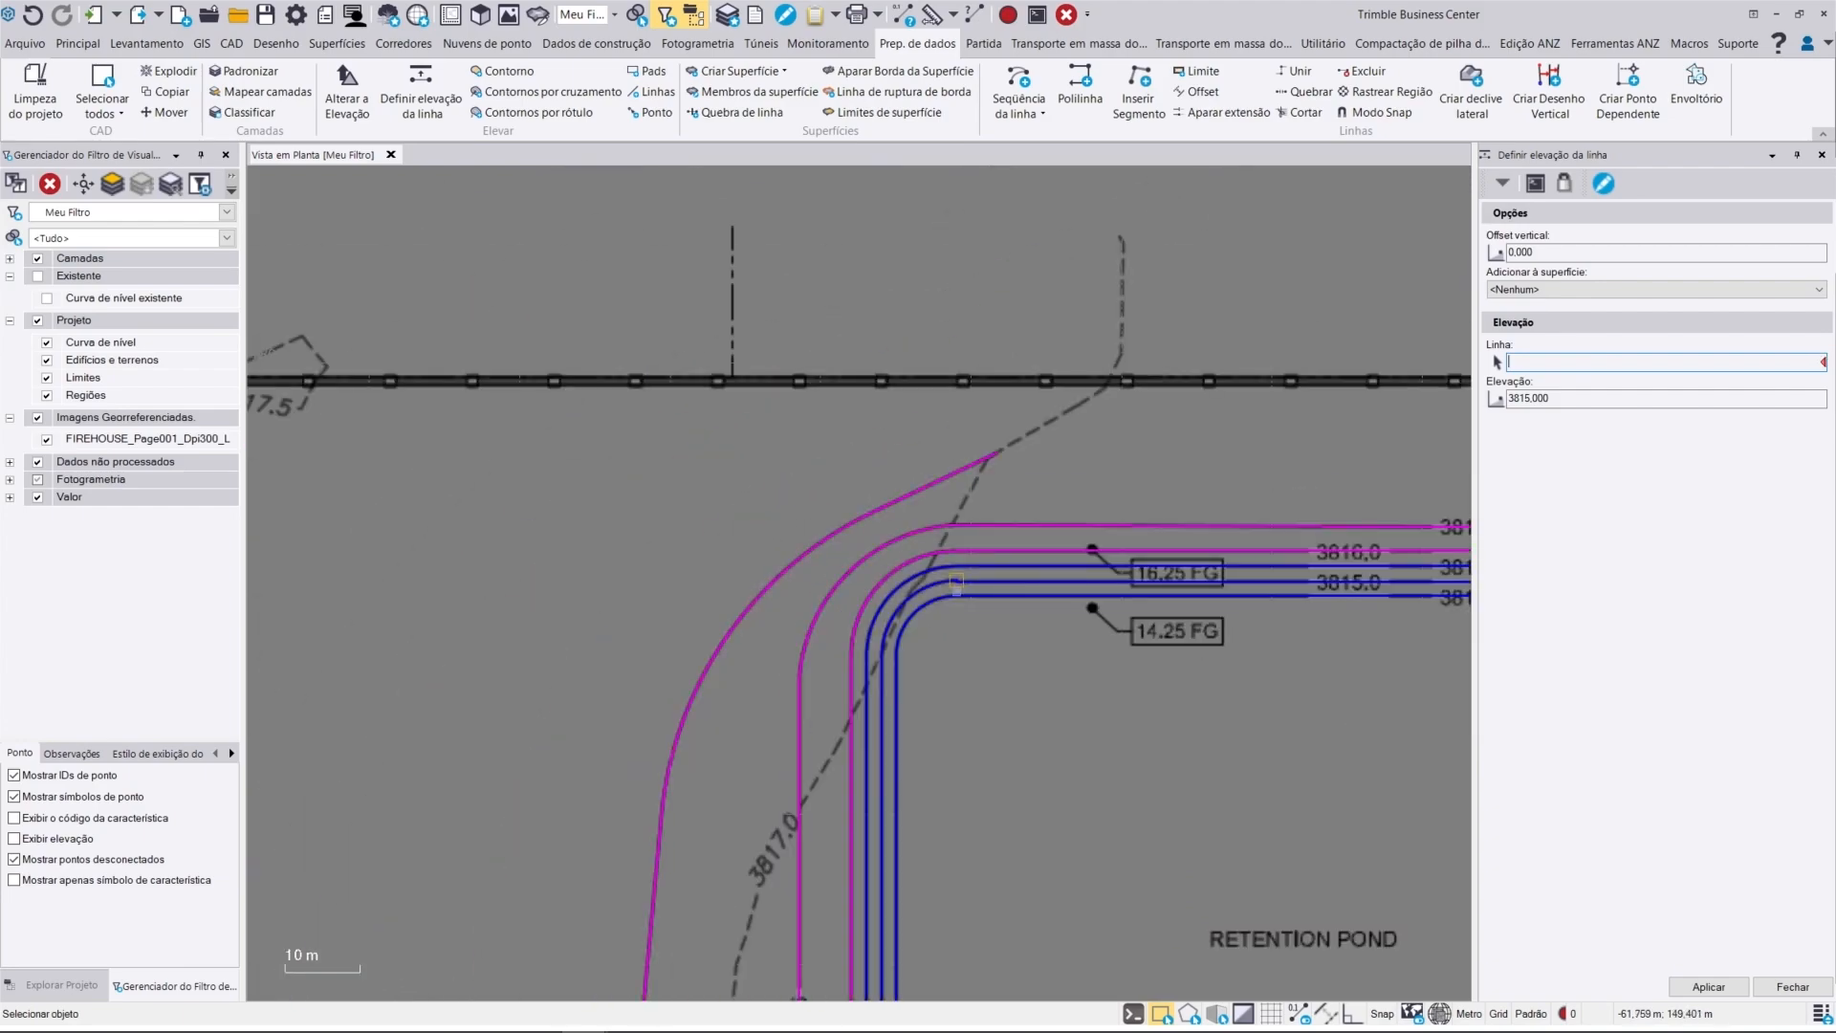
pyautogui.moveTo(1052, 669); pyautogui.dragTo(959, 521, button='middle')
pyautogui.scroll(4, 825, 763)
pyautogui.scroll(5, 849, 735)
pyautogui.click(885, 650)
pyautogui.scroll(-4, 934, 618)
pyautogui.moveTo(1156, 565); pyautogui.dragTo(650, 646, button='middle')
pyautogui.scroll(-1, 651, 646)
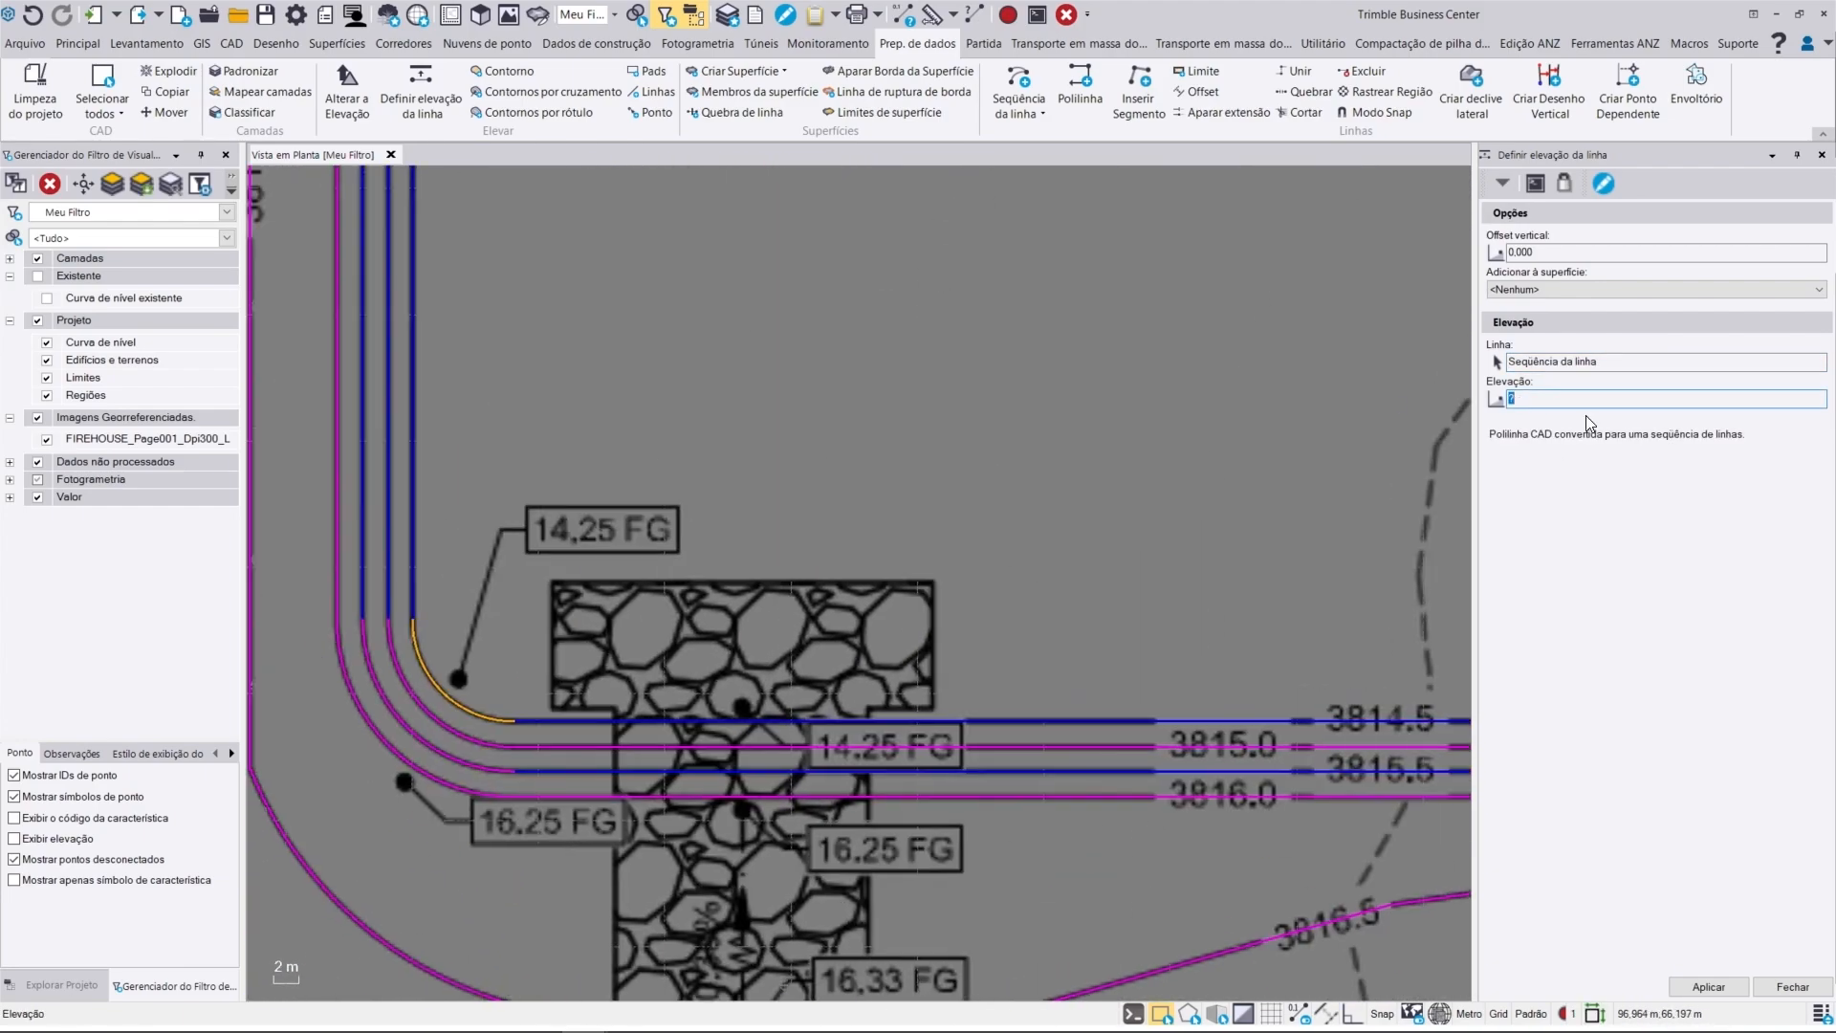
pyautogui.click(1055, 748)
pyautogui.write('3815')
pyautogui.press('Return')
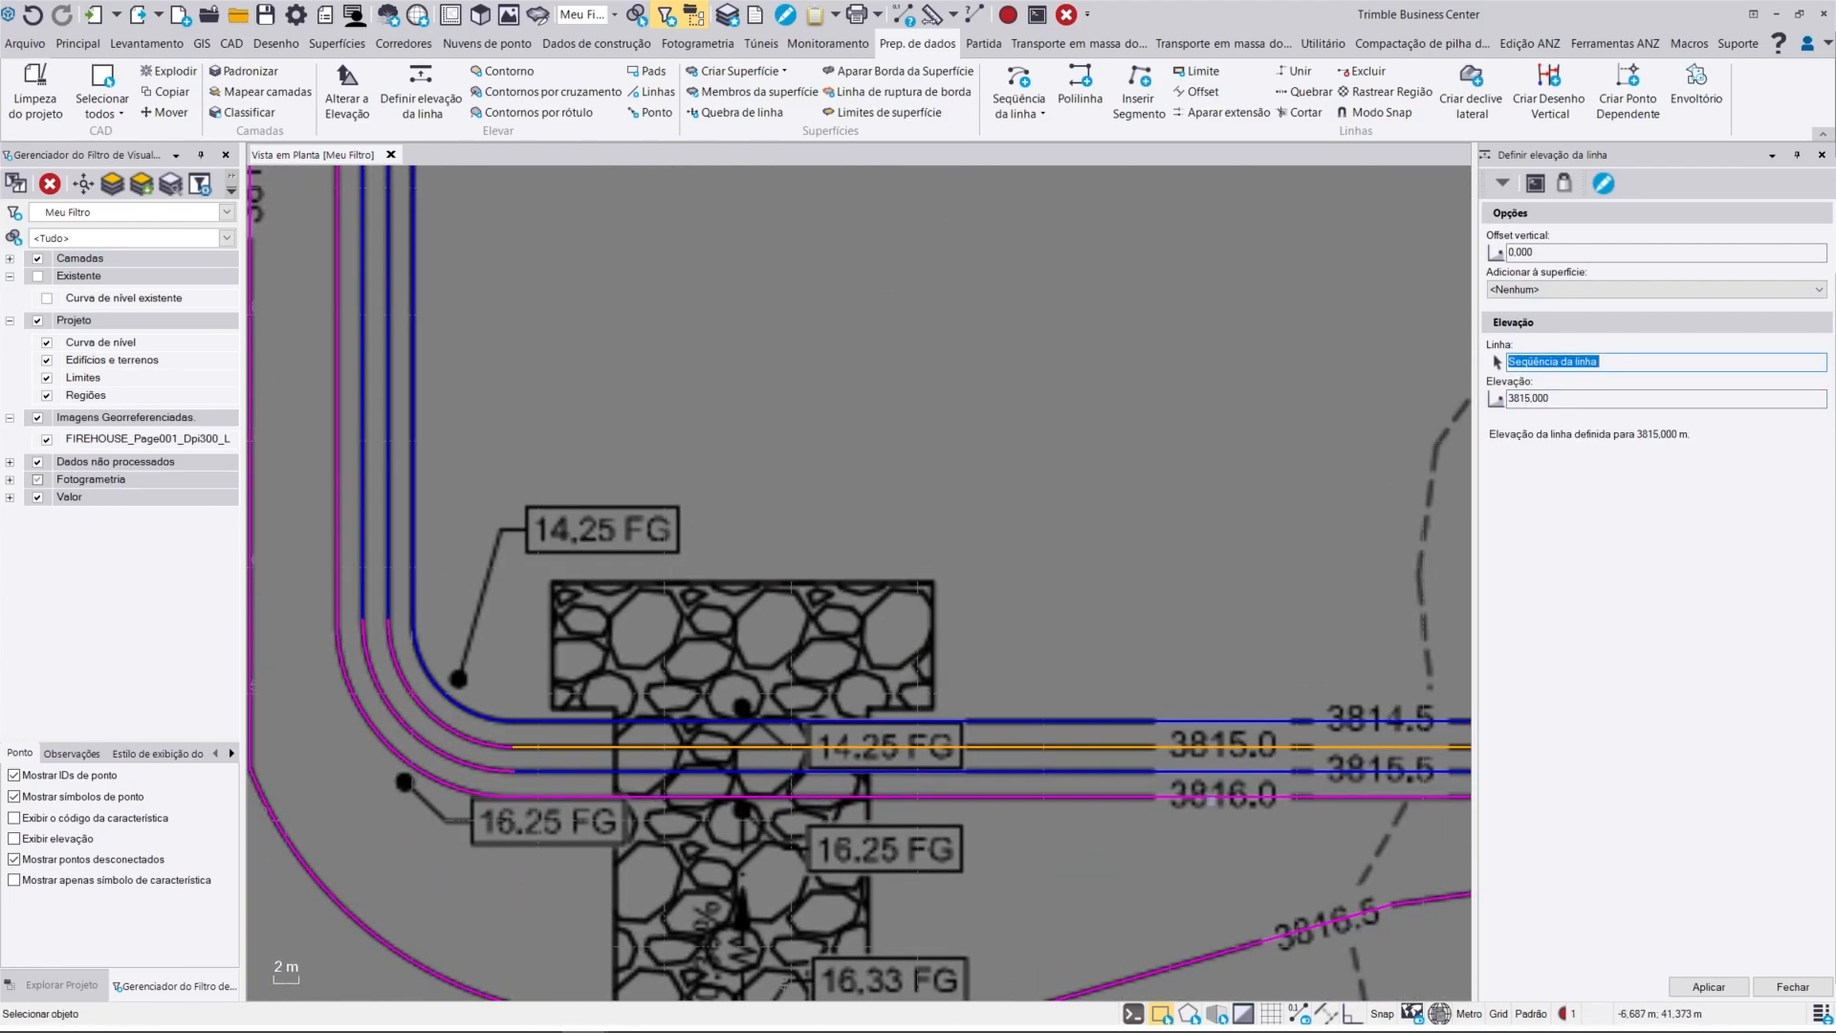
# Step: Set the pond's 3816.0 contour to elevation 3816 and the two inner arcs at its southwest corner to 3815.5 and 3815
pyautogui.write('3816')
pyautogui.press('Return')
pyautogui.click(407, 728)
pyautogui.write('3815,5')
pyautogui.press('Return')
pyautogui.click(426, 710)
pyautogui.write('3815')
pyautogui.press('Return')
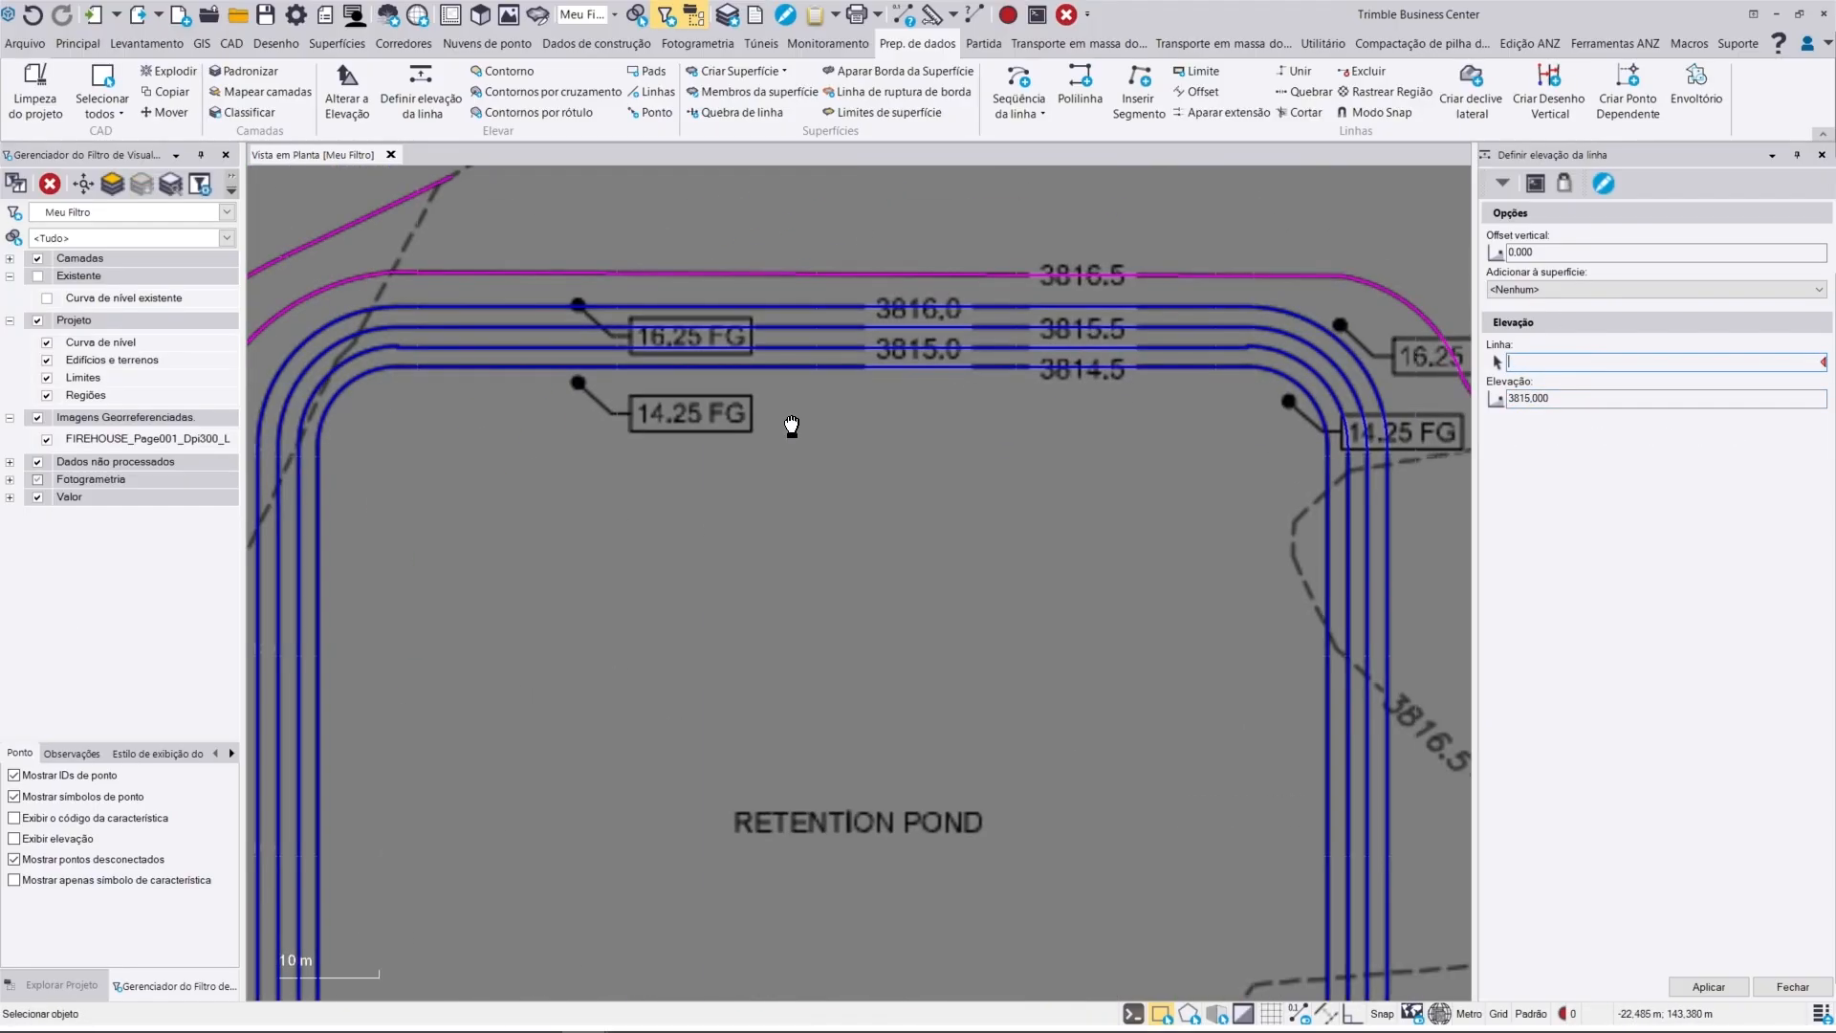
# Step: Set the 3816.5 contour segments around the pond's outer edge and south of it to elevation 3816.5
pyautogui.click(1332, 508)
pyautogui.write('3816,5')
pyautogui.press('Return')
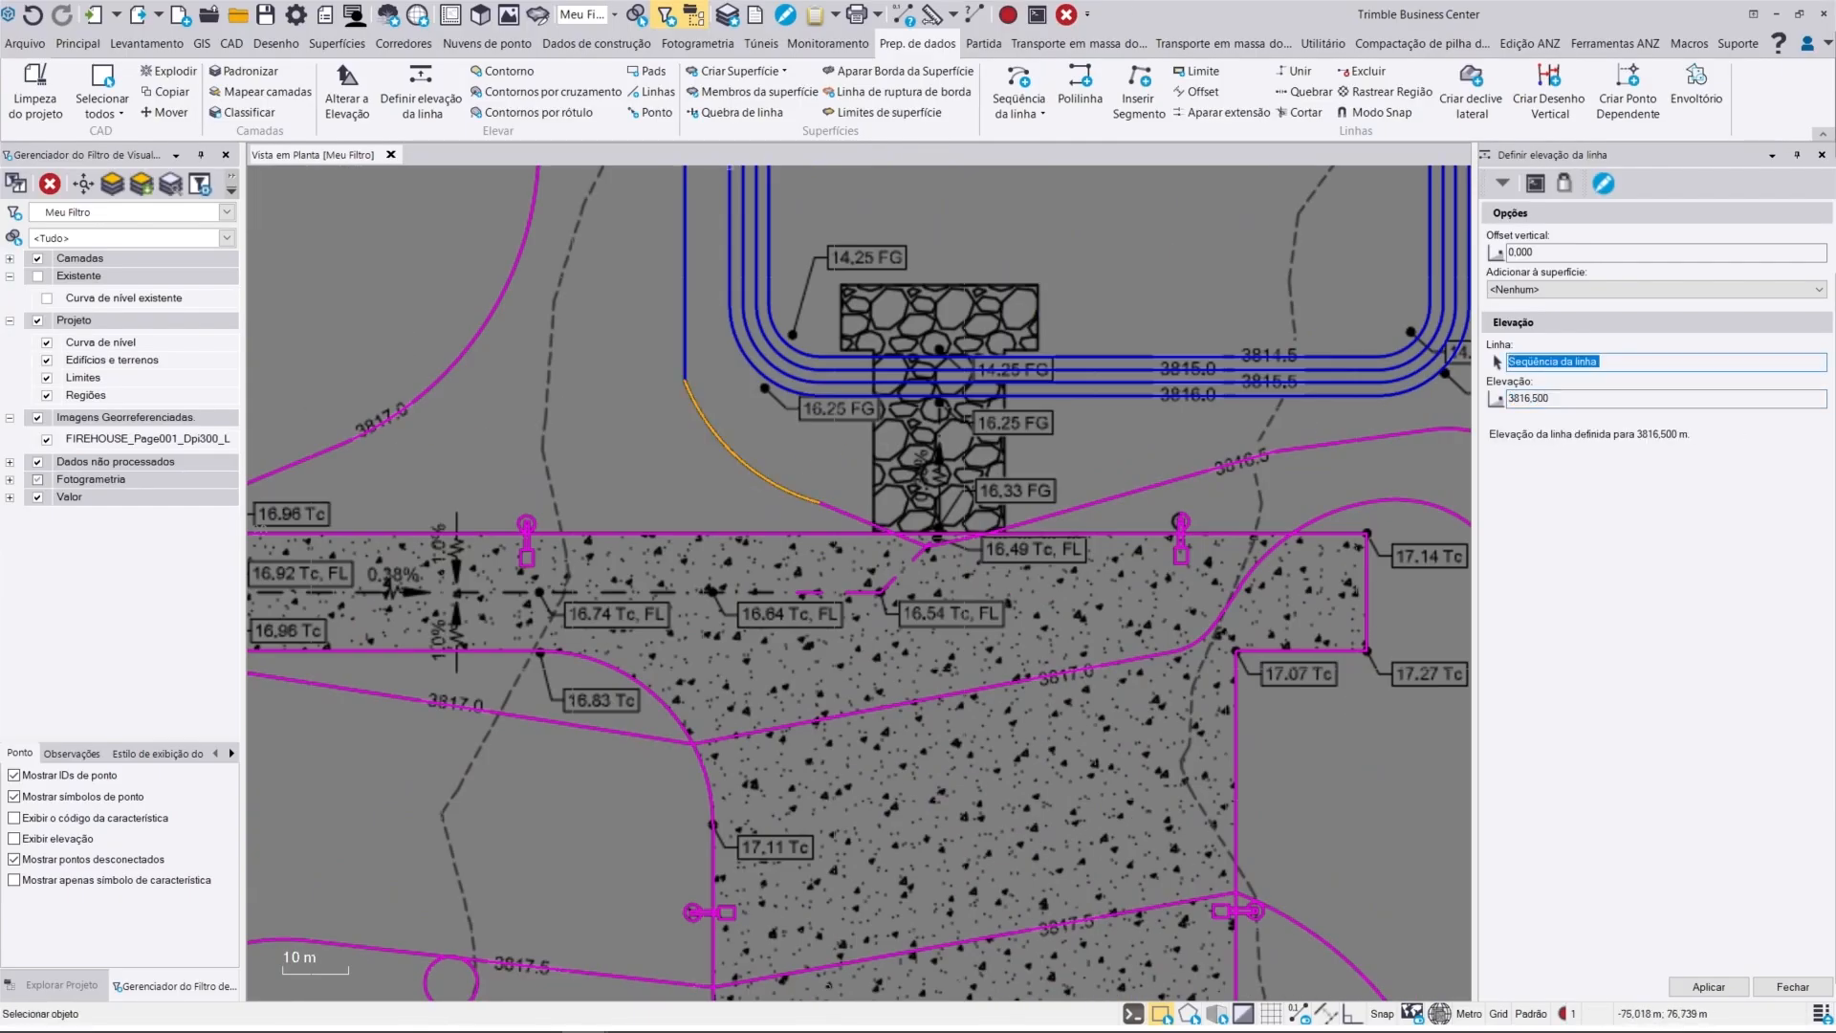
pyautogui.click(1123, 496)
pyautogui.write('3816,5')
pyautogui.press('Return')
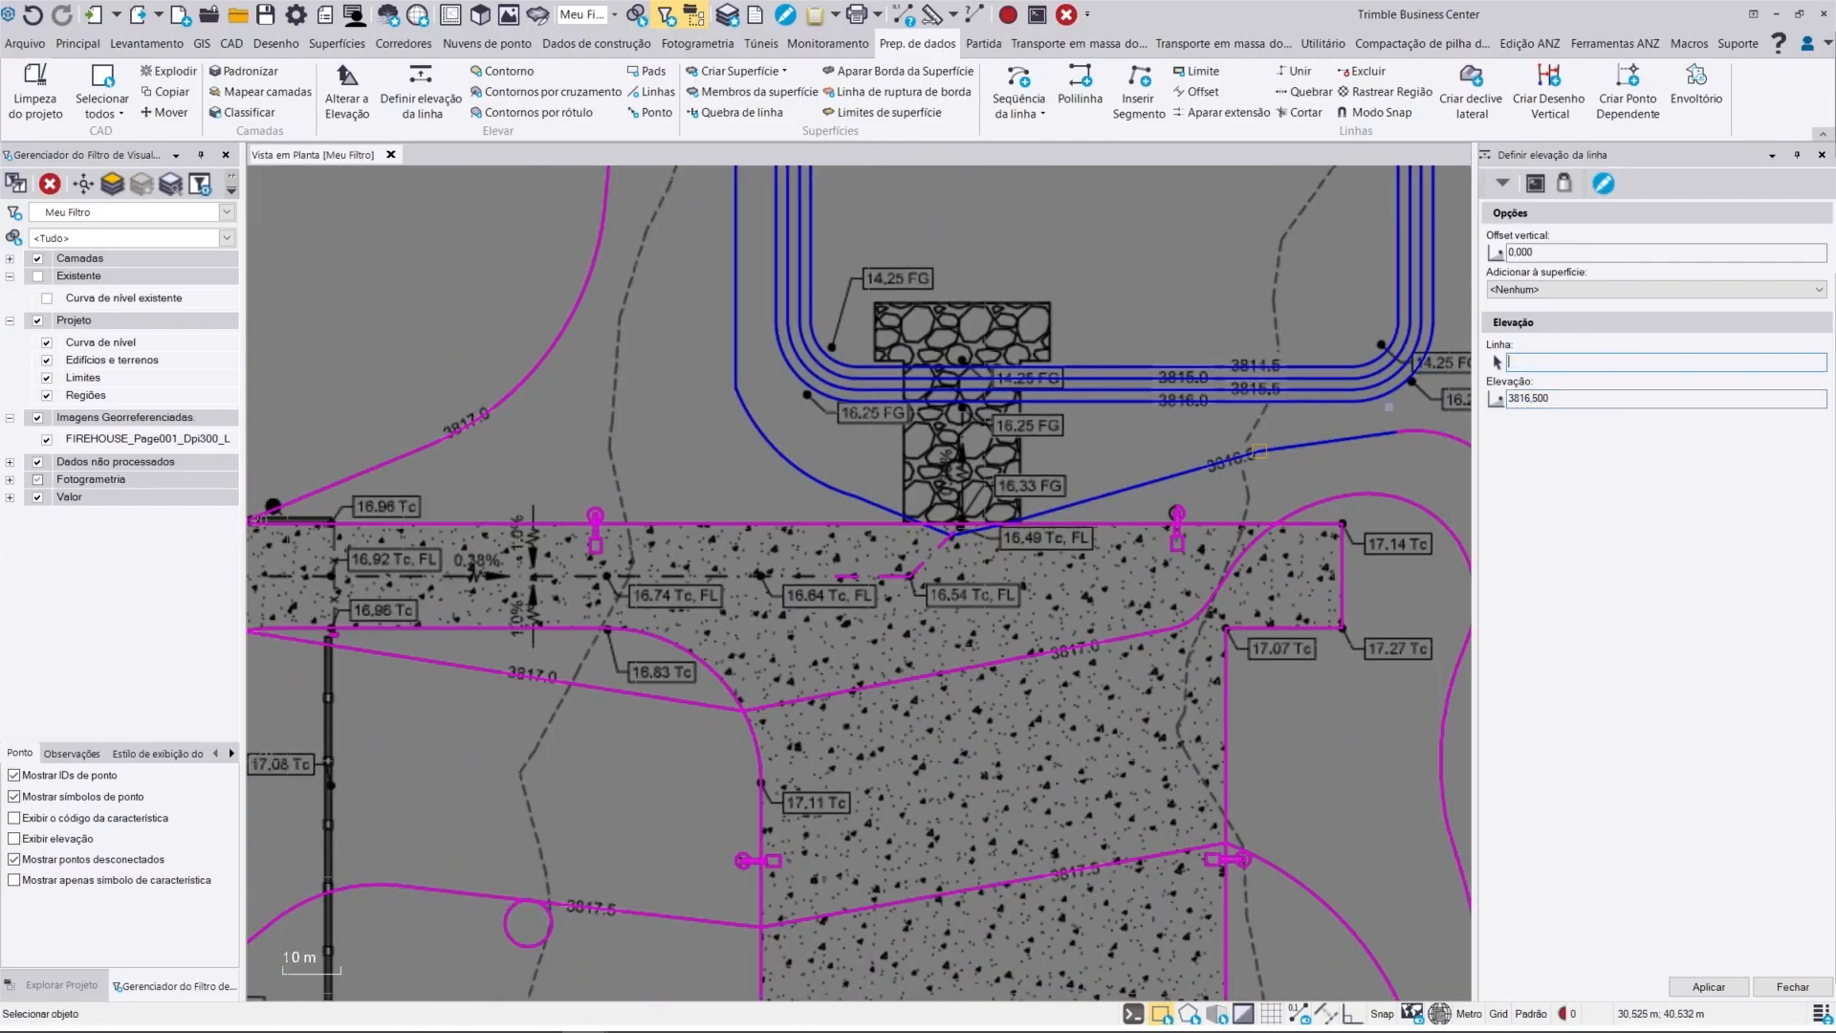
# Step: Set the continuing segments of the 3816.5 contour down the eastern side of the site to elevation 3816.5
pyautogui.click(1009, 459)
pyautogui.write('3816,5')
pyautogui.press('Return')
pyautogui.click(1043, 622)
pyautogui.write('3')
pyautogui.write('816,5')
pyautogui.press('Return')
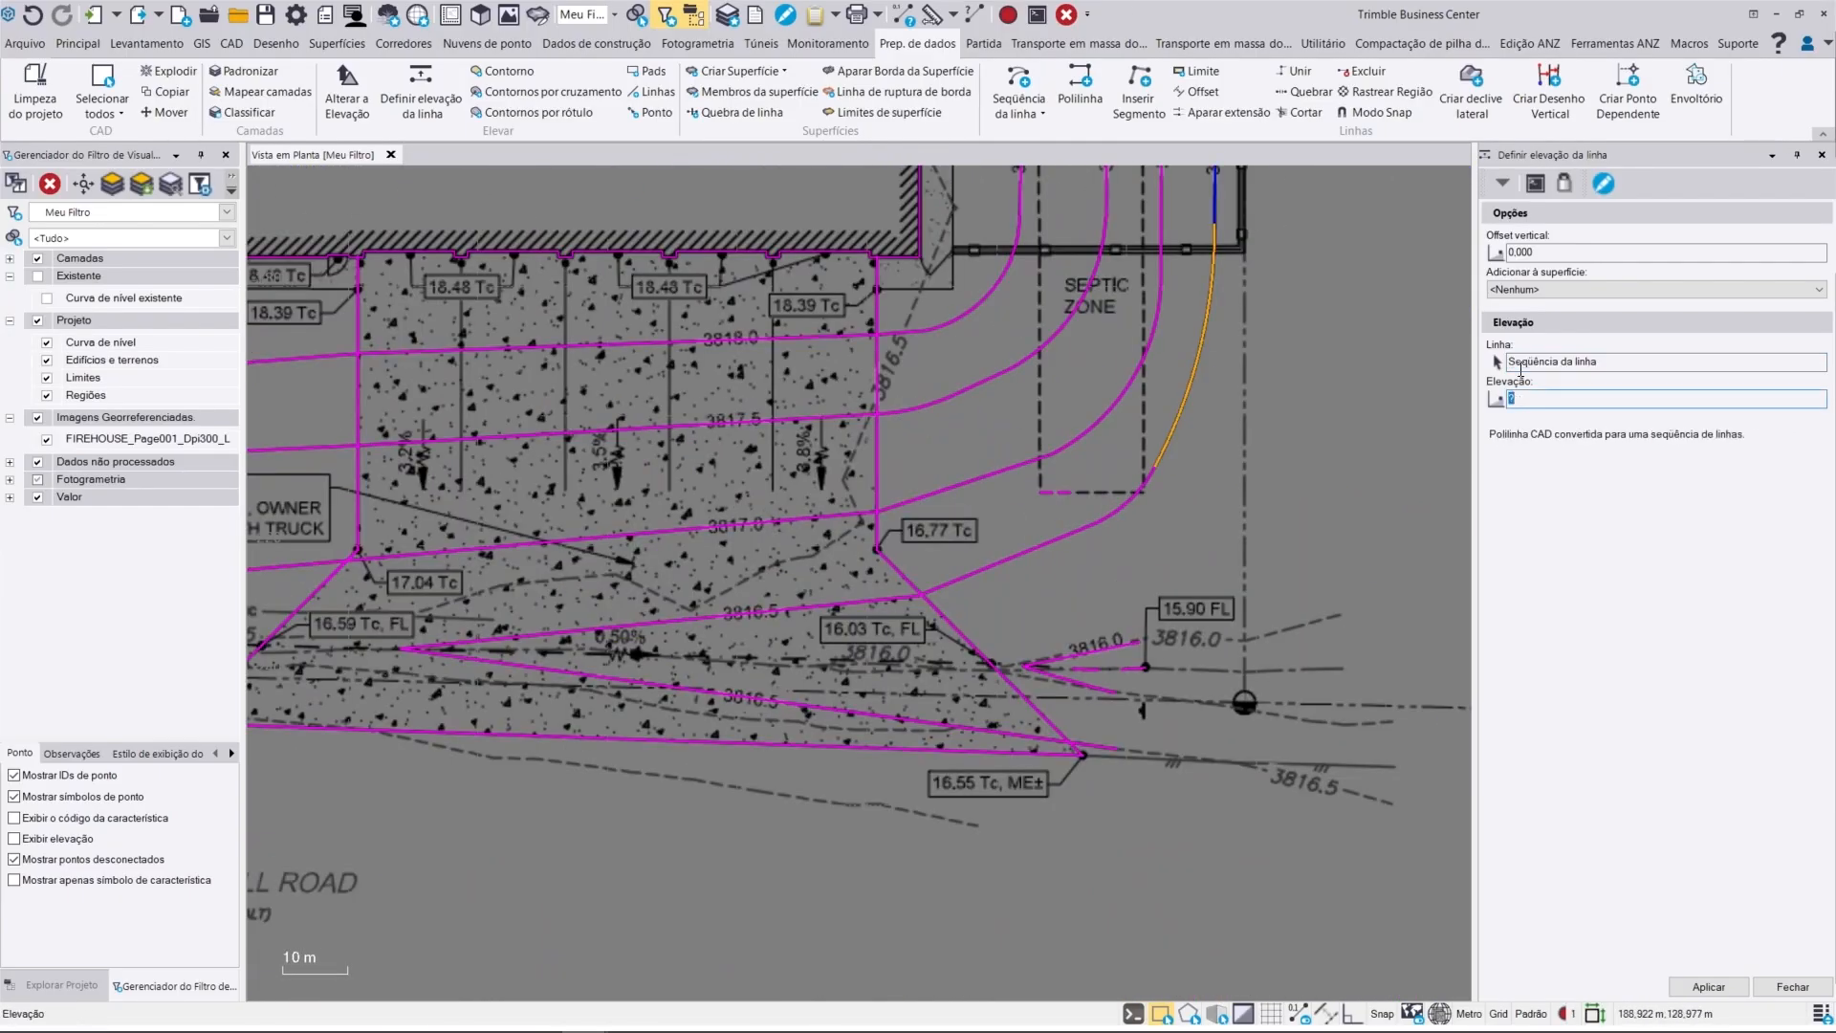
# Step: Set the short contour labelled 3816.0 near the road at the site's southeast corner to elevation 3816
pyautogui.click(1070, 533)
pyautogui.write('3816,0')
pyautogui.press('Return')
# Step: Set the two segments of the 3817.0 contour west of the retention pond to elevation 3817
pyautogui.moveTo(956, 249); pyautogui.dragTo(950, 475, button='middle')
pyautogui.scroll(3, 870, 479)
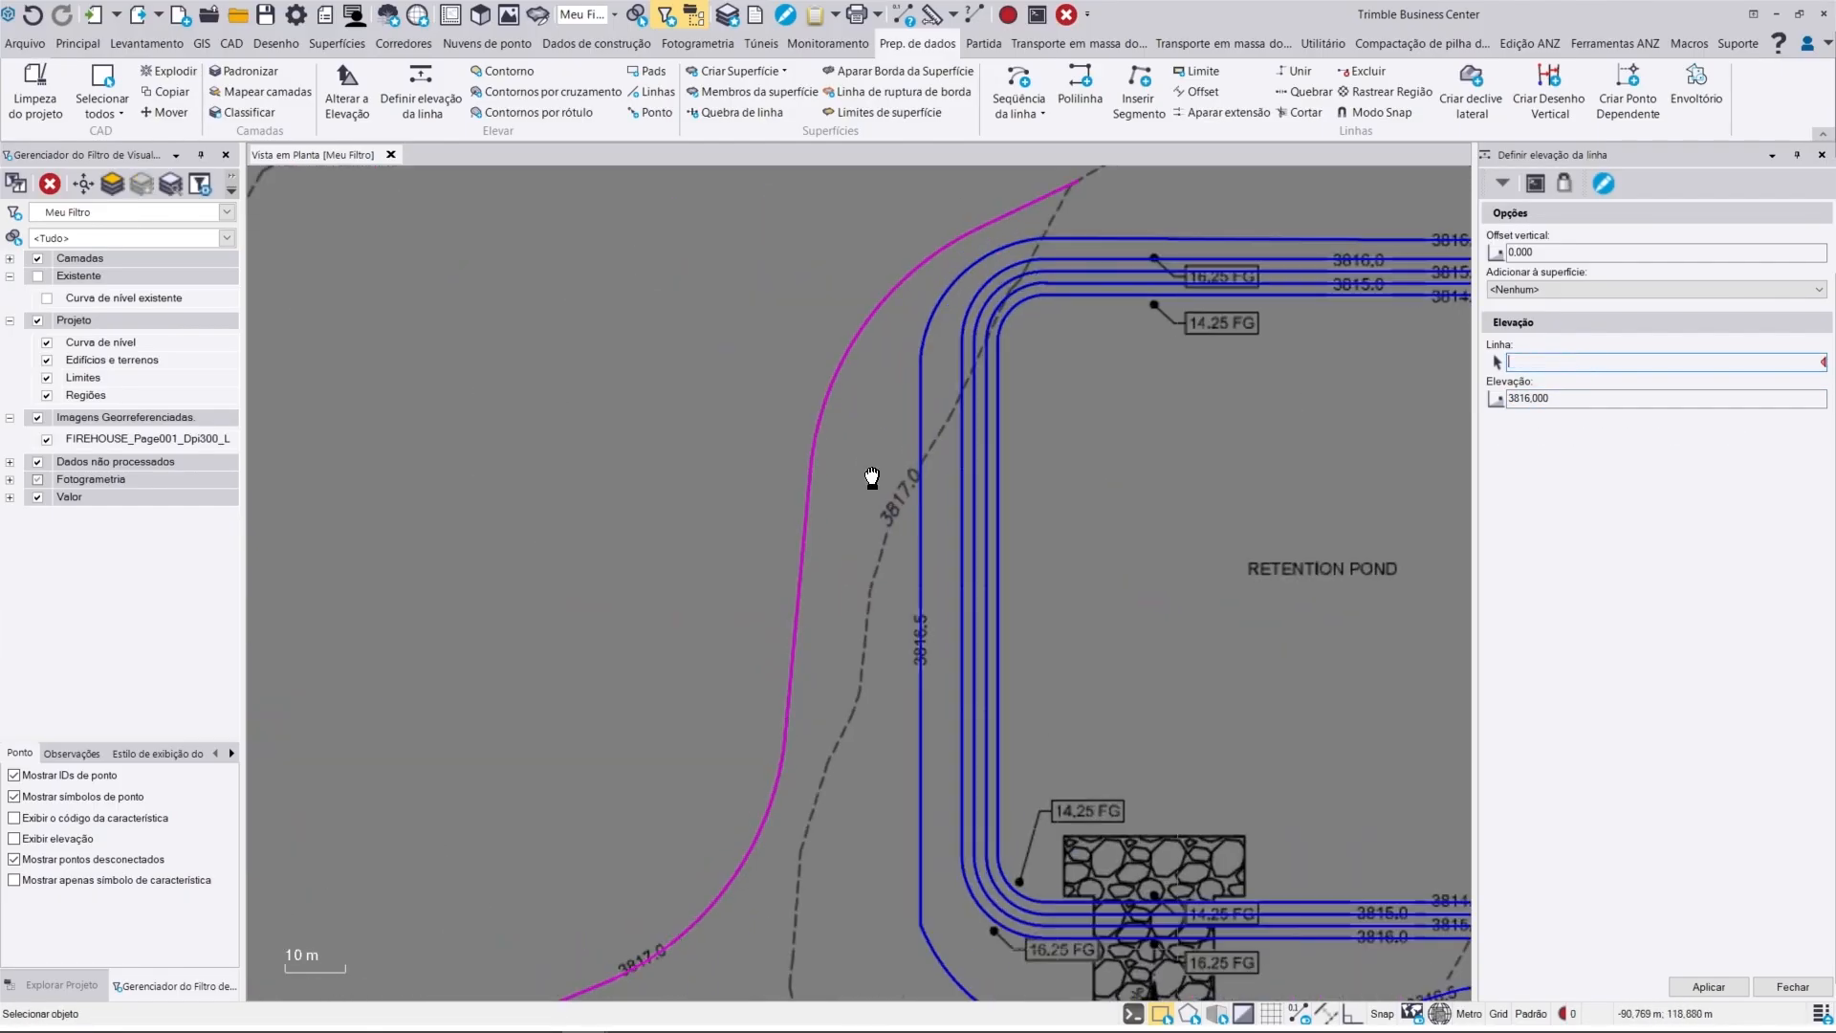
pyautogui.click(923, 360)
pyautogui.write('3817')
pyautogui.press('Return')
pyautogui.click(1059, 251)
pyautogui.write('3817')
pyautogui.press('Return')
# Step: Set the 3817.0 contour segments crossing the pavement south of the pond to elevation 3817
pyautogui.click(880, 528)
pyautogui.write('3817')
pyautogui.press('Return')
pyautogui.click(1014, 451)
pyautogui.write('3817')
pyautogui.press('Return')
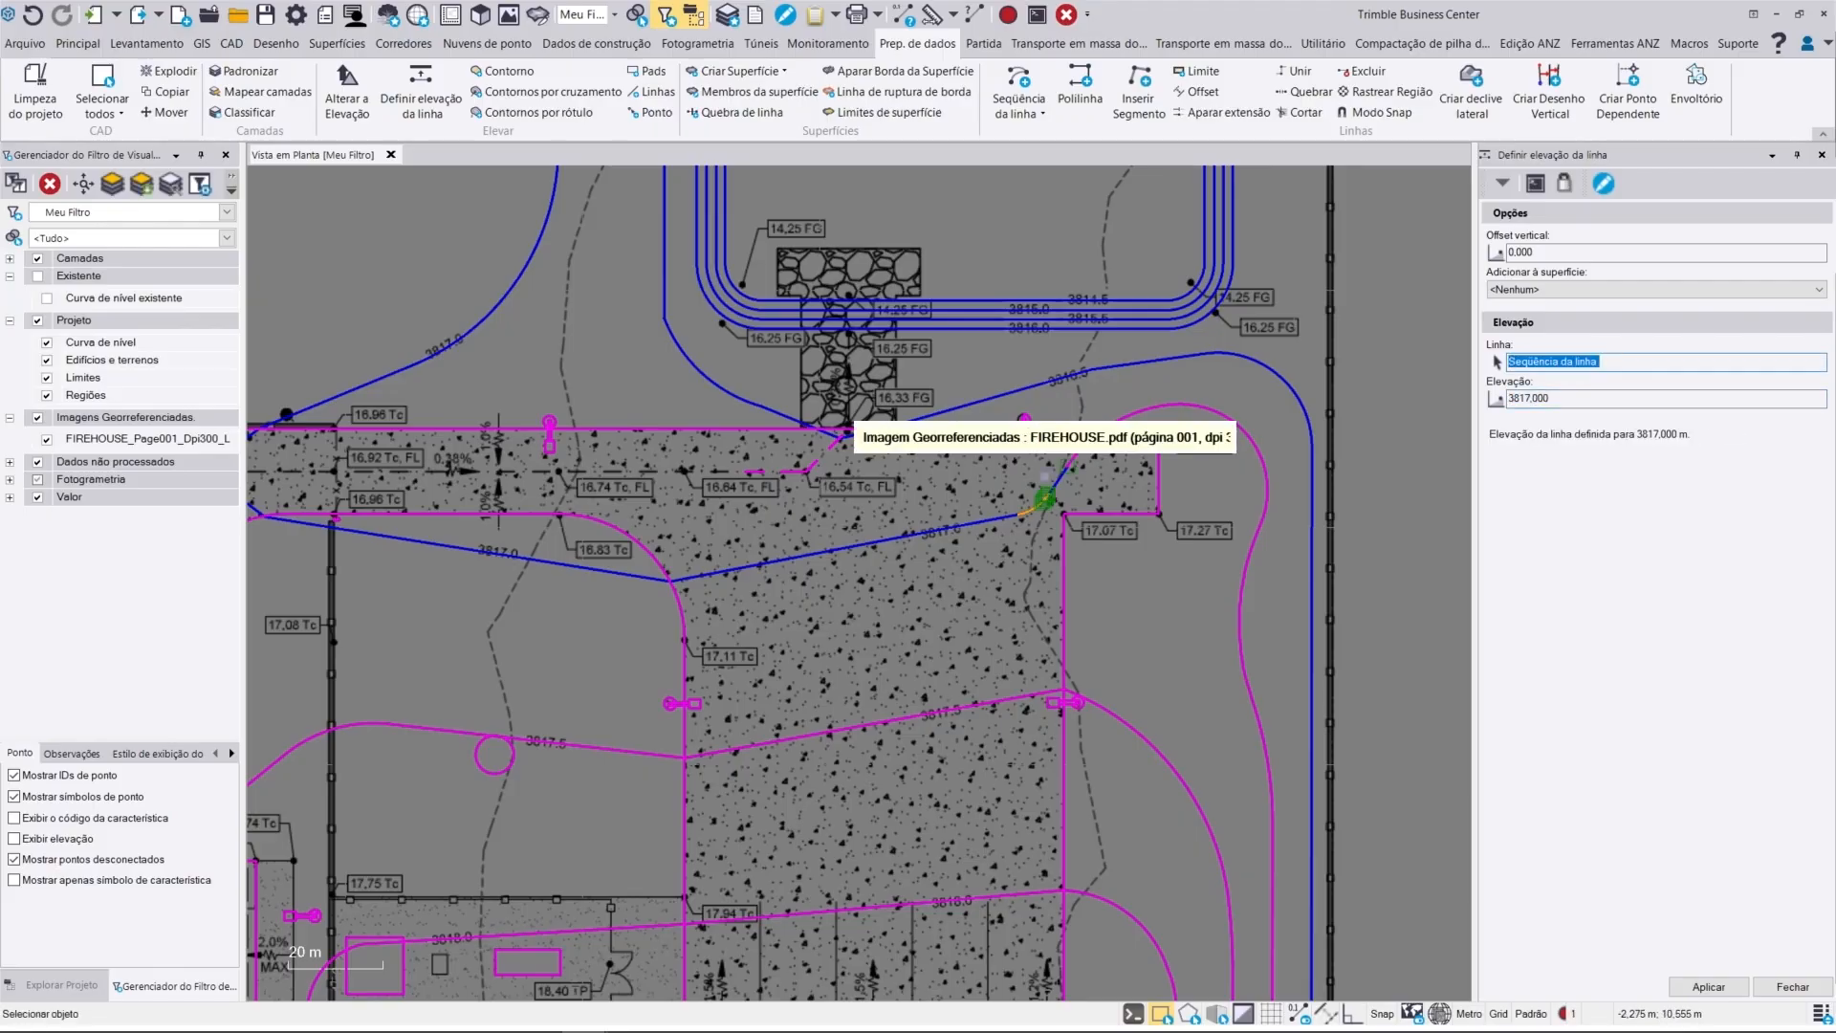
# Step: Set the remaining 3817.0 contour segments along the eastern side and down towards the road to elevation 3817
pyautogui.click(1208, 408)
pyautogui.write('3817')
pyautogui.press('Return')
pyautogui.click(1242, 602)
pyautogui.write('3817')
pyautogui.press('Return')
pyautogui.click(1269, 775)
pyautogui.write('3817')
pyautogui.press('Return')
pyautogui.scroll(-4, 1270, 841)
pyautogui.click(1090, 751)
pyautogui.write('3817')
pyautogui.press('Return')
# Step: Set a contour segment on the western part of the site to elevation 3818
pyautogui.moveTo(823, 660); pyautogui.dragTo(1339, 593, button='middle')
pyautogui.scroll(6, 994, 573)
pyautogui.click(805, 230)
pyautogui.write('3818')
pyautogui.press('Return')
# Step: Set the 3817.5 contour segments beside the pipeline marker and across the southwestern driveway to elevation 3817.5
pyautogui.scroll(-3, 1045, 627)
pyautogui.scroll(-4, 893, 492)
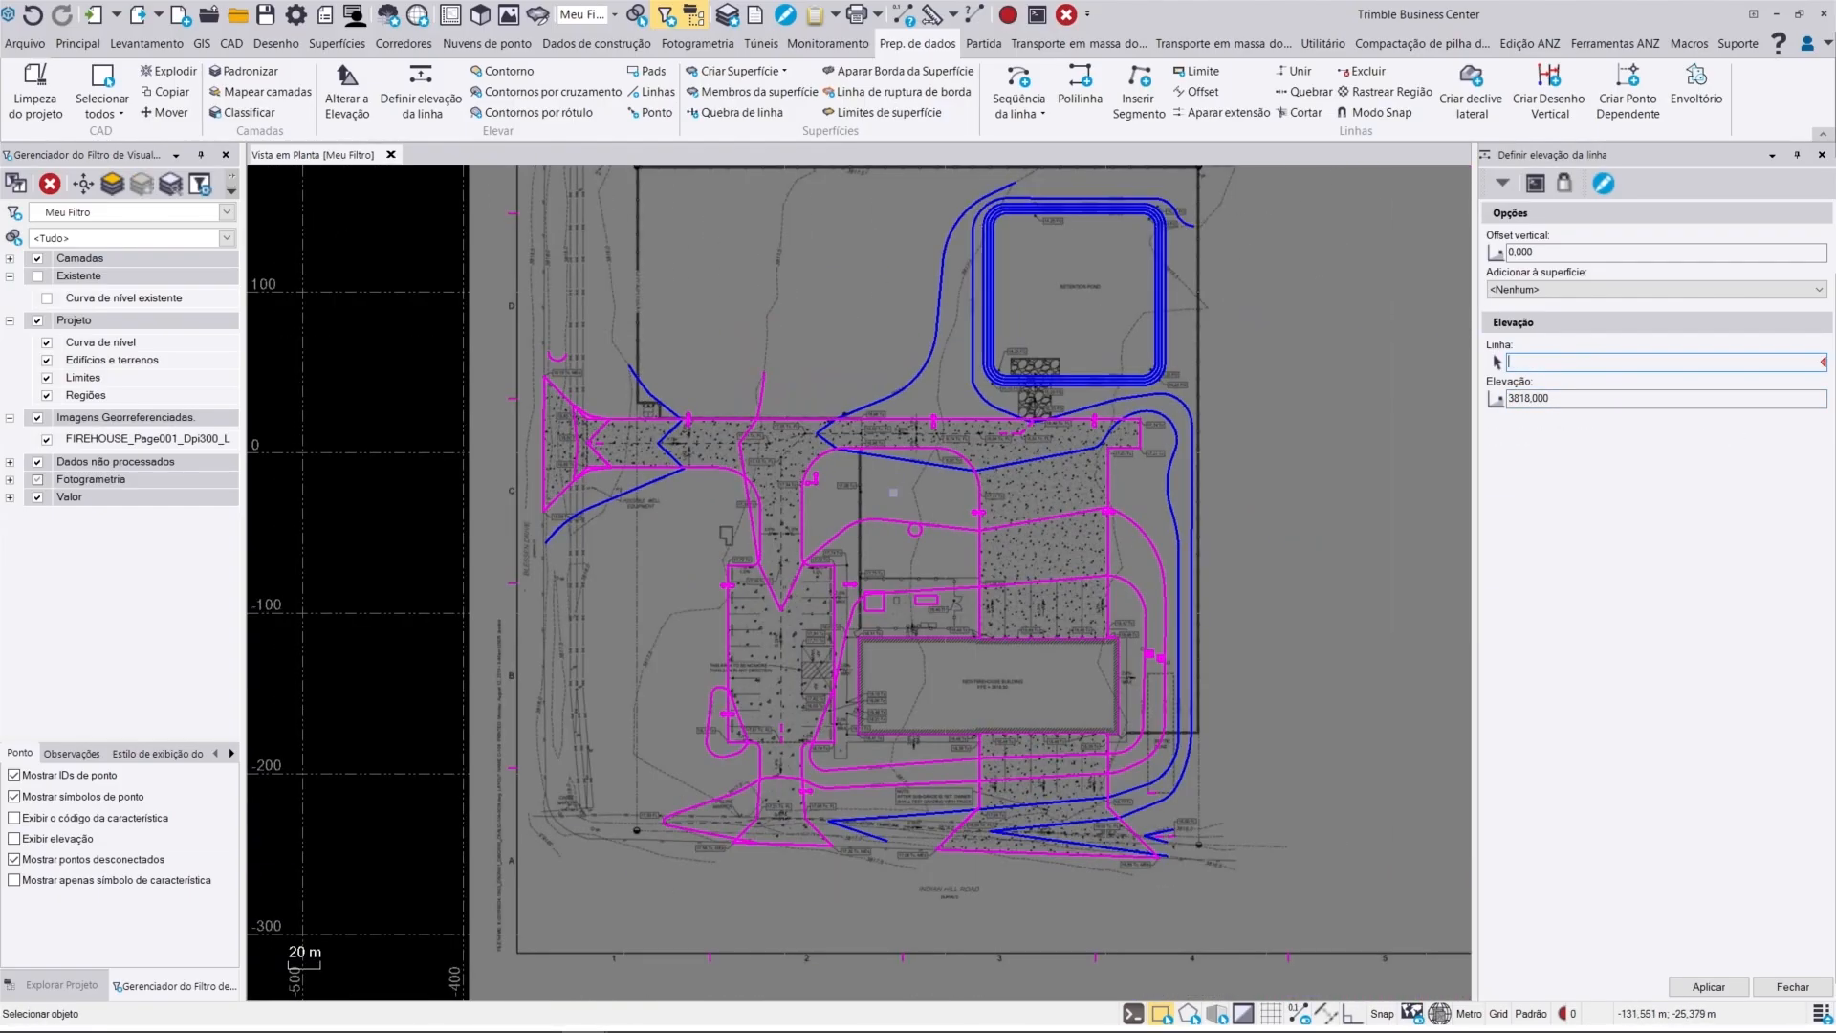
pyautogui.scroll(6, 879, 845)
pyautogui.click(950, 342)
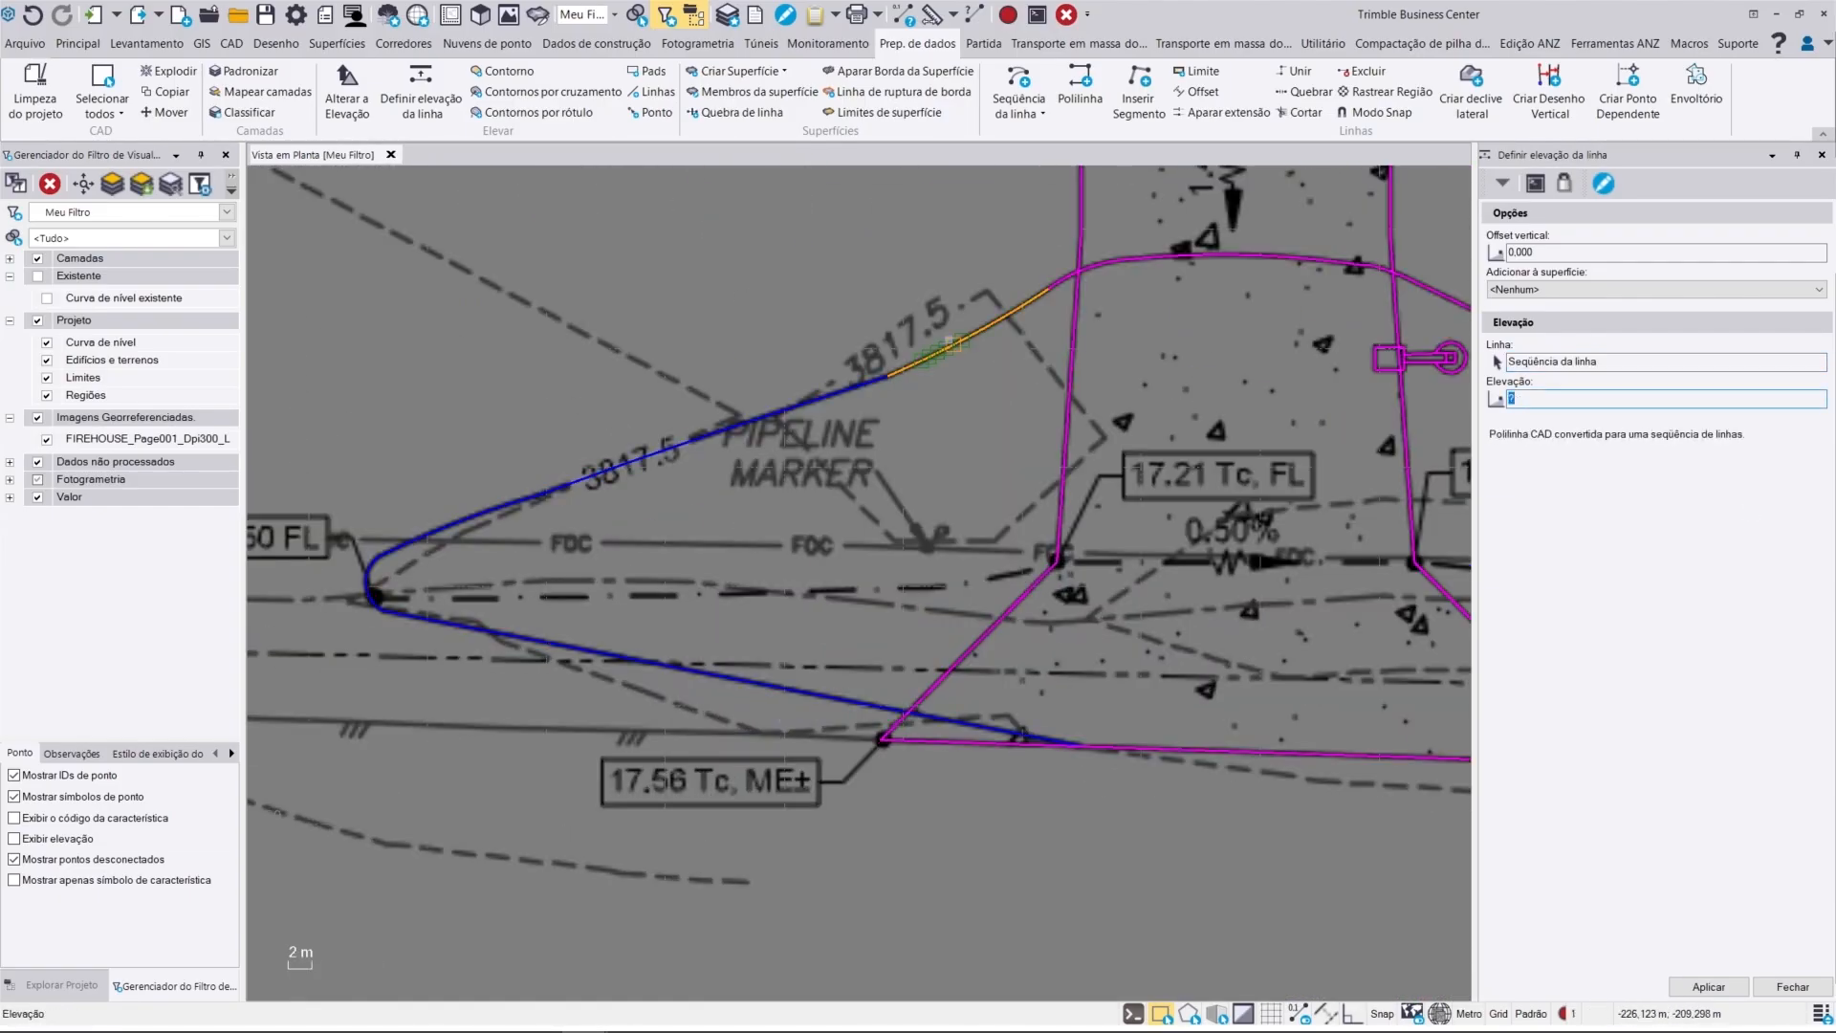
pyautogui.click(1223, 256)
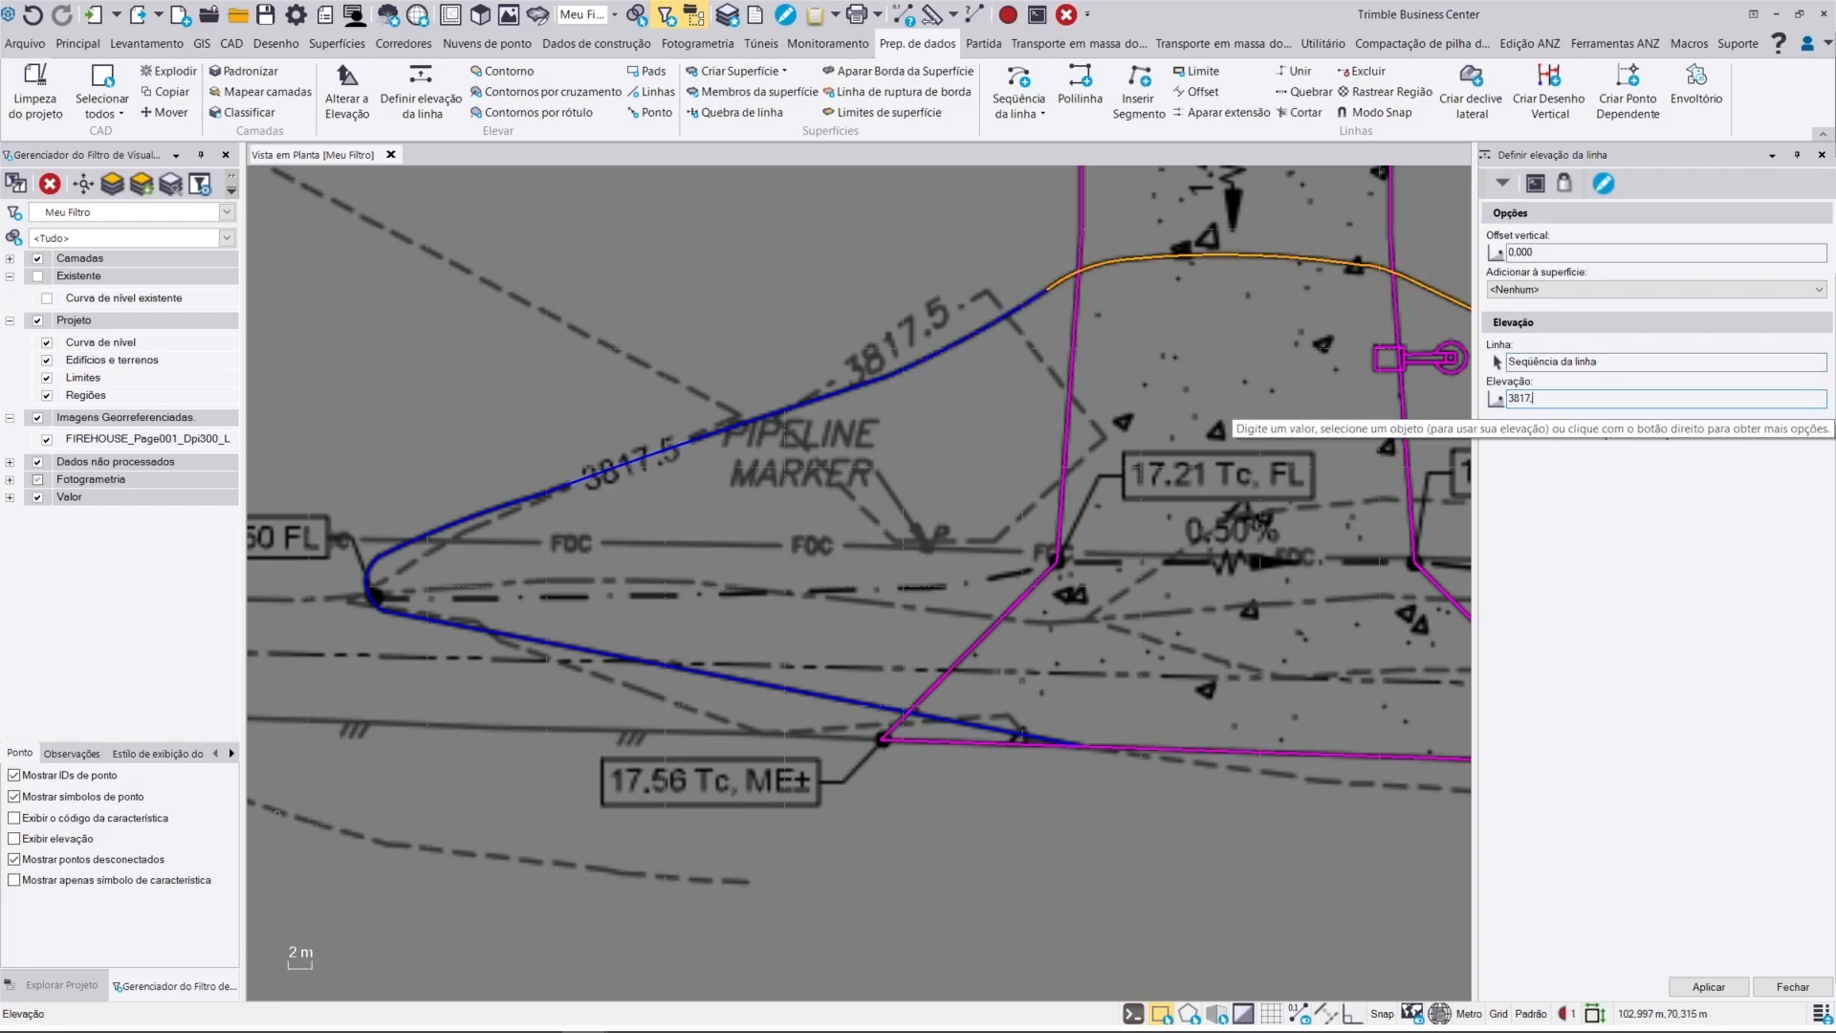
pyautogui.press('Return')
pyautogui.moveTo(1425, 321); pyautogui.dragTo(572, 360, button='middle')
pyautogui.click(669, 365)
pyautogui.press('Return')
pyautogui.click(986, 361)
pyautogui.press('Return')
# Step: Set the next three segments of the 3817.5 contour, continuing east along the site's southern side, to elevation 3817.5
pyautogui.scroll(-3, 986, 350)
pyautogui.click(867, 517)
pyautogui.write('3817,5')
pyautogui.press('Return')
pyautogui.click(959, 482)
pyautogui.press('Return')
pyautogui.click(1044, 436)
pyautogui.write('3817,5')
pyautogui.press('Return')
# Step: Set the 3817.5 contour segments running north along the building's eastern side to elevation 3817.5
pyautogui.moveTo(1265, 418); pyautogui.dragTo(1128, 741, button='middle')
pyautogui.click(996, 382)
pyautogui.press('Return')
pyautogui.moveTo(1000, 201); pyautogui.dragTo(1103, 982, button='middle')
pyautogui.click(1090, 536)
pyautogui.press('Return')
pyautogui.click(1099, 616)
pyautogui.write('3817,5')
pyautogui.press('Return')
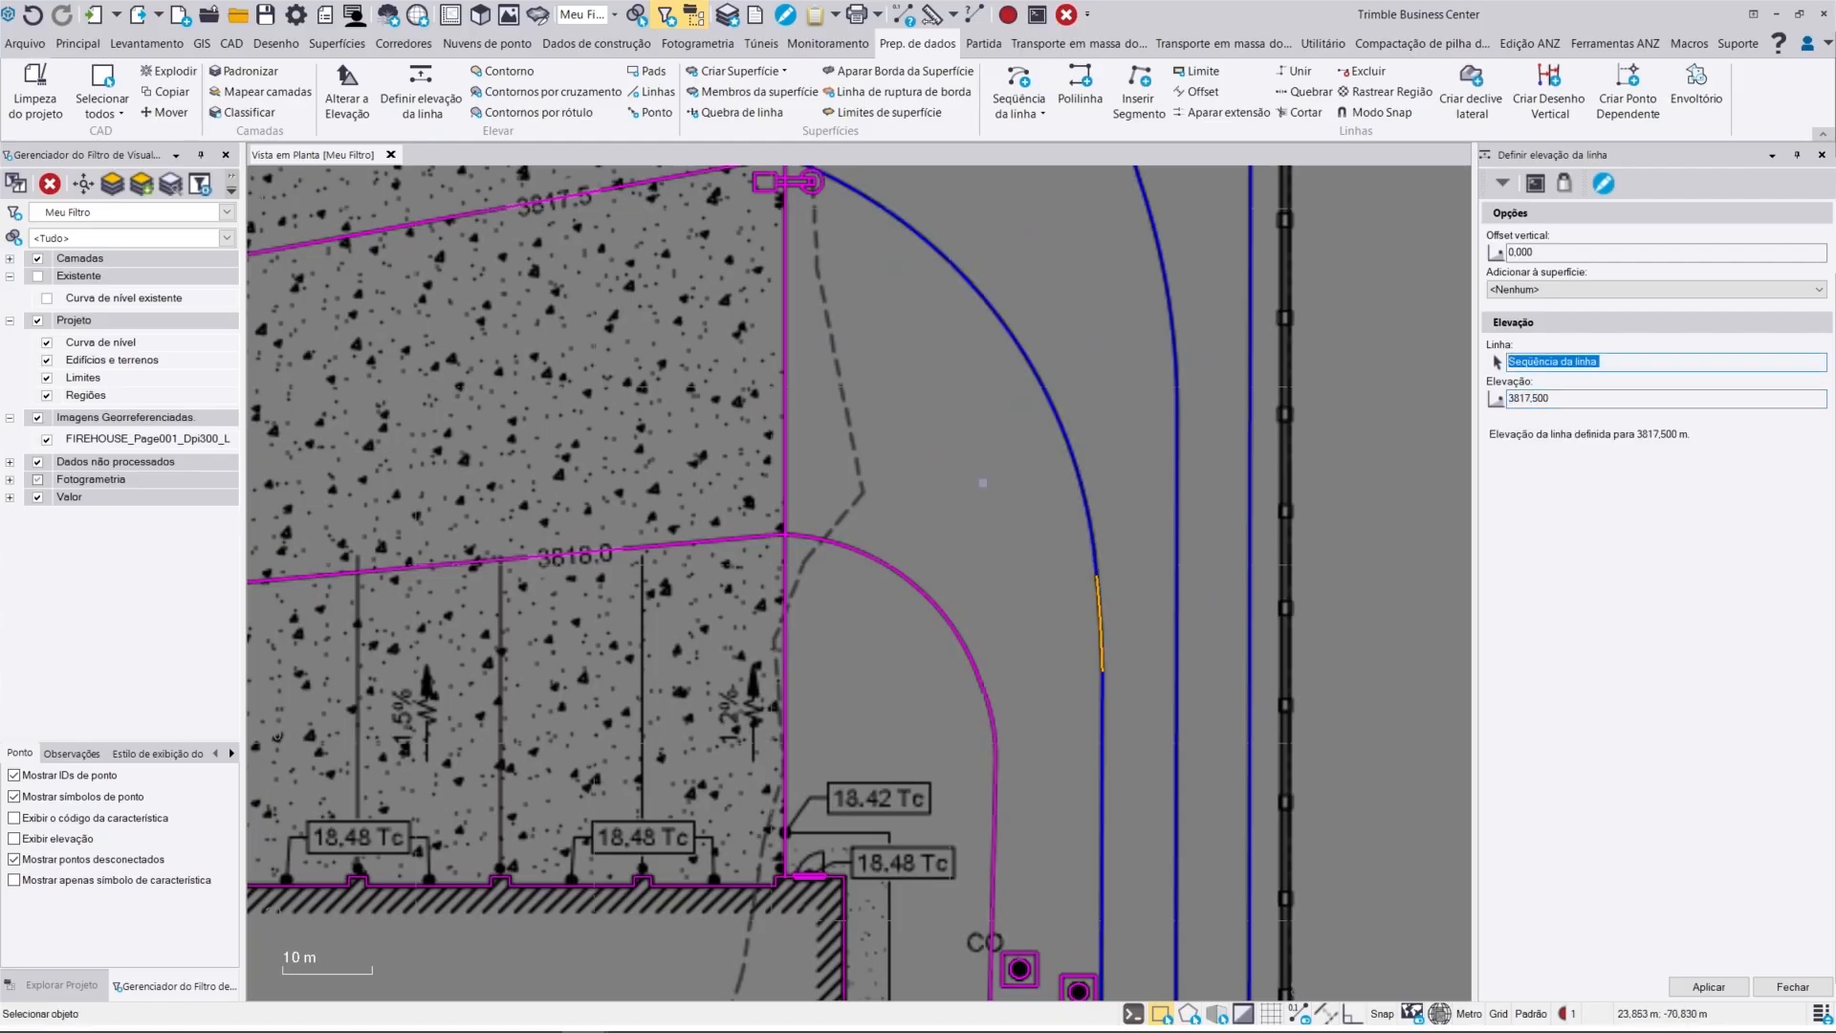
# Step: Set the remaining 3817.5 contour segments north of the building to elevation 3817.5
pyautogui.moveTo(908, 240); pyautogui.dragTo(1154, 627, button='middle')
pyautogui.click(1004, 552)
pyautogui.press('Return')
pyautogui.click(833, 557)
pyautogui.click(1274, 292)
pyautogui.write('3817,5')
pyautogui.press('Return')
# Step: Set the first two segments of the 3818 contour around the firehouse building to elevation 3818
pyautogui.scroll(-4, 1367, 306)
pyautogui.moveTo(1052, 383); pyautogui.dragTo(1345, 669, button='middle')
pyautogui.scroll(-6, 534, 405)
pyautogui.scroll(9, 531, 248)
pyautogui.scroll(-9, 518, 201)
pyautogui.scroll(2, 893, 459)
pyautogui.scroll(9, 880, 743)
pyautogui.click(861, 783)
pyautogui.write('3818')
pyautogui.press('Return')
pyautogui.scroll(-4, 660, 864)
pyautogui.click(814, 396)
pyautogui.write('3818')
pyautogui.press('Return')
# Step: Set the next three segments of the 3818 contour encircling the building to elevation 3818
pyautogui.click(612, 394)
pyautogui.write('3818')
pyautogui.press('Return')
pyautogui.click(861, 367)
pyautogui.write('3818')
pyautogui.press('Return')
pyautogui.moveTo(1339, 421); pyautogui.dragTo(768, 378, button='middle')
pyautogui.click(913, 323)
pyautogui.write('3818')
pyautogui.press('Return')
# Step: Set the last open segment of the 3818 contour around the building to elevation 3818
pyautogui.scroll(4, 890, 830)
pyautogui.click(999, 716)
pyautogui.click(1049, 732)
pyautogui.scroll(8, 1005, 733)
pyautogui.write('3818')
pyautogui.press('Return')
# Step: Set the new firehouse building's outline to its finished floor elevation of 3818.5
pyautogui.scroll(-10, 1119, 631)
pyautogui.moveTo(918, 478); pyautogui.dragTo(918, 708, button='middle')
pyautogui.scroll(-2, 918, 713)
pyautogui.scroll(5, 917, 720)
pyautogui.click(1700, 361)
pyautogui.click(1457, 512)
pyautogui.write('3818,5')
pyautogui.press('Return')
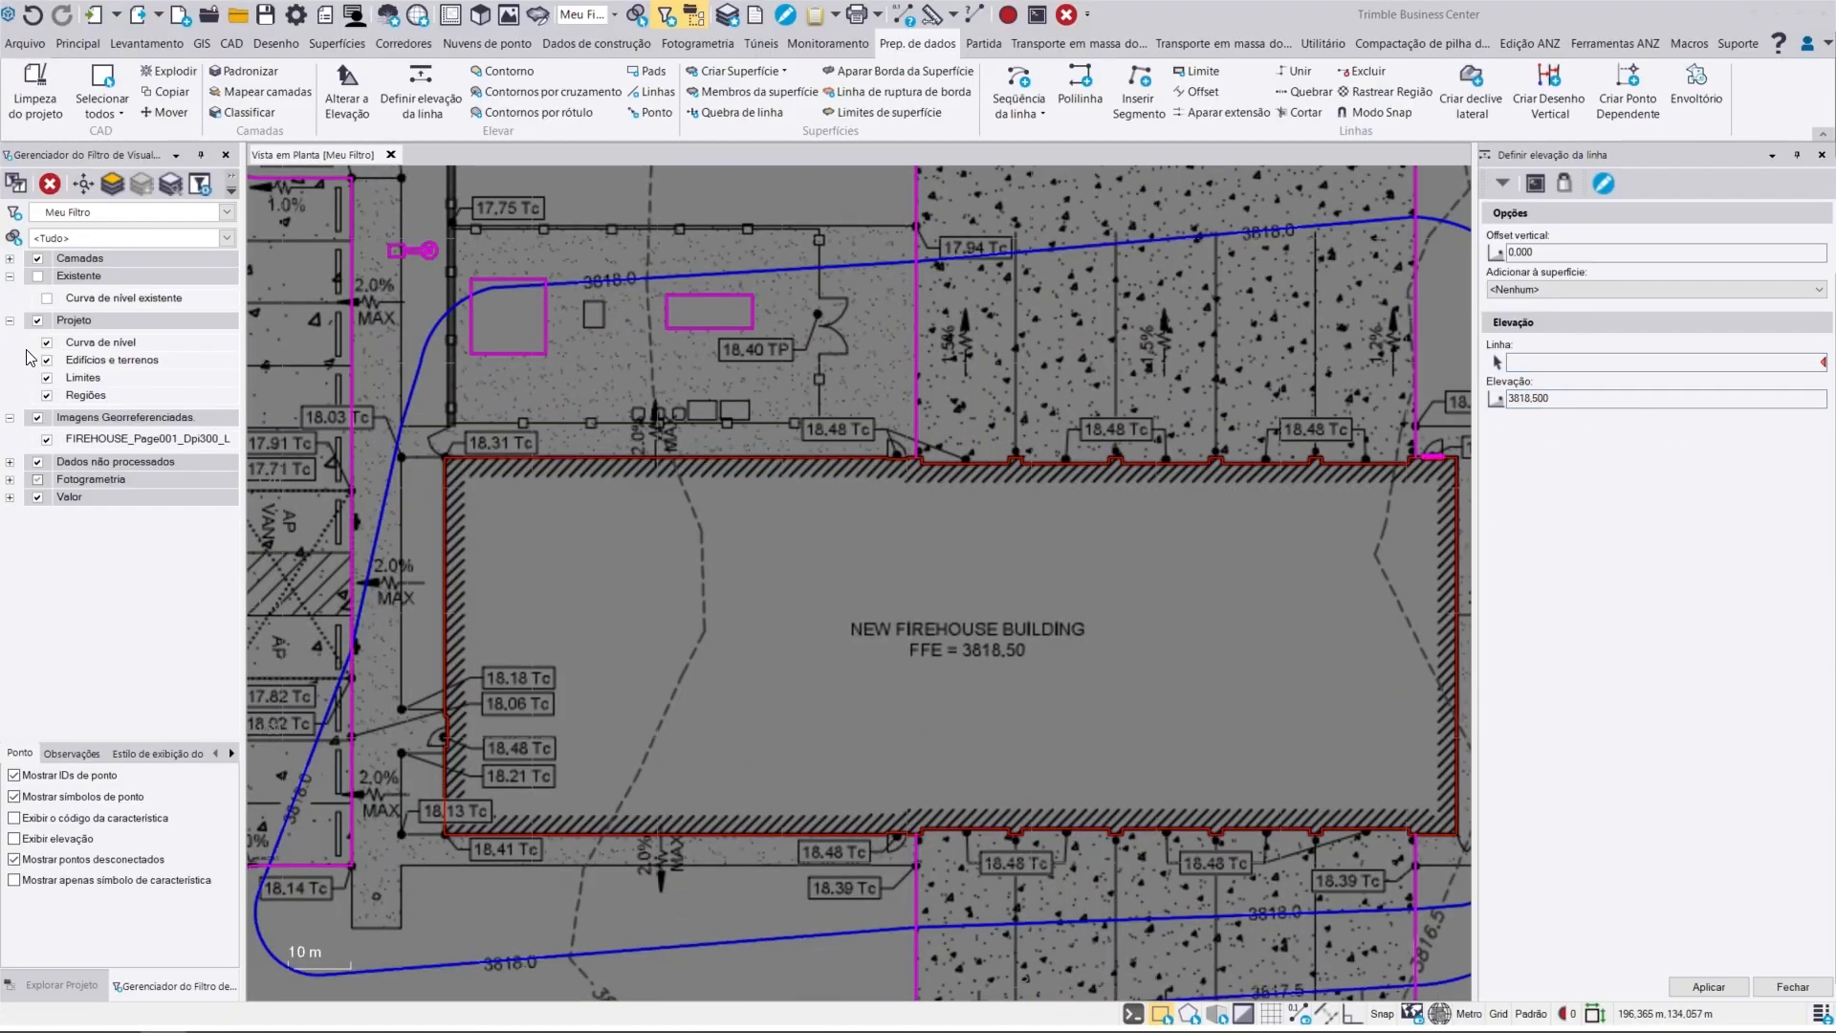
# Step: Check the building outline by toggling the Edifícios e terrenos layer's visibility, and review the whole site plan
pyautogui.click(46, 361)
pyautogui.click(47, 362)
pyautogui.scroll(-1, 746, 531)
pyautogui.scroll(1, 761, 531)
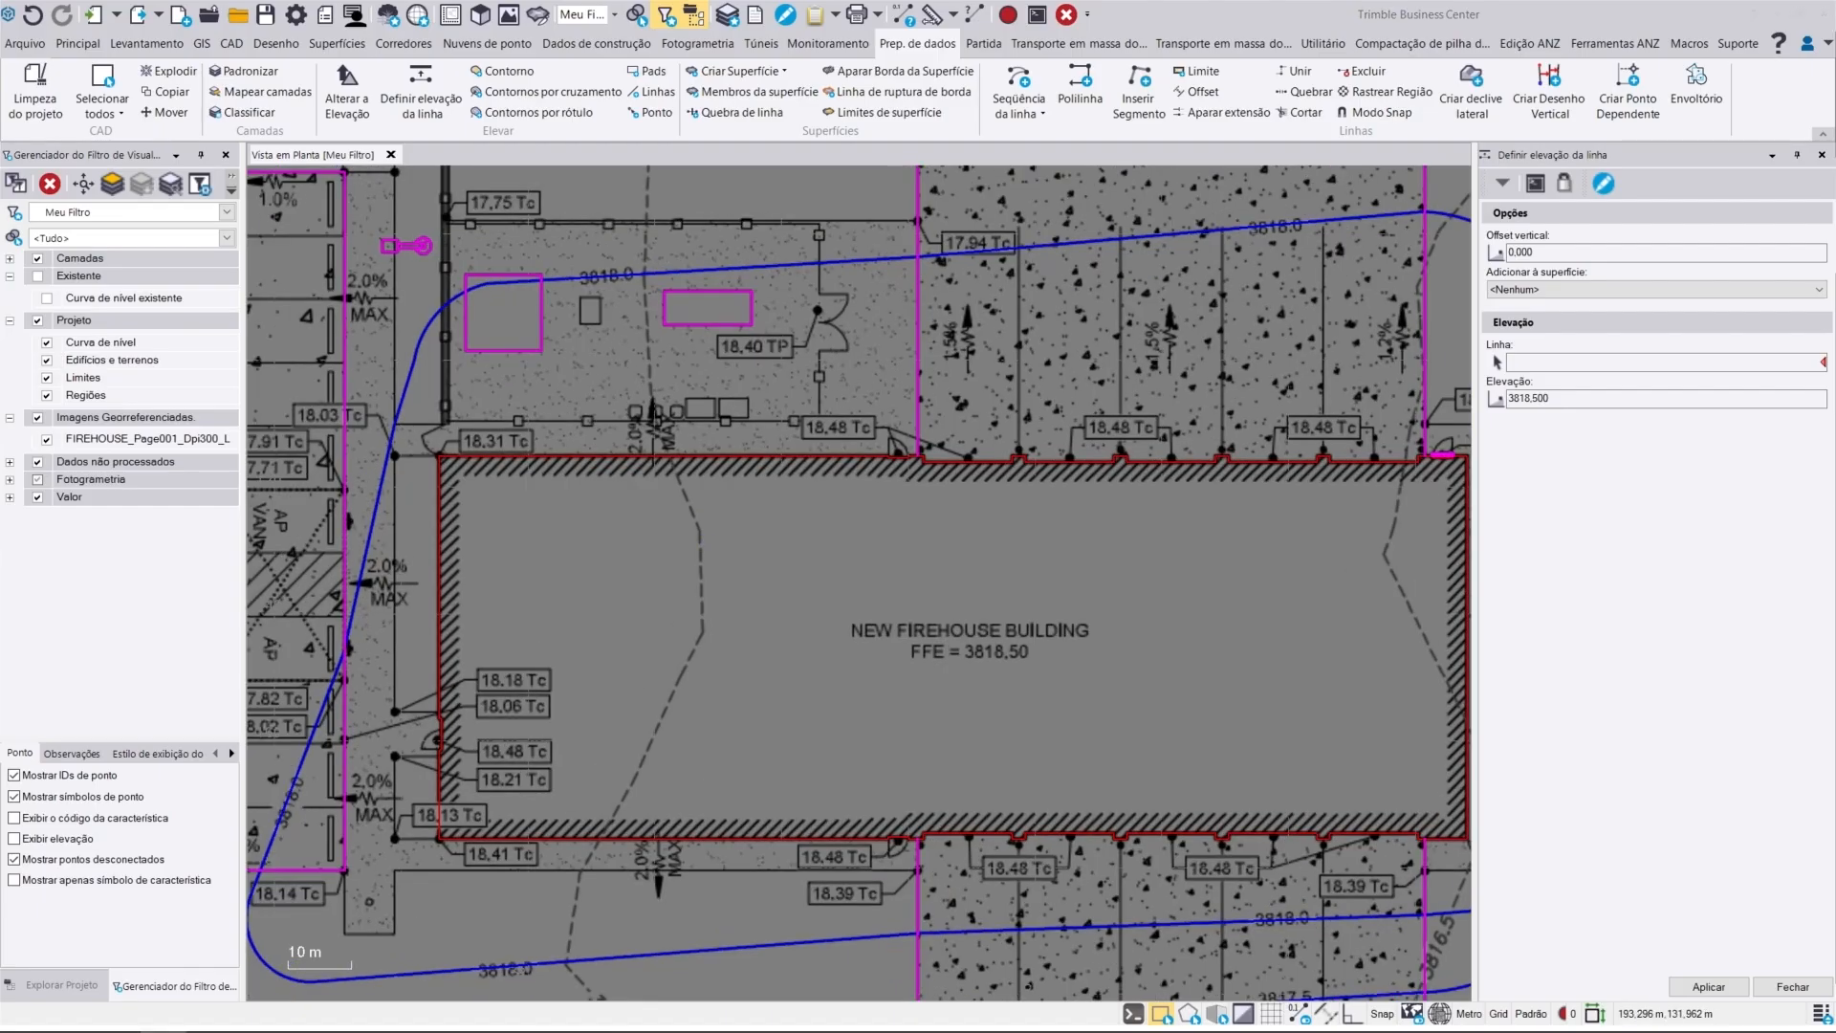
pyautogui.scroll(-1, 726, 560)
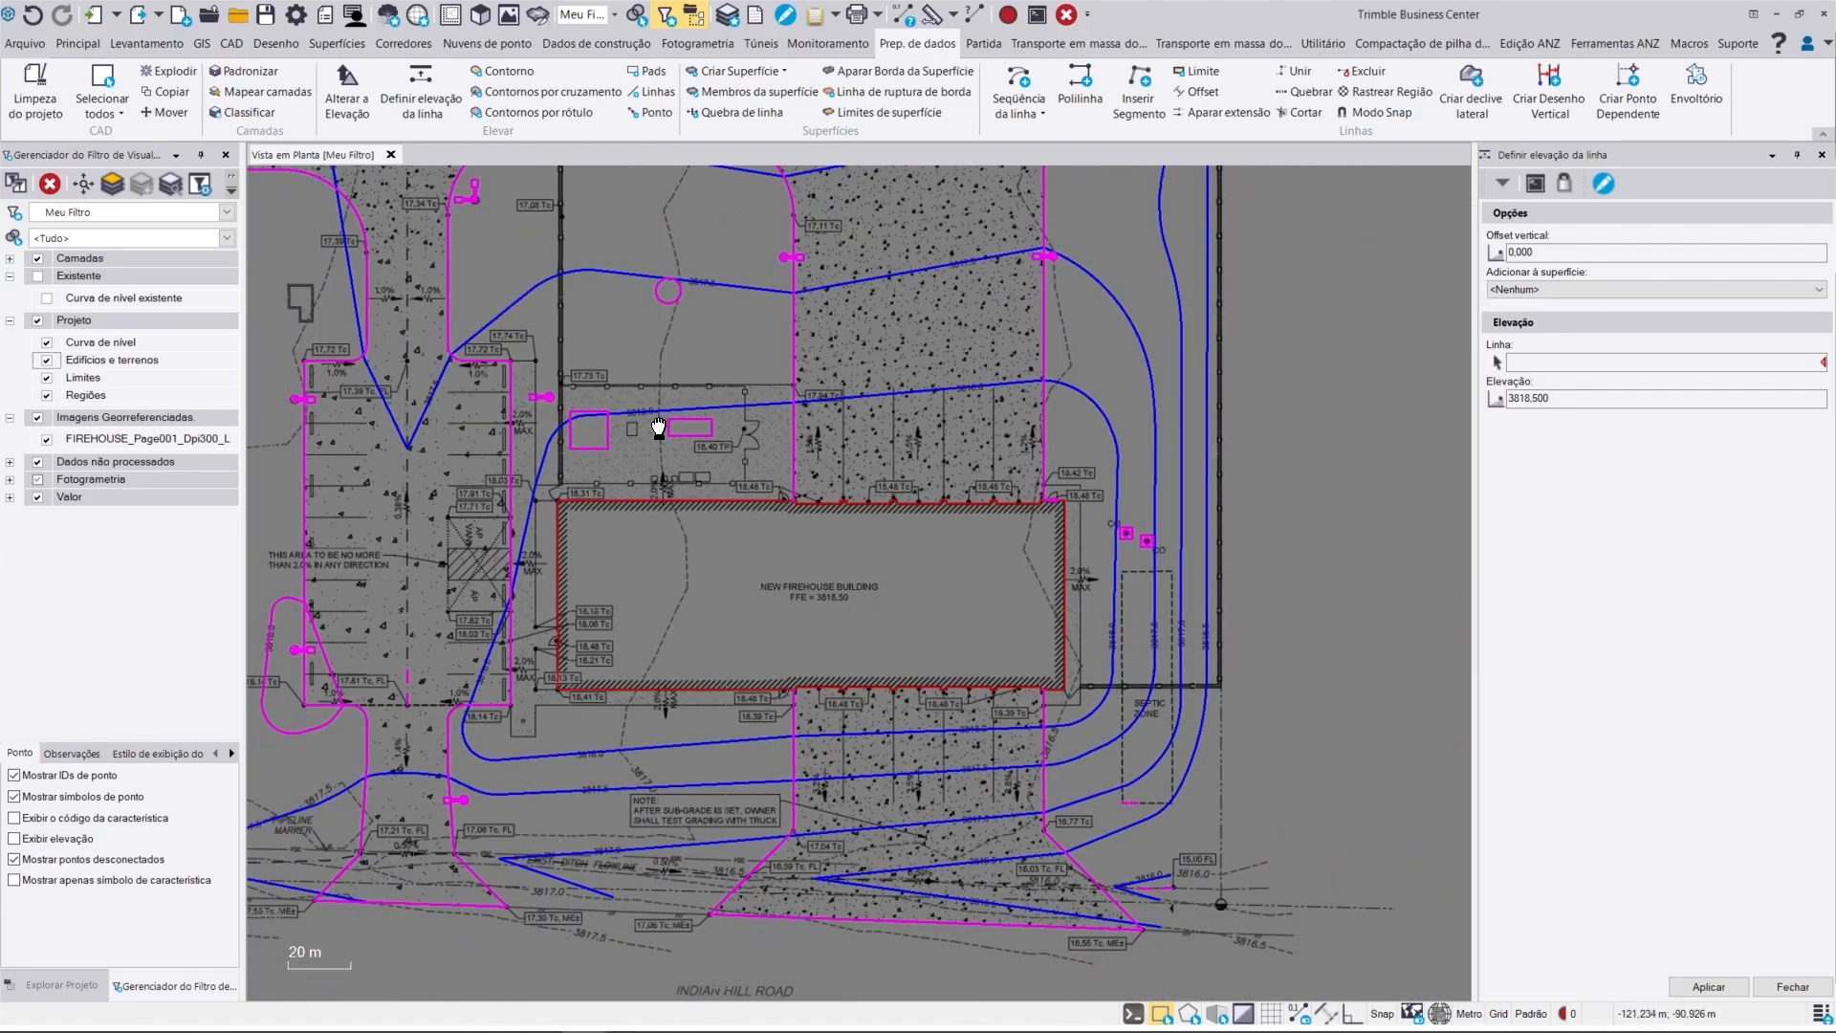
pyautogui.scroll(-1, 658, 424)
pyautogui.scroll(-2, 663, 421)
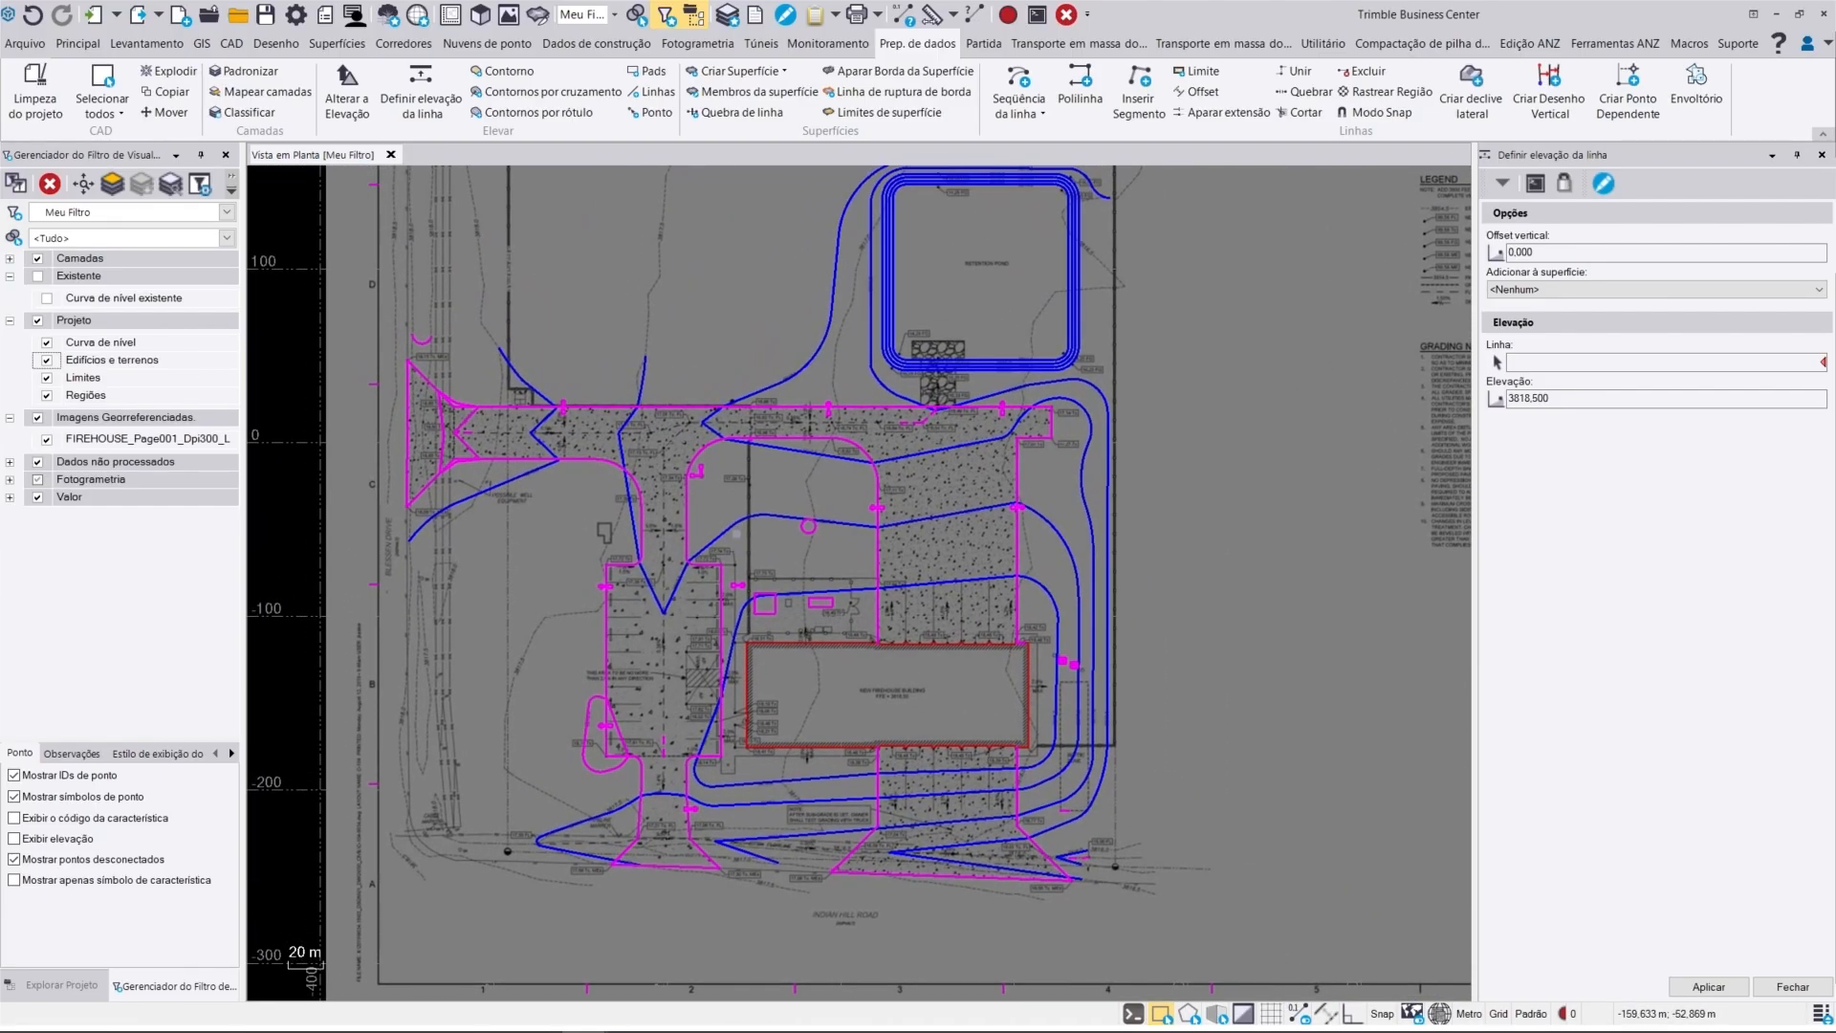
# Step: Select the edge lines of the western driveway entrance off Blessen Drive, including its straight northern and southern edges
pyautogui.scroll(3, 610, 384)
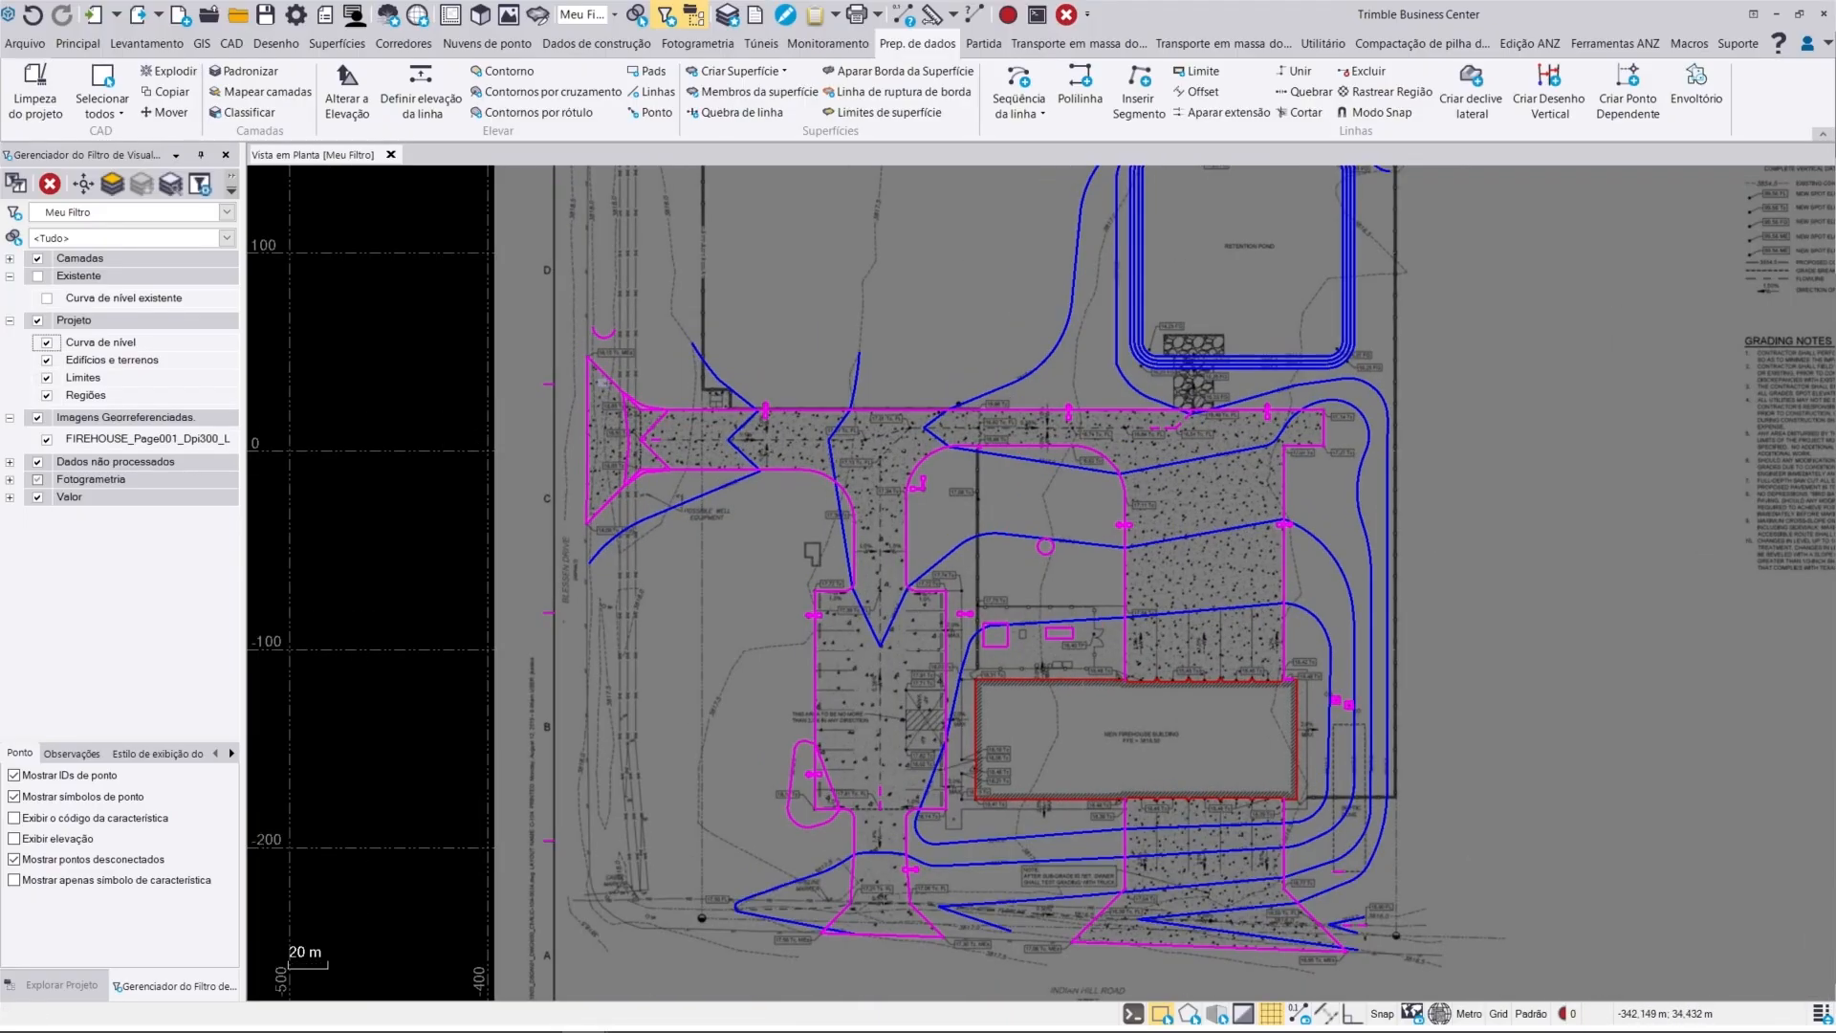
pyautogui.scroll(2, 609, 384)
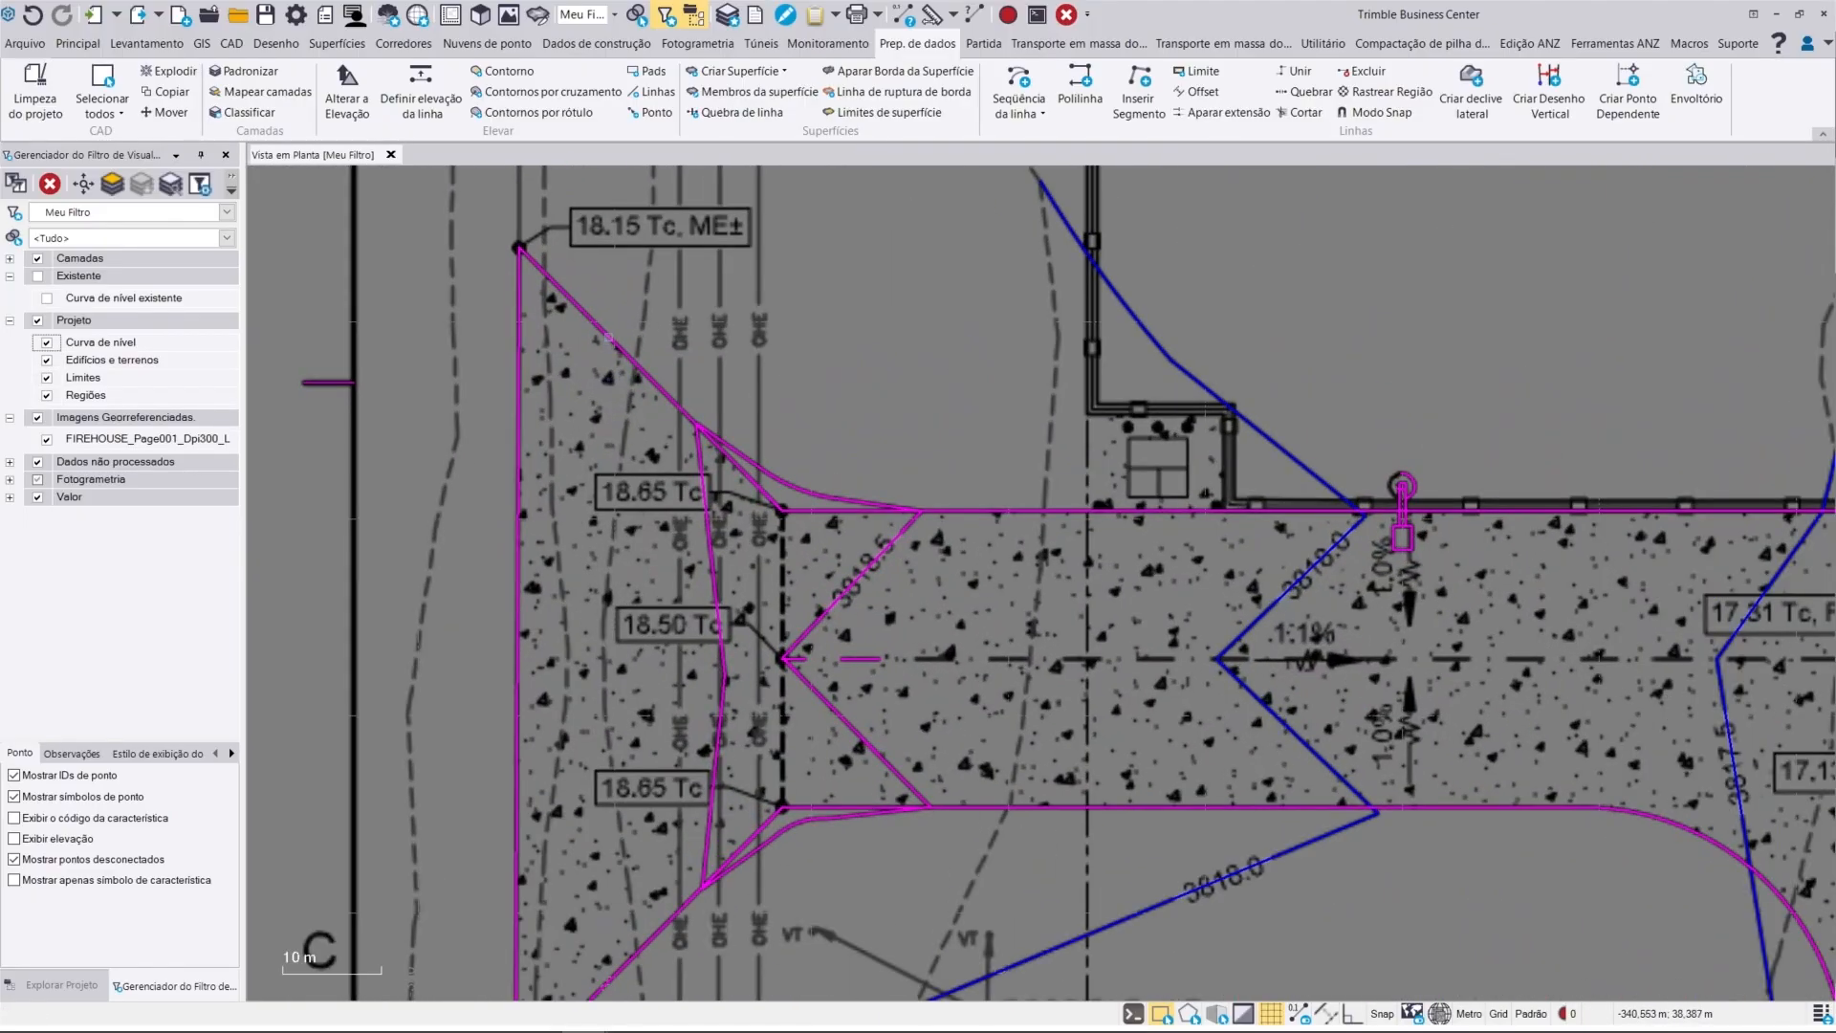
pyautogui.click(608, 336)
pyautogui.click(518, 352)
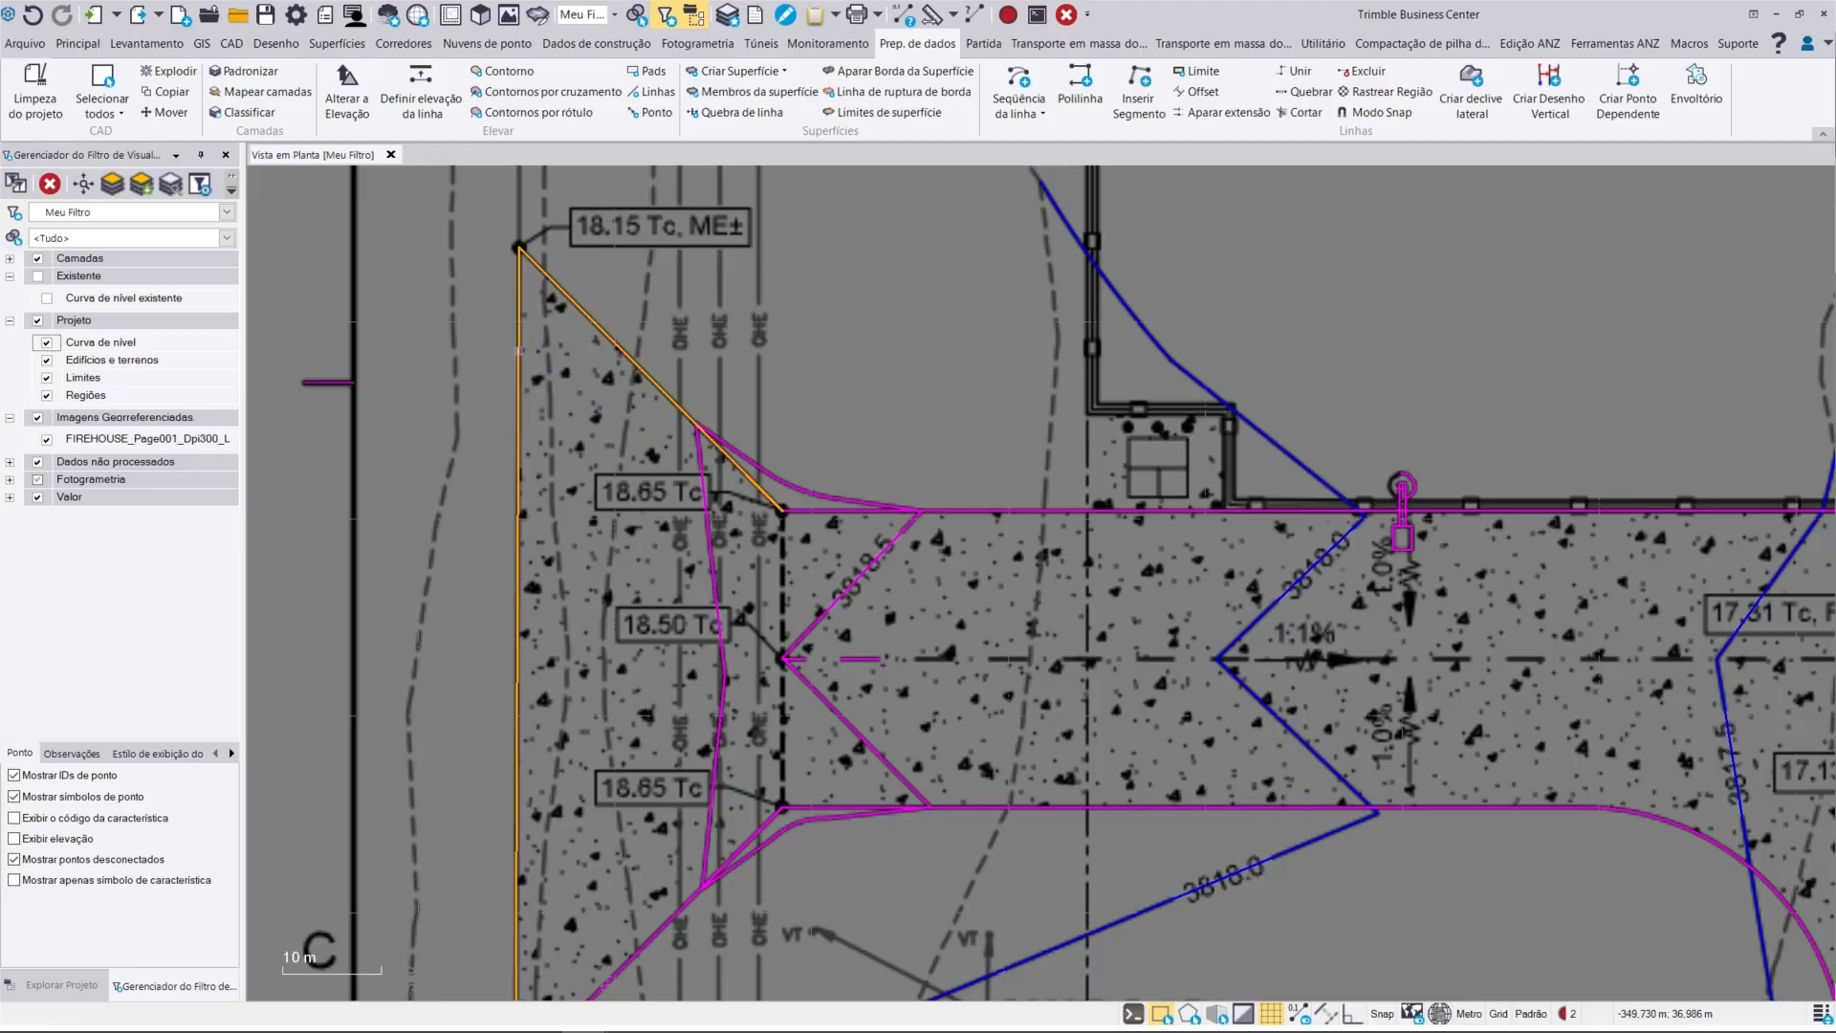
pyautogui.scroll(-3, 677, 698)
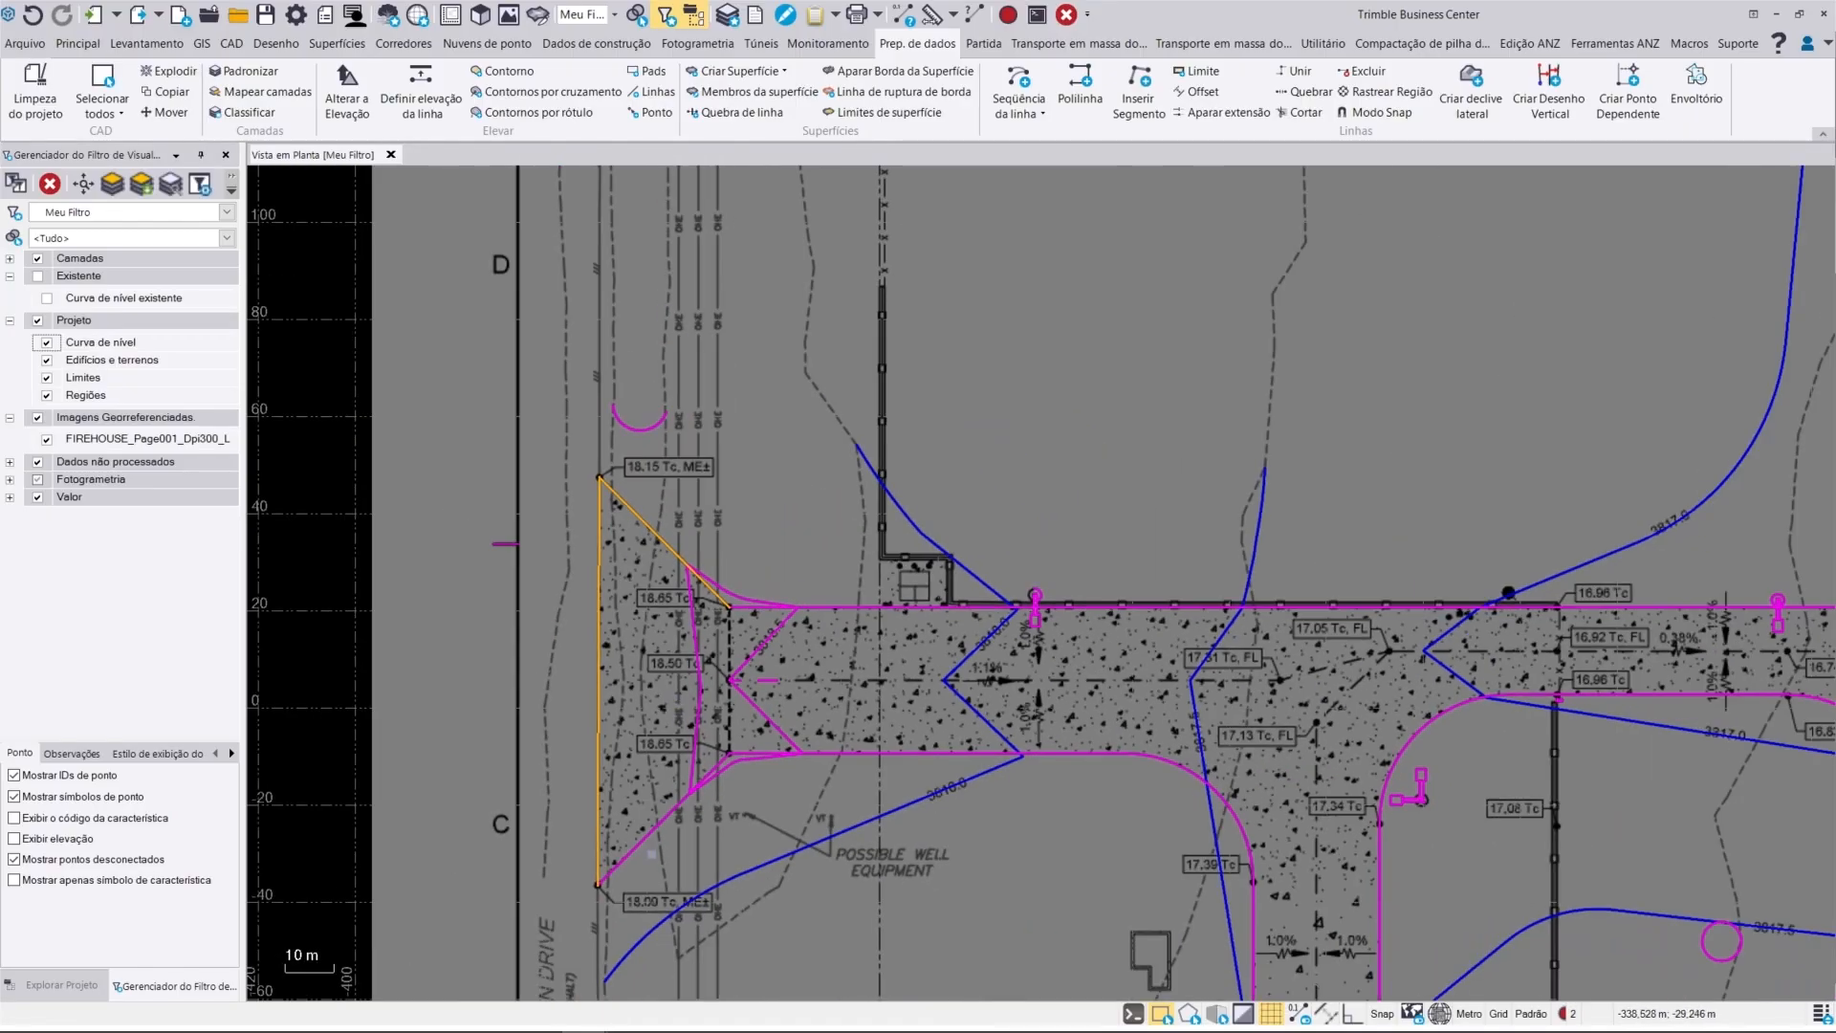
pyautogui.scroll(3, 648, 889)
pyautogui.click(633, 810)
pyautogui.click(849, 630)
pyautogui.click(826, 343)
pyautogui.scroll(-2, 981, 440)
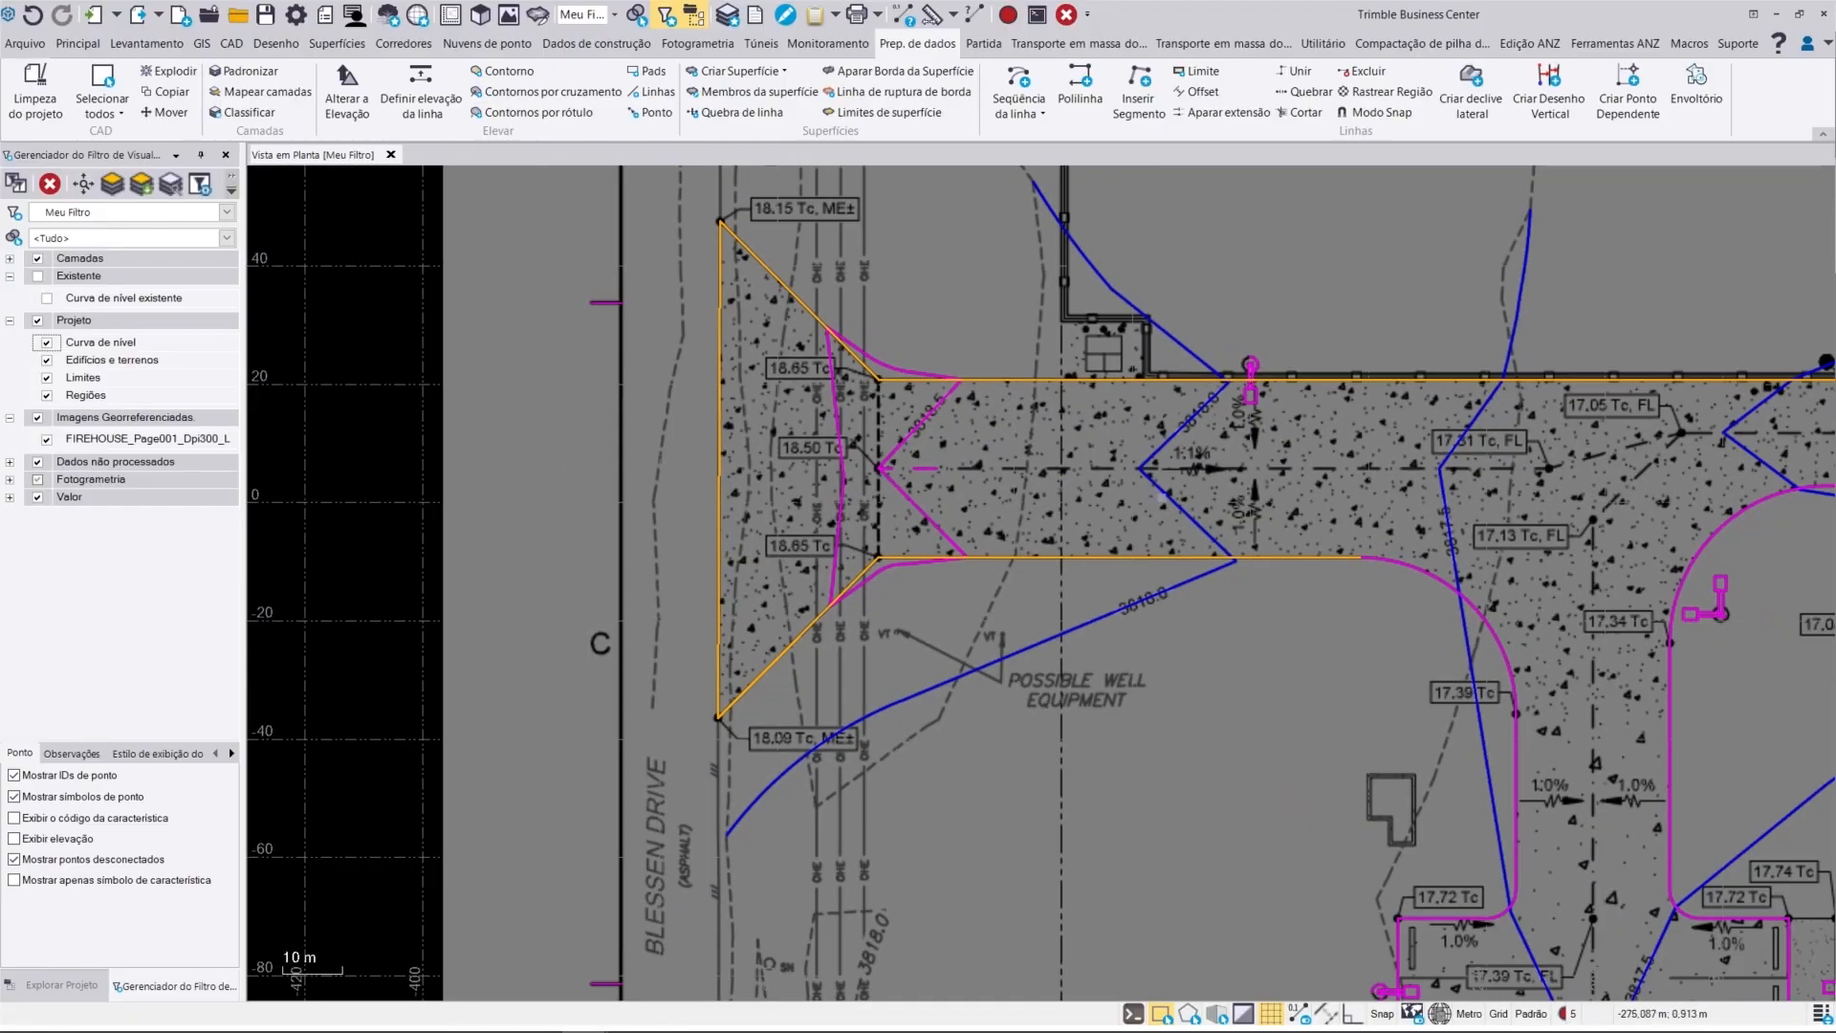
# Step: Add the curved corners and edge lines of the driveway junction north of the parking lot to the selection
pyautogui.moveTo(1287, 531); pyautogui.dragTo(837, 469, button='middle')
pyautogui.click(958, 500)
pyautogui.click(1279, 453)
pyautogui.scroll(-3, 1234, 539)
pyautogui.scroll(4, 1234, 956)
pyautogui.click(981, 478)
pyautogui.click(1017, 466)
pyautogui.click(885, 536)
# Step: Add the parking lot outline and the southwestern driveway edges down to Indian Hill Road to the selection
pyautogui.scroll(-4, 898, 670)
pyautogui.click(917, 639)
pyautogui.click(930, 717)
pyautogui.moveTo(929, 813); pyautogui.dragTo(906, 660, button='middle')
pyautogui.click(902, 708)
pyautogui.scroll(1, 865, 861)
pyautogui.click(768, 776)
pyautogui.click(1049, 498)
pyautogui.moveTo(1061, 249); pyautogui.dragTo(946, 558, button='middle')
pyautogui.click(947, 557)
pyautogui.click(981, 544)
# Step: Add the edge lines of the concrete apron south of the firehouse to the selection
pyautogui.scroll(-3, 970, 546)
pyautogui.moveTo(1353, 684); pyautogui.dragTo(980, 578, button='middle')
pyautogui.scroll(-3, 980, 578)
pyautogui.scroll(3, 981, 578)
pyautogui.click(1061, 574)
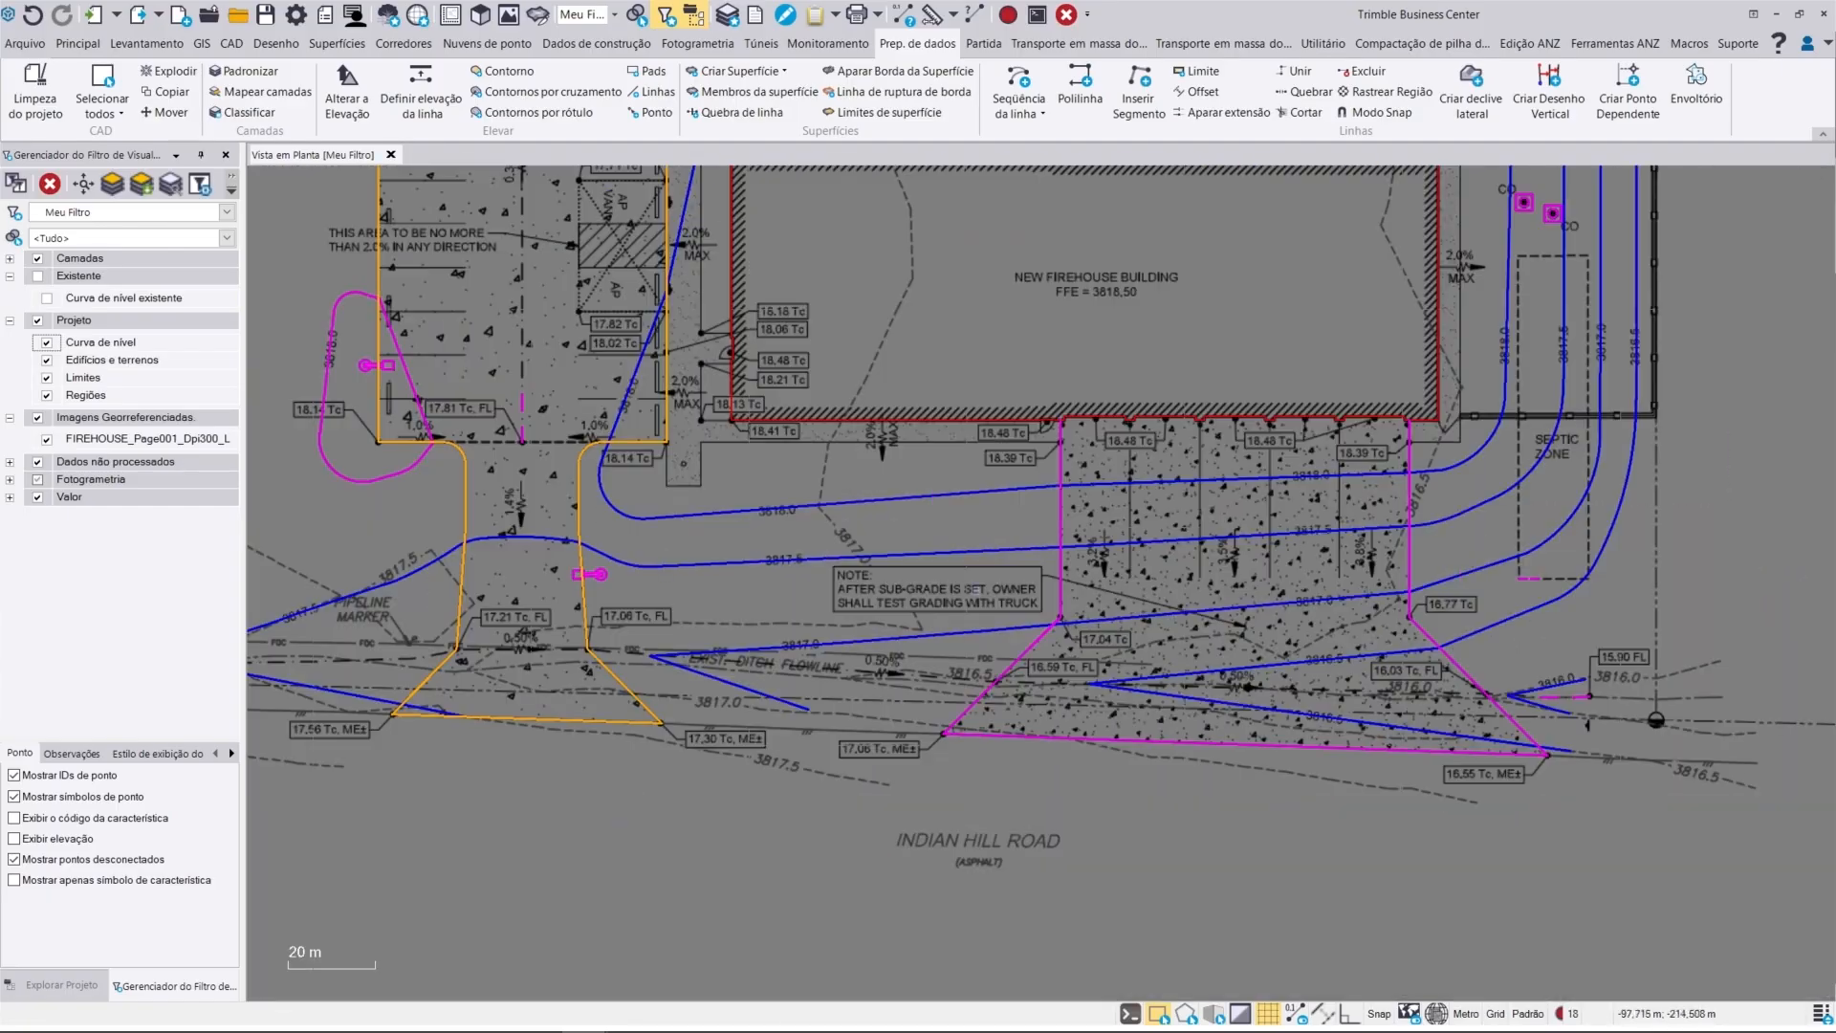
pyautogui.click(1196, 742)
pyautogui.click(1483, 690)
pyautogui.click(1409, 545)
# Step: Add the remaining edge lines of the concrete apron north of the firehouse to the selection
pyautogui.moveTo(1410, 249); pyautogui.dragTo(1320, 780, button='middle')
pyautogui.click(1328, 698)
pyautogui.scroll(6, 1348, 754)
pyautogui.scroll(-5, 1339, 745)
pyautogui.click(1373, 492)
pyautogui.scroll(-6, 1041, 623)
pyautogui.scroll(3, 877, 606)
pyautogui.moveTo(878, 606); pyautogui.dragTo(980, 355, button='middle')
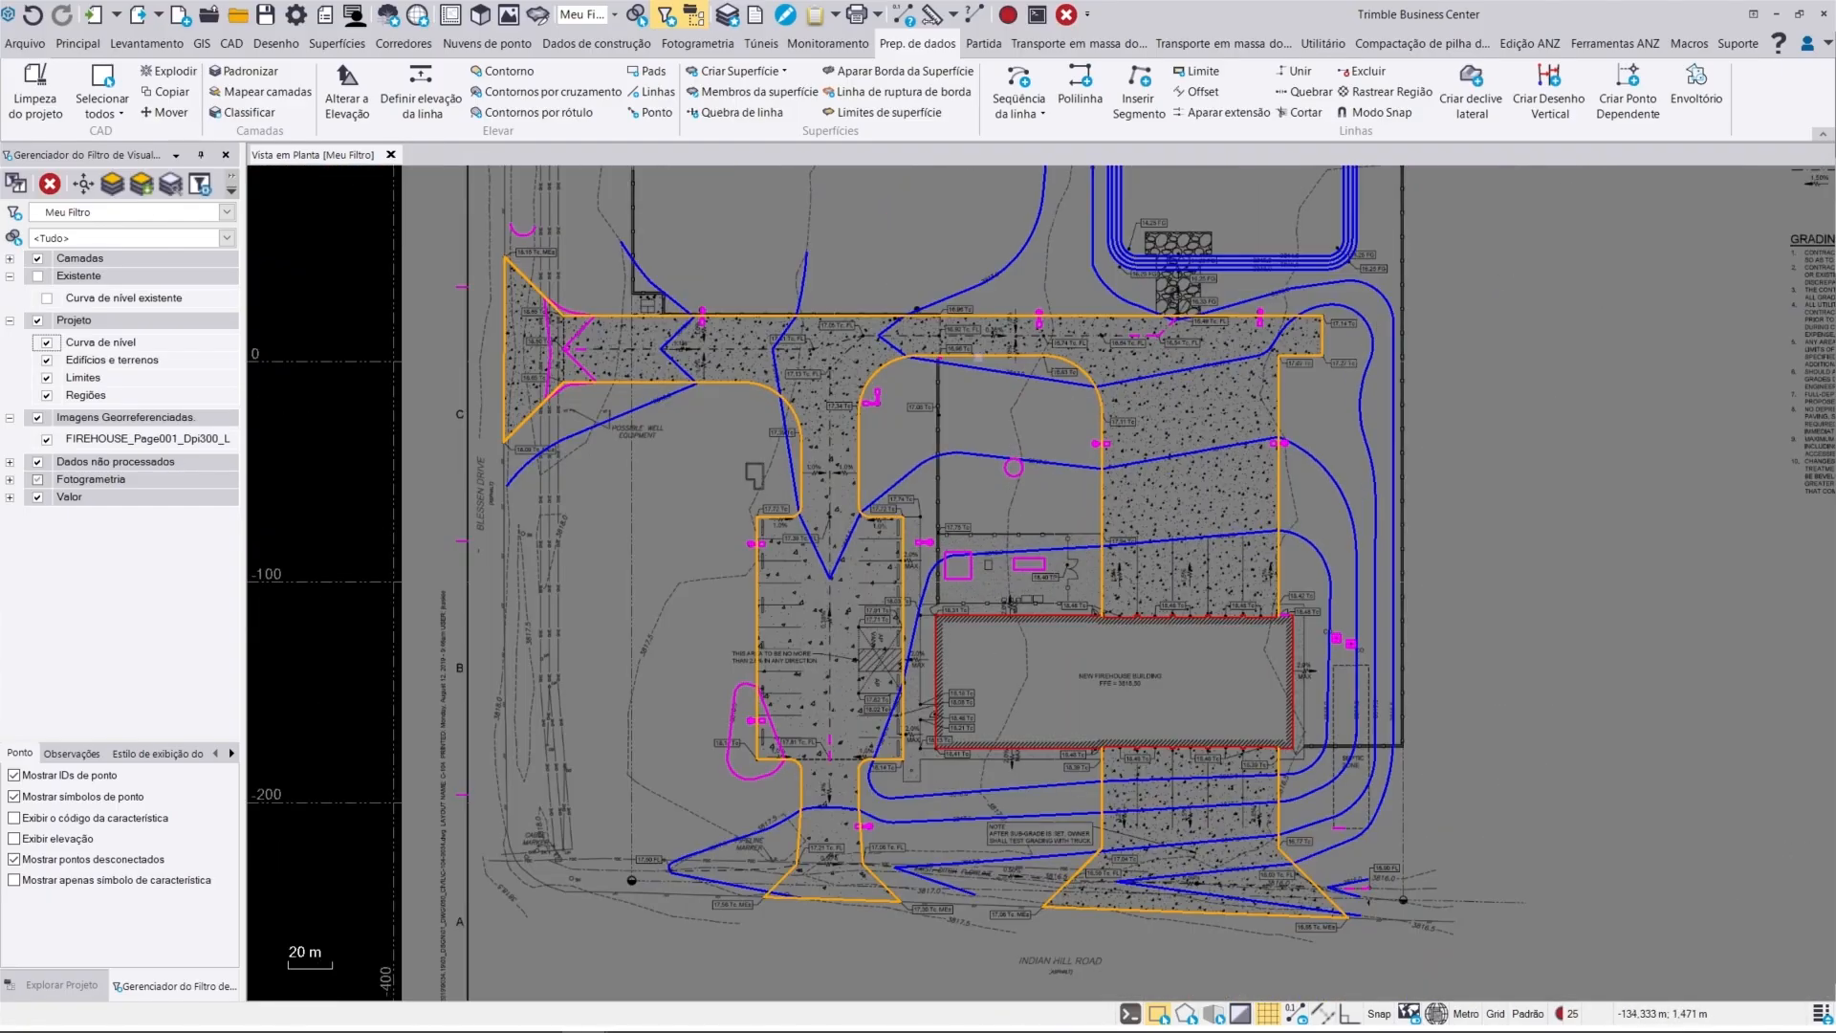
# Step: Move the selected pavement edge polylines to the Regiões layer through their properties
pyautogui.rightClick(980, 354)
pyautogui.click(1016, 597)
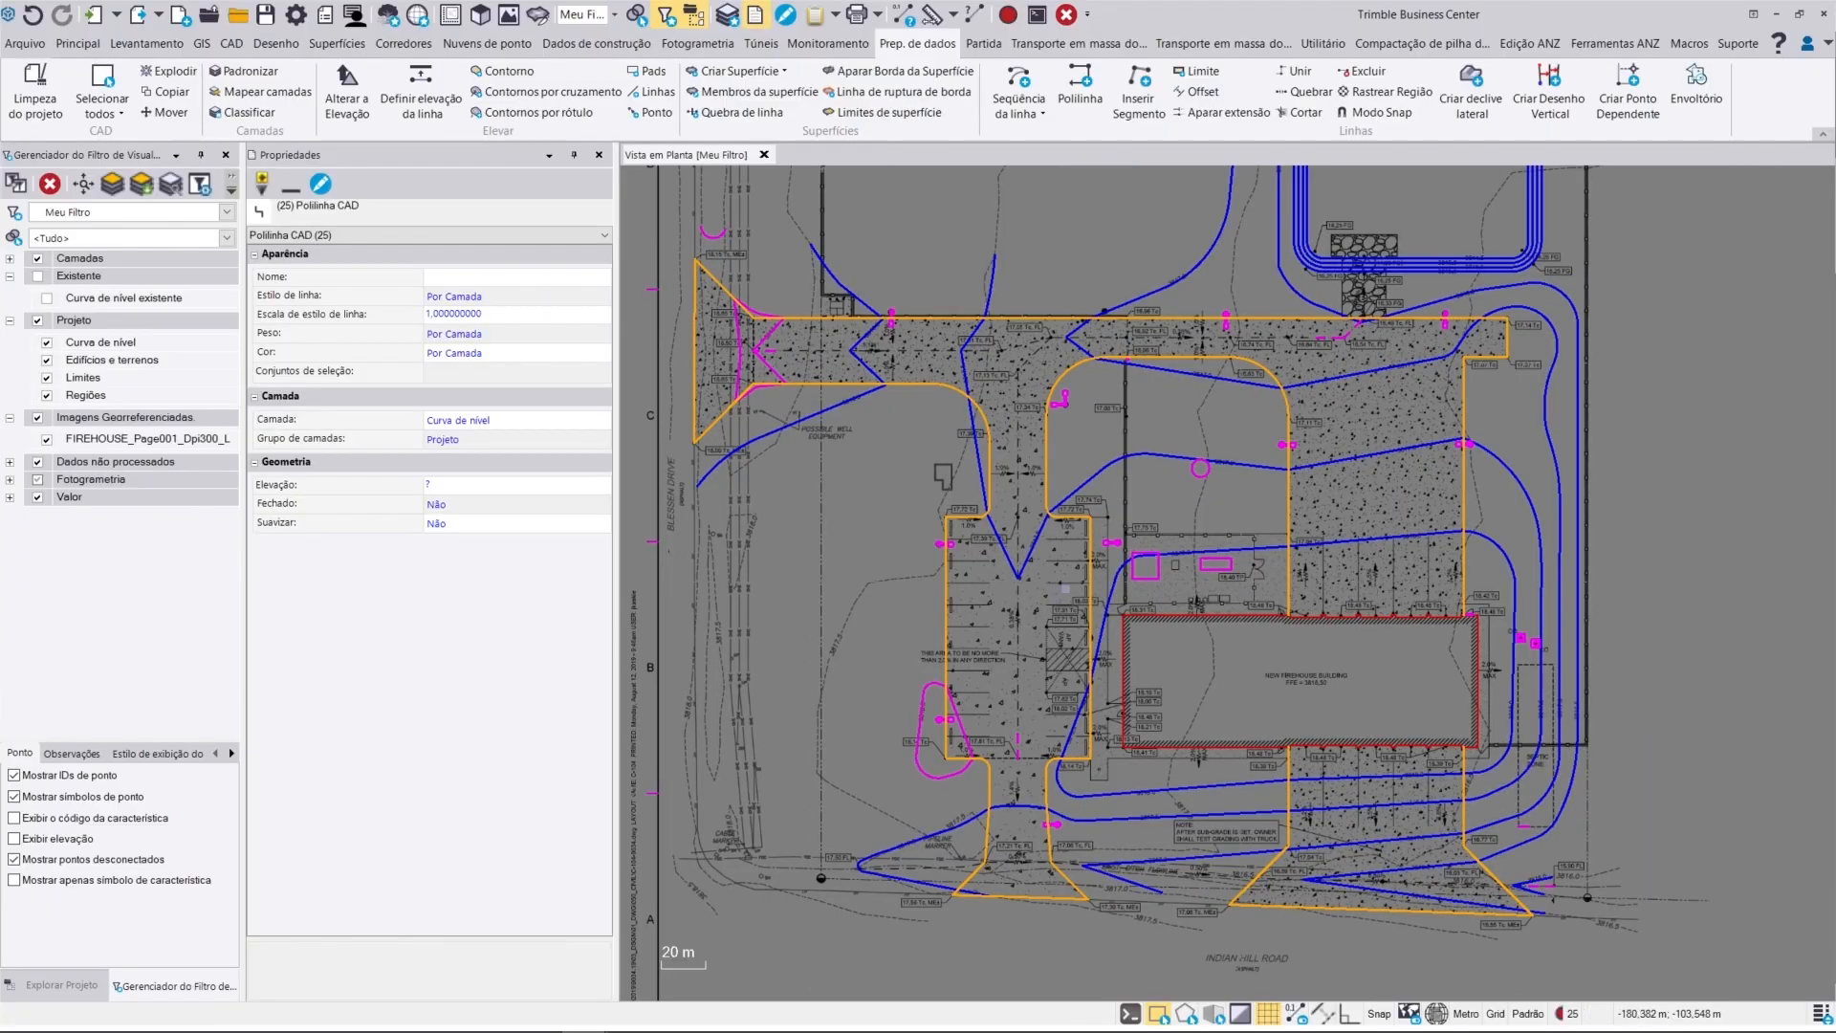
pyautogui.click(498, 420)
pyautogui.click(601, 420)
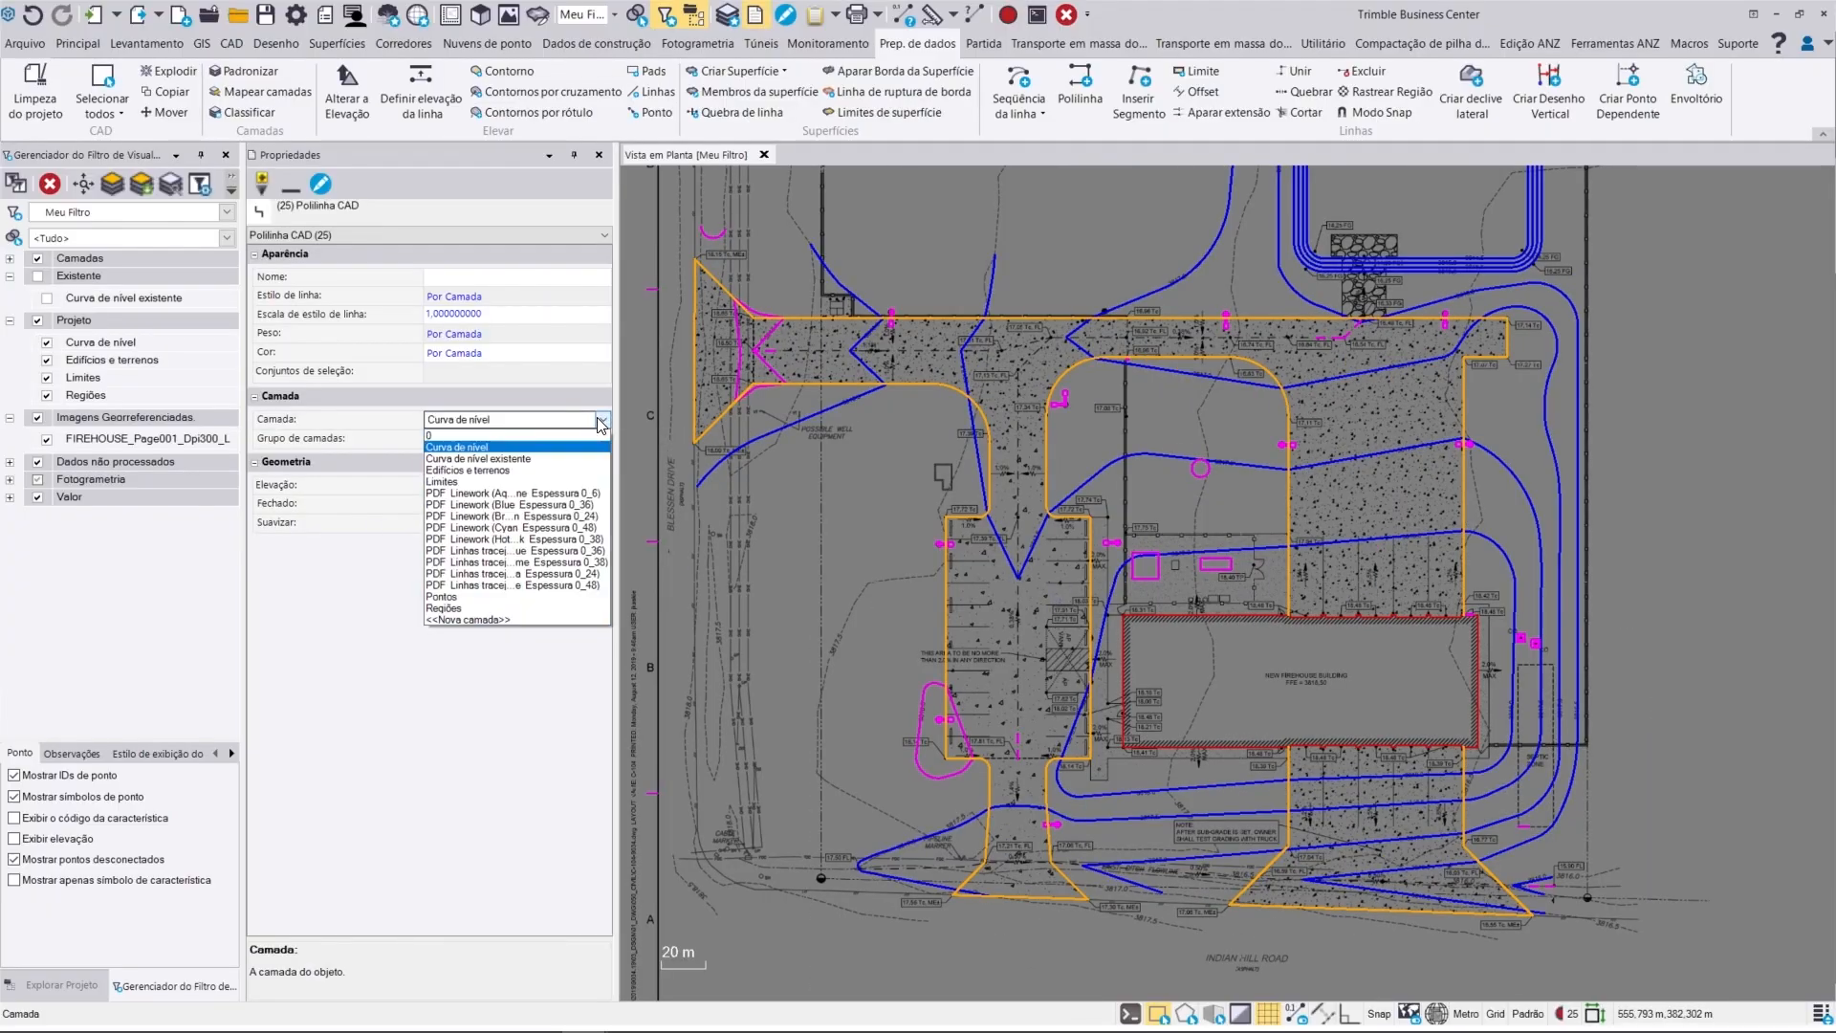
pyautogui.click(493, 608)
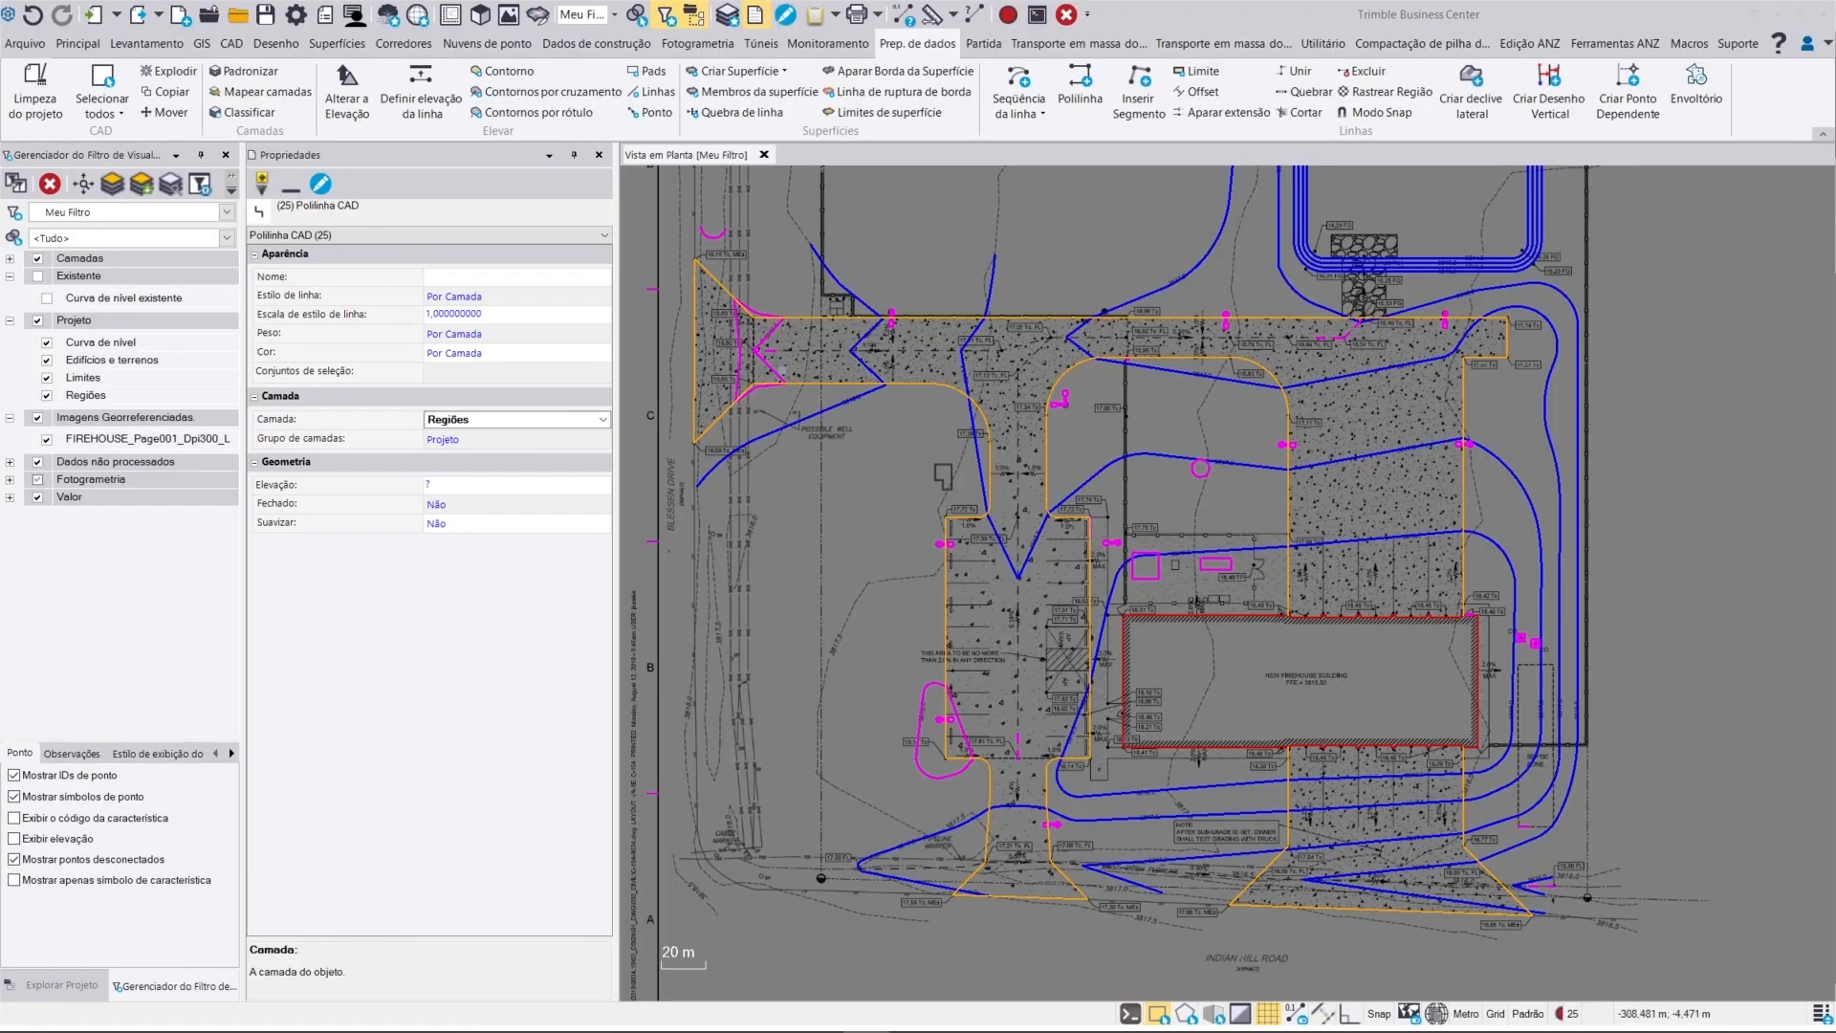
pyautogui.click(599, 155)
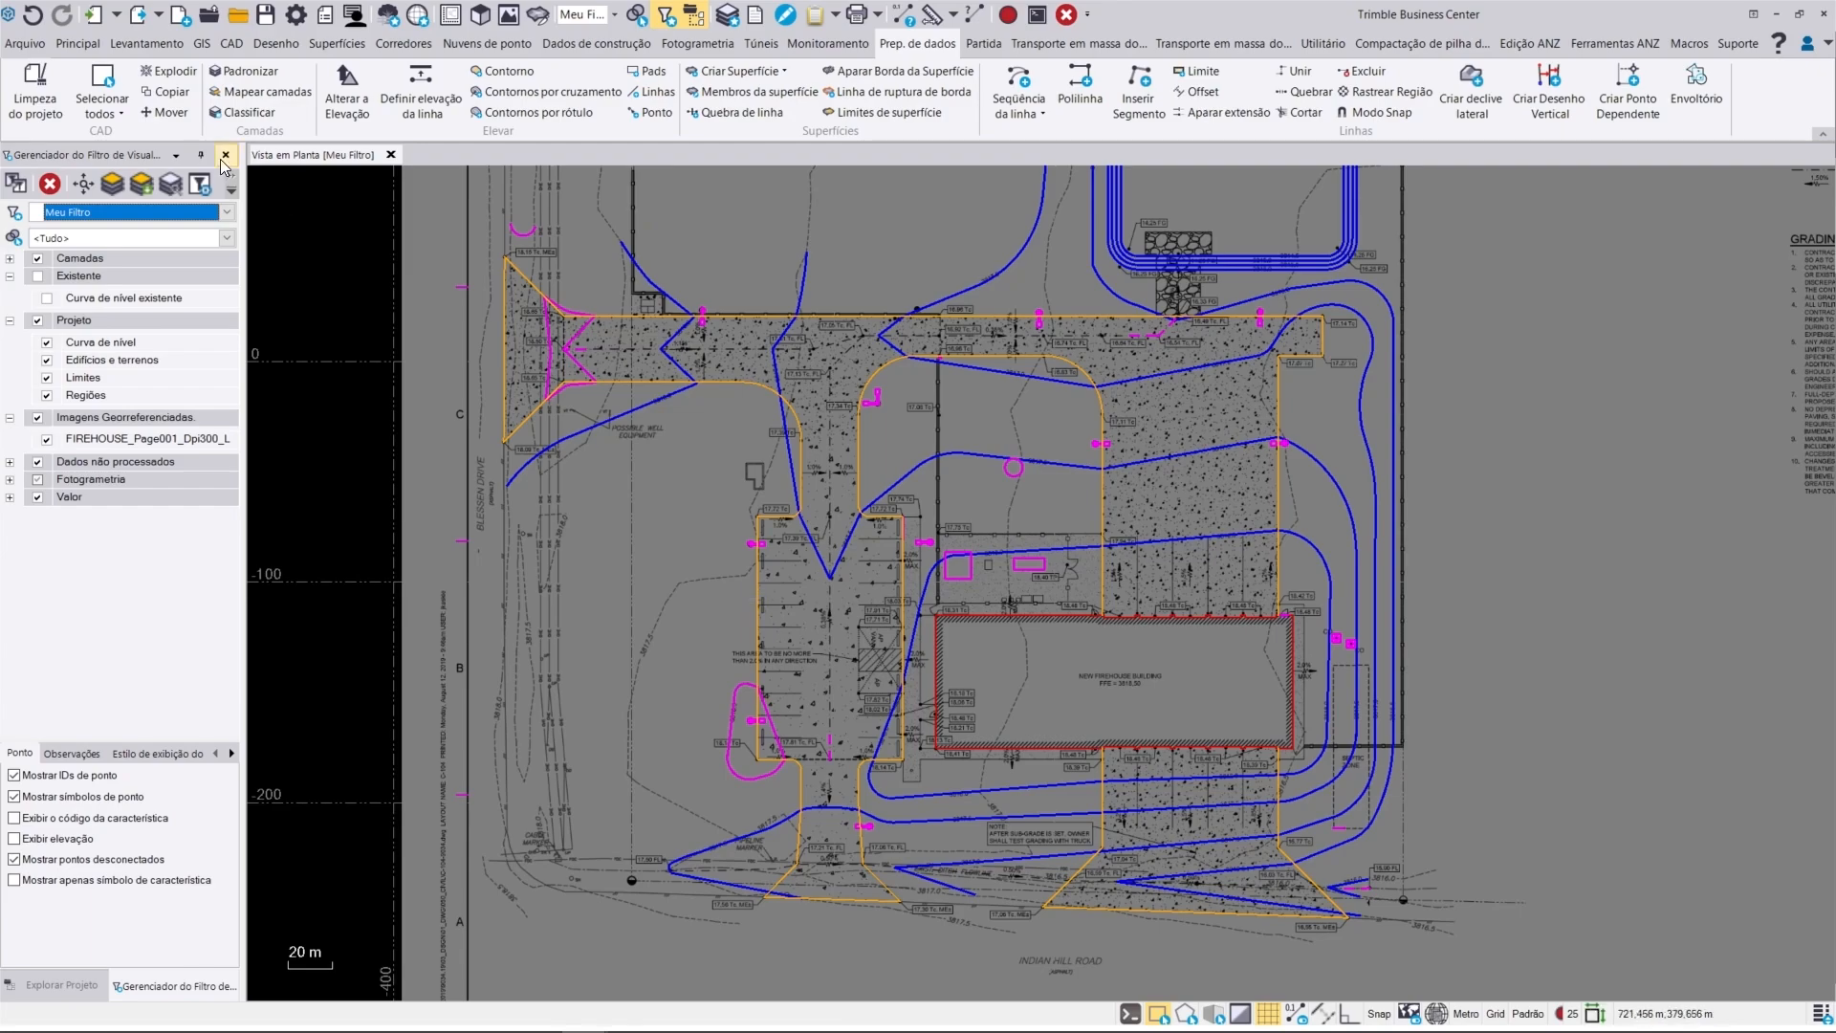
# Step: Set the 3818.5 contour across the western driveway and the arc at its northern flare to elevation 3818.5
pyautogui.click(421, 93)
pyautogui.scroll(8, 367, 329)
pyautogui.click(575, 448)
pyautogui.write('3818.5')
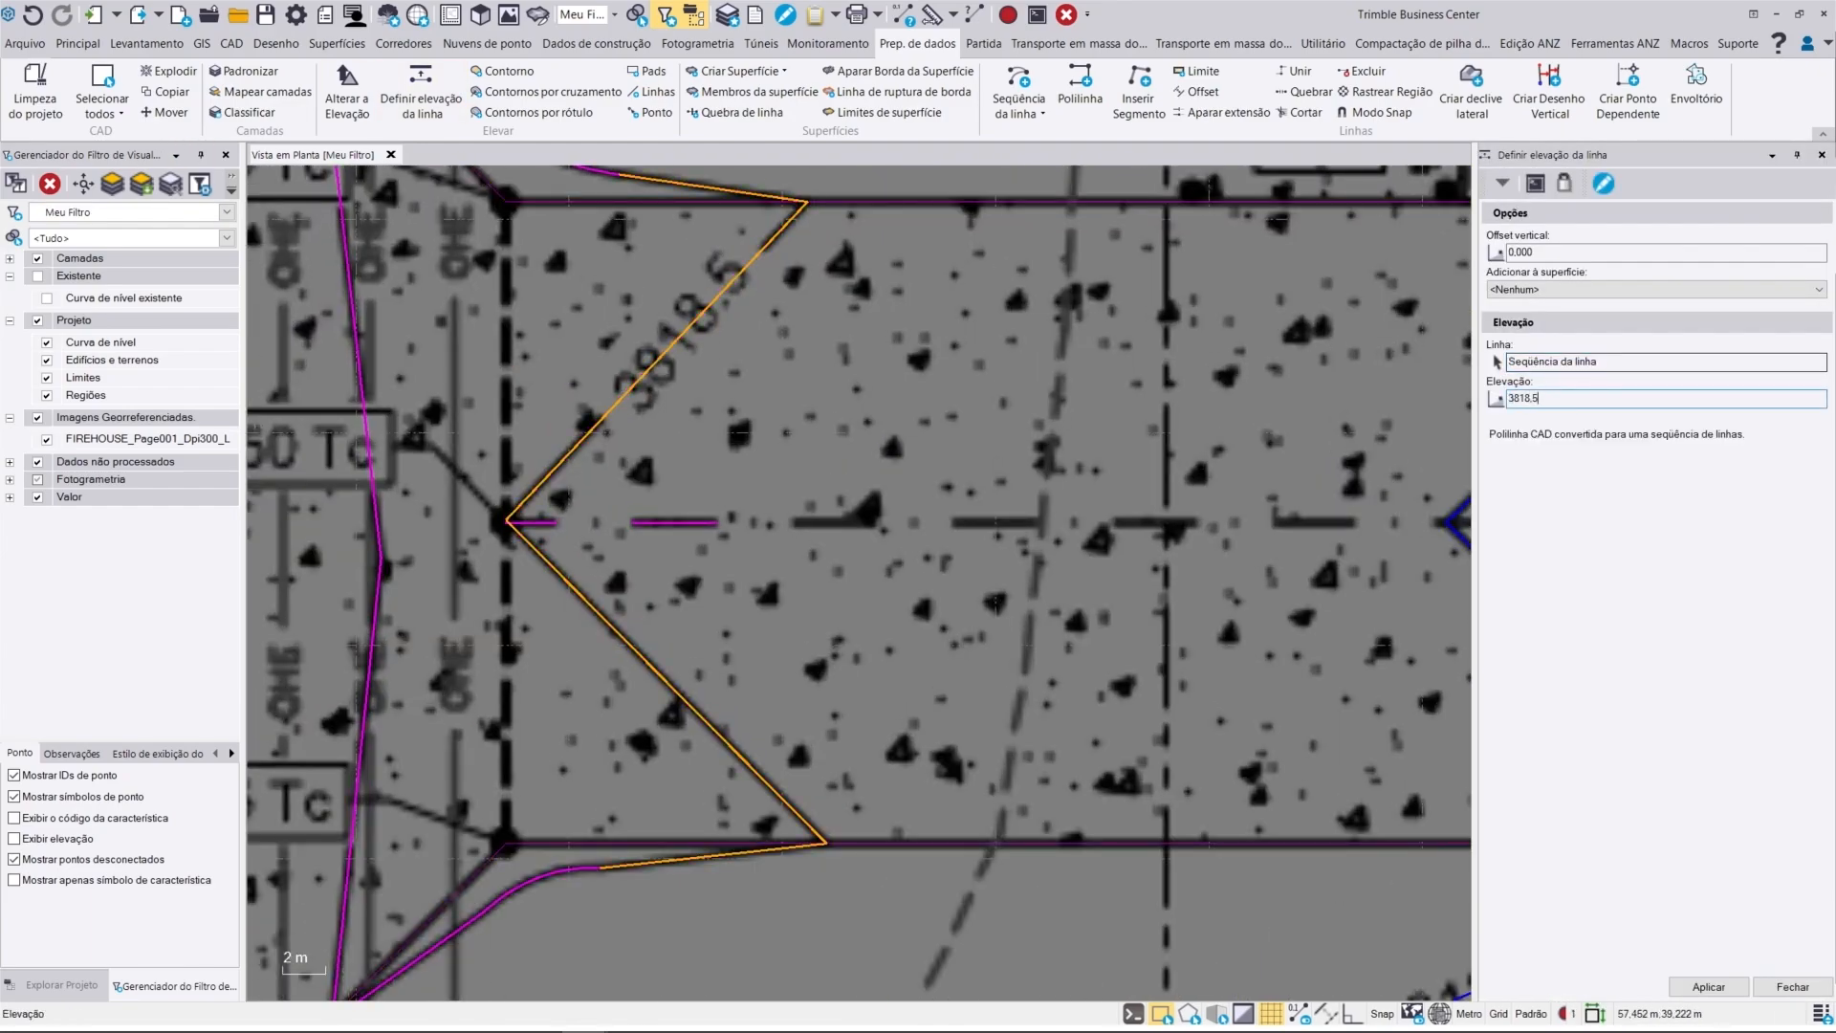
pyautogui.press('Return')
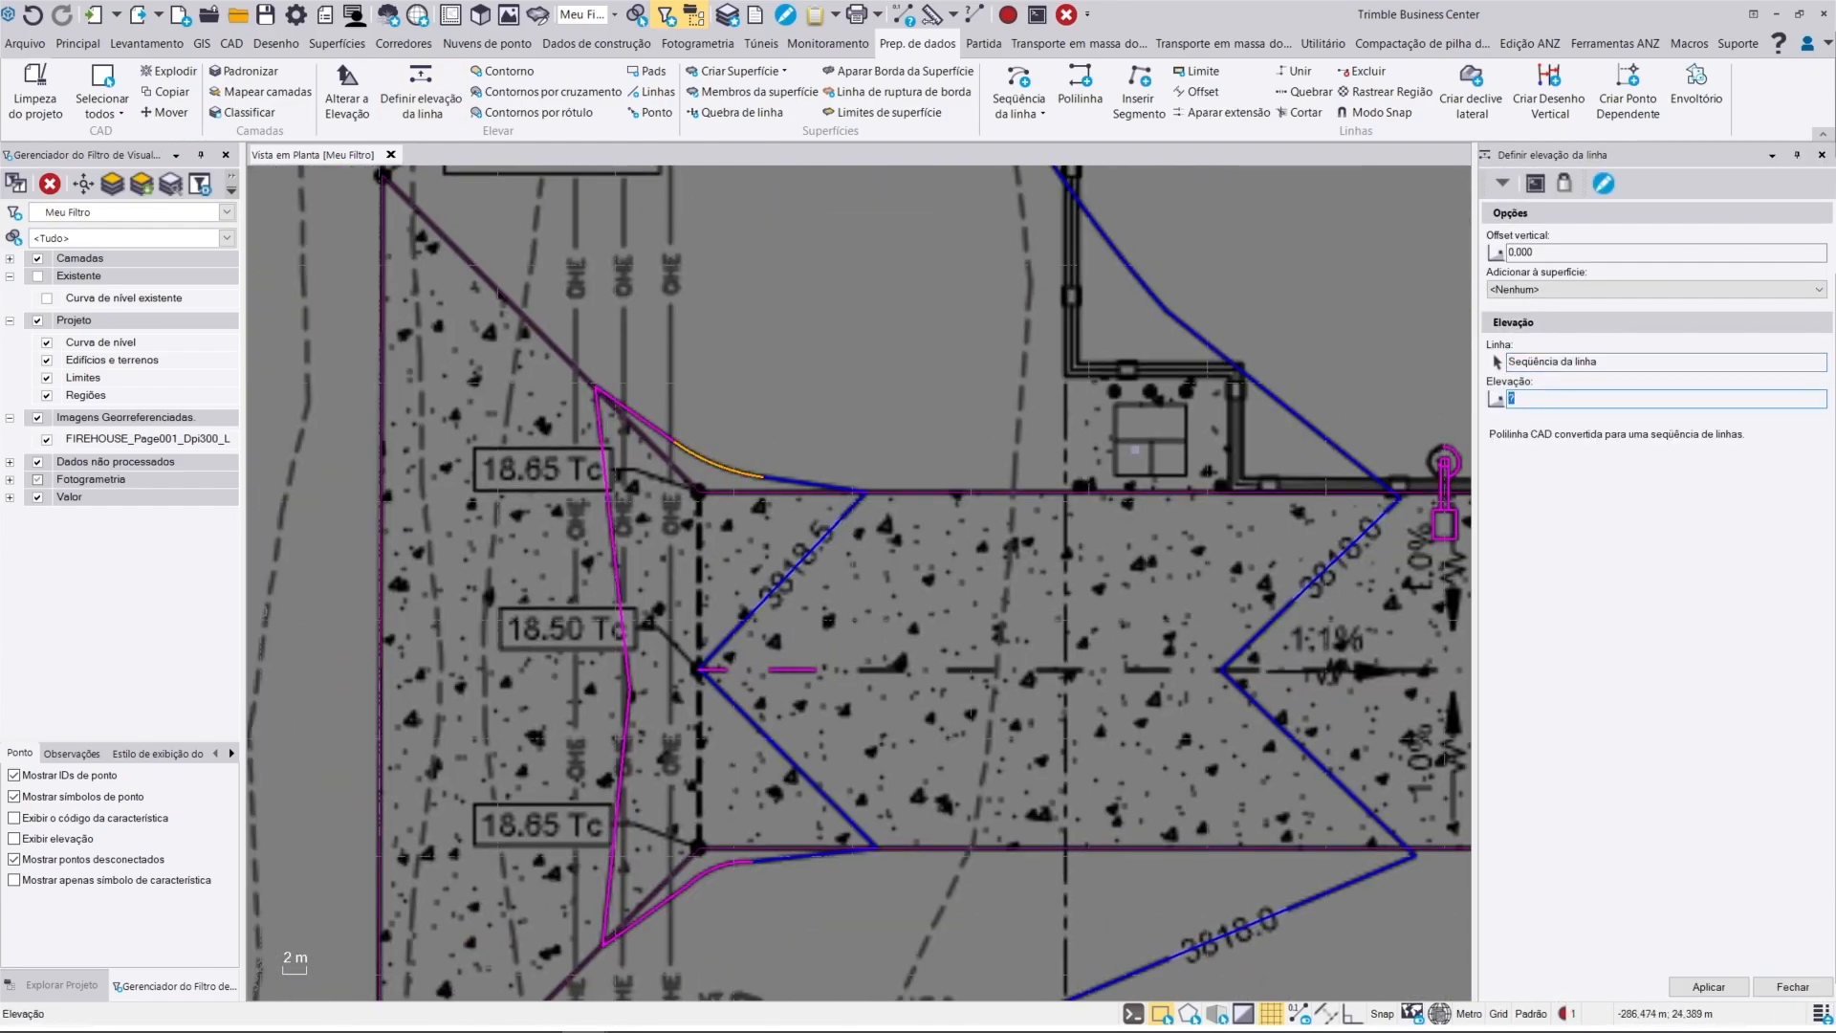
pyautogui.write('3818,5')
pyautogui.press('Return')
# Step: Set the rest of the 3818.5 contour, along the entrance's western side and southern flare, to elevation 3818.5
pyautogui.click(656, 427)
pyautogui.write('3818,5')
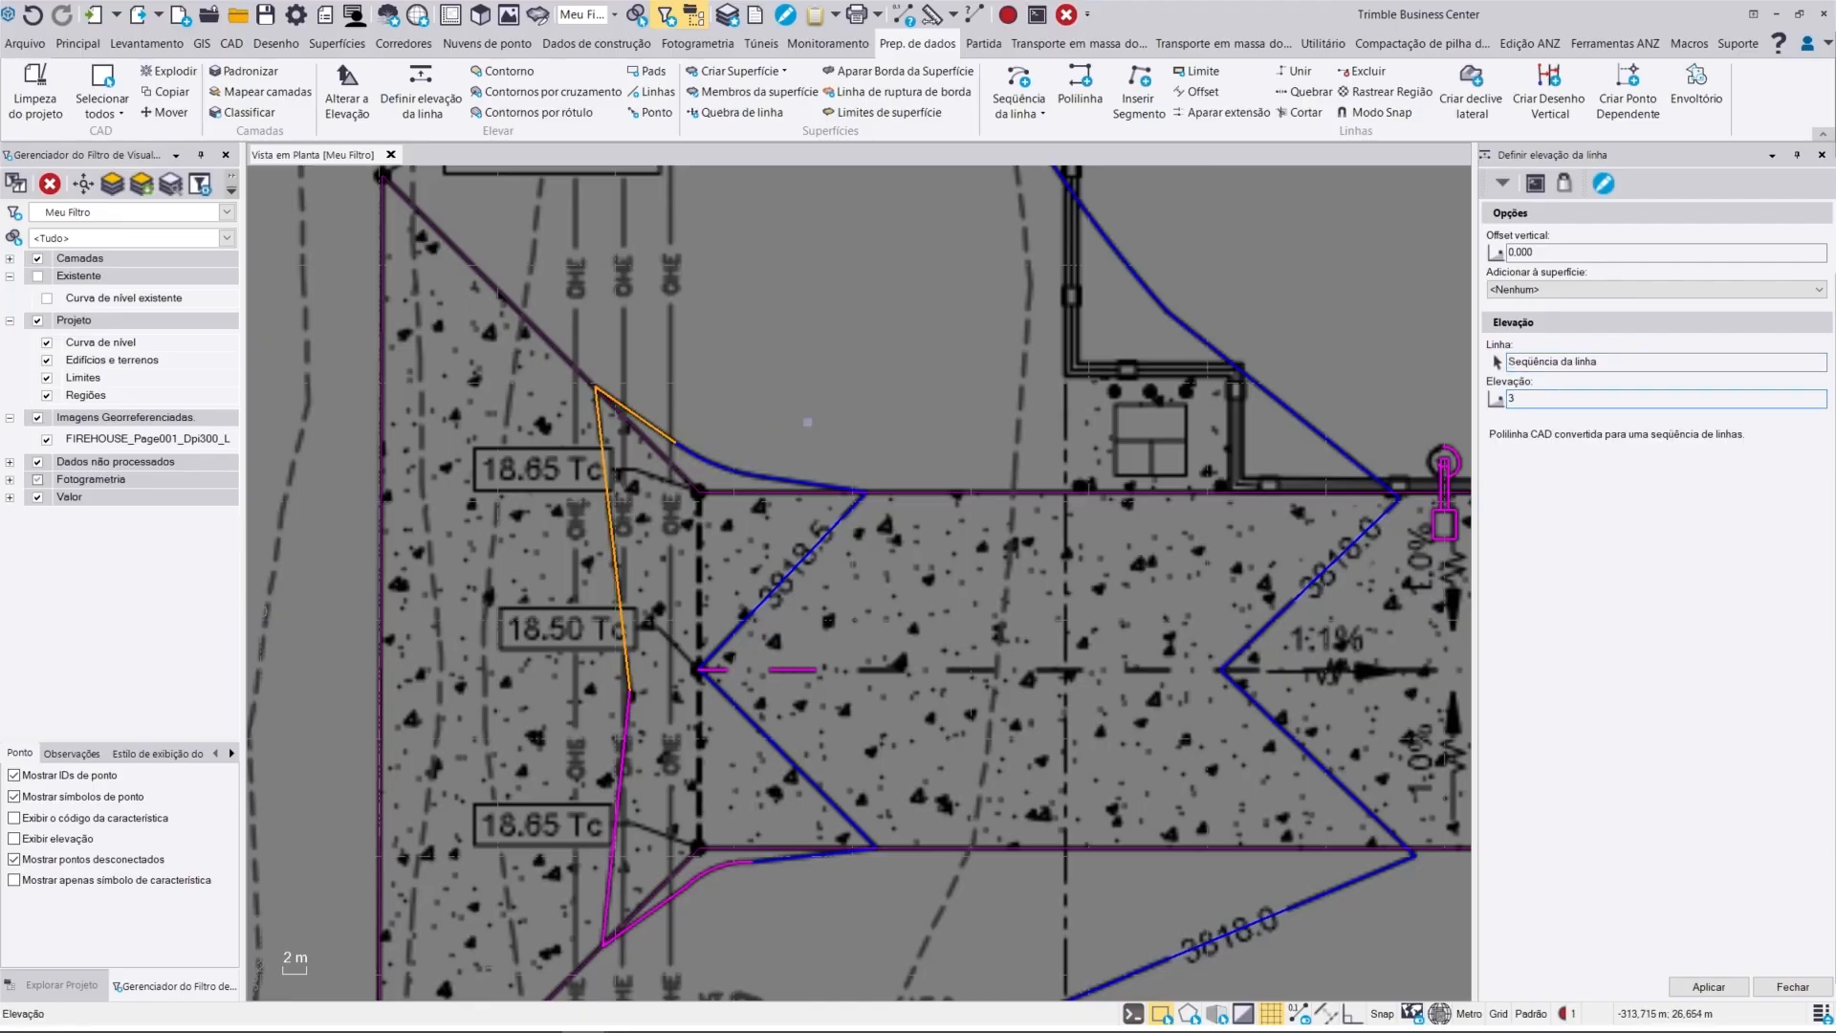
pyautogui.press('Return')
pyautogui.click(650, 912)
pyautogui.write('3')
pyautogui.press('BackSpace')
pyautogui.write('3818,5')
pyautogui.press('Return')
pyautogui.click(719, 869)
pyautogui.write('3818,5')
pyautogui.press('Return')
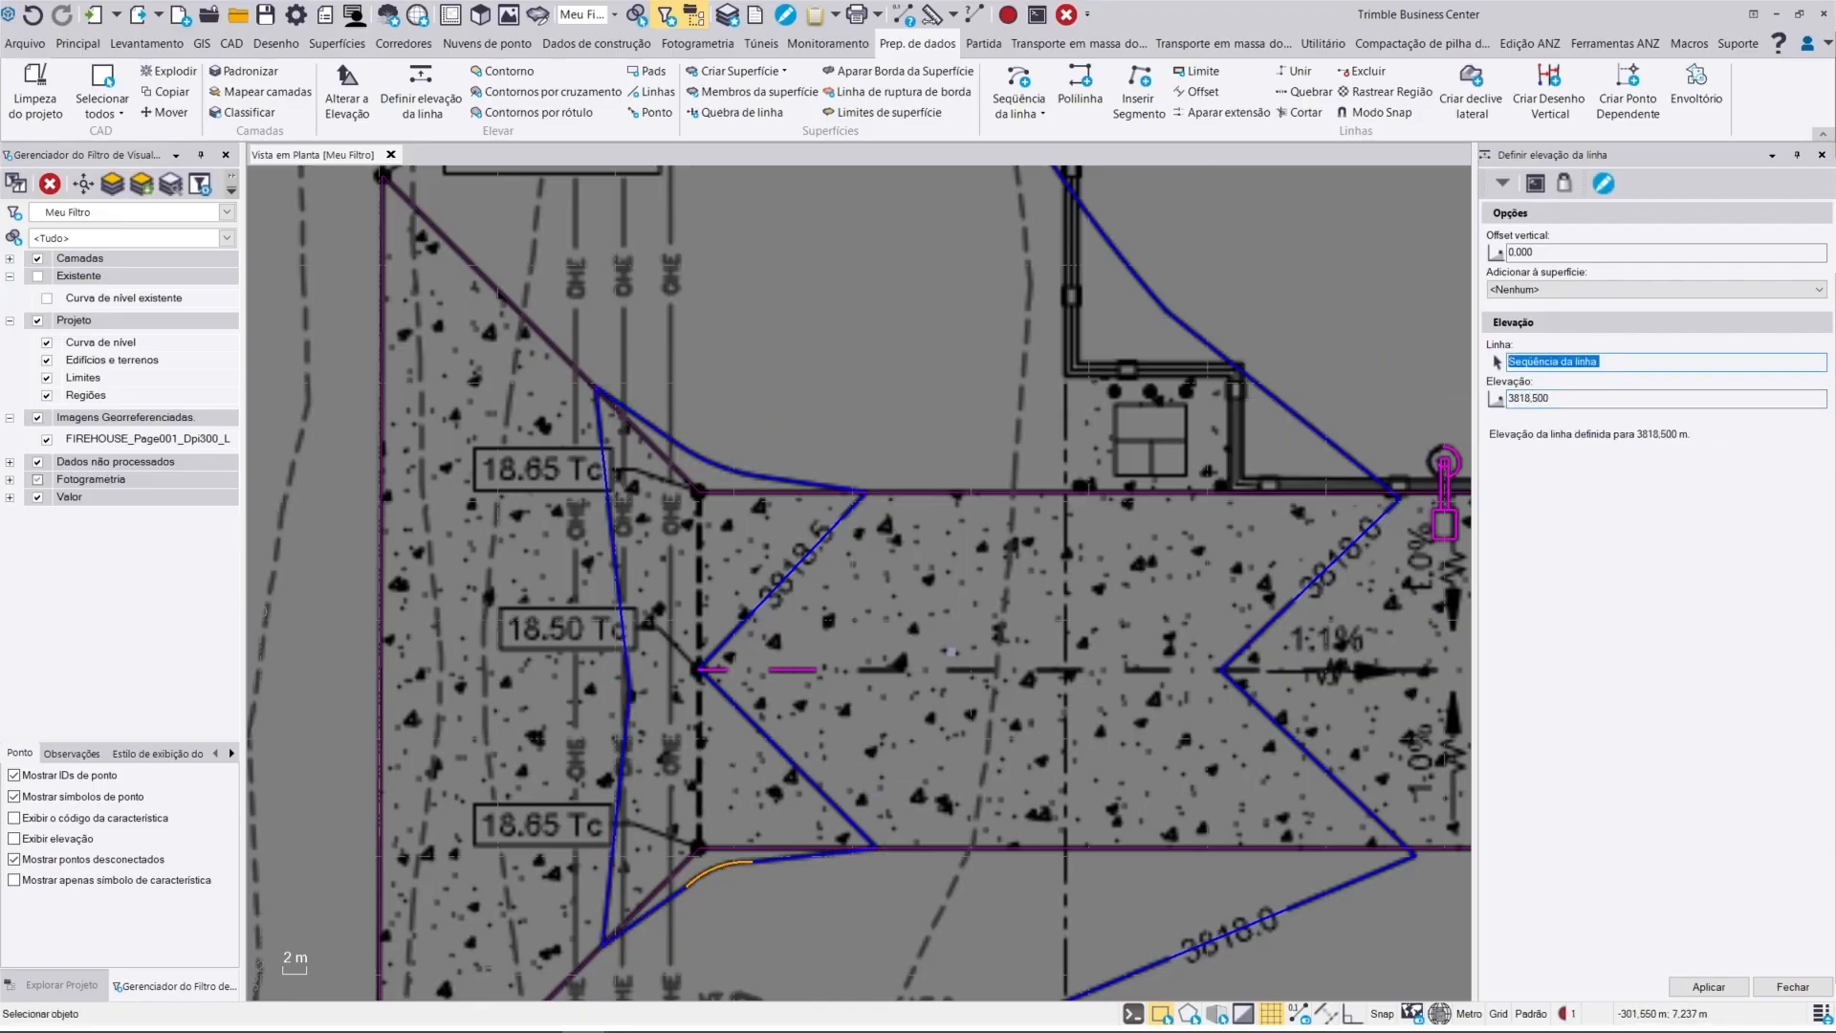
# Step: Set the segments of the closed 3818 contour loop west of the parking lot to elevation 3818
pyautogui.scroll(-8, 451, 202)
pyautogui.click(843, 502)
pyautogui.moveTo(650, 613); pyautogui.dragTo(884, 515, button='middle')
pyautogui.scroll(8, 884, 514)
pyautogui.click(841, 510)
pyautogui.write('3818')
pyautogui.press('Return')
pyautogui.click(1219, 428)
pyautogui.write('3818')
pyautogui.press('Return')
pyautogui.scroll(-4, 1307, 546)
pyautogui.click(1028, 818)
pyautogui.moveTo(1306, 546); pyautogui.dragTo(758, 584, button='middle')
pyautogui.write('3818')
pyautogui.press('Return')
# Step: Open the 3D view and examine the site from the side for linework lying at zero elevation
pyautogui.scroll(-7, 1214, 478)
pyautogui.scroll(-2, 1073, 361)
pyautogui.moveTo(1073, 362); pyautogui.dragTo(865, 602, button='middle')
pyautogui.scroll(-1, 1091, 503)
pyautogui.moveTo(1091, 503); pyautogui.dragTo(1233, 560, button='middle')
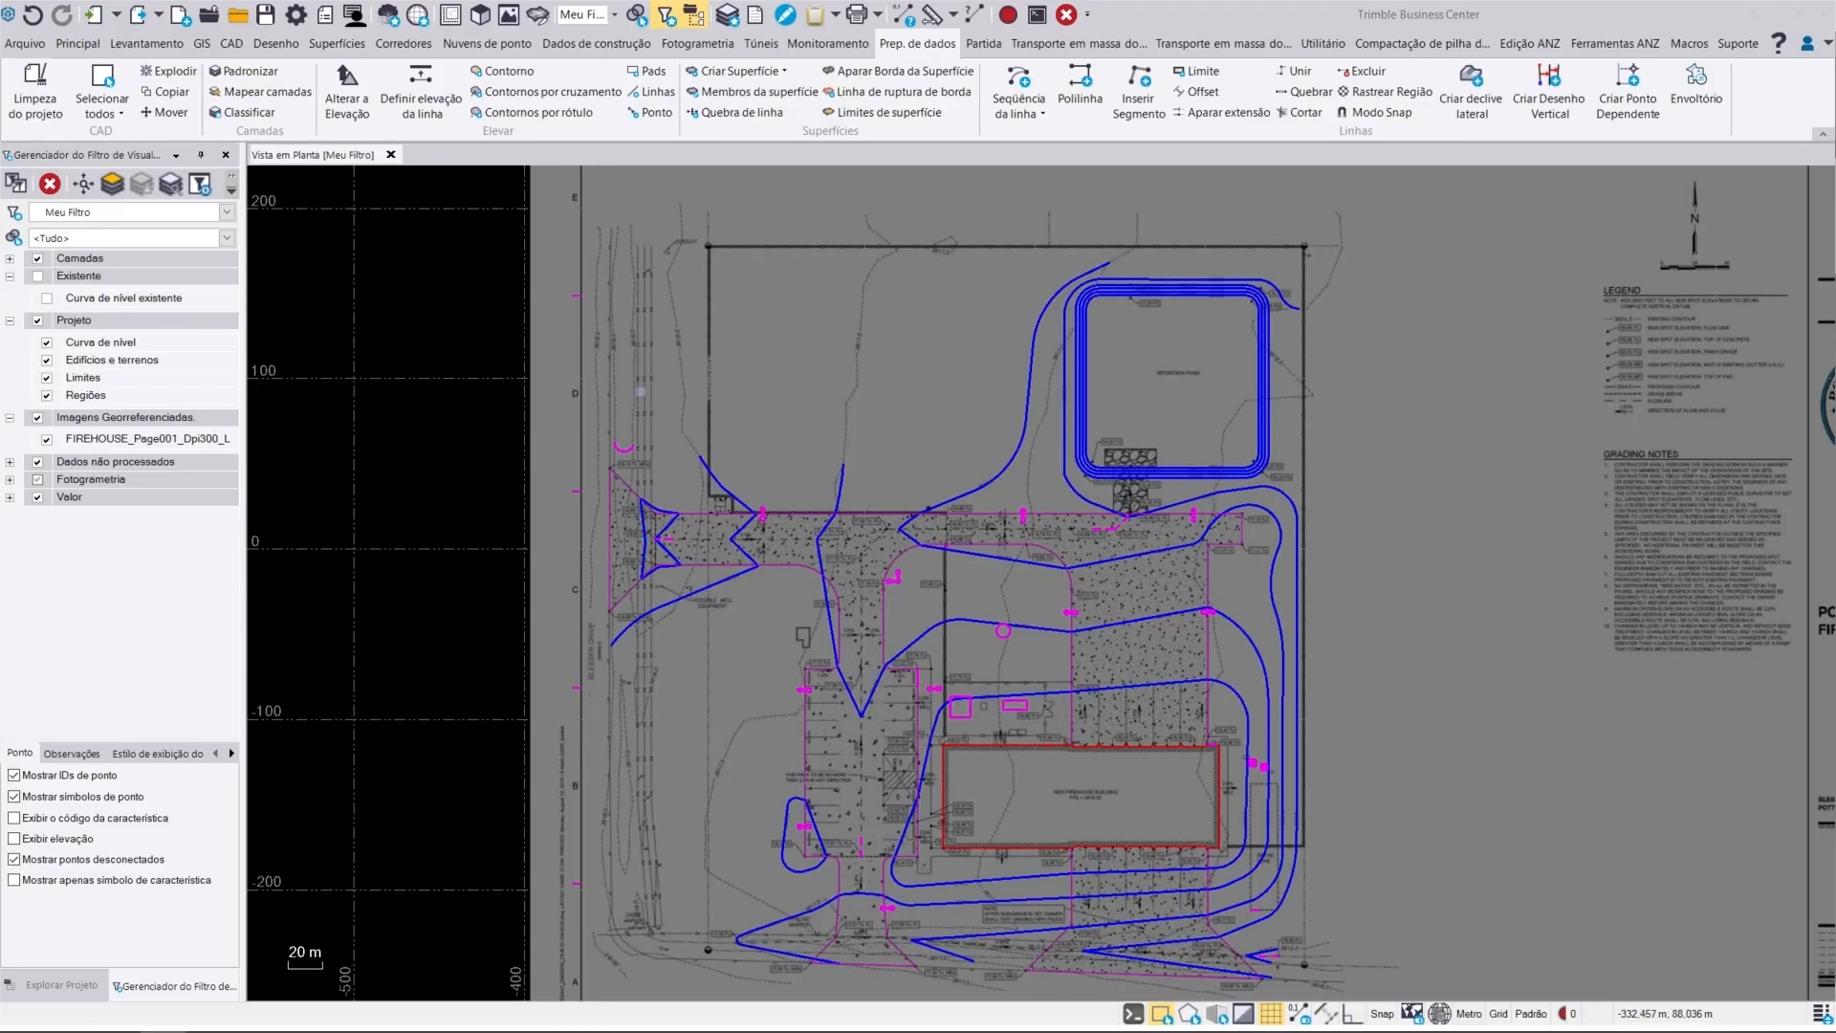
pyautogui.click(481, 15)
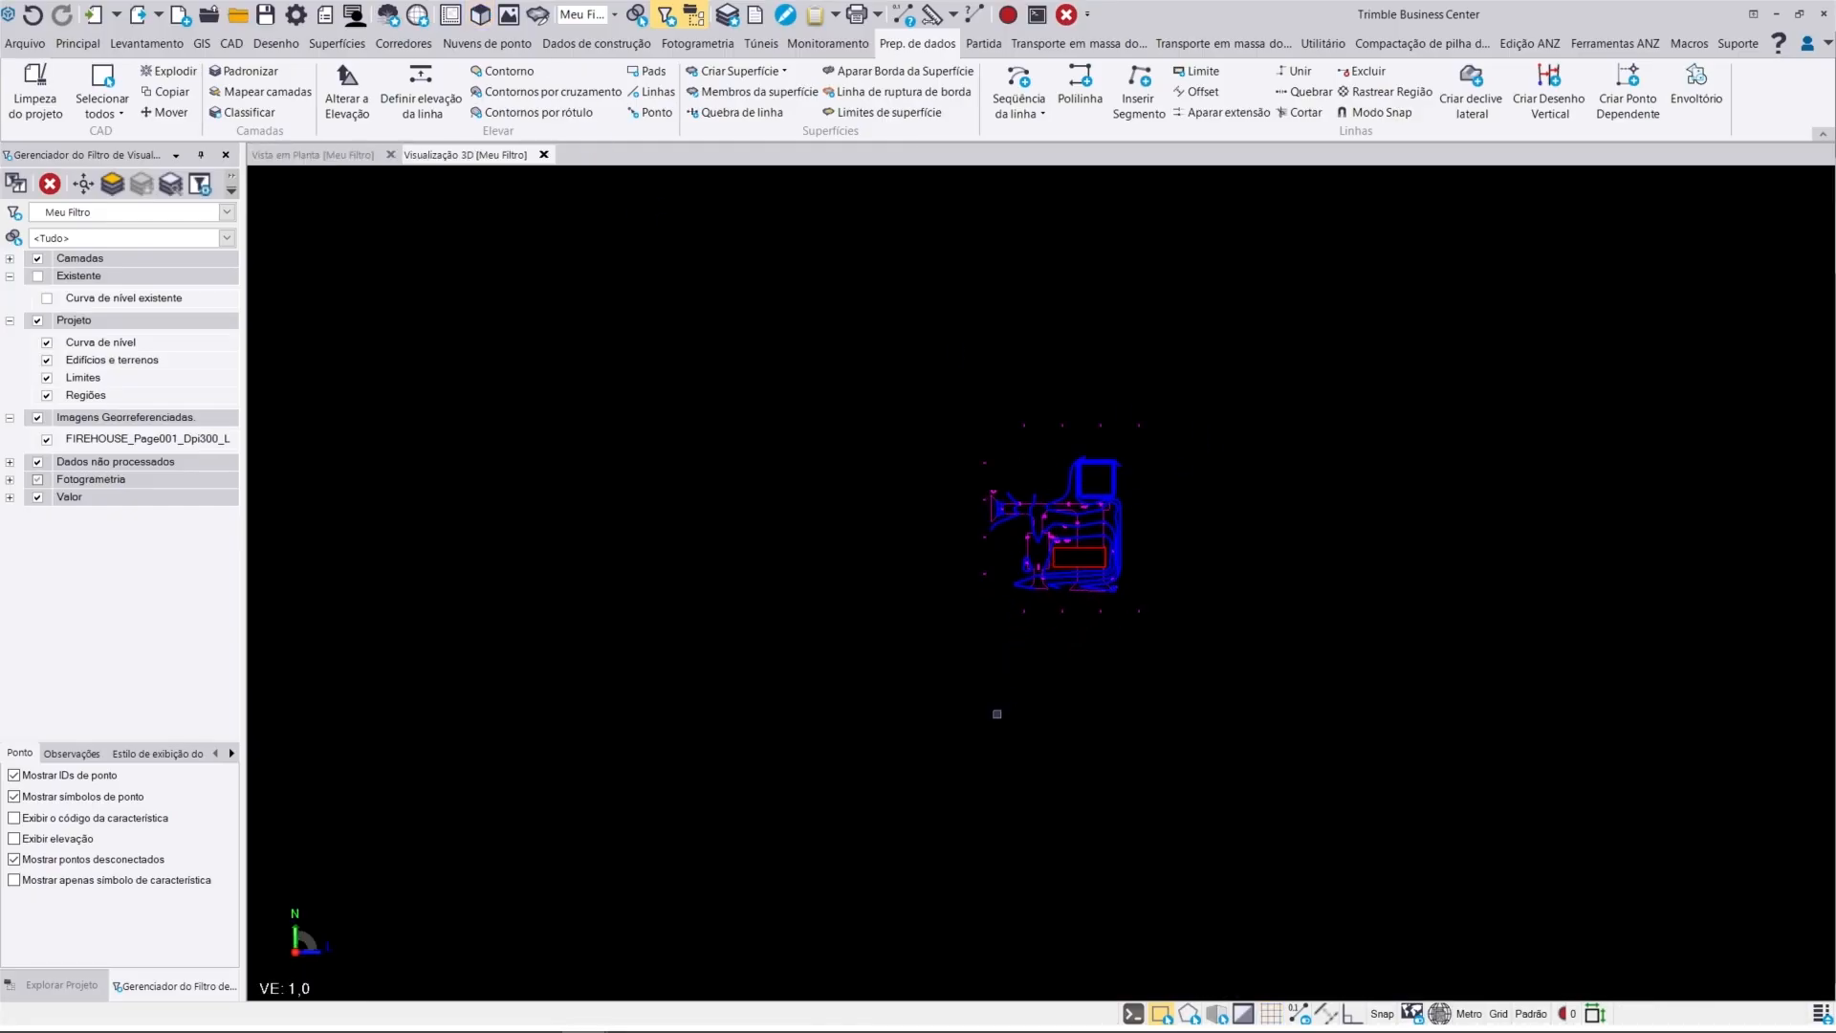
pyautogui.scroll(2, 1056, 660)
pyautogui.moveTo(1065, 670); pyautogui.dragTo(1082, 631, button='right')
pyautogui.scroll(-2, 1077, 627)
pyautogui.moveTo(1110, 886); pyautogui.dragTo(1096, 922, button='right')
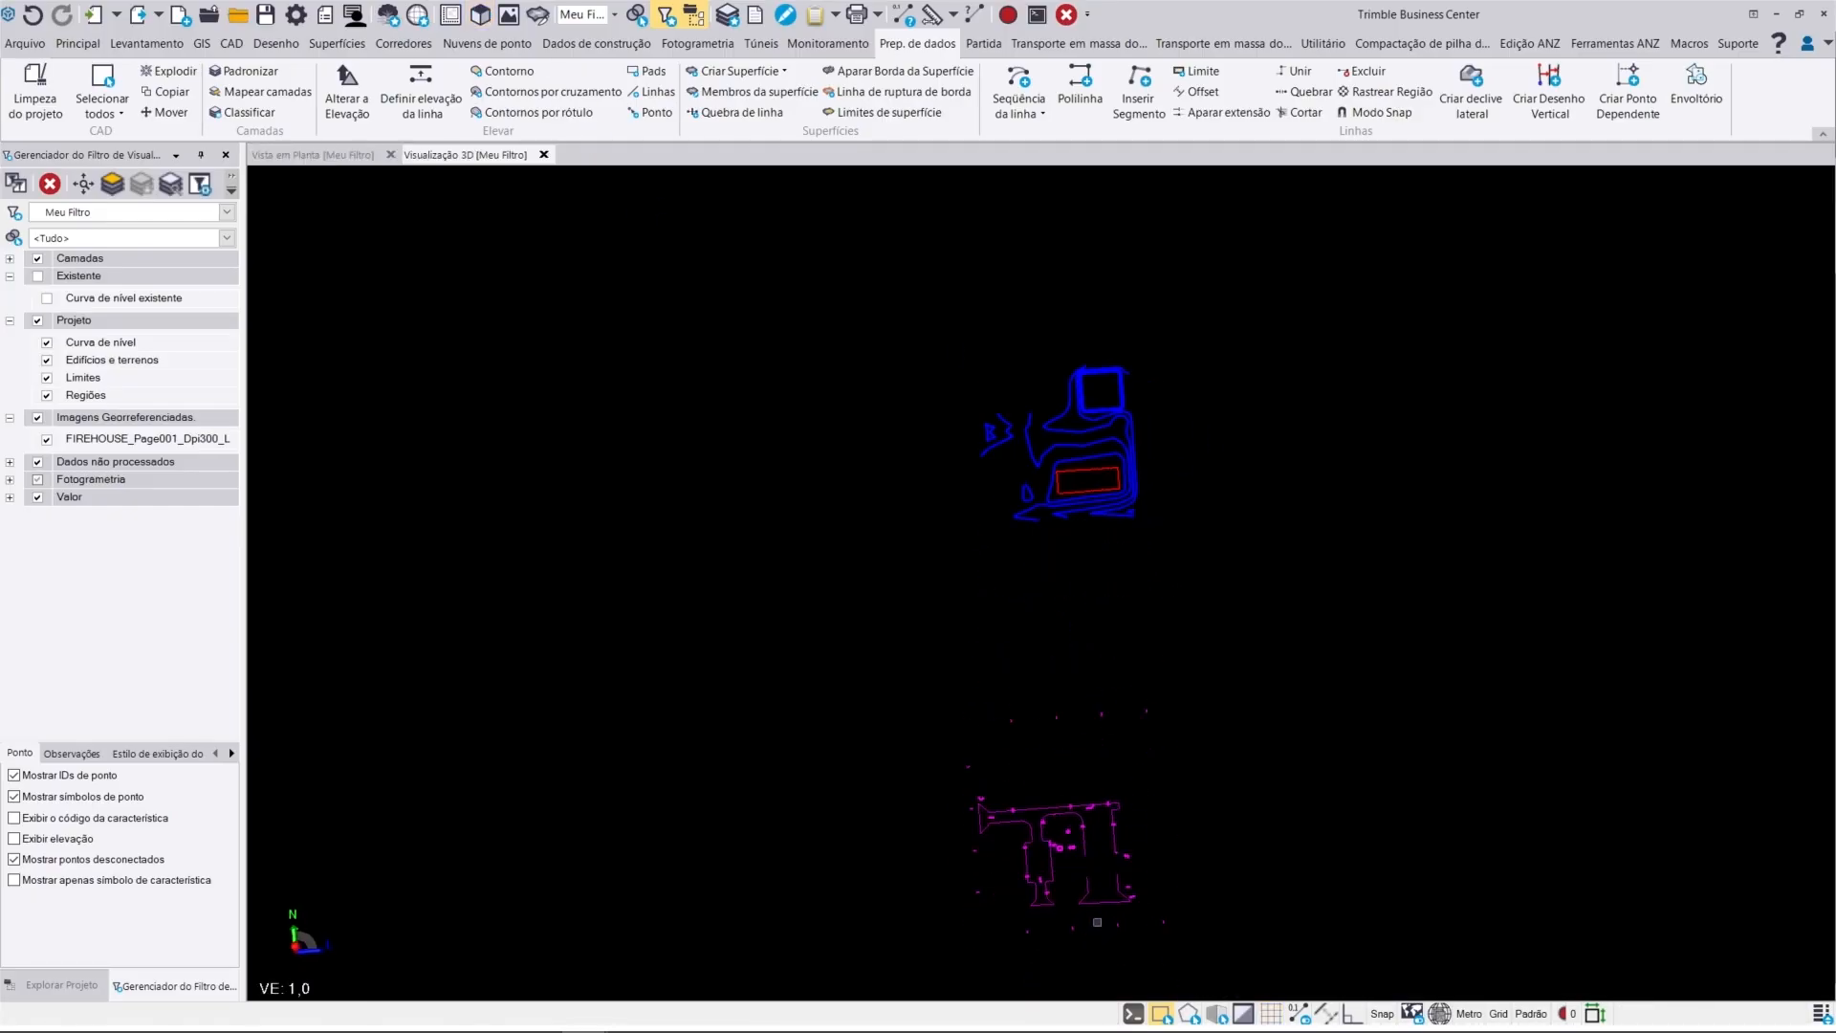
pyautogui.moveTo(1118, 834); pyautogui.dragTo(1154, 729, button='right')
pyautogui.scroll(2, 1128, 886)
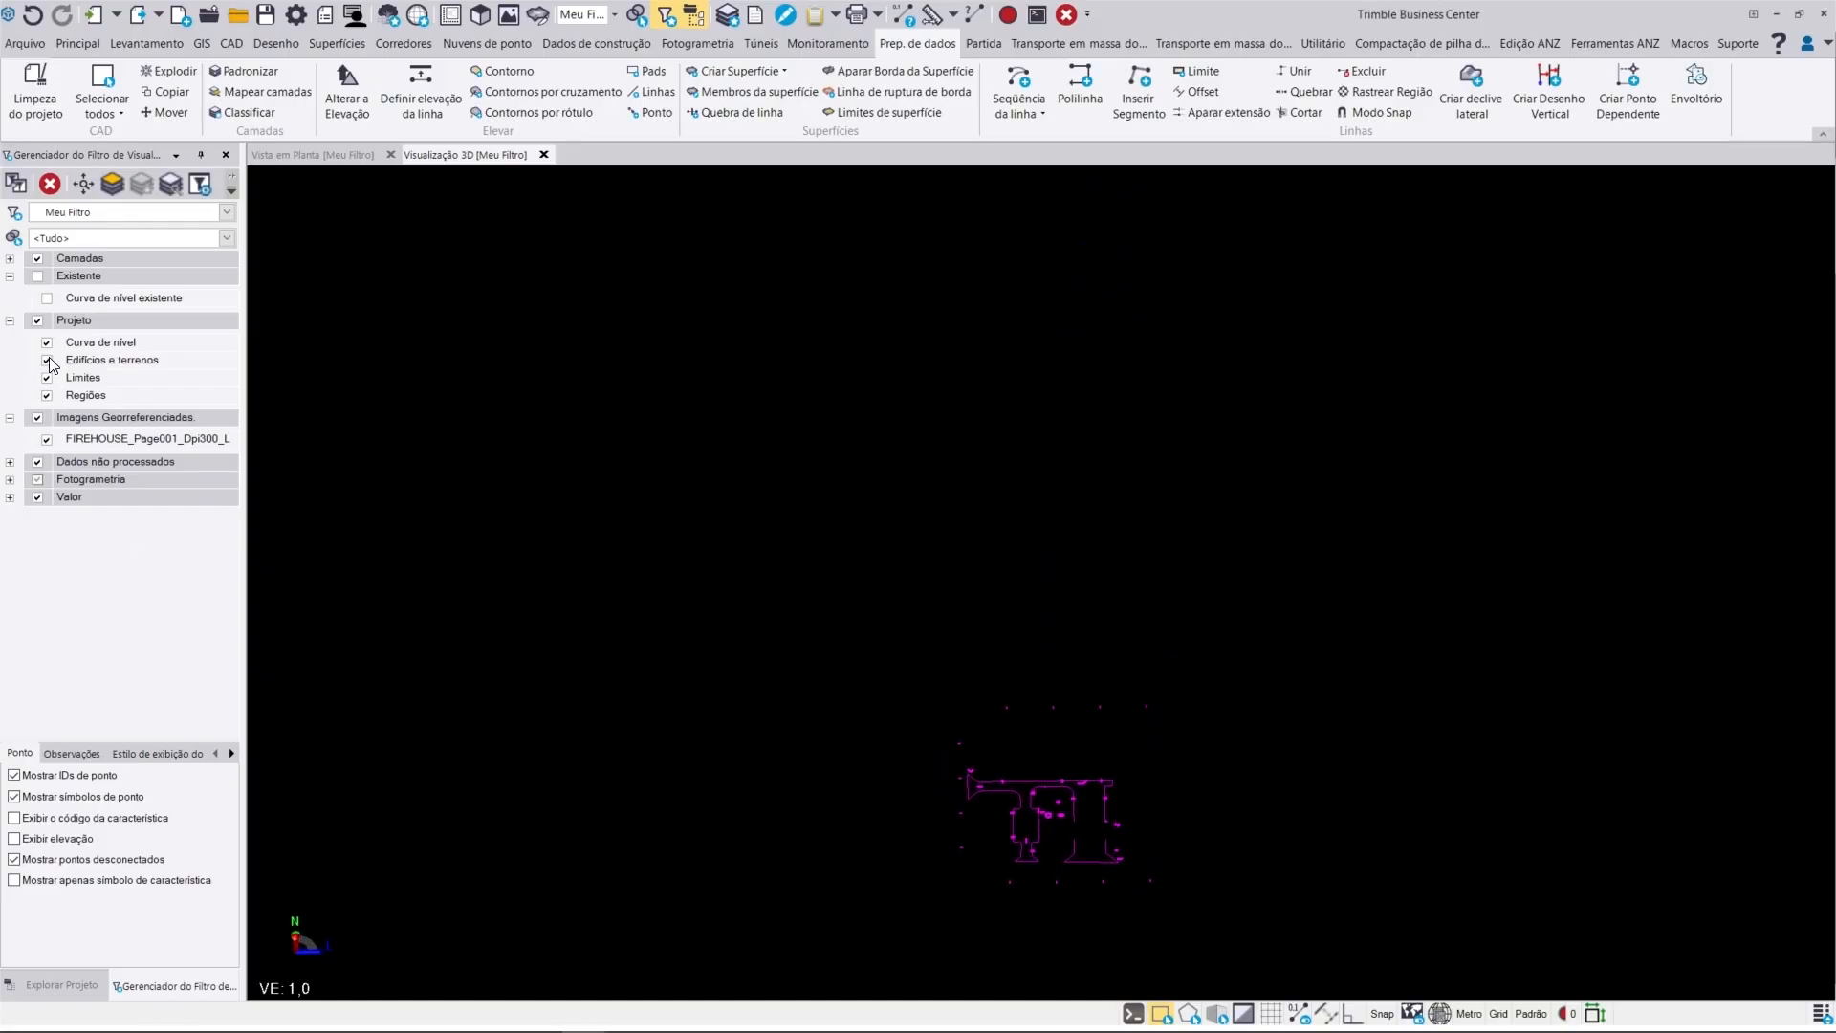
# Step: Hide the Regiões layer and delete all the other leftover linework at zero elevation in the 3D view
pyautogui.click(47, 396)
pyautogui.scroll(-1, 960, 704)
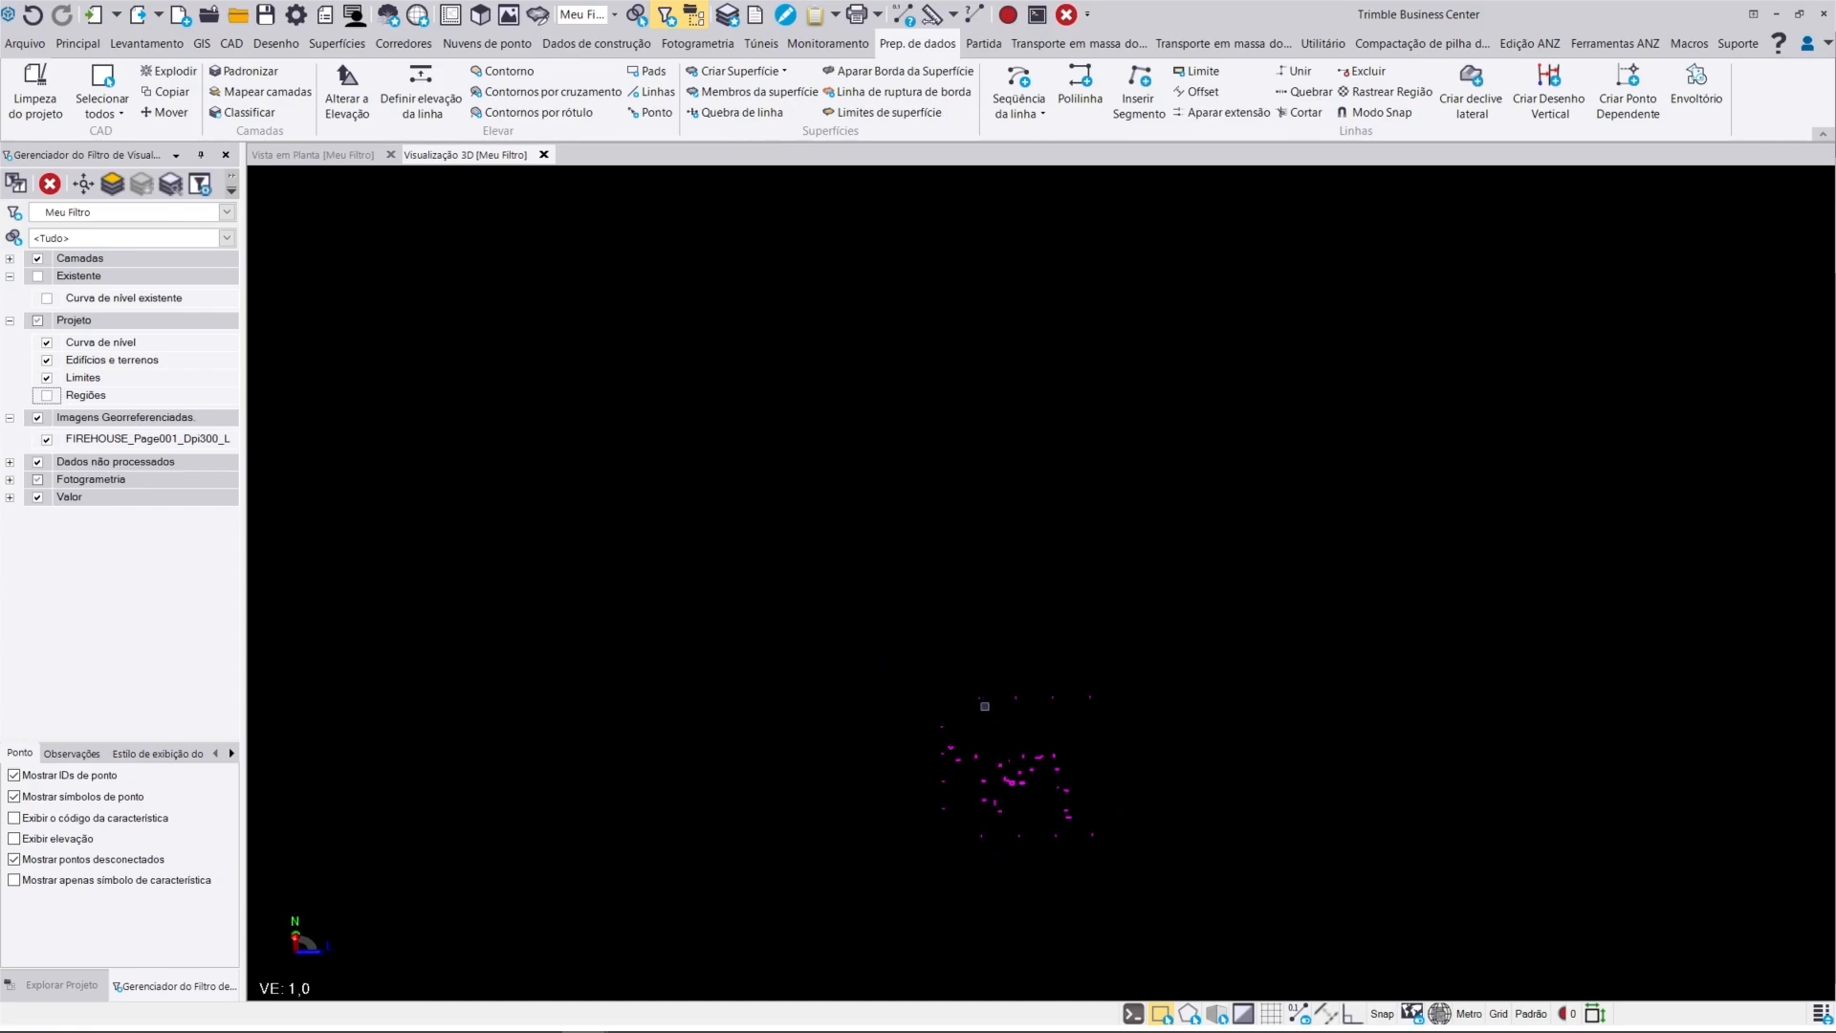
pyautogui.moveTo(1314, 905); pyautogui.dragTo(786, 622)
pyautogui.press('Delete')
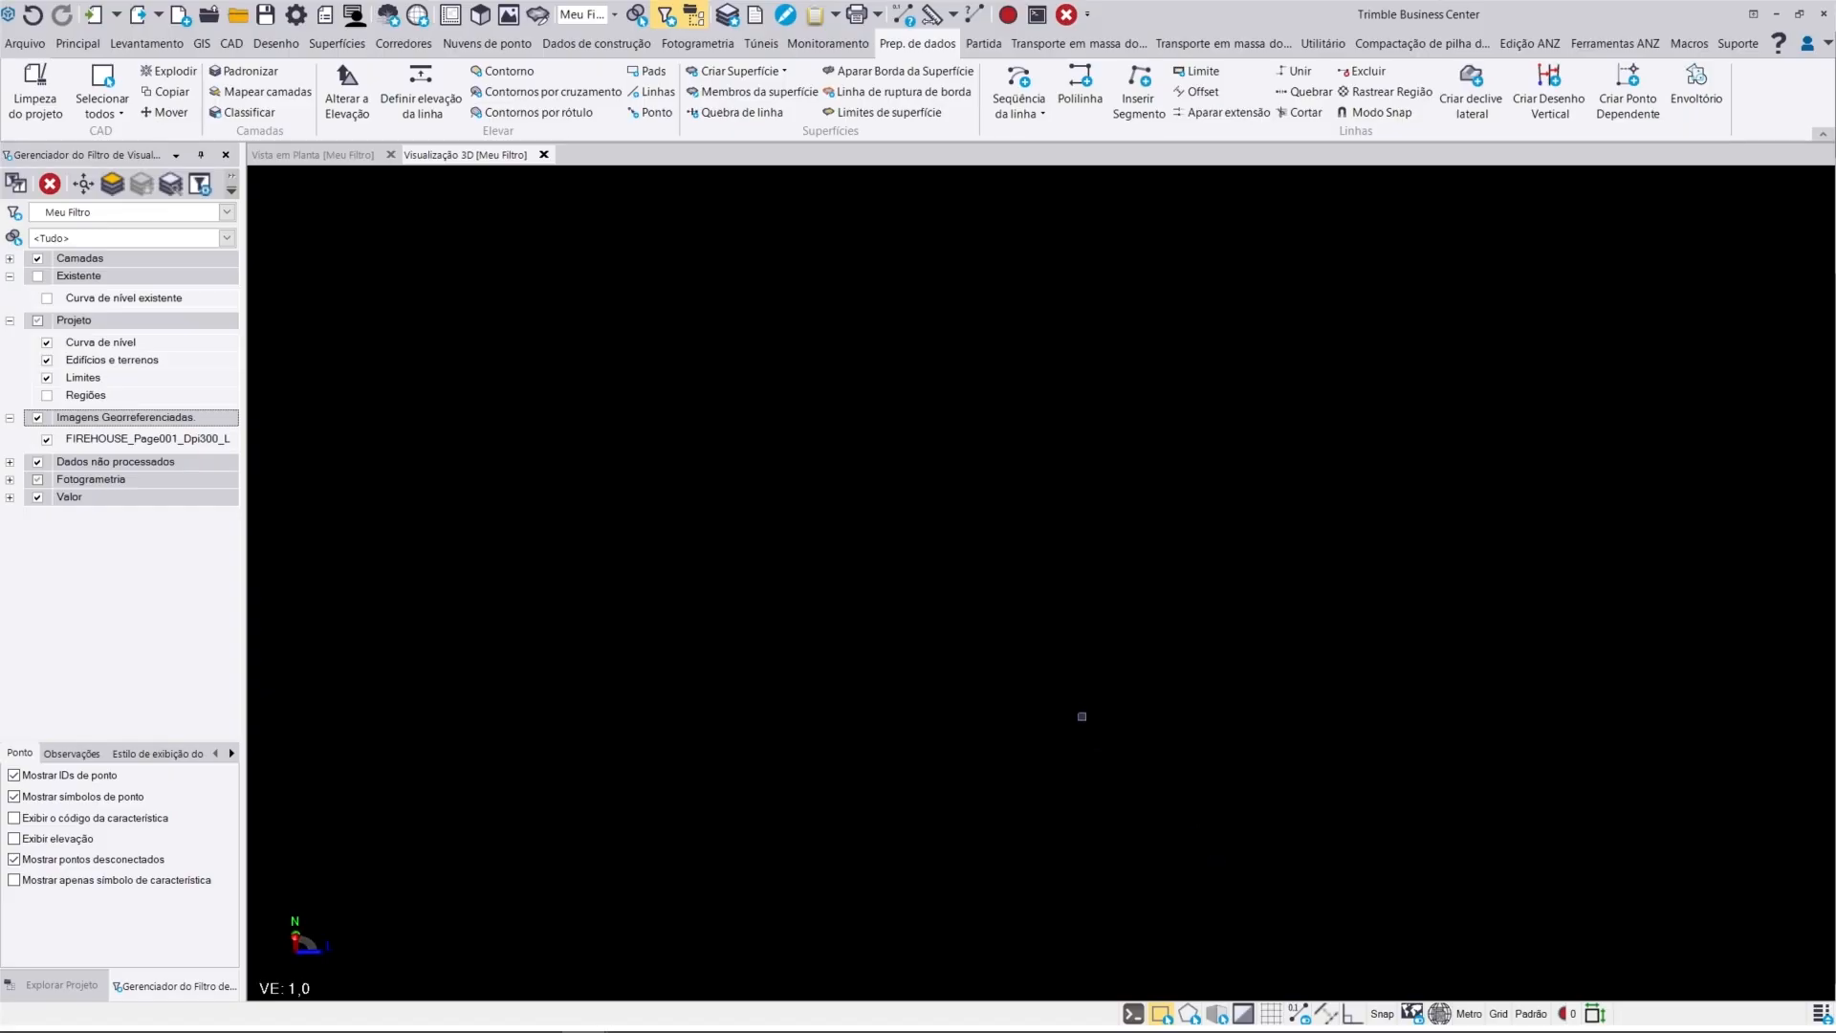
# Step: Close the 3D view and show the Regiões layer again in the plan view
pyautogui.scroll(-4, 960, 670)
pyautogui.moveTo(944, 512); pyautogui.dragTo(900, 647, button='right')
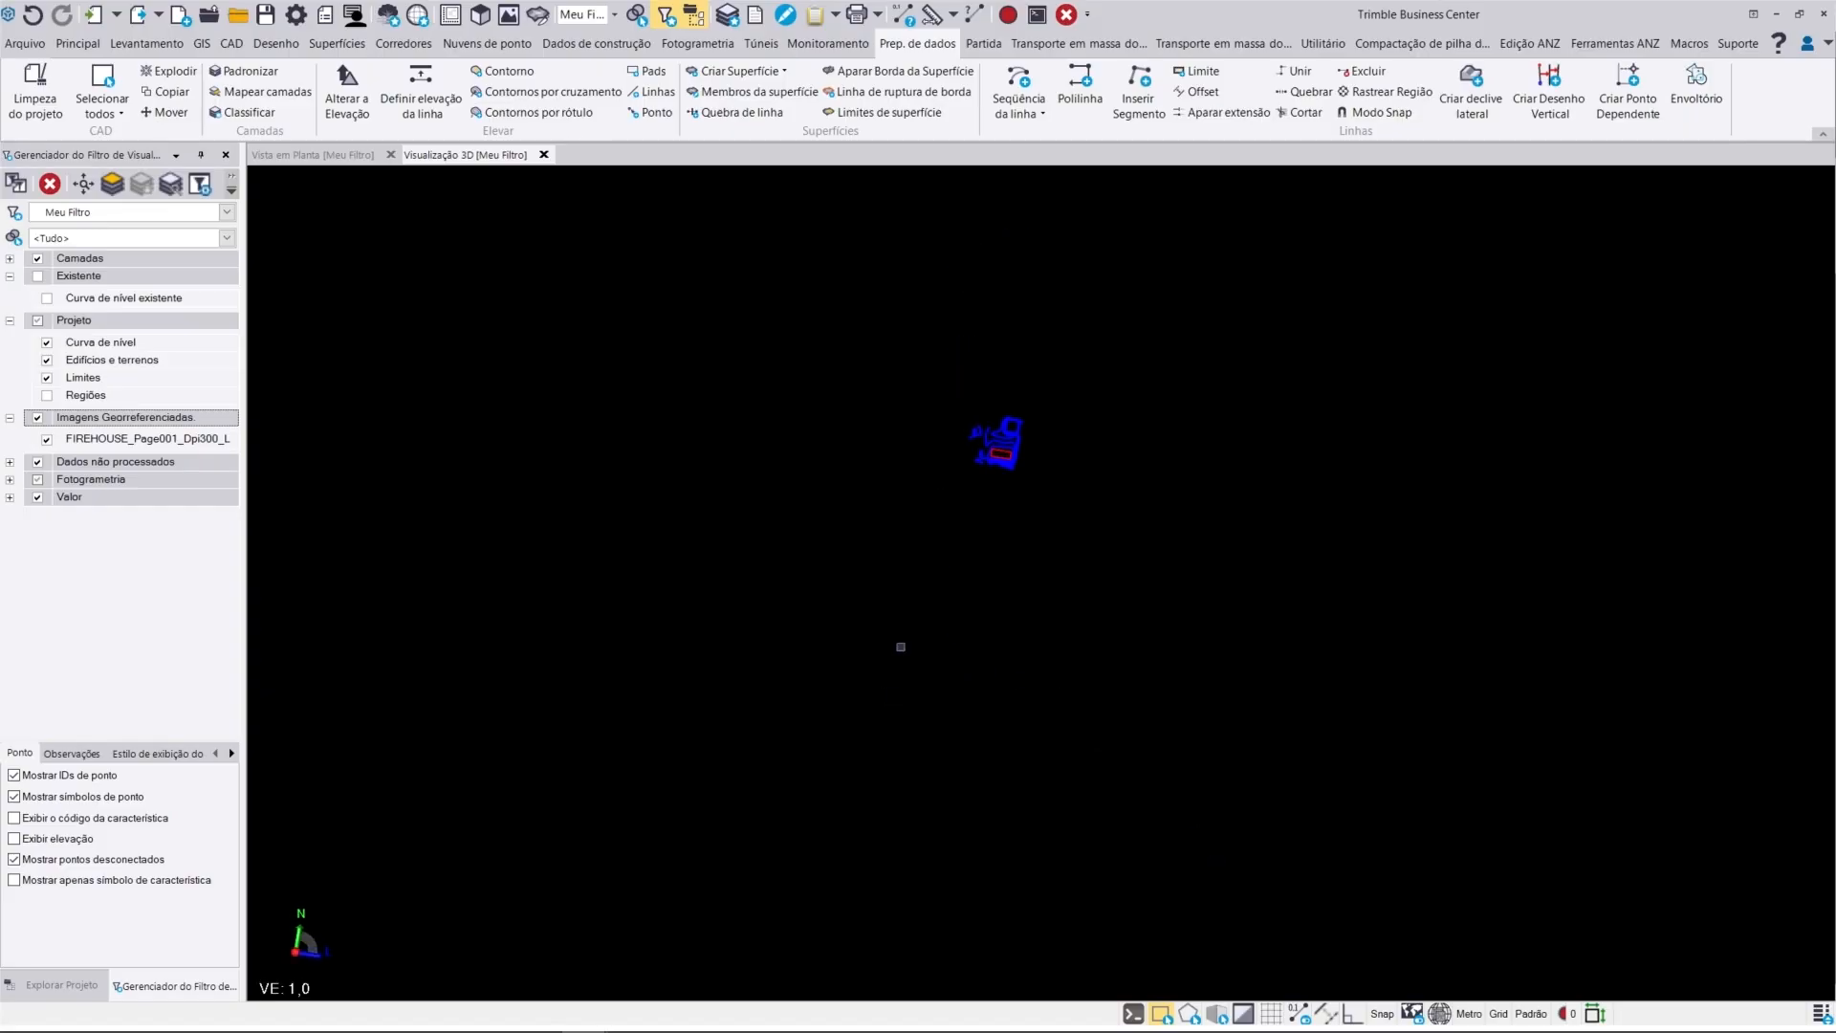
pyautogui.click(544, 155)
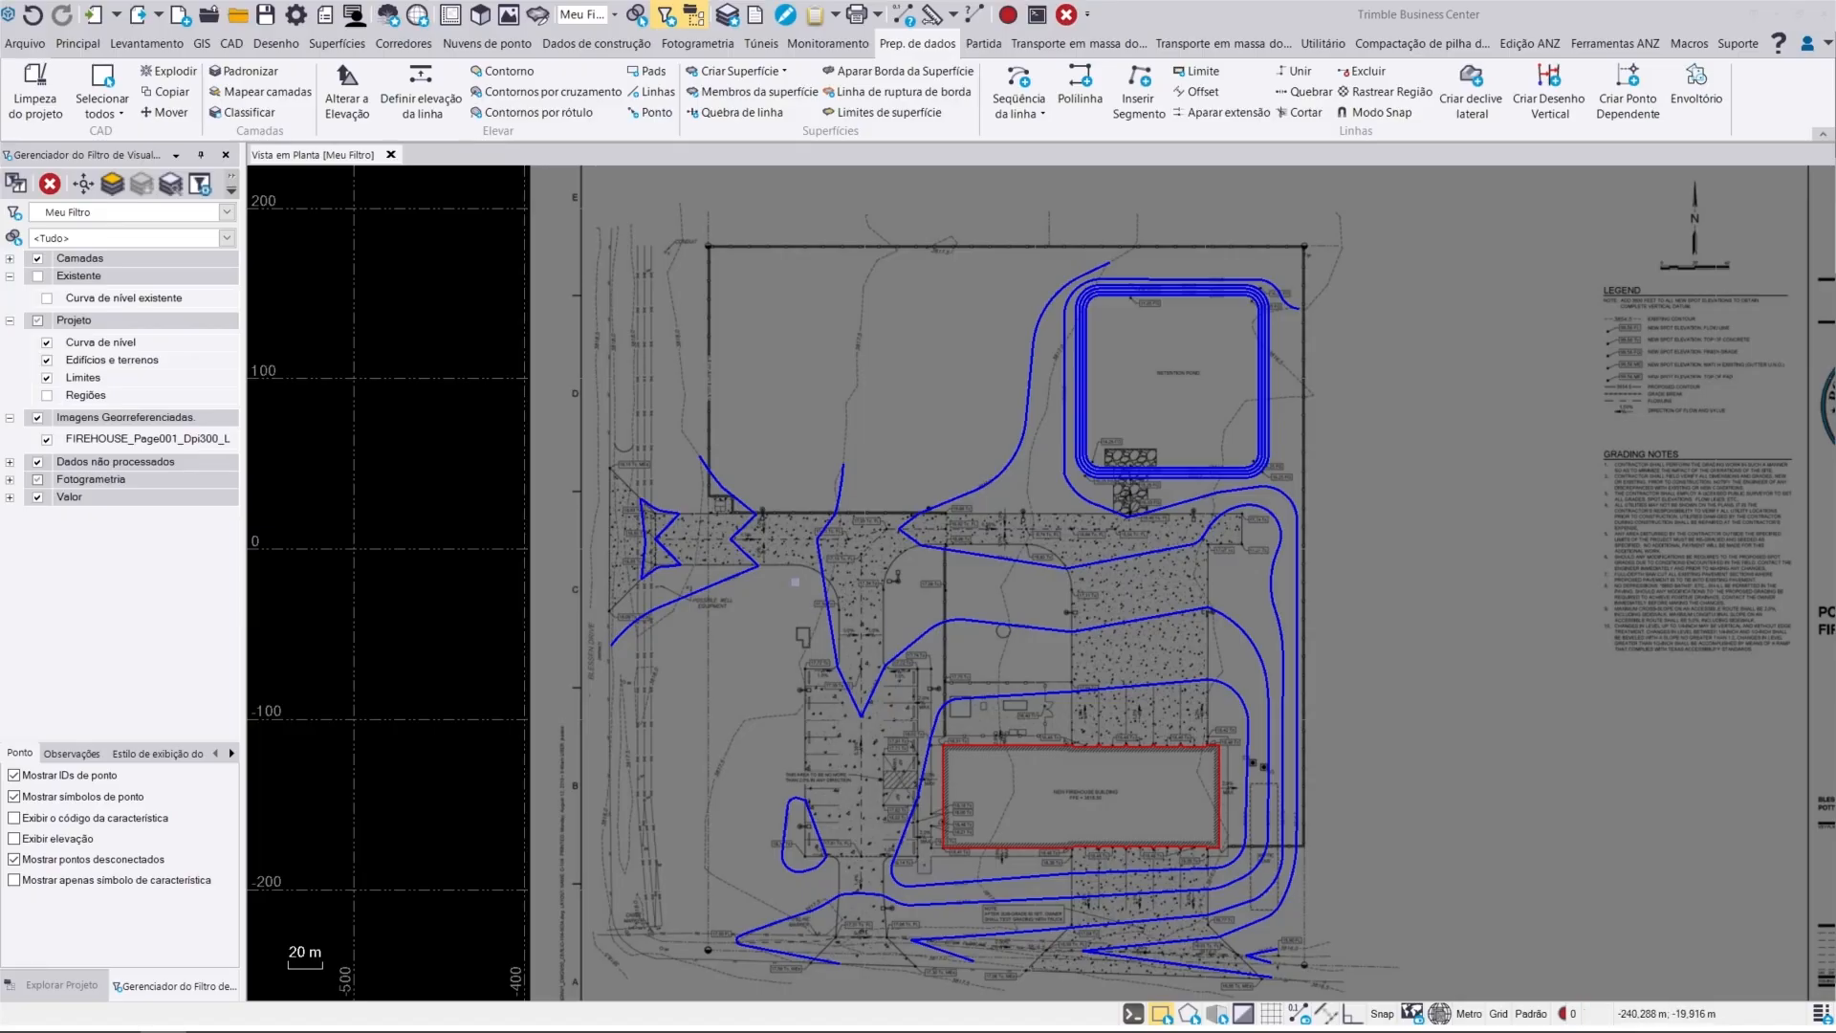
pyautogui.click(46, 396)
# Step: Set the view filter's zero-elevation display option to Normal
pyautogui.click(231, 753)
pyautogui.click(231, 752)
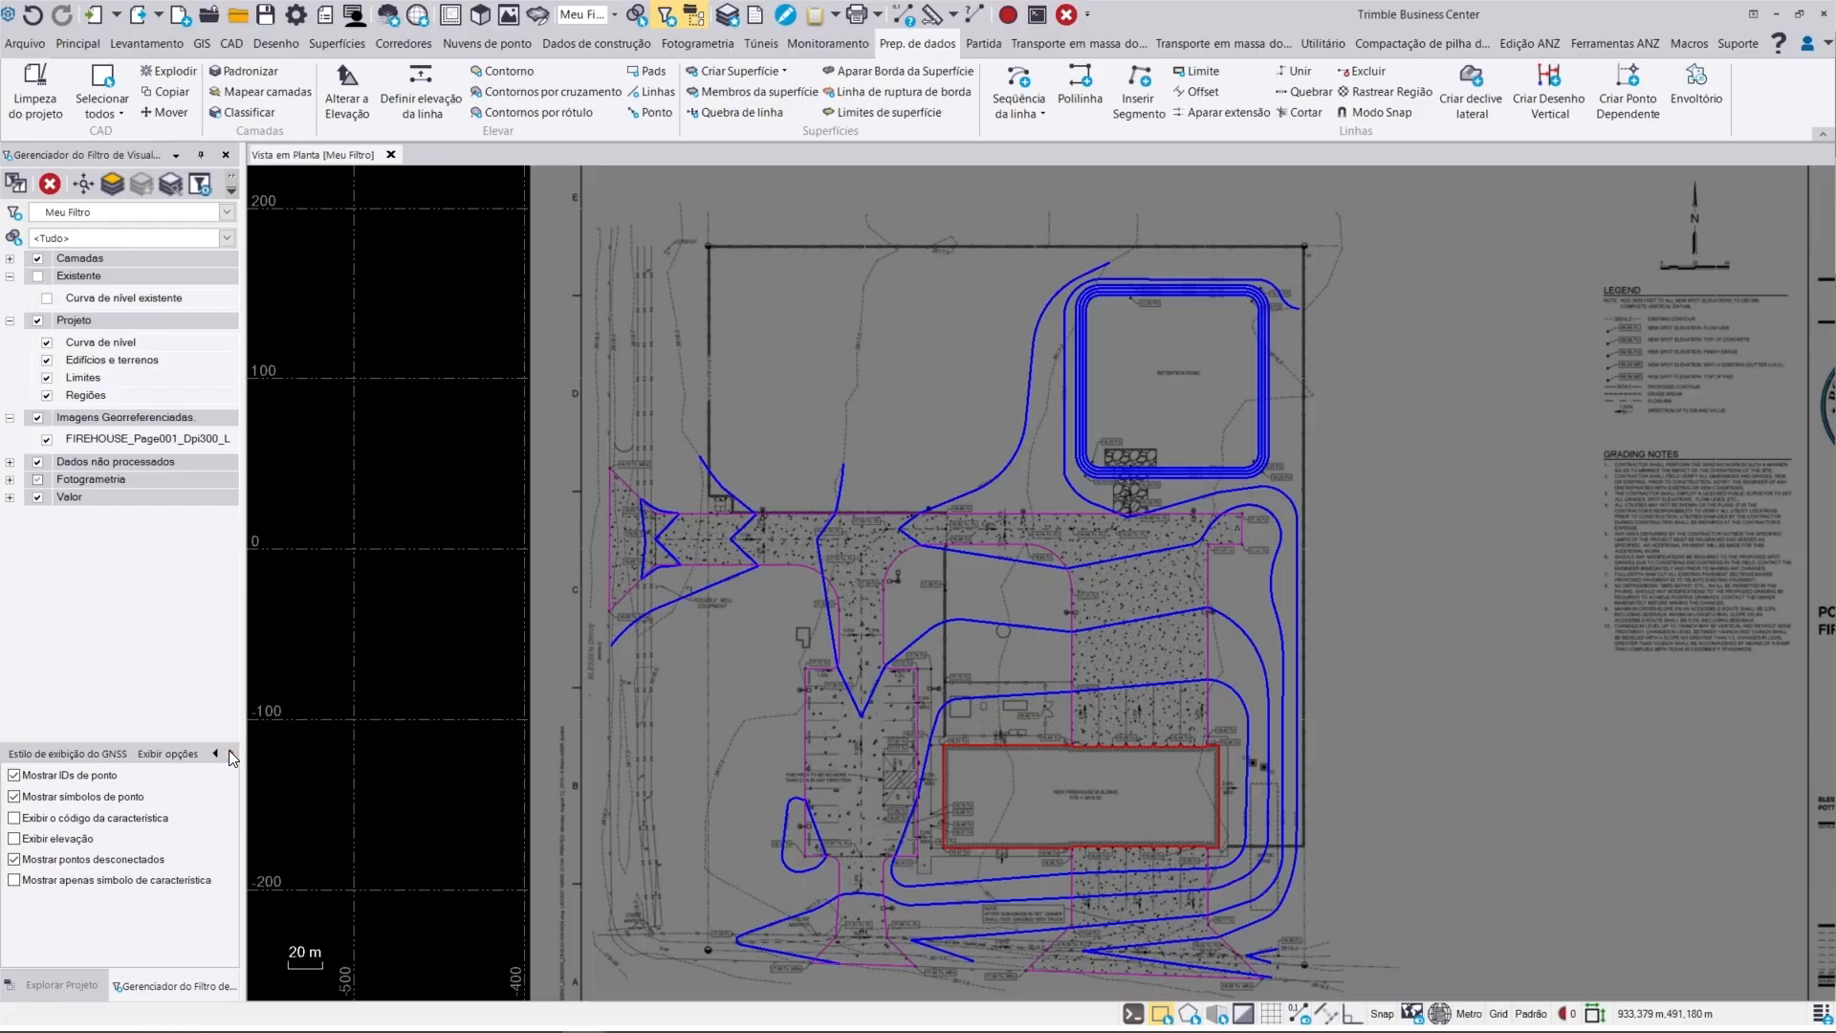
pyautogui.click(170, 752)
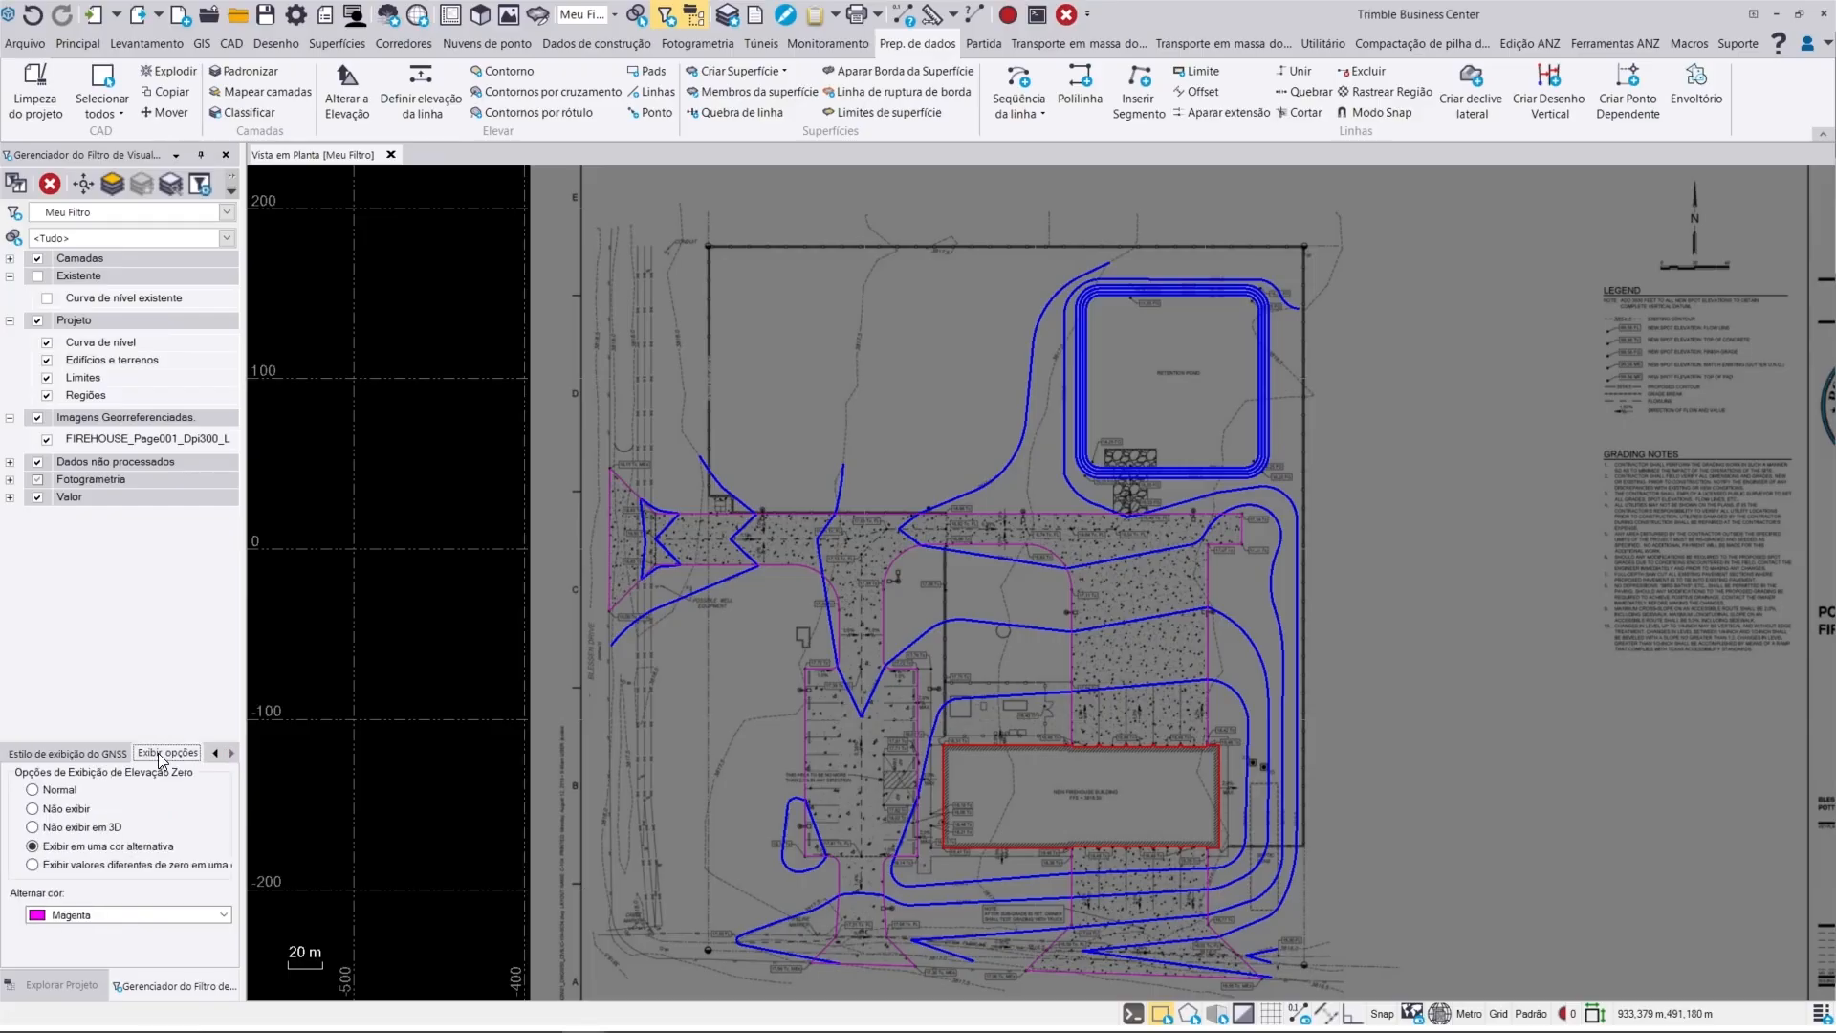
pyautogui.click(33, 789)
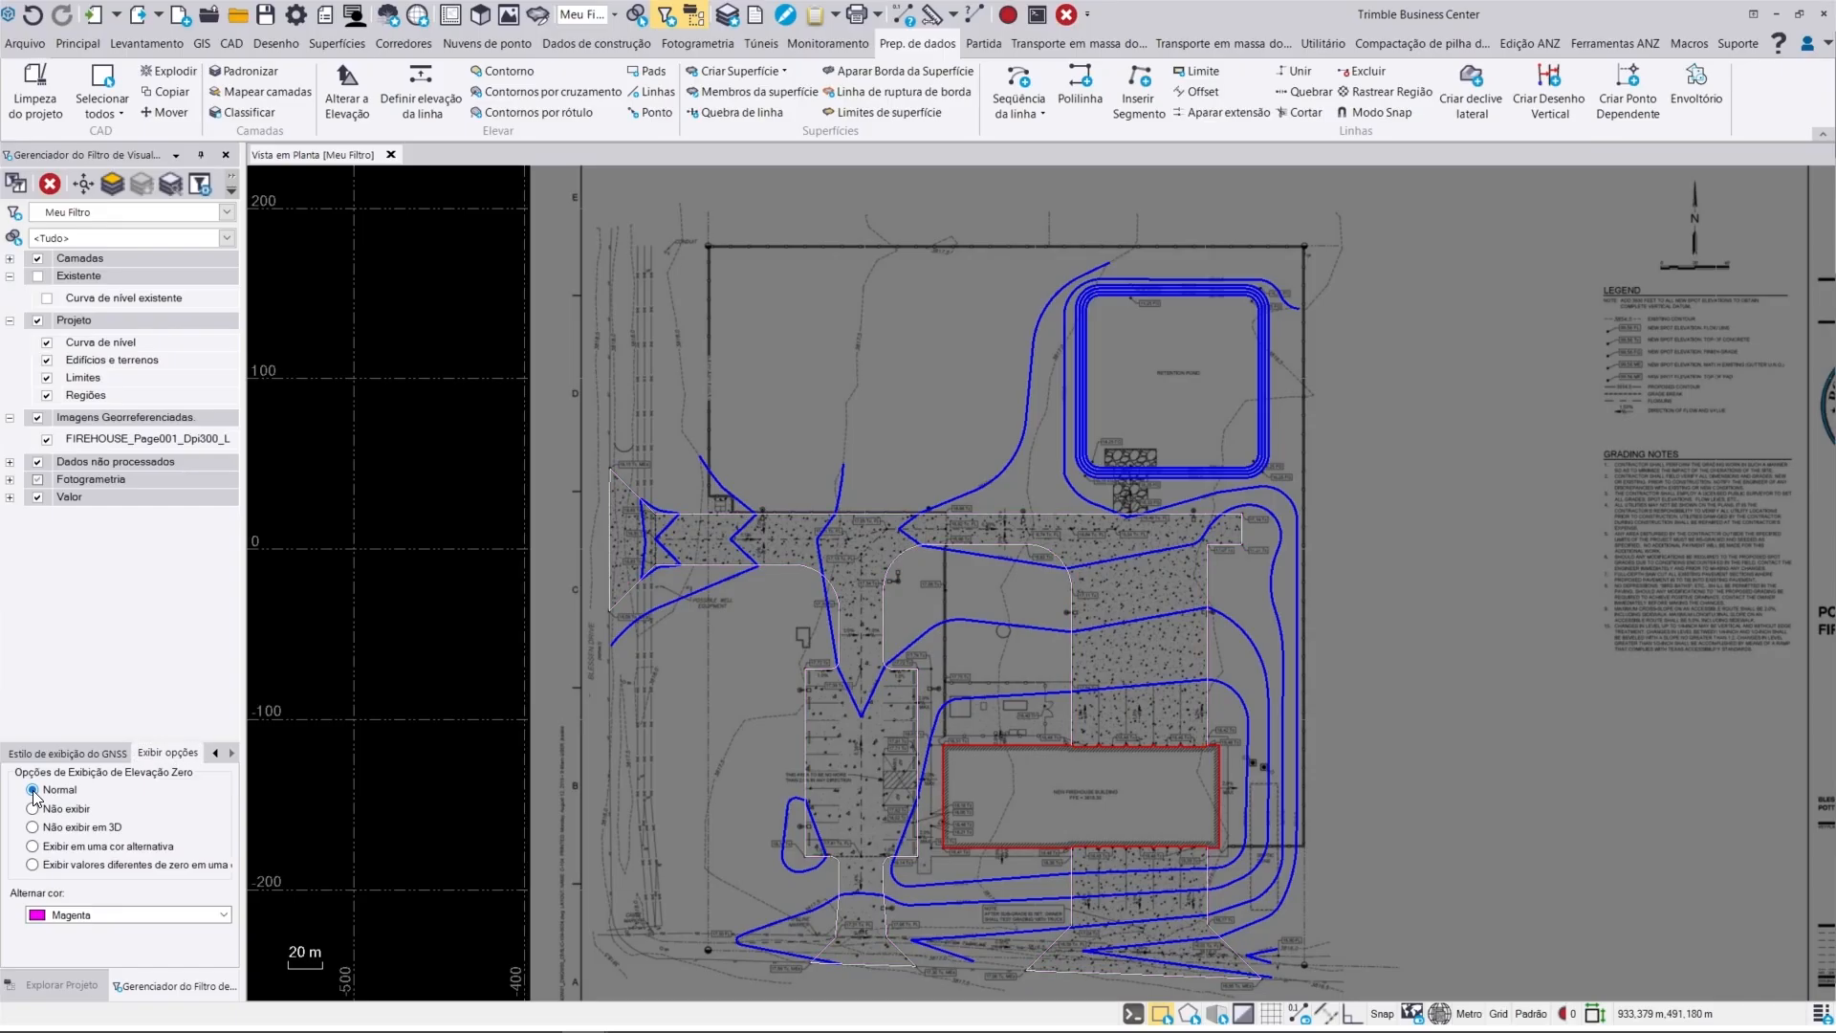
# Step: Start a polyline on the Limites layer around the design area, from above the retention pond down the west side and around the west parking area
pyautogui.middleClick(737, 460)
pyautogui.middleClick(737, 461)
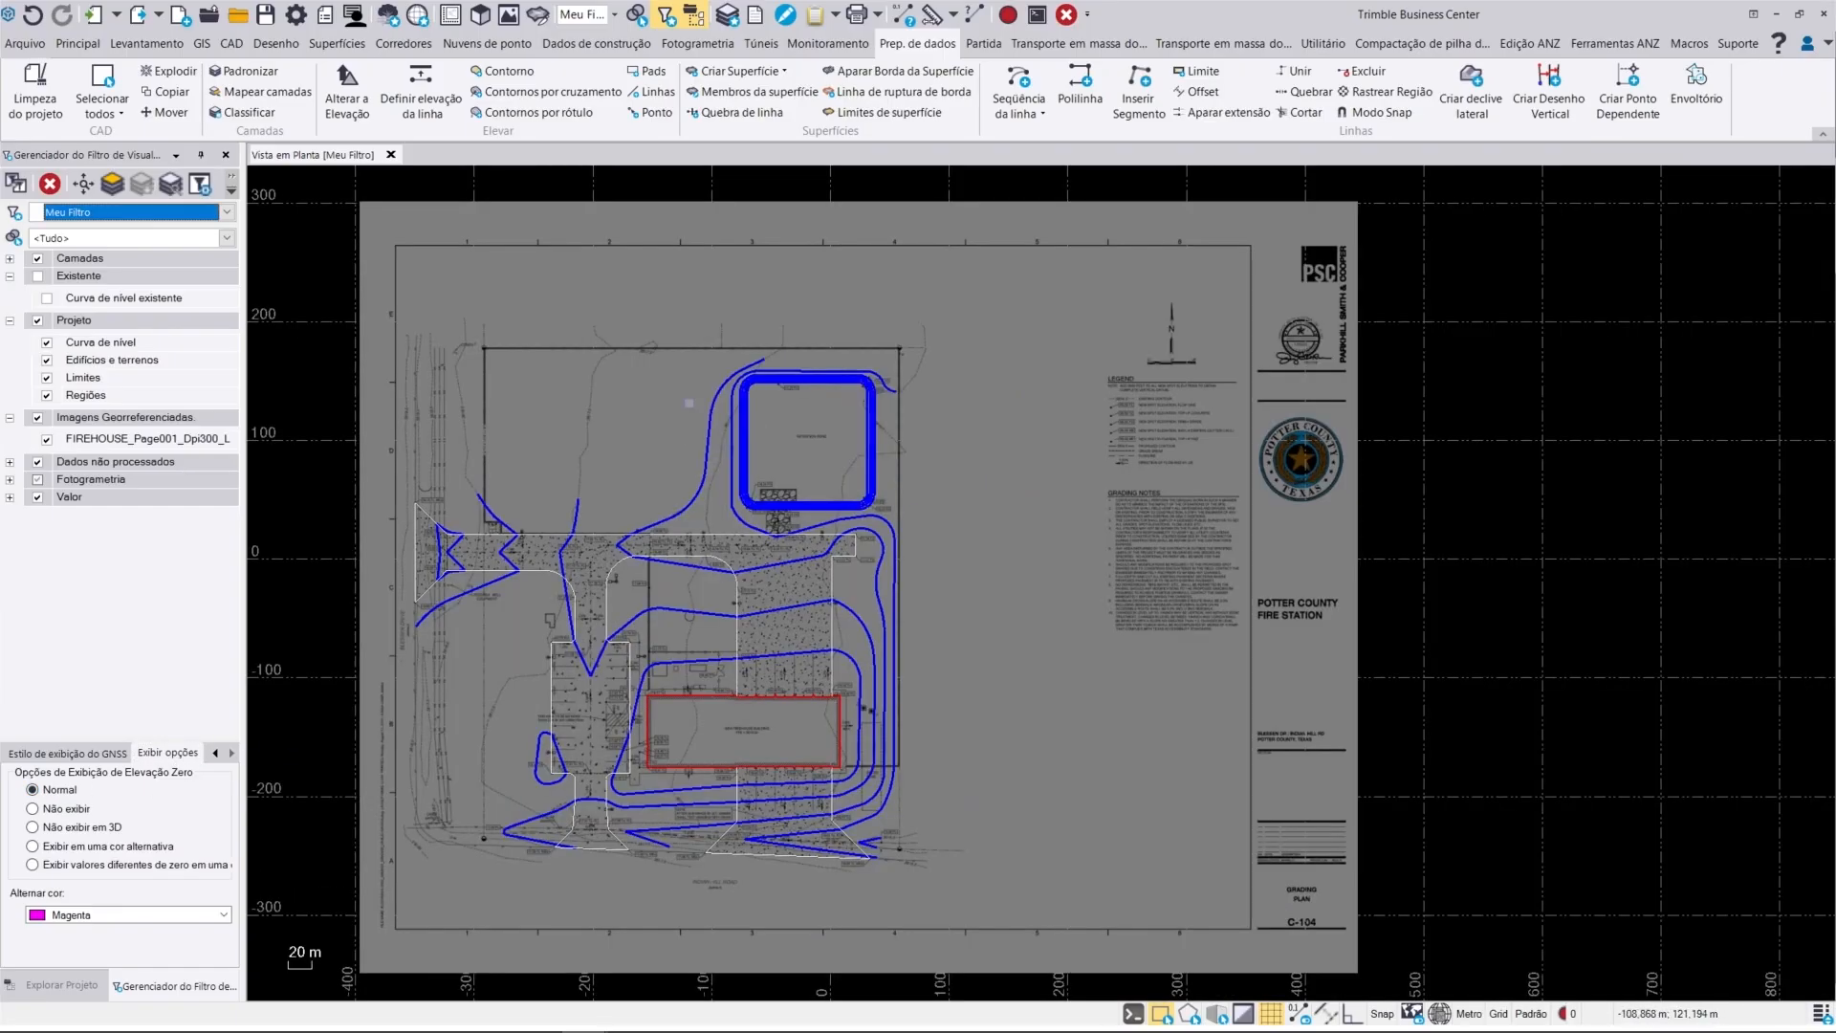
pyautogui.click(231, 44)
pyautogui.click(683, 82)
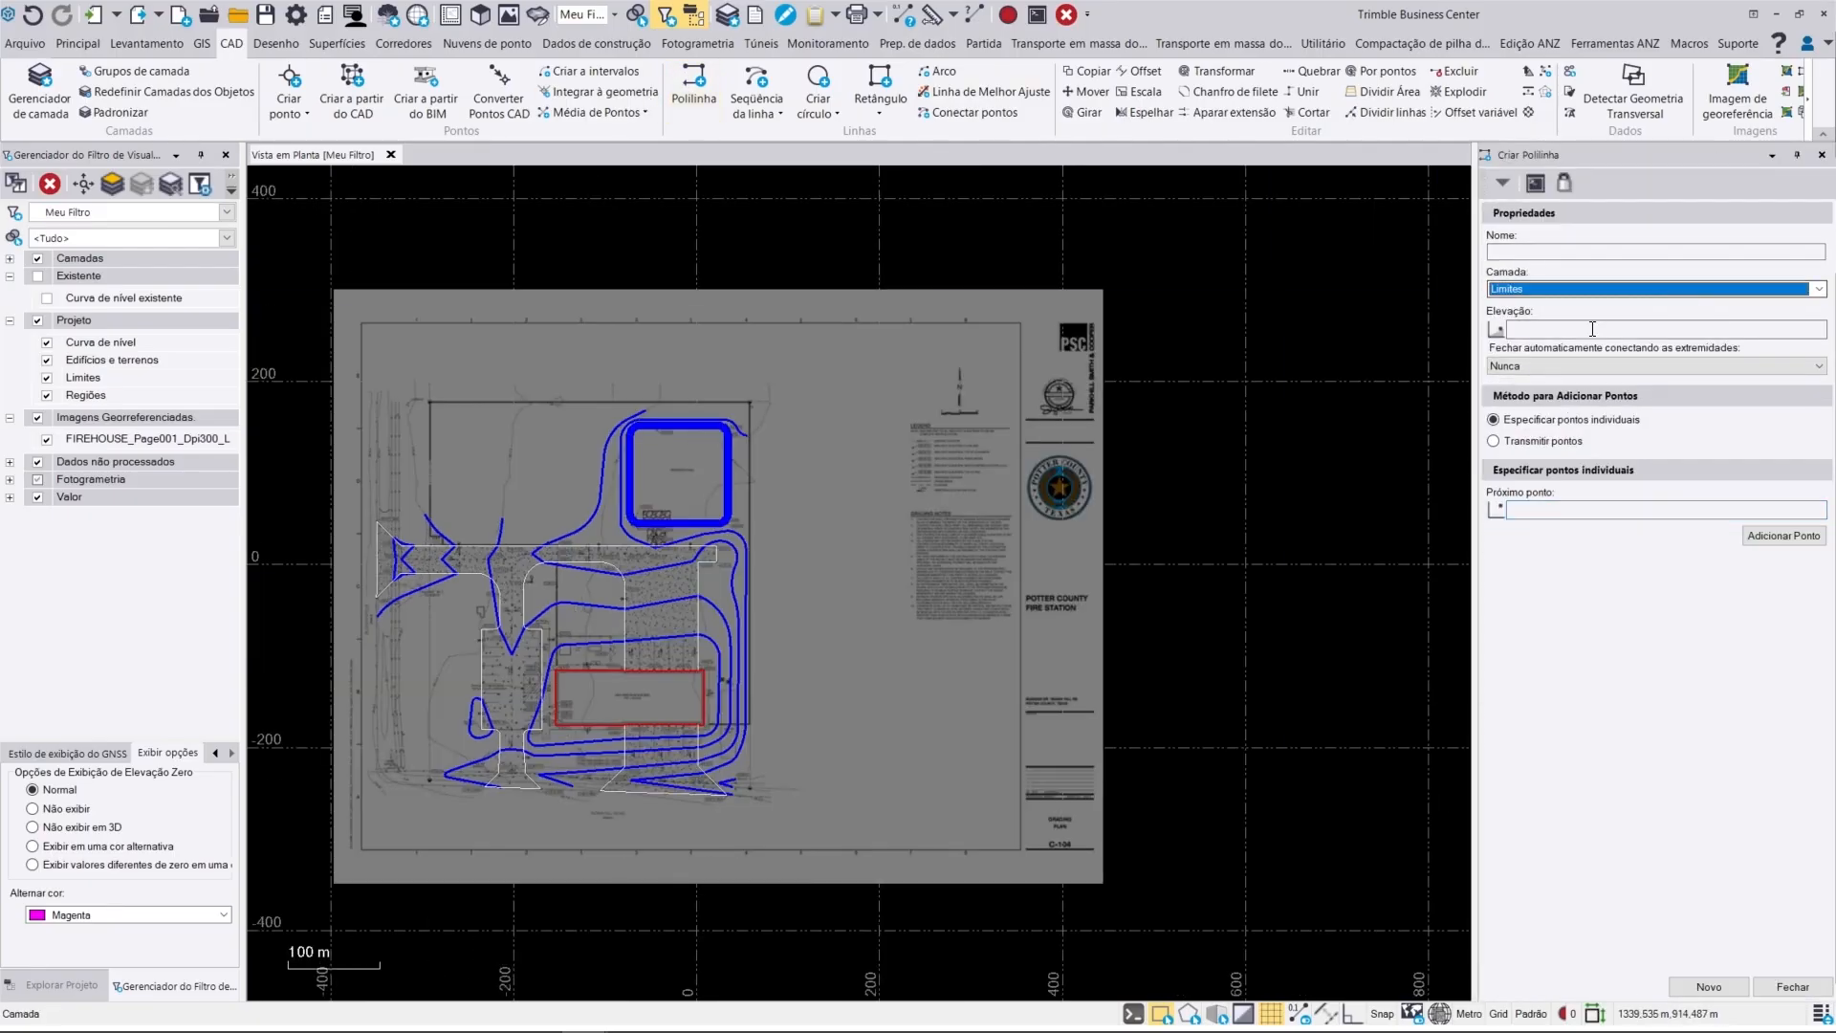
pyautogui.scroll(5, 819, 428)
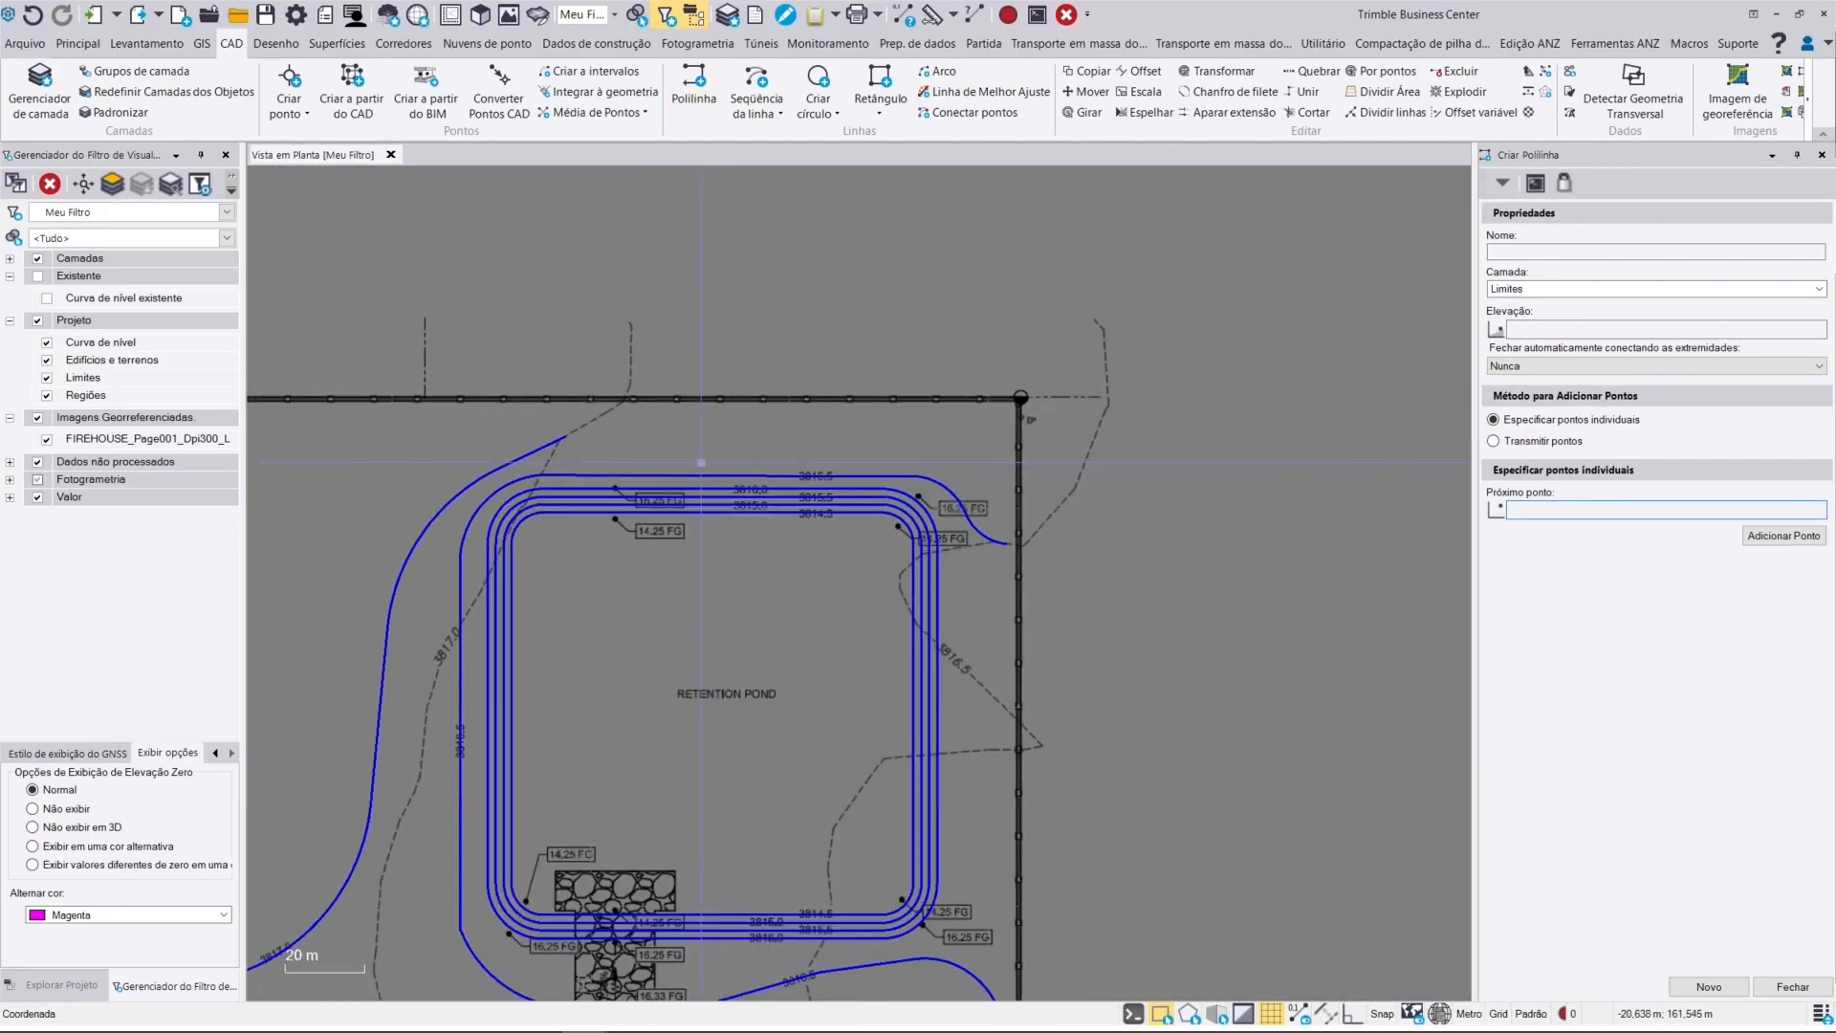
pyautogui.moveTo(700, 544); pyautogui.dragTo(1050, 216, button='middle')
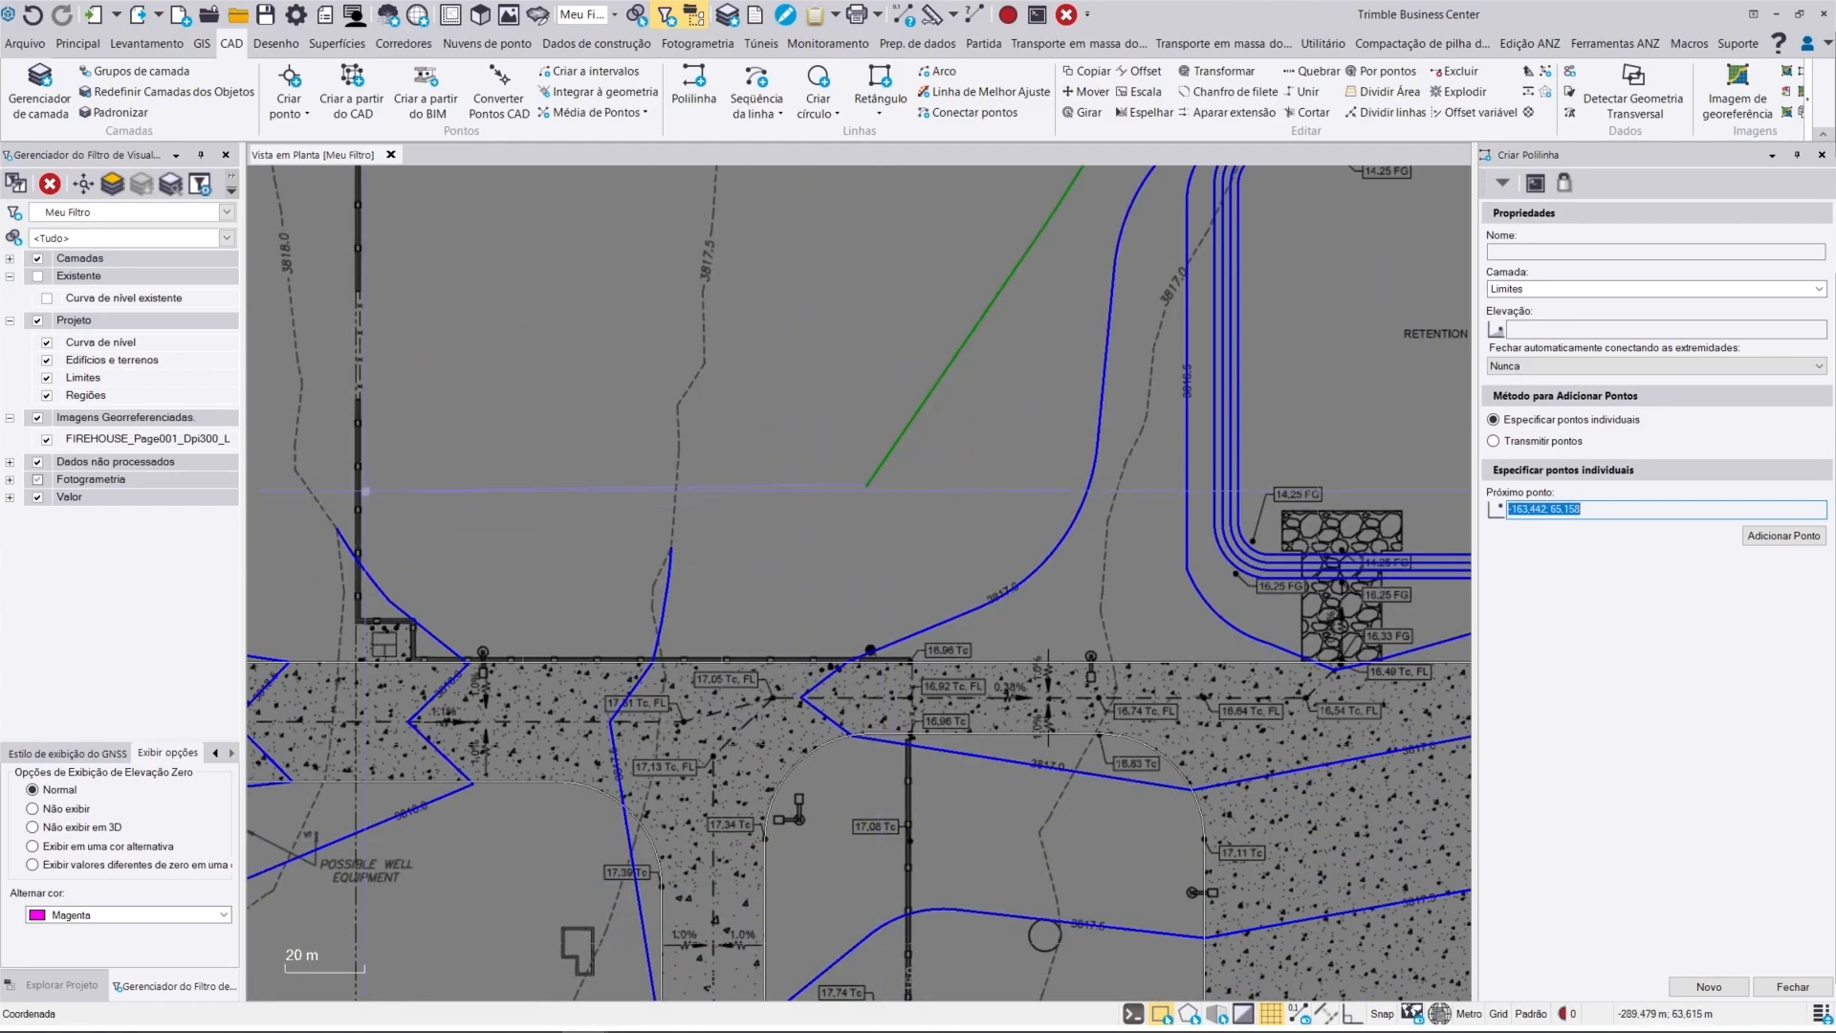
pyautogui.moveTo(360, 491); pyautogui.dragTo(1049, 418, button='middle')
pyautogui.moveTo(794, 439); pyautogui.dragTo(767, 93, button='middle')
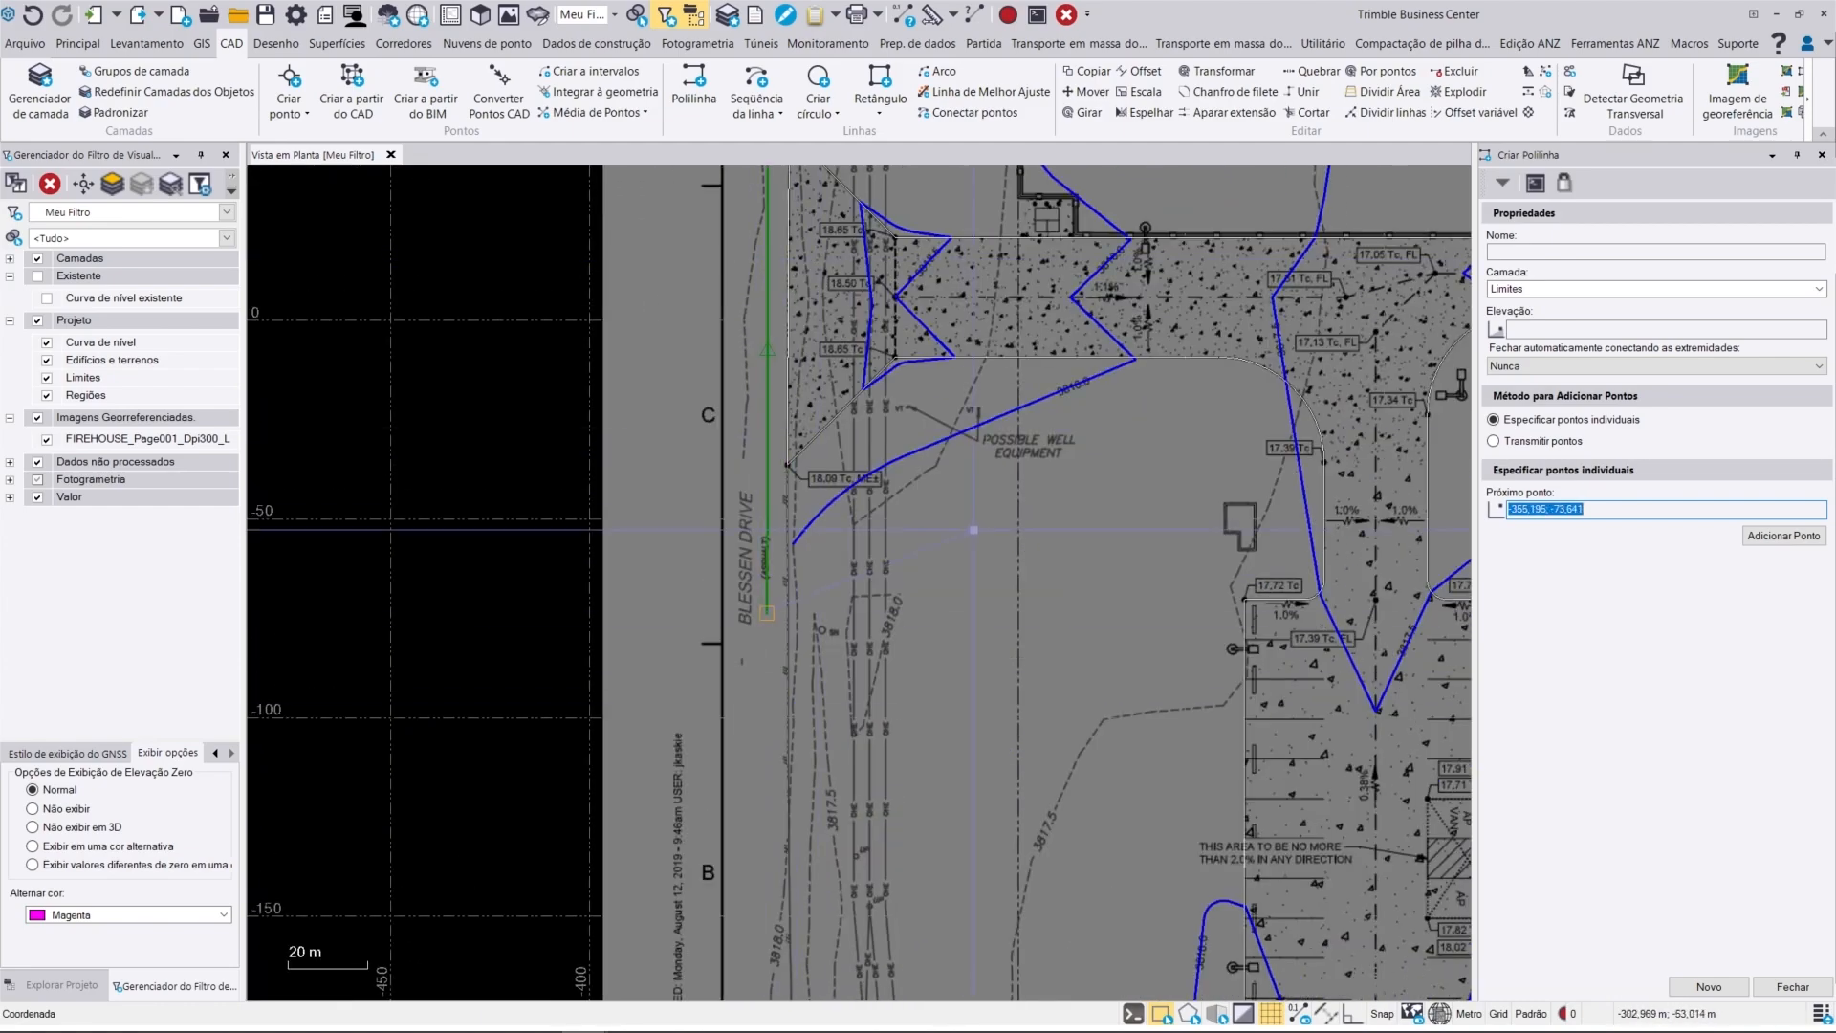
pyautogui.scroll(-2, 894, 516)
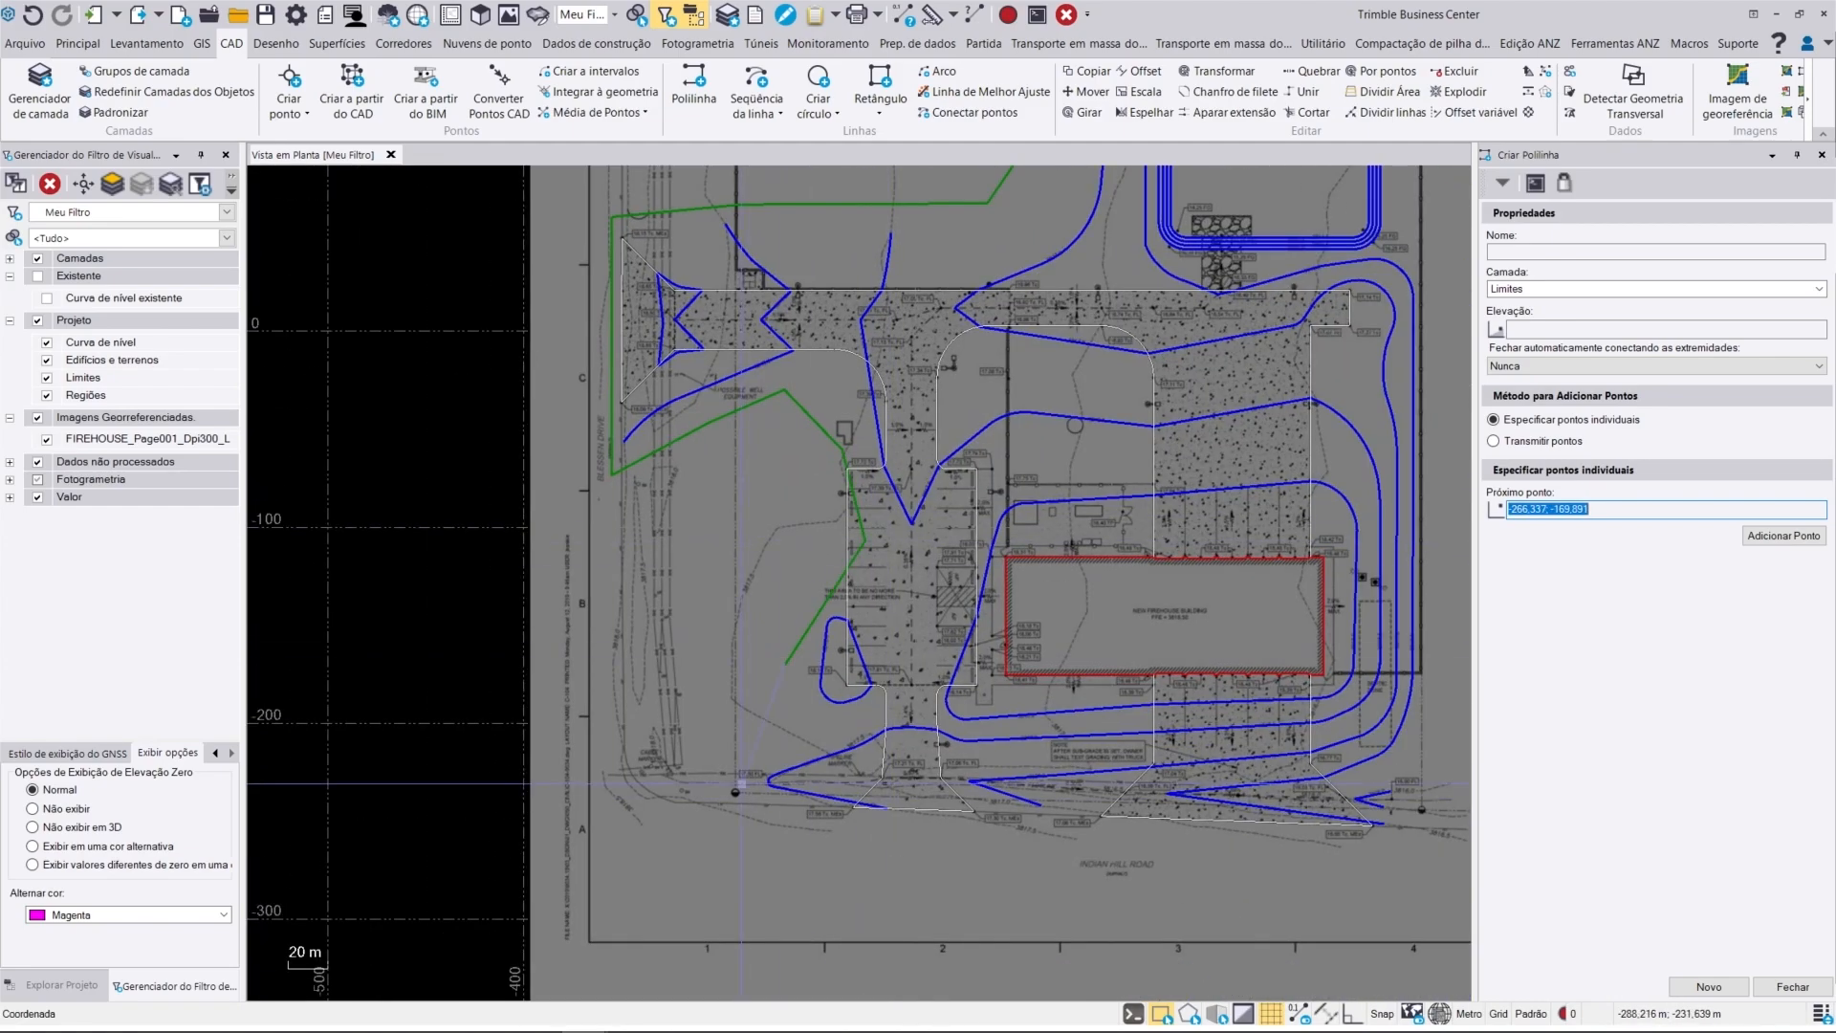
# Step: Continue the boundary polyline along the southern road and up the east property line, closing it at its start above the retention pond
pyautogui.click(1436, 830)
pyautogui.moveTo(1383, 685); pyautogui.dragTo(995, 875, button='middle')
pyautogui.moveTo(1028, 317); pyautogui.dragTo(995, 436, button='middle')
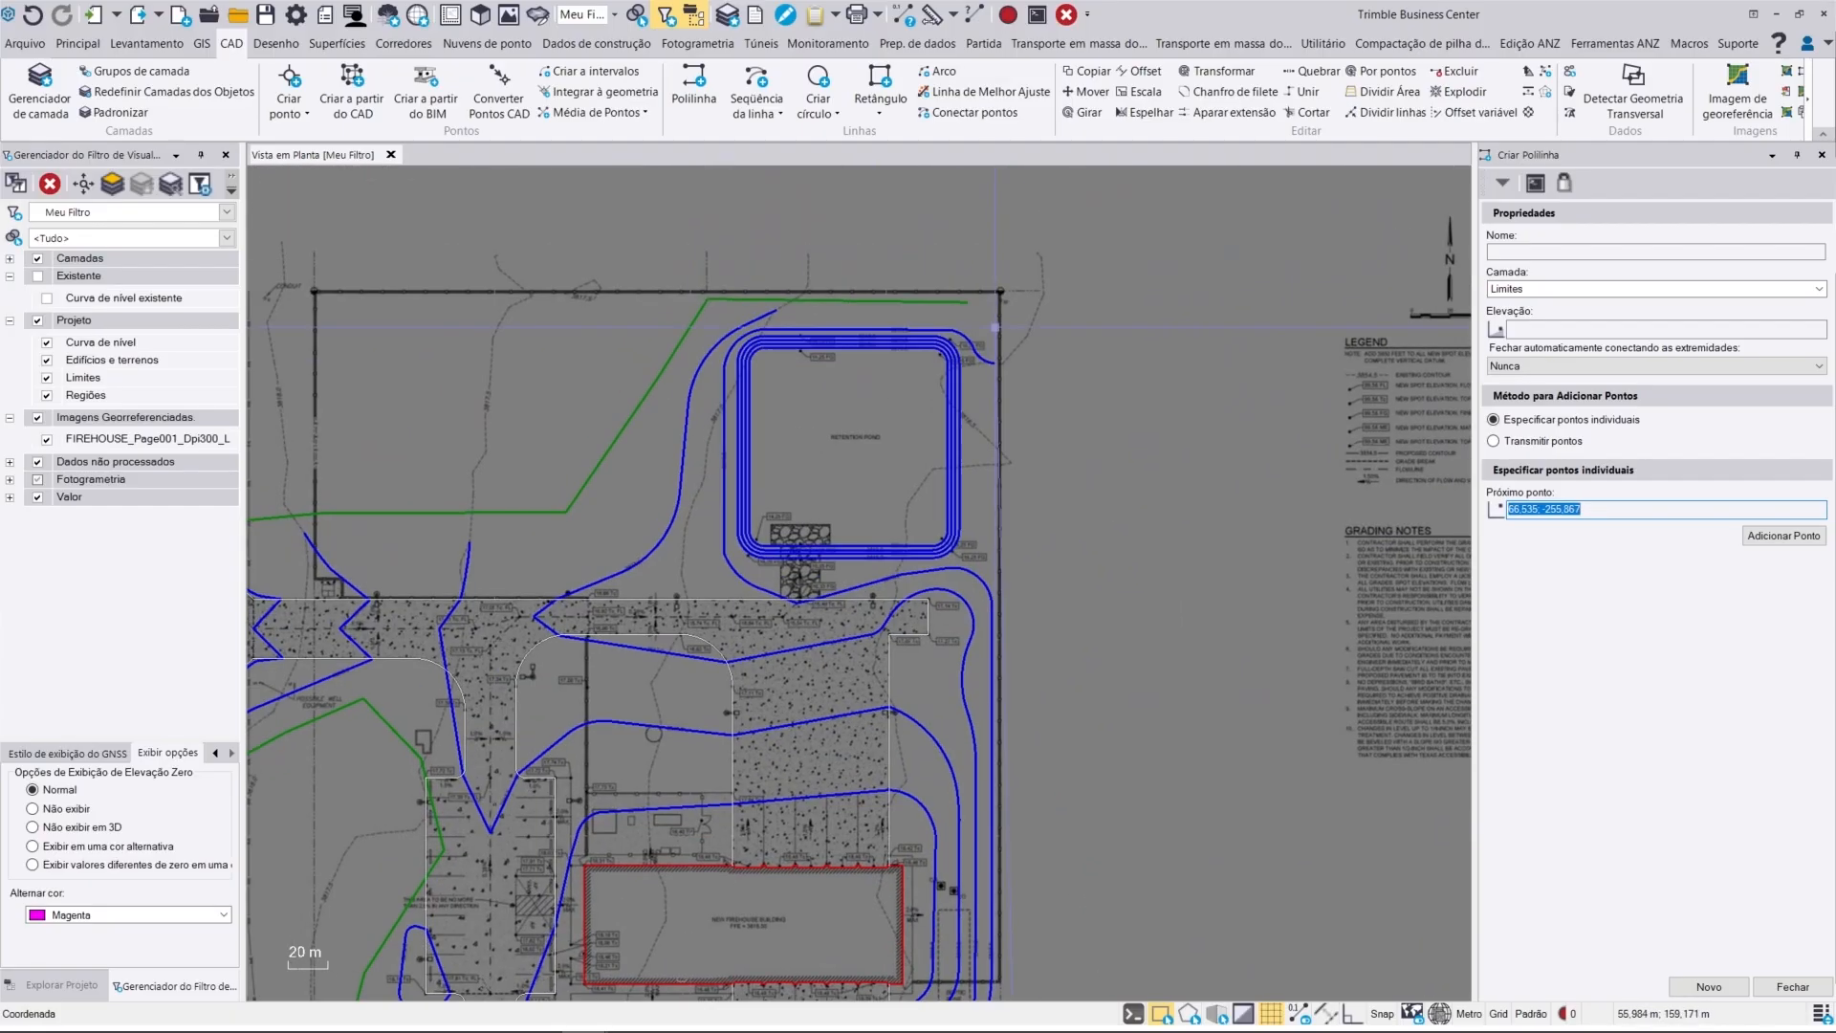
pyautogui.click(1005, 333)
pyautogui.scroll(3, 1007, 341)
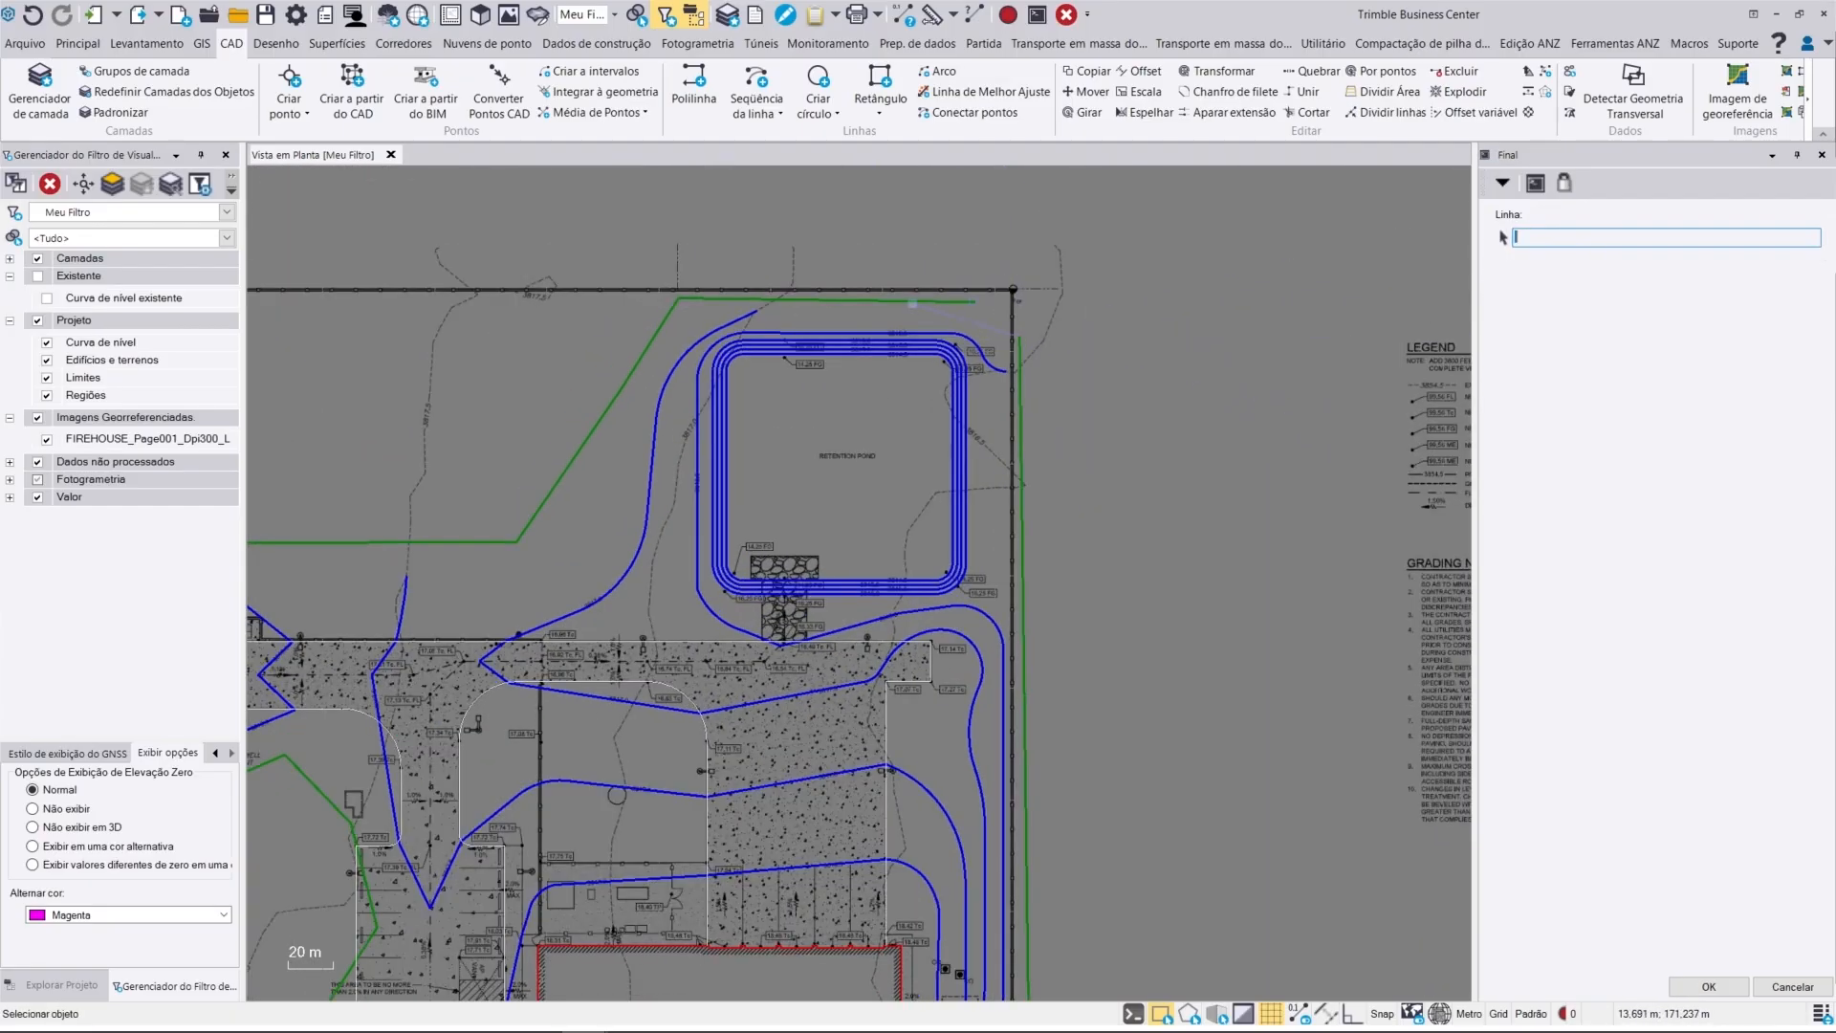
pyautogui.click(1024, 299)
pyautogui.click(1784, 982)
# Step: Show the Existente layer group and hide the Projeto layer group in the plan view
pyautogui.scroll(-3, 856, 461)
pyautogui.moveTo(859, 446); pyautogui.dragTo(1102, 227, button='middle')
pyautogui.scroll(-5, 1065, 238)
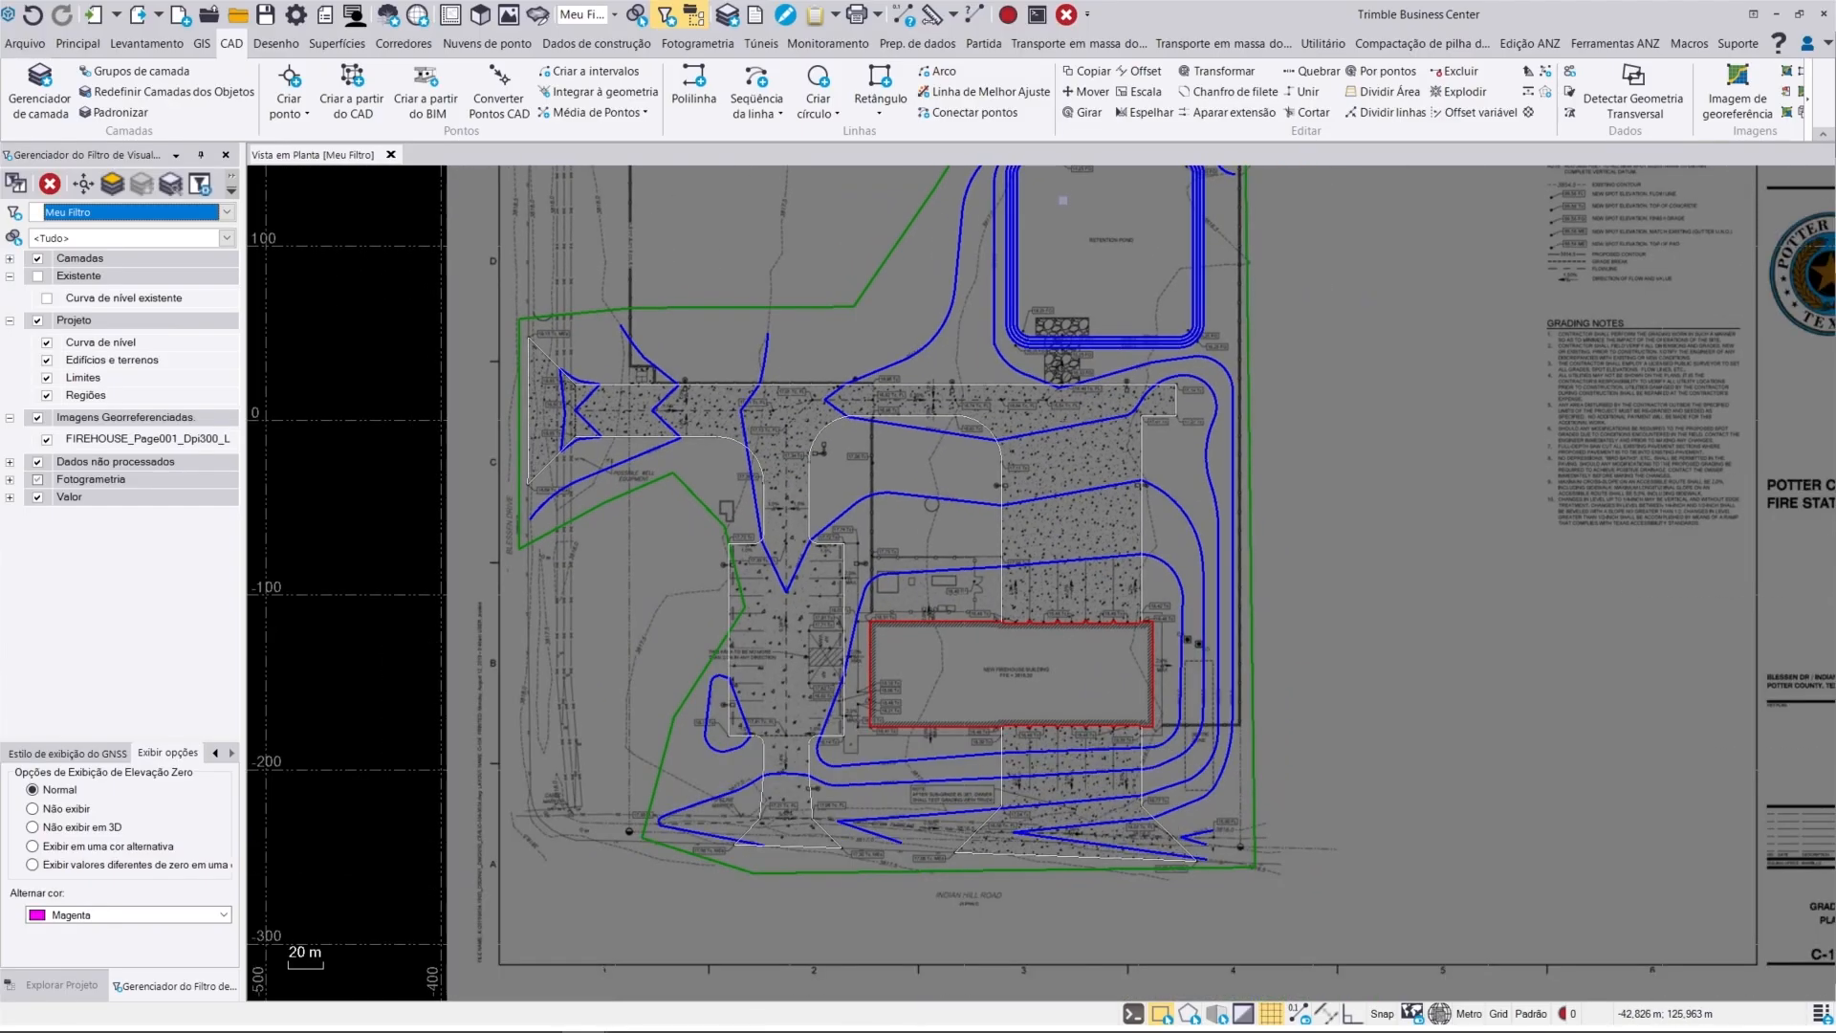
pyautogui.click(38, 276)
pyautogui.click(38, 321)
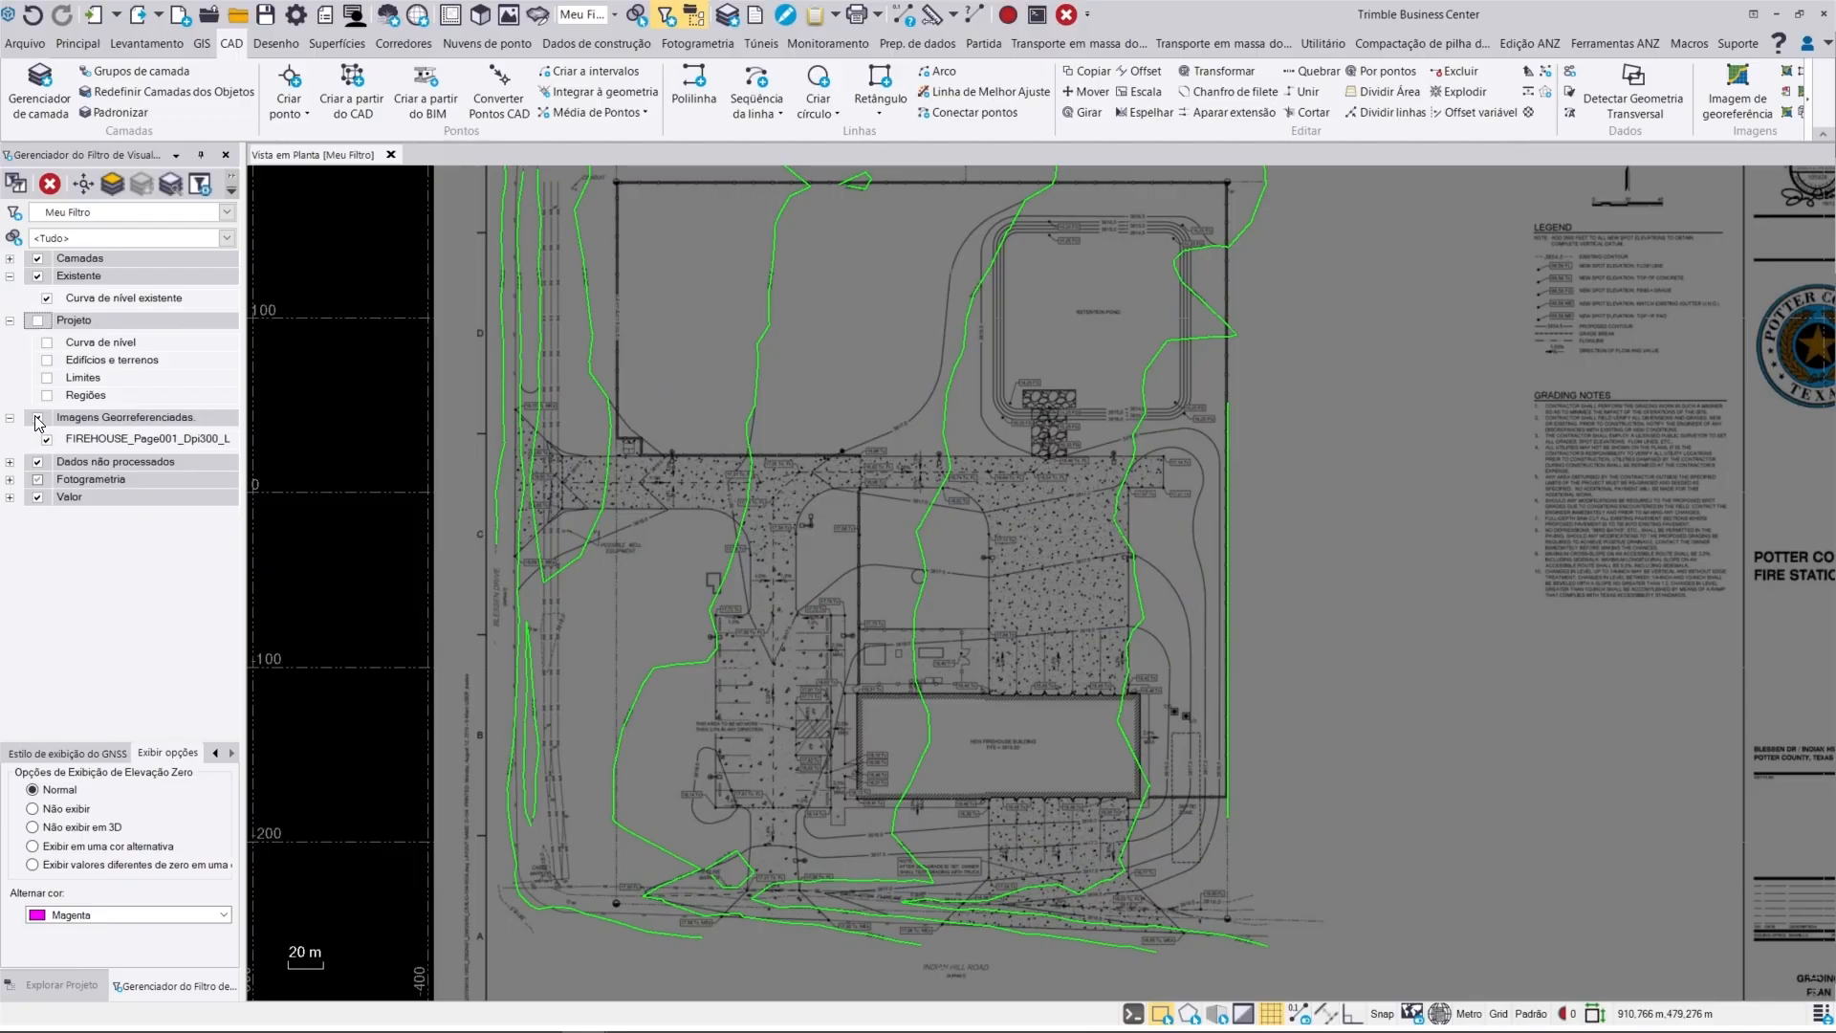
pyautogui.scroll(-2, 417, 508)
pyautogui.moveTo(742, 418); pyautogui.dragTo(808, 458, button='middle')
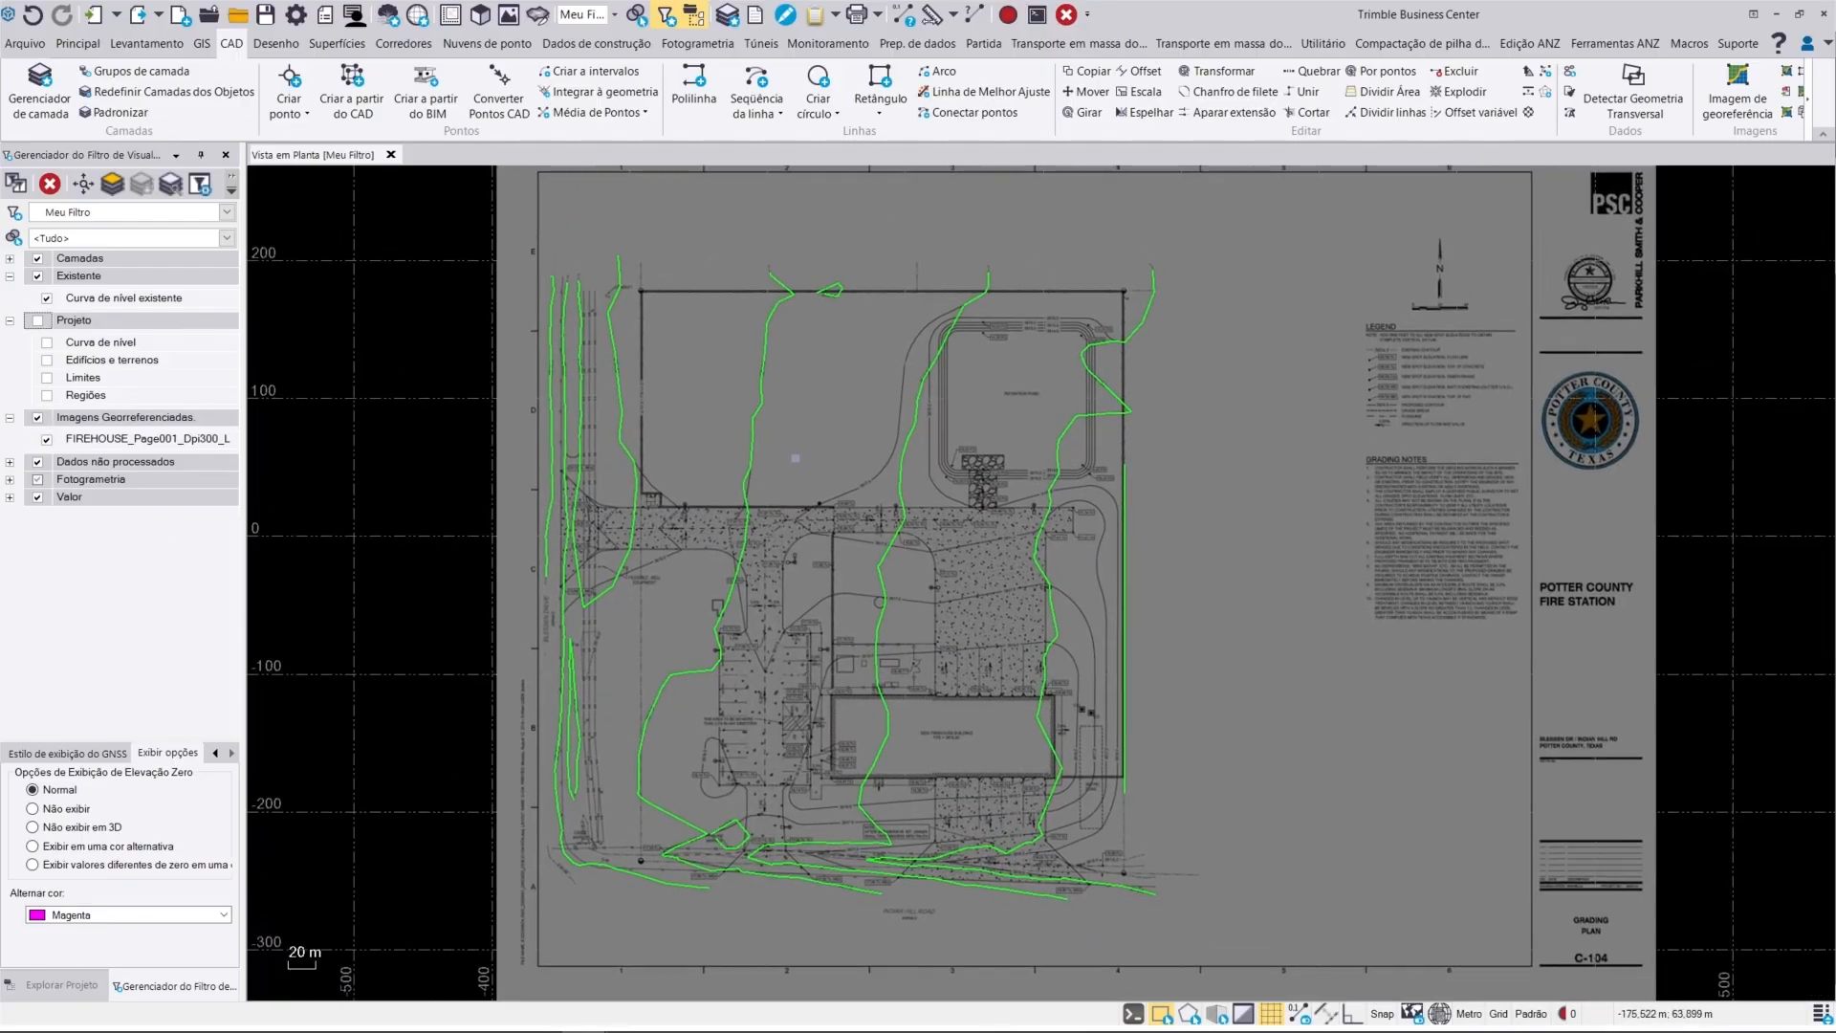
# Step: Create a surface named Superfície1 from all the existing contour lines
pyautogui.click(336, 43)
pyautogui.click(55, 71)
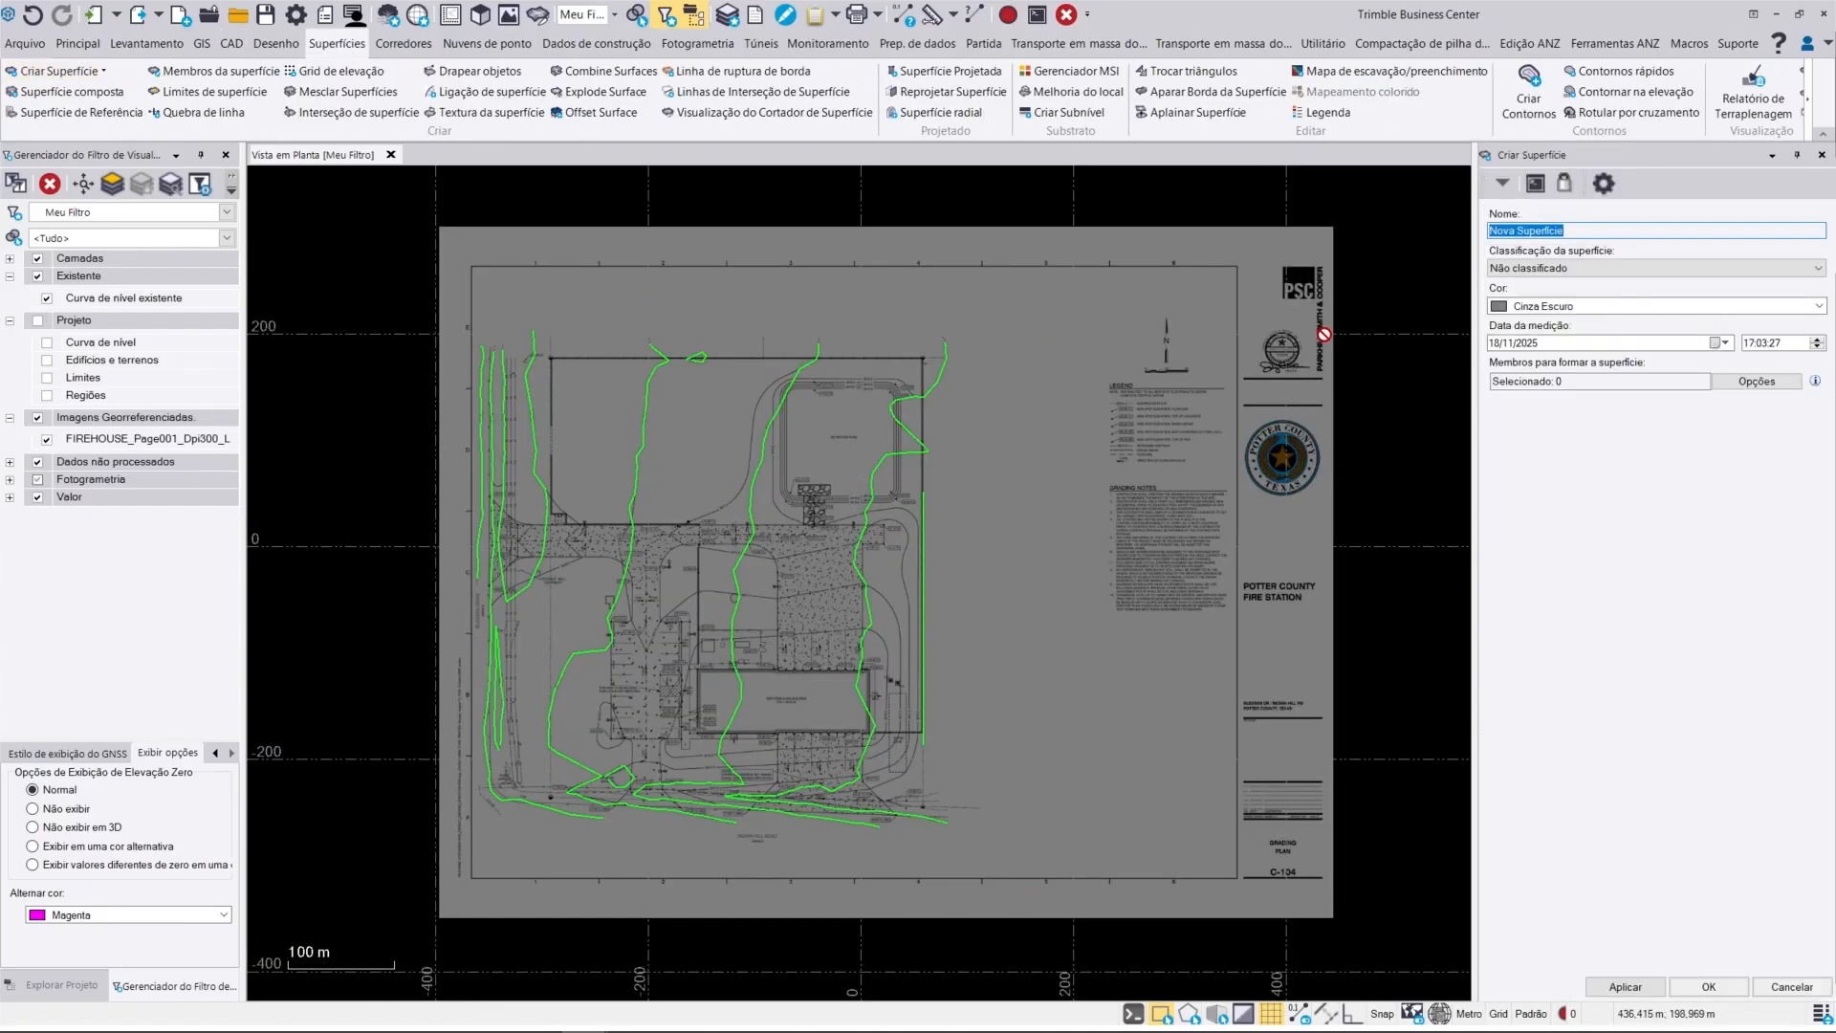
pyautogui.moveTo(1508, 231); pyautogui.dragTo(1467, 231)
pyautogui.press('BackSpace')
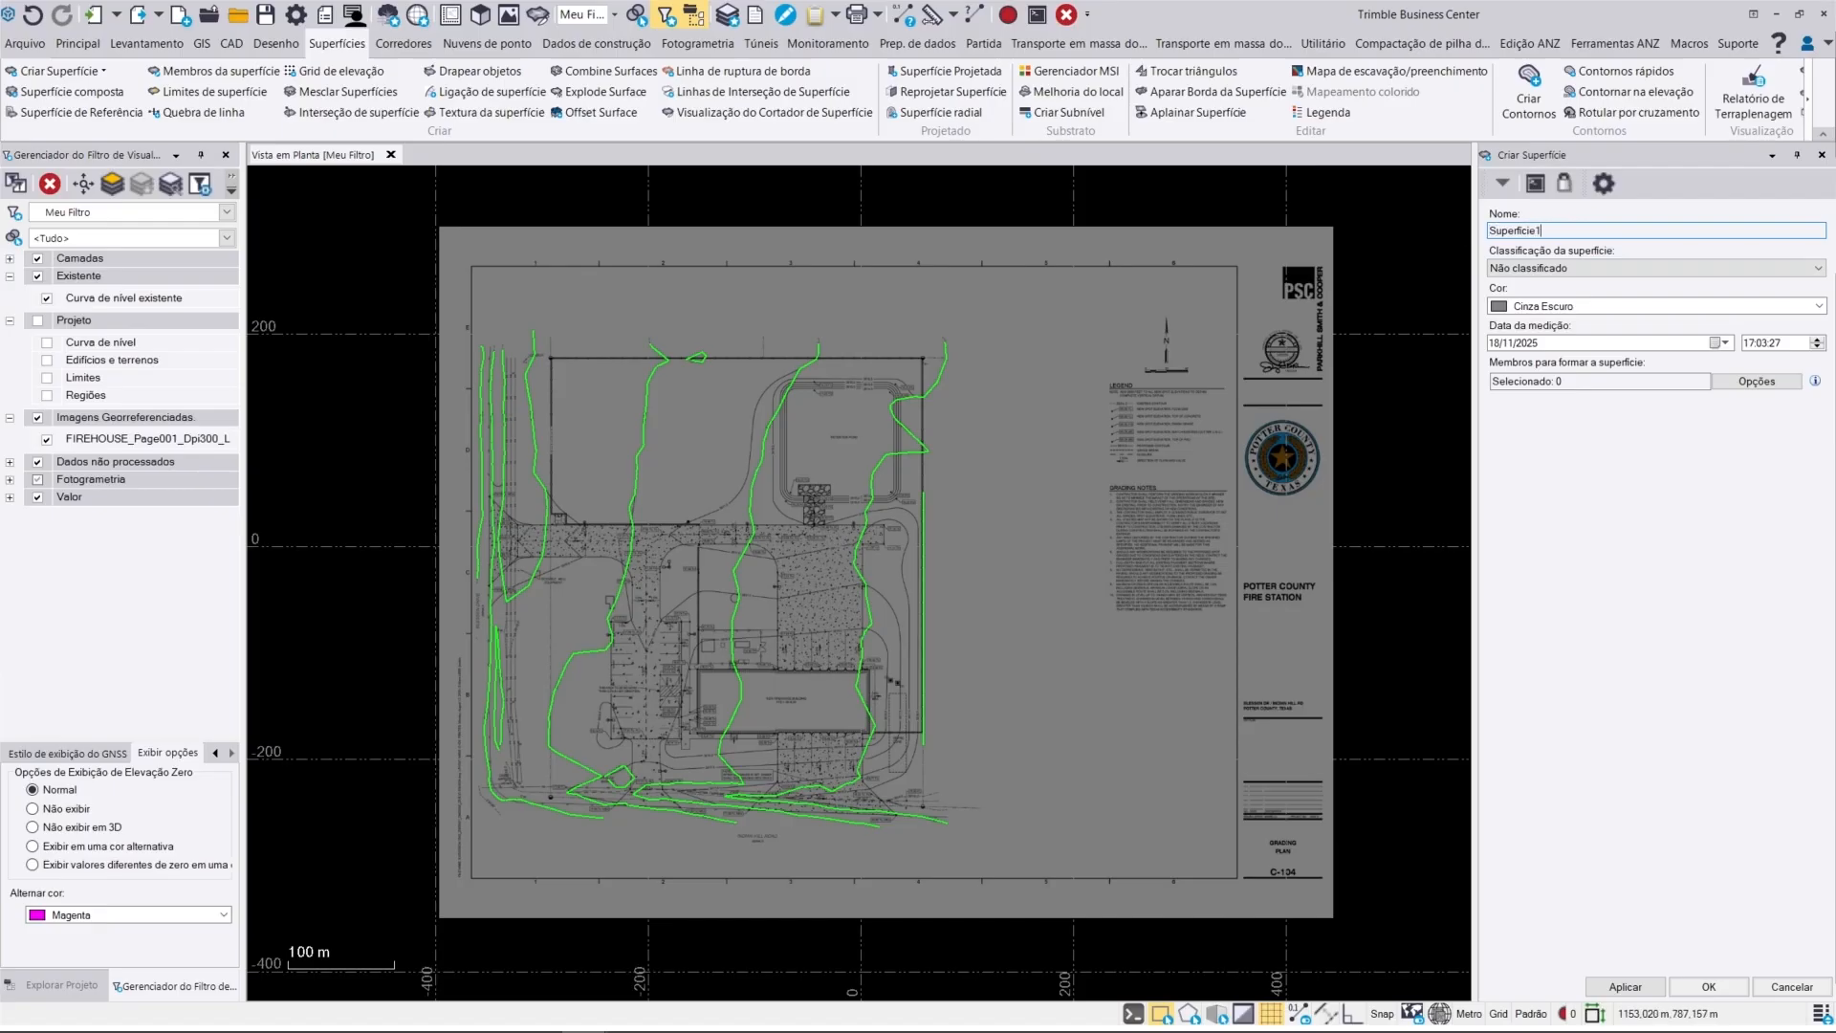
pyautogui.click(1583, 381)
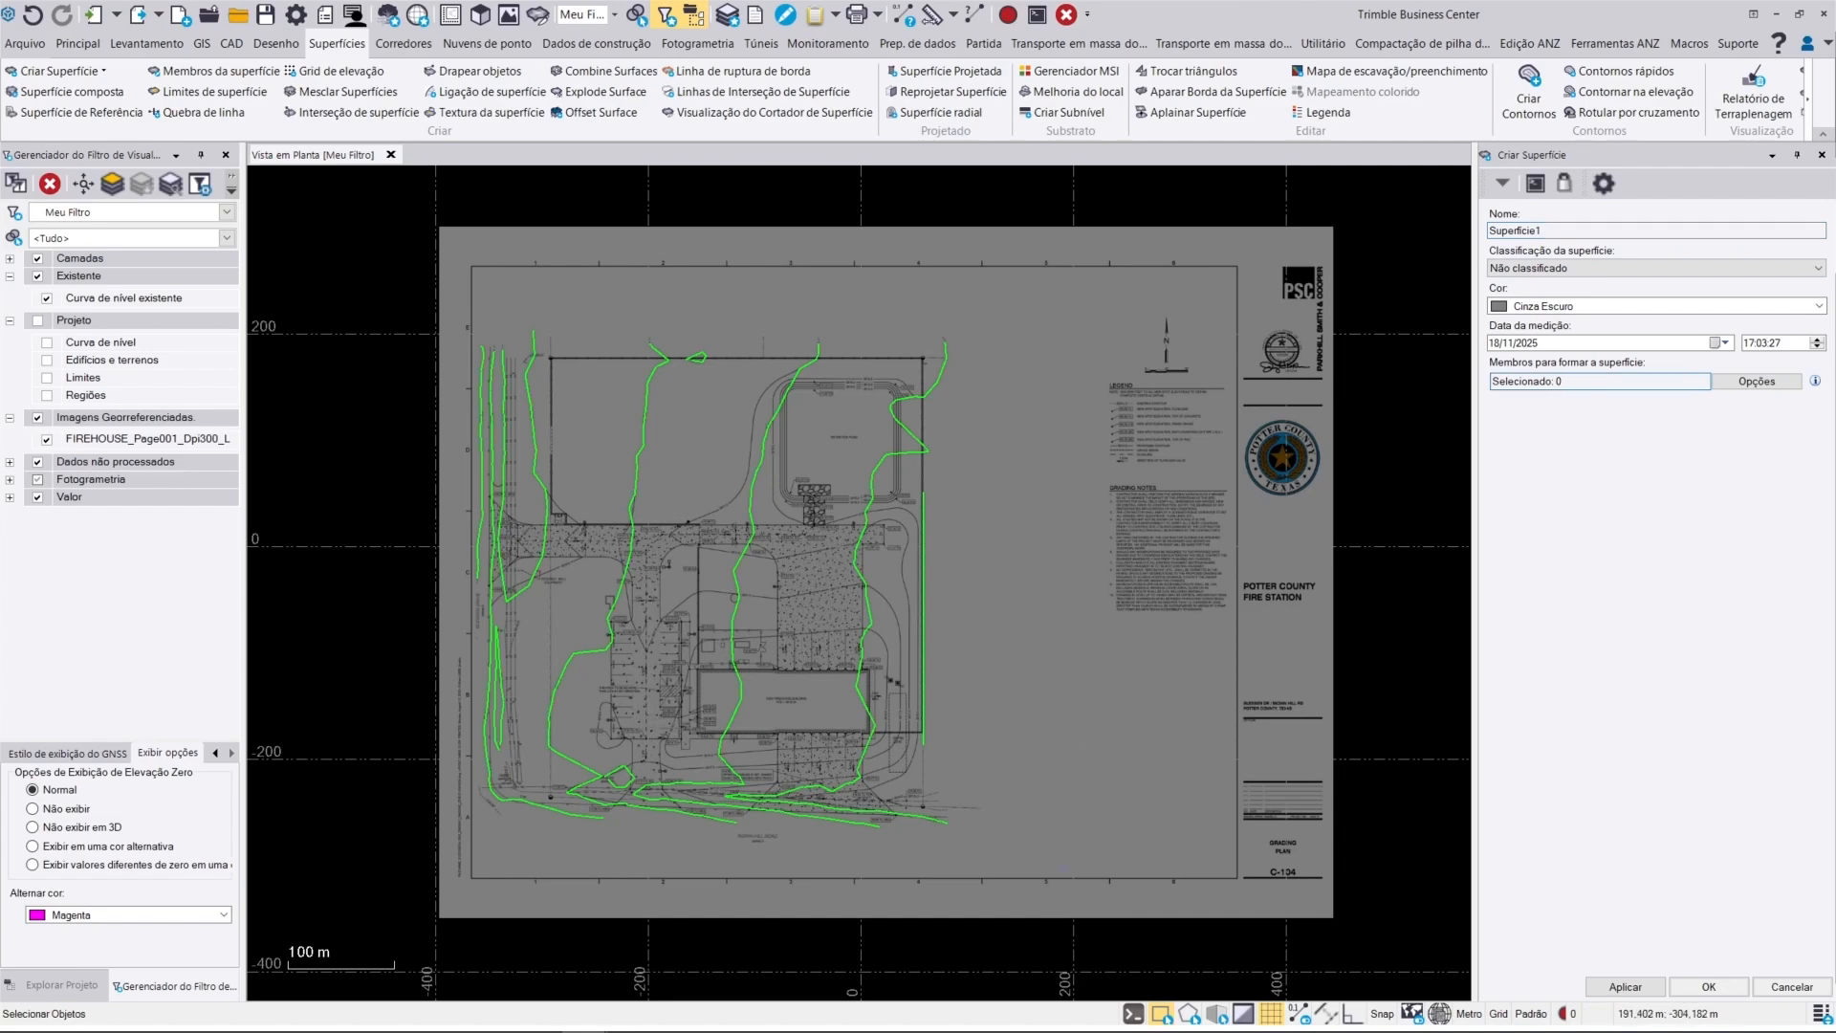
pyautogui.moveTo(1064, 869); pyautogui.dragTo(470, 286)
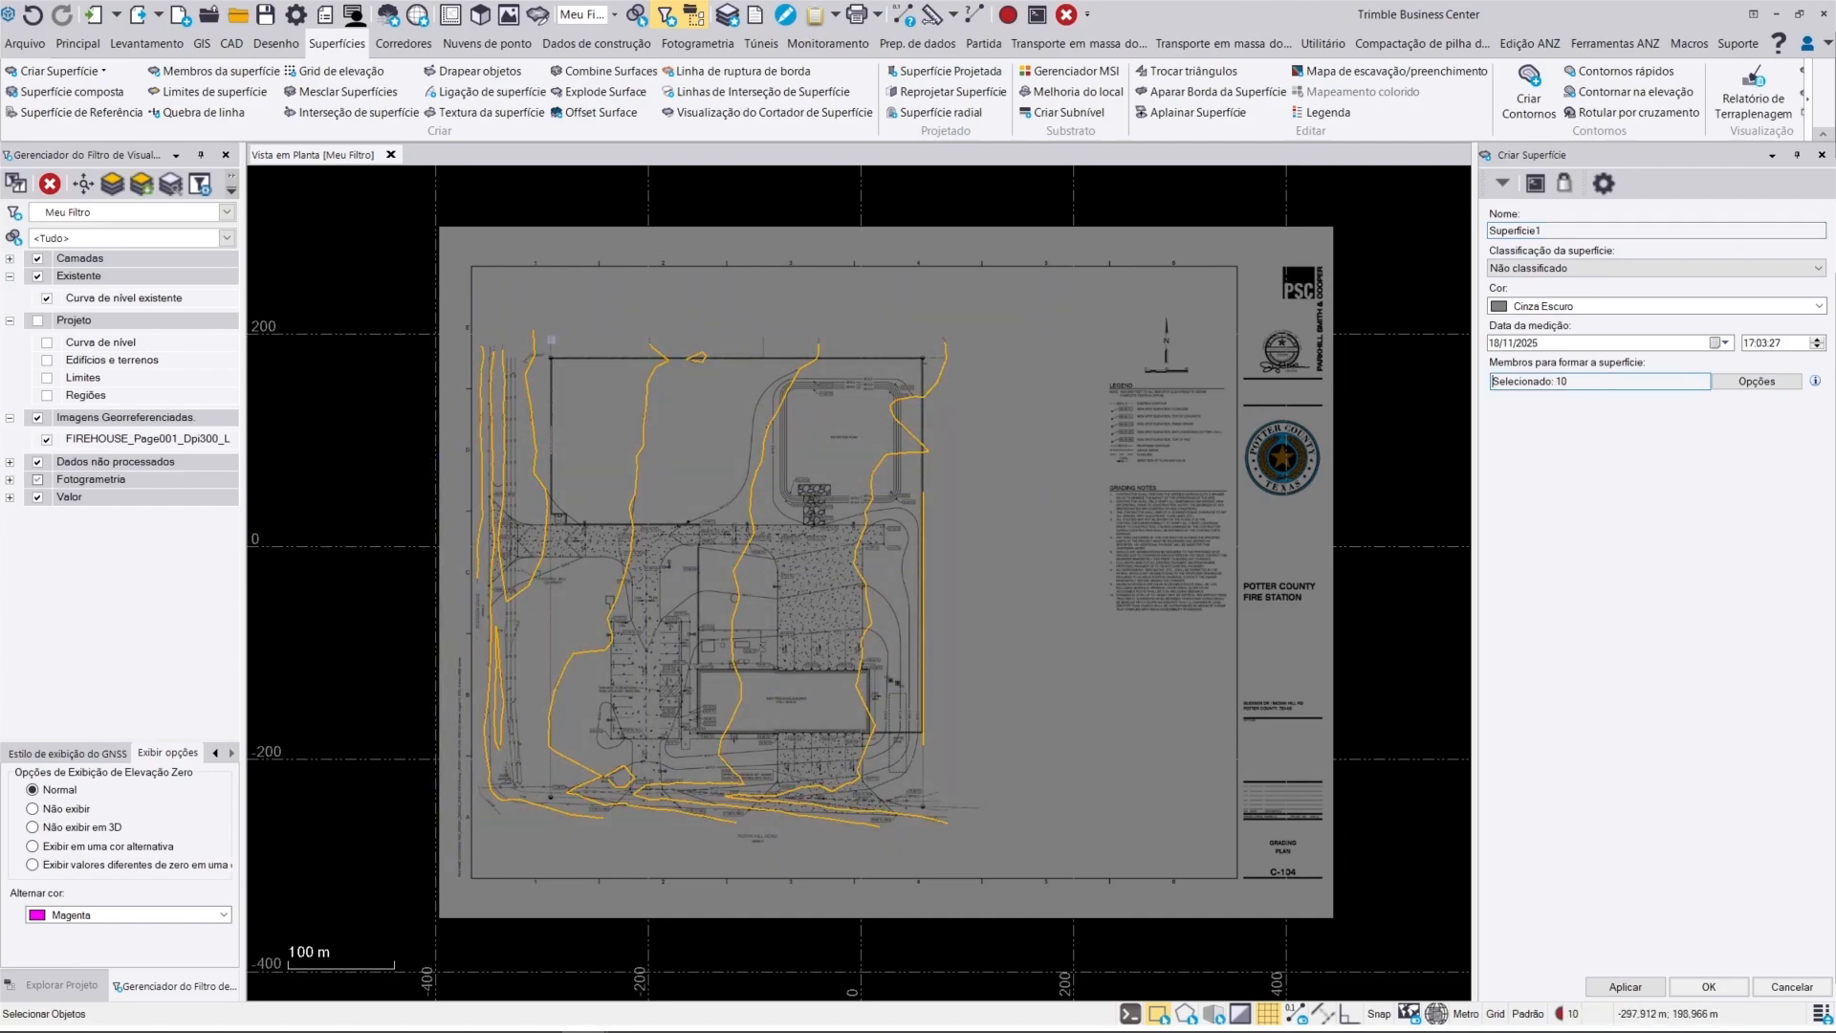
pyautogui.click(1626, 986)
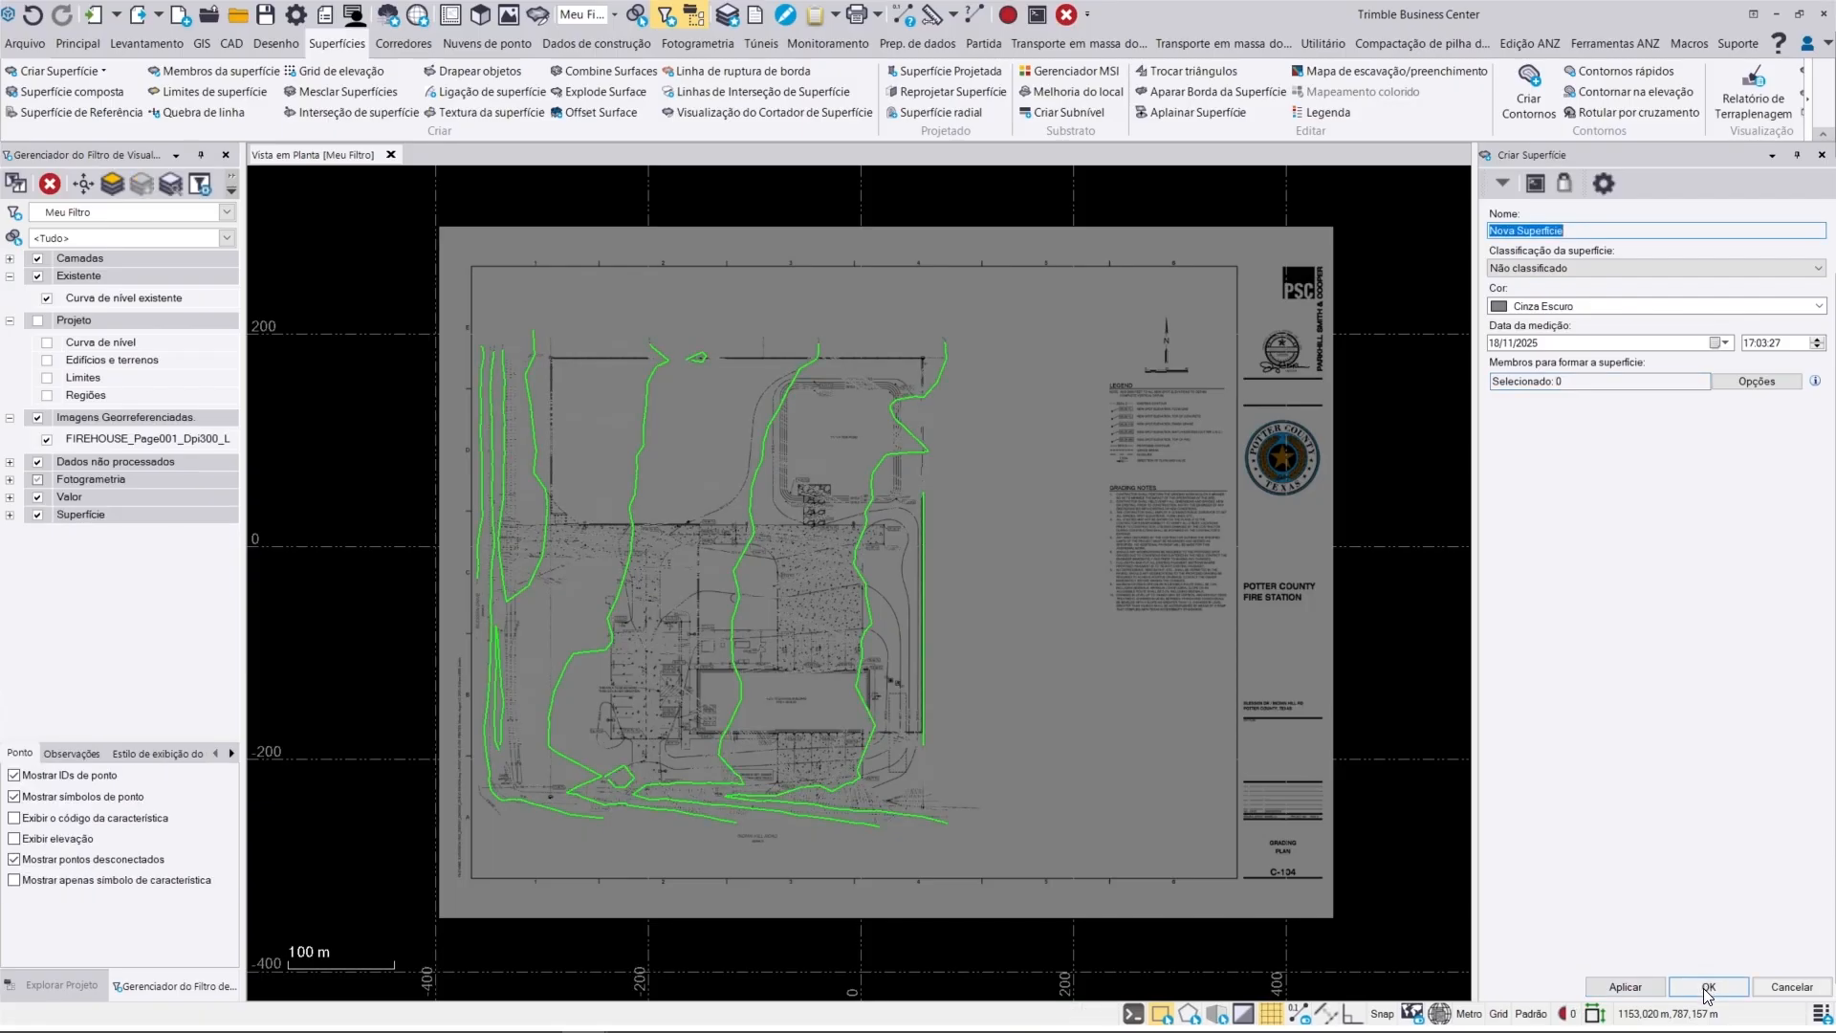
pyautogui.click(1708, 985)
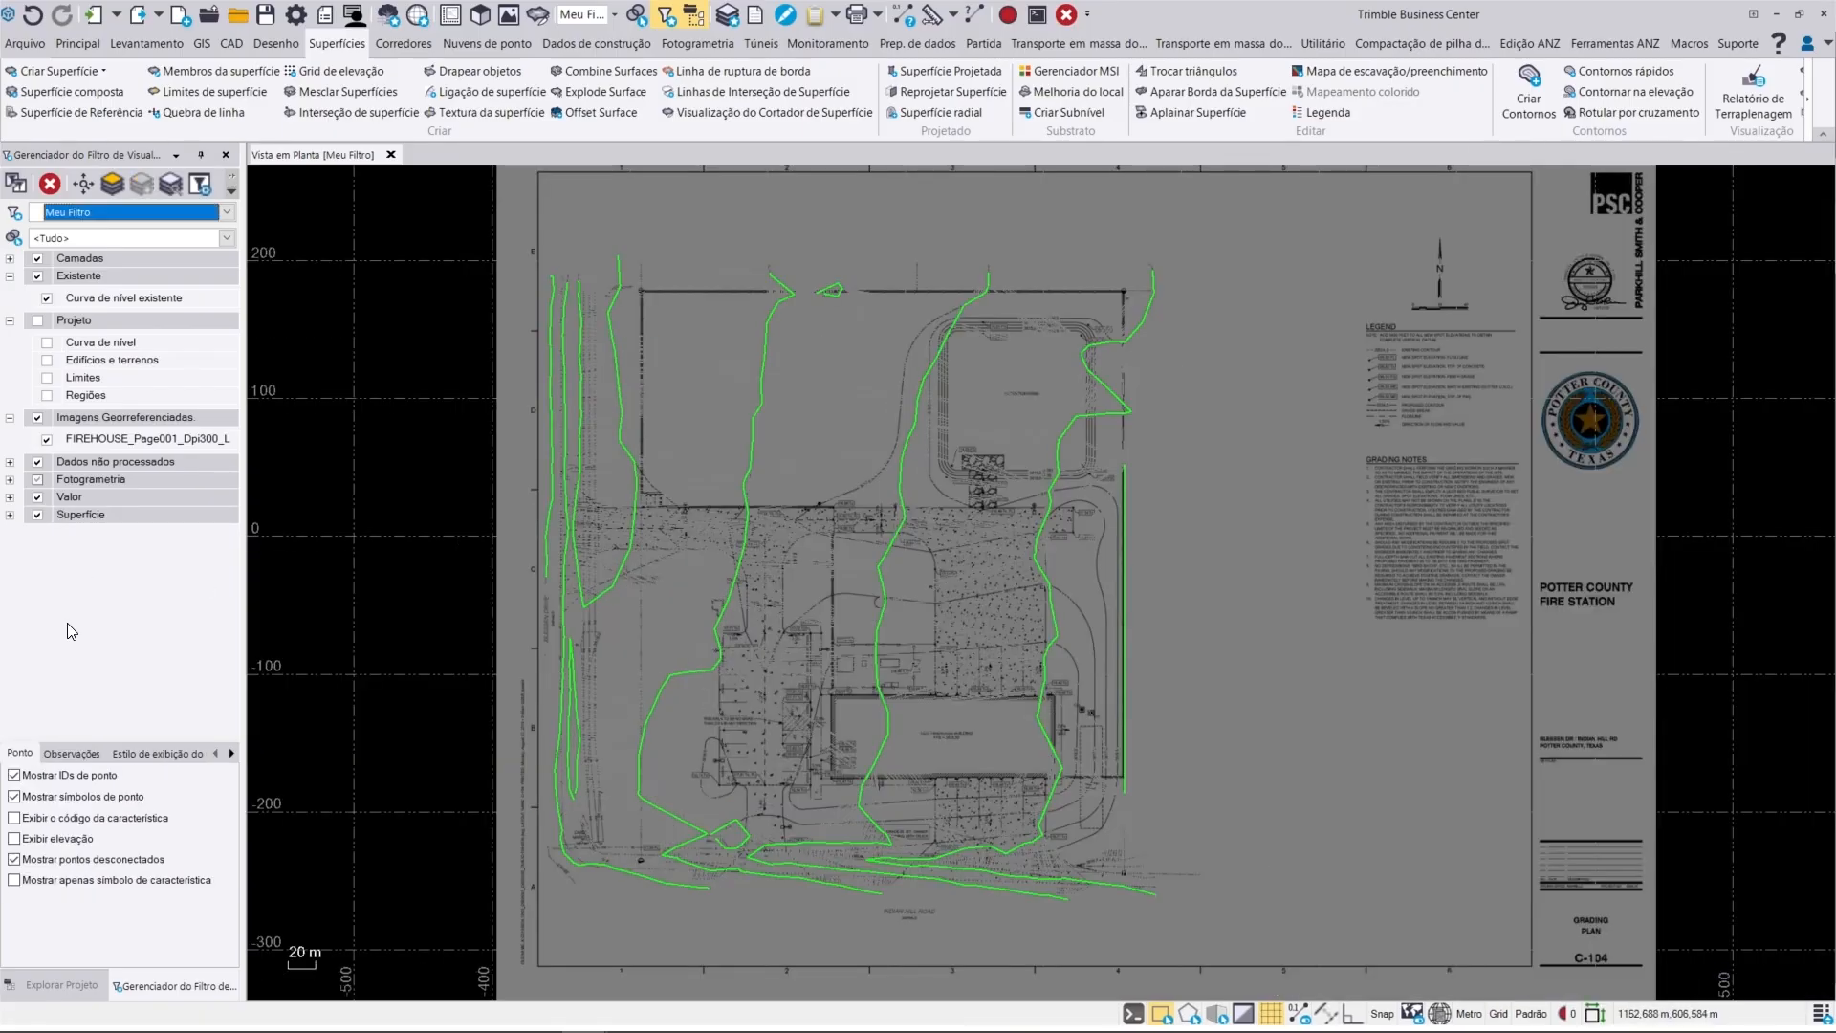
# Step: Hide the Existente layer group and the surfaces, and show the Projeto layer group
pyautogui.click(38, 278)
pyautogui.click(38, 321)
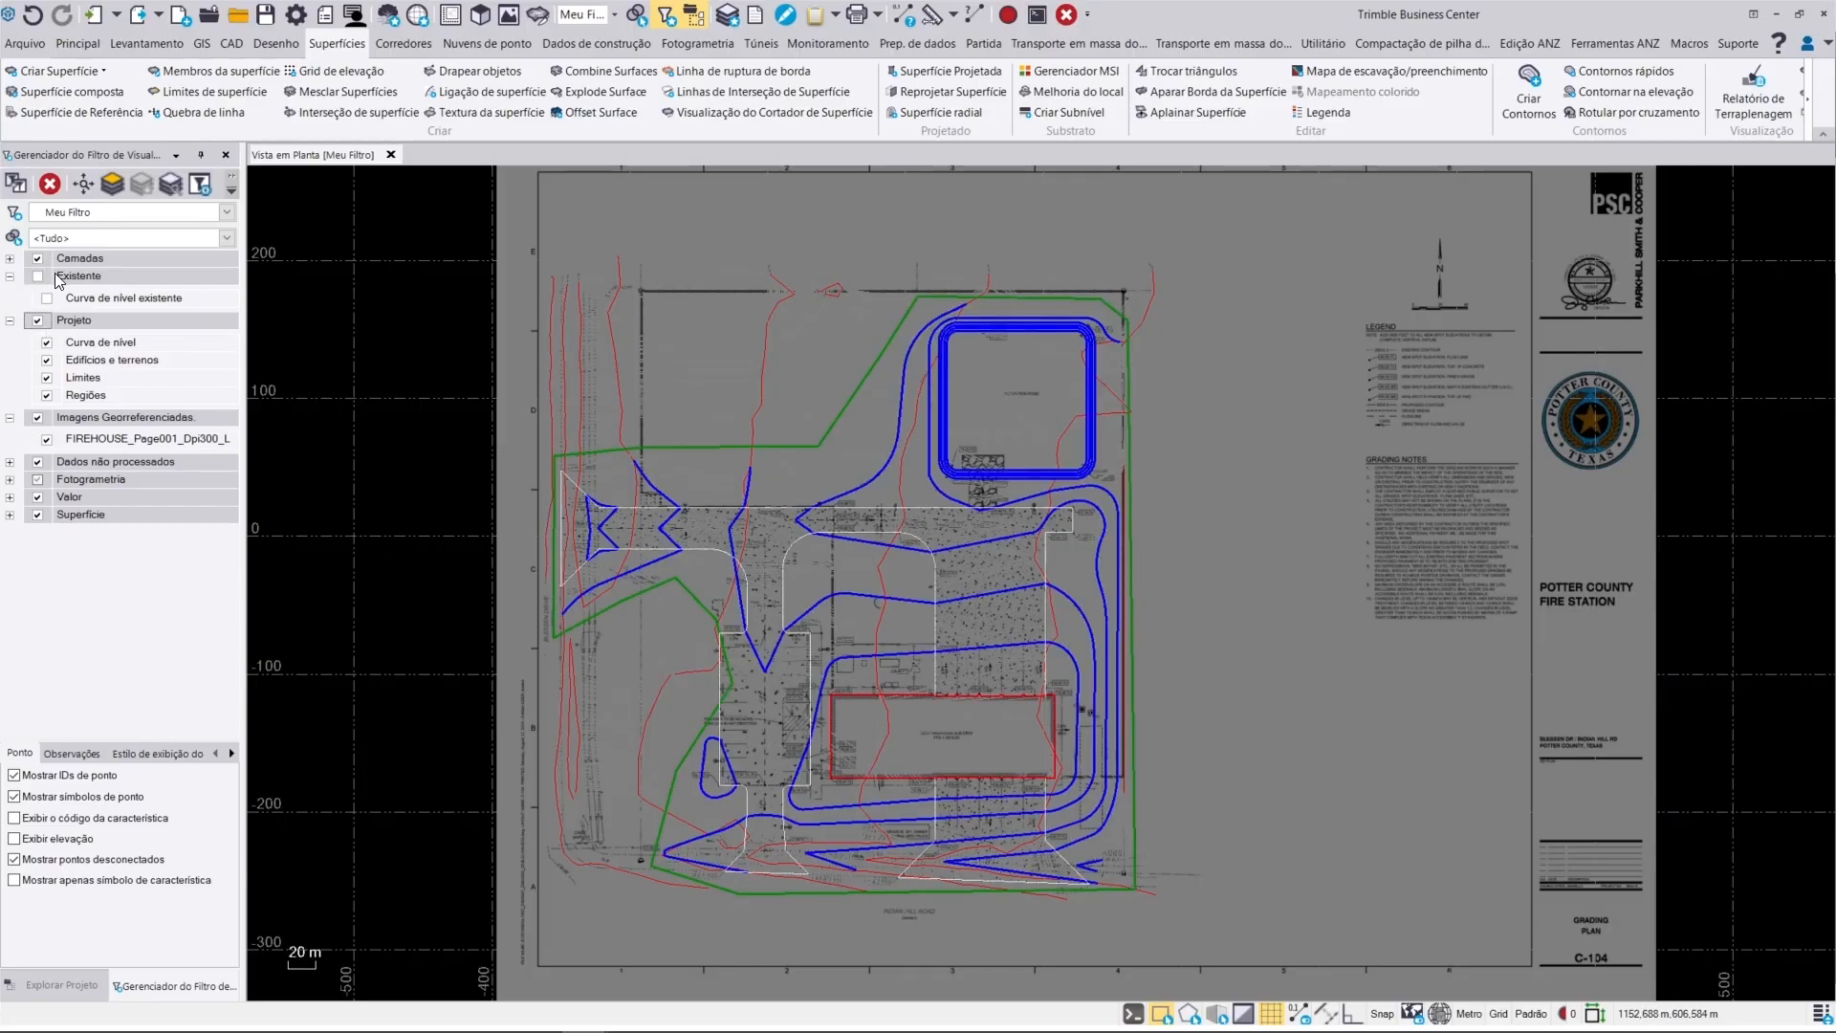
pyautogui.click(39, 515)
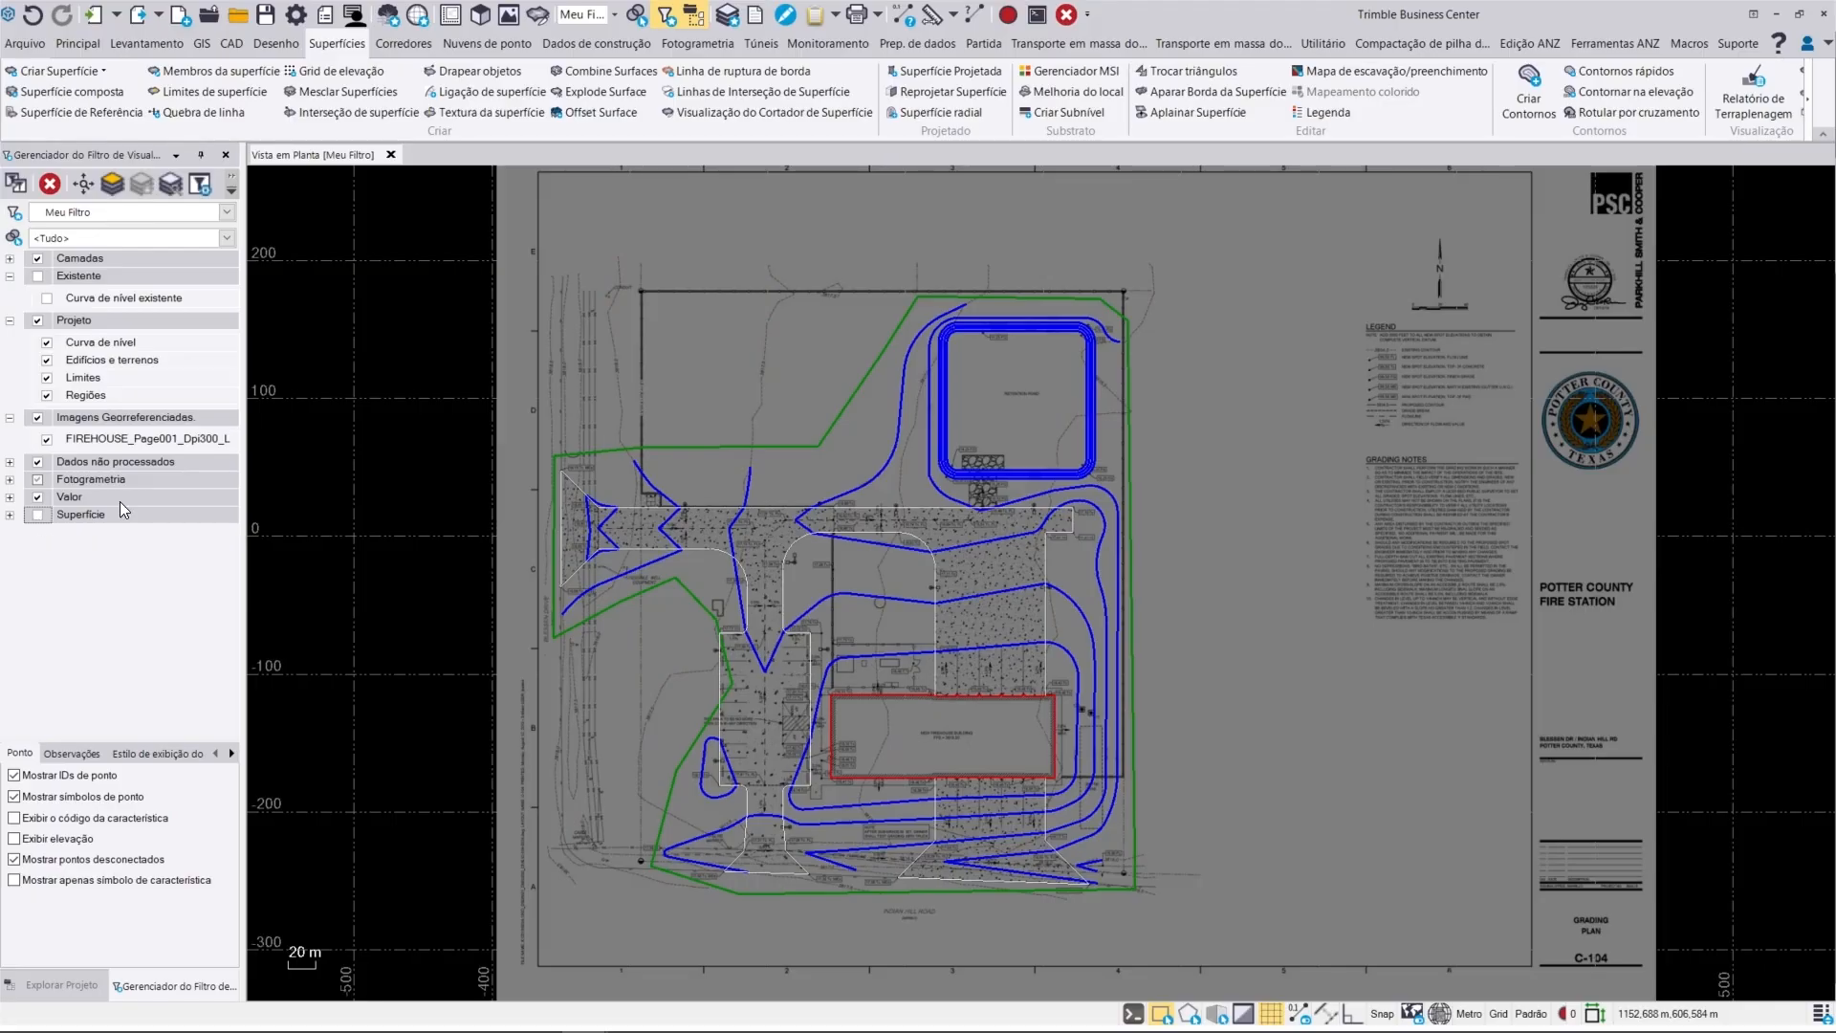
# Step: Create a surface named Superfície2 from all the project linework, including the contours, building, regions and boundary
pyautogui.click(63, 77)
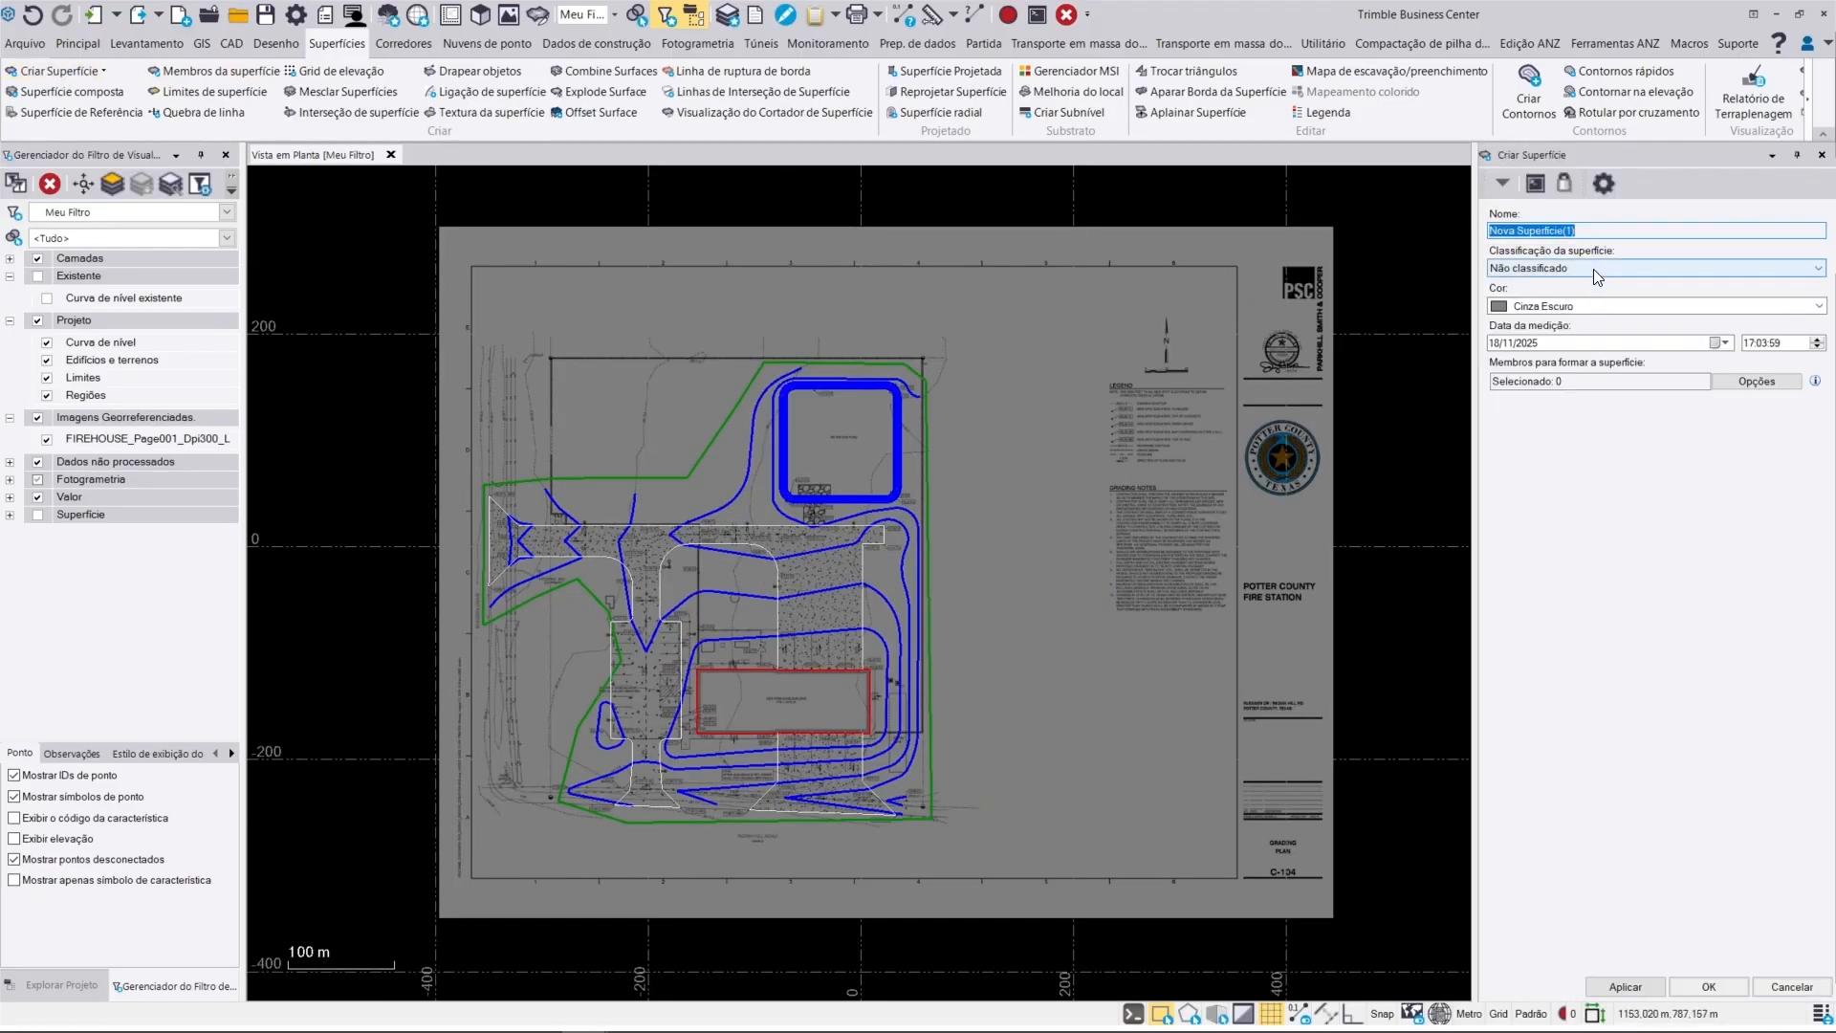
pyautogui.doubleClick(1502, 230)
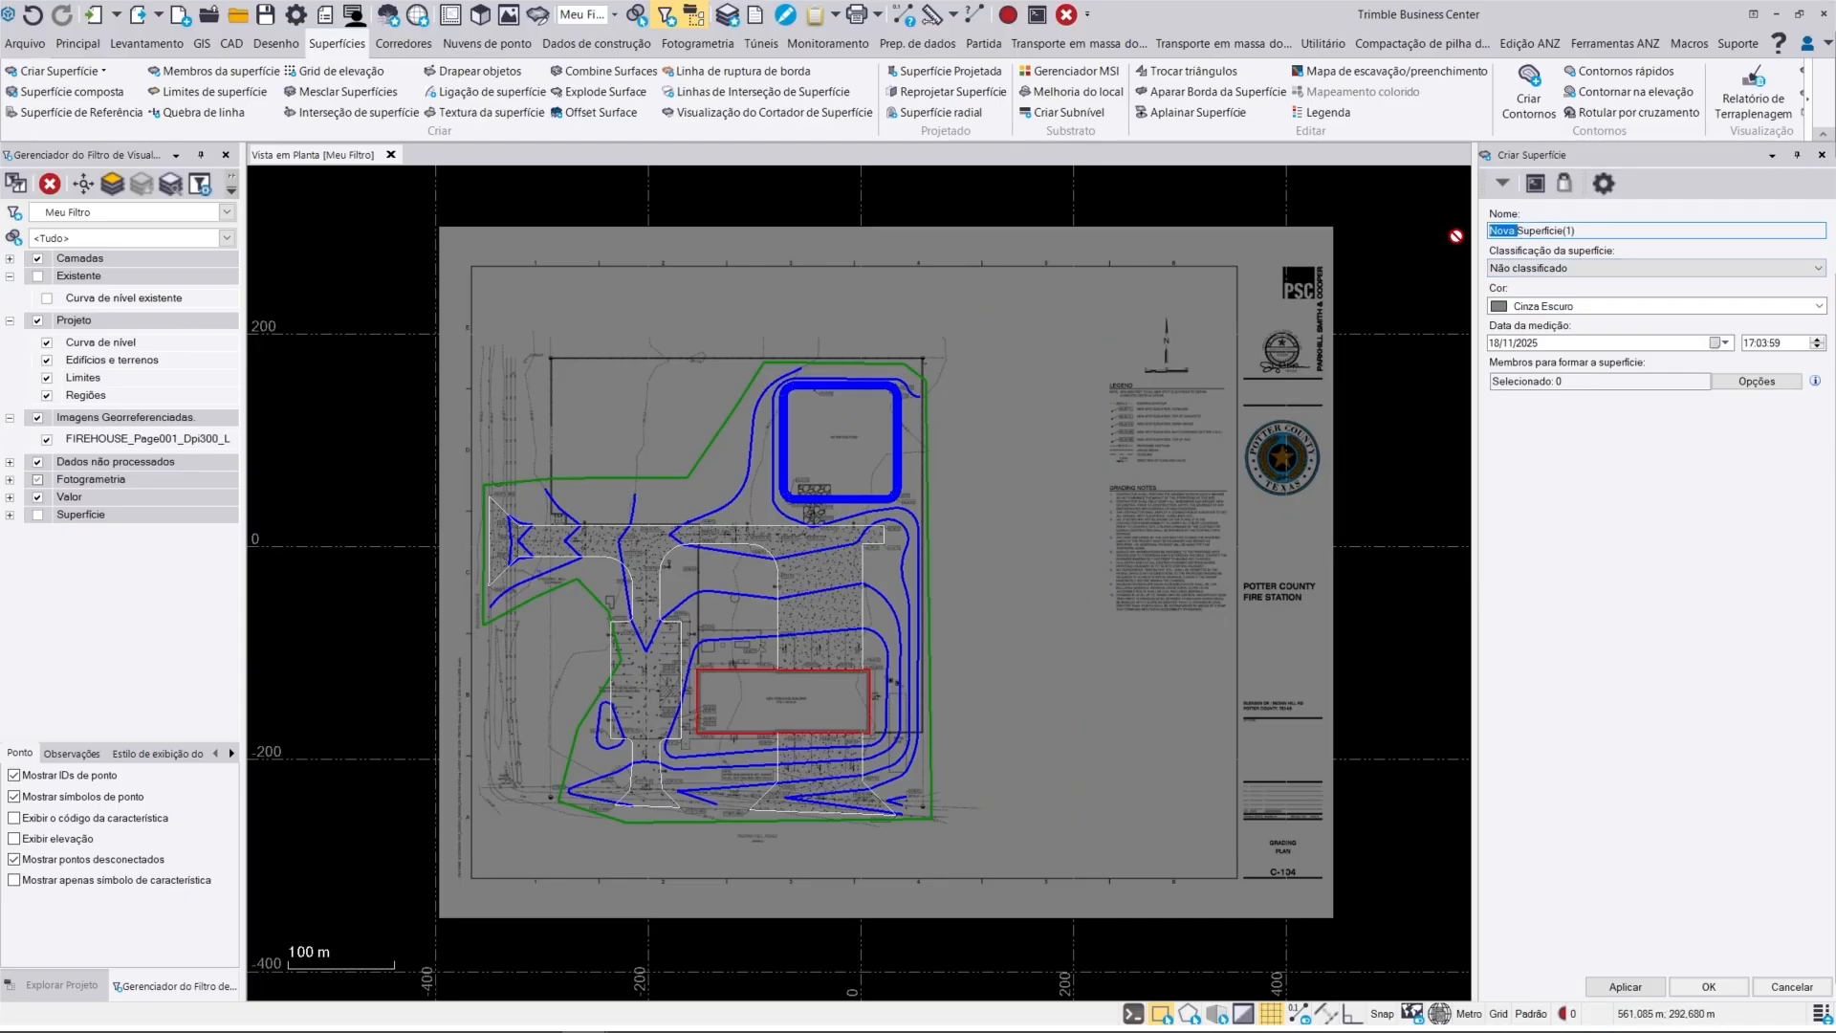
pyautogui.press('BackSpace')
pyautogui.click(9, 514)
pyautogui.click(9, 515)
pyautogui.click(1553, 227)
pyautogui.moveTo(1538, 231); pyautogui.dragTo(1664, 254)
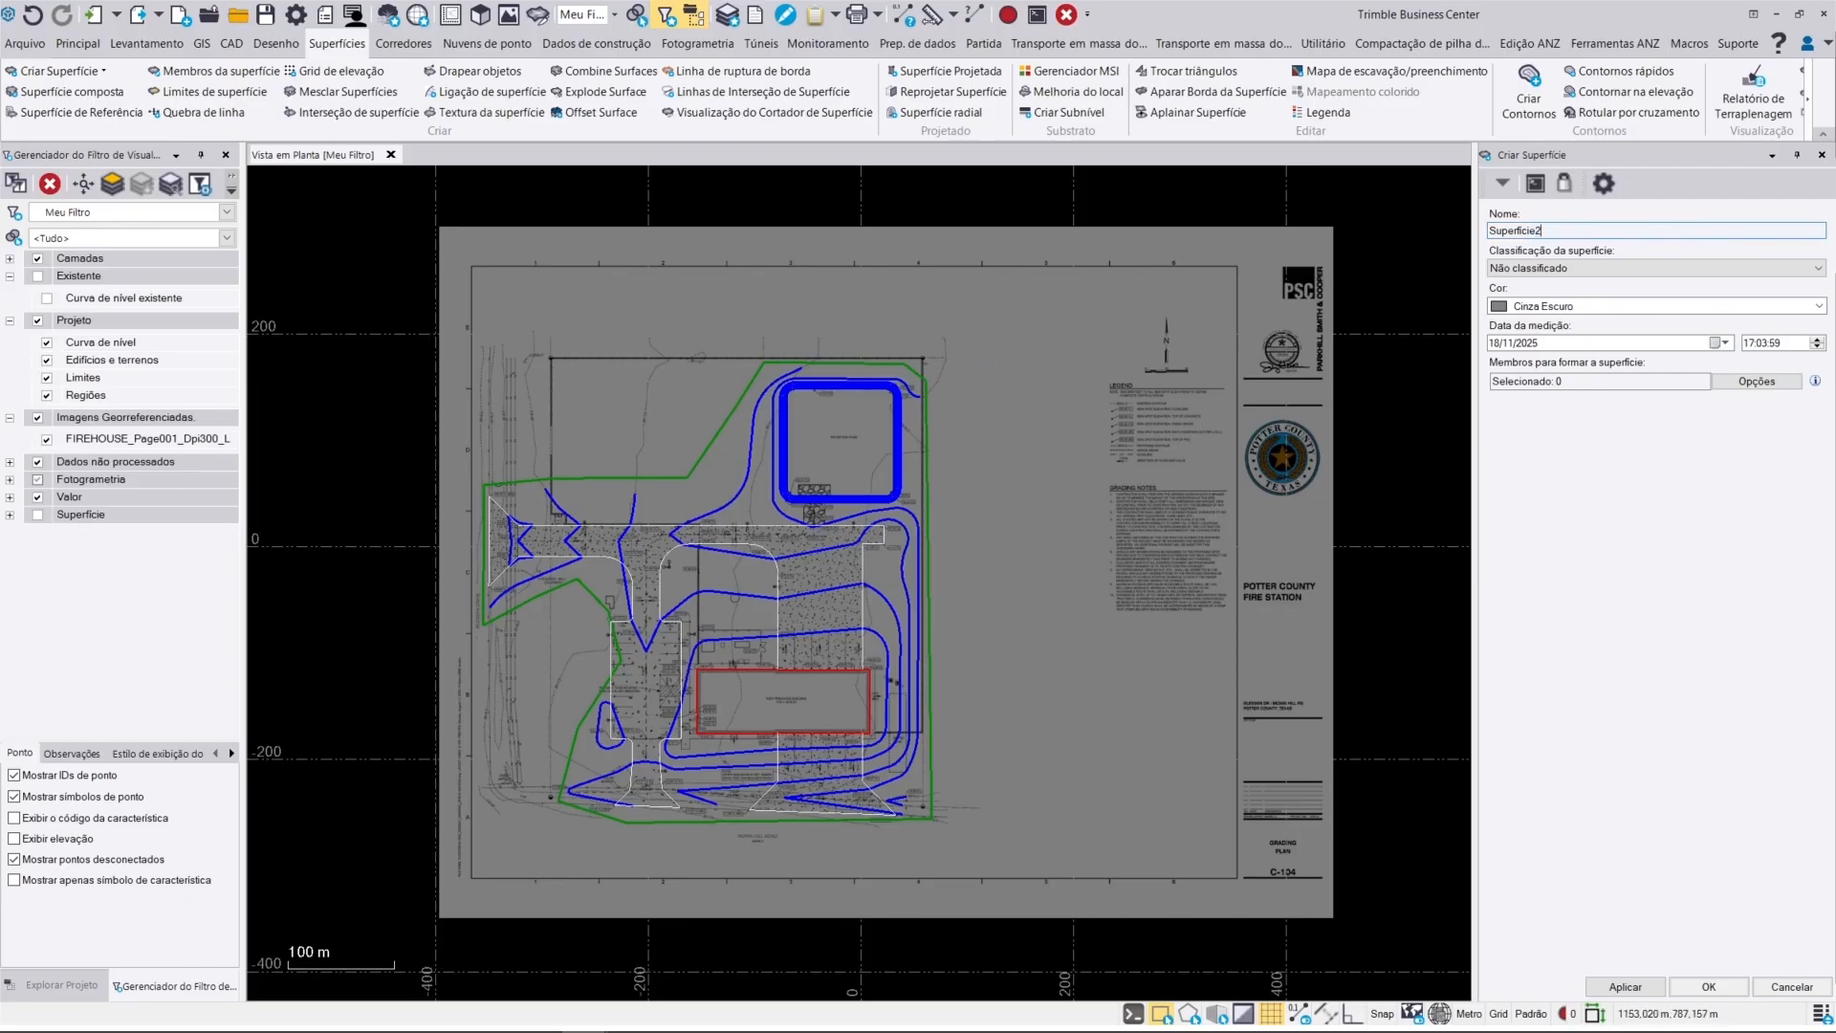
pyautogui.click(1598, 381)
pyautogui.moveTo(1024, 856); pyautogui.dragTo(456, 327)
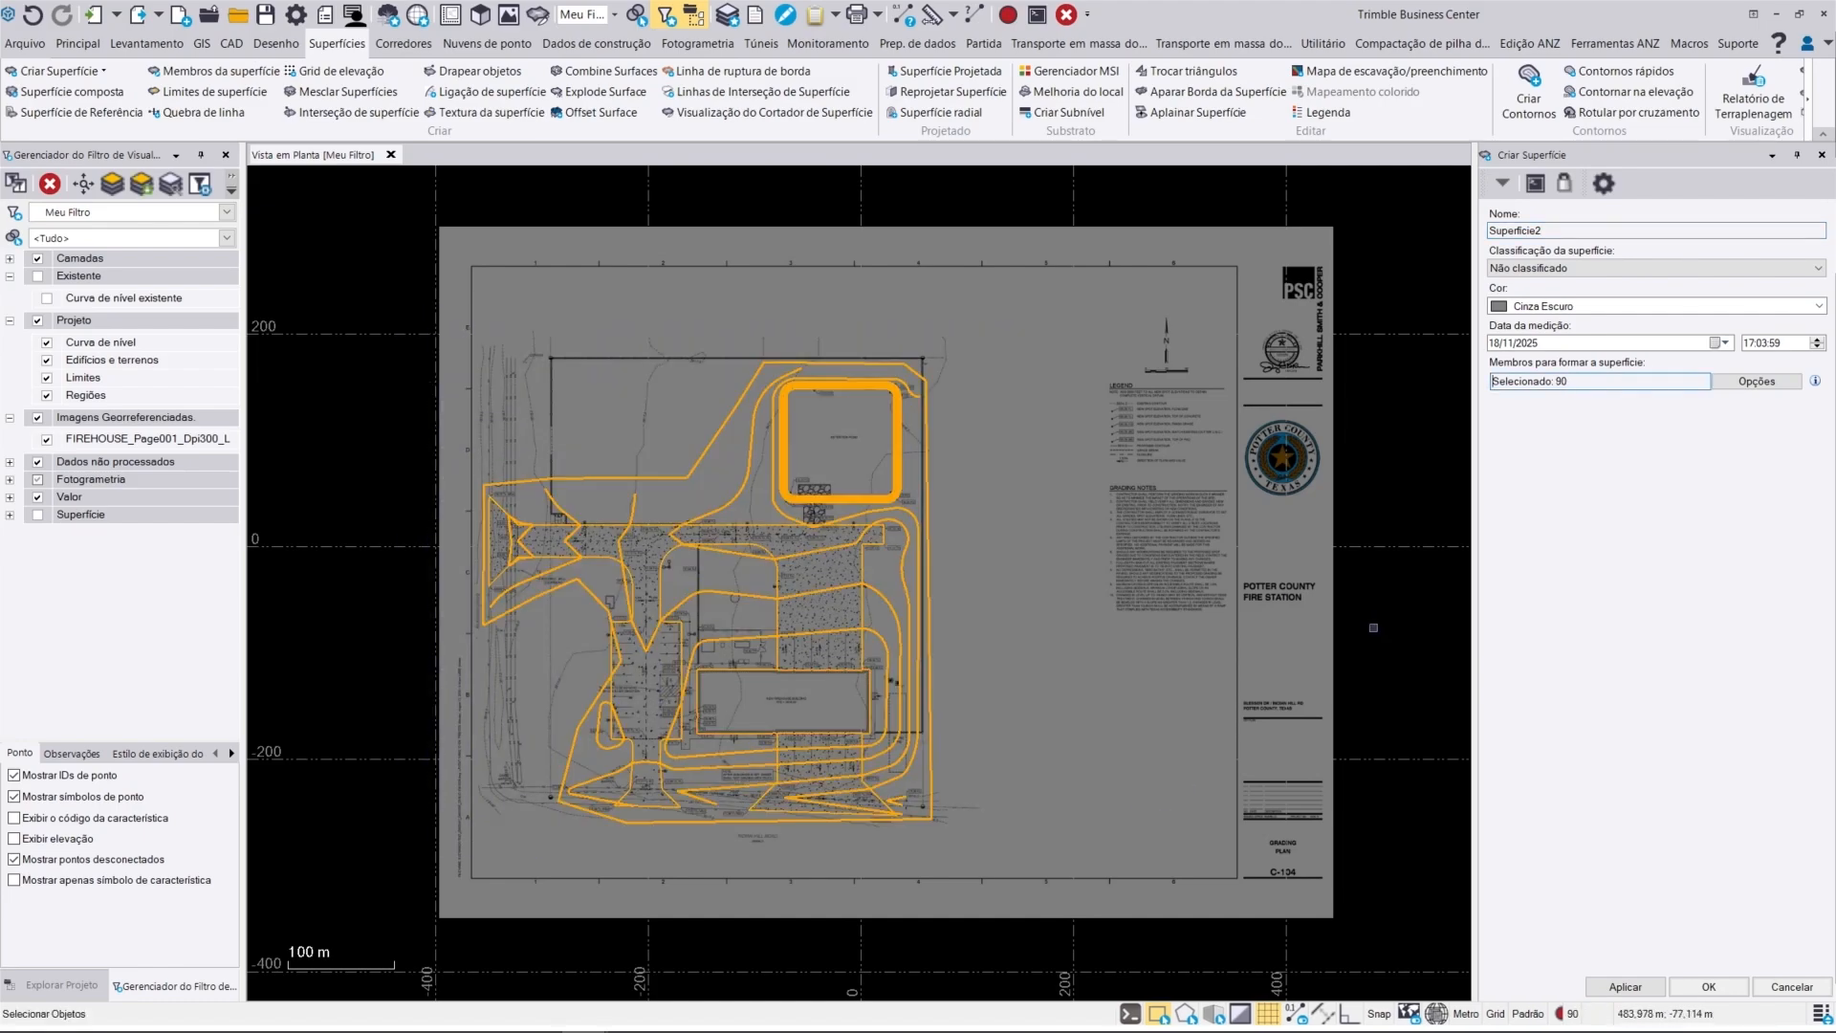
pyautogui.click(1710, 991)
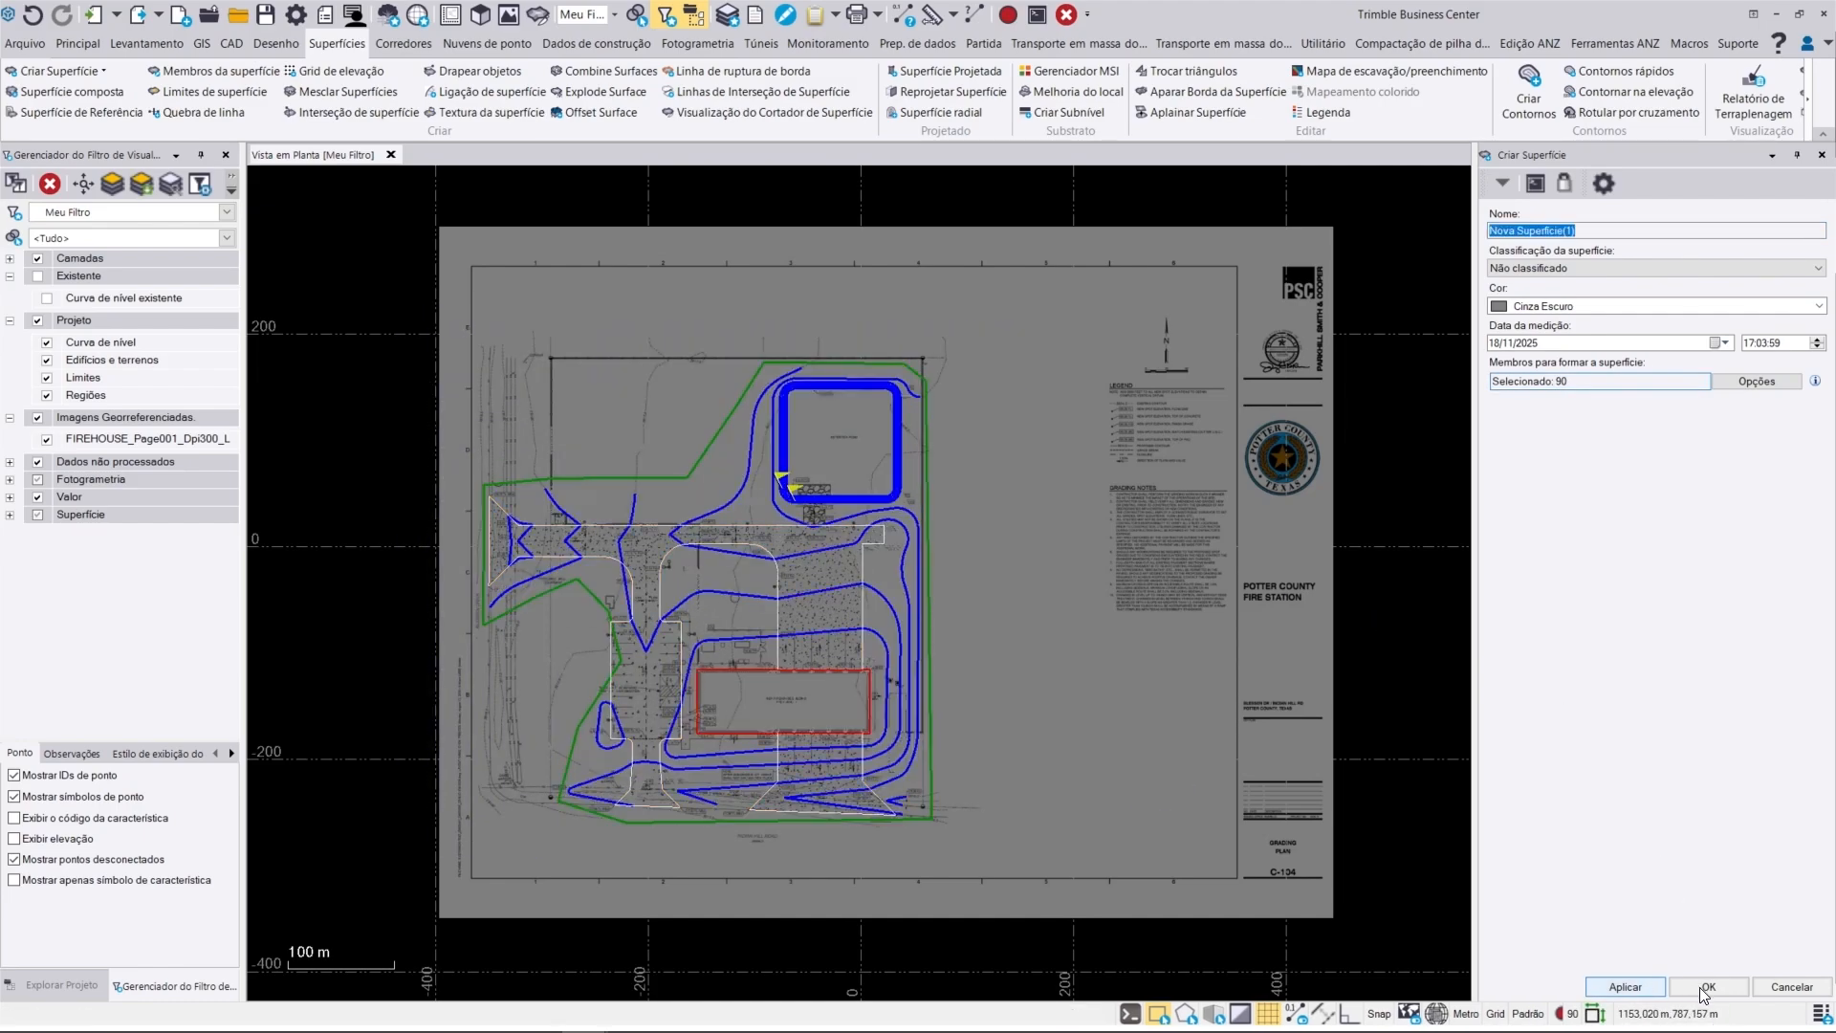